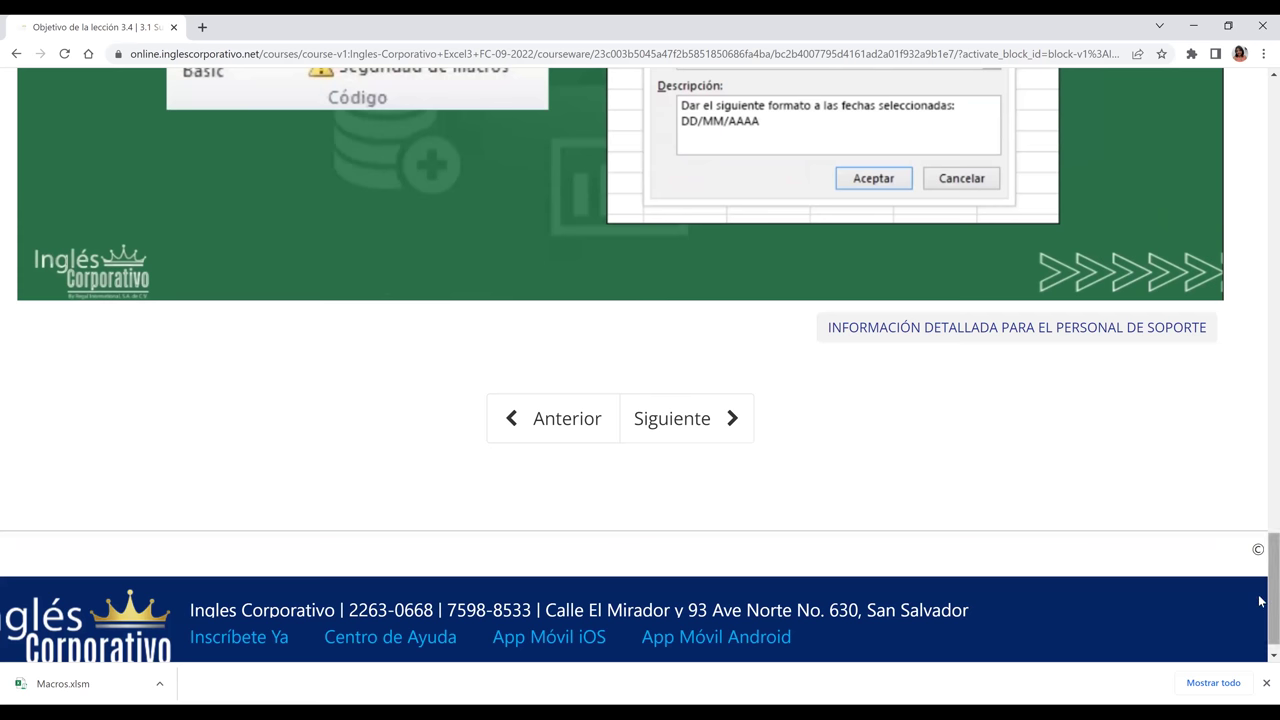
- Advance to the Introducción a Macros lesson, close the downloads bar and play its YouTube video
scroll(920, 483, down, 1)
click(701, 402)
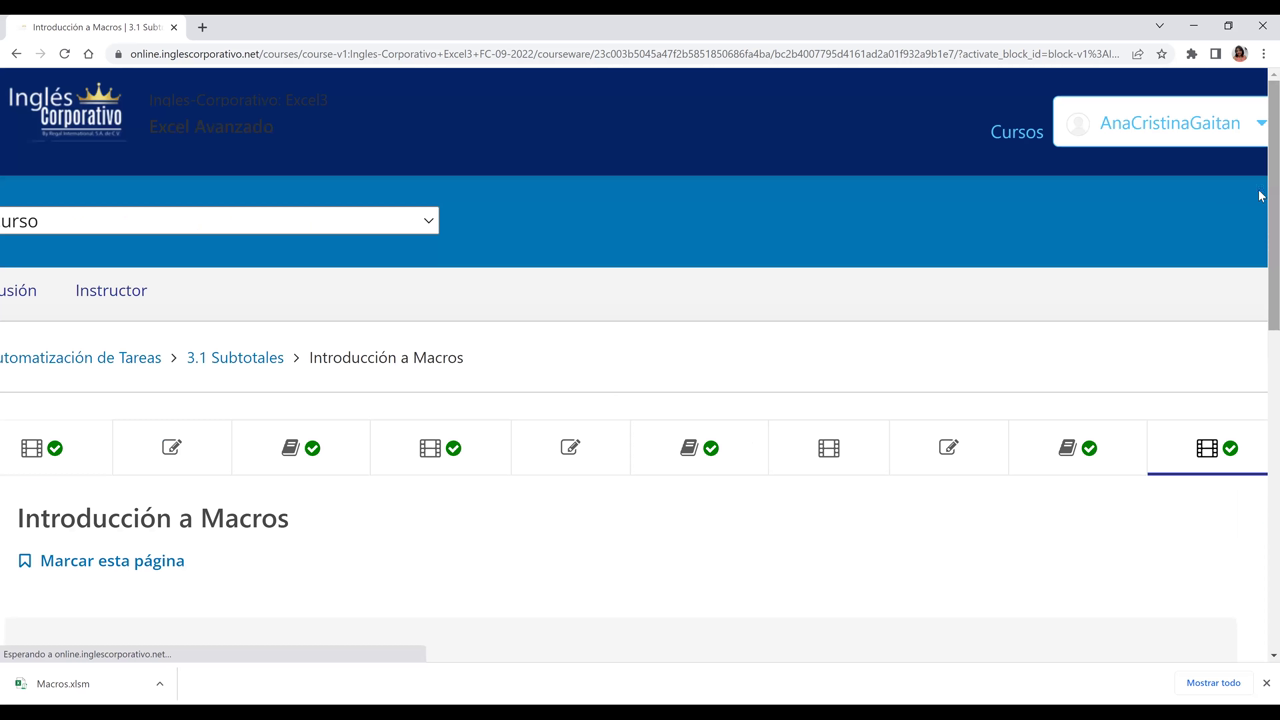
scroll(1262, 300, down, 5)
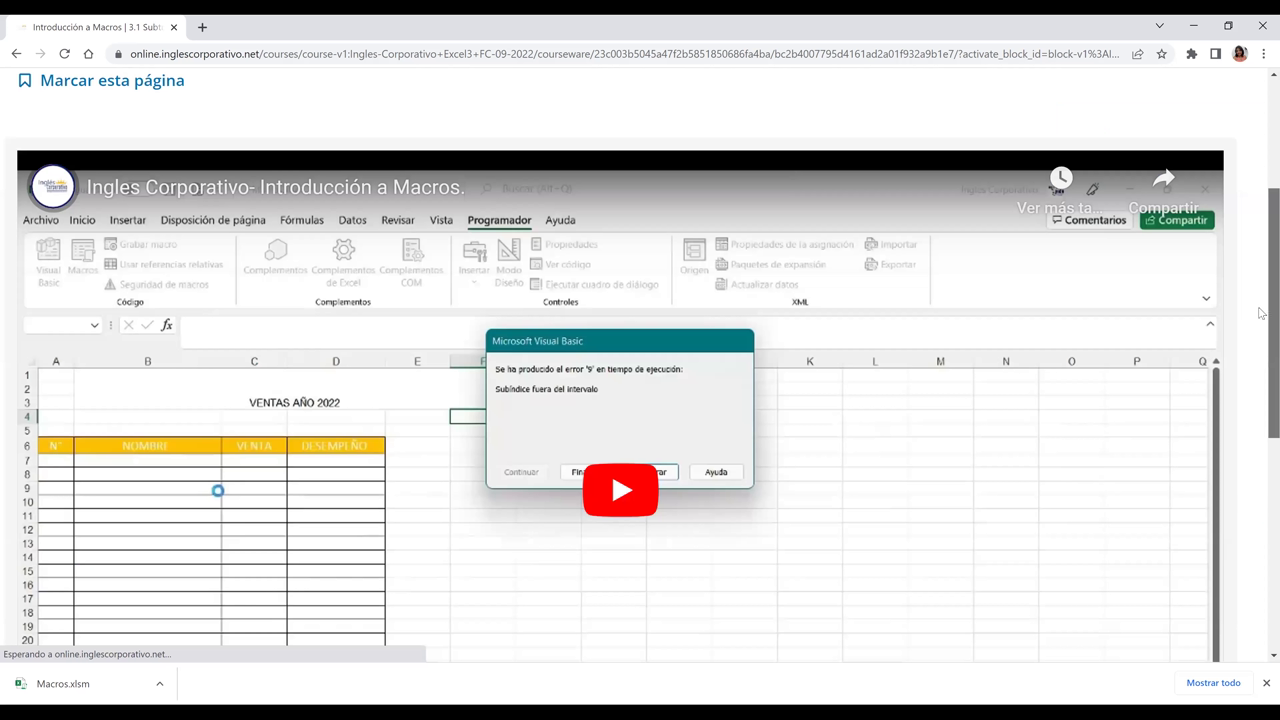
scroll(535, 107, down, 1)
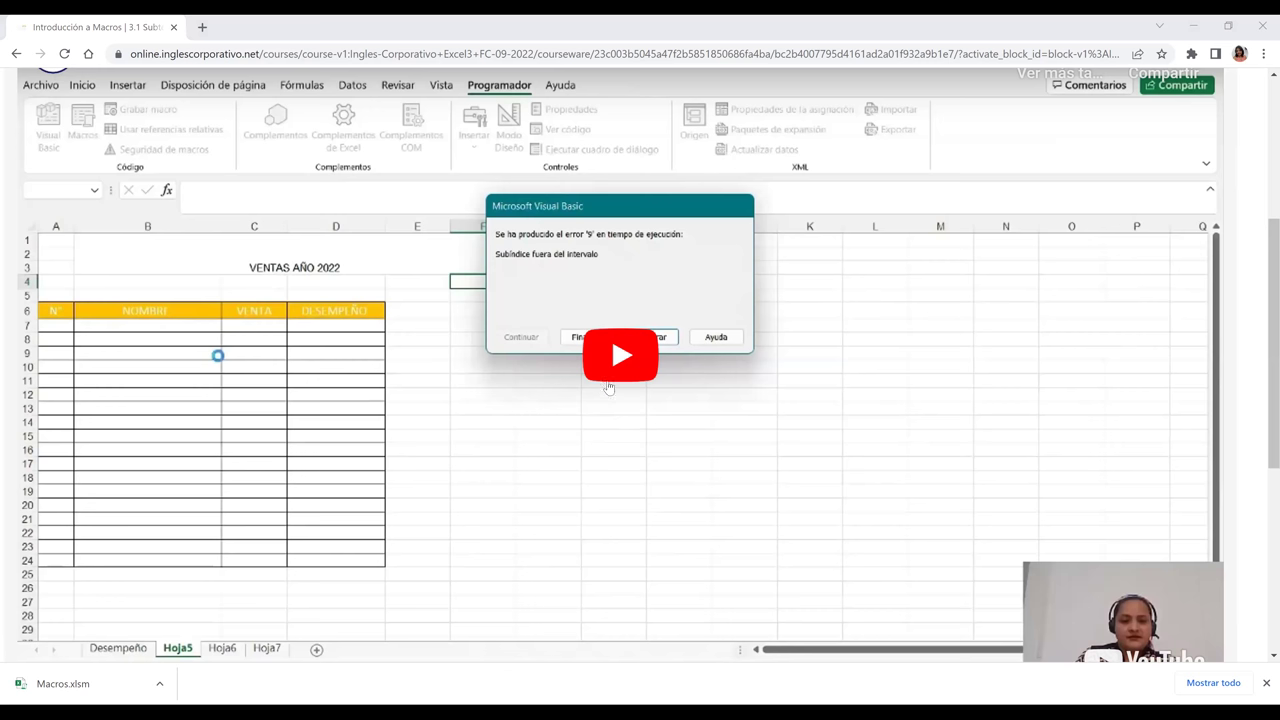
click(1265, 683)
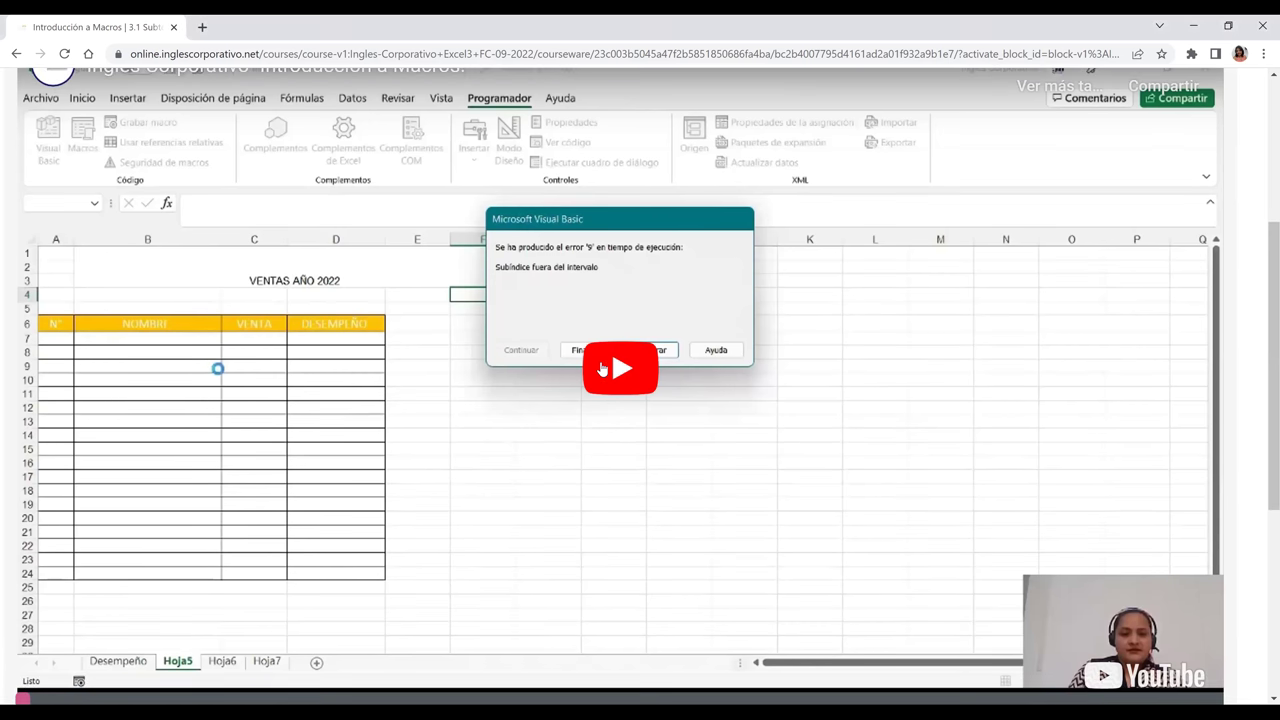
click(601, 368)
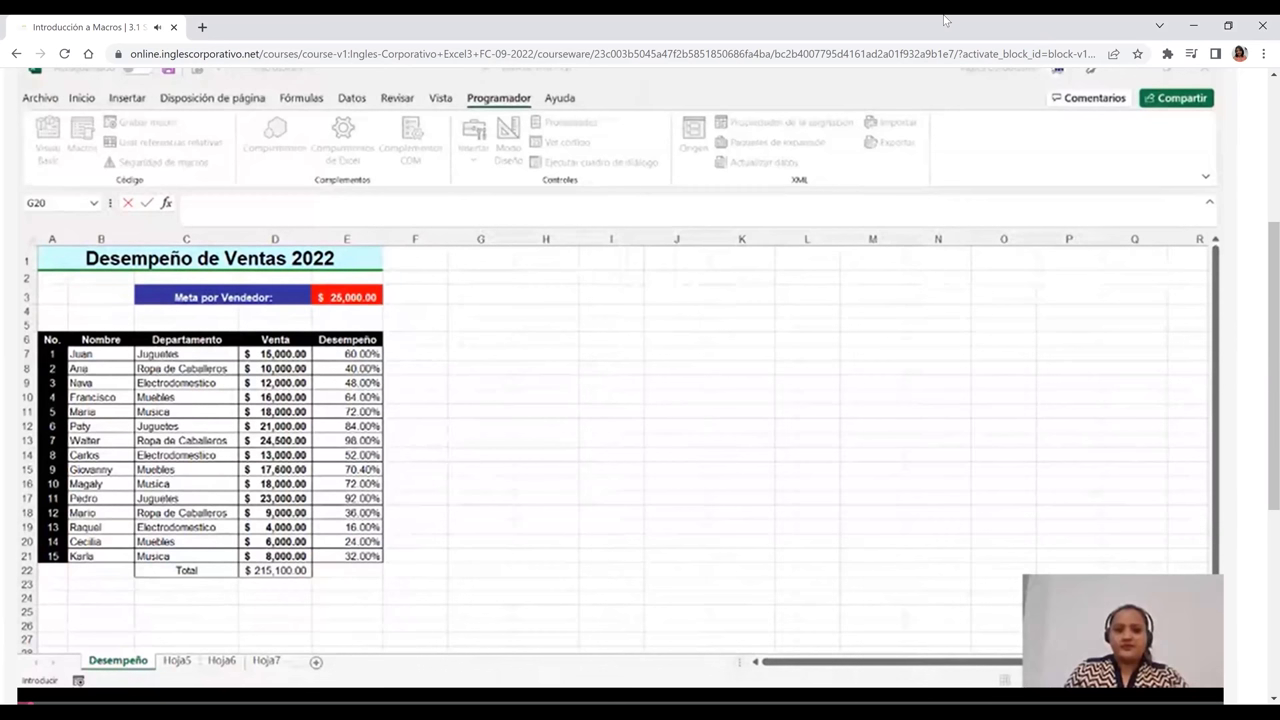
- Maximize the Chrome window, pause the macros video at 0:39 and exit the enlarged view
drag(2, 300, 308, 297)
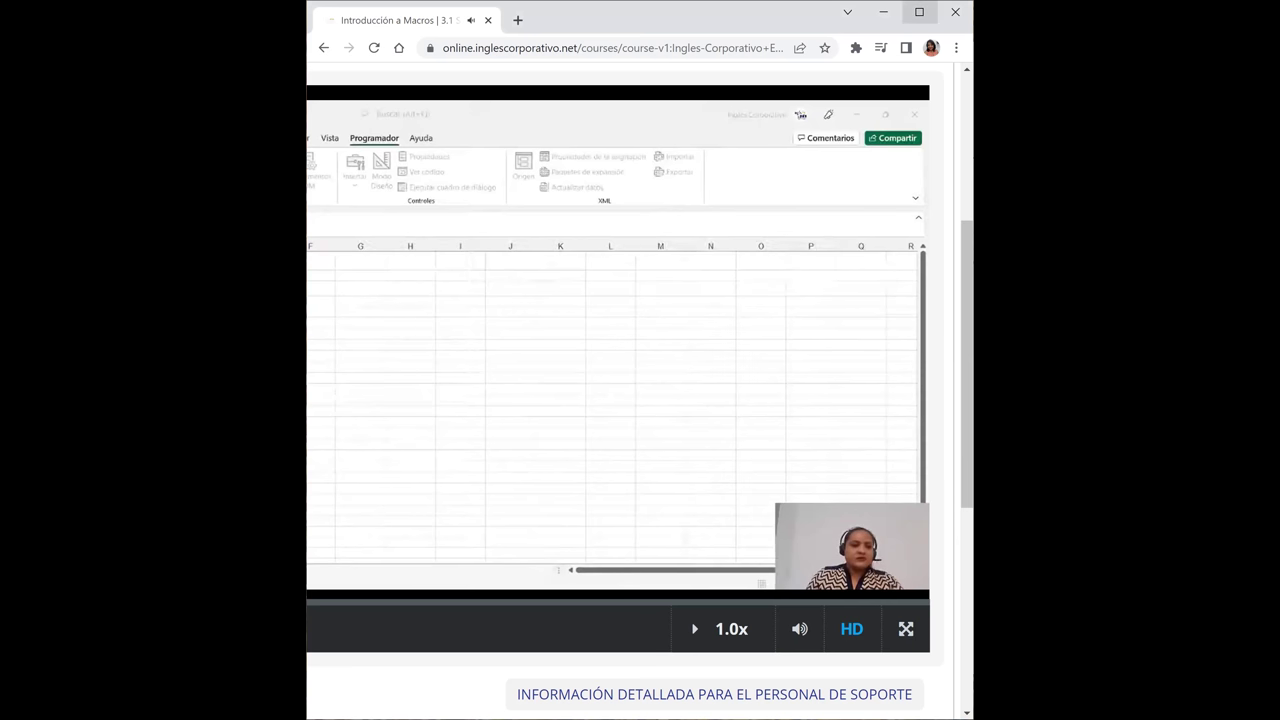
click(919, 12)
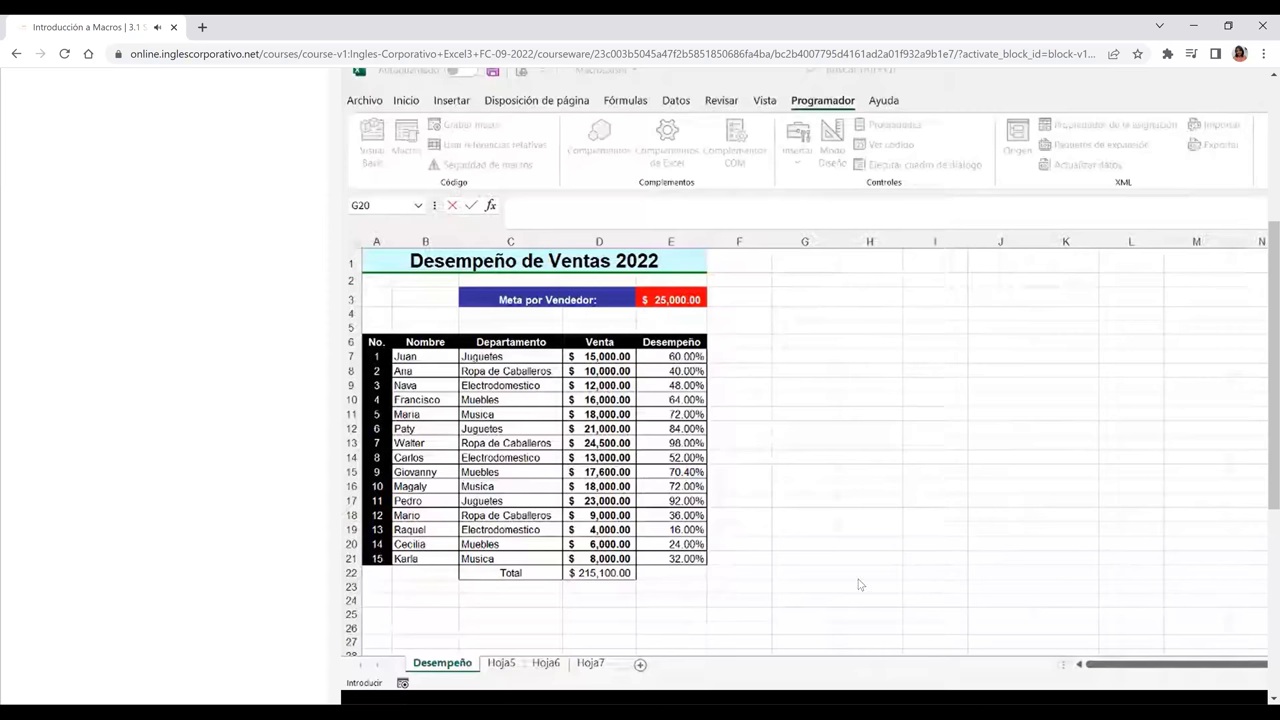
mouse_move(531, 687)
click(803, 464)
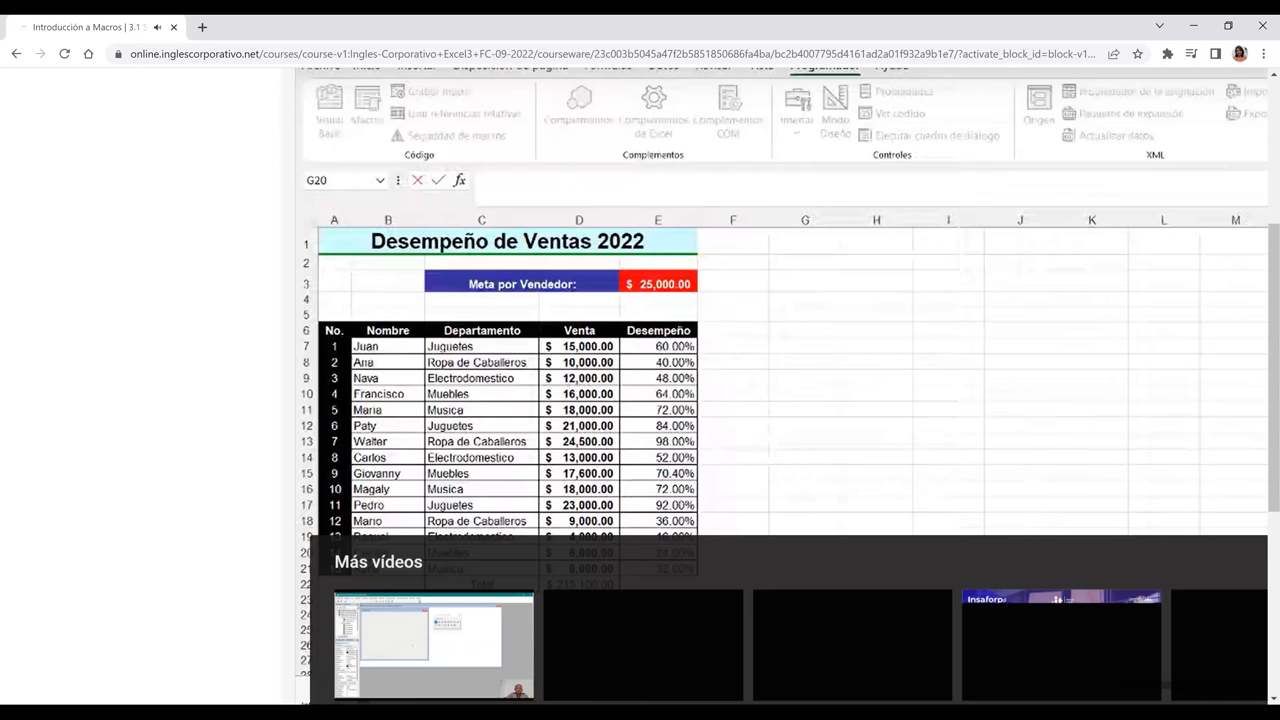
key(Escape)
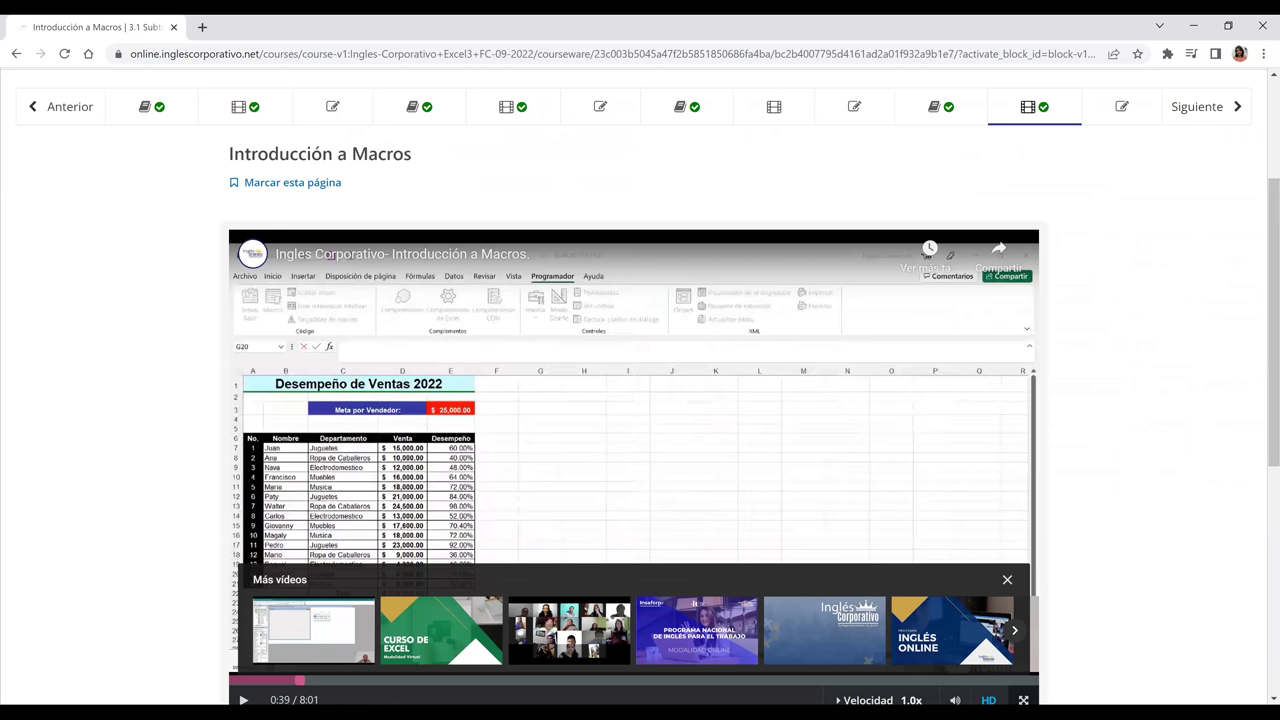
- Watch the lesson video full-screen until Excel shows the blank Hoja5 sheet of Macros.xlsm
double_click(697, 290)
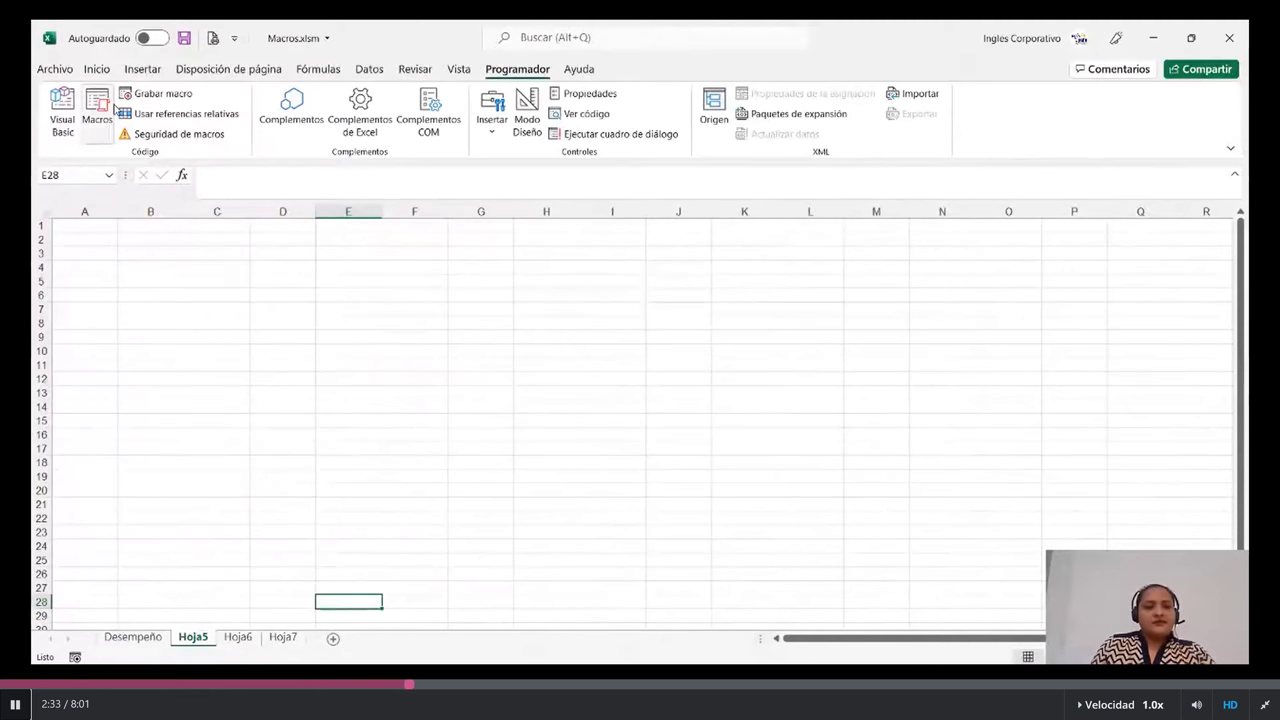
- Run the DESEMPEÑO macro on Hoja5 and end its runtime error with Finalizar
click(98, 104)
click(973, 138)
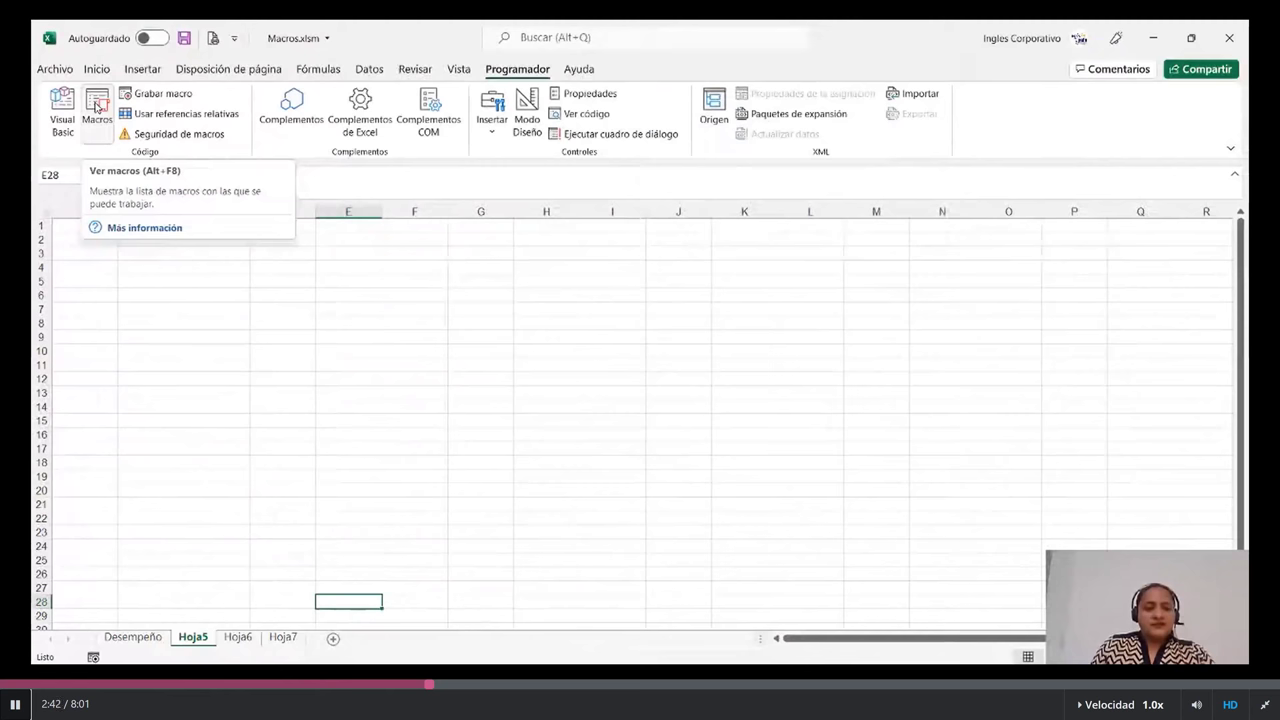
click(96, 107)
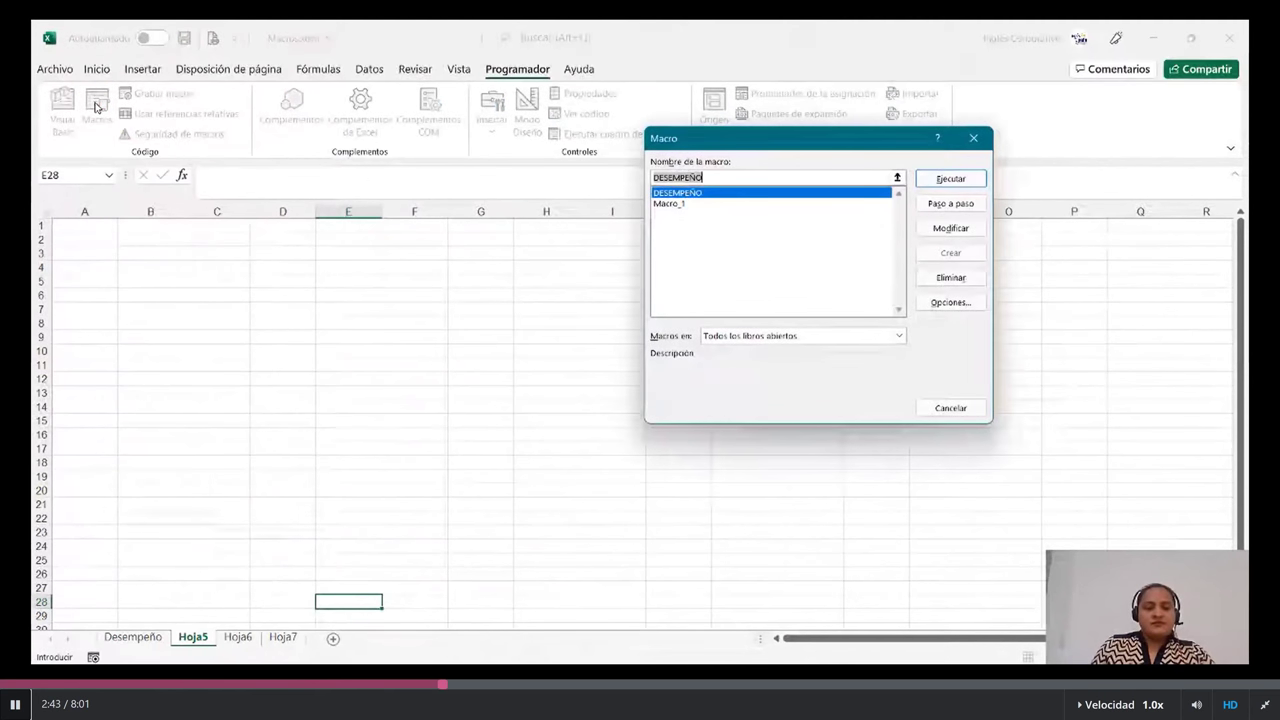
drag(866, 140, 852, 158)
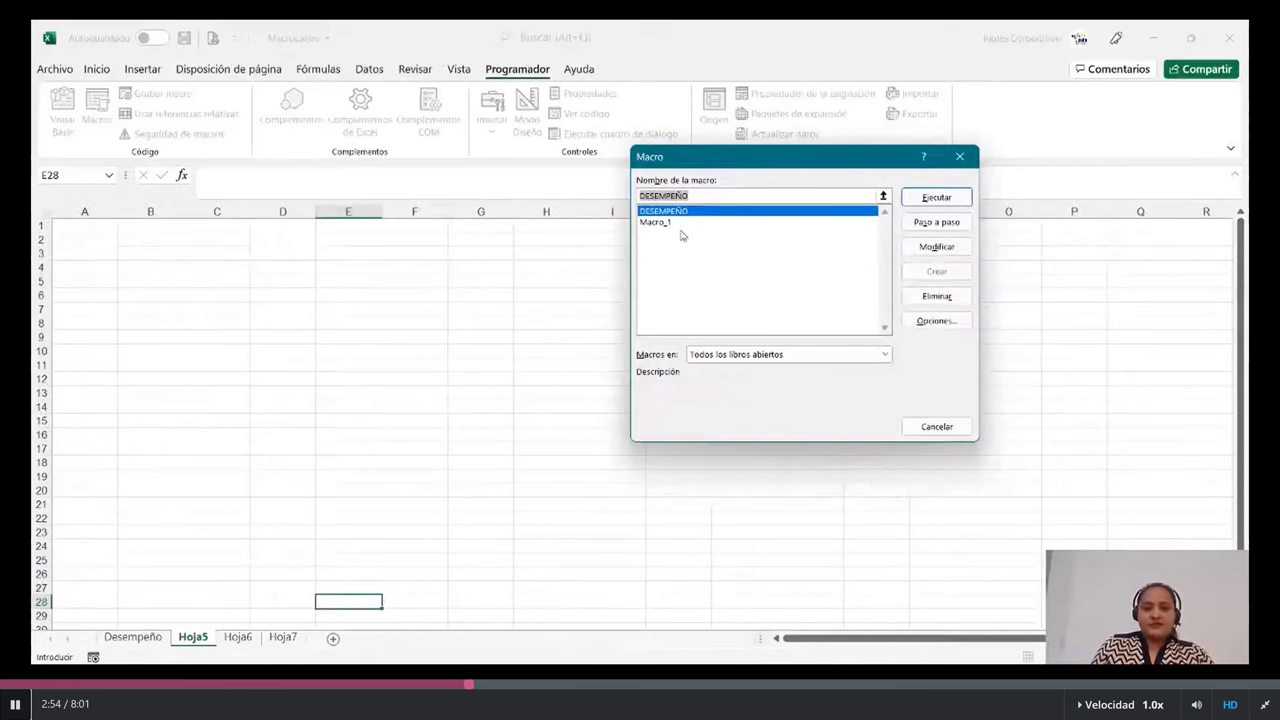
click(943, 199)
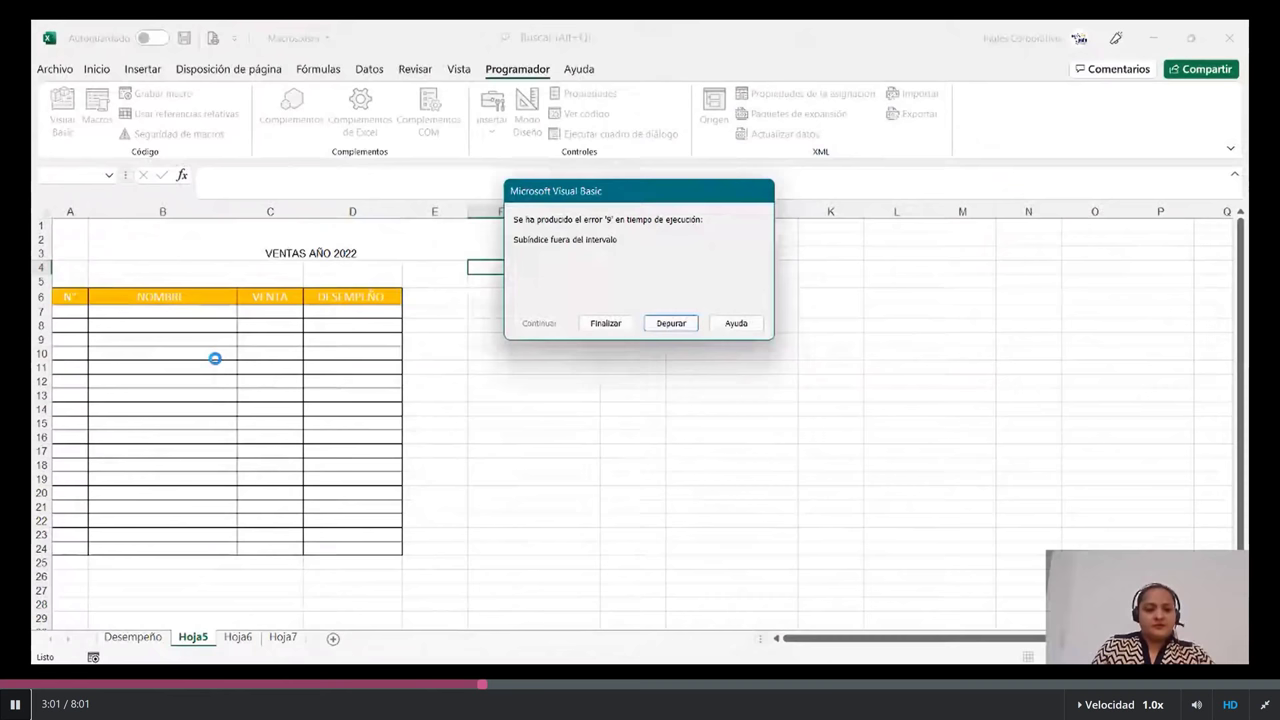
drag(652, 194, 708, 201)
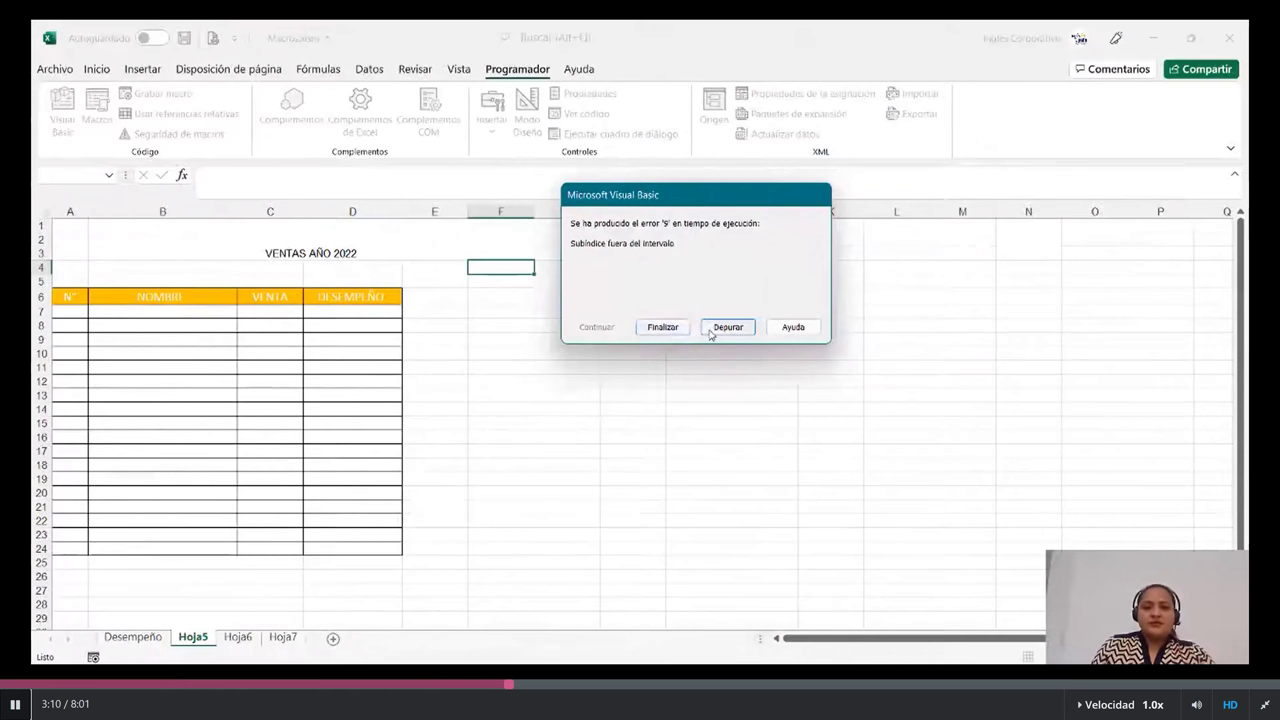
click(671, 330)
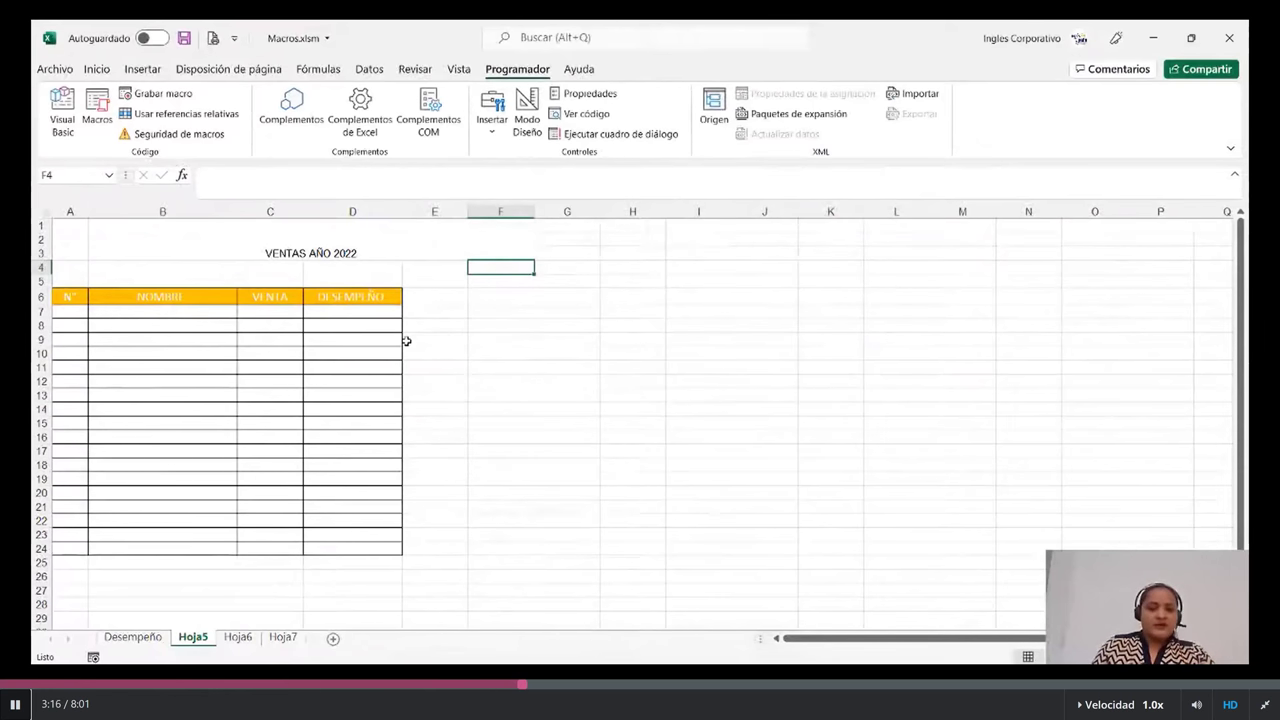
- On Hoja6, run Macro_1 to build the DESEMPEÑO table with the $25,000 target
click(249, 636)
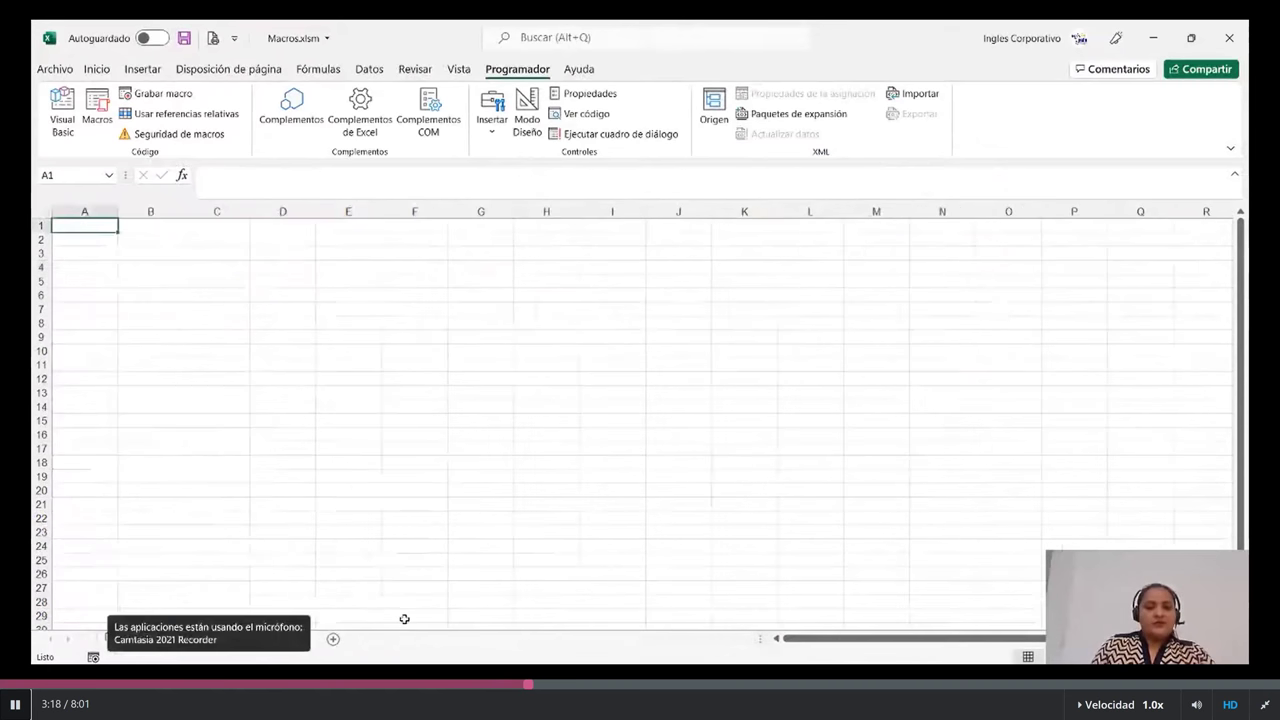
click(104, 110)
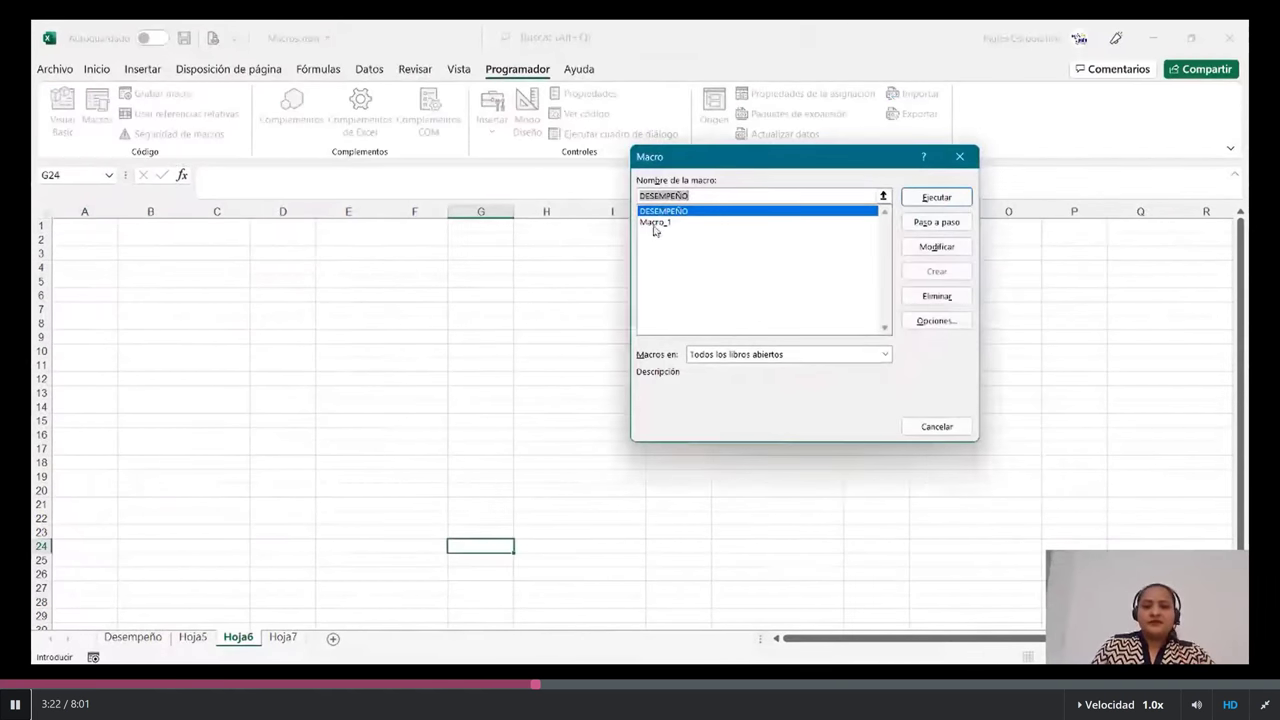
click(655, 223)
drag(755, 160, 731, 166)
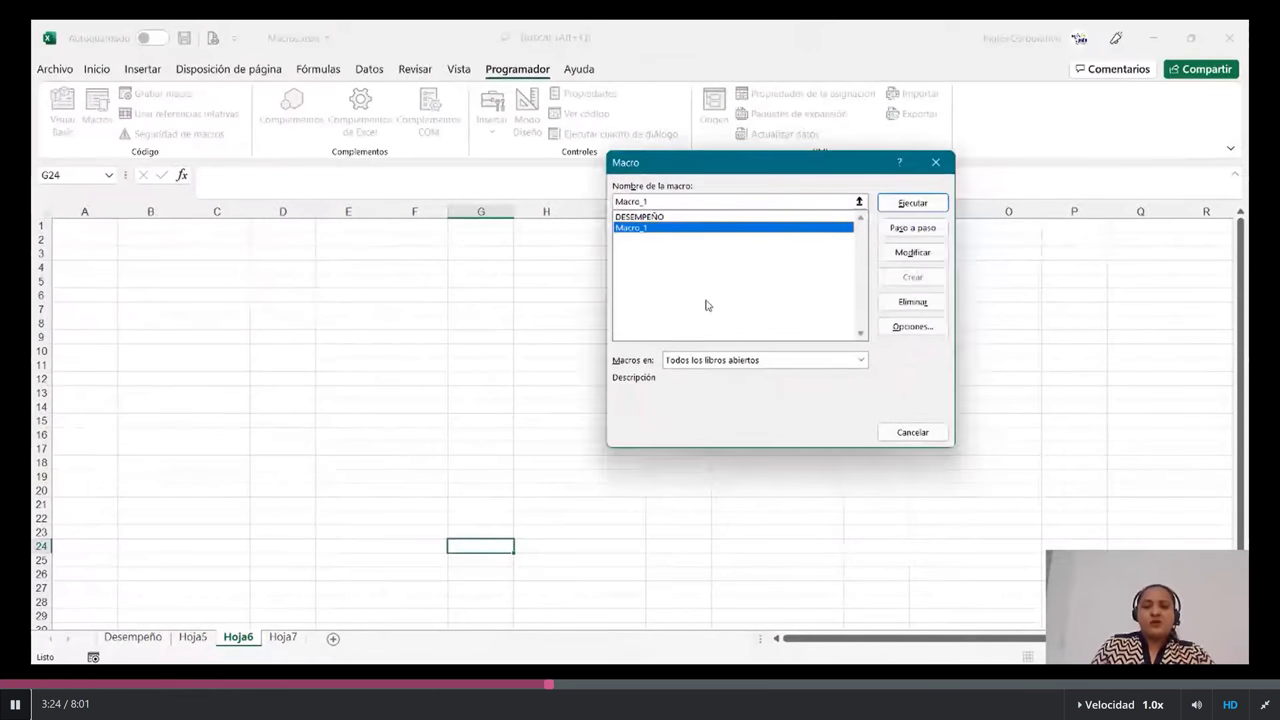
click(912, 203)
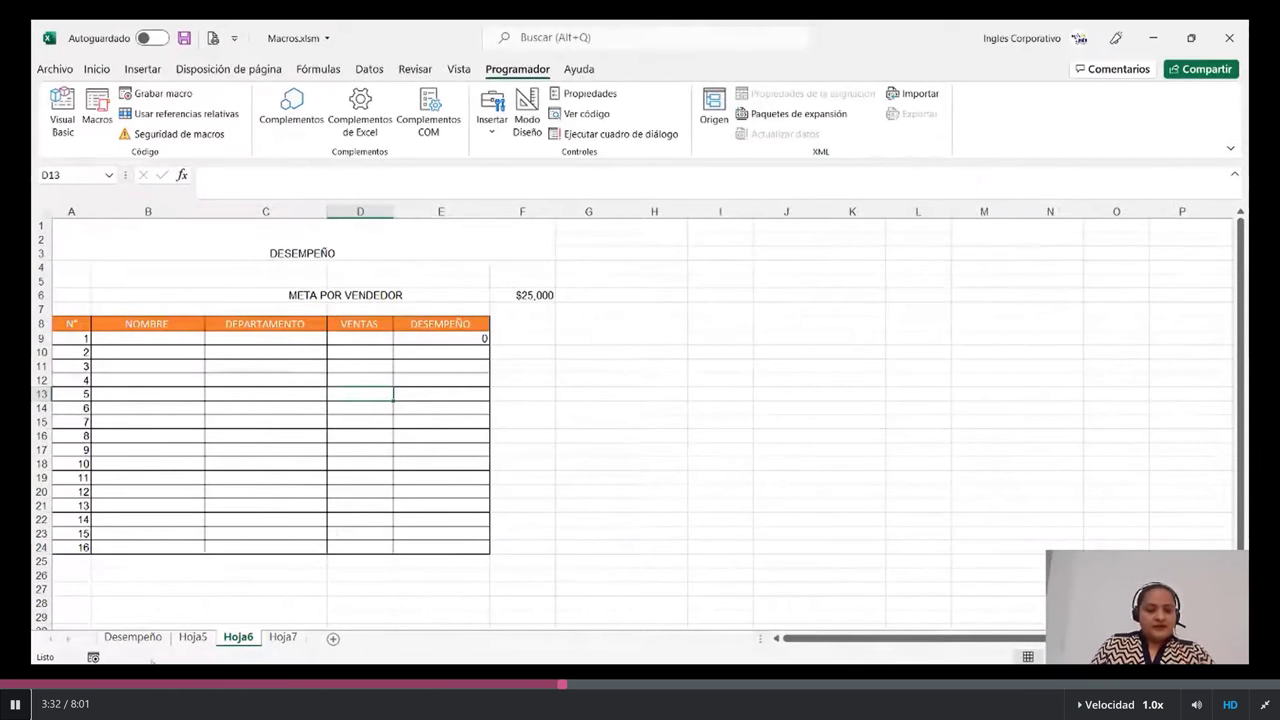
click(140, 638)
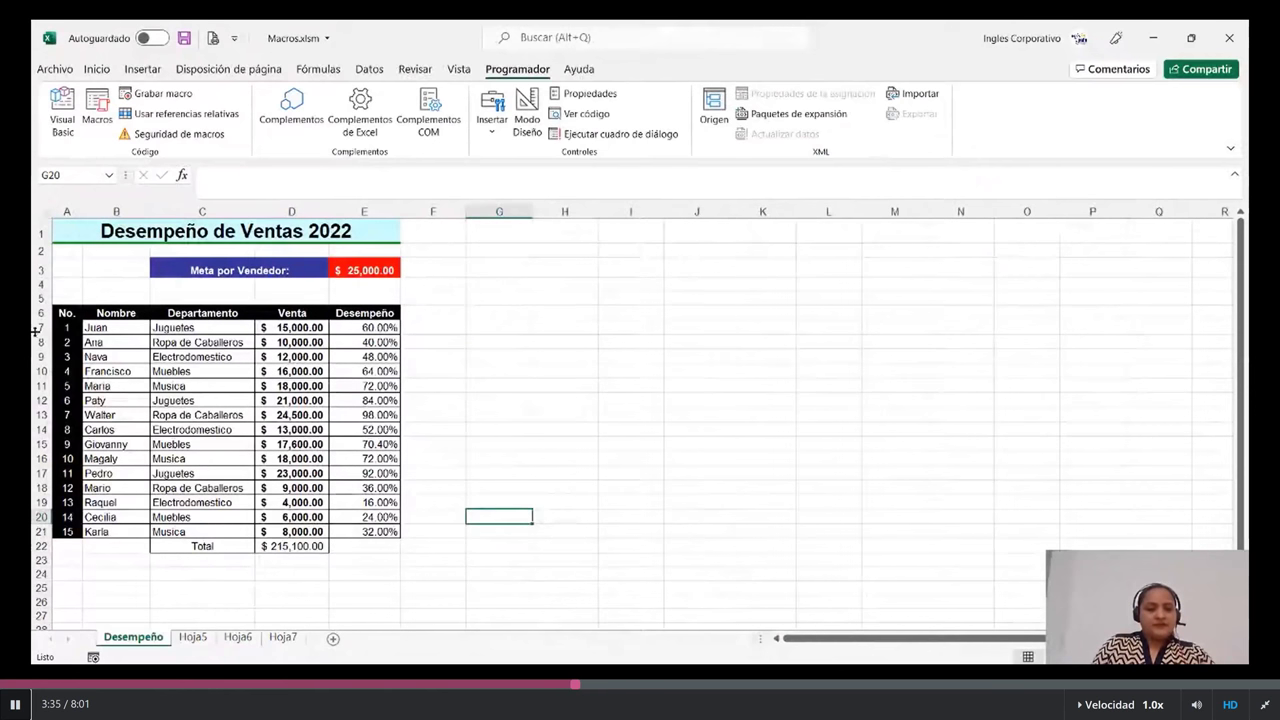
click(279, 638)
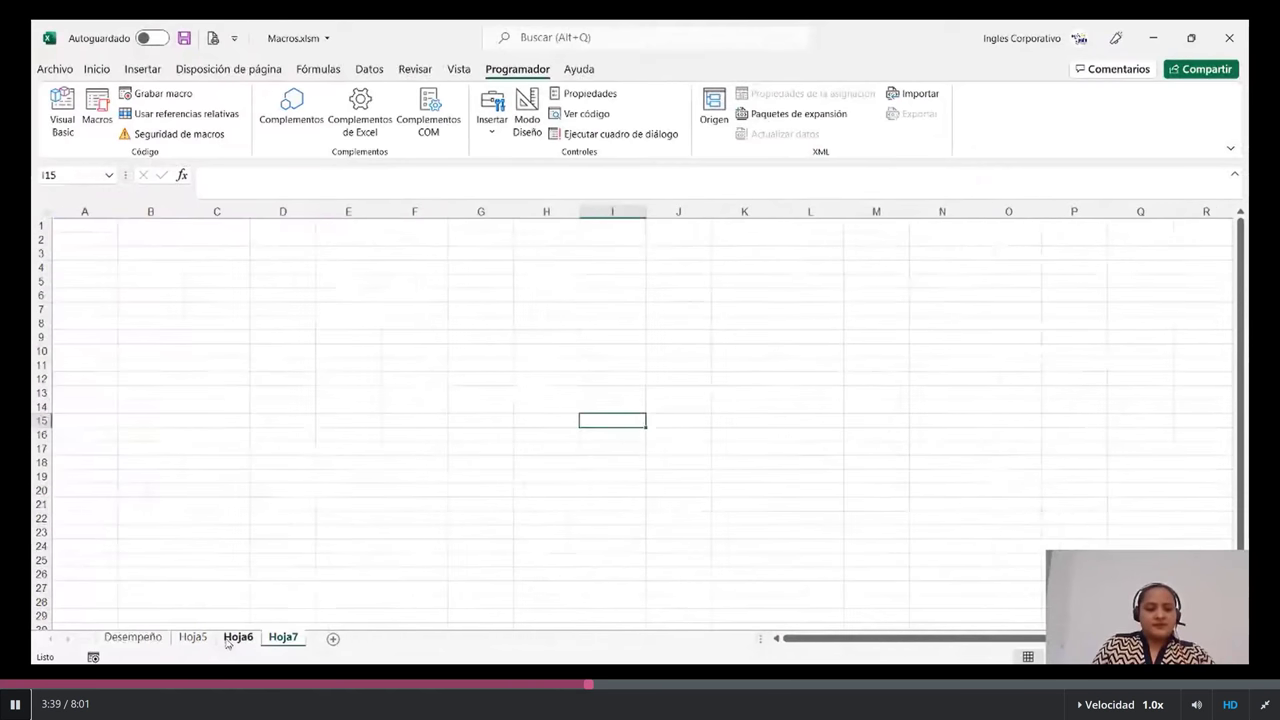
click(236, 638)
click(382, 233)
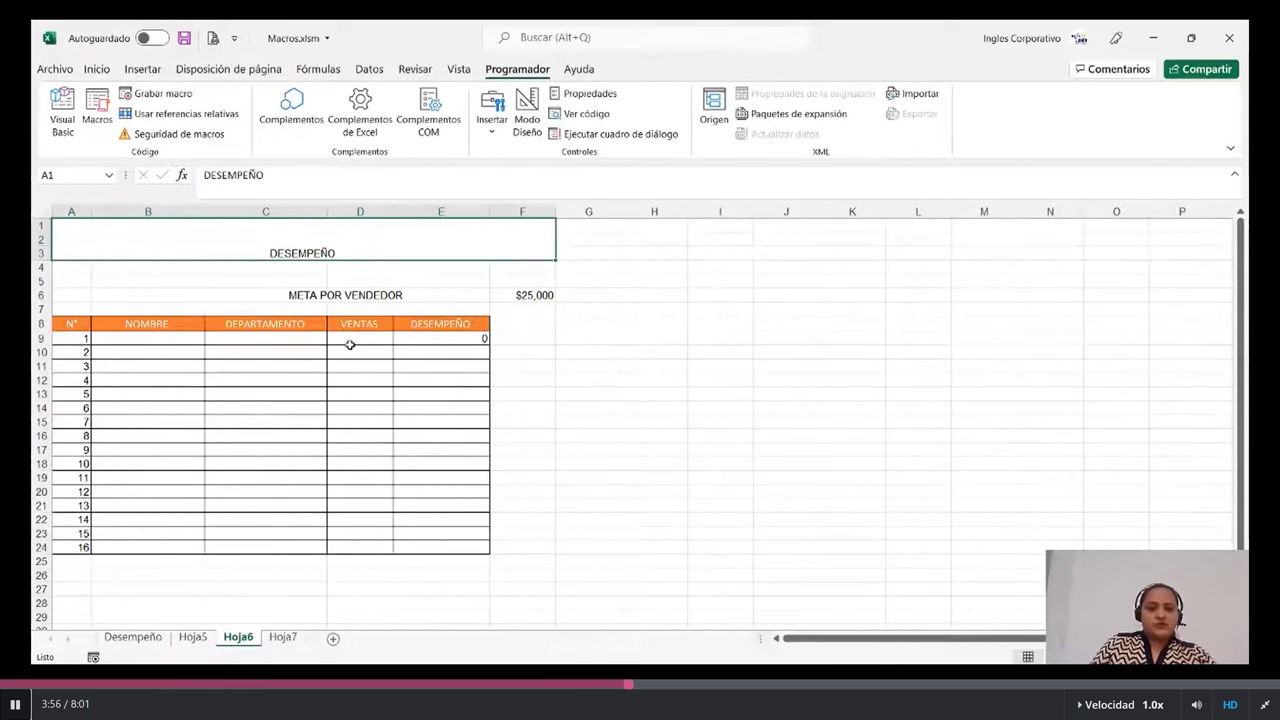
click(523, 295)
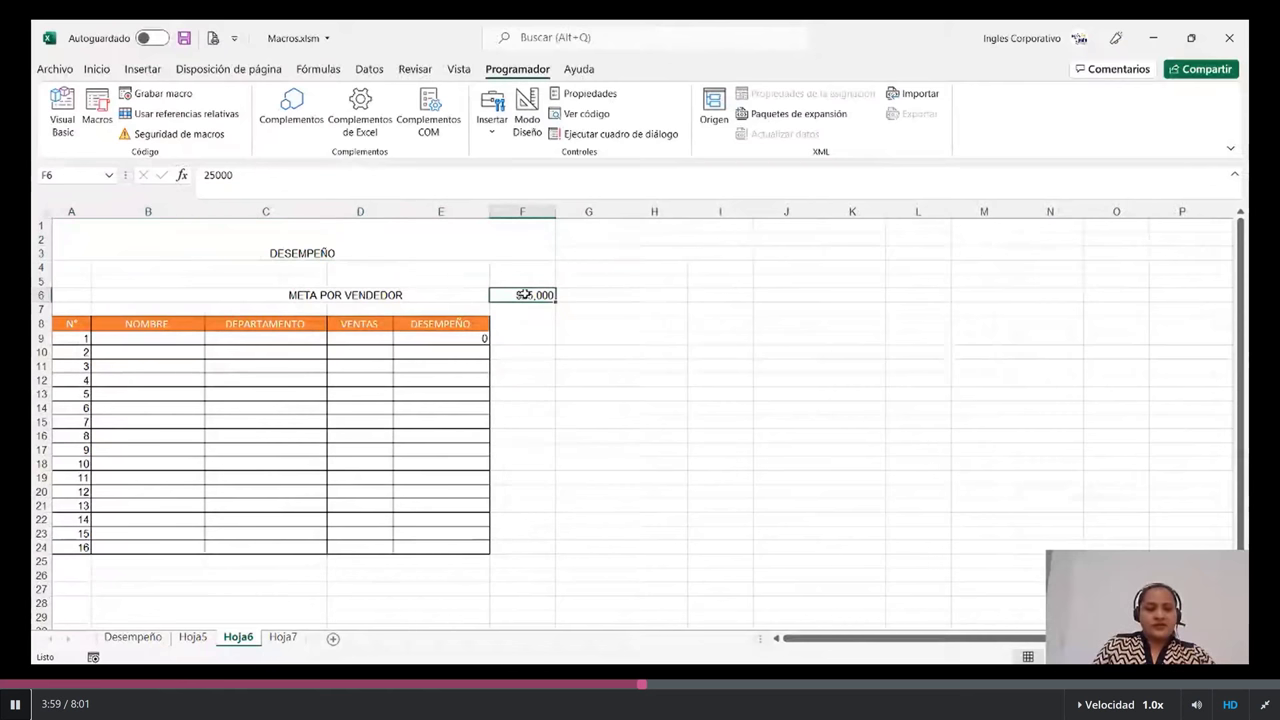
click(443, 337)
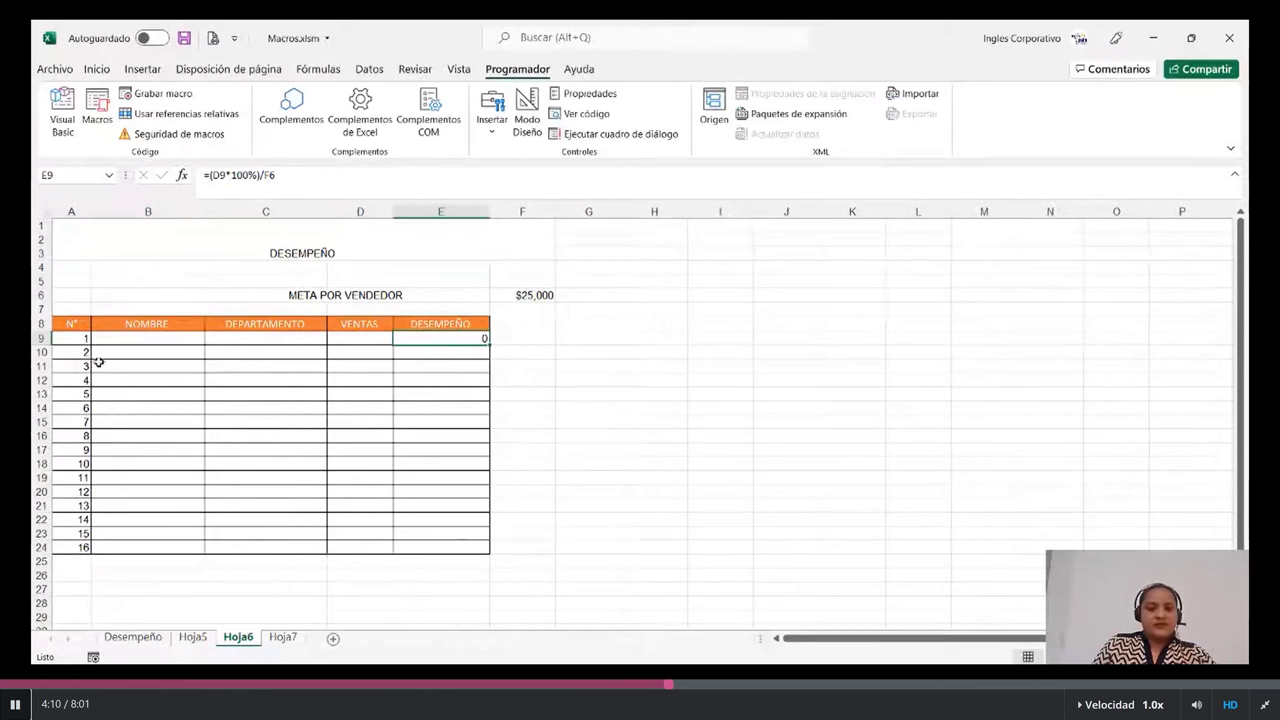
key(Left)
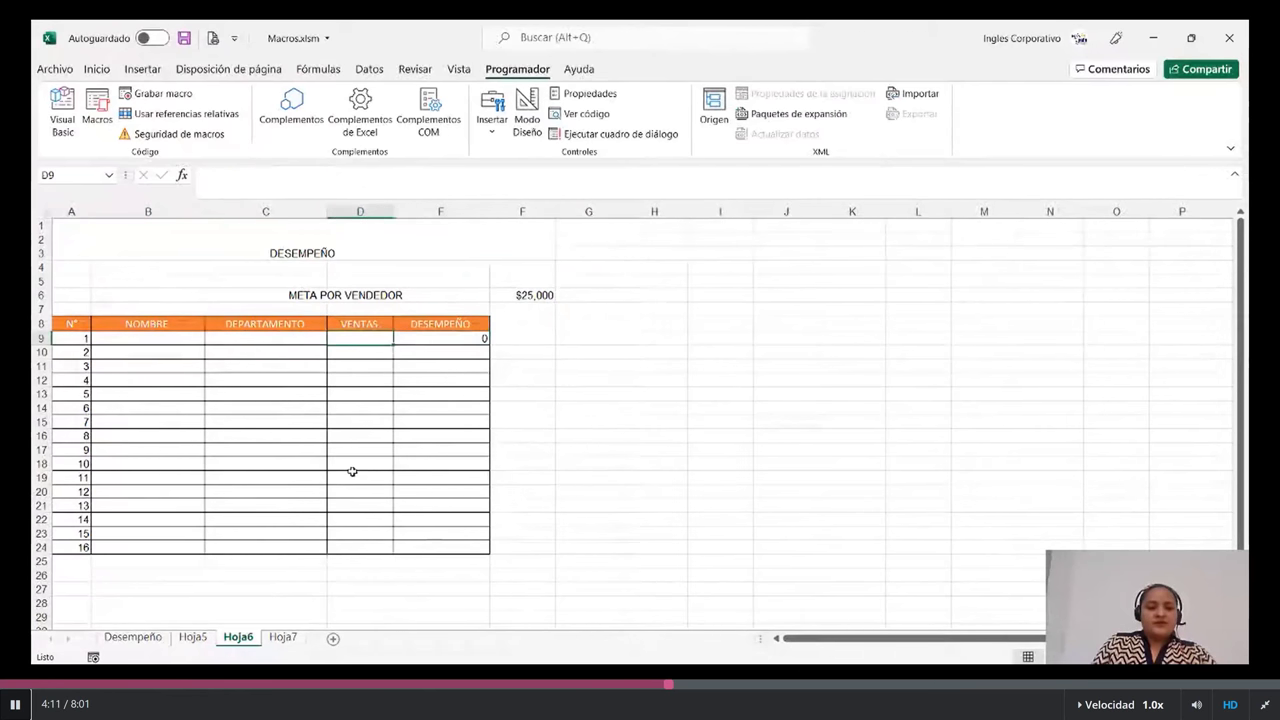
click(526, 296)
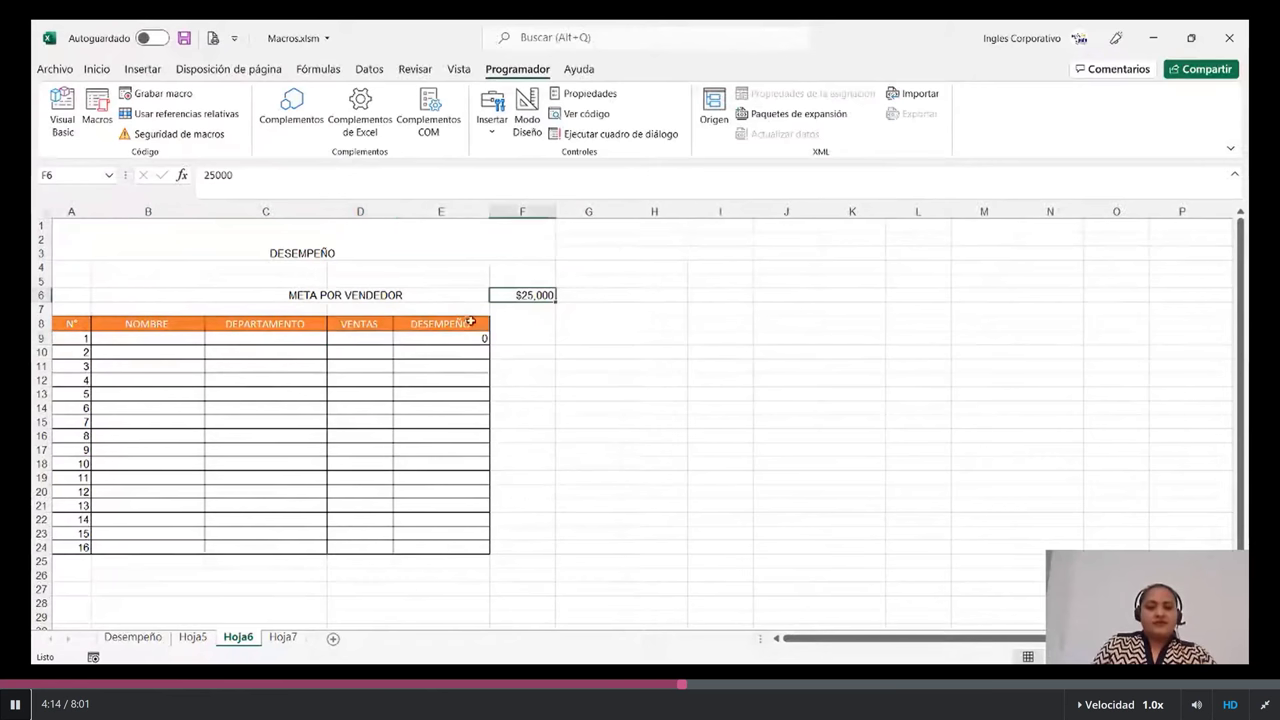
click(436, 424)
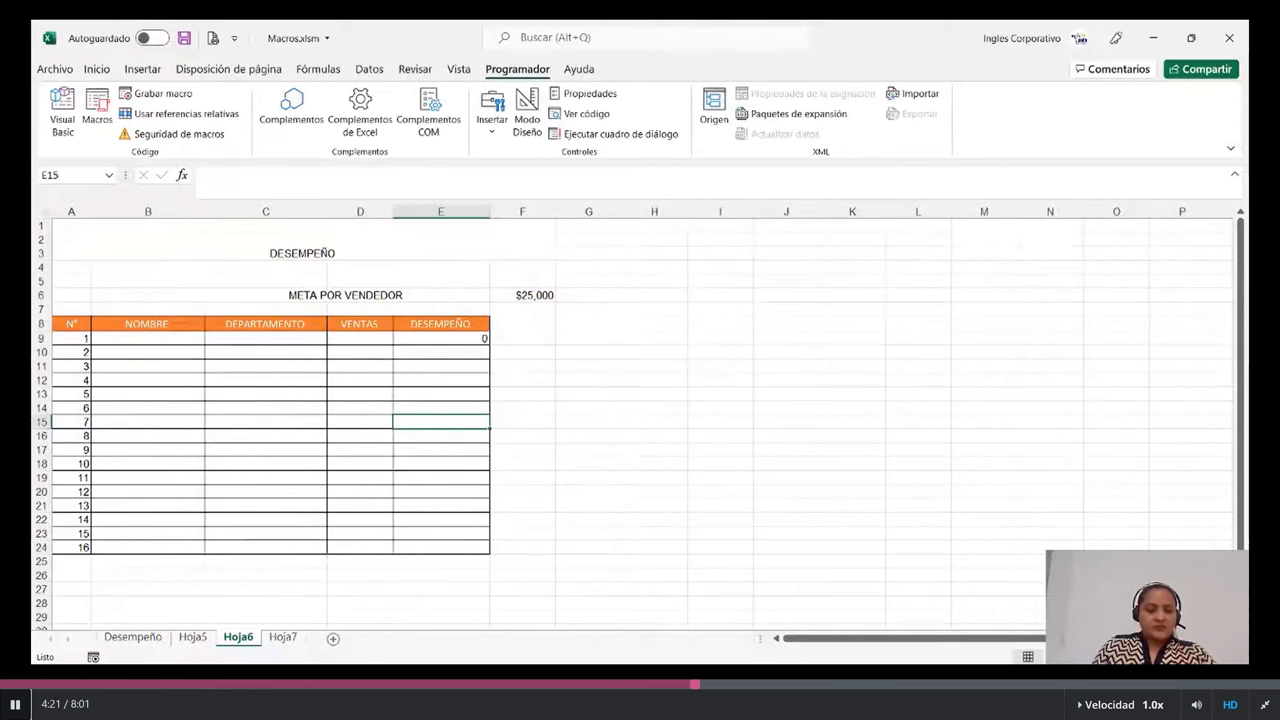
- On blank Hoja7, open Grabar macro and keep the macro stored in Este libro
click(290, 642)
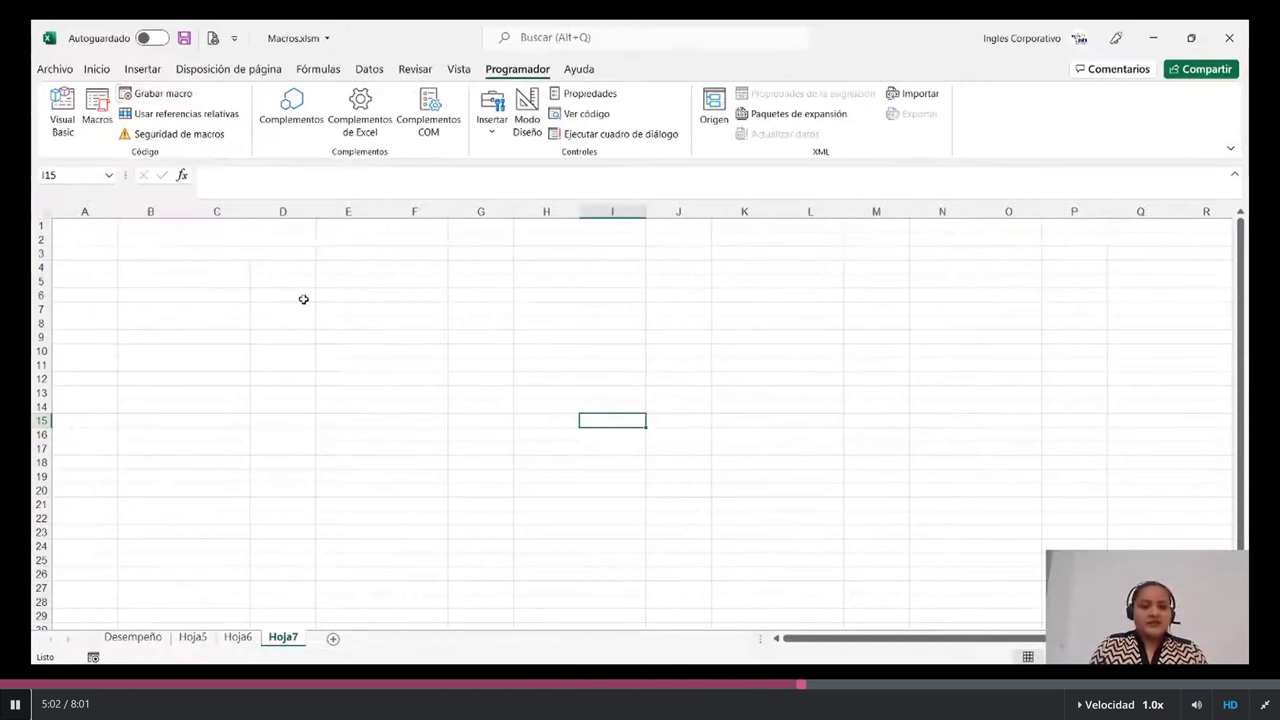
key(alt+shift)
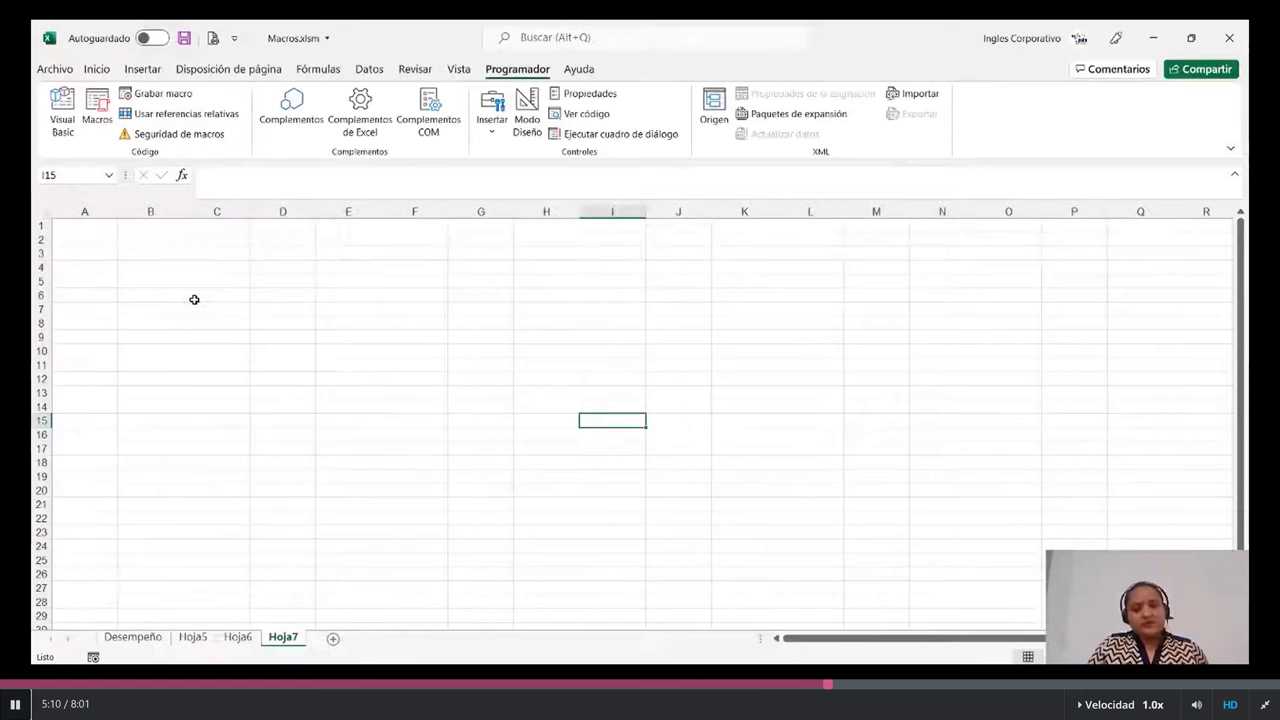
click(155, 93)
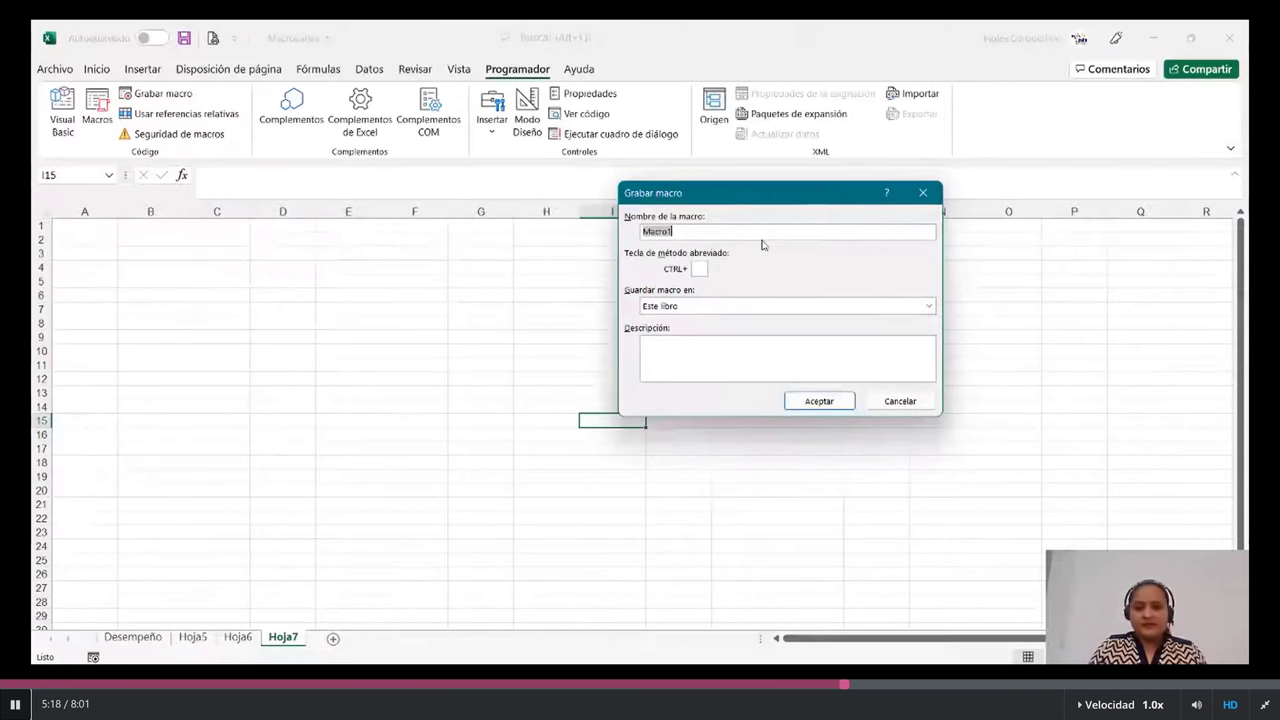
key(BackSpace)
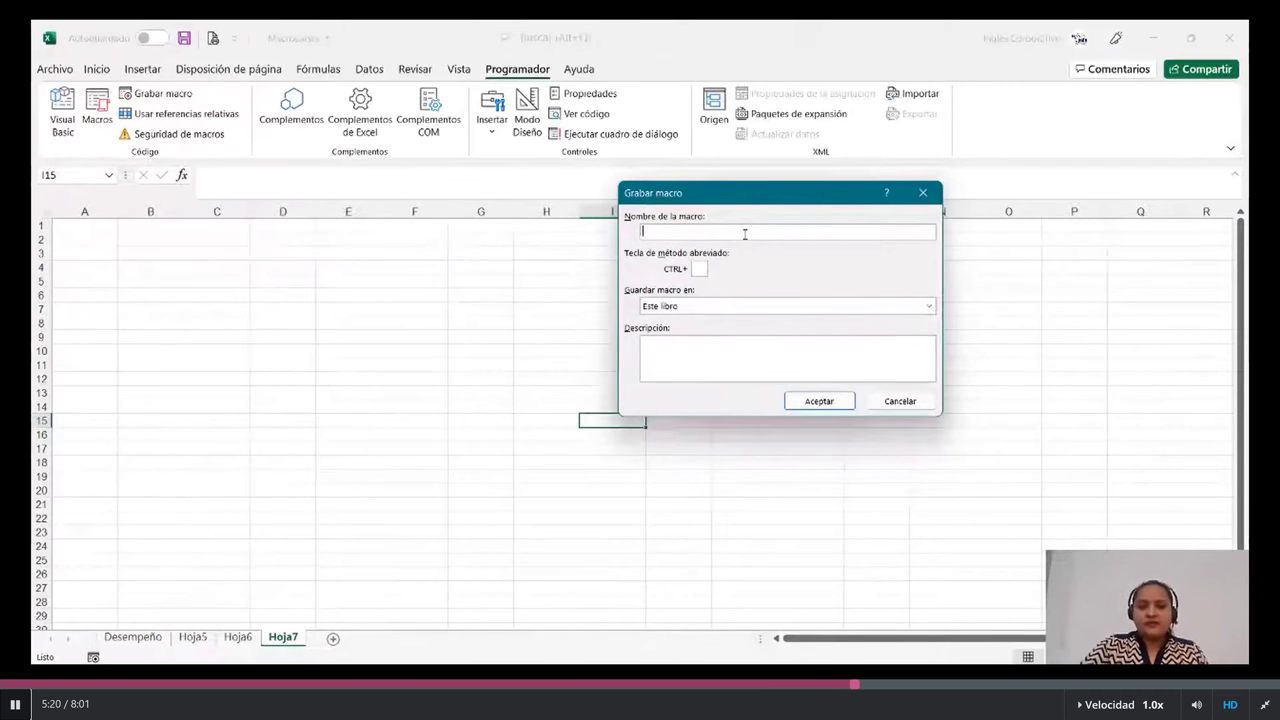
click(927, 307)
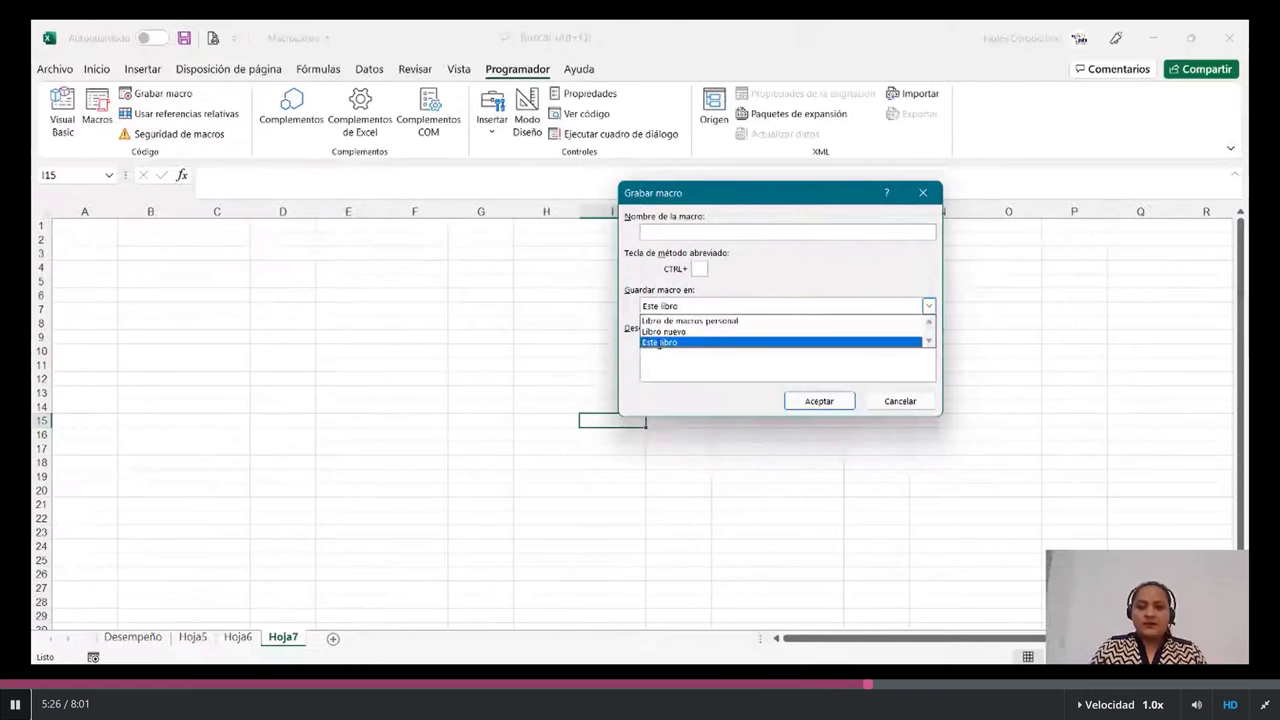
click(660, 342)
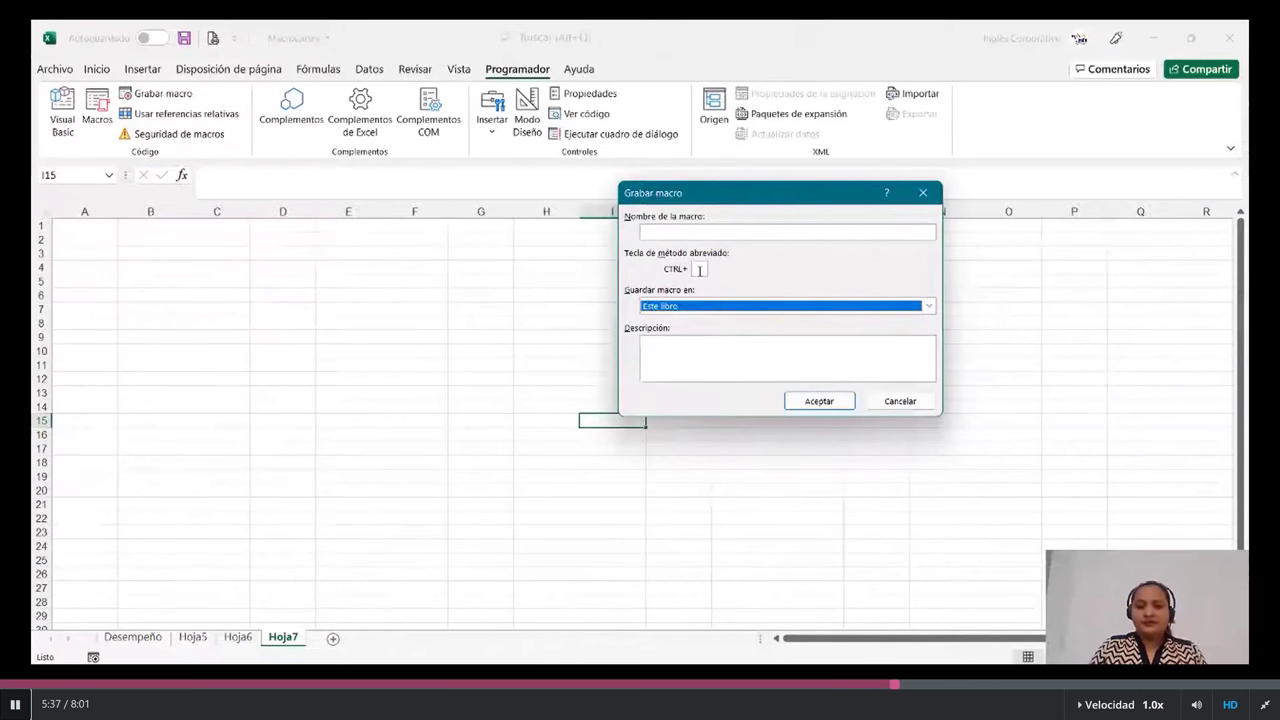
- Name the macro Macro2 without a space, clearing the invalid-name warning, and start recording
click(760, 232)
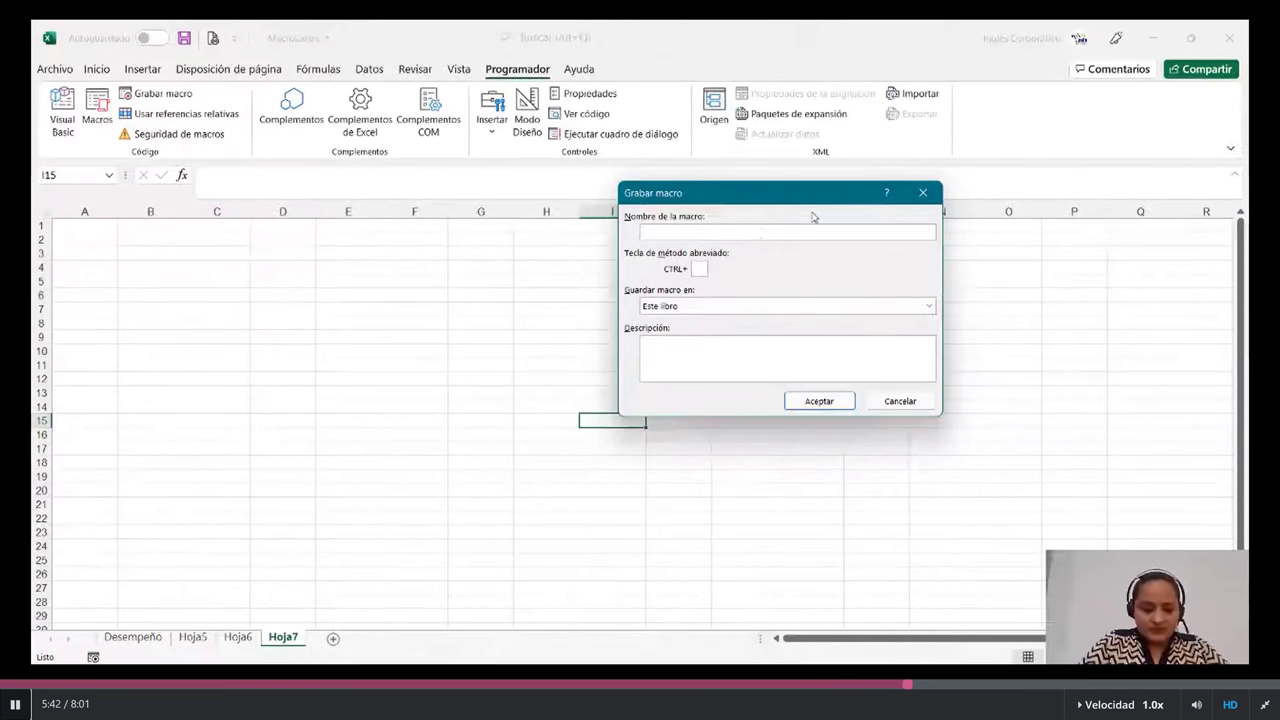
text(mA)
key(BackSpace)
key(BackSpace)
text(Macro )
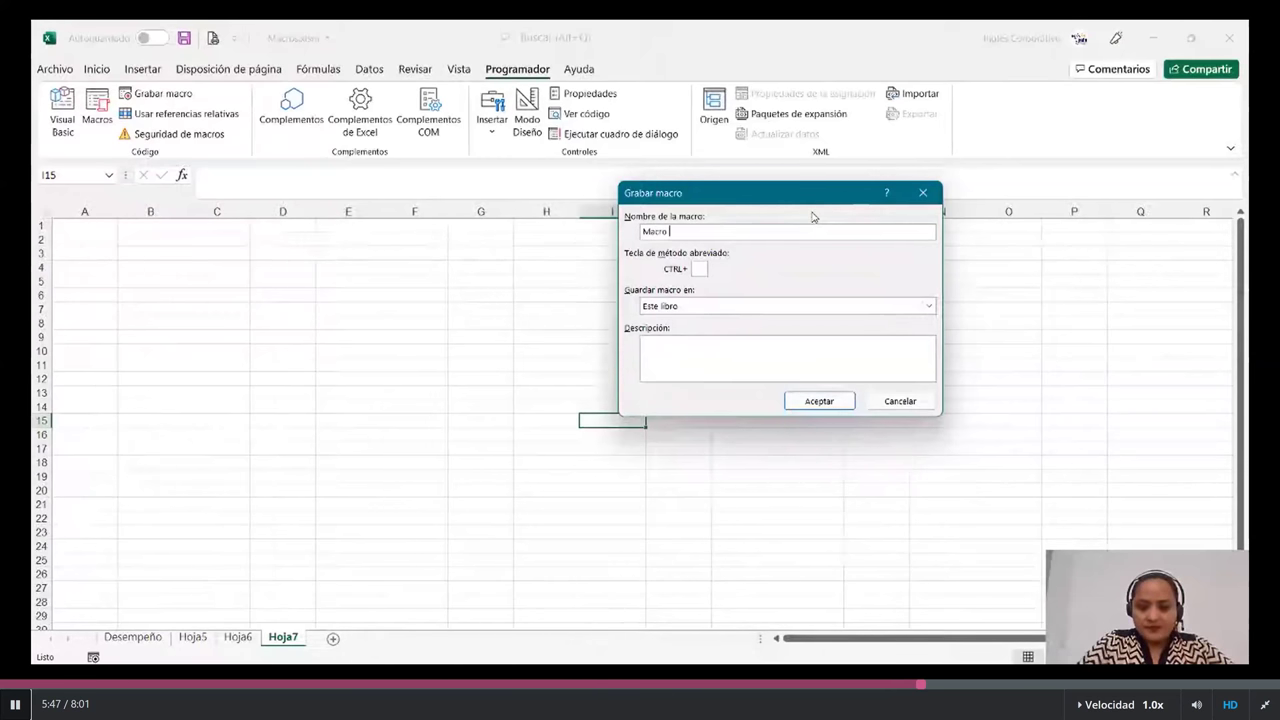
text(2)
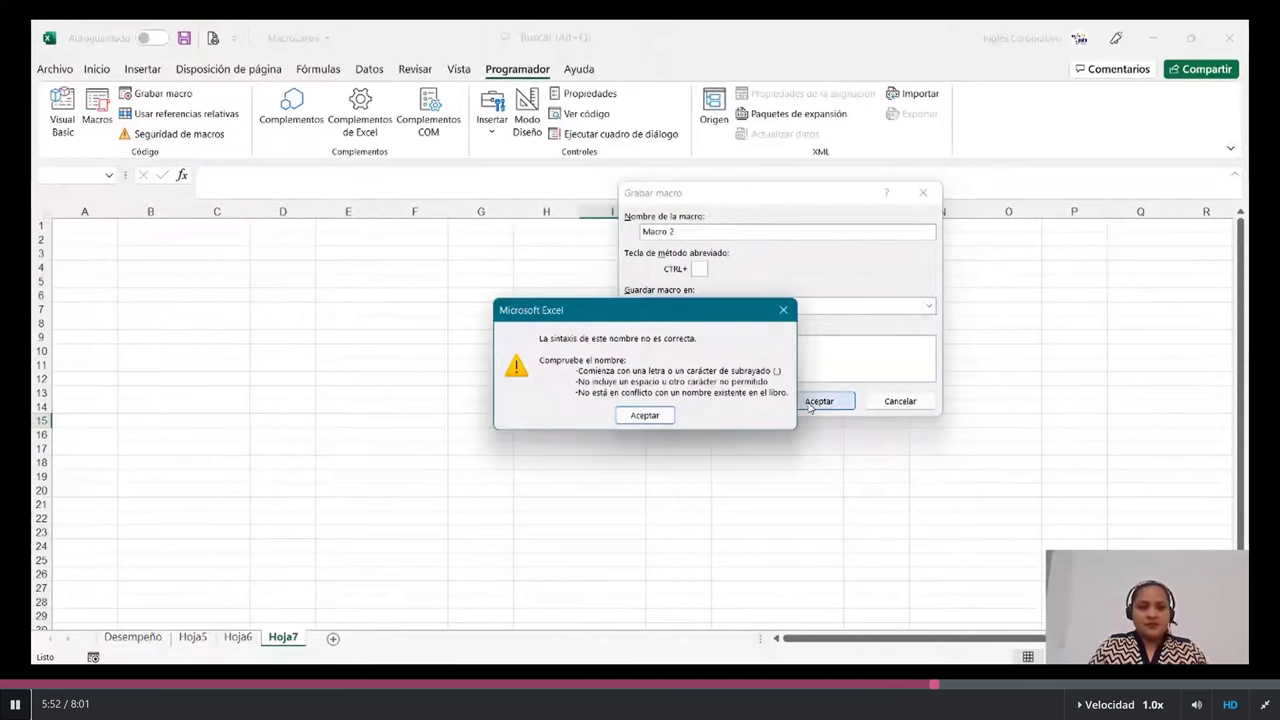
click(644, 415)
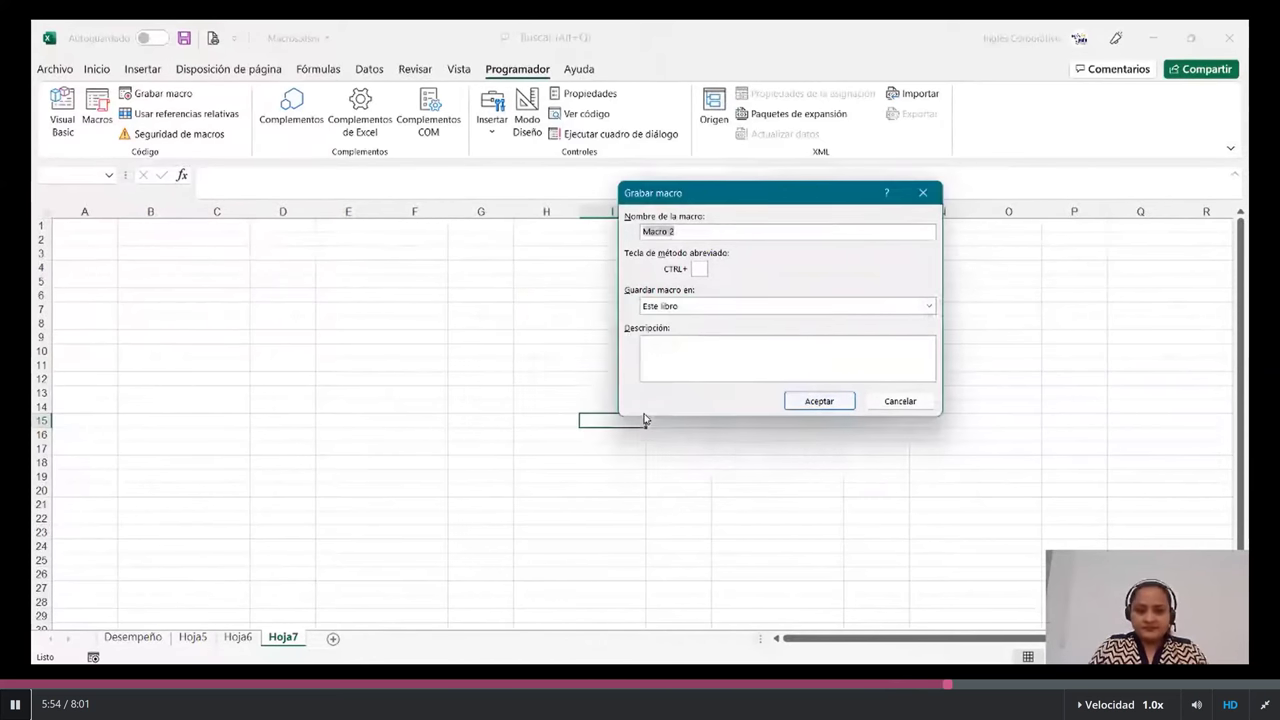
click(703, 234)
key(BackSpace)
key(BackSpace)
text(2)
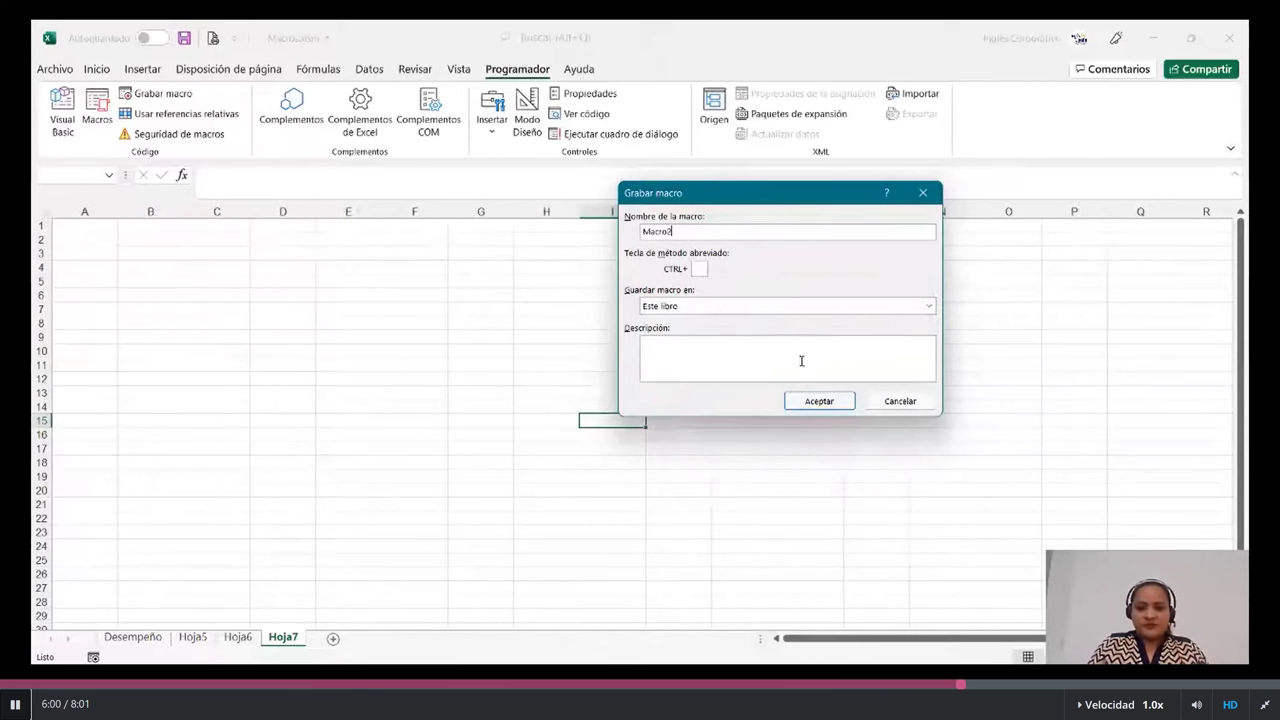
click(819, 401)
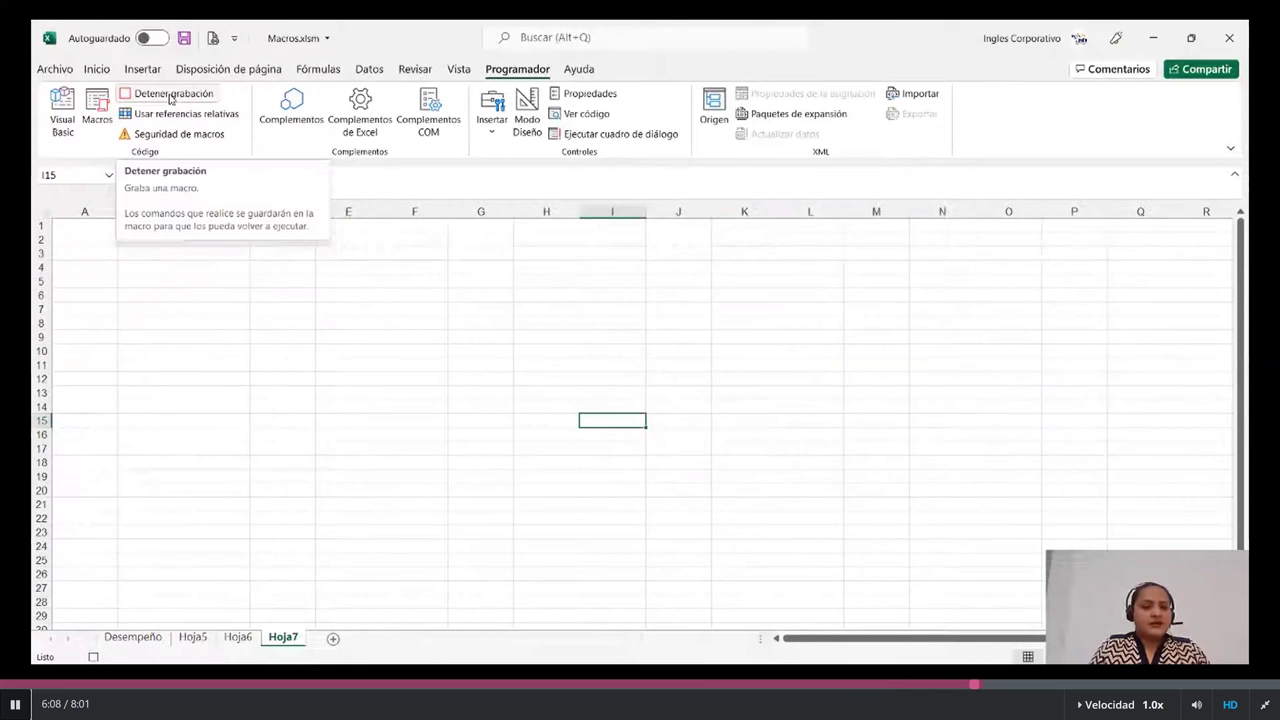
- Set columns A–J on Hoja7 to column width 5, then select A1:J20
click(115, 309)
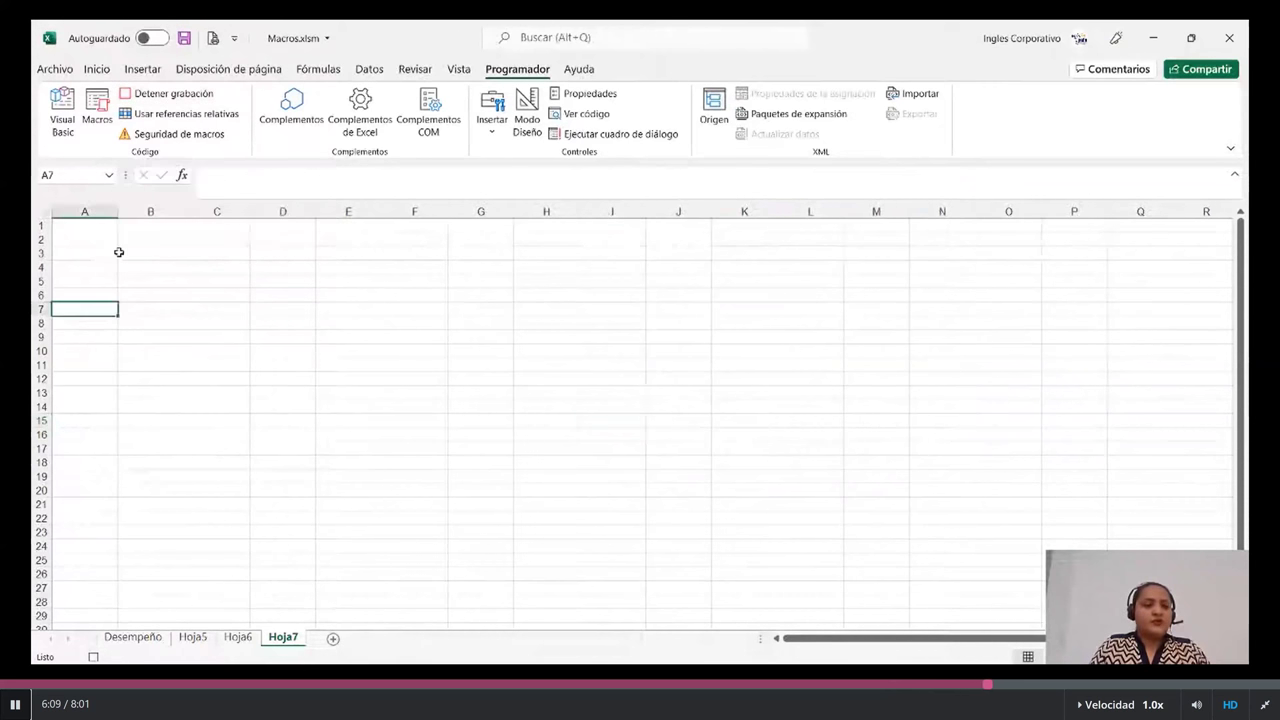
drag(105, 211, 675, 279)
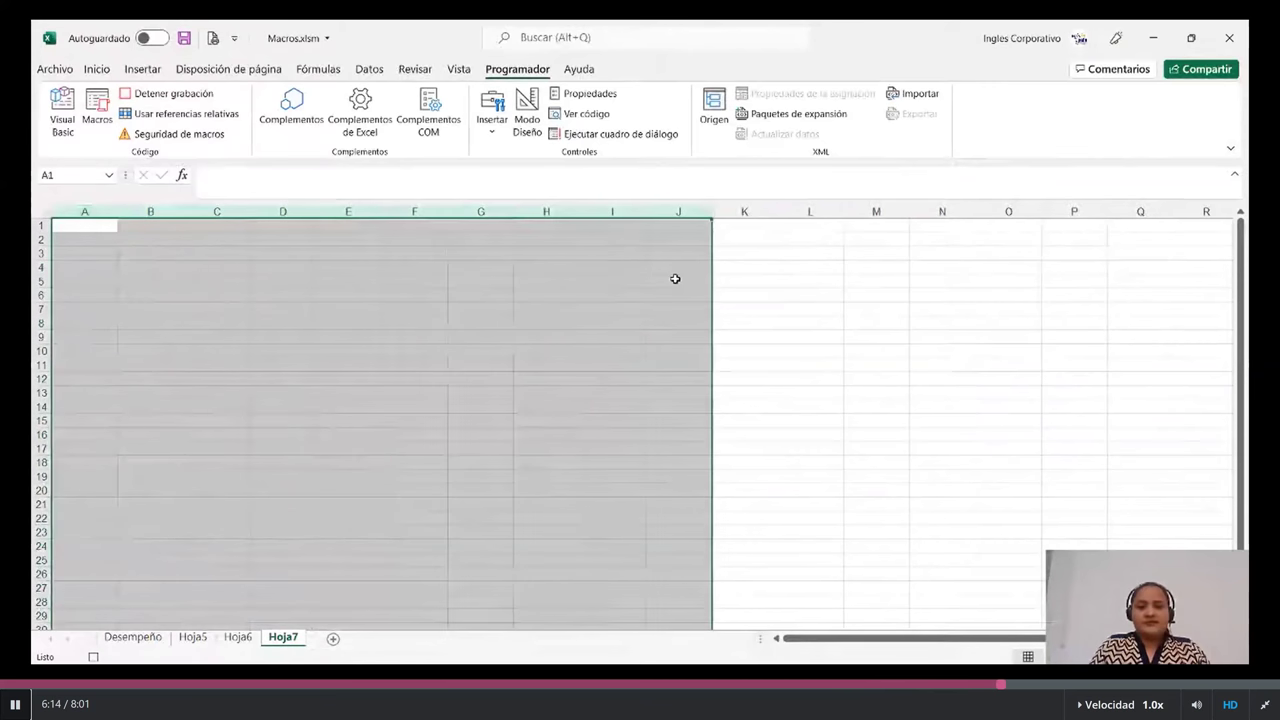
right_click(367, 263)
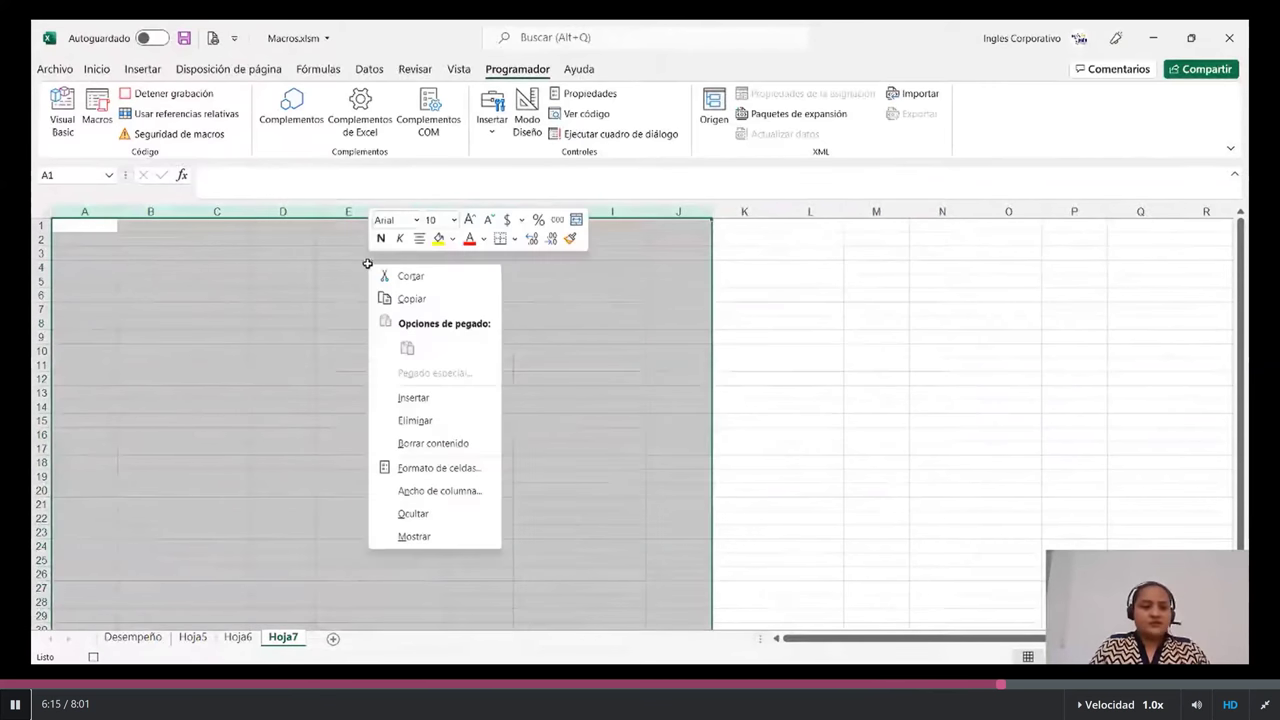
click(437, 490)
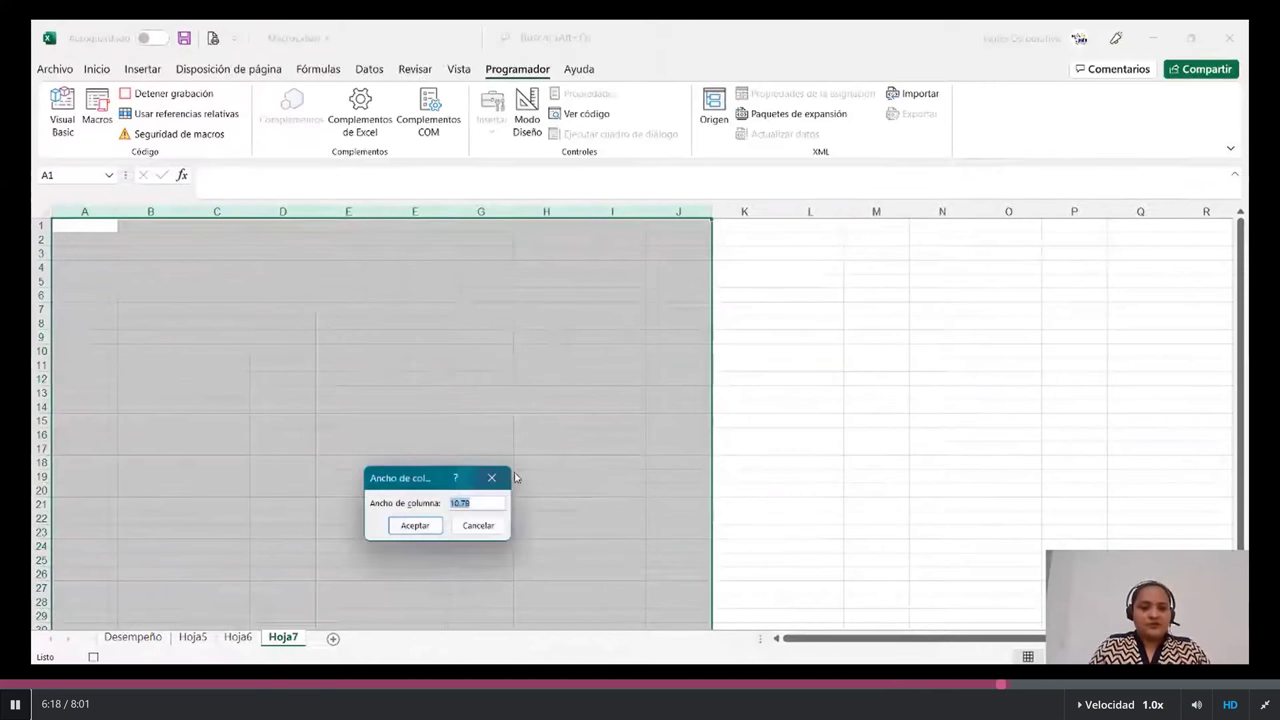
text(5)
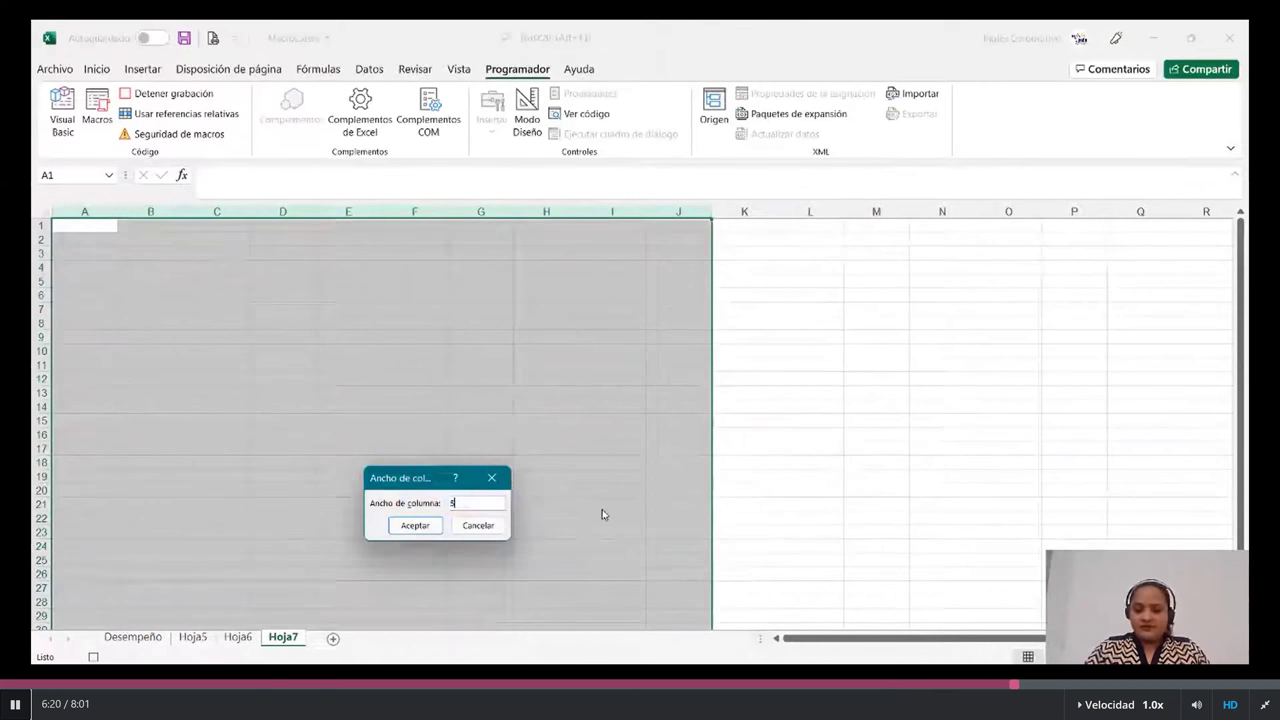
key(Return)
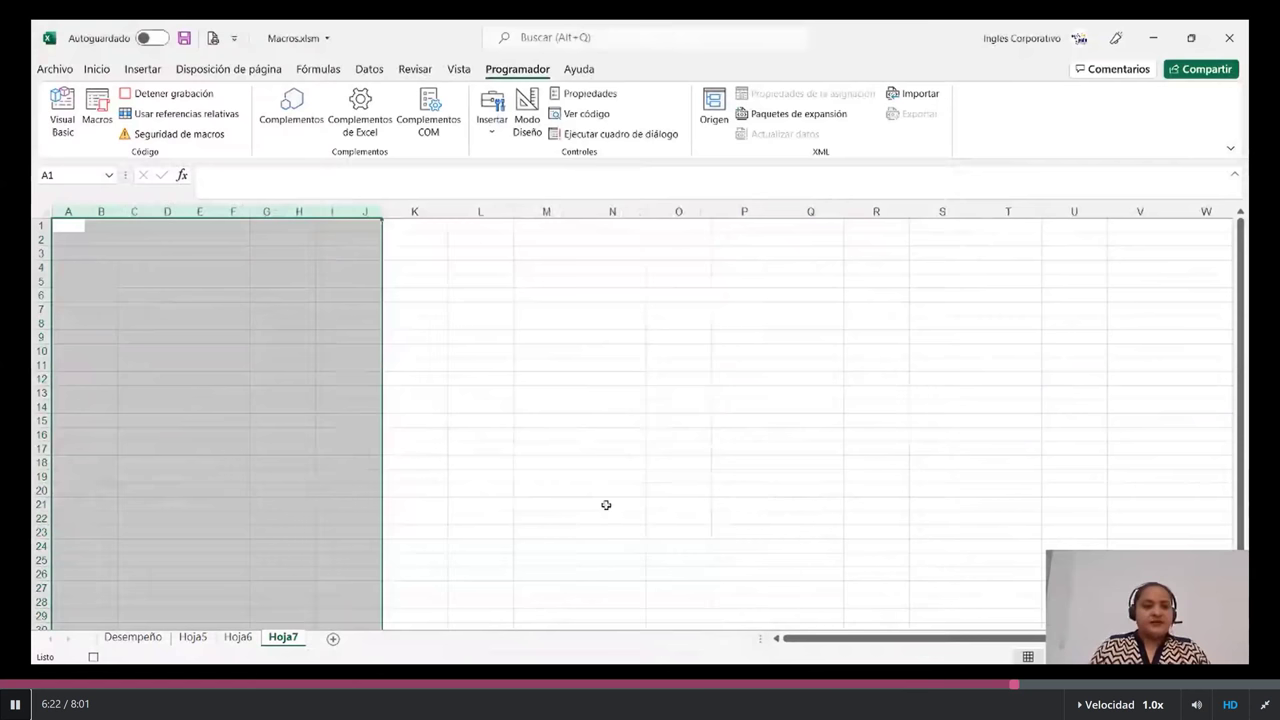
click(601, 430)
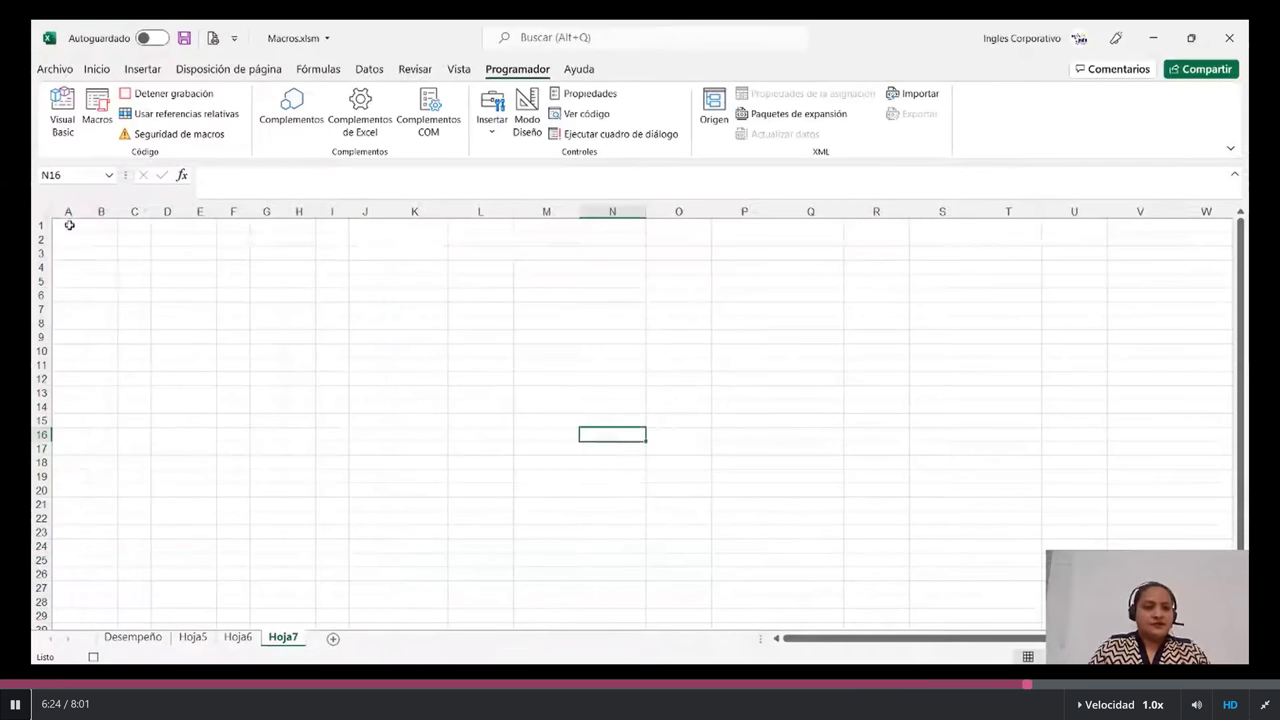
mouse_move(69, 226)
mouse_down()
mouse_move(336, 628)
mouse_move(376, 492)
mouse_up()
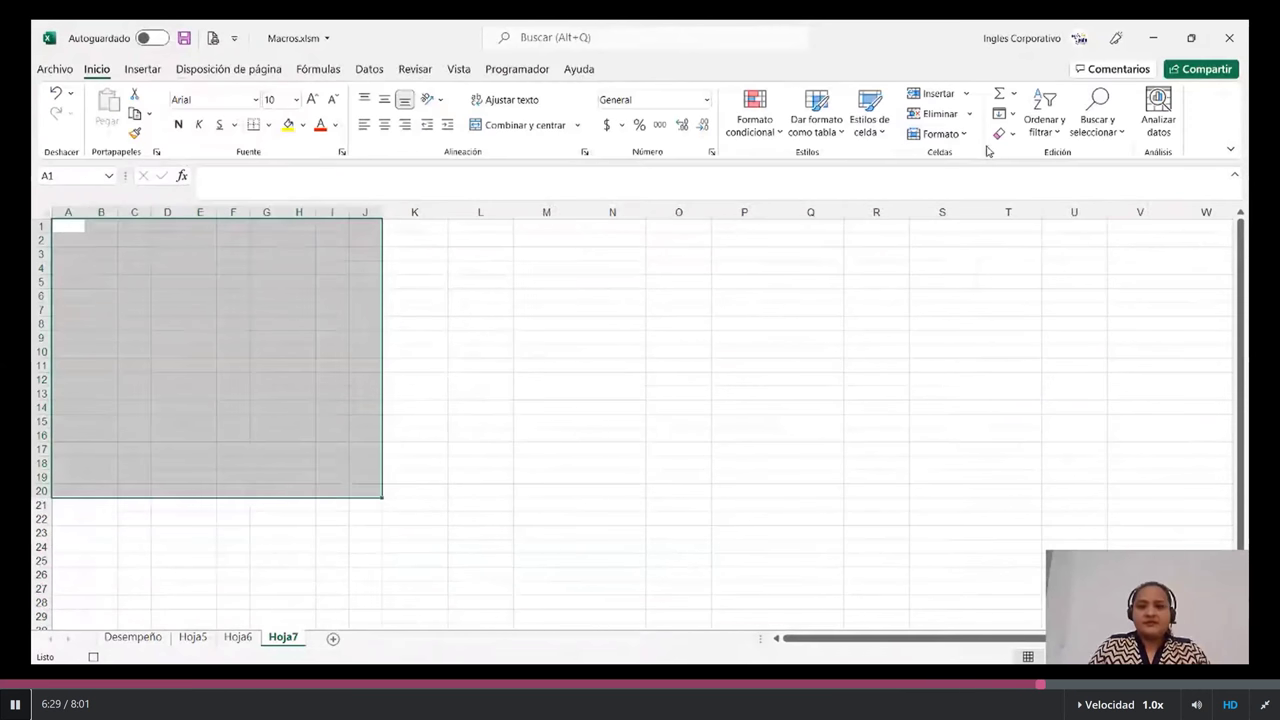
- Apply the orange Énfasis2 cell style to A1:J20, select B8, and stop the macro recording
click(869, 125)
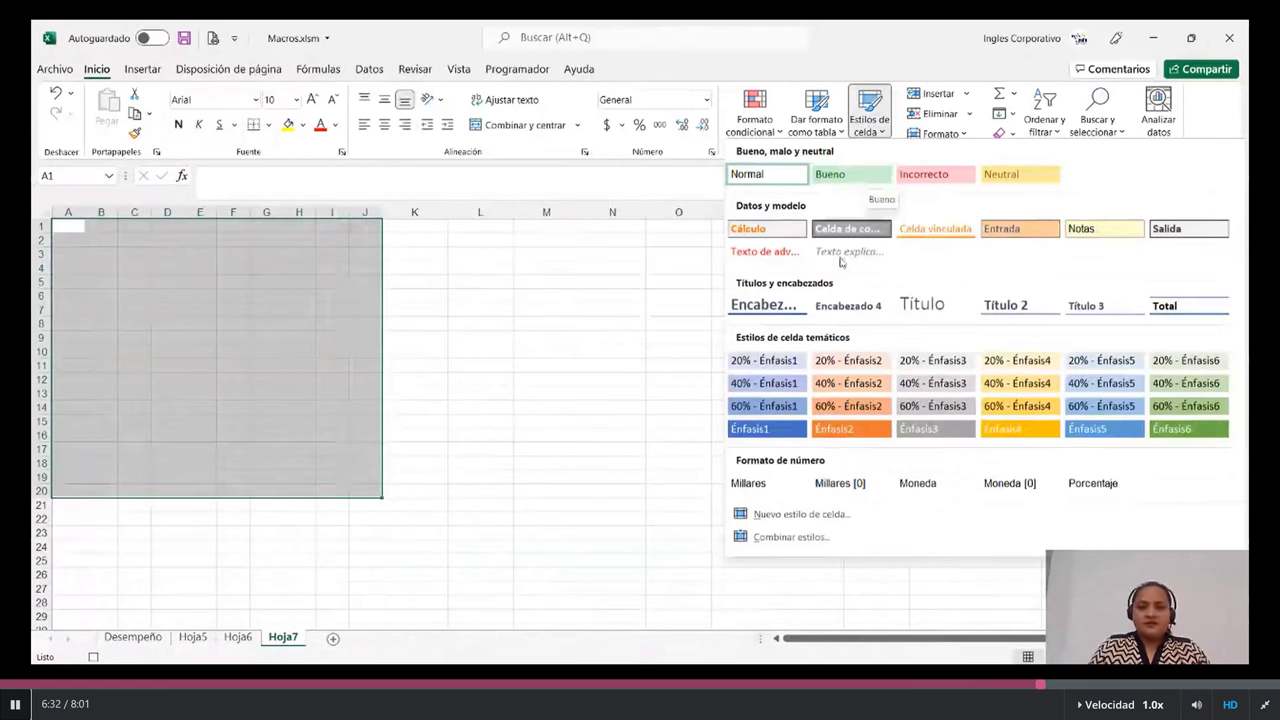
click(848, 428)
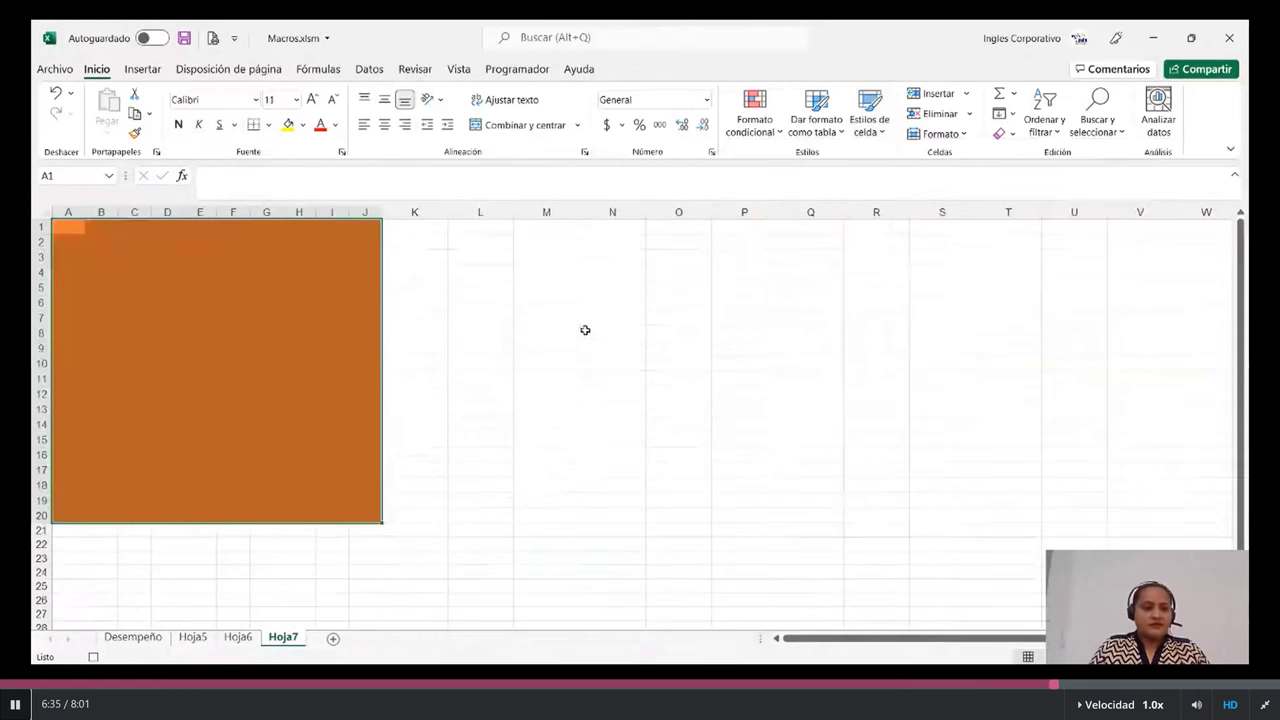
click(585, 330)
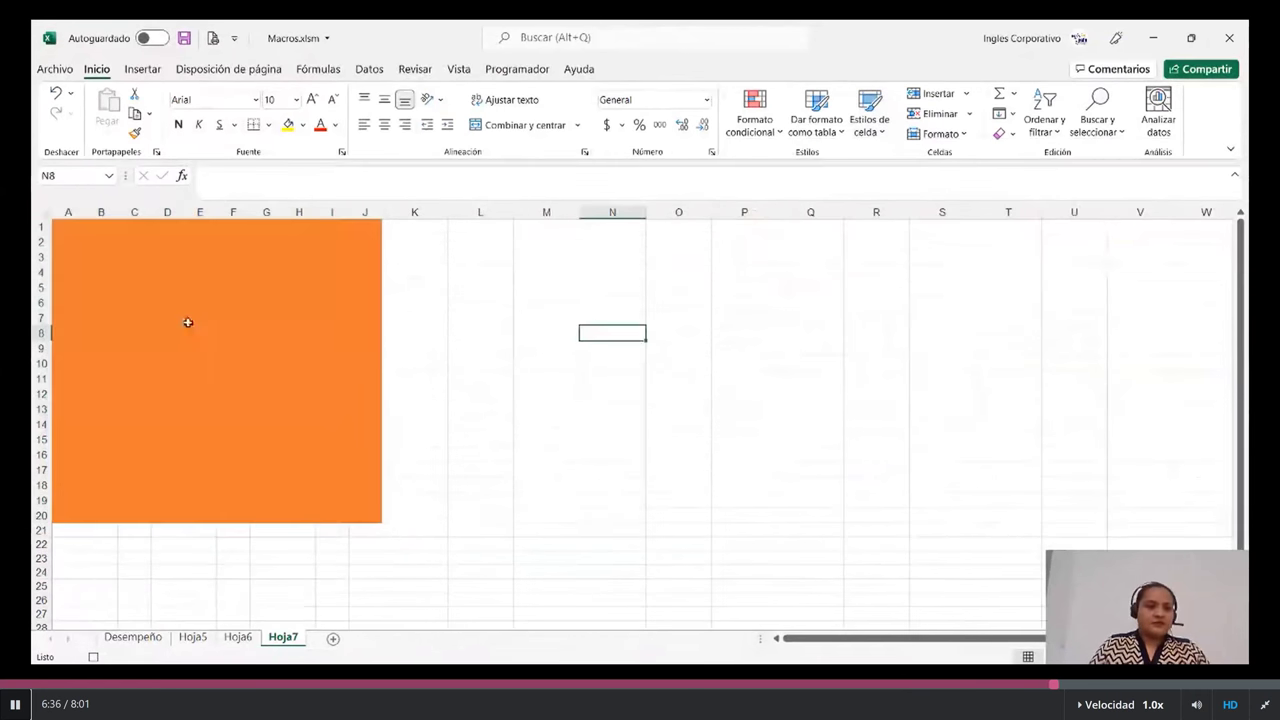
click(103, 333)
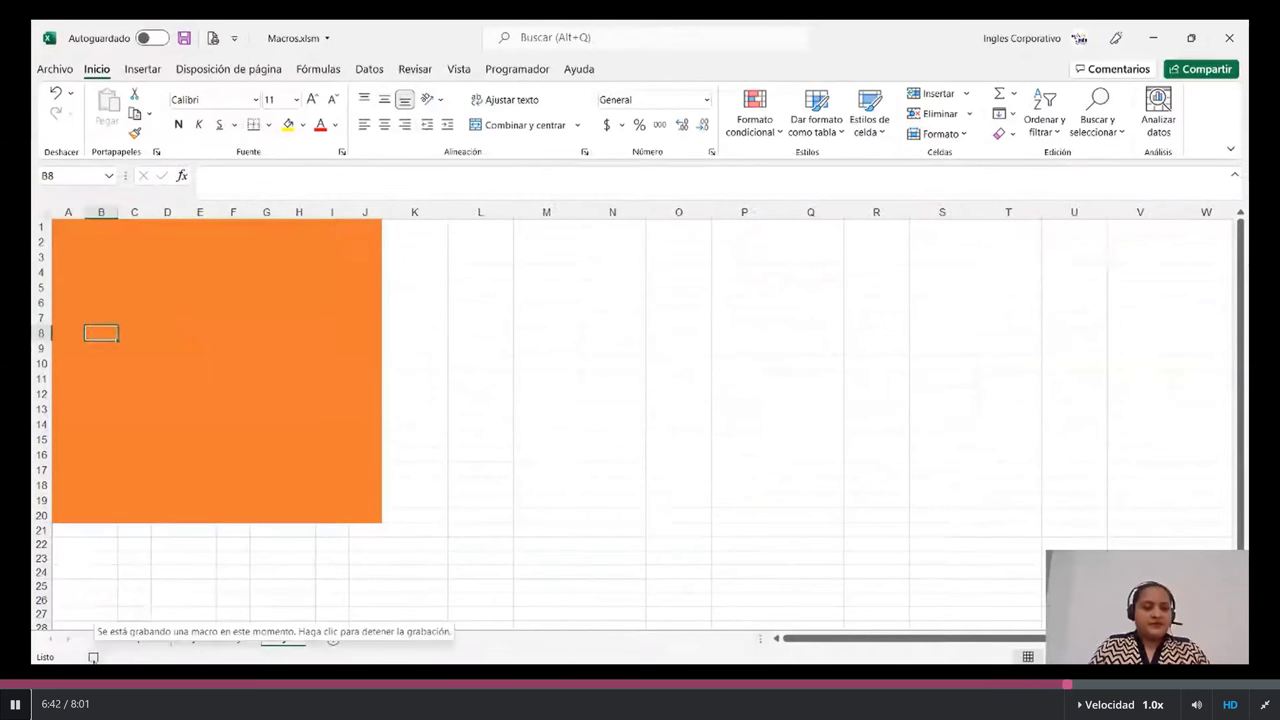
click(93, 657)
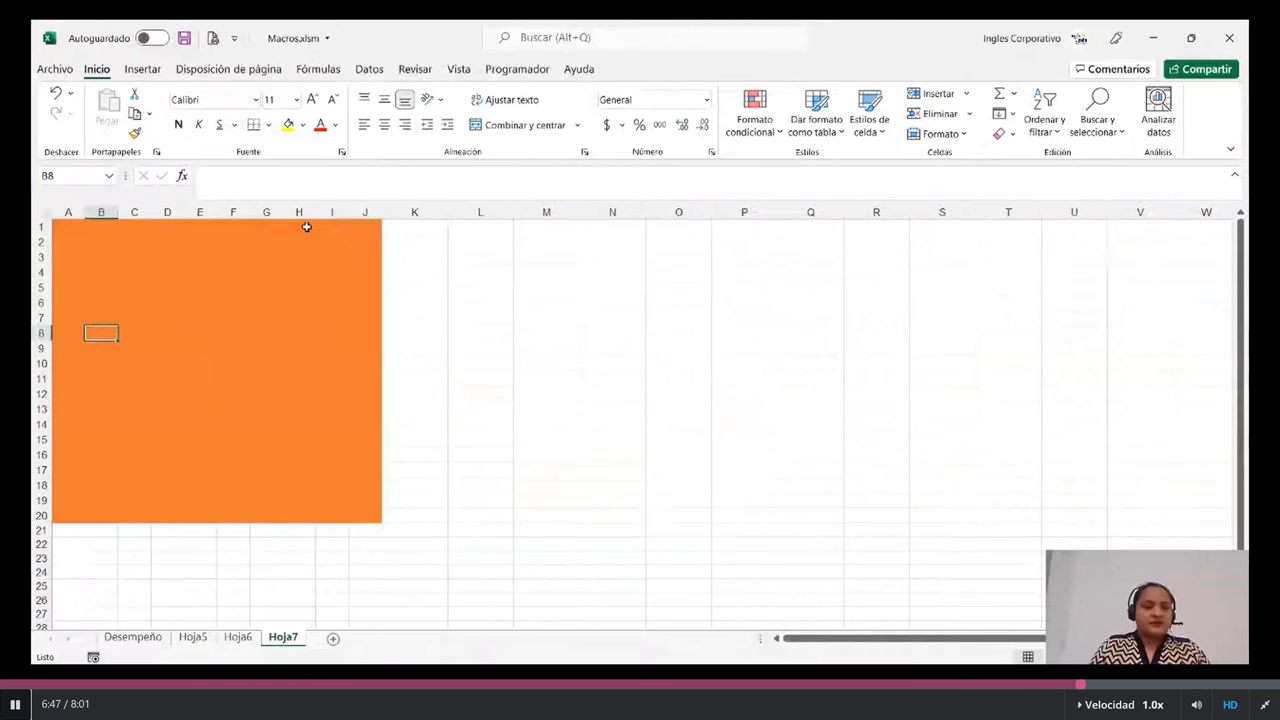
click(500, 70)
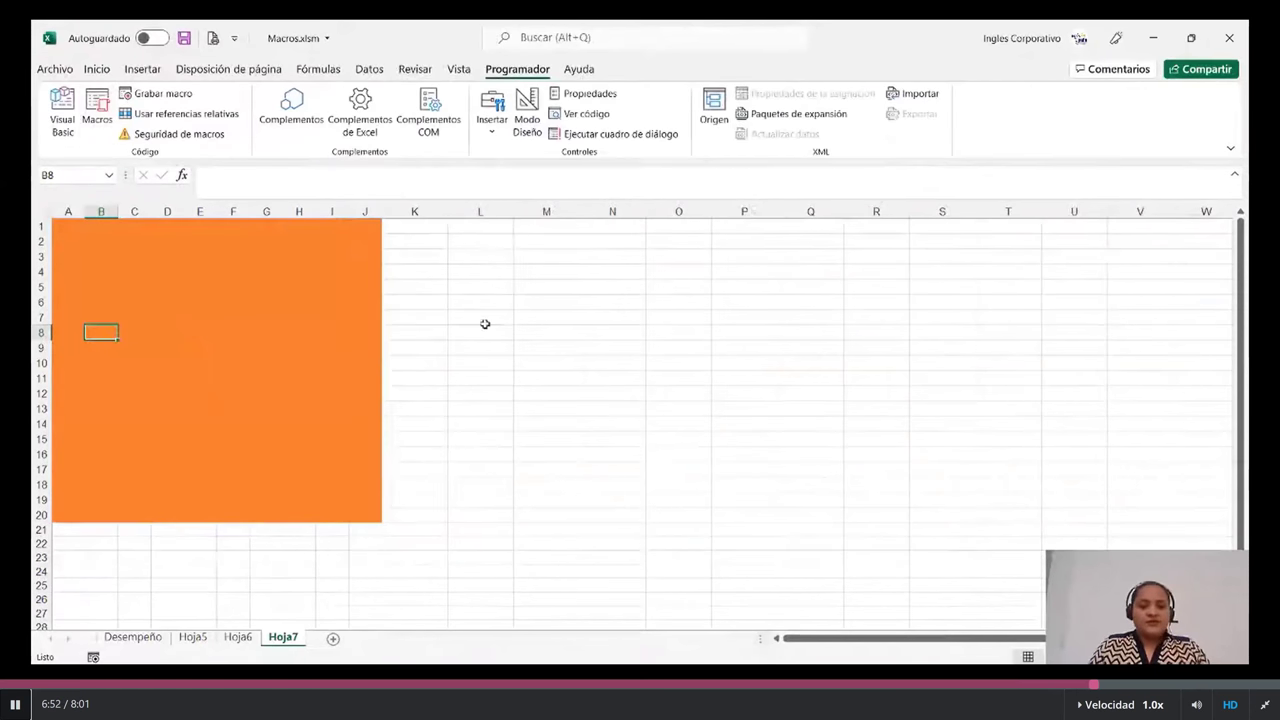
click(492, 364)
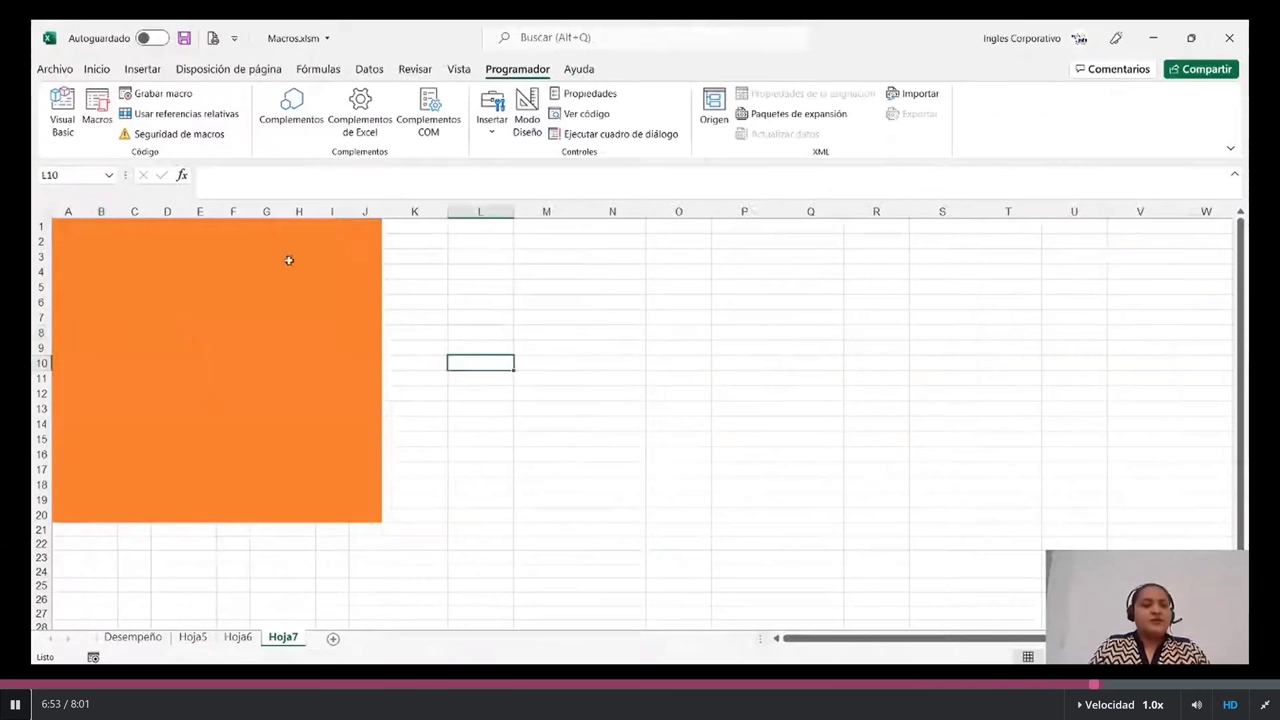
click(103, 104)
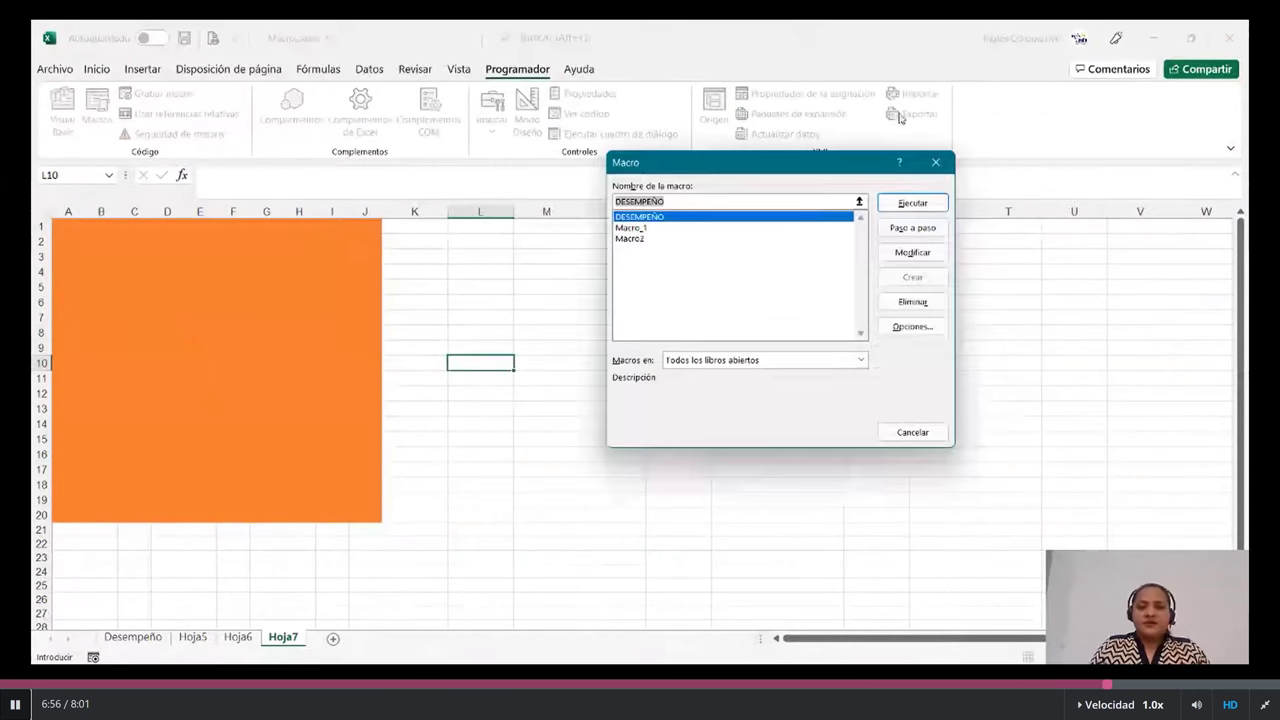
drag(861, 169, 848, 177)
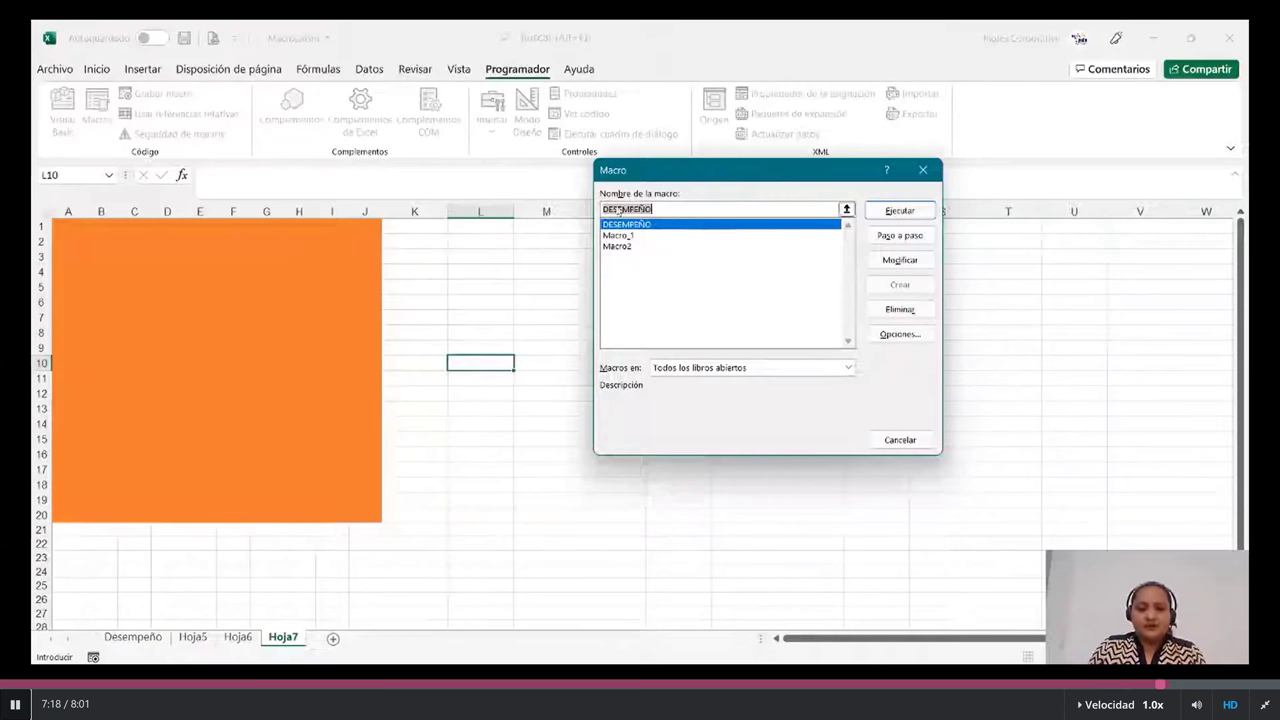
click(619, 247)
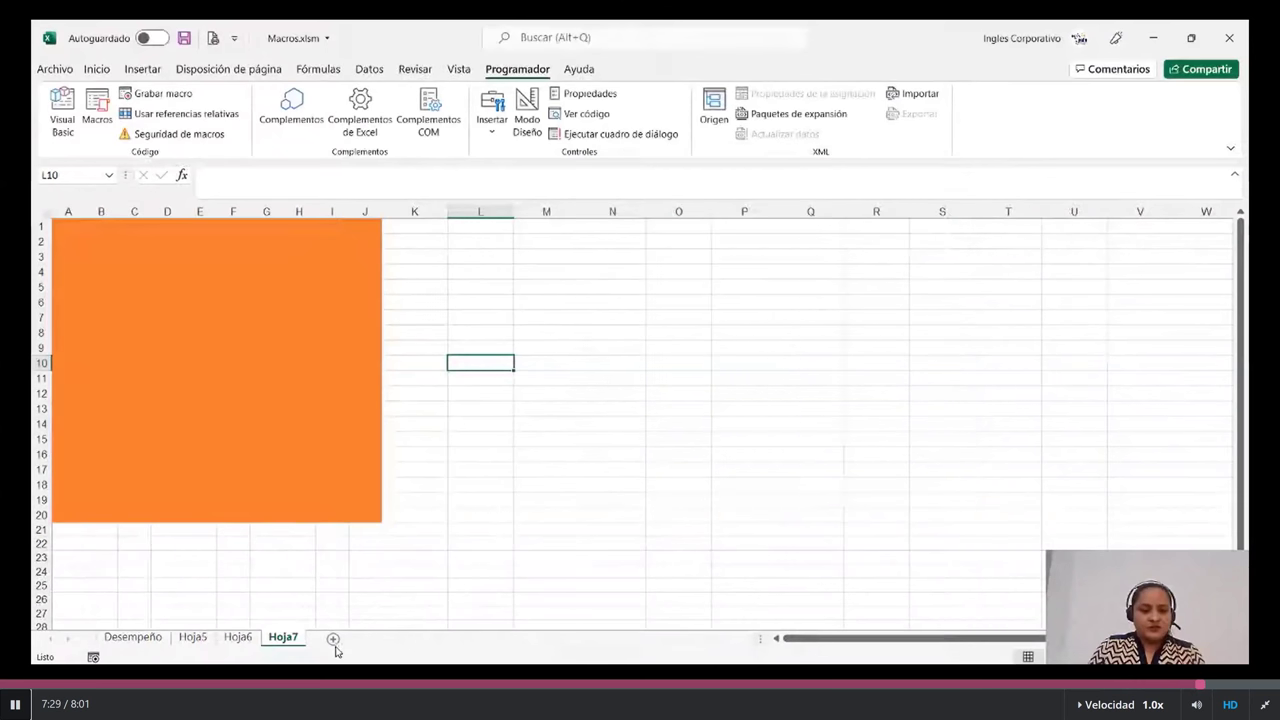
- Add sheet Hoja8 and run Macro2 on it from the Macros list
click(333, 639)
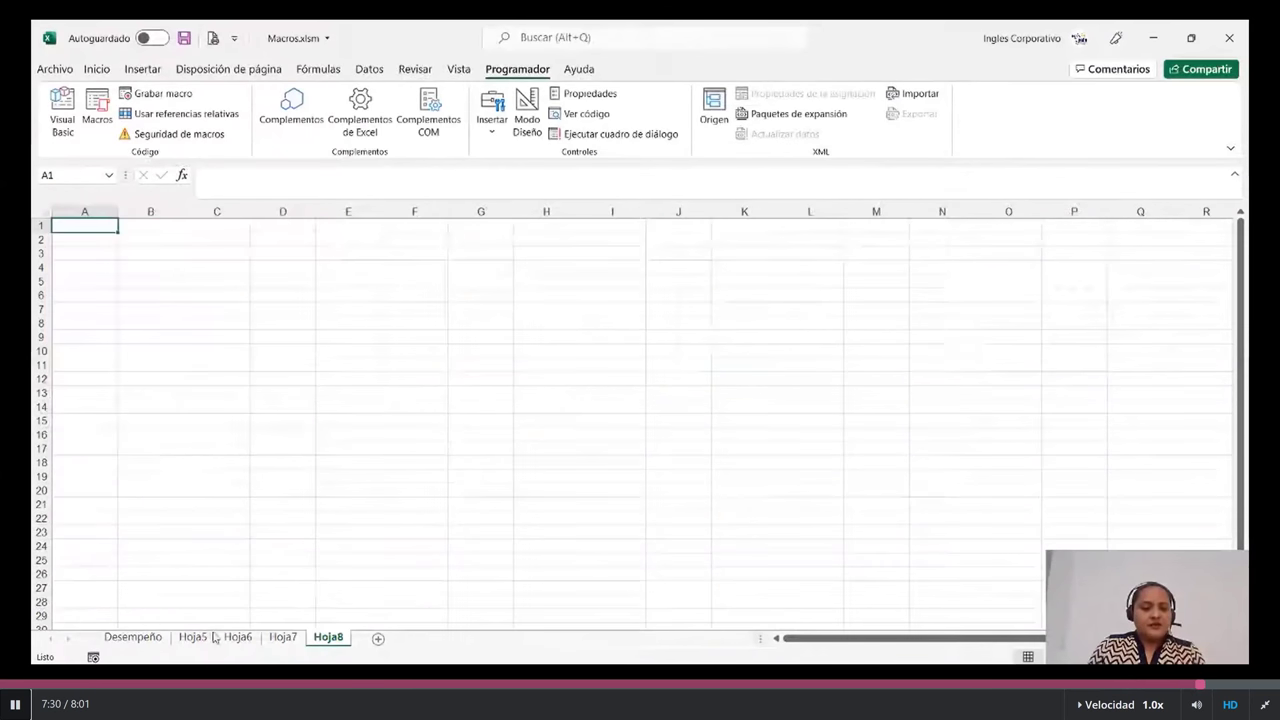
click(98, 106)
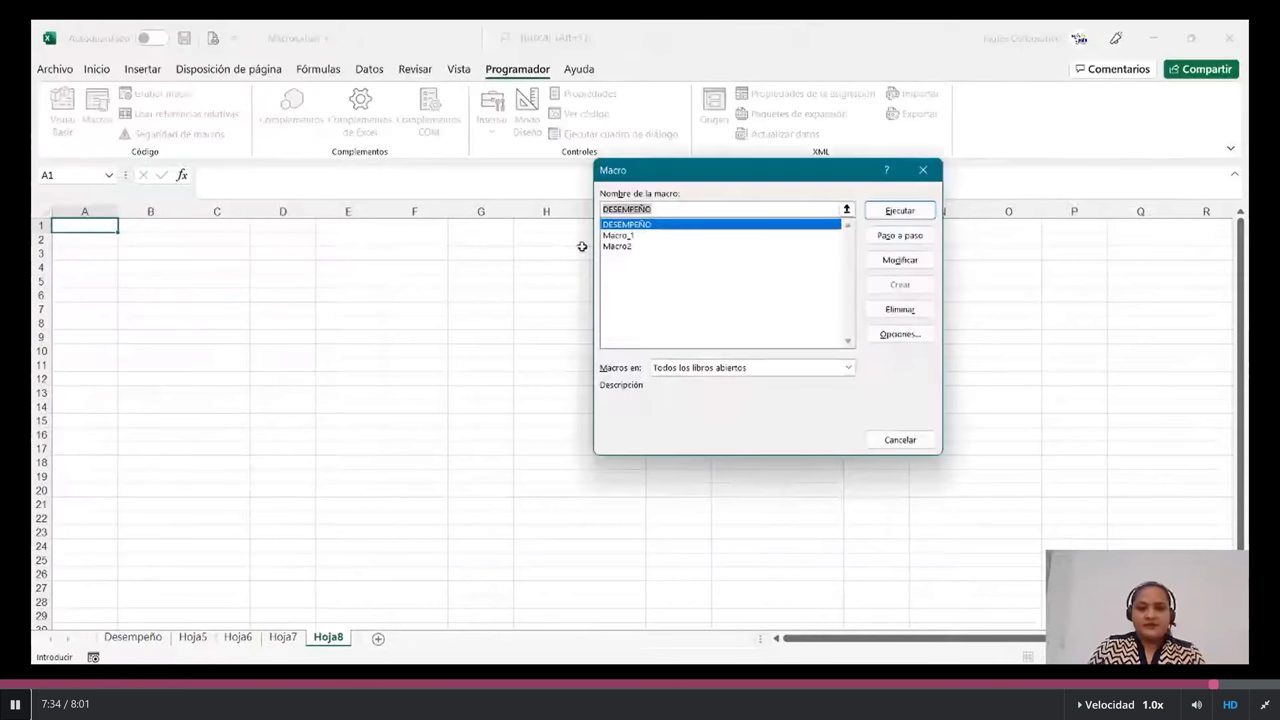
click(618, 246)
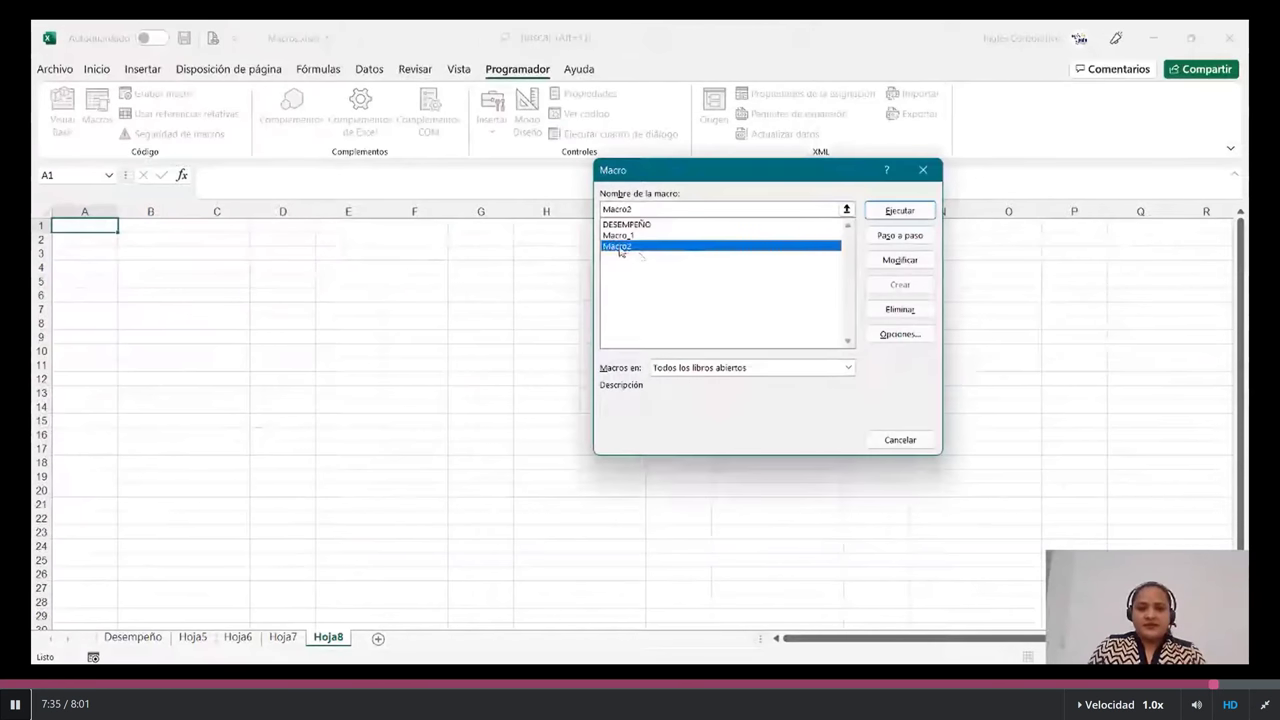
click(900, 211)
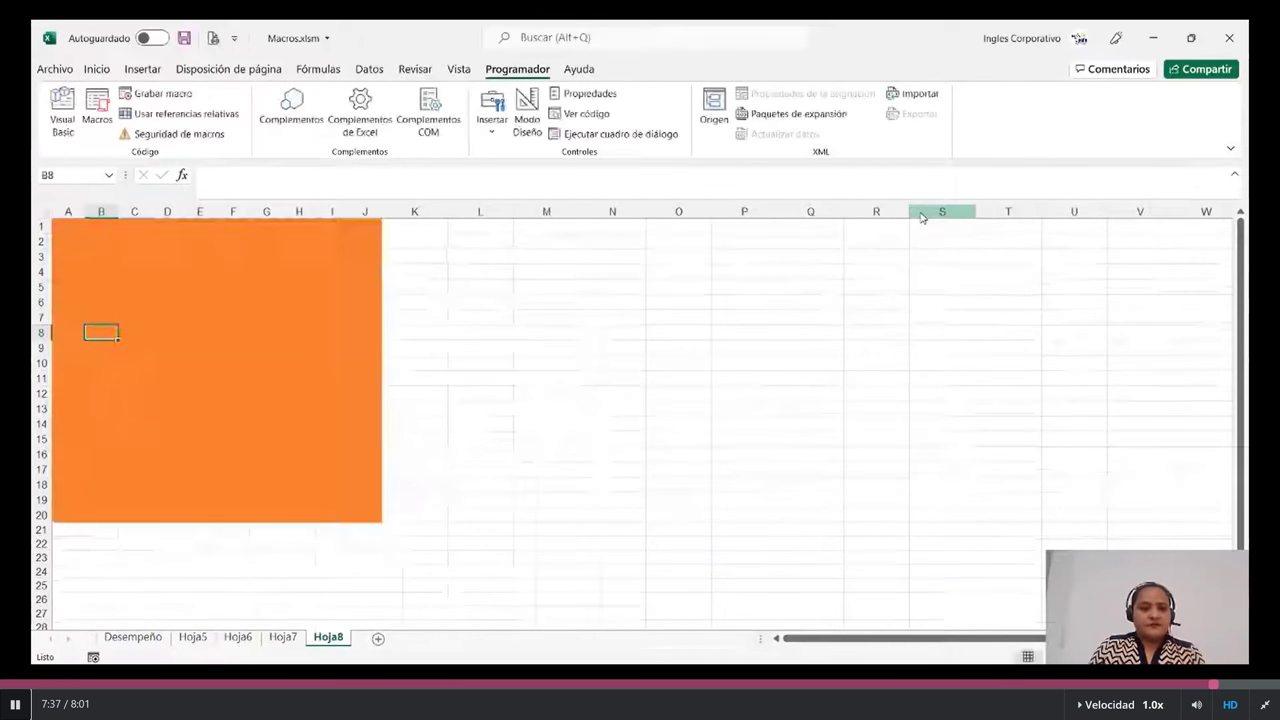
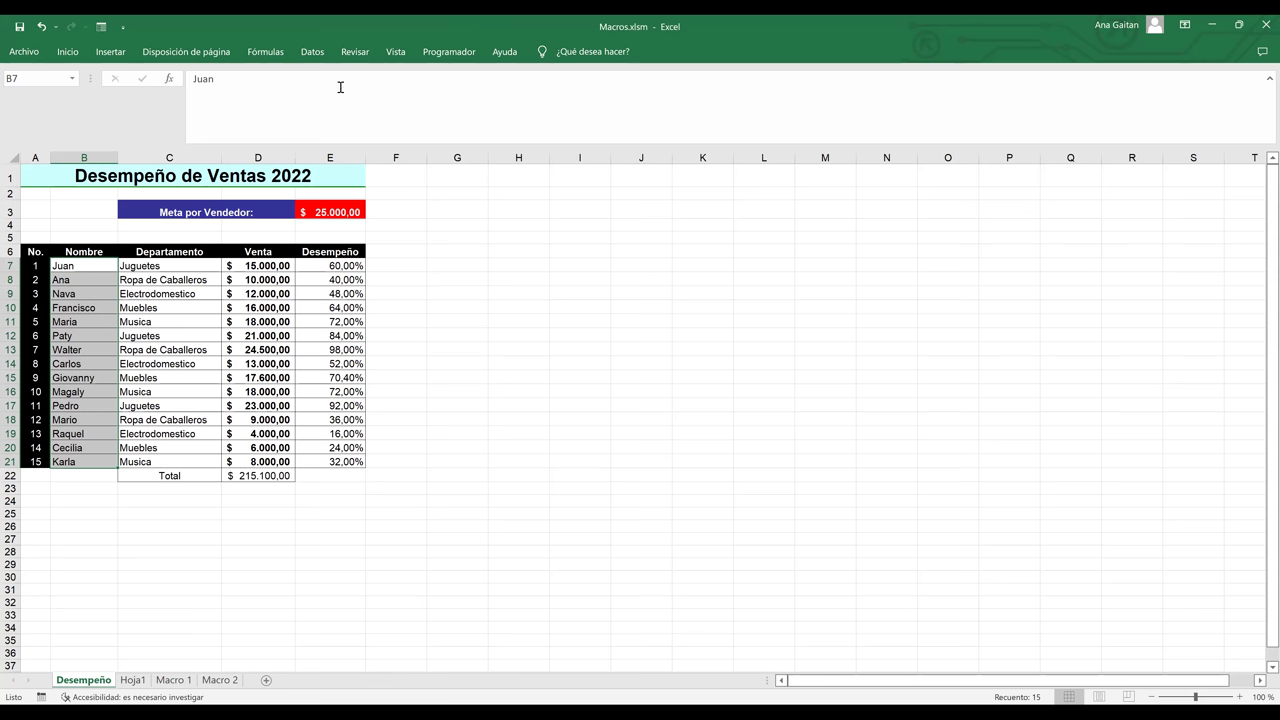
- Deselect the names column and zoom the Desempeño sheet from 100% to 110%
click(447, 276)
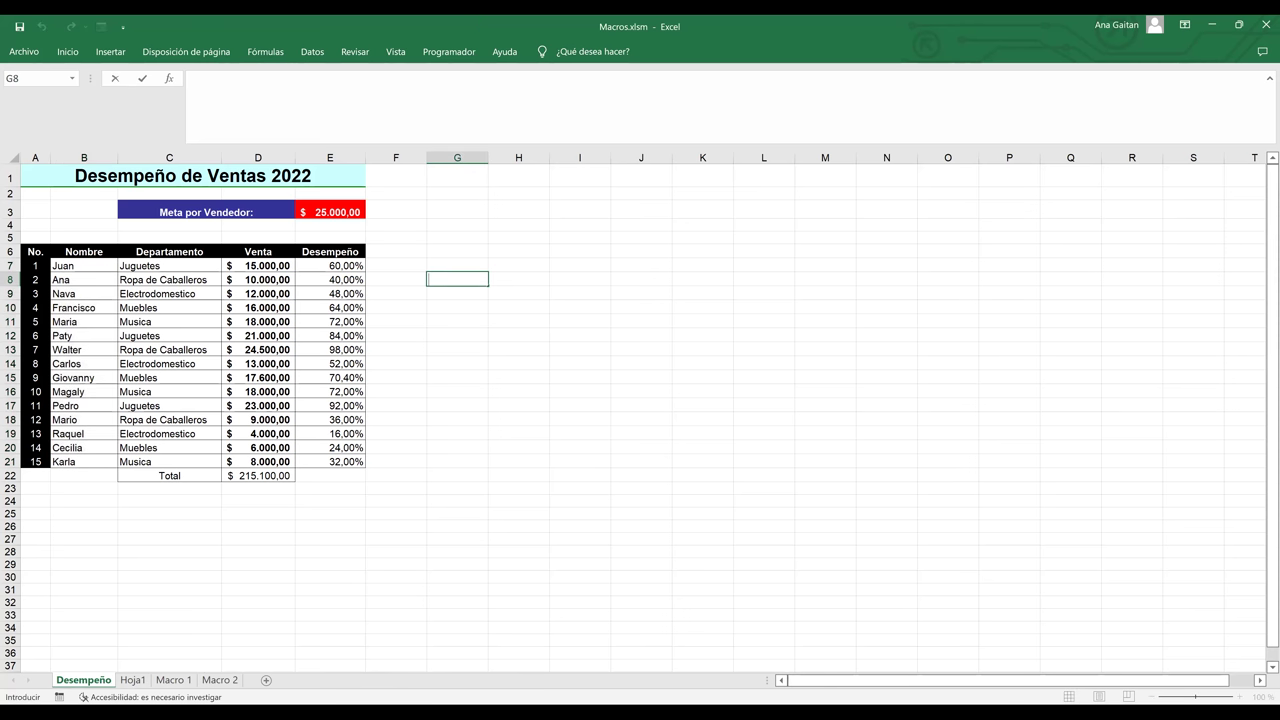
click(634, 433)
click(1241, 697)
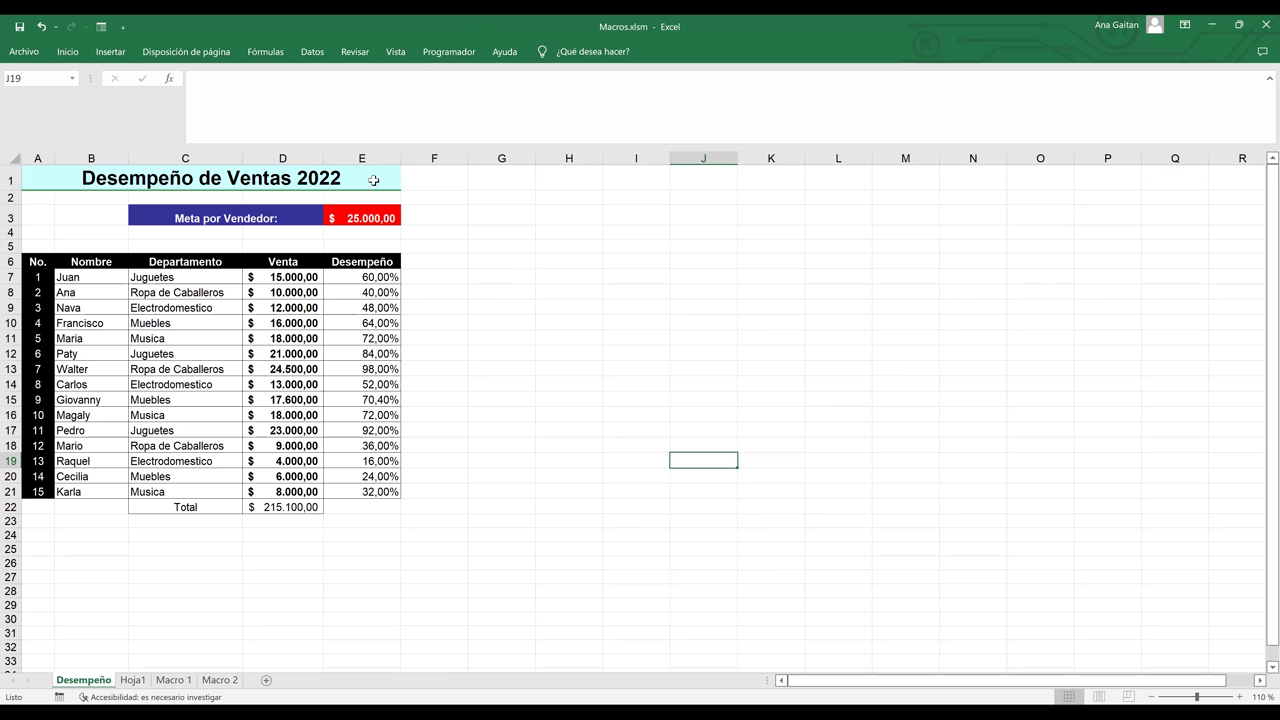
- Untick Programador in the ribbon customization options and apply, hiding that tab
right_click(219, 60)
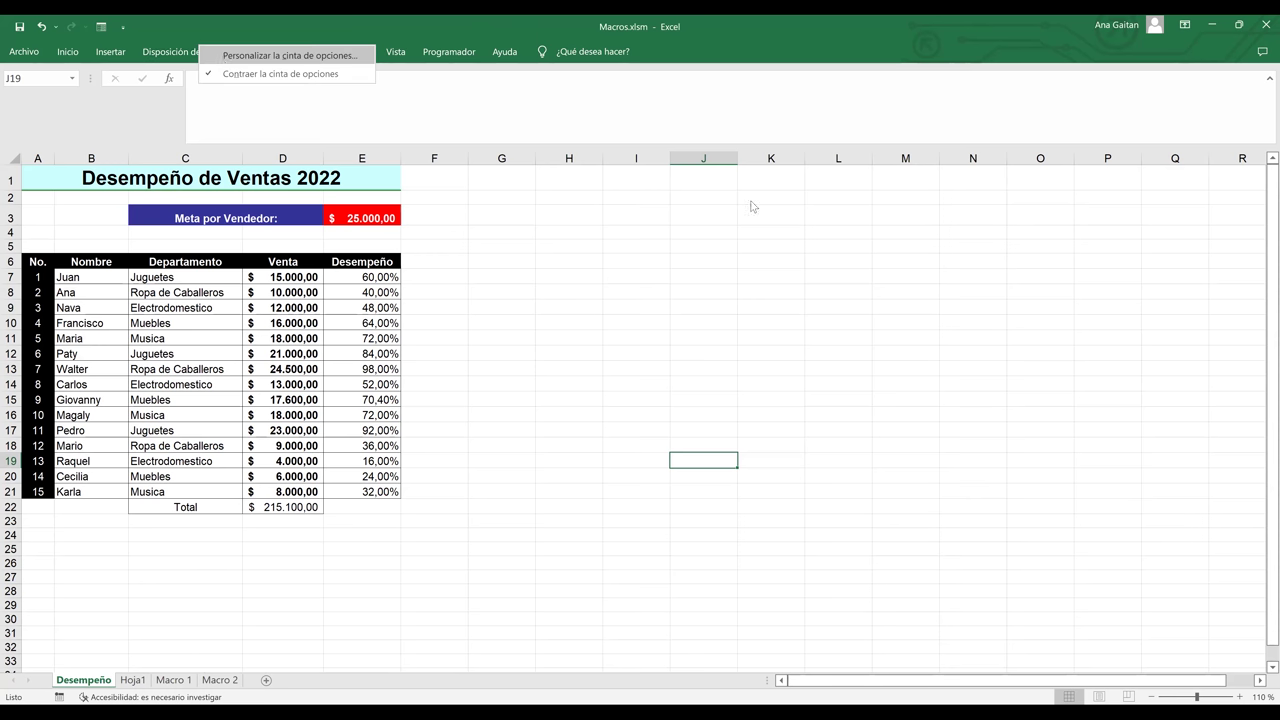
key(Return)
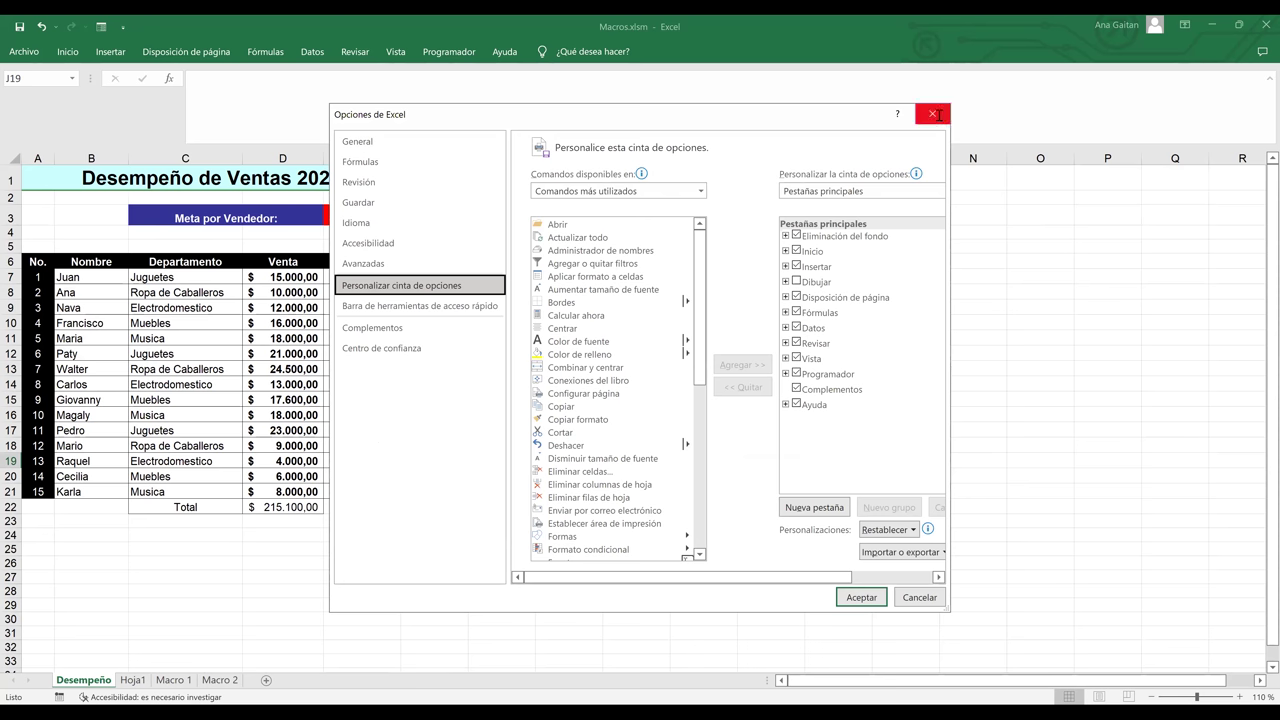
key(Escape)
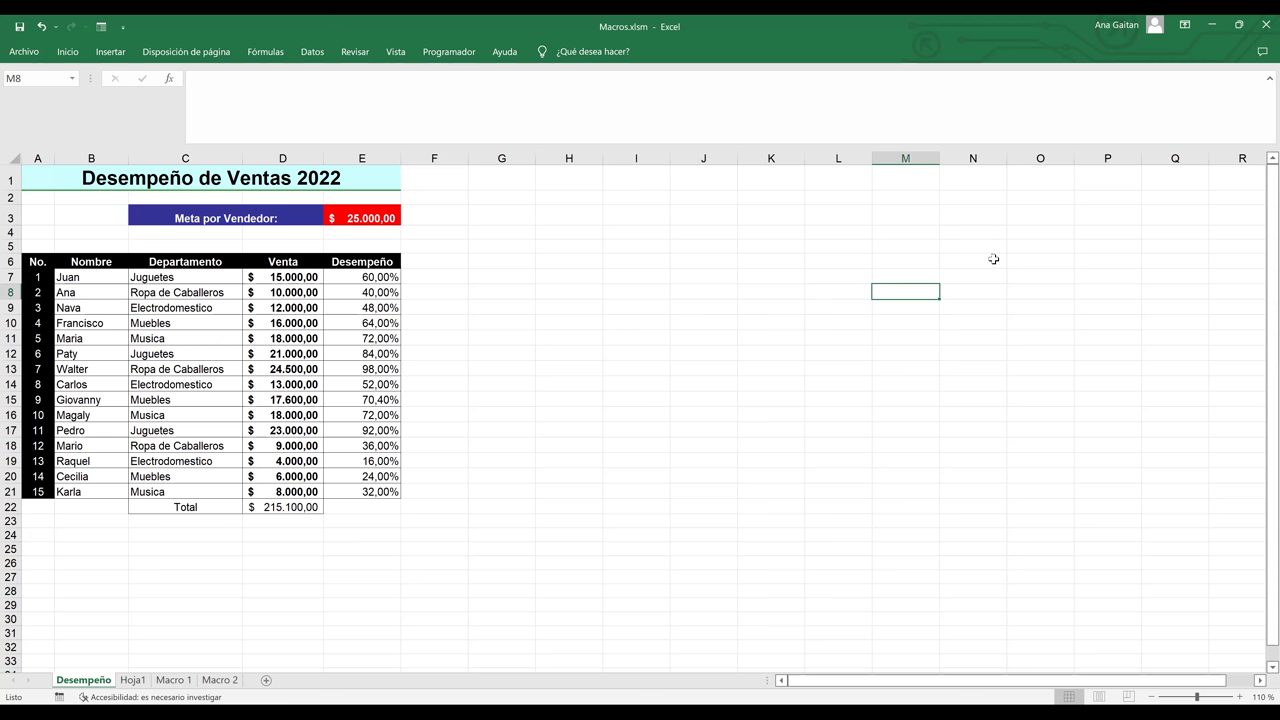
right_click(217, 72)
click(218, 66)
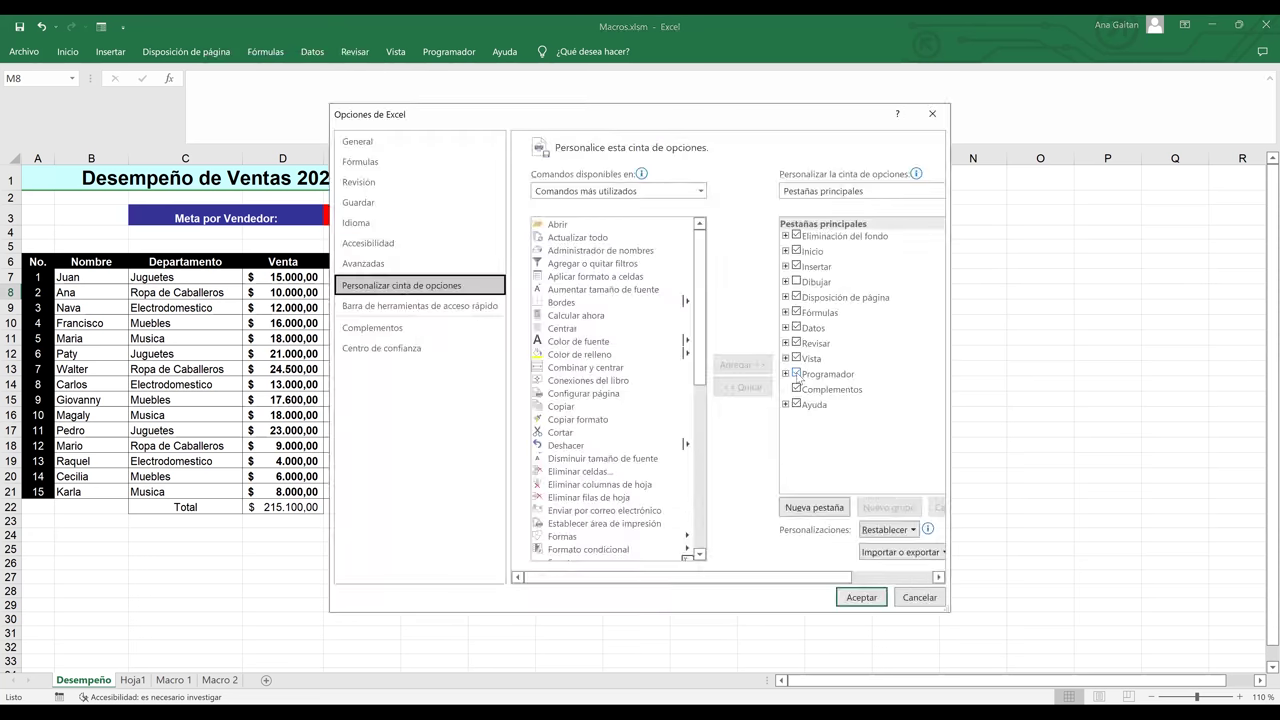
click(796, 373)
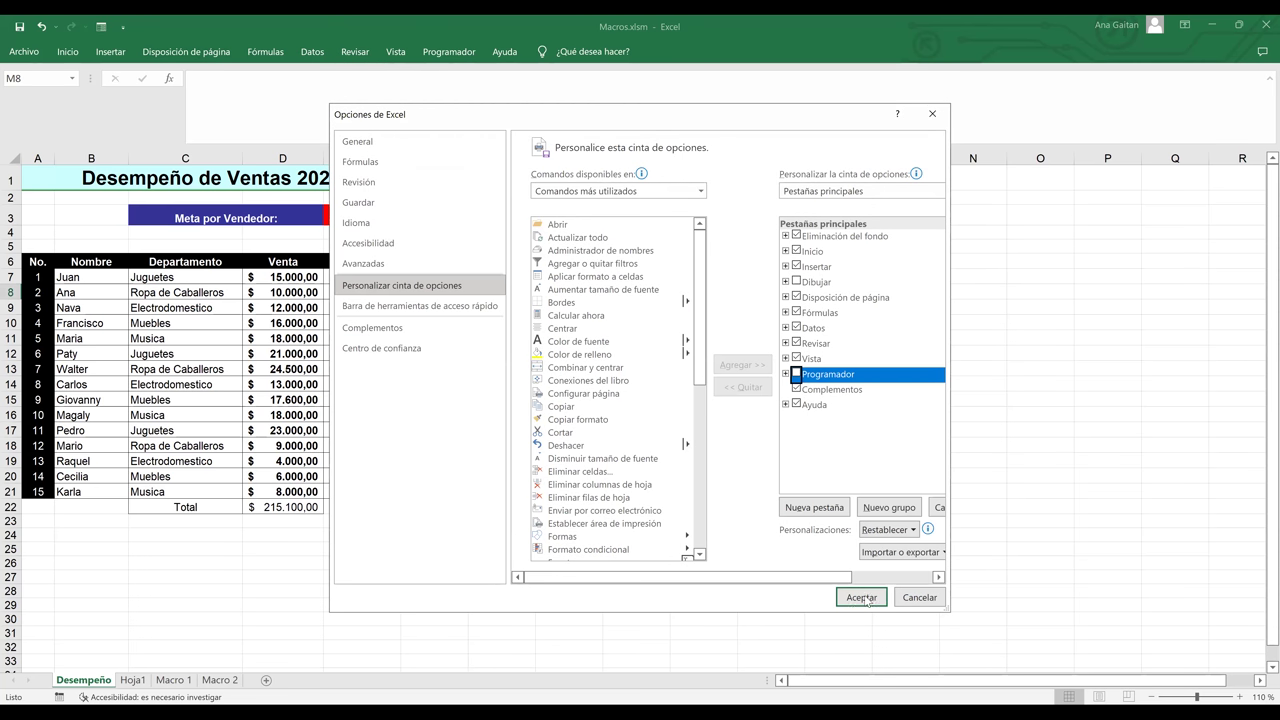
click(862, 597)
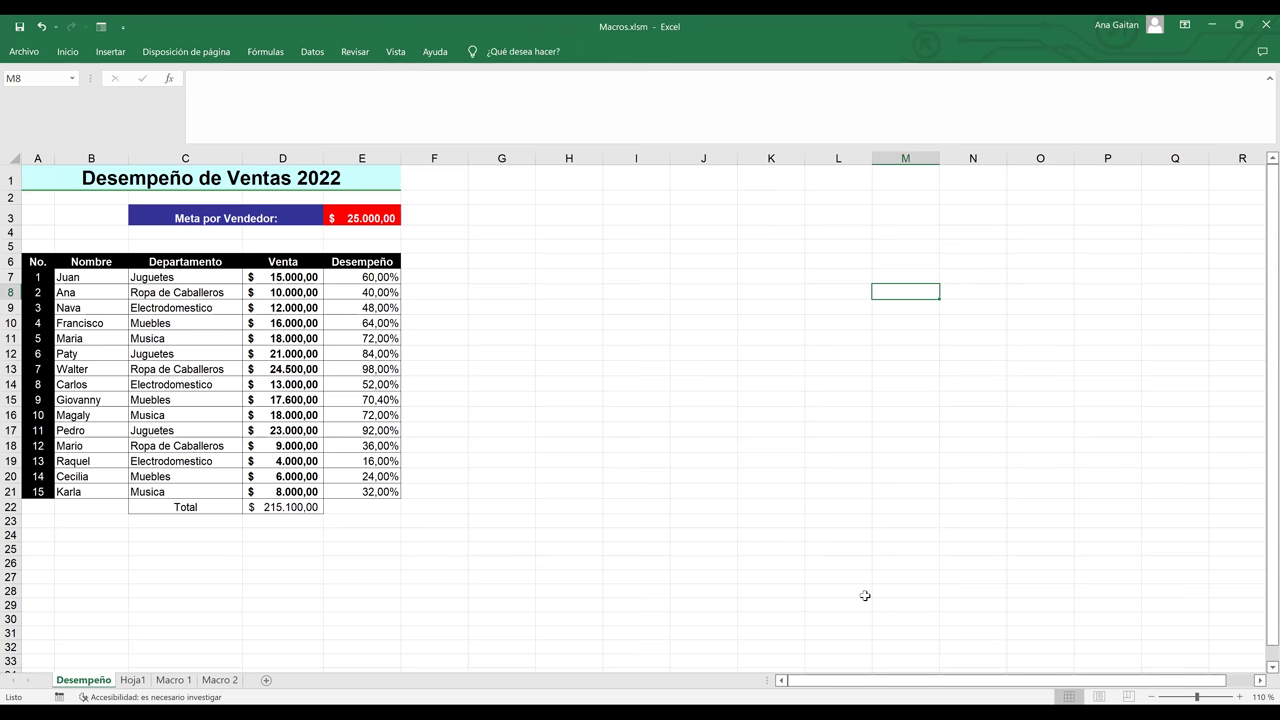
click(671, 425)
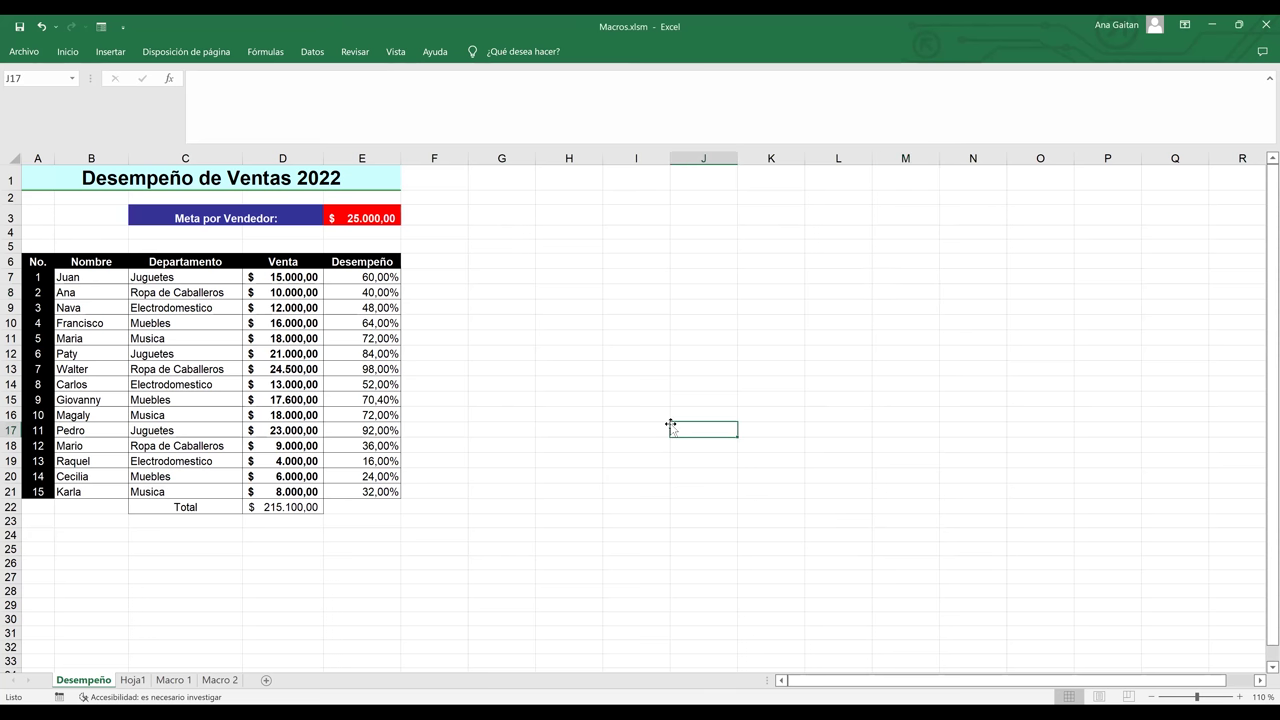
click(342, 494)
click(348, 507)
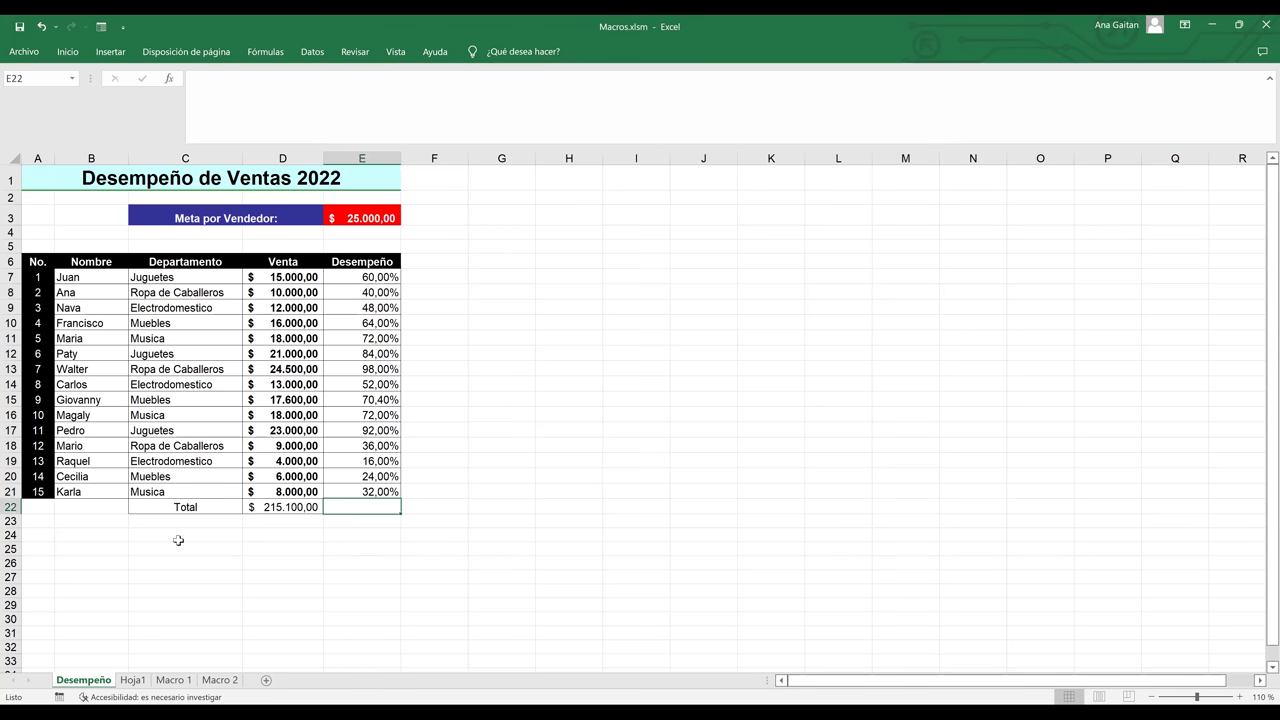
click(67, 506)
click(148, 591)
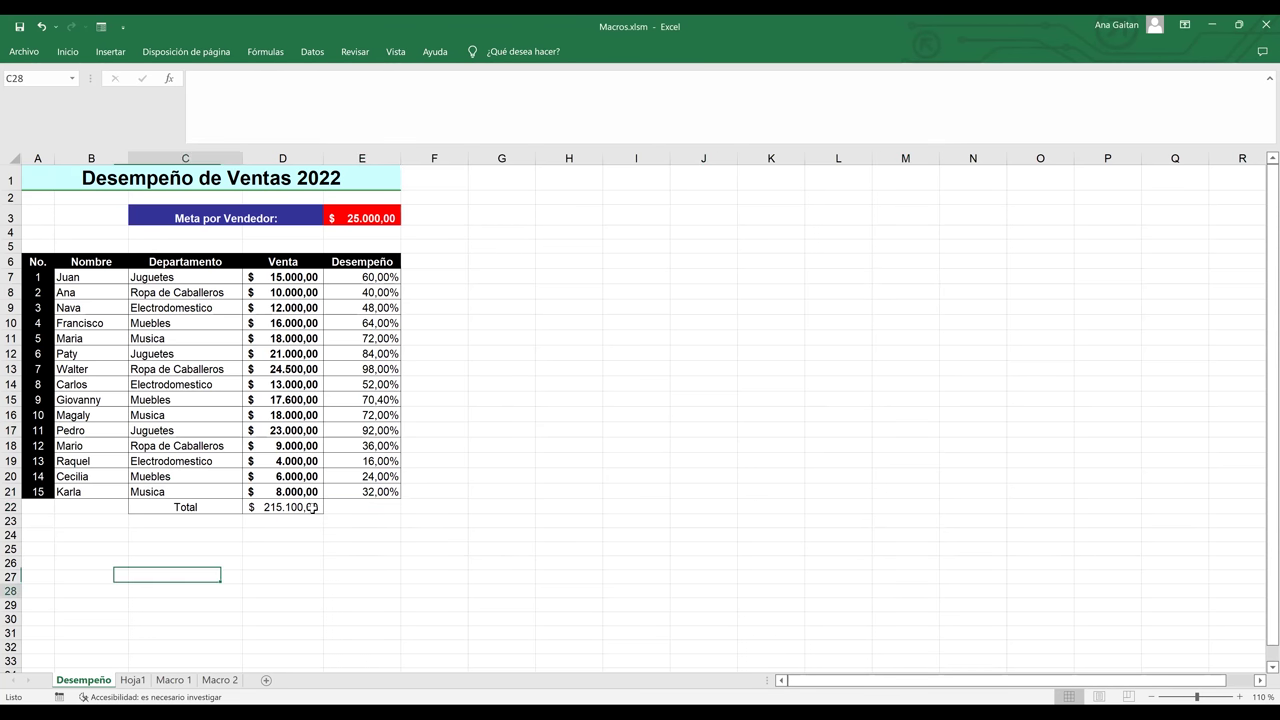
click(744, 352)
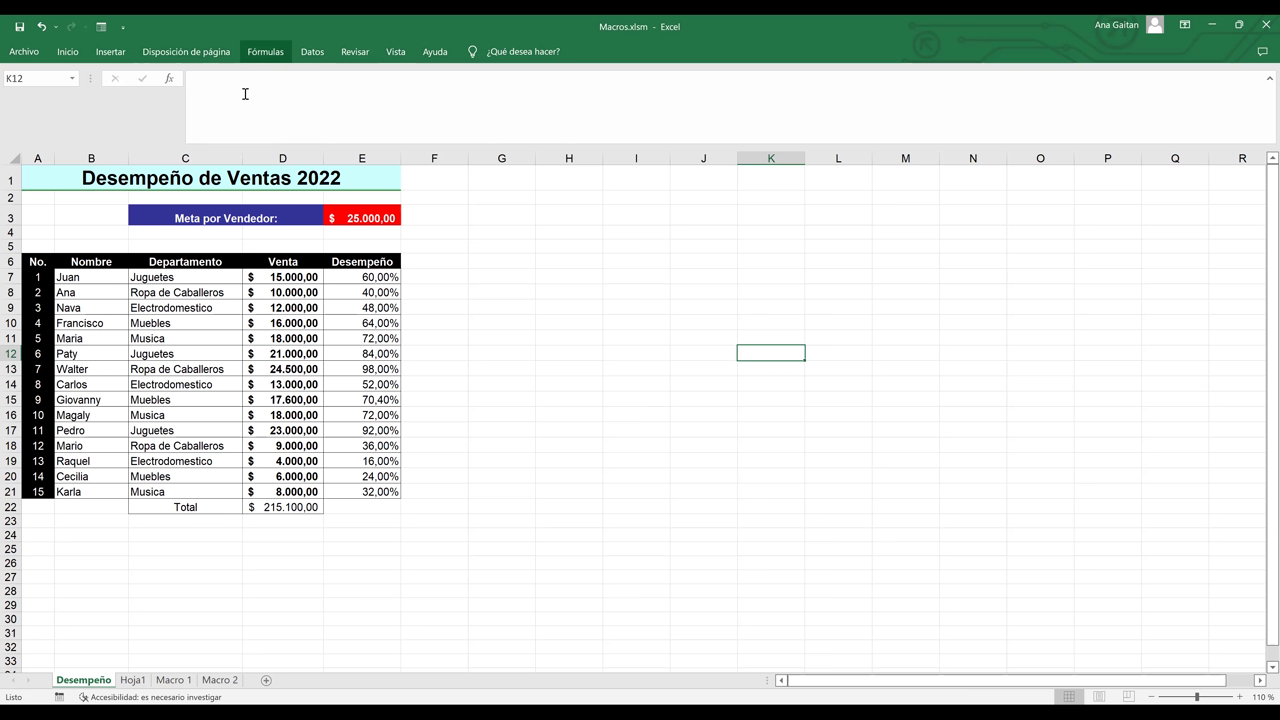
right_click(268, 54)
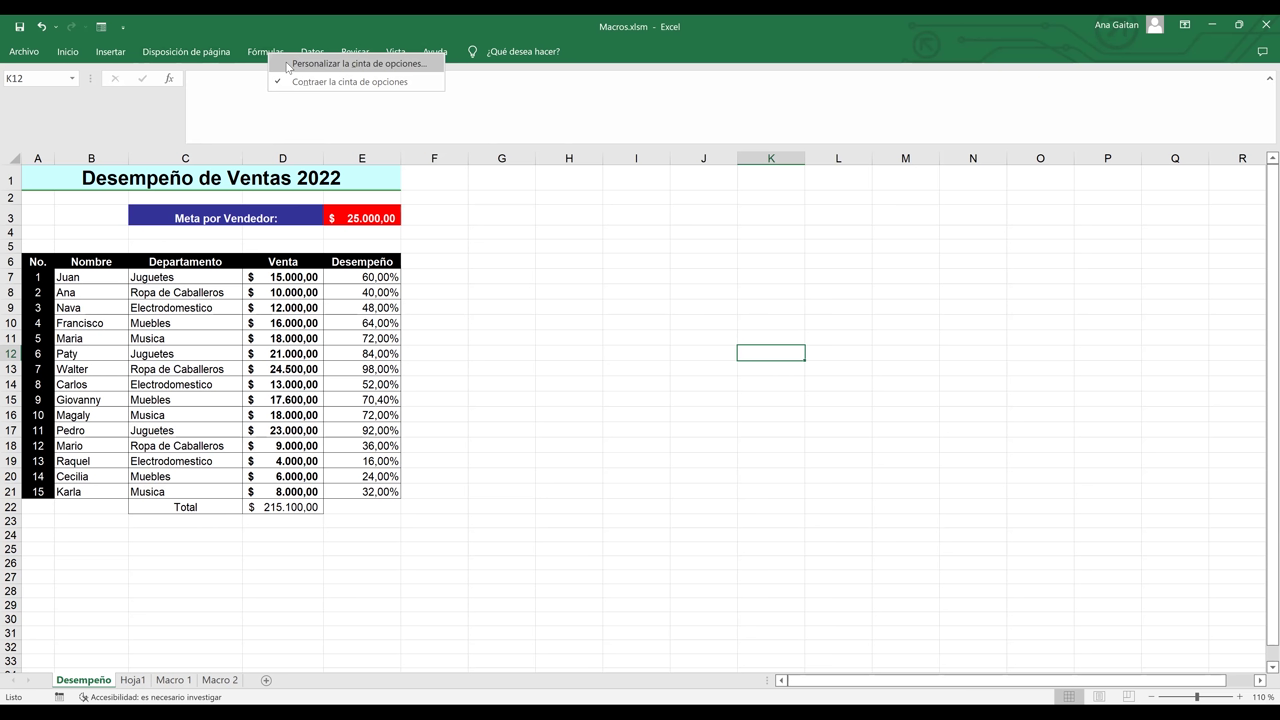
- Re-tick Programador in Personalizar la cinta de opciones and apply the change
click(288, 64)
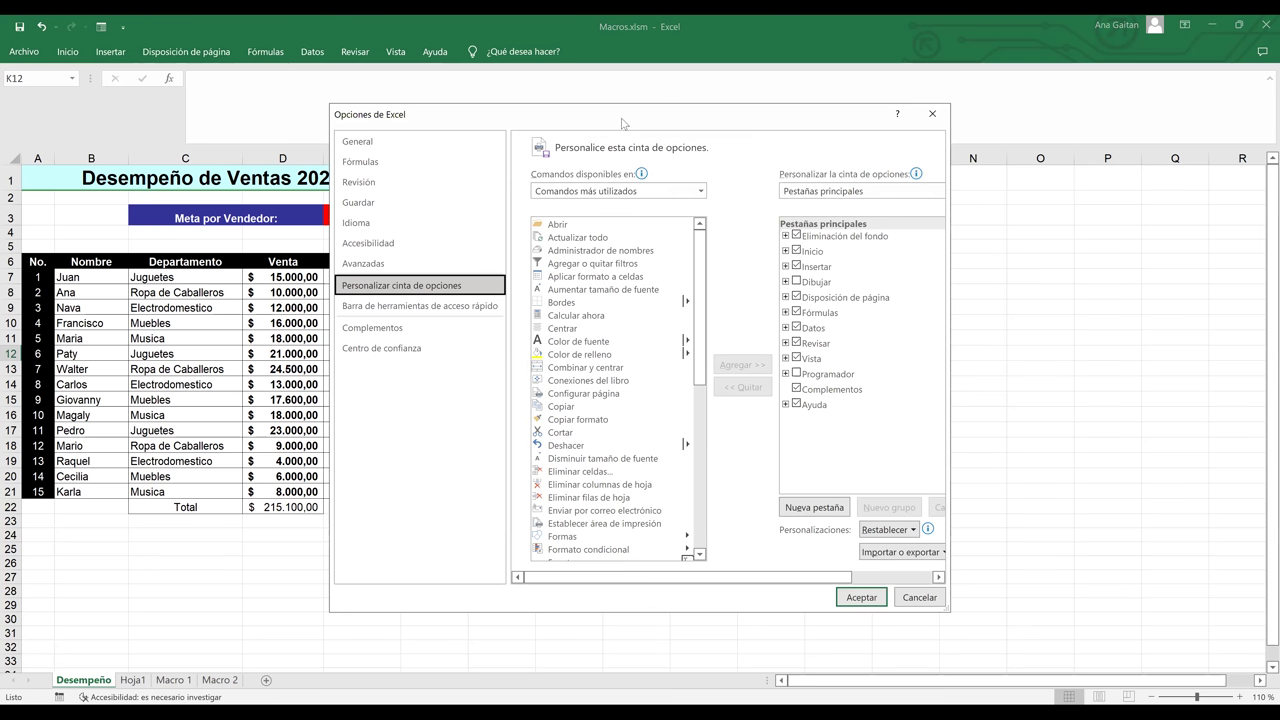
drag(621, 122, 766, 162)
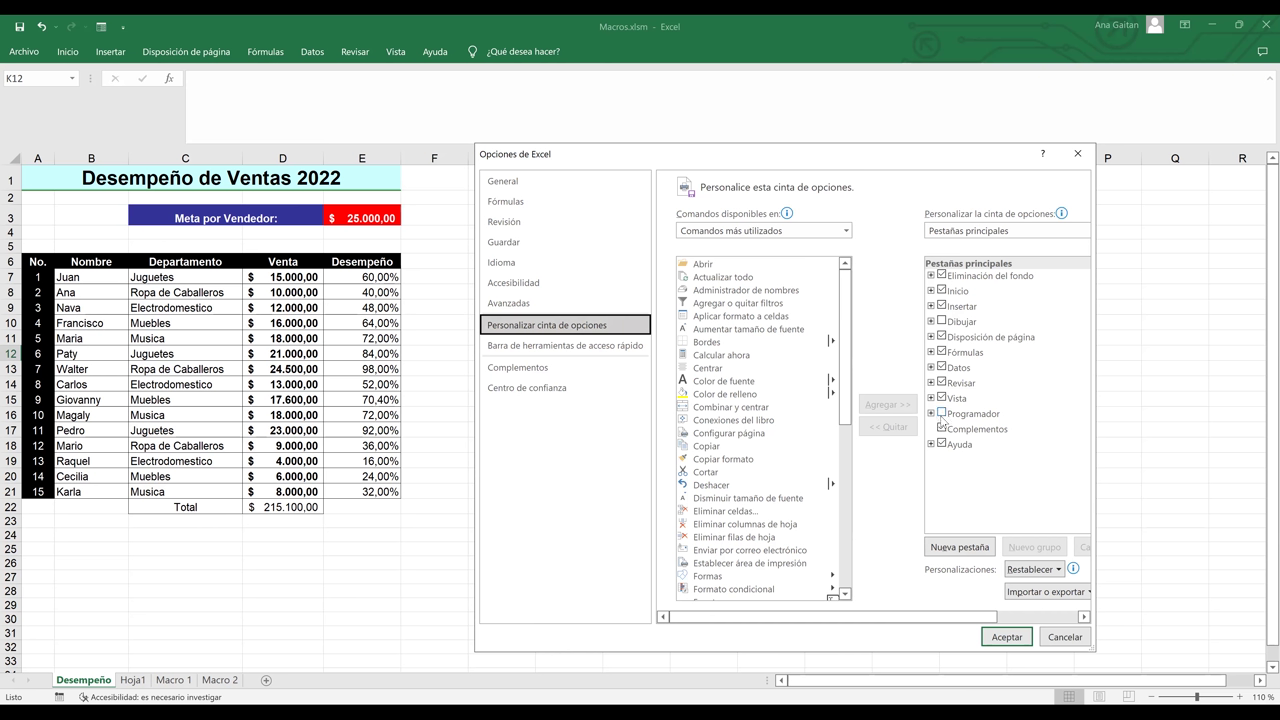
click(942, 415)
click(942, 415)
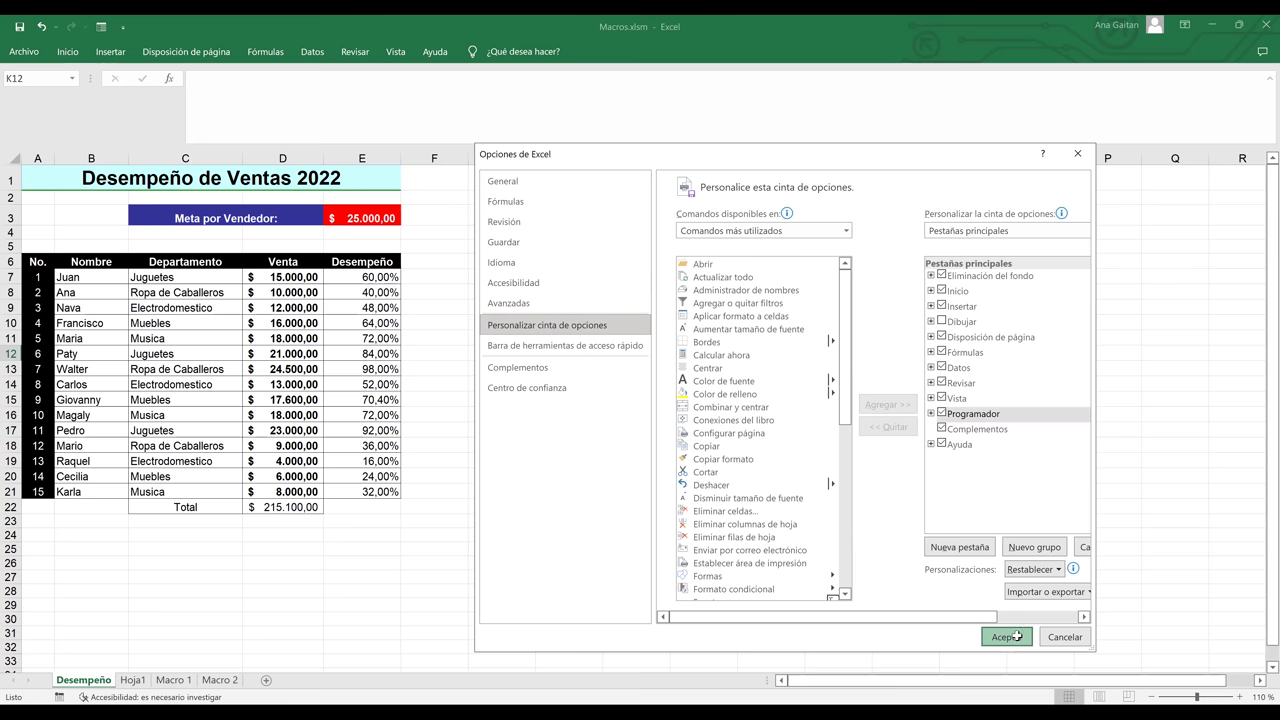
click(1019, 640)
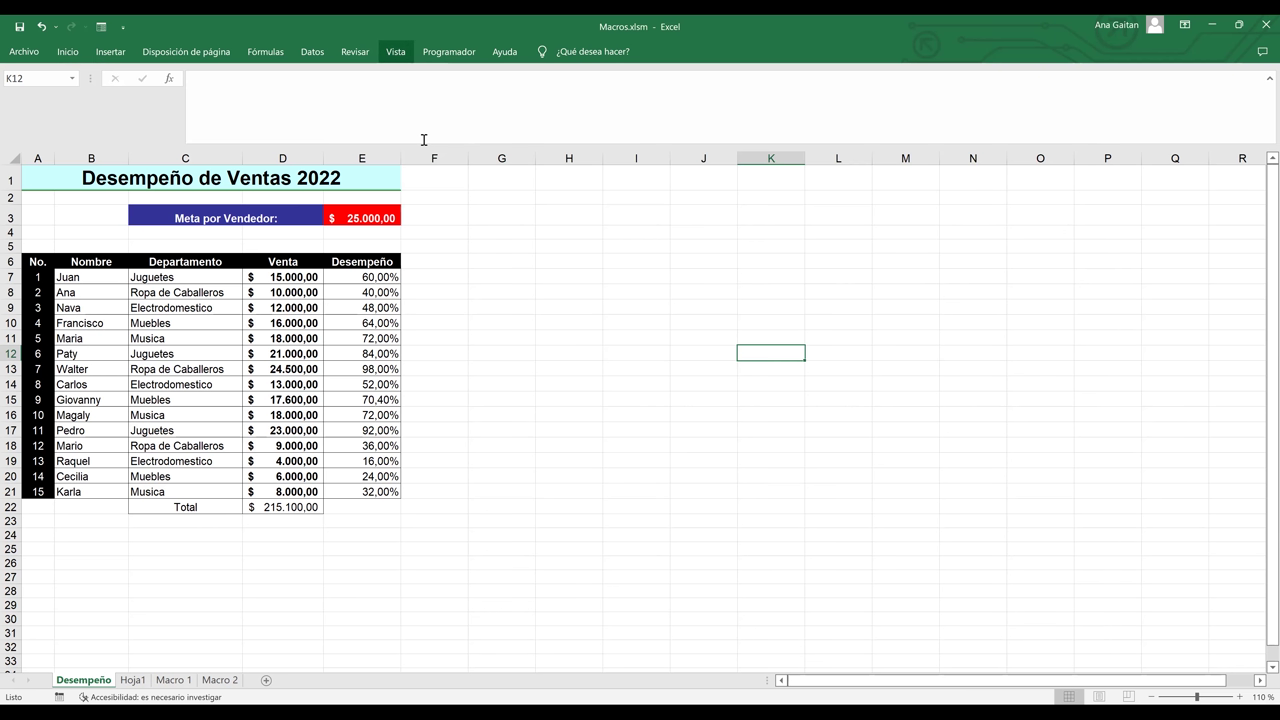
- Turn on Usar referencias relativas on the Programador tab, then return to the sheet
key(Right)
key(Right)
key(Left)
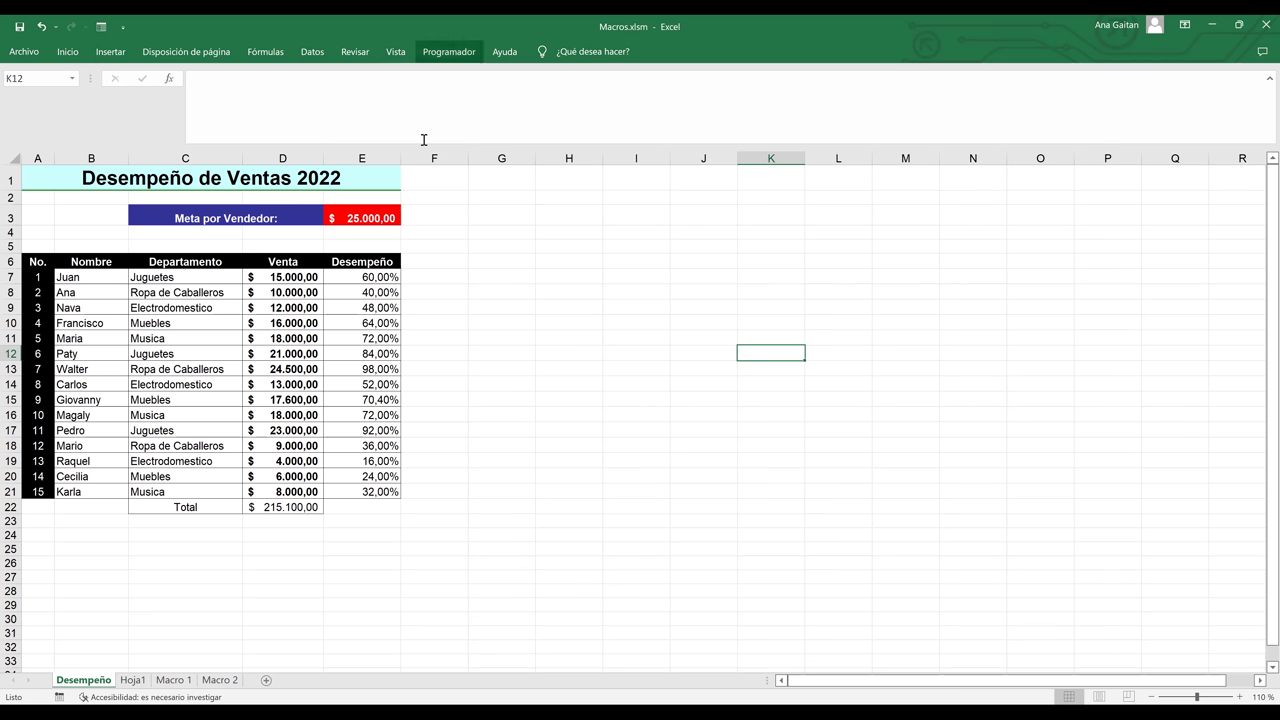
key(Return)
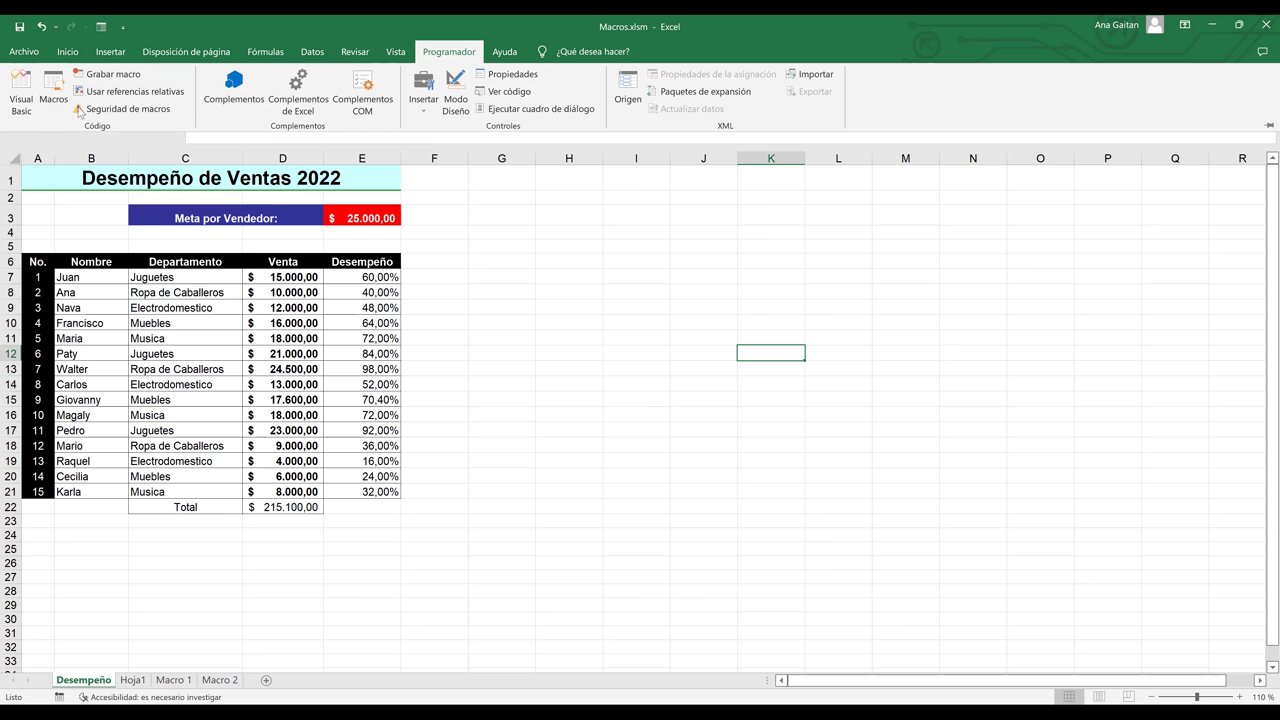
click(131, 92)
click(108, 453)
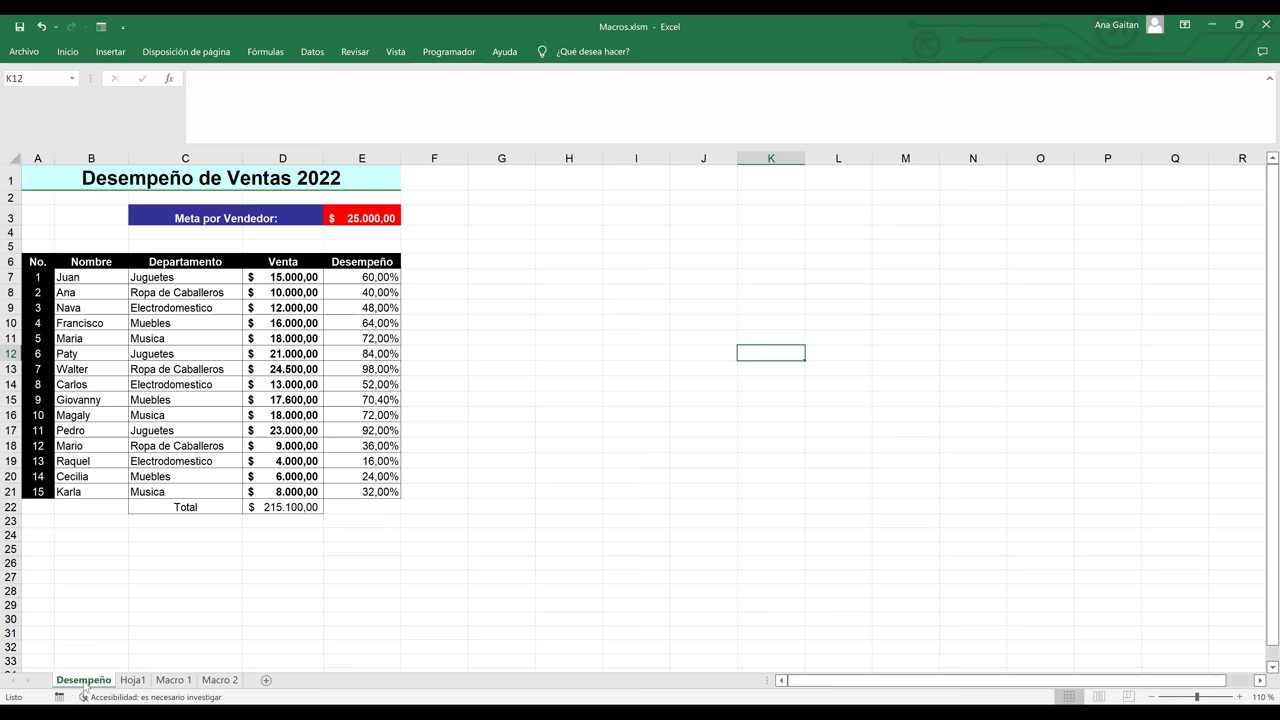
click(143, 689)
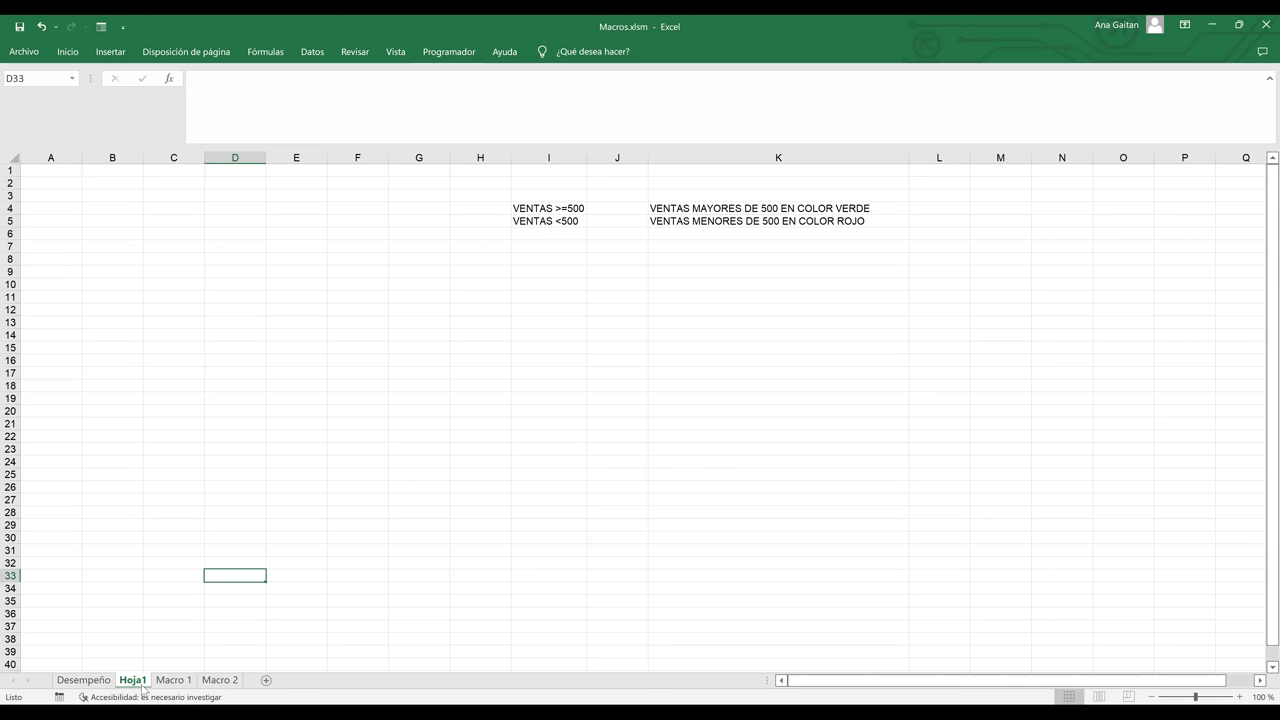
click(172, 681)
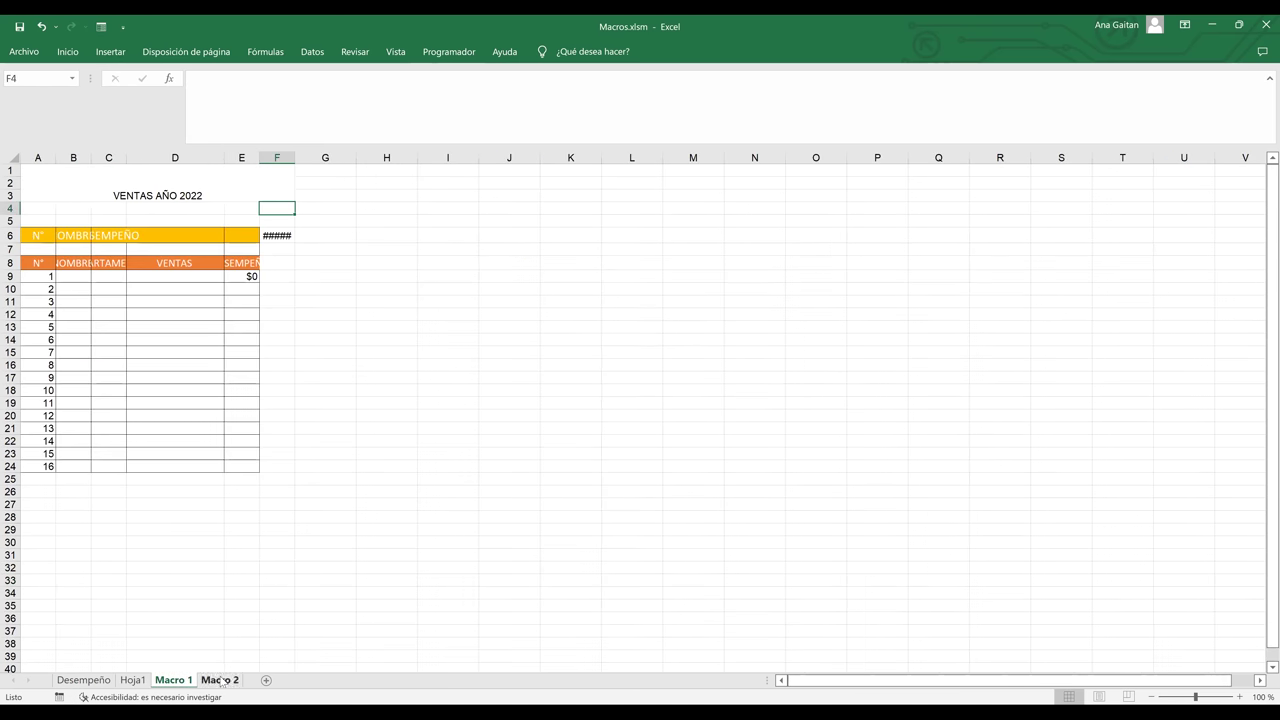
click(220, 681)
click(83, 680)
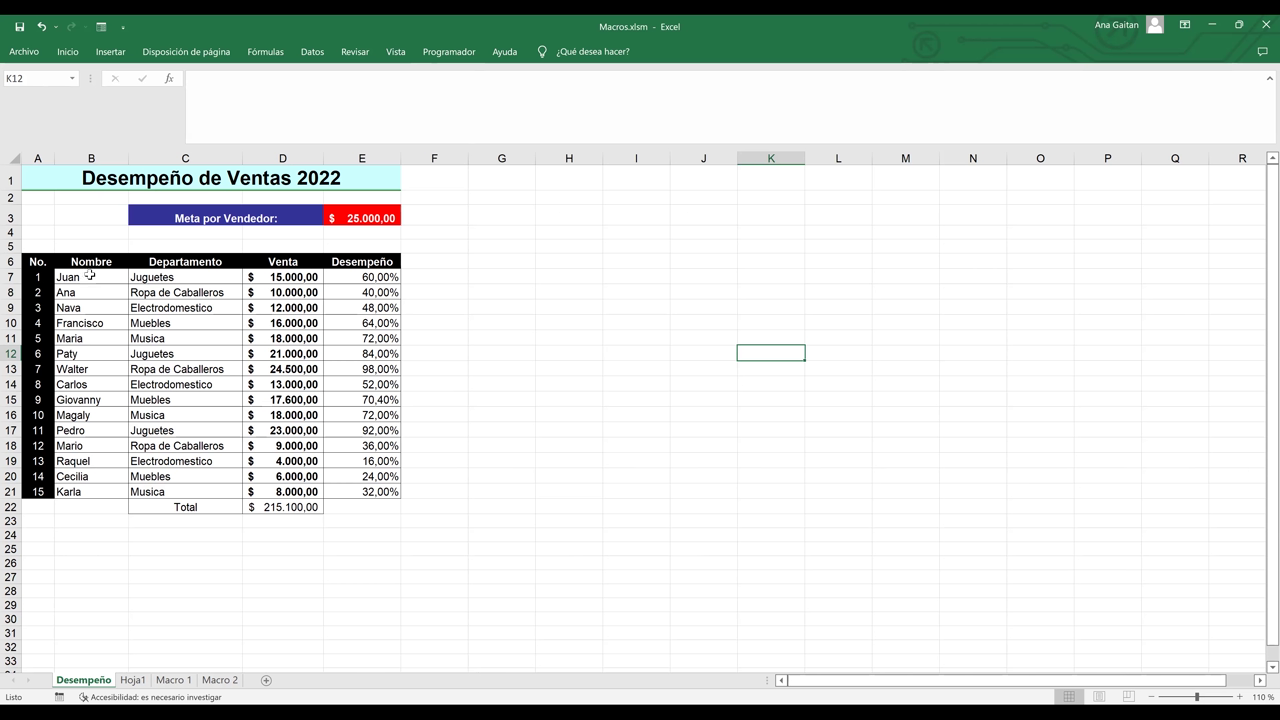
click(90, 275)
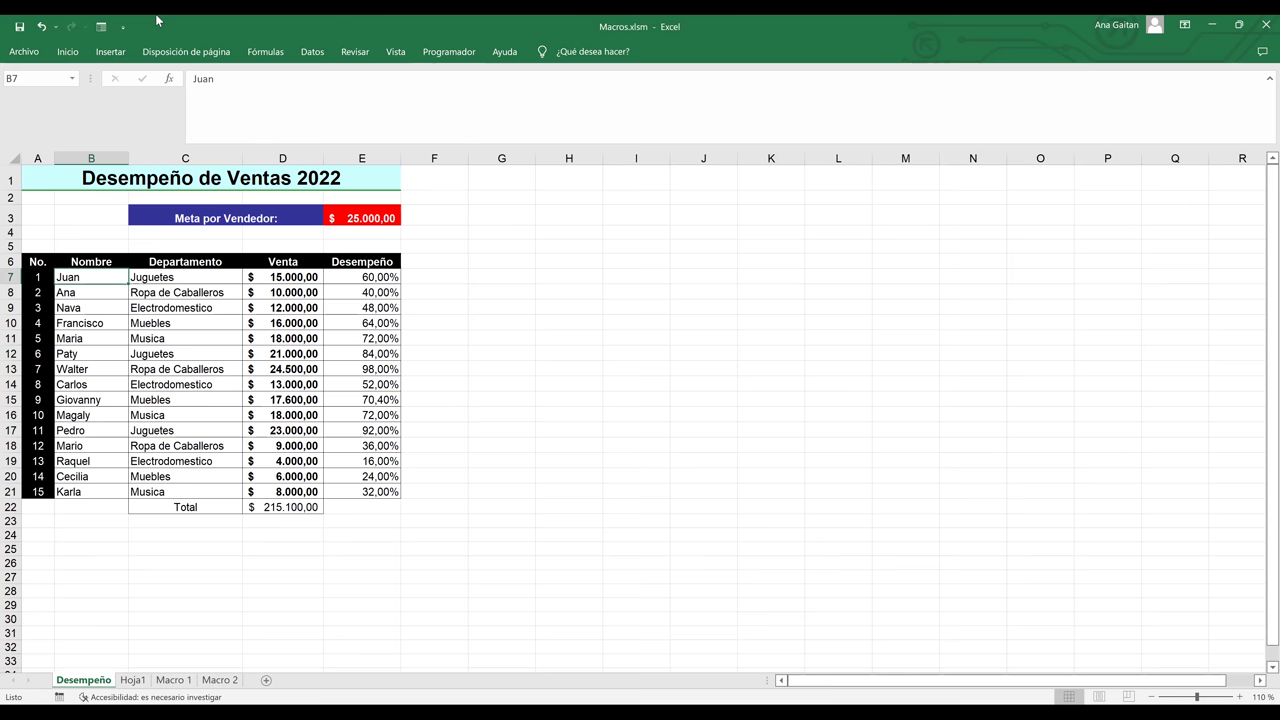
key(Return)
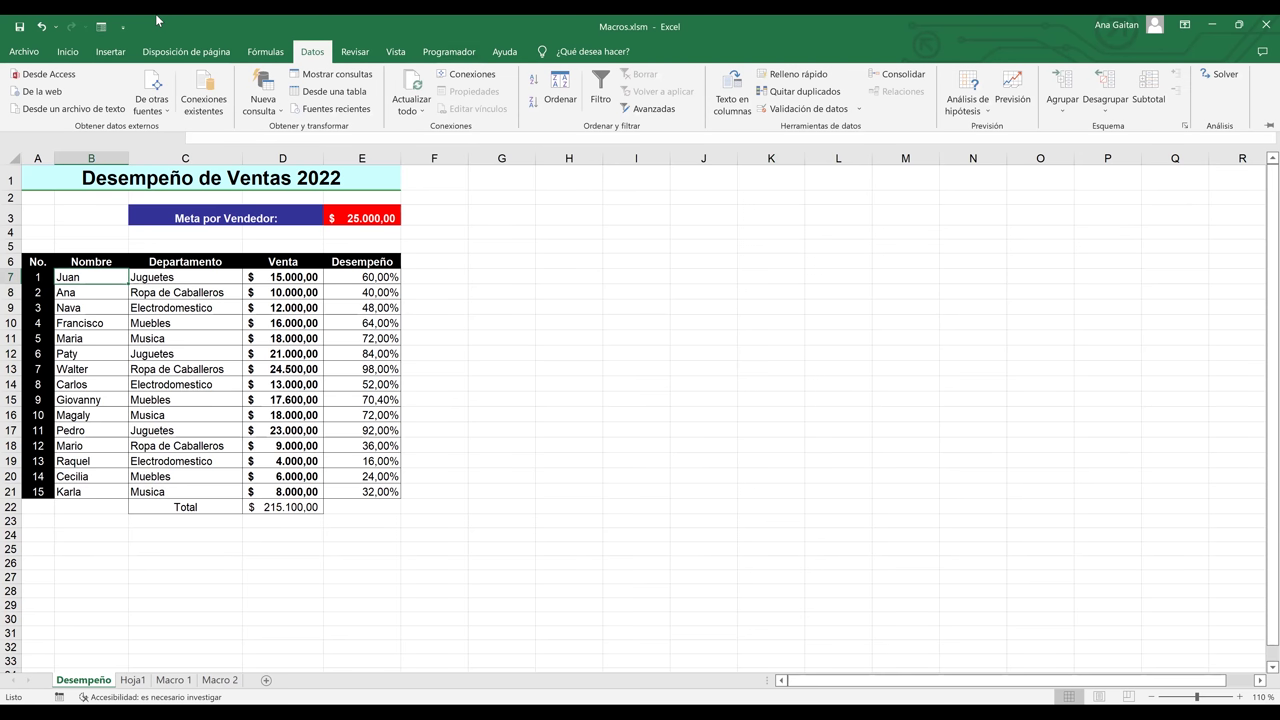
key(Right)
key(Right)
key(Right)
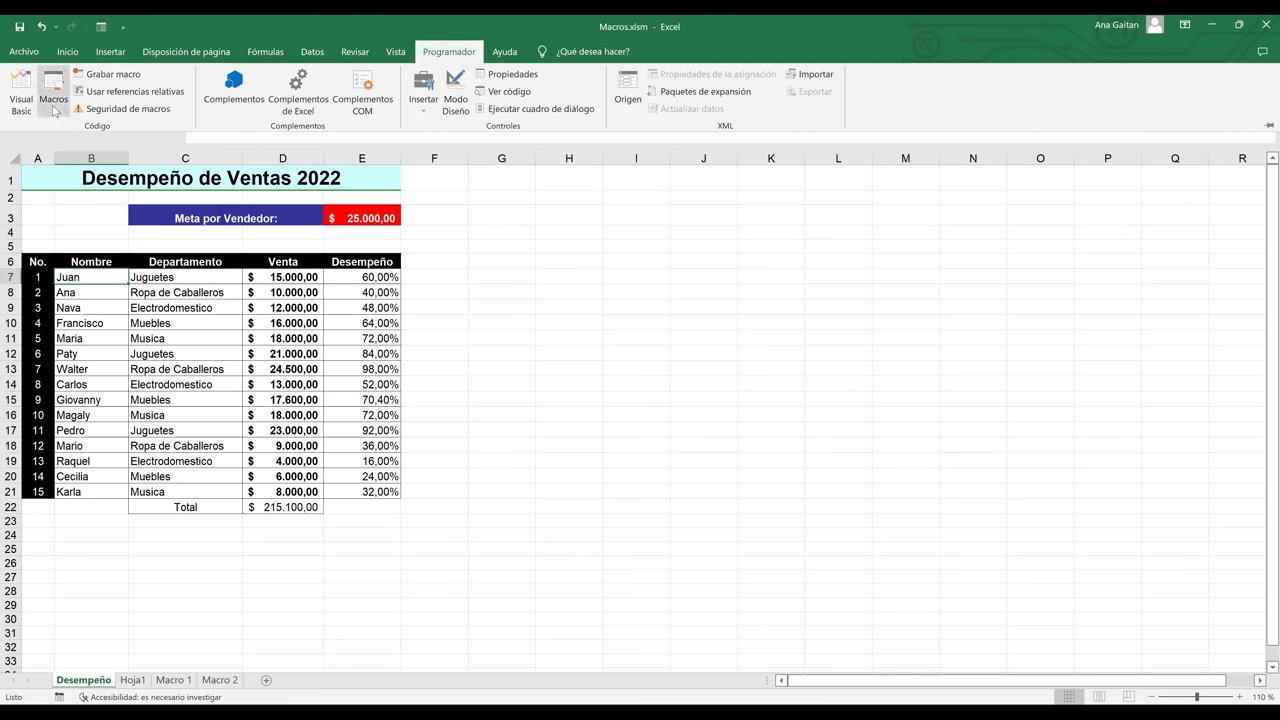
key(alt+F8)
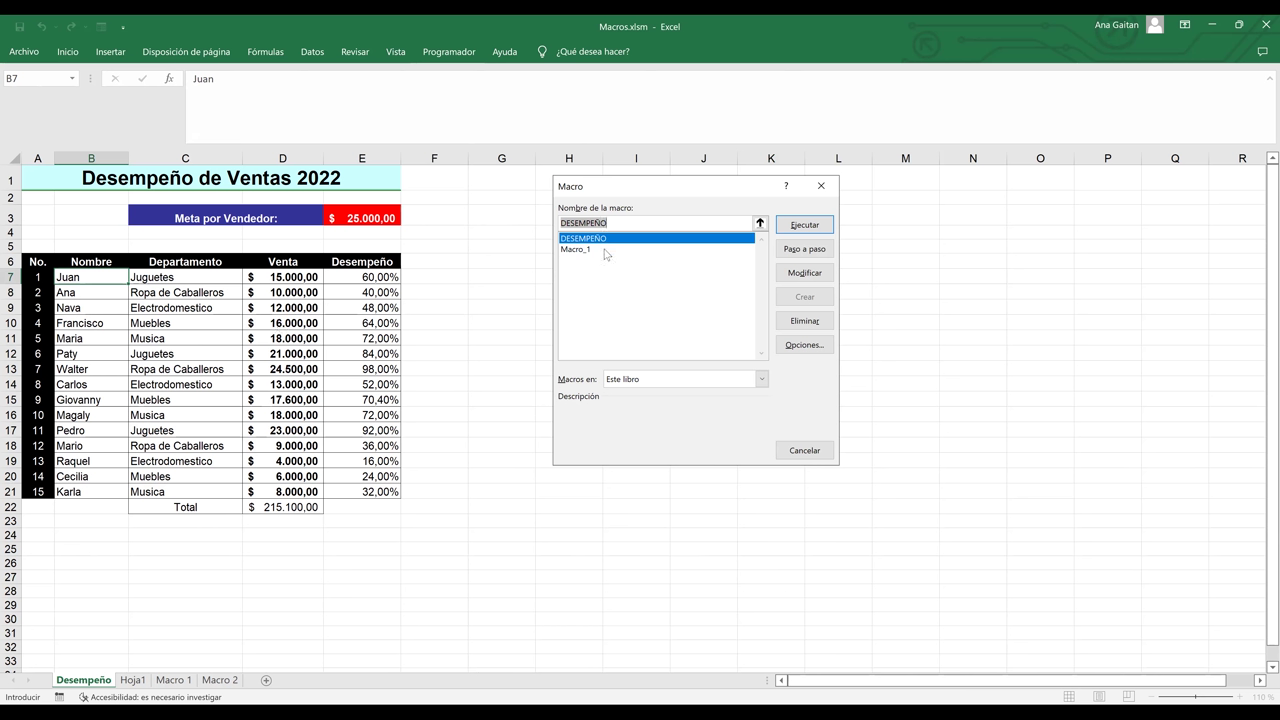
click(604, 250)
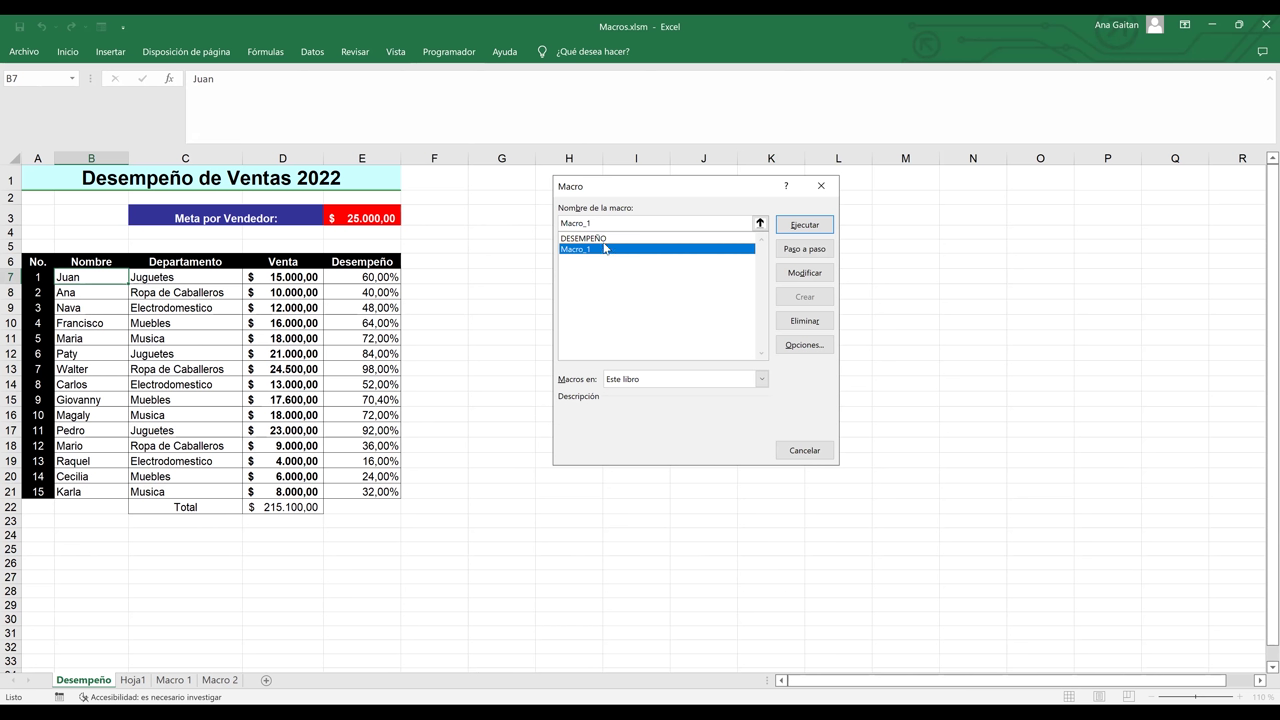
click(799, 451)
click(492, 510)
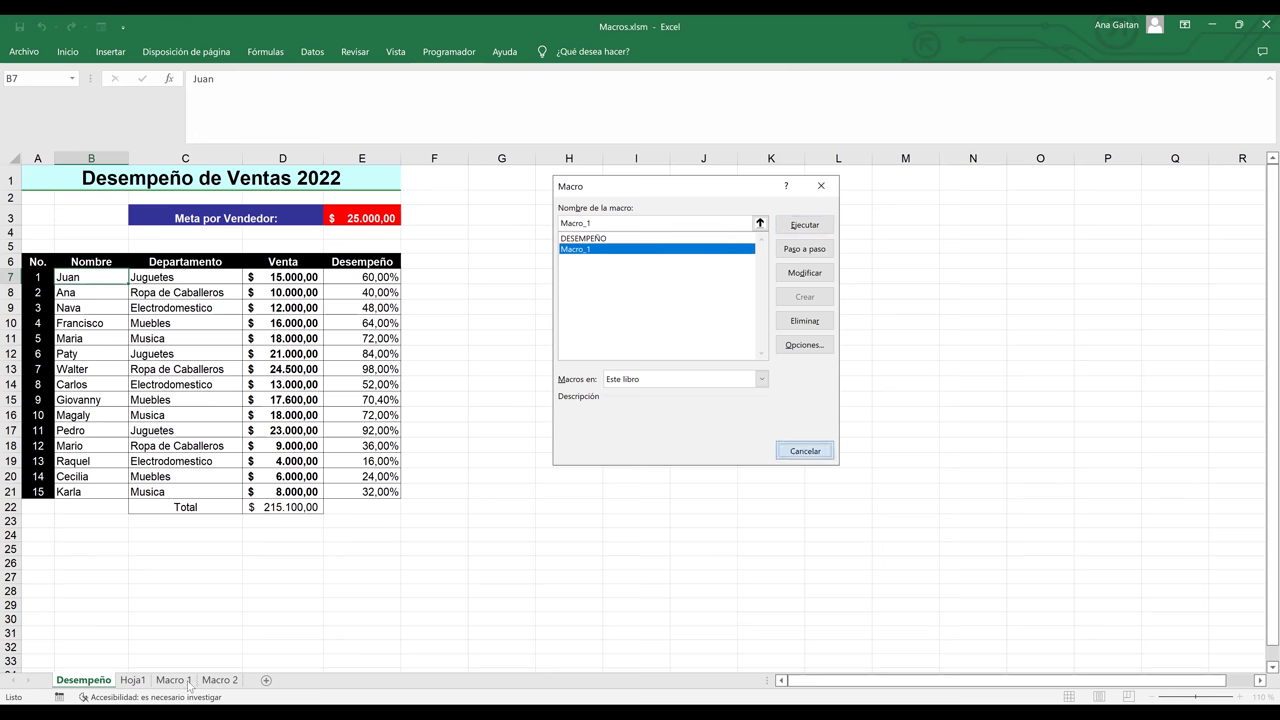
click(266, 681)
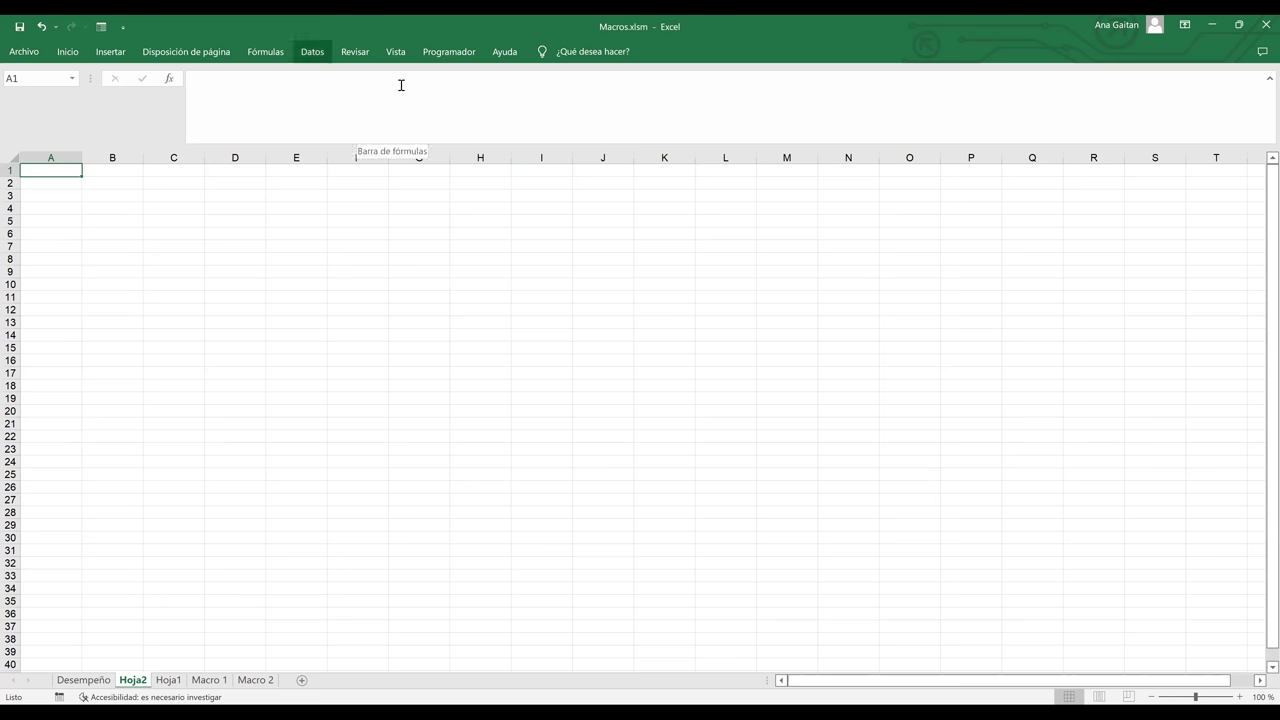
- Run the DESEMPEÑO macro on Hoja2, end its run-time error, then run Macro_1
key(Right)
key(Right)
key(Right)
key(Return)
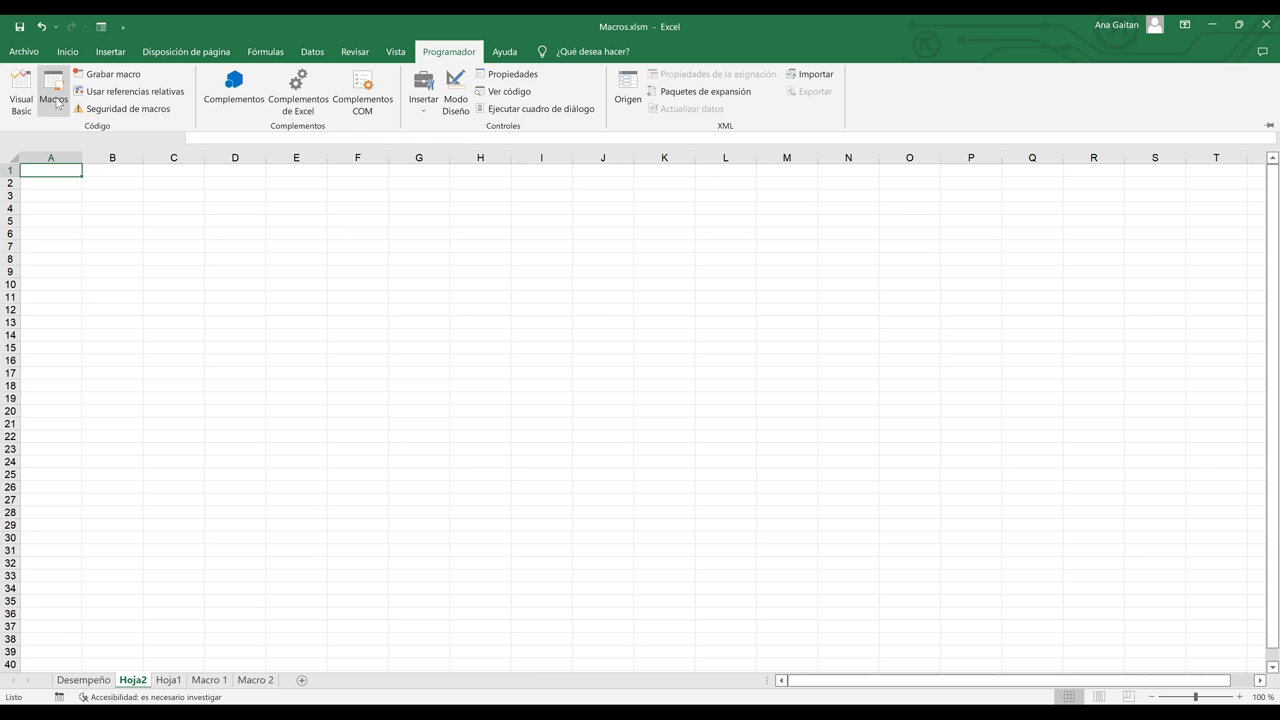
click(55, 100)
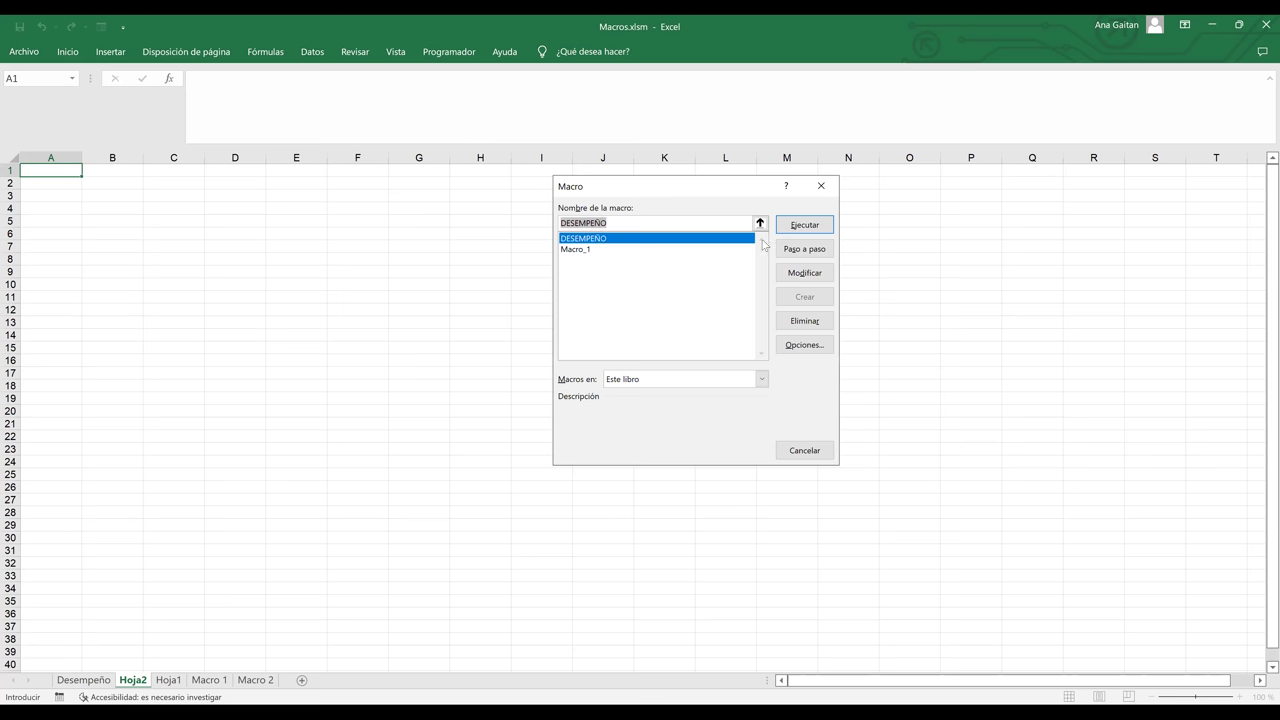
click(800, 226)
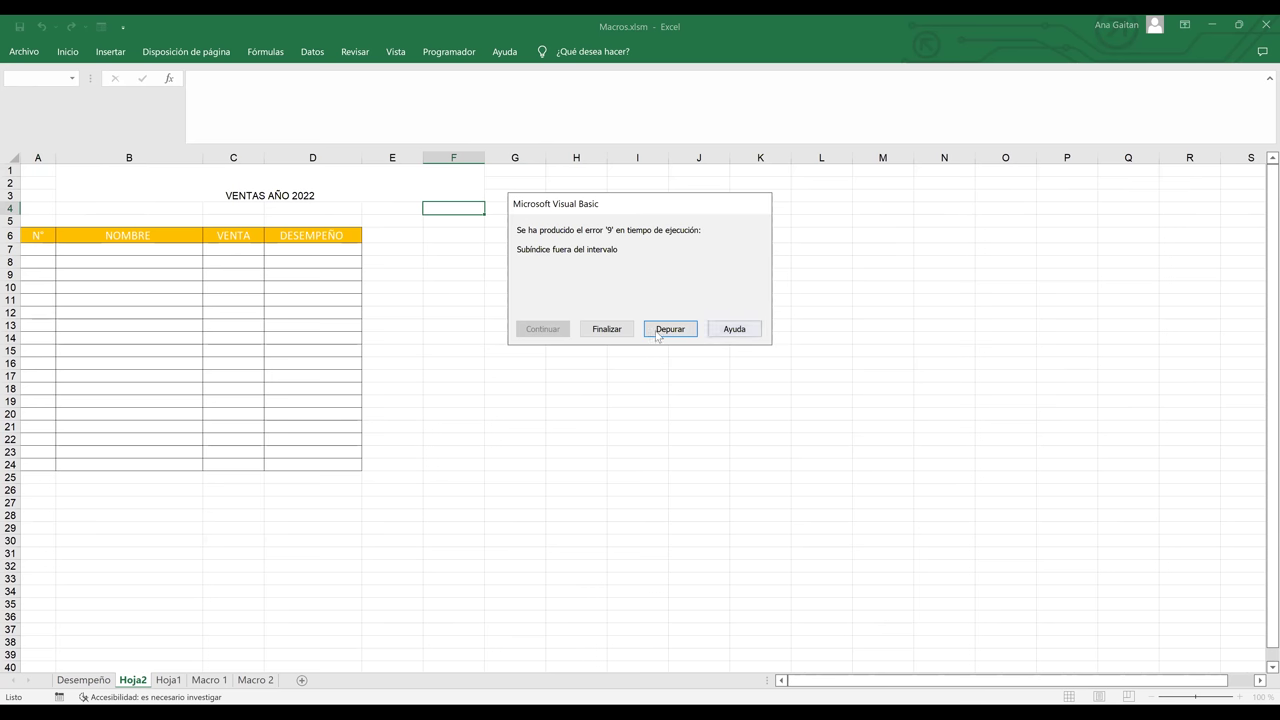
click(607, 329)
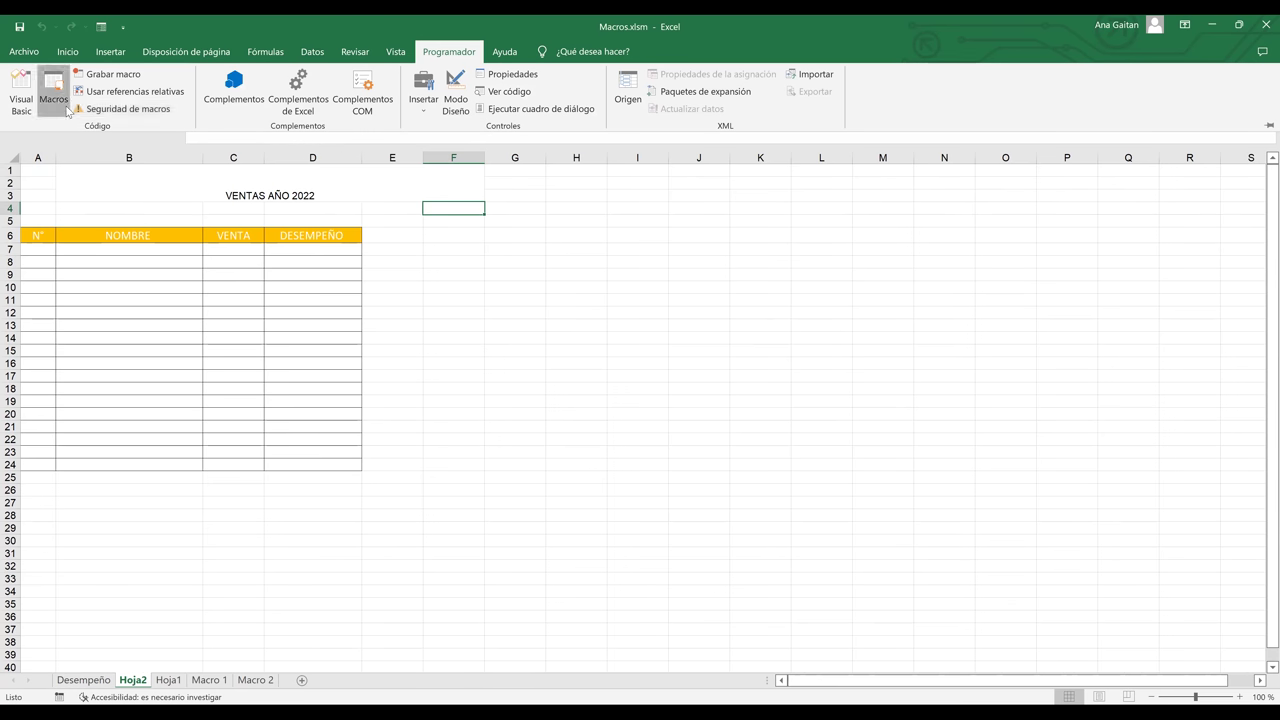
click(603, 249)
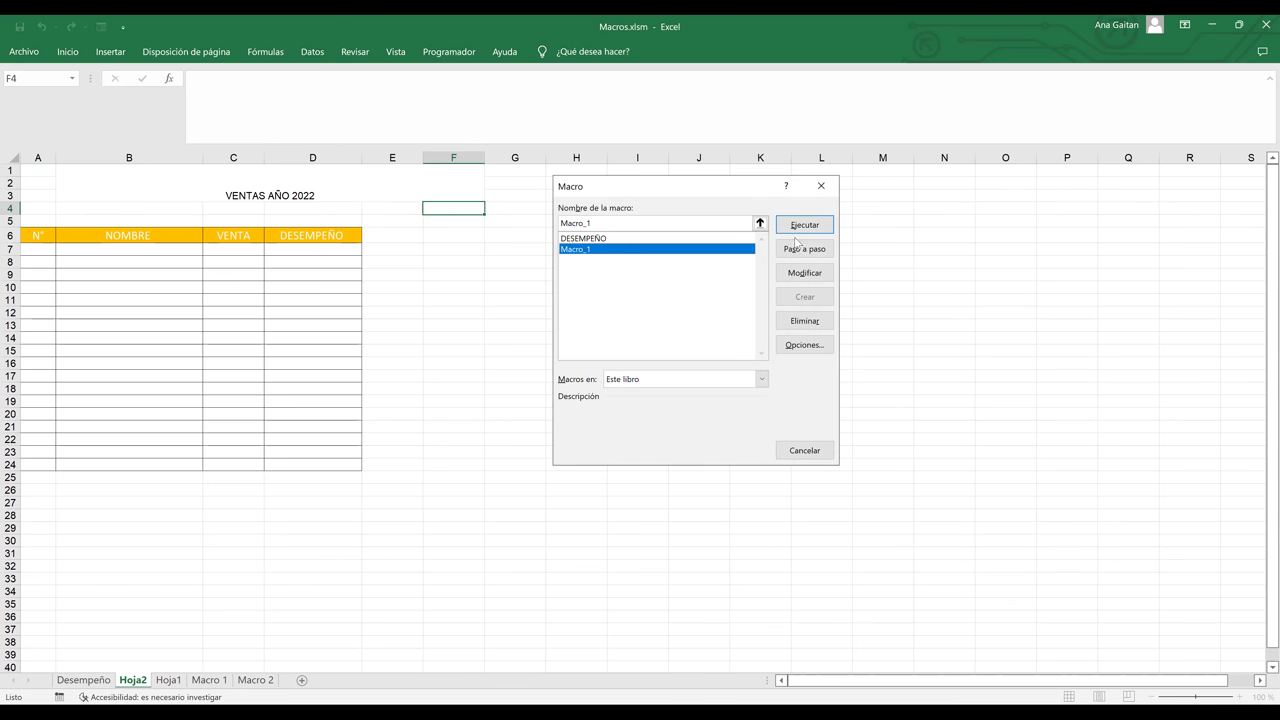
key(Return)
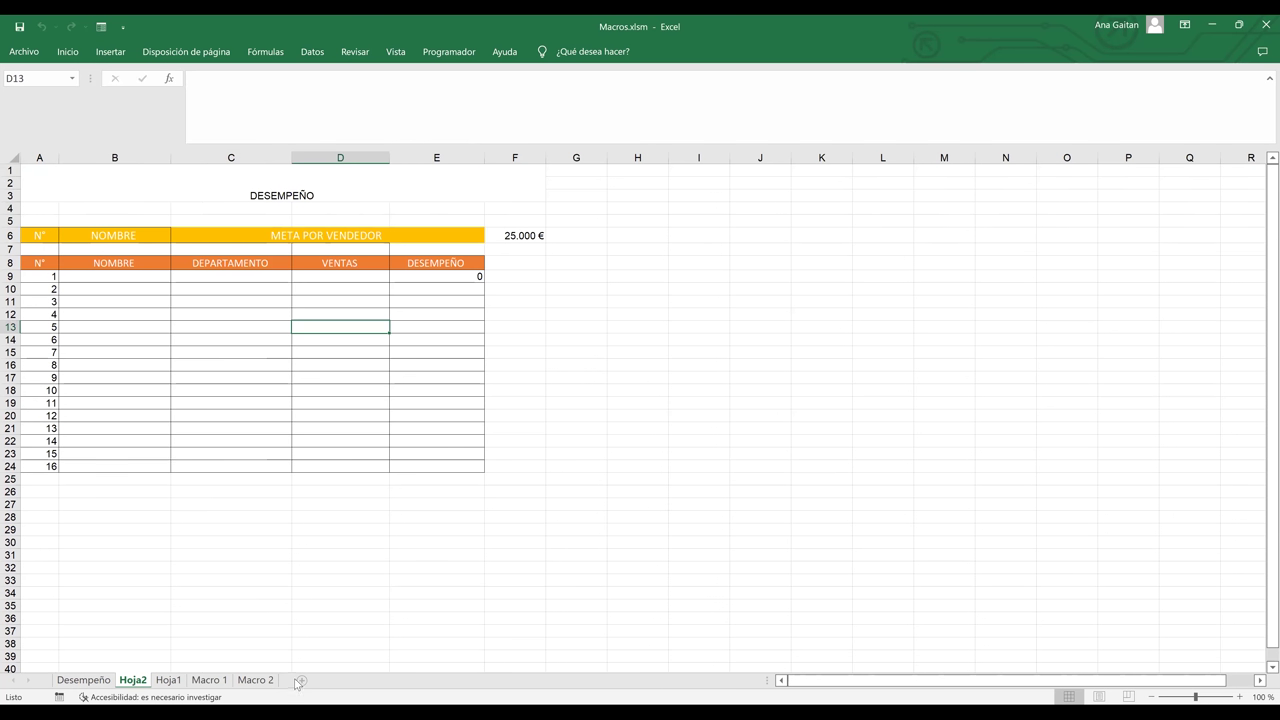
- Add new sheet Hoja3, run Macro_1 on it, then go back to Desempeño
click(298, 681)
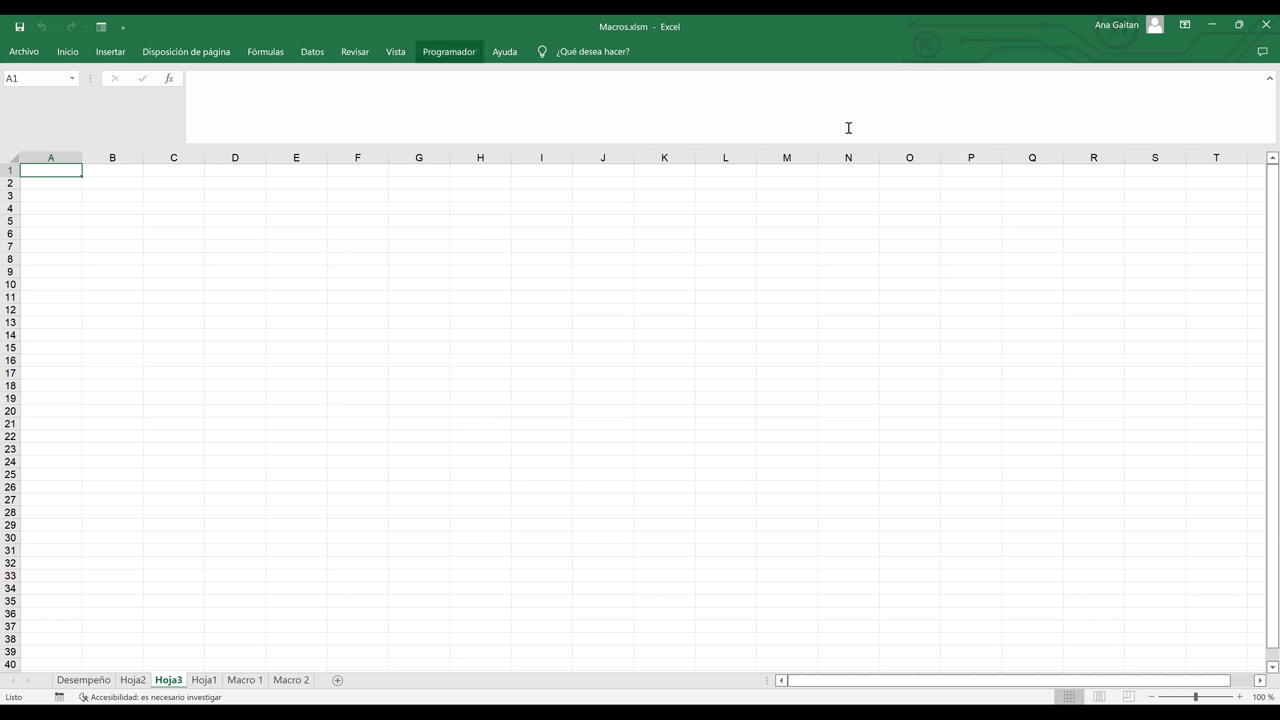
click(54, 97)
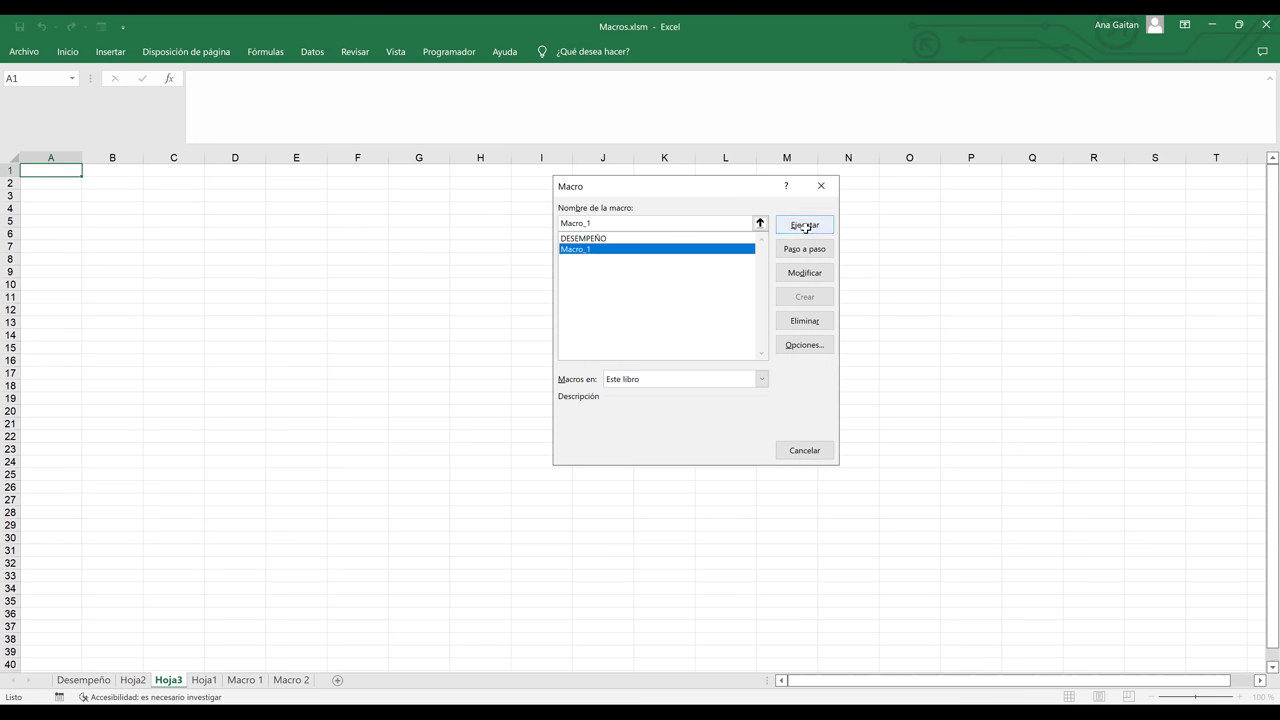
click(805, 226)
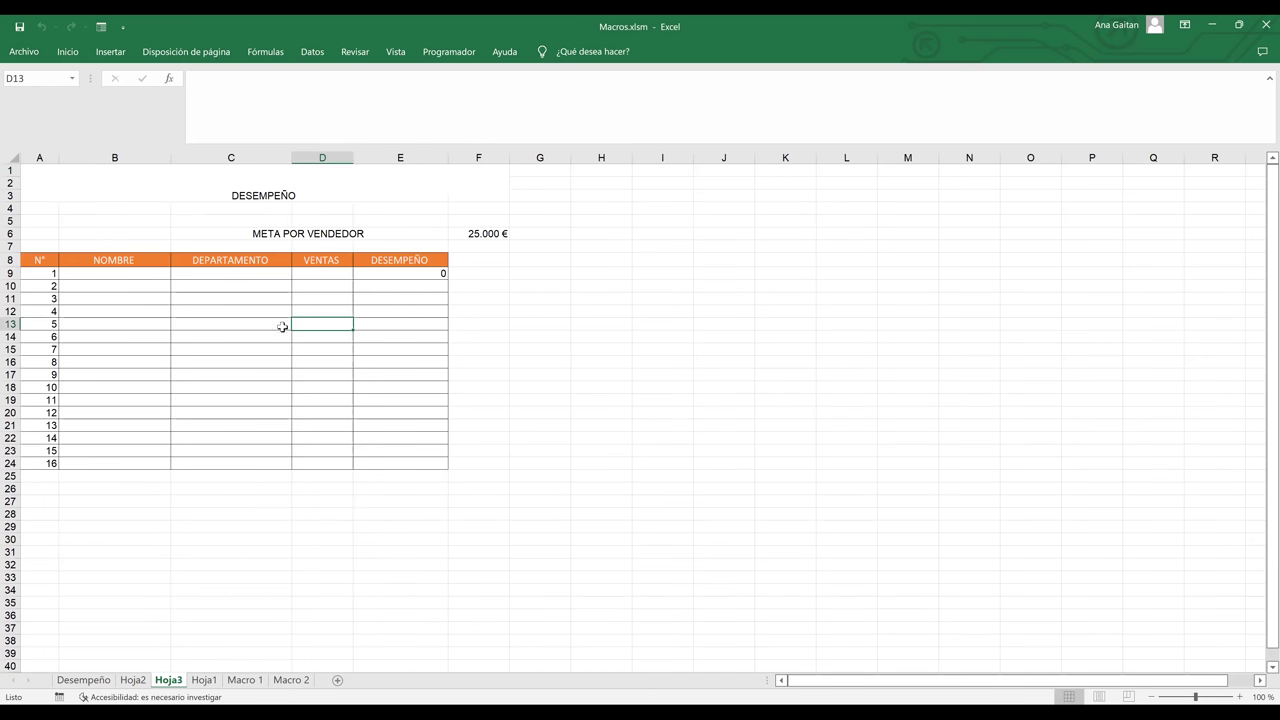
click(283, 327)
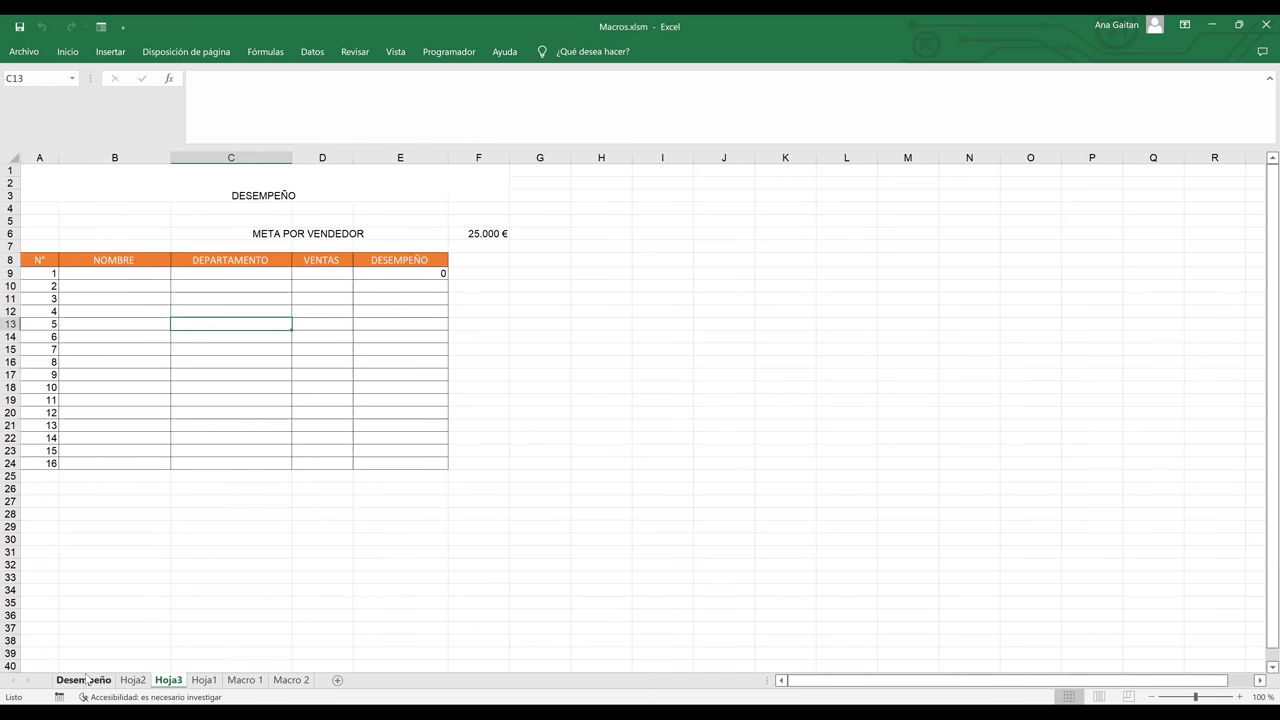
click(86, 680)
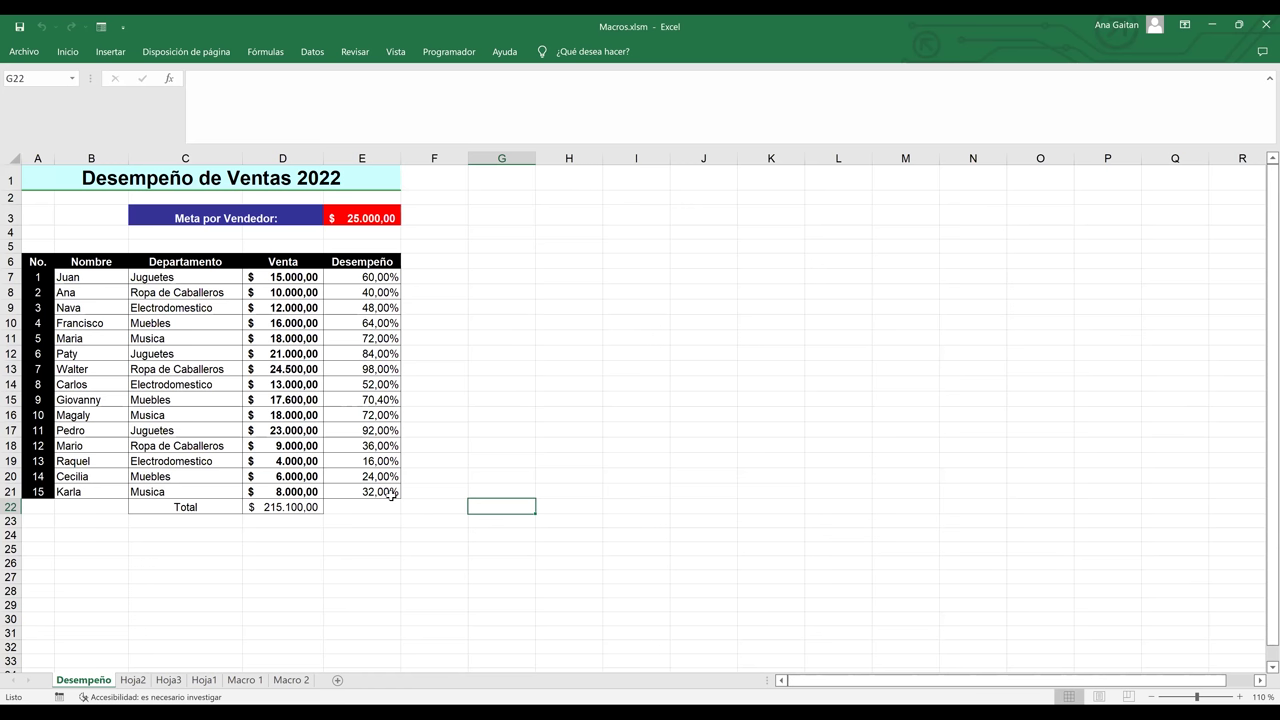
- Delete the Macro 1 and Macro 2 sheets
click(703, 353)
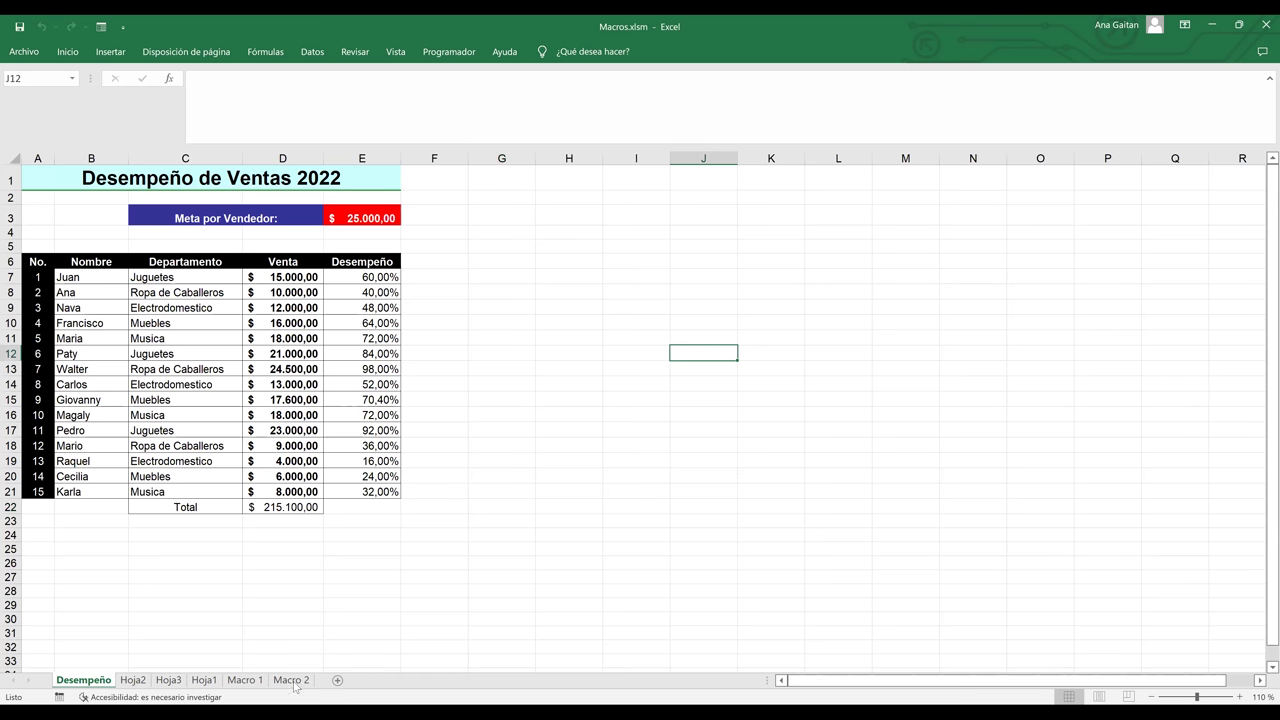
click(292, 680)
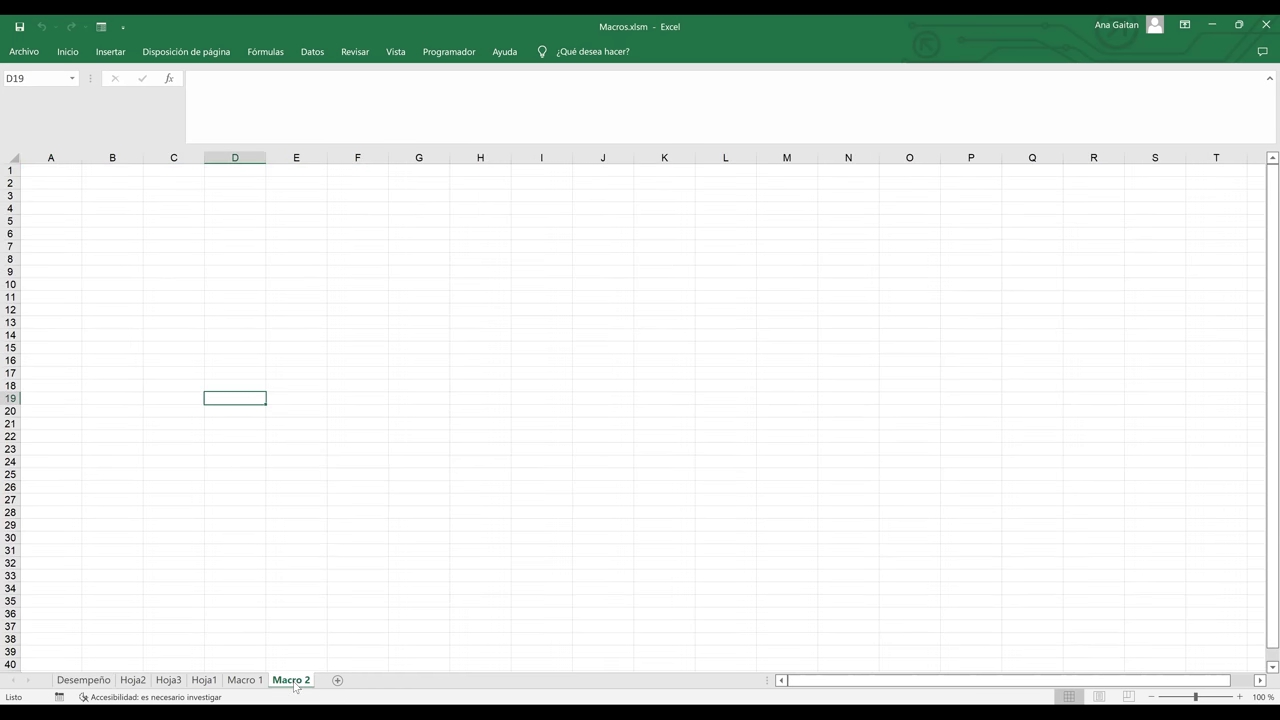
click(205, 681)
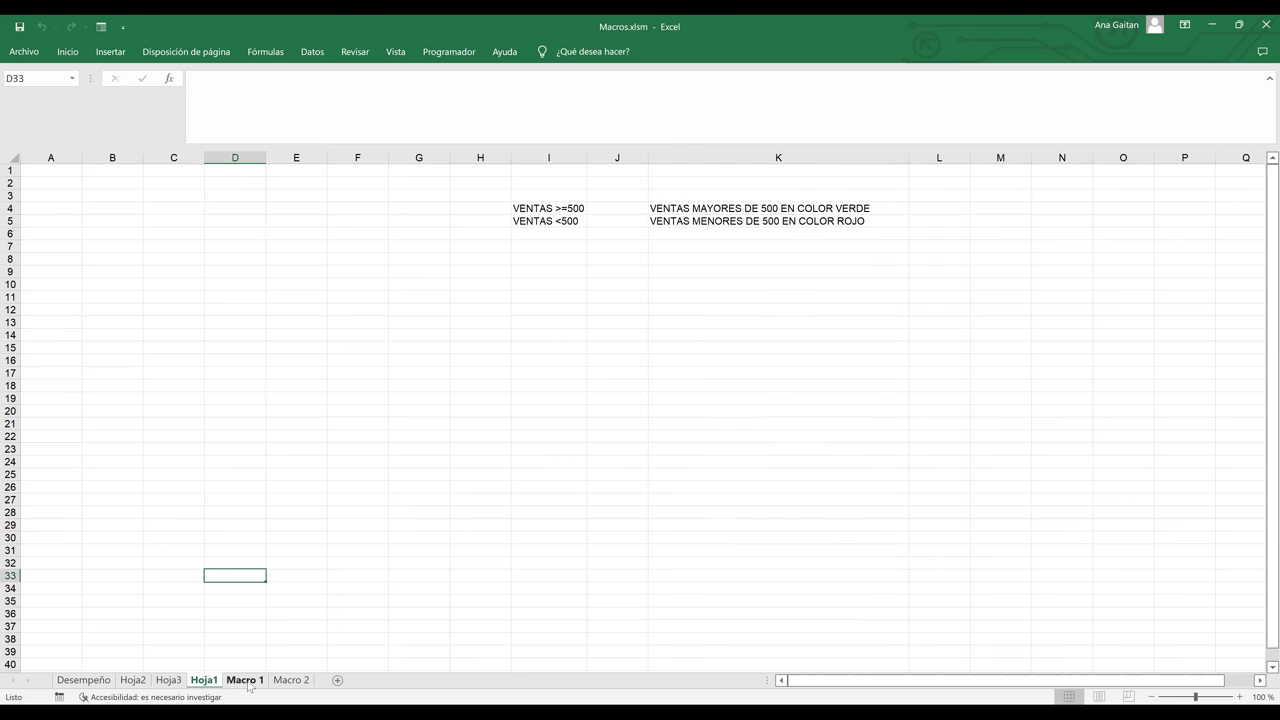
click(245, 681)
right_click(248, 683)
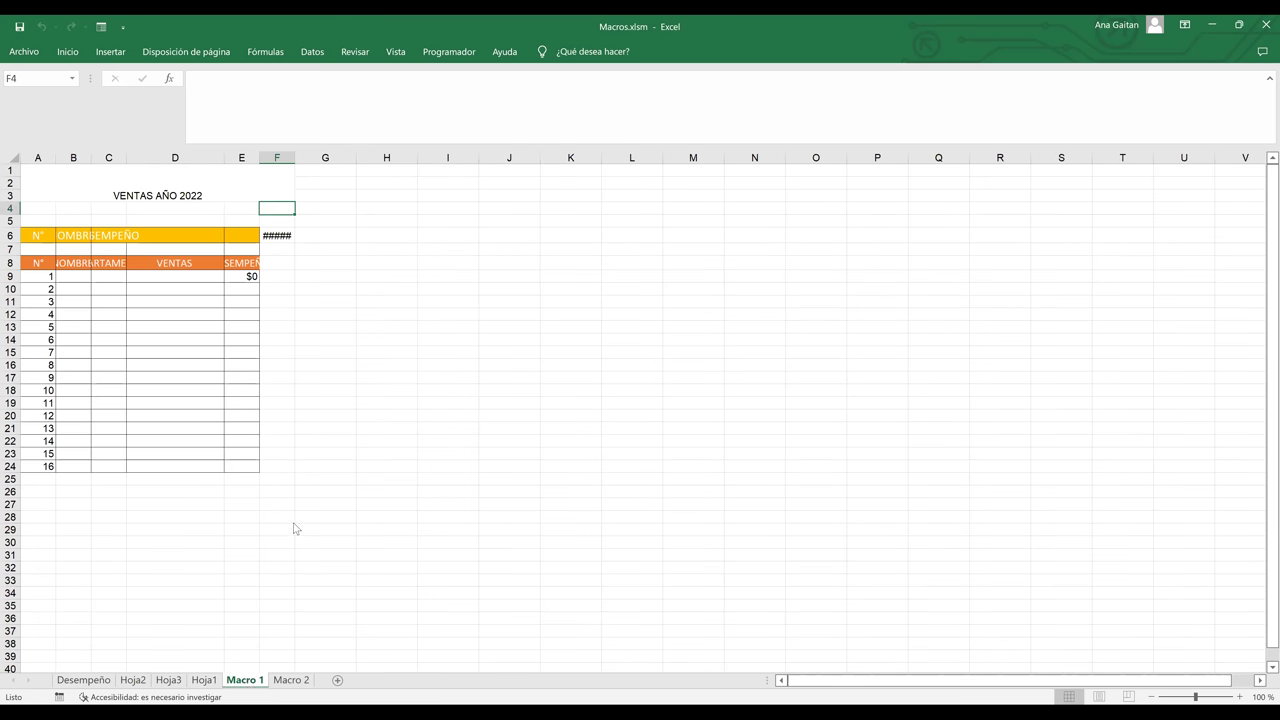
key(Return)
click(611, 408)
right_click(248, 683)
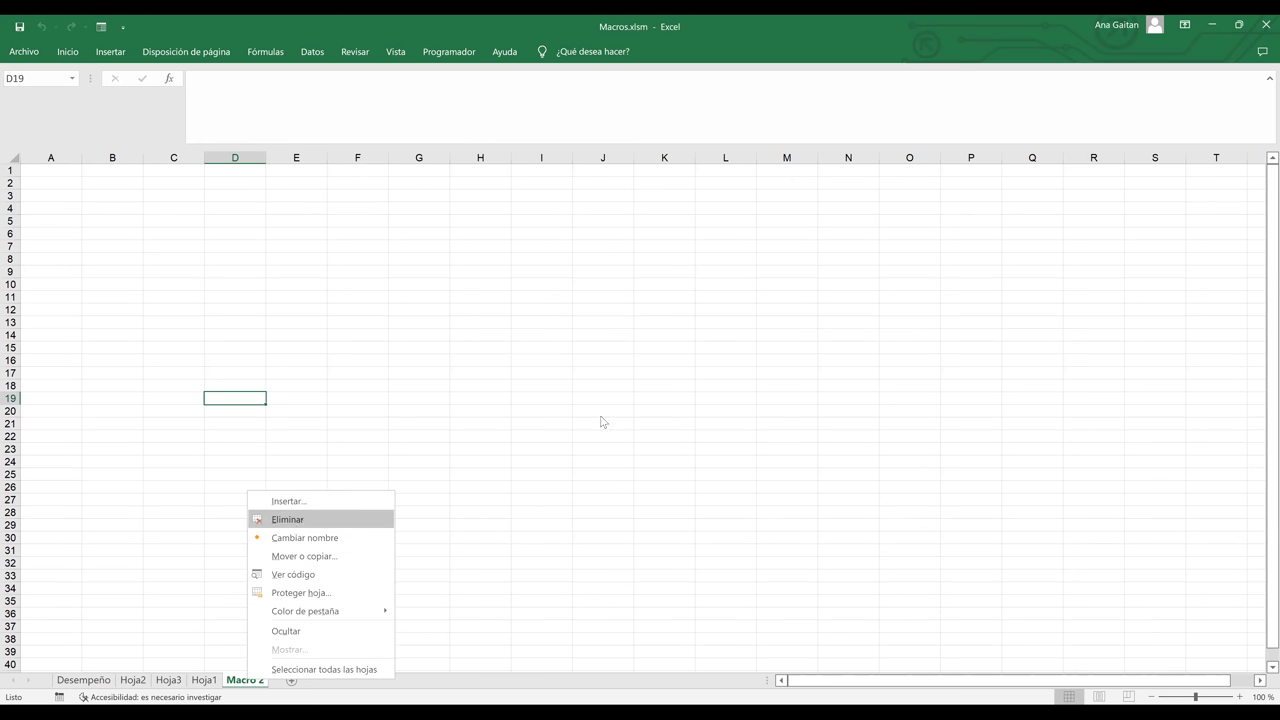
key(Return)
key(Return)
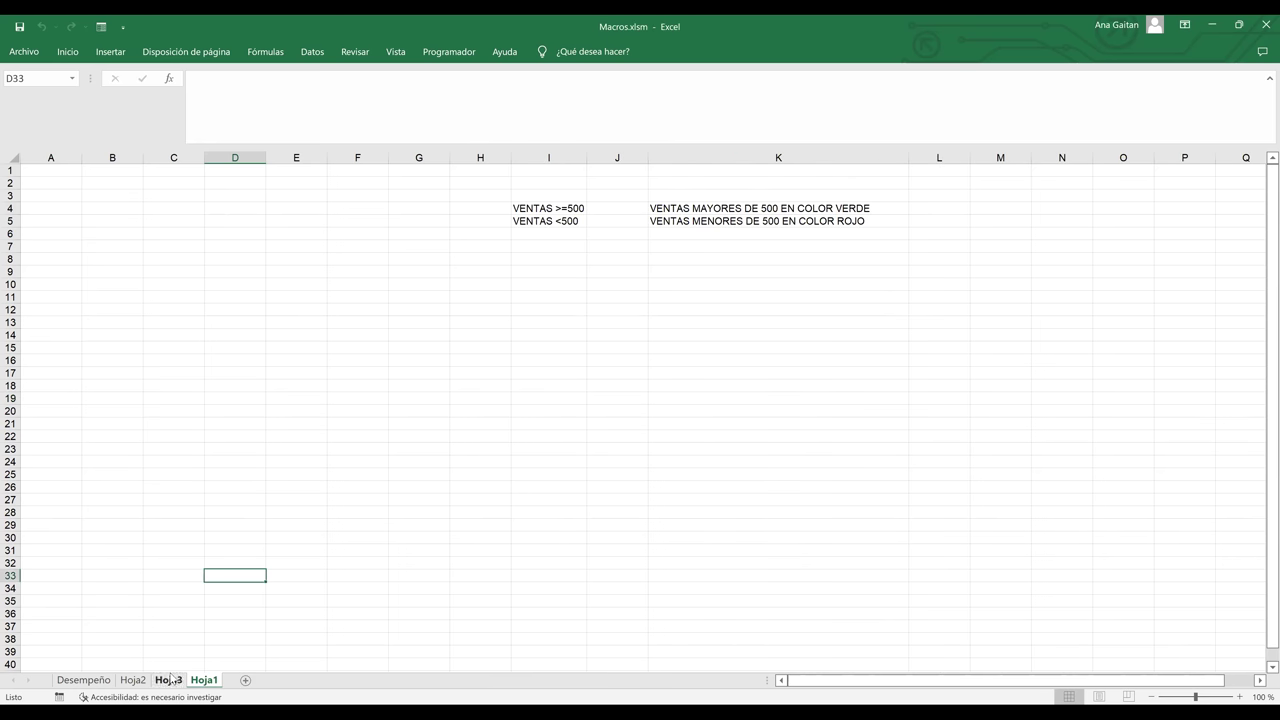
- Delete the Hoja3 and Hoja2 sheets, then add a new blank Hoja4
click(169, 680)
right_click(166, 684)
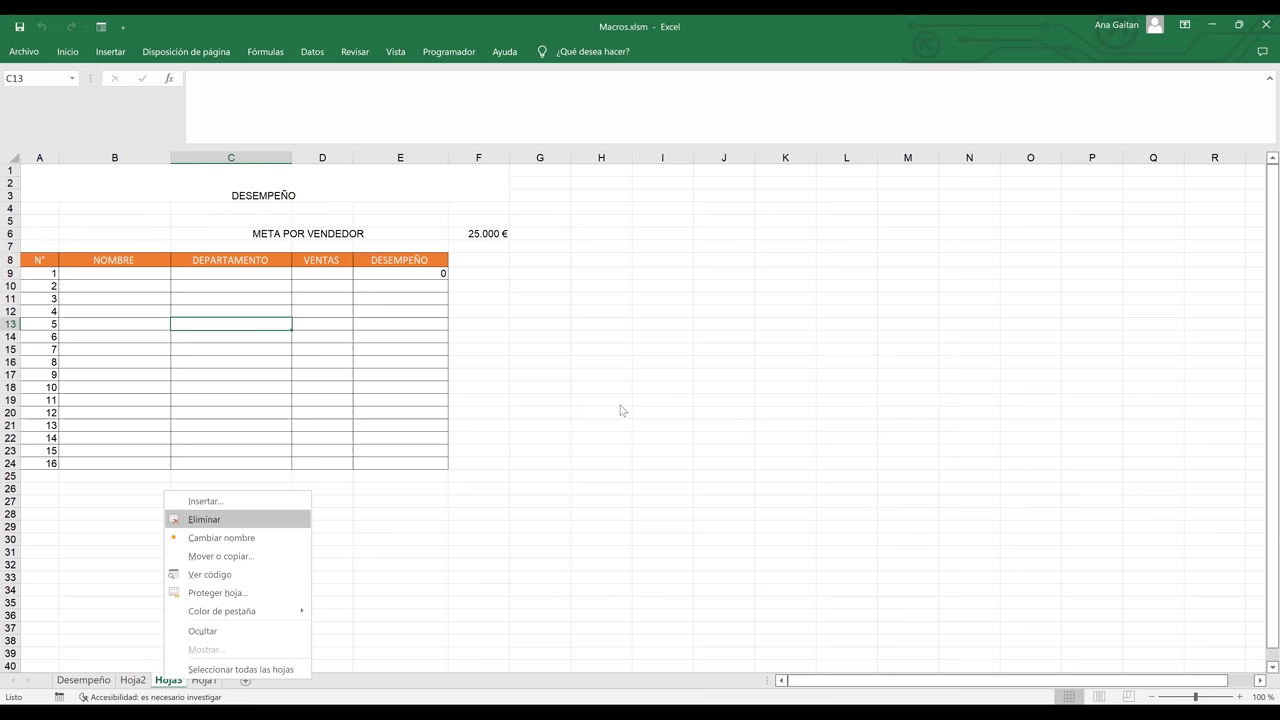
key(Return)
key(Return)
click(141, 681)
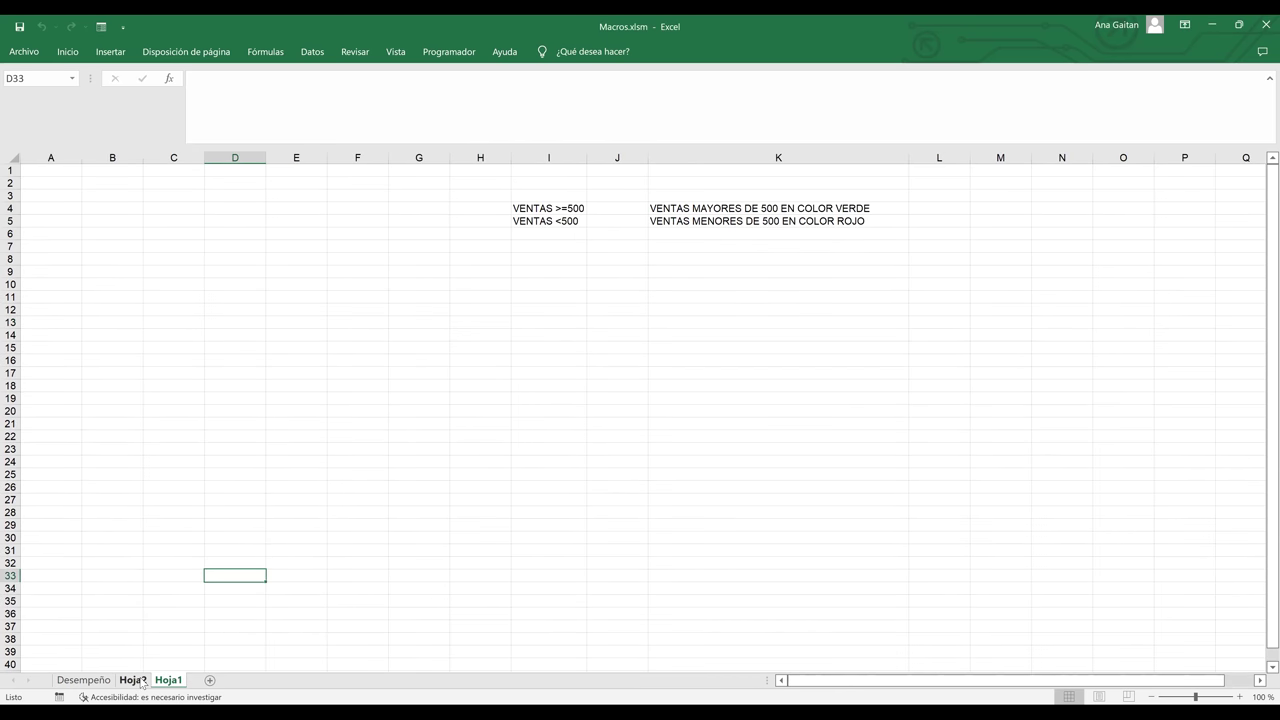
right_click(141, 683)
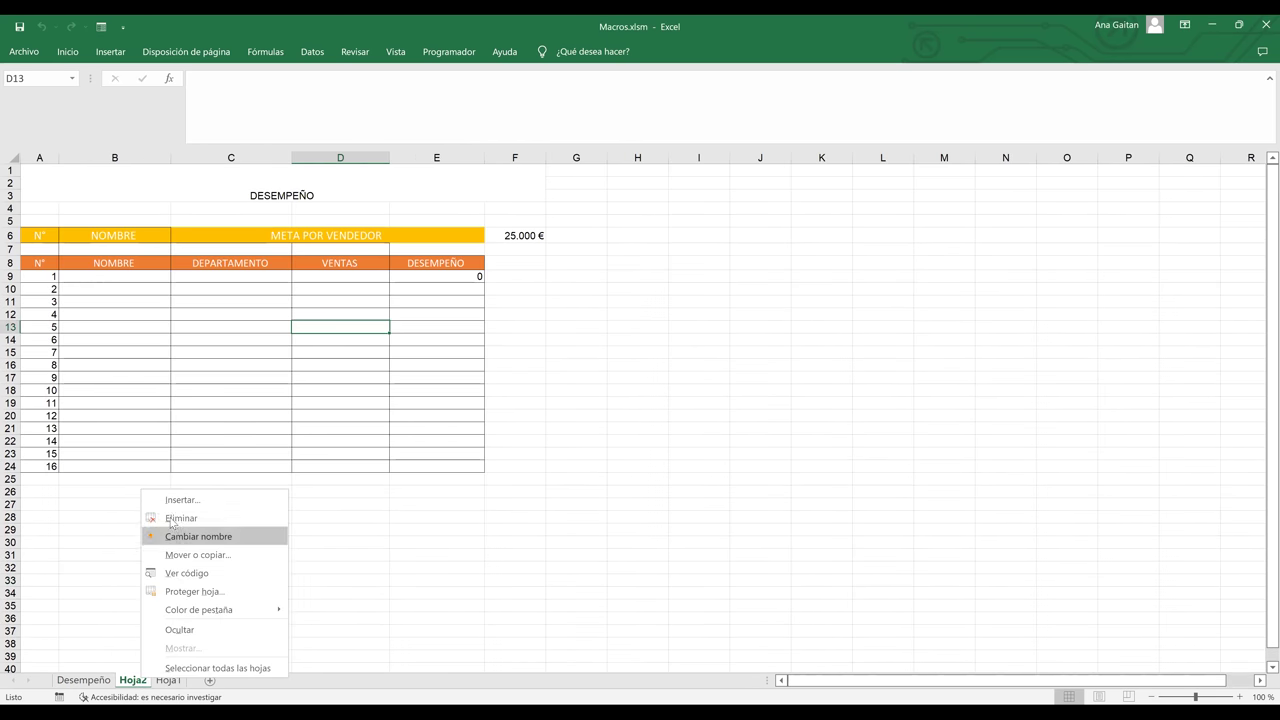
key(Return)
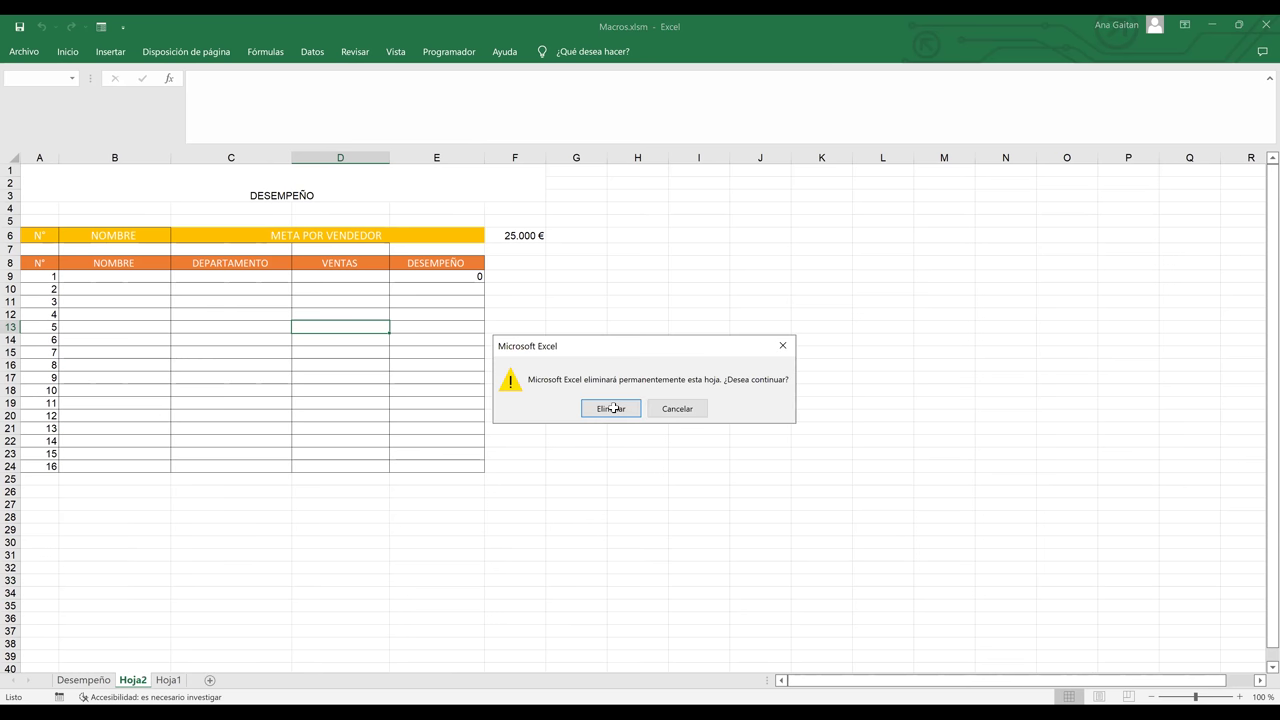
click(612, 409)
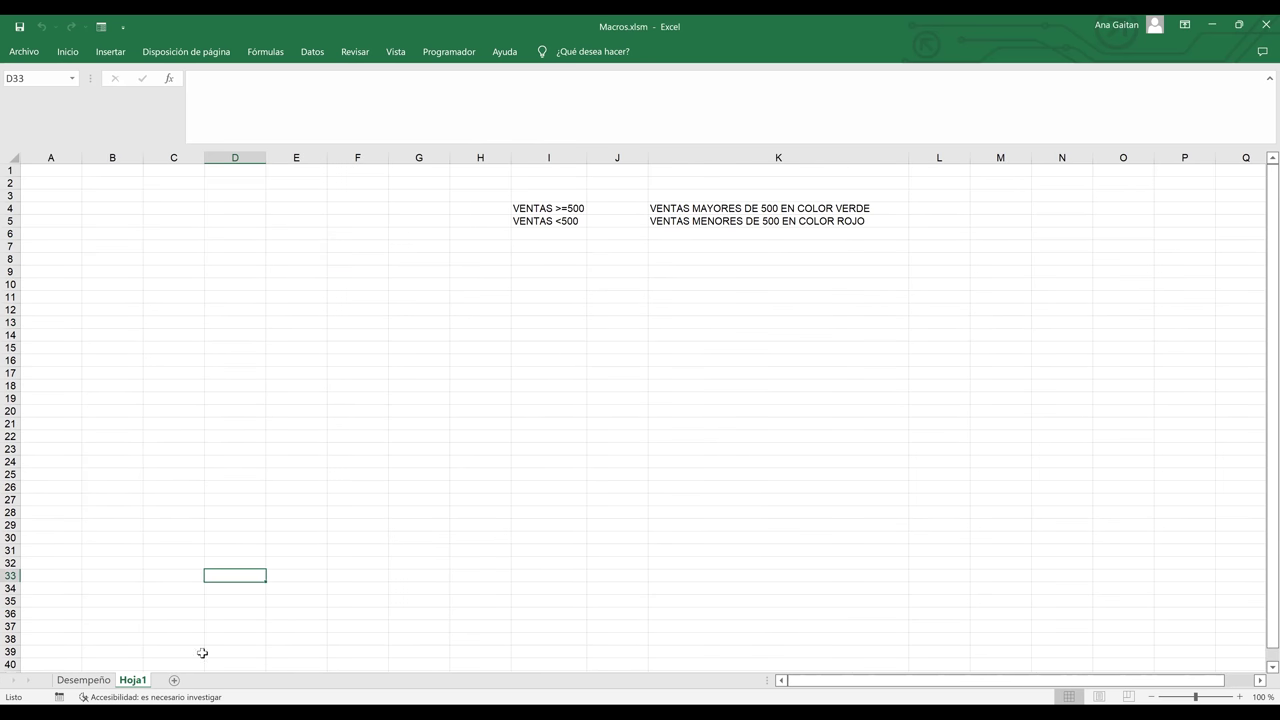
click(175, 680)
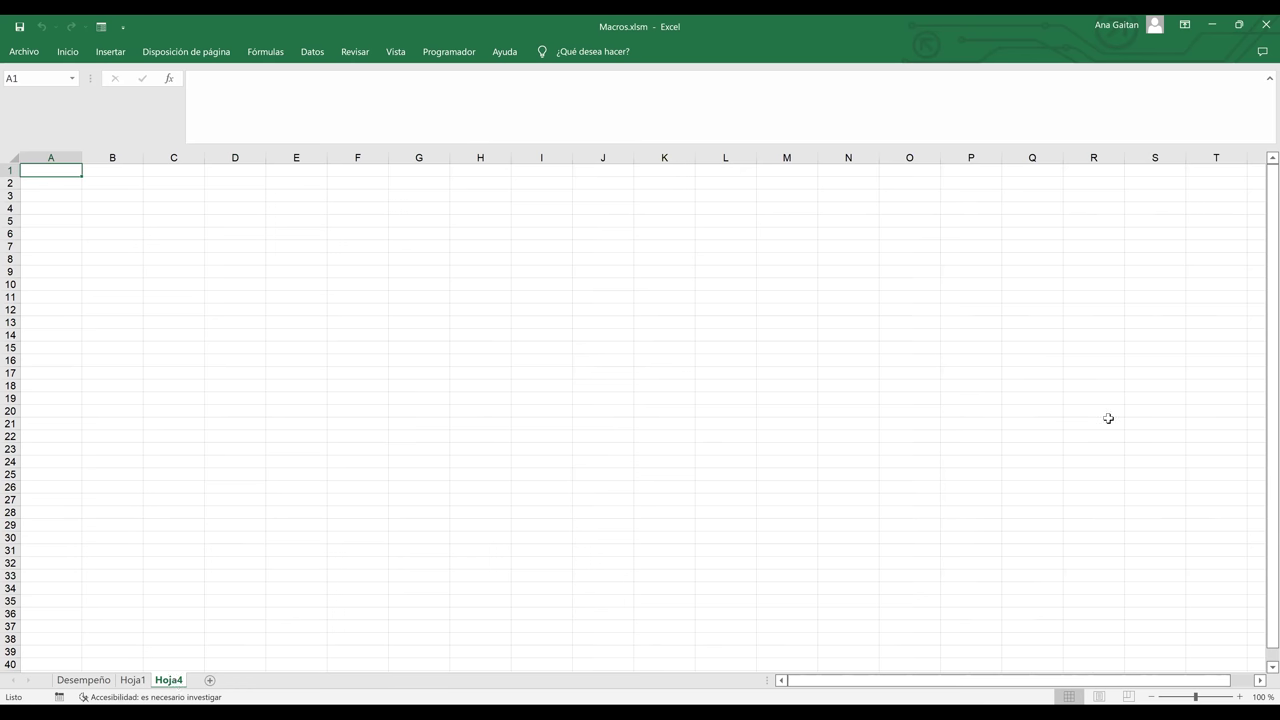
- Zoom the blank Hoja4 to 200%, select cell B4 and show the Programador tab
click(1240, 697)
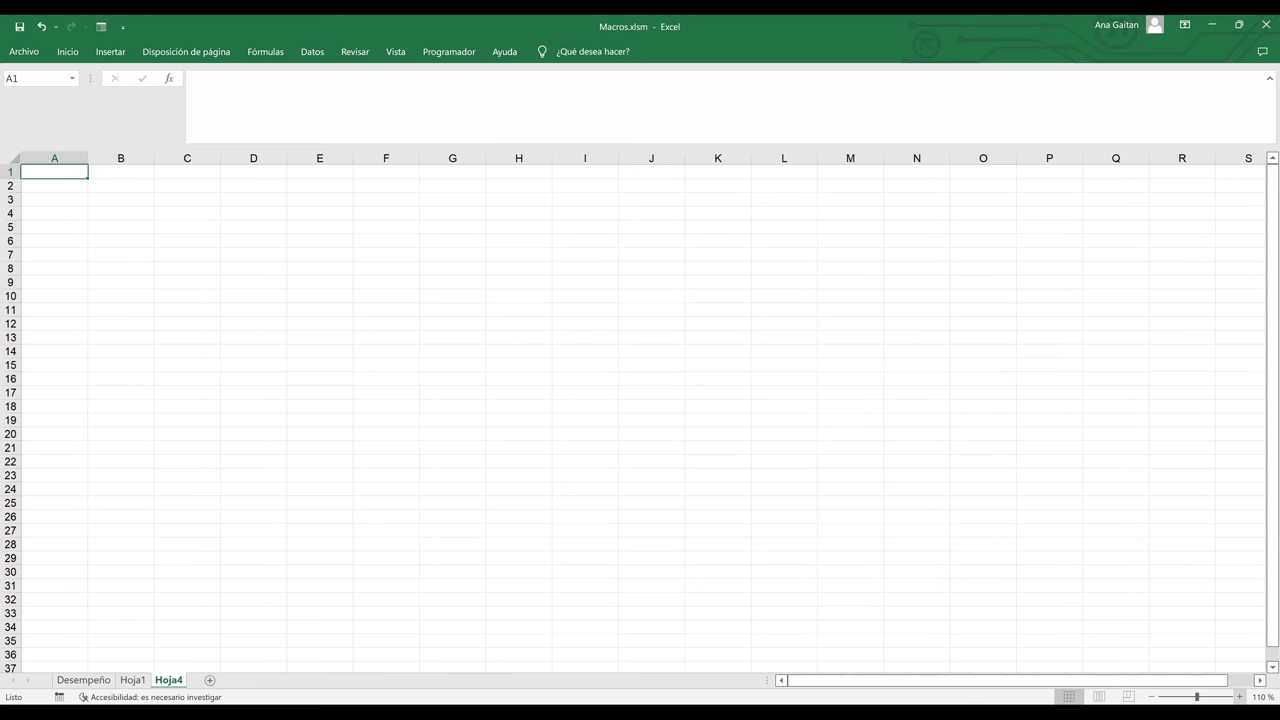
click(1240, 697)
click(1240, 697)
click(1240, 697)
click(1240, 697)
click(1240, 697)
click(1240, 697)
click(1240, 697)
click(1240, 697)
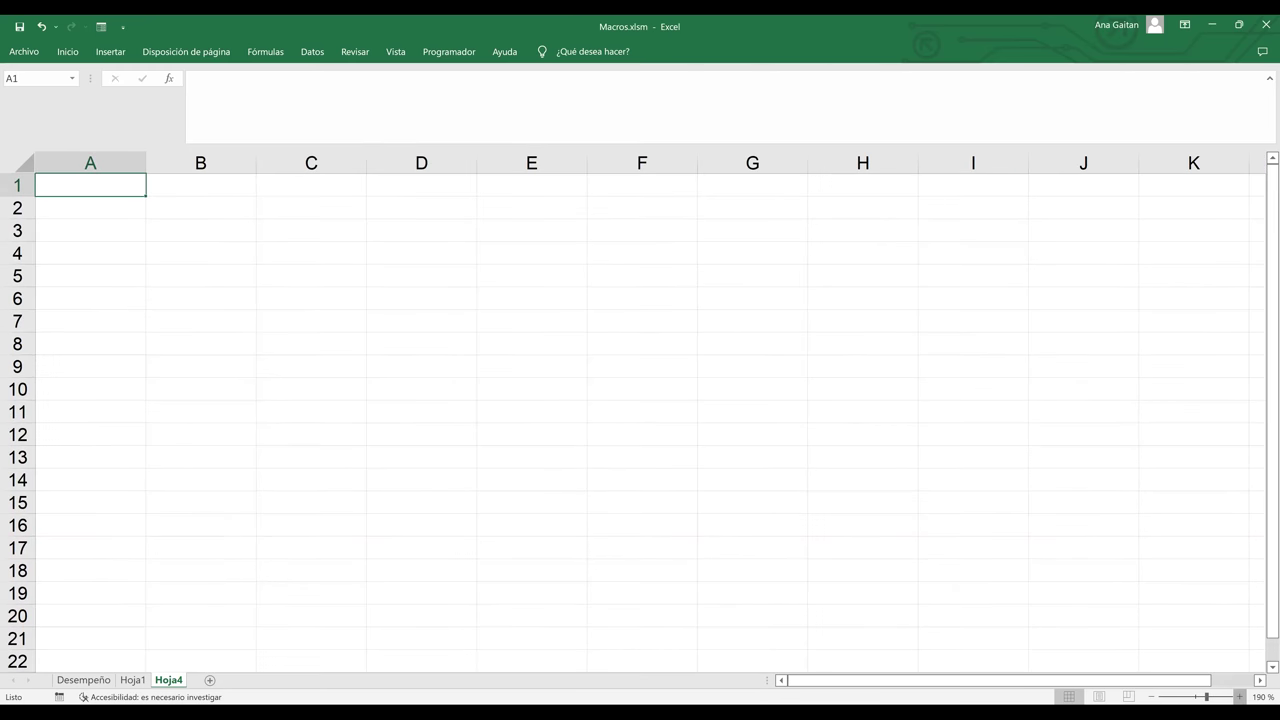
click(1240, 697)
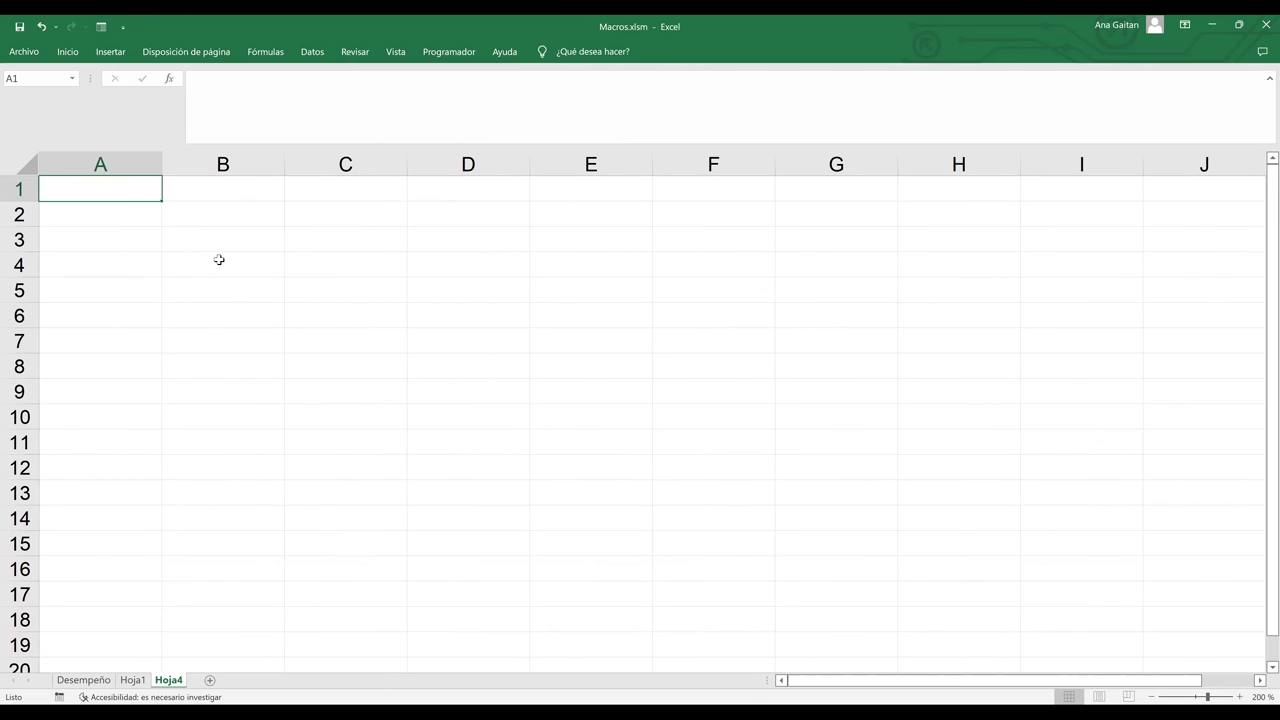
click(219, 260)
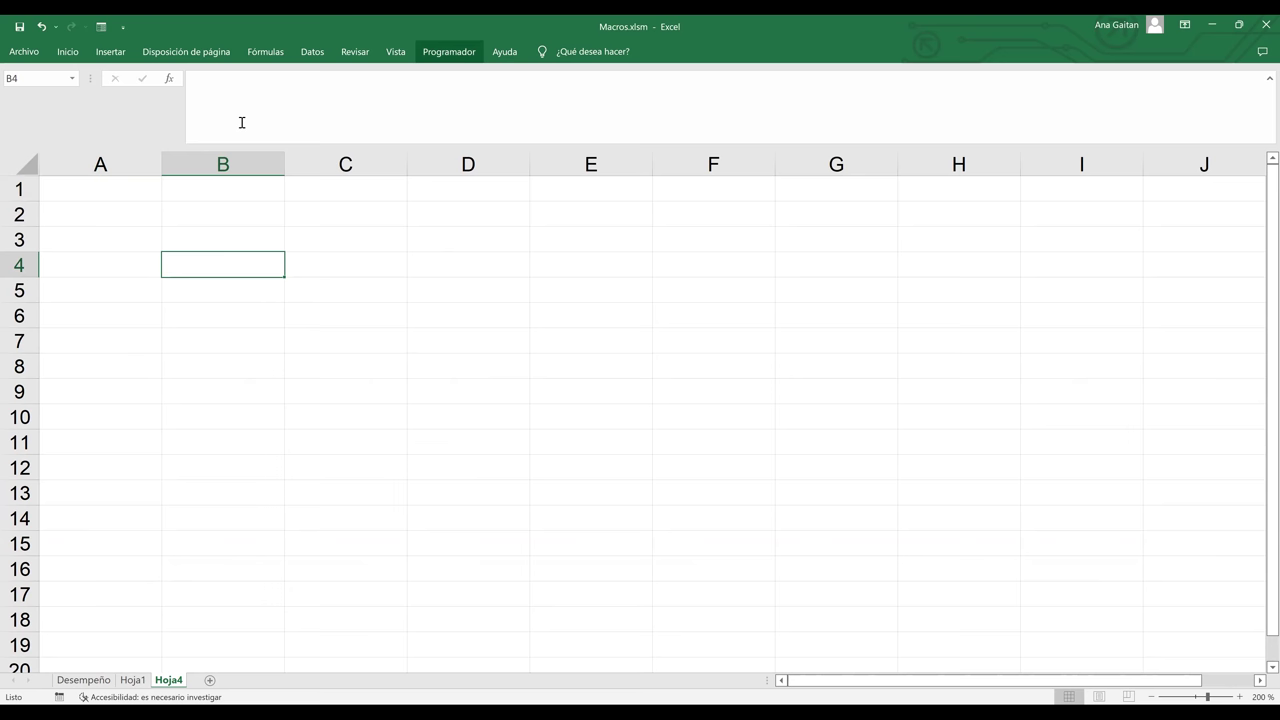
key(Return)
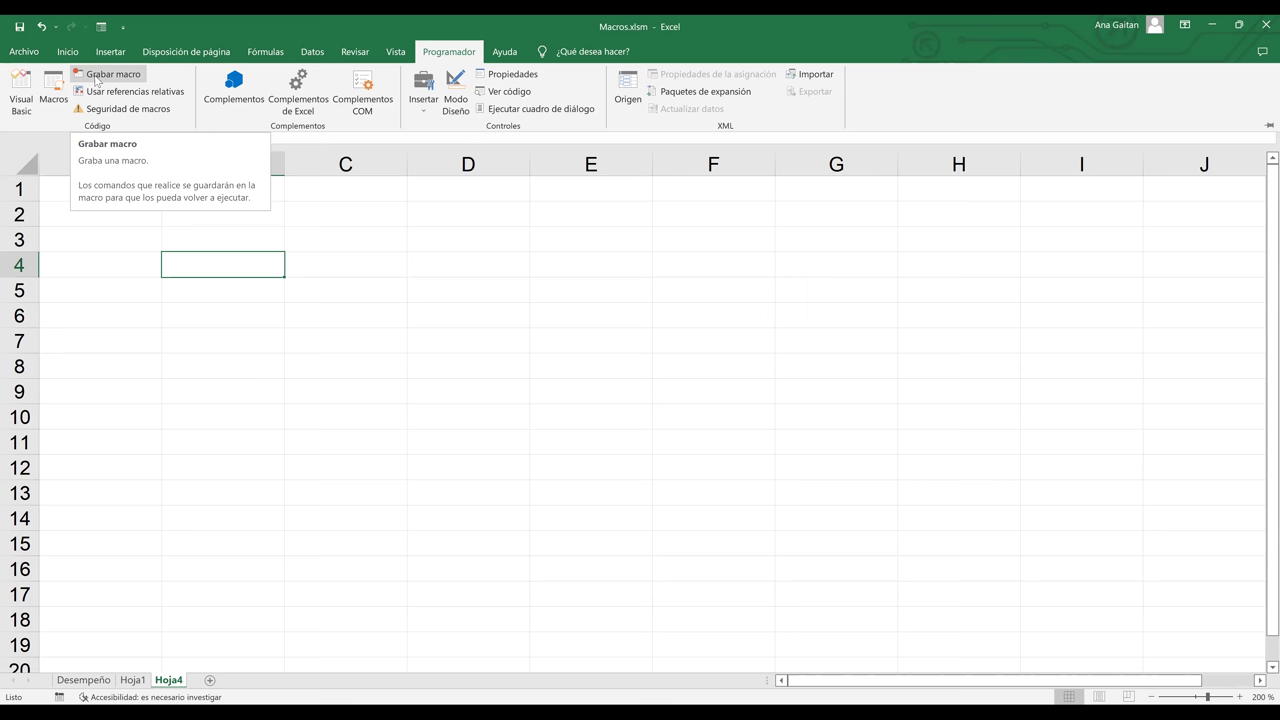
- Start recording a new macro named CREARTABLA, moving on to its CTRL+ shortcut box
click(96, 80)
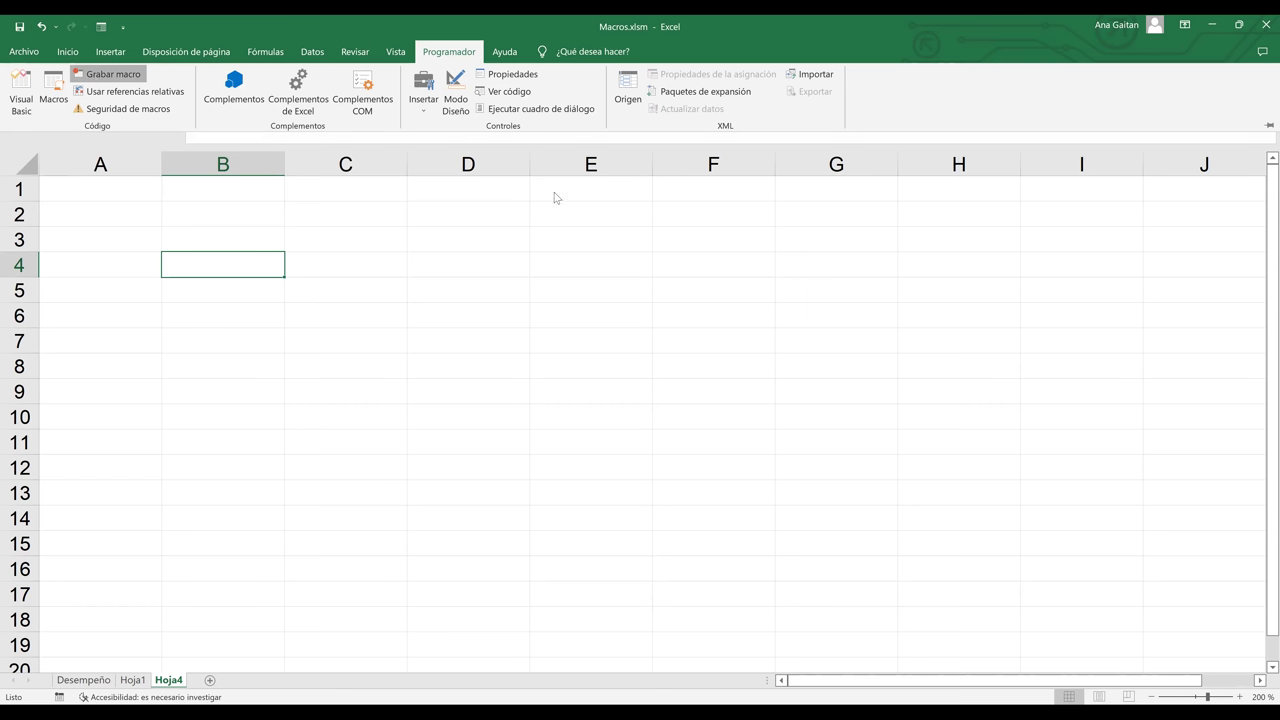
key(BackSpace)
text(CREA)
key(BackSpace)
key(BackSpace)
text(EARTA)
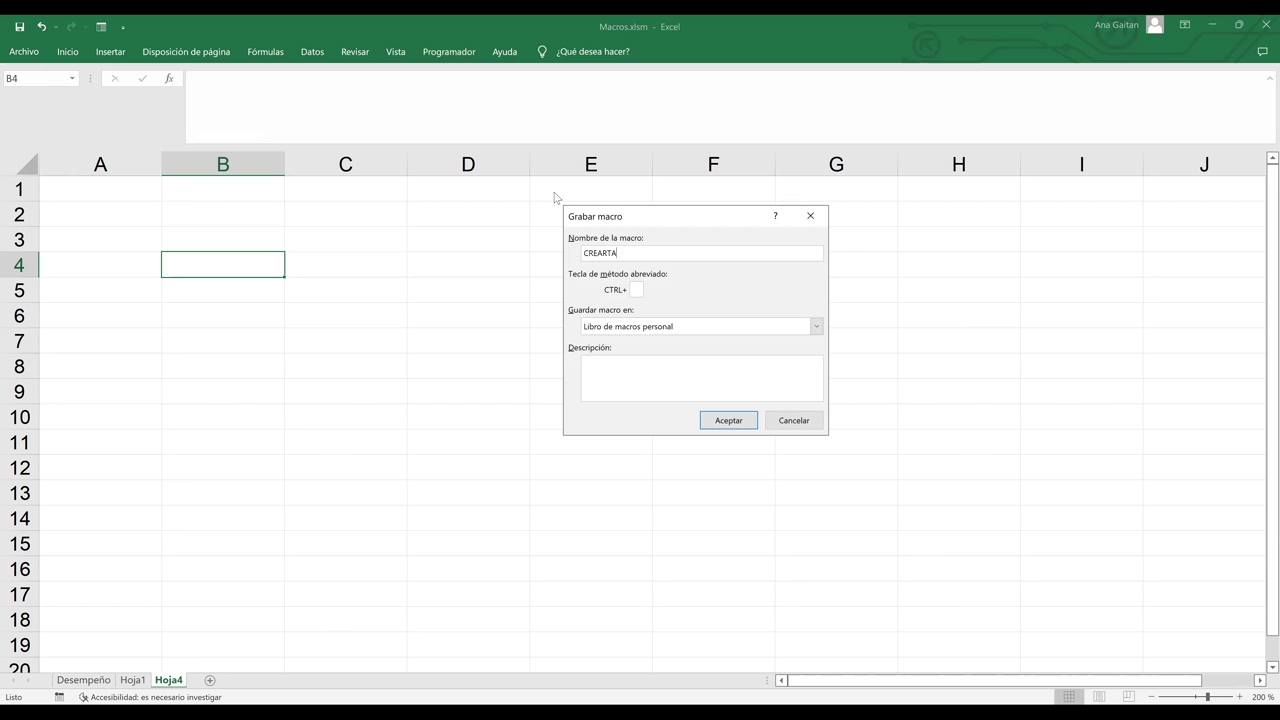
text(BLA)
click(637, 289)
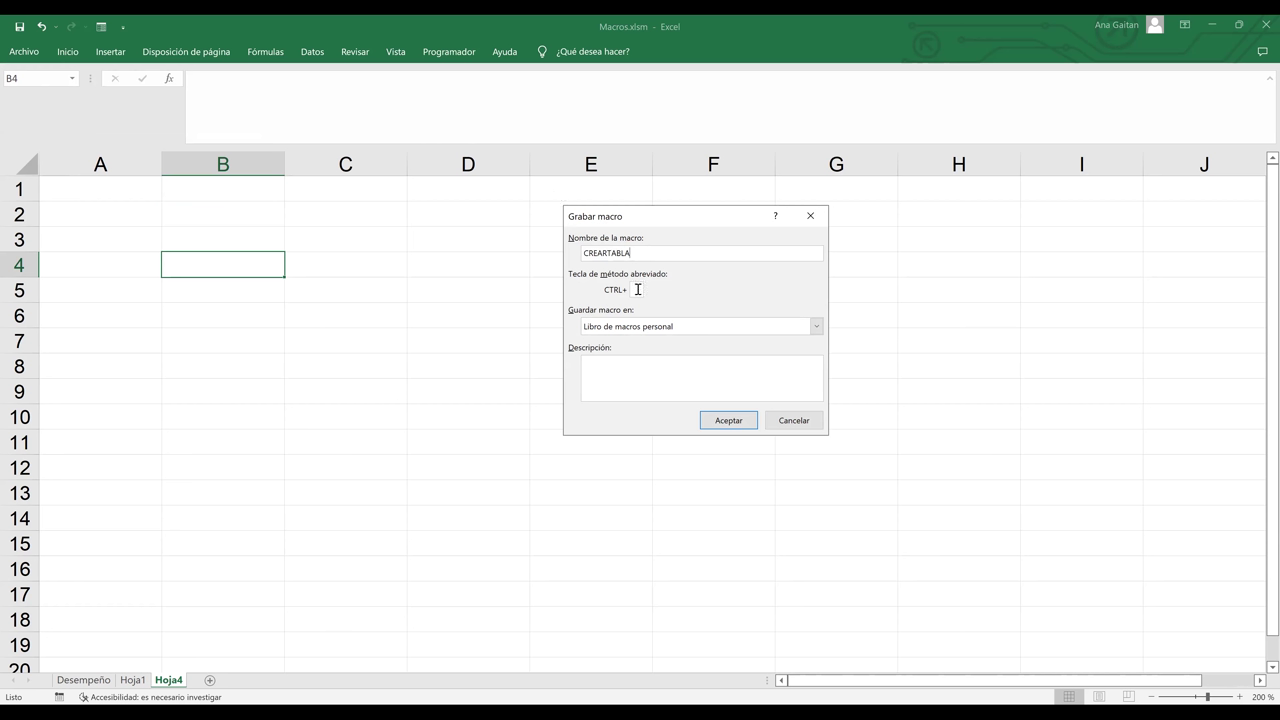
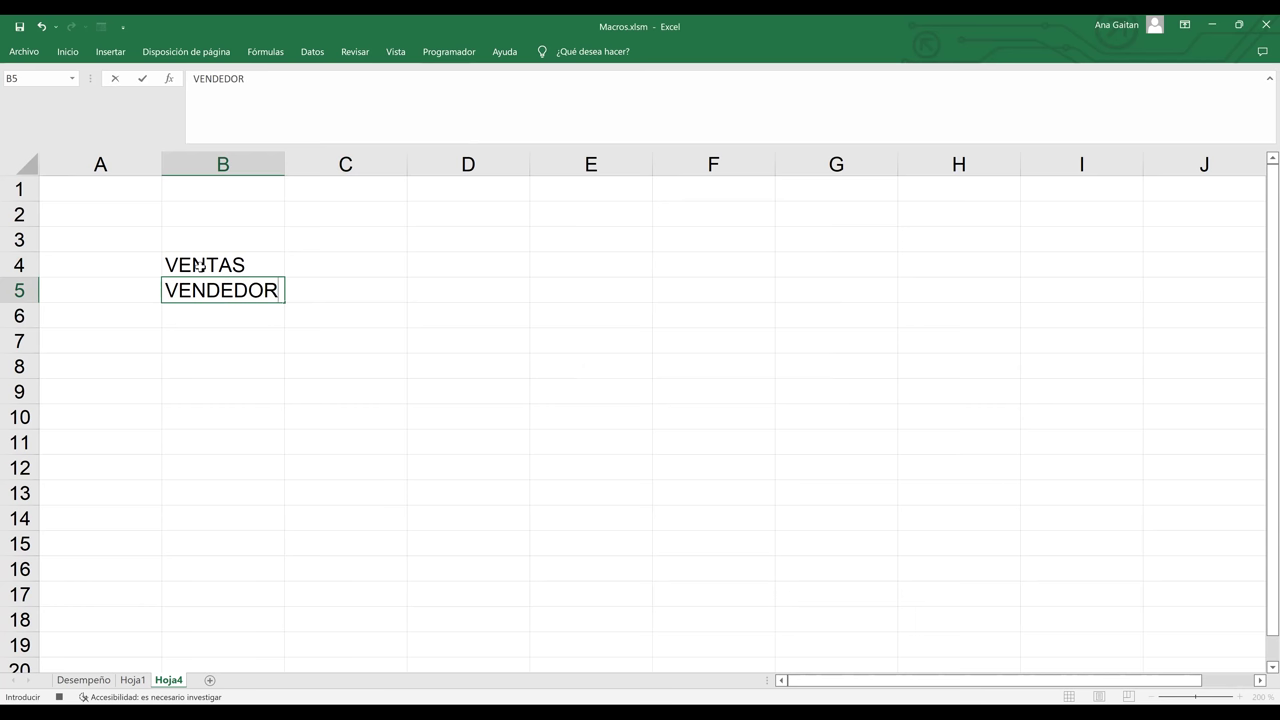
- Enter ENERO, FEBRERO and MARZO in C5:E5, replacing the mistyped MES, then select B5:E5
text(ENERO)
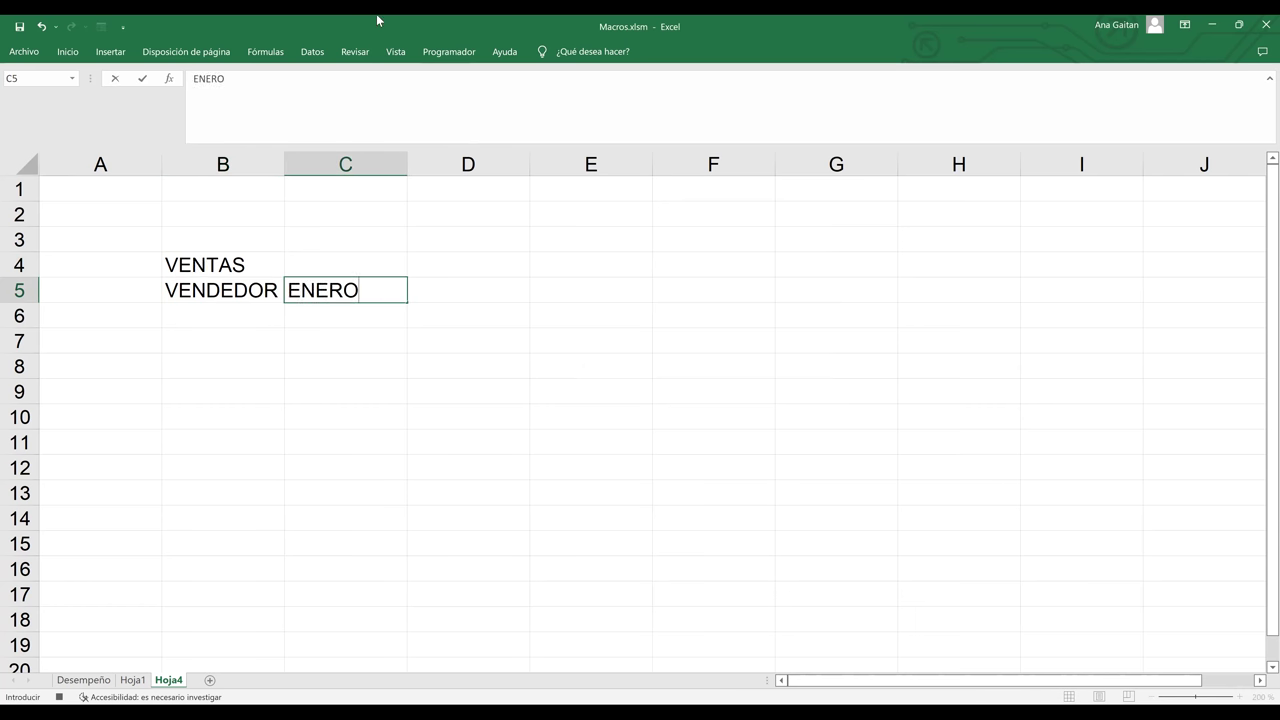
key(Tab)
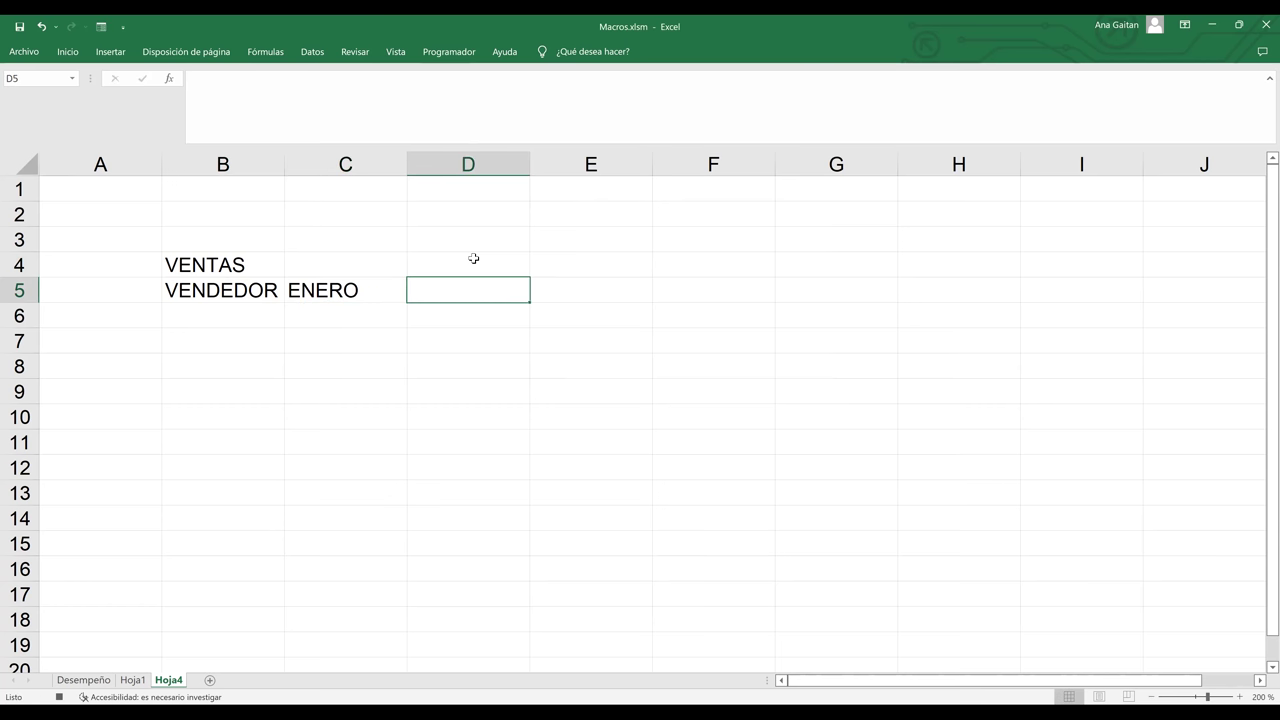
text(FE)
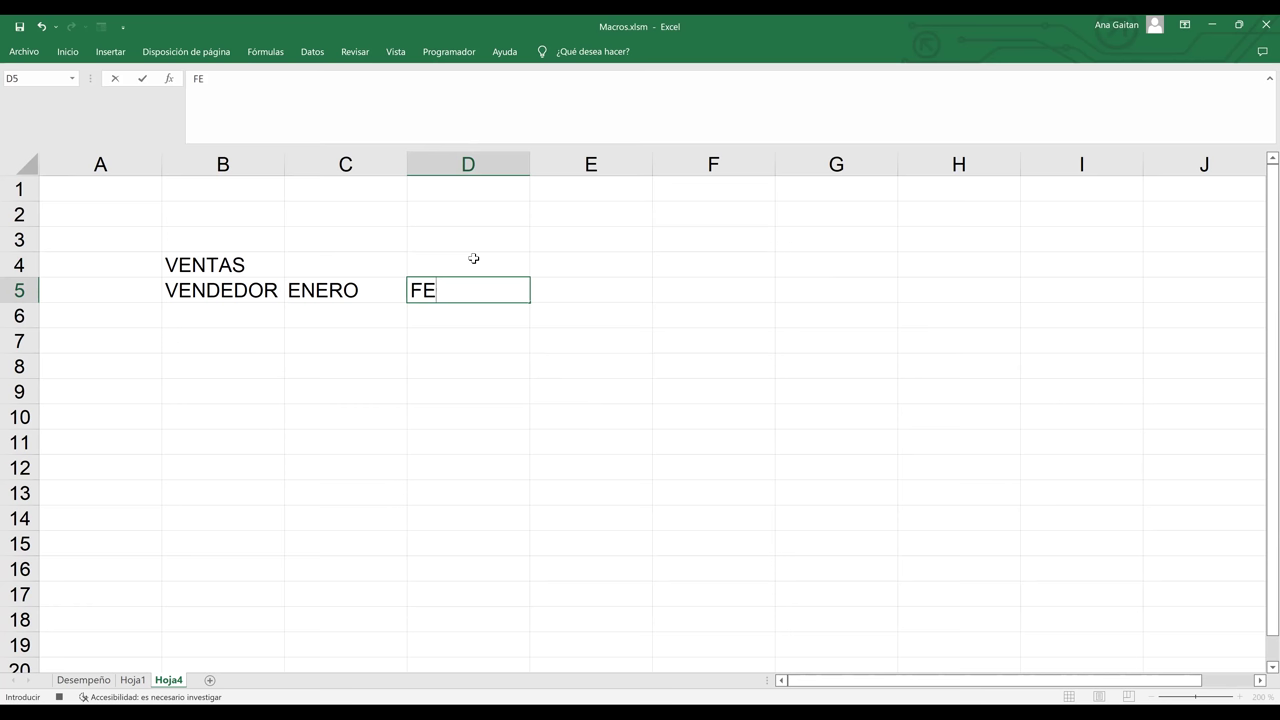
text(BRERO)
key(Tab)
text(MARZO)
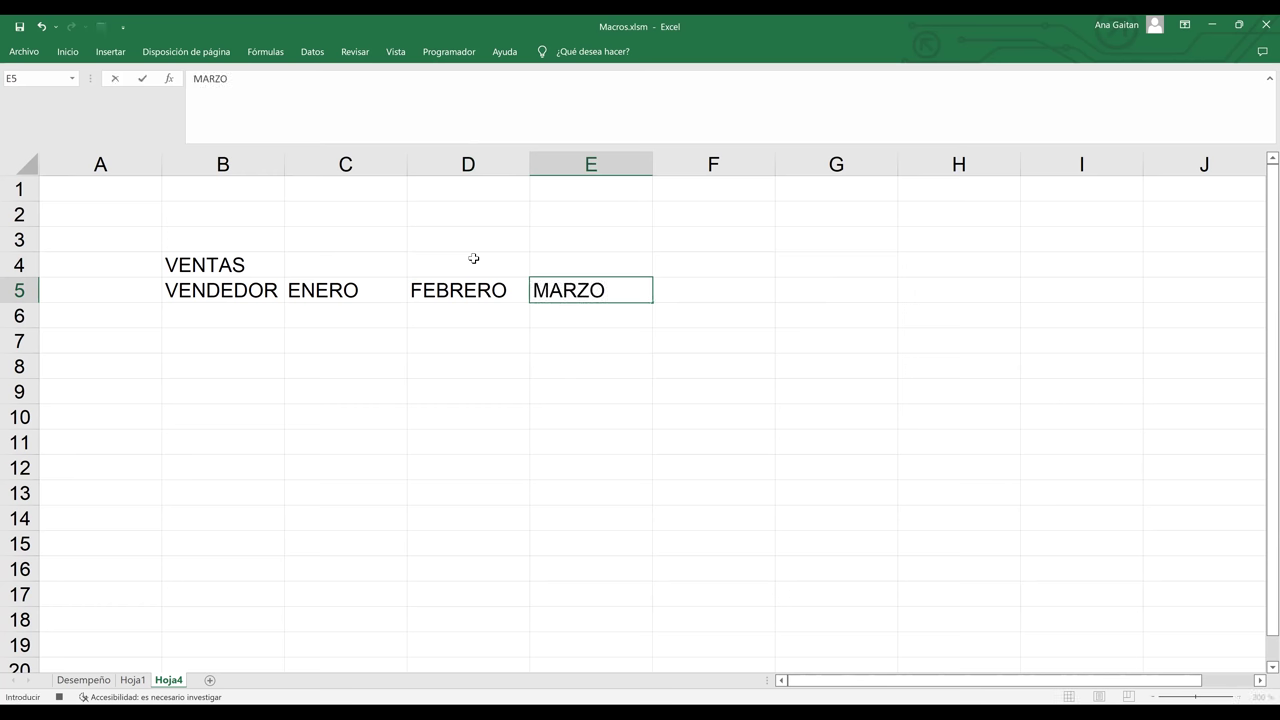
key(Return)
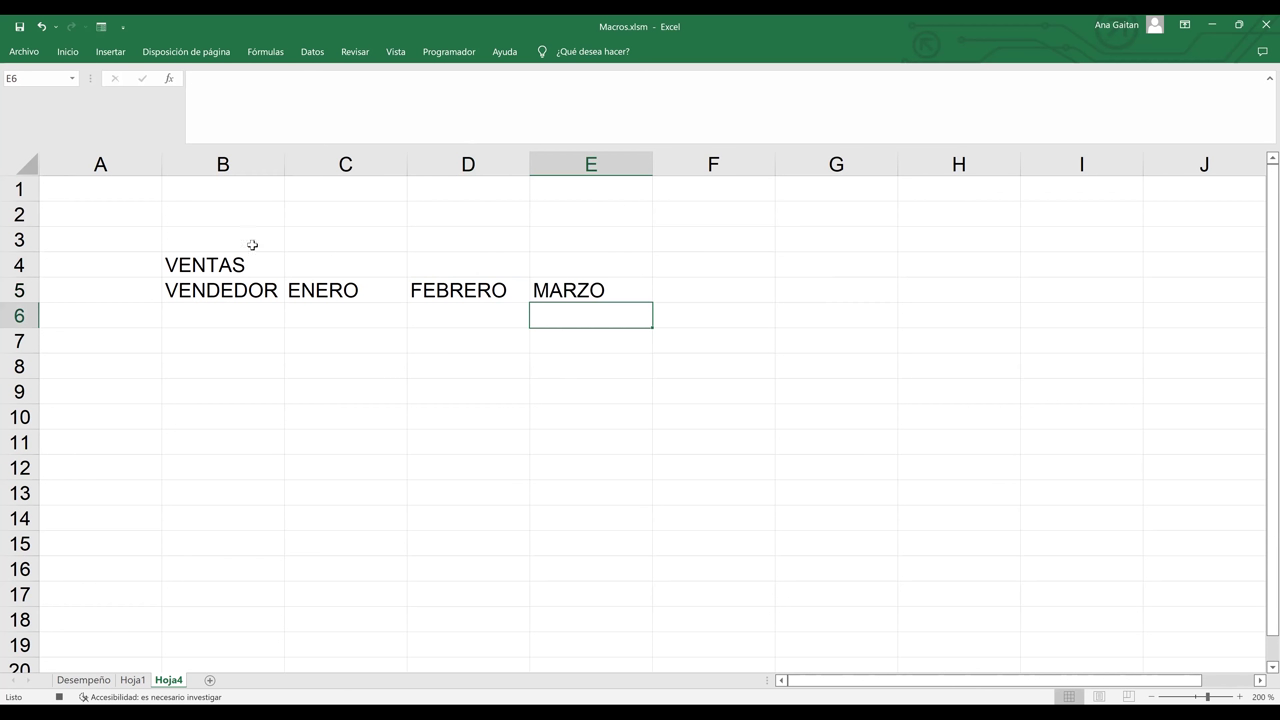
click(202, 290)
shift+click(620, 300)
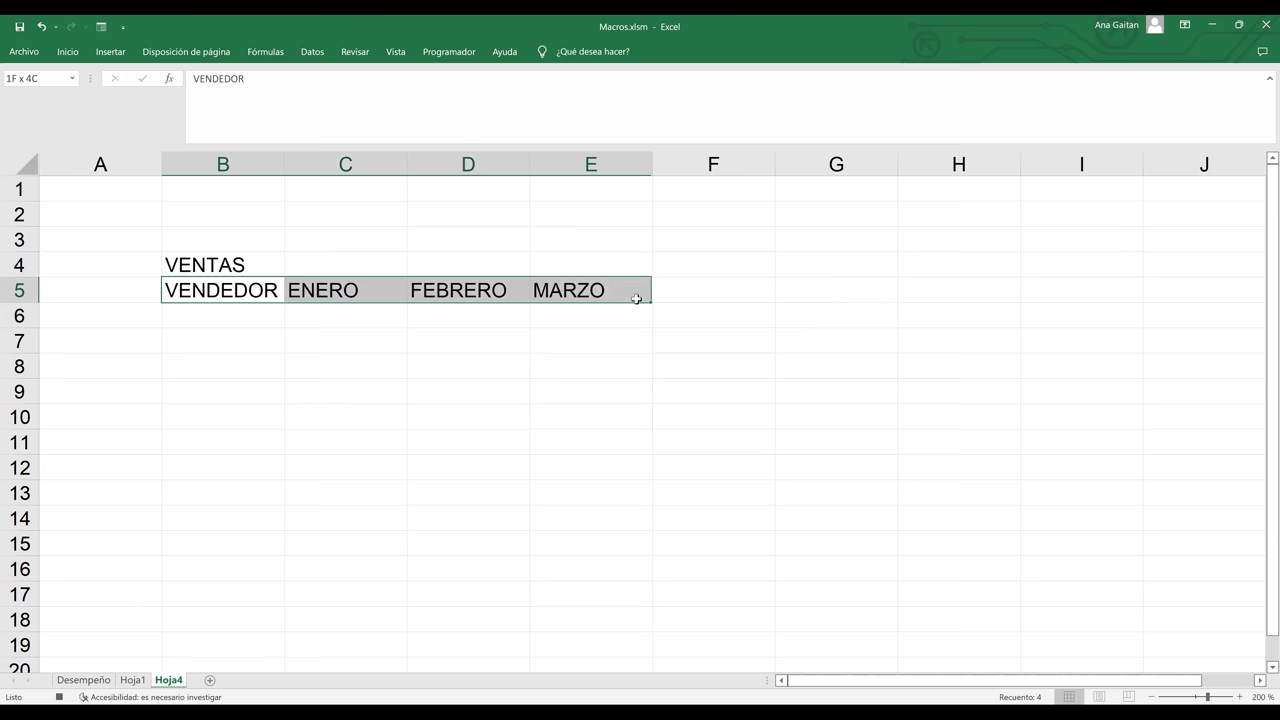
- Fill B5:E5 light green, then merge and centre VENTAS across B4:E4 with a green fill
click(70, 53)
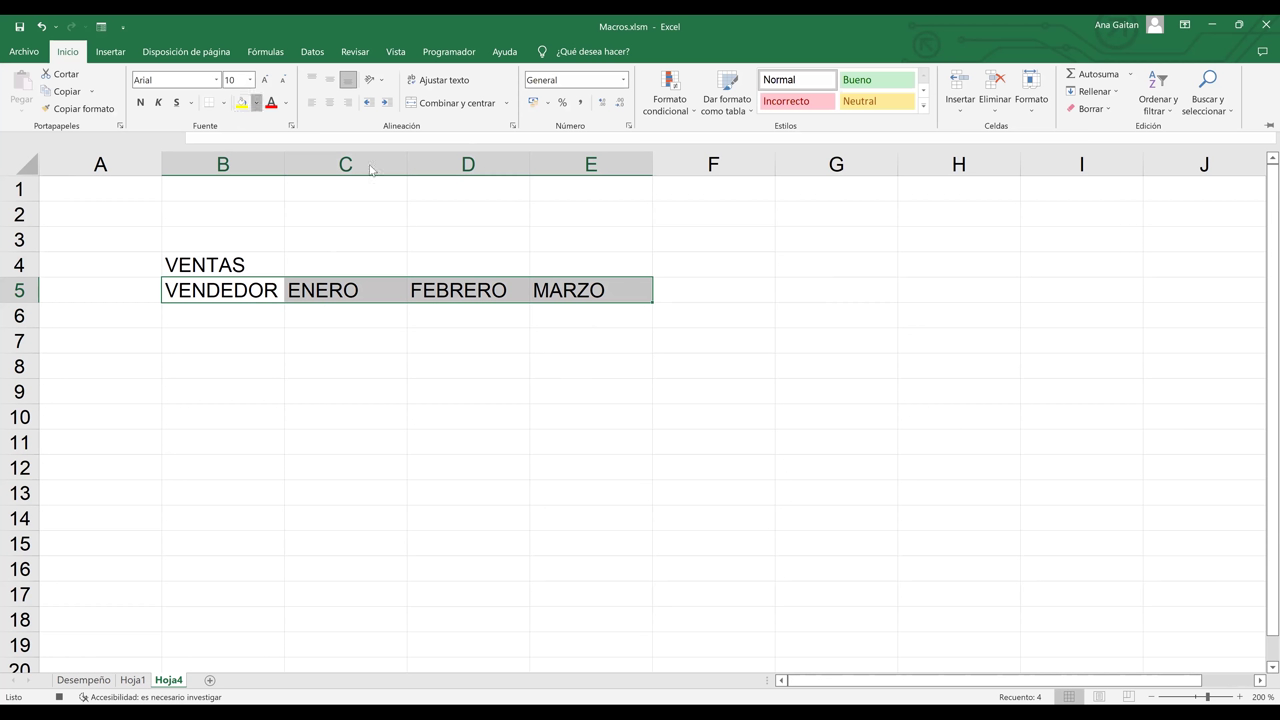
click(257, 103)
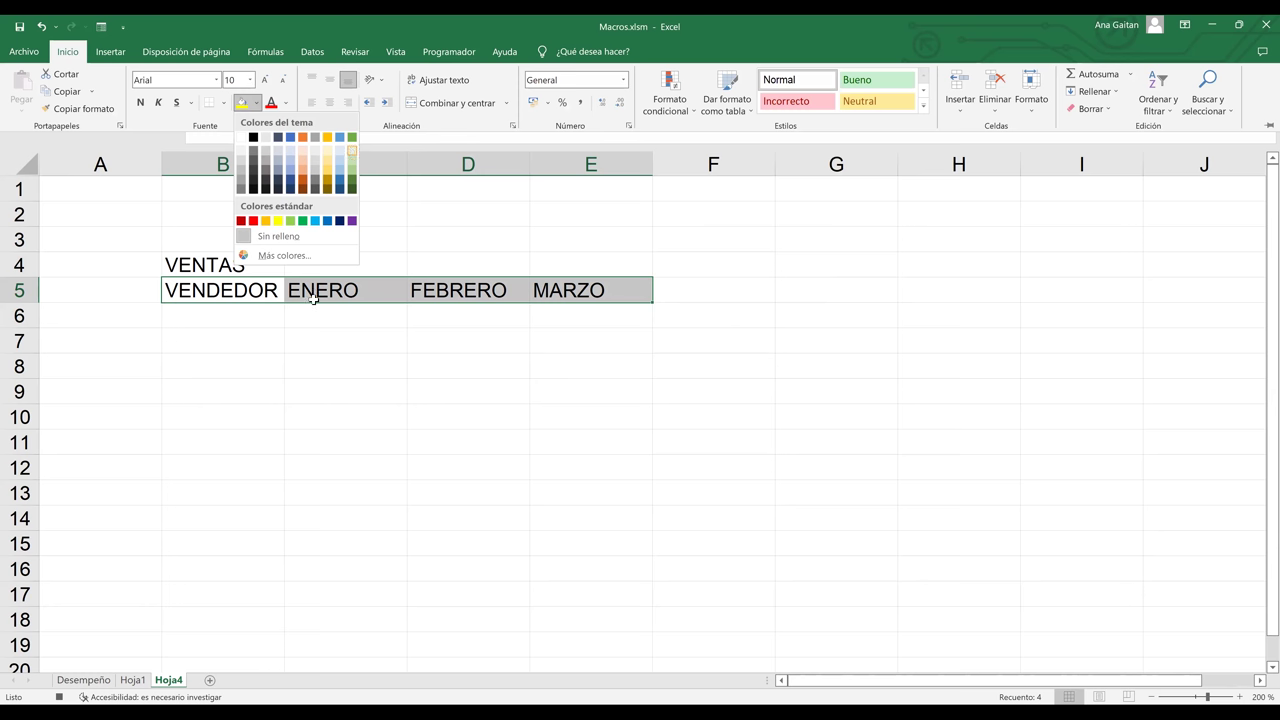
drag(264, 265, 554, 257)
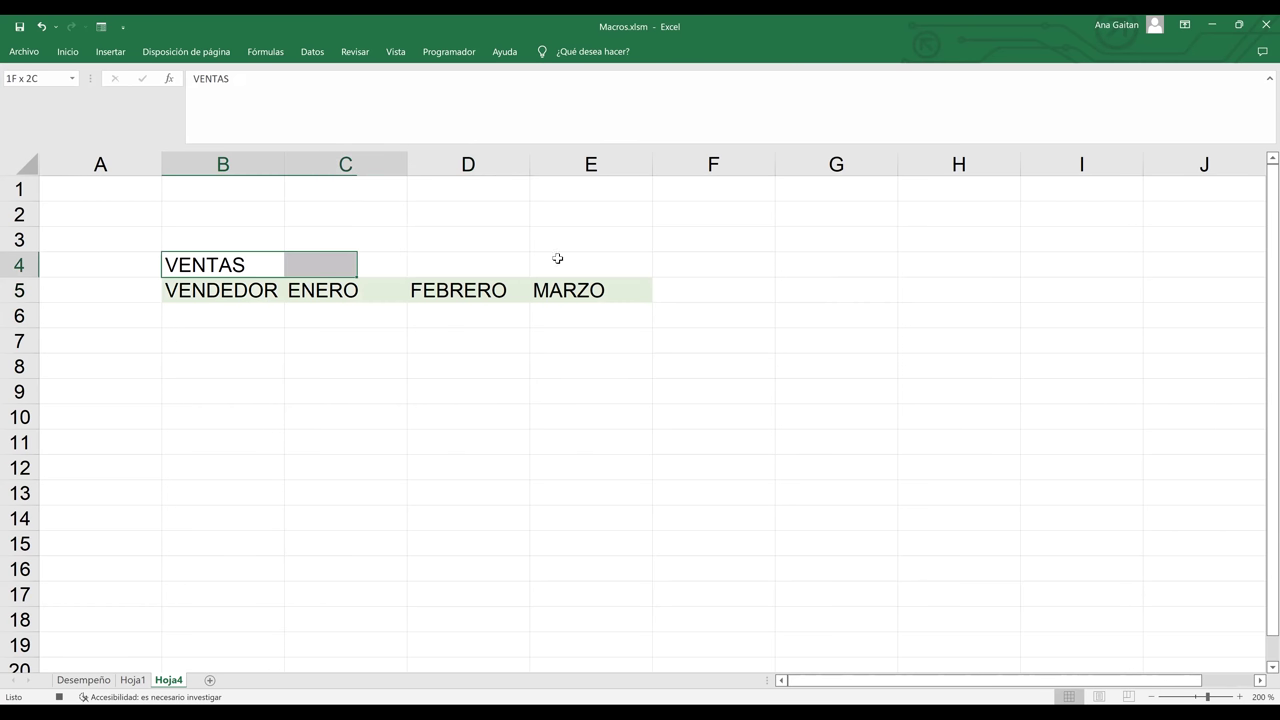
click(67, 51)
click(467, 103)
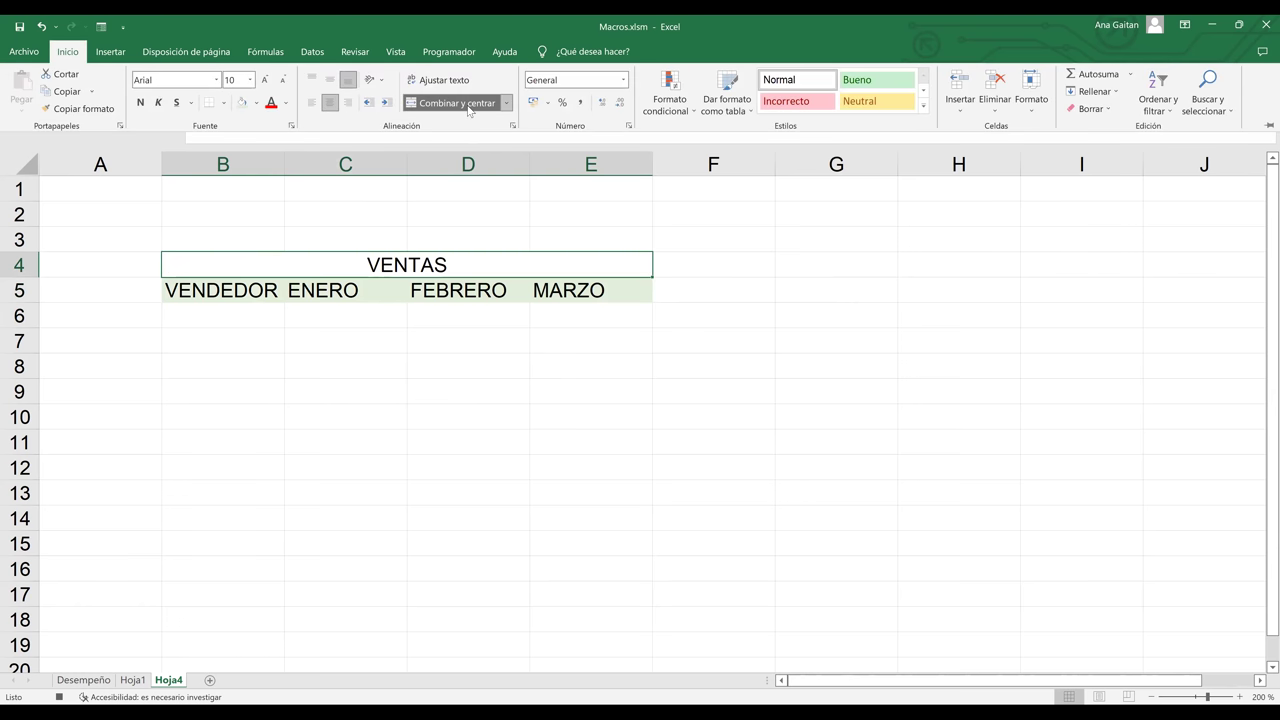
click(256, 102)
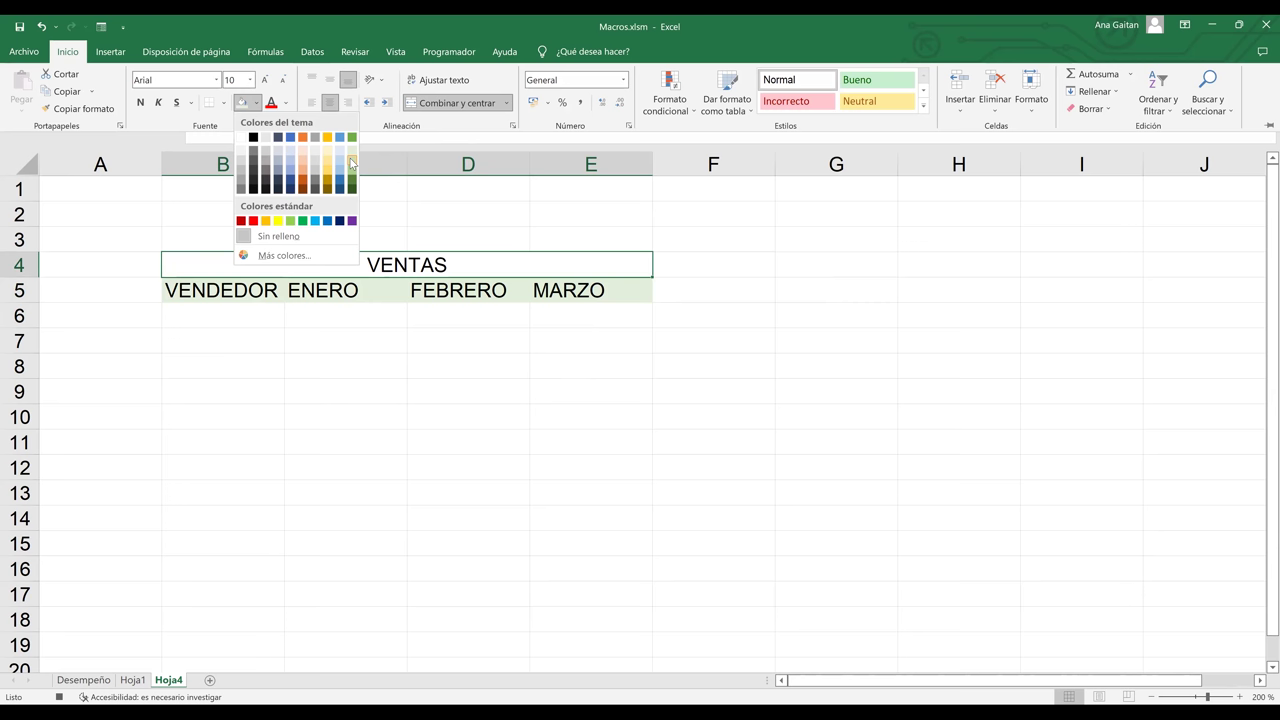
click(205, 272)
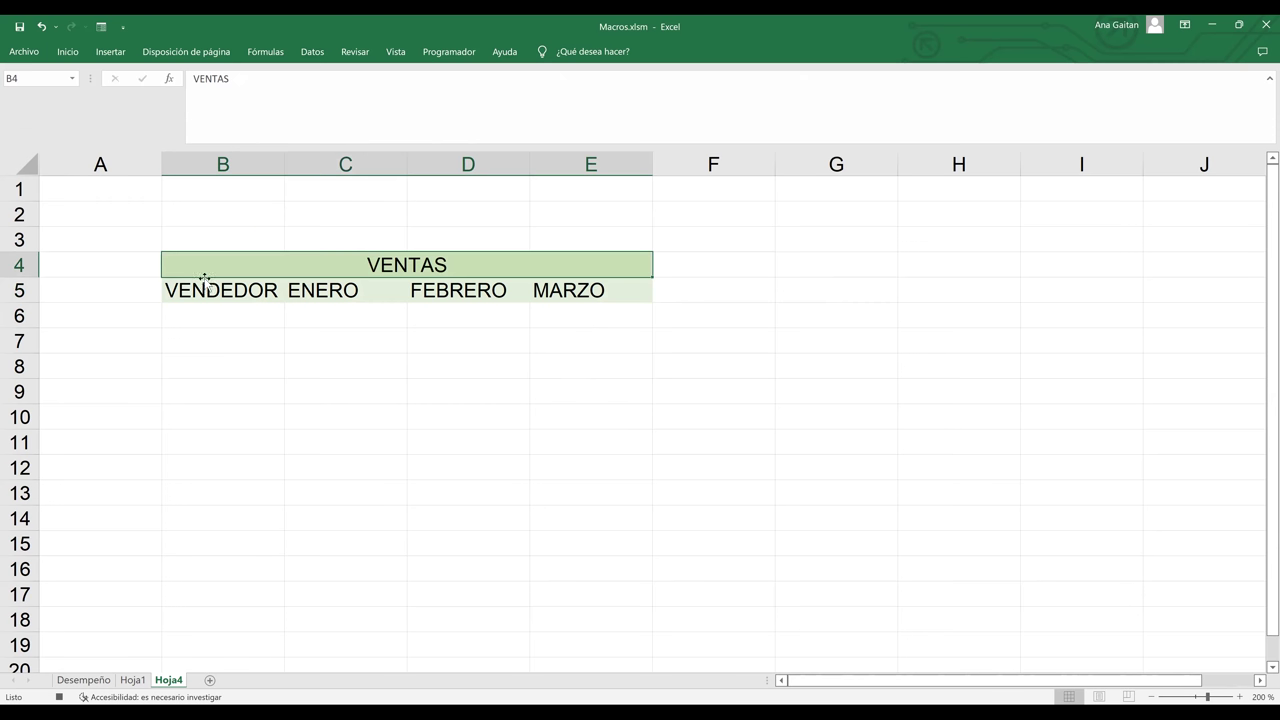
key(shift+Down)
key(shift+Down)
key(shift+Down)
key(shift+Down)
key(shift+Down)
key(shift+Down)
key(shift+Down)
key(shift+Down)
key(shift+Down)
key(shift+Down)
key(shift+Down)
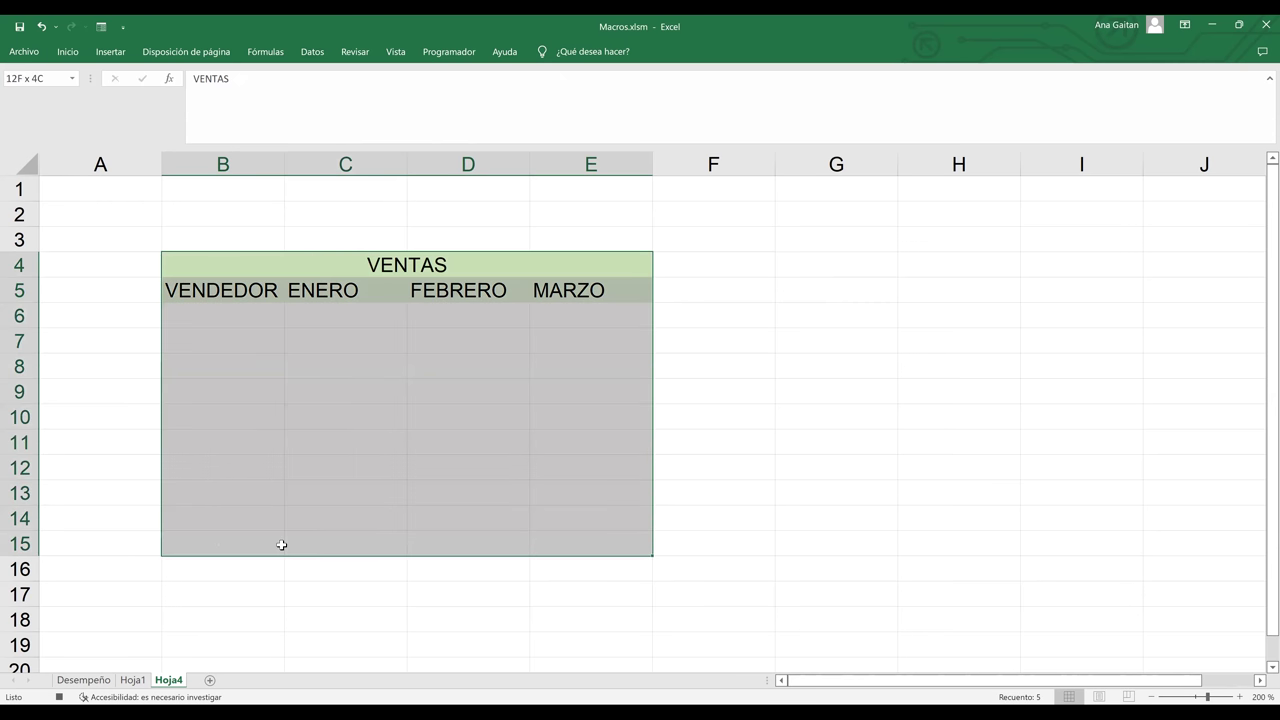
- Apply Todos los bordes to B4:E15 so every table cell is bordered, then deselect
click(68, 55)
click(223, 103)
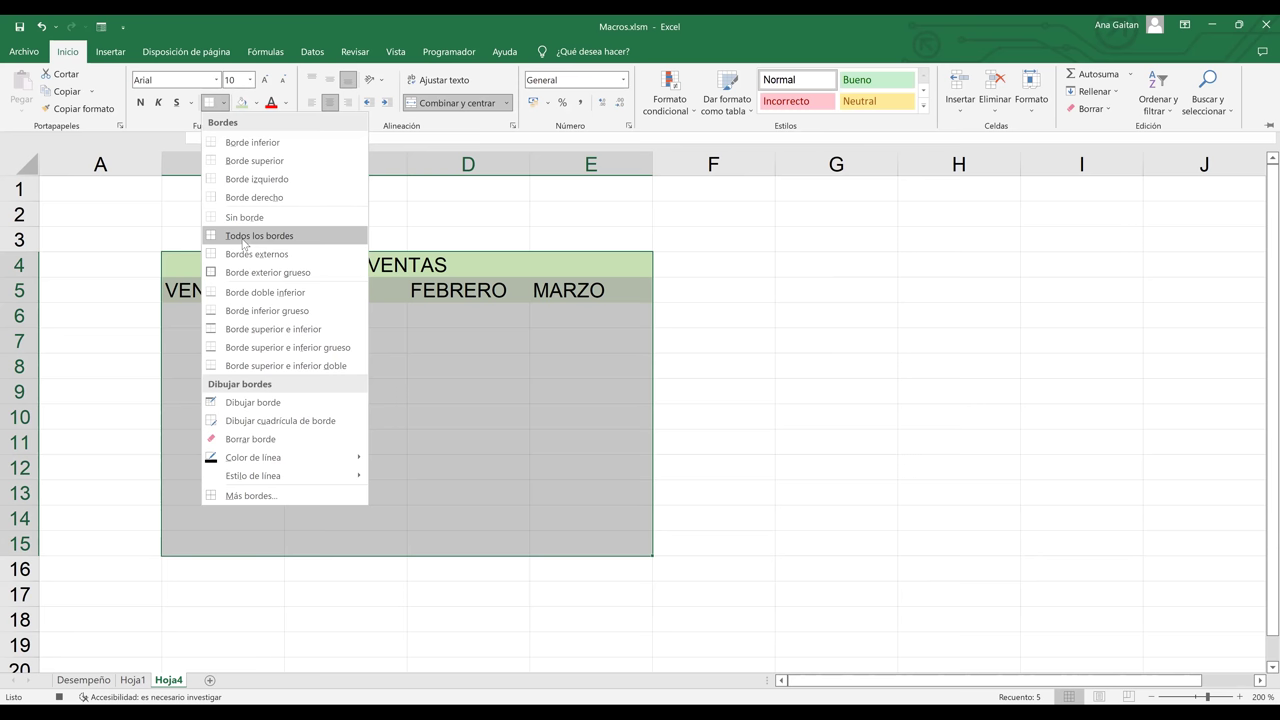
click(243, 238)
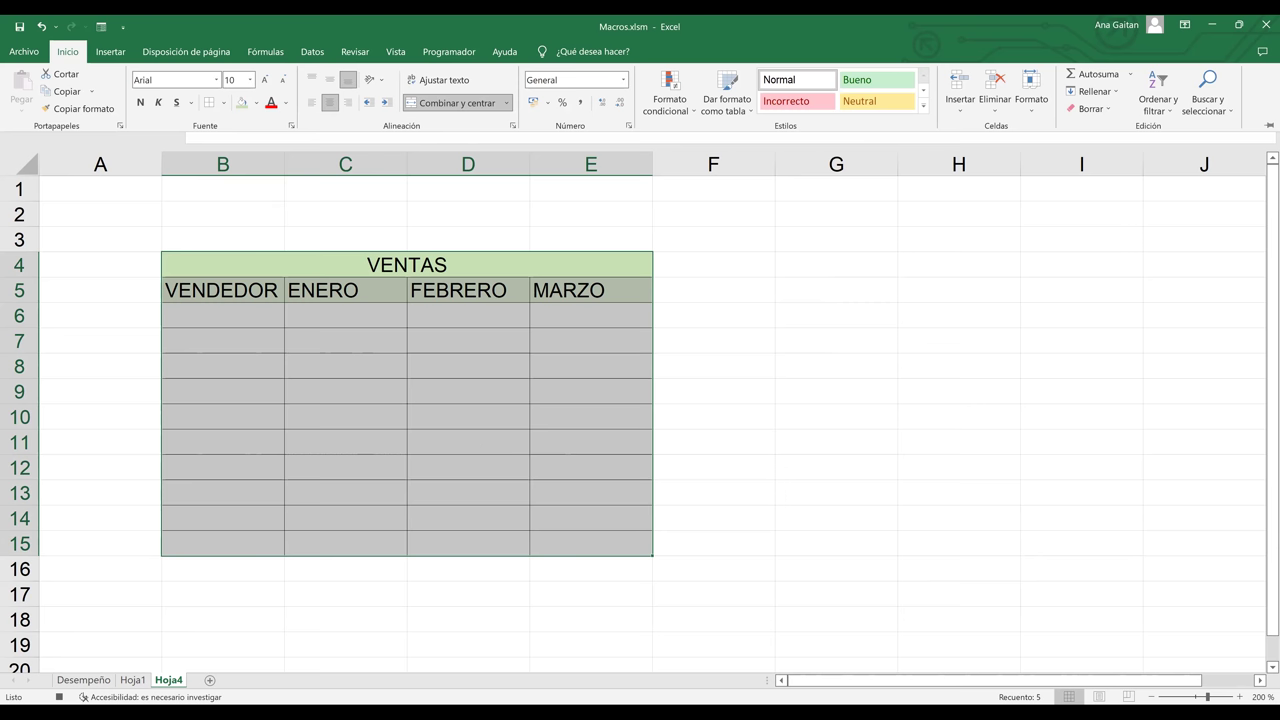
key(ctrl+F1)
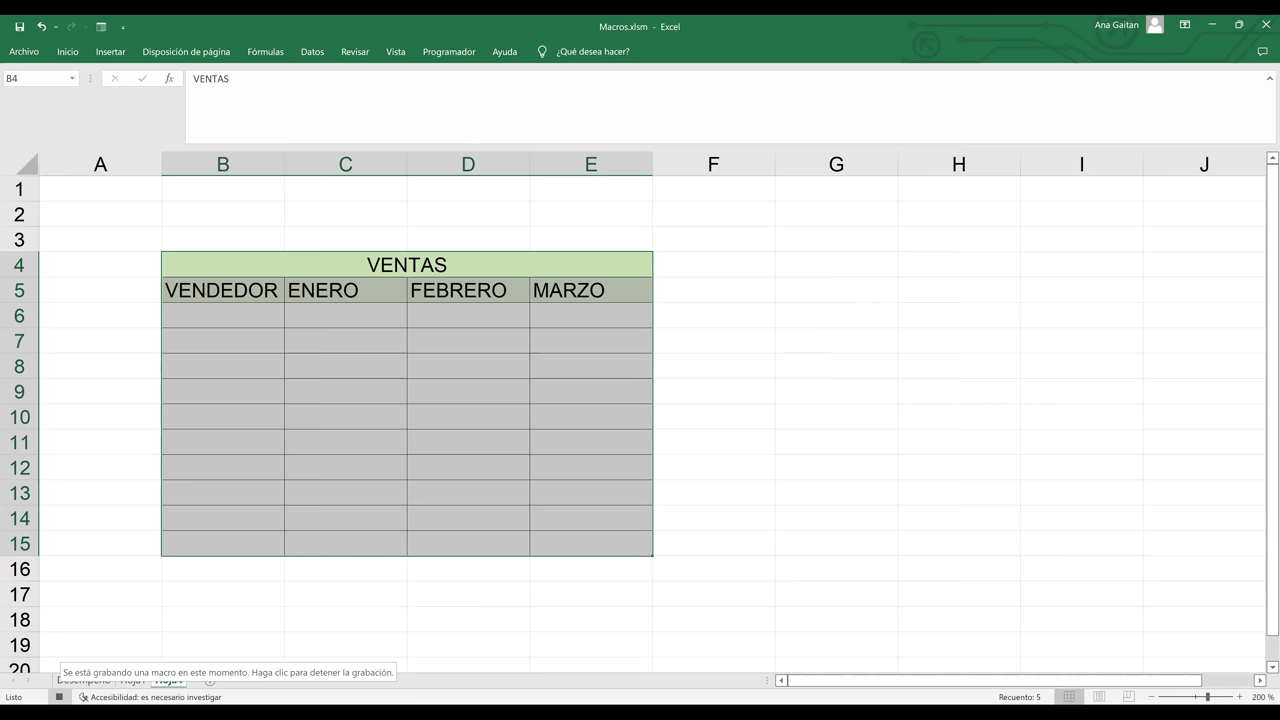
click(620, 263)
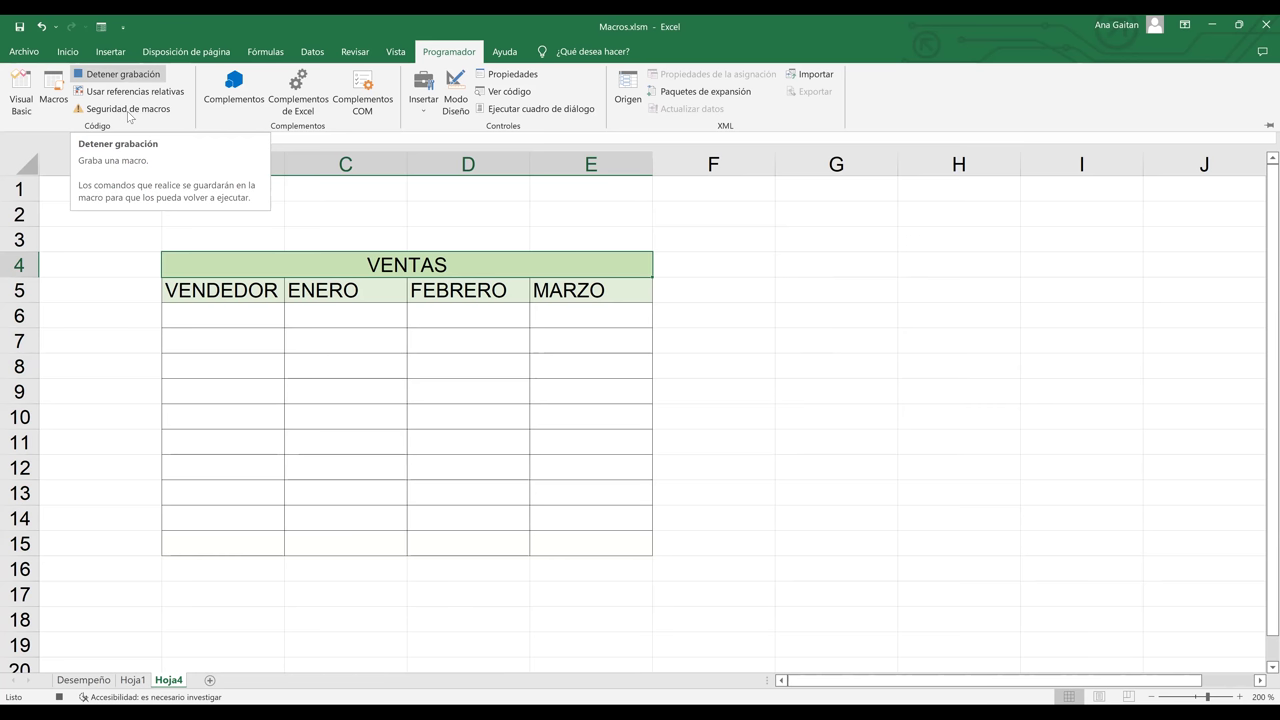
- Select the entire Hoja4 sheet and apply Borrar todo to remove all content and formatting
click(25, 165)
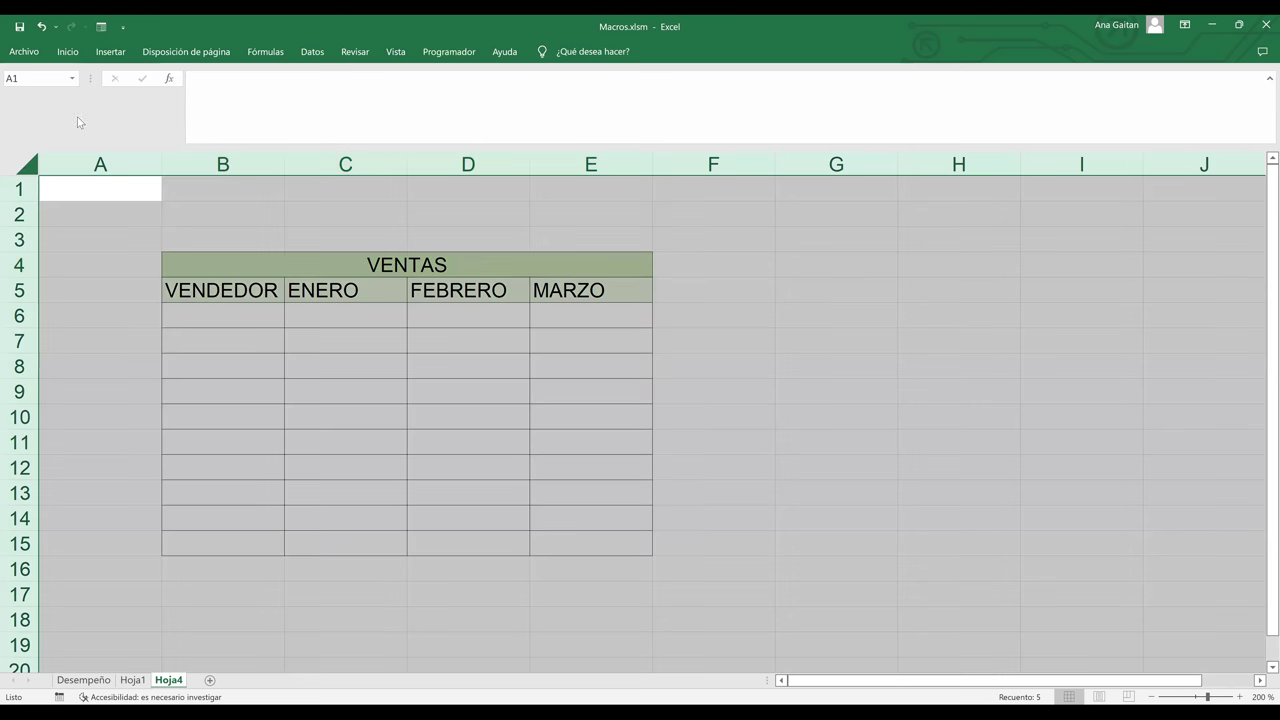
click(67, 52)
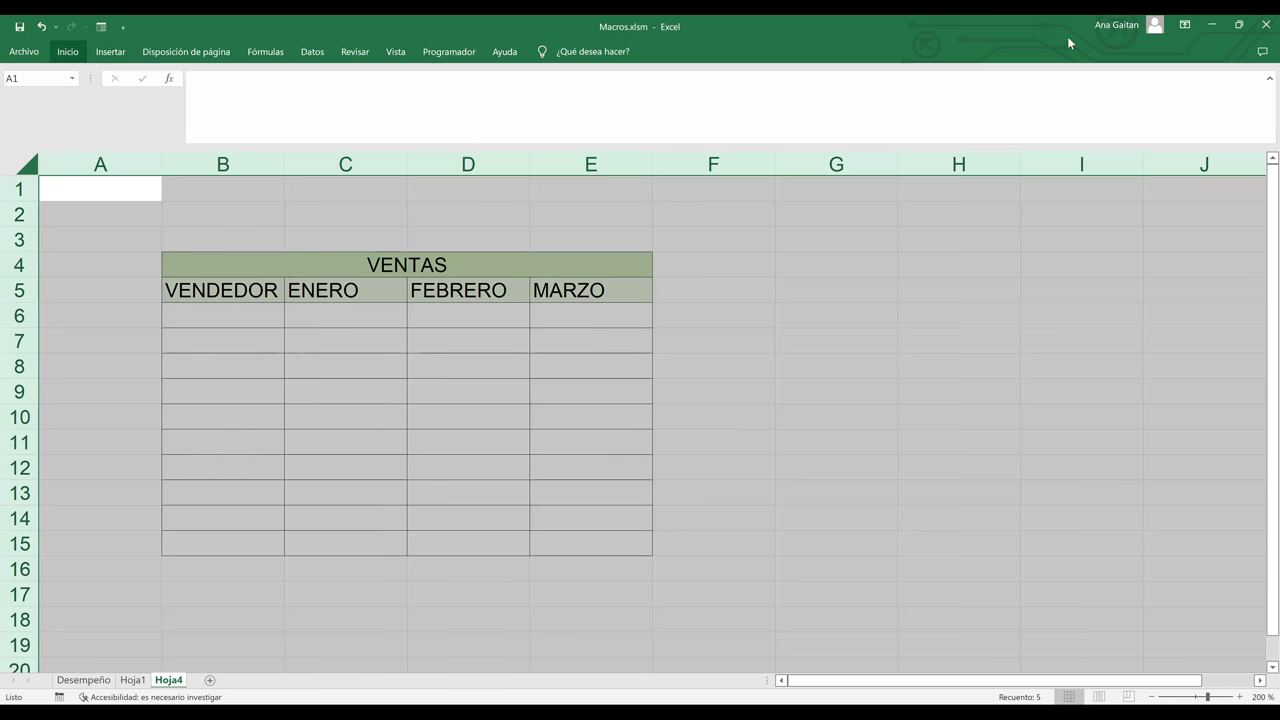
click(1092, 109)
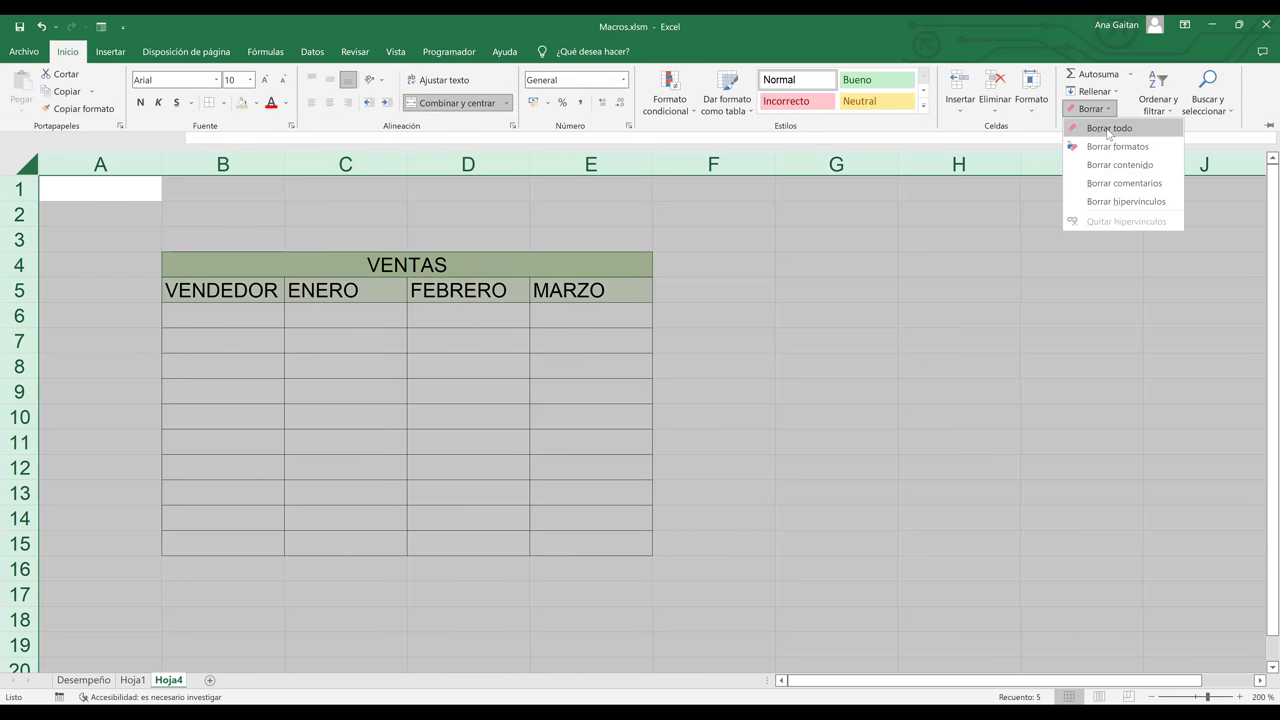
key(Return)
click(631, 484)
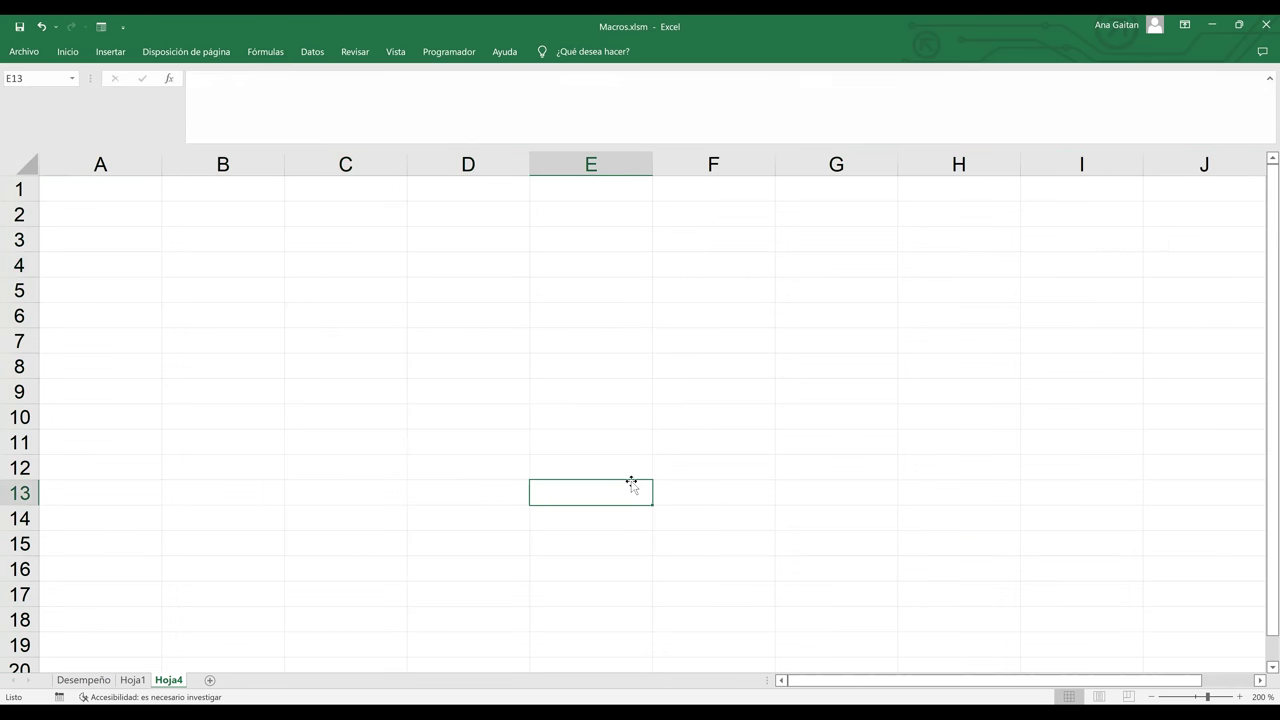
key(alt+p)
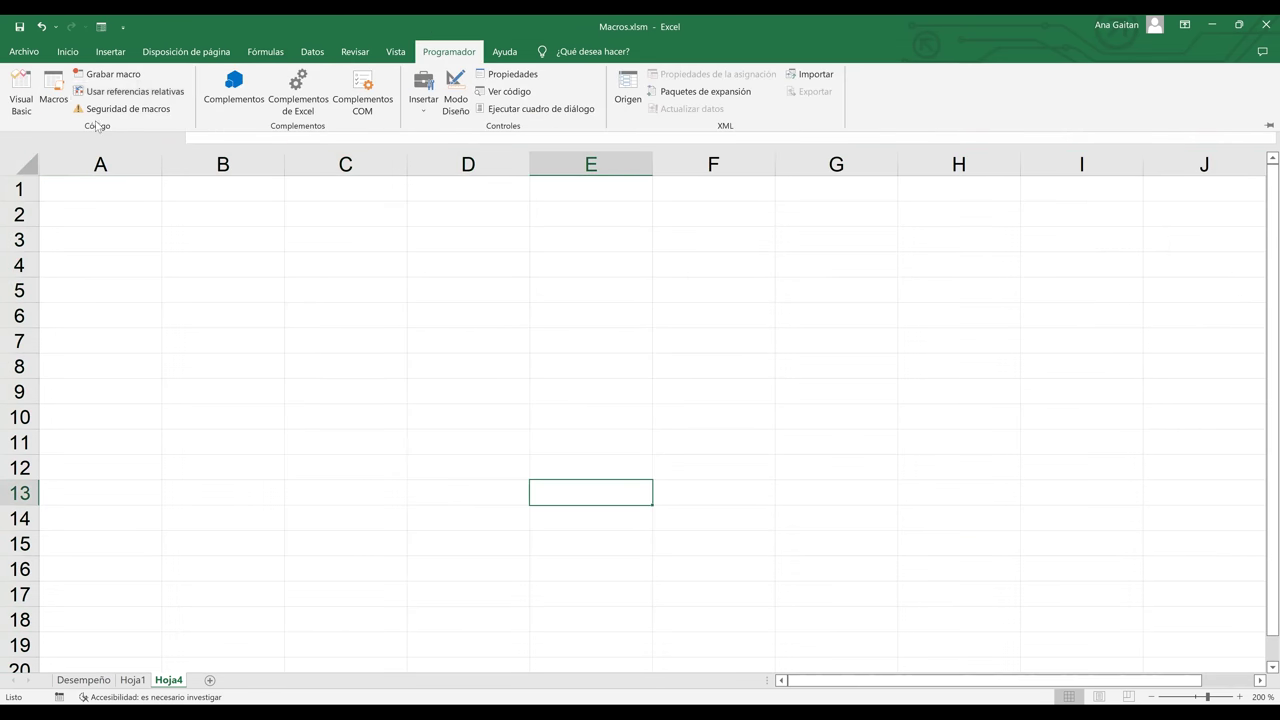
- Run the CREARTABLA macro from the Alt+F8 macro list to rebuild the bordered sales table
click(62, 108)
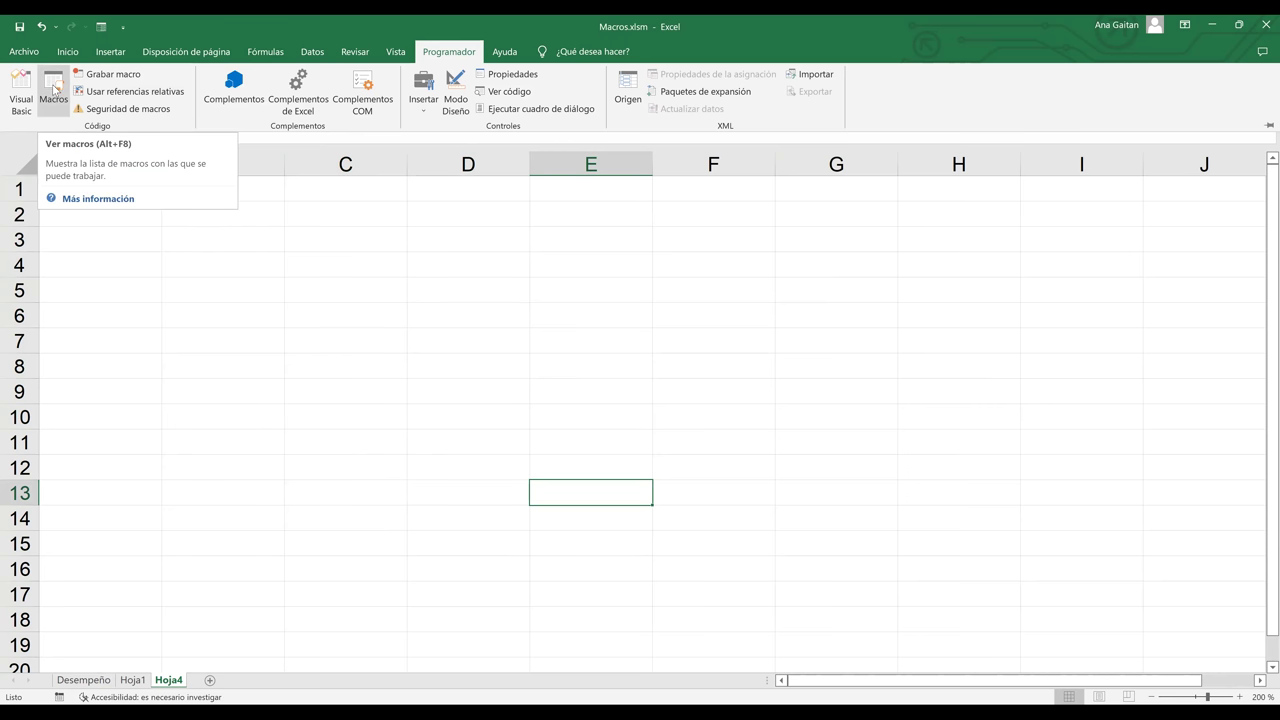
key(alt+F8)
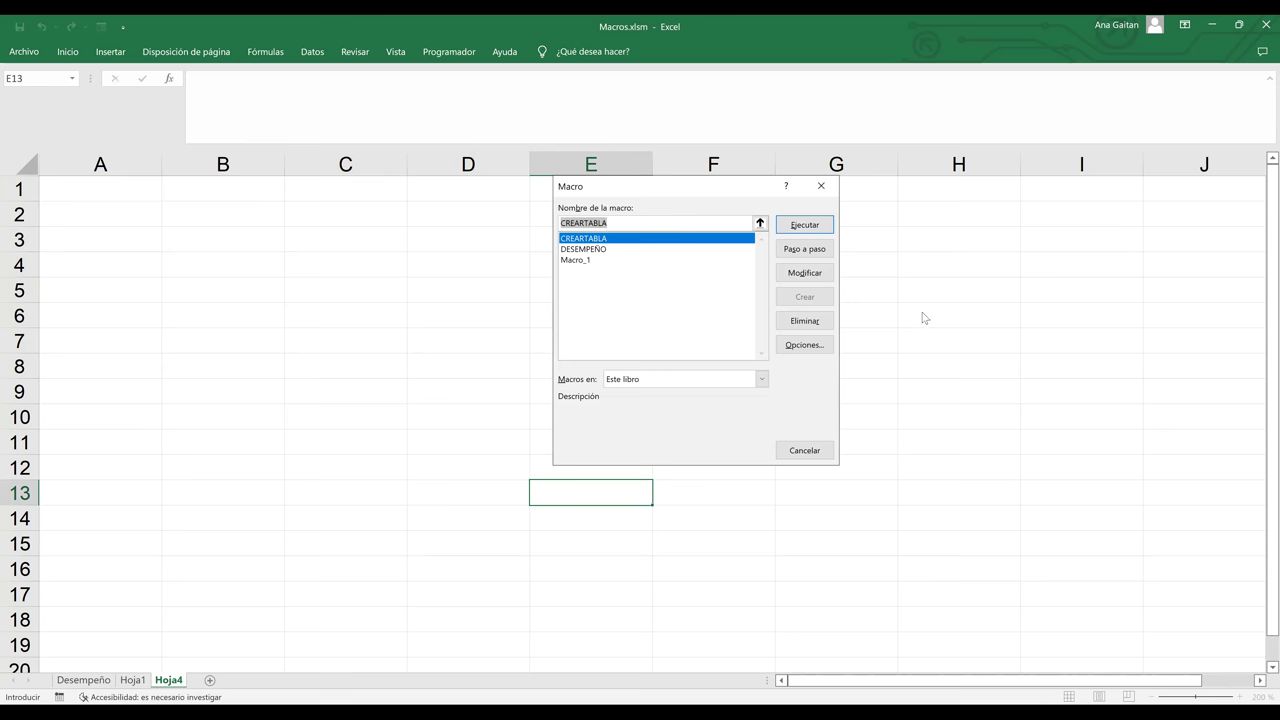
drag(688, 193, 1024, 251)
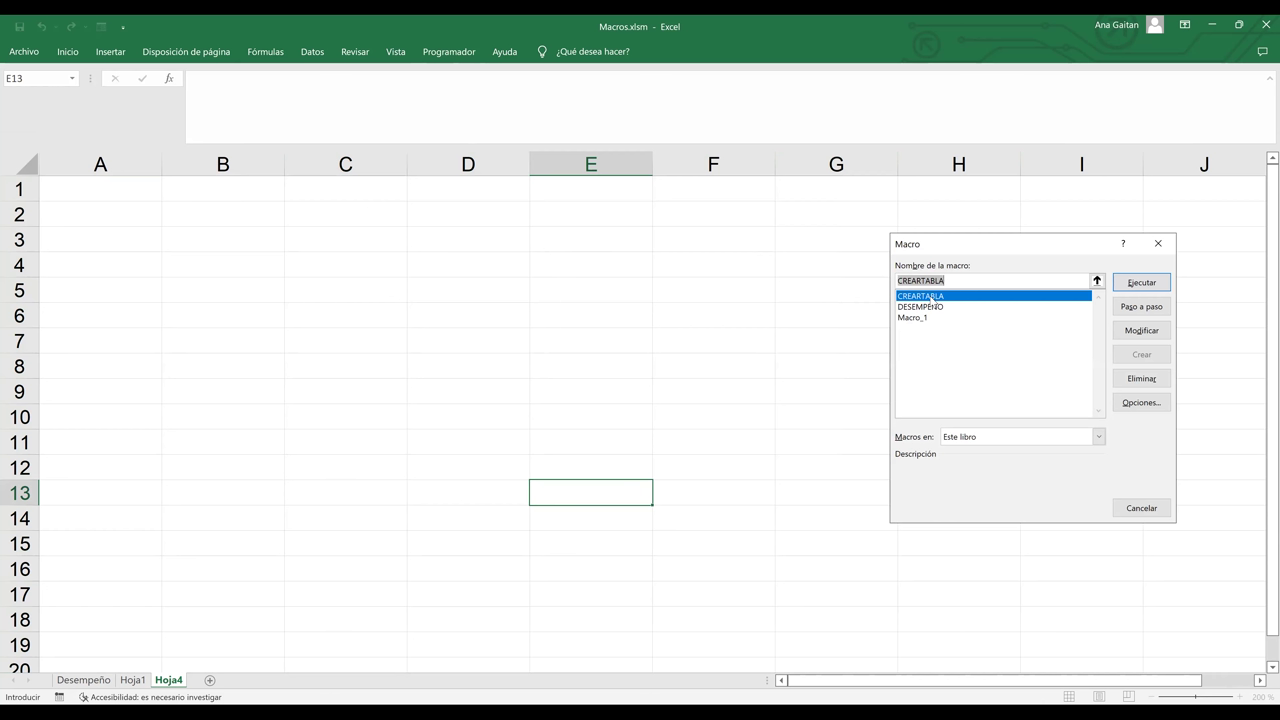
click(932, 297)
click(1143, 284)
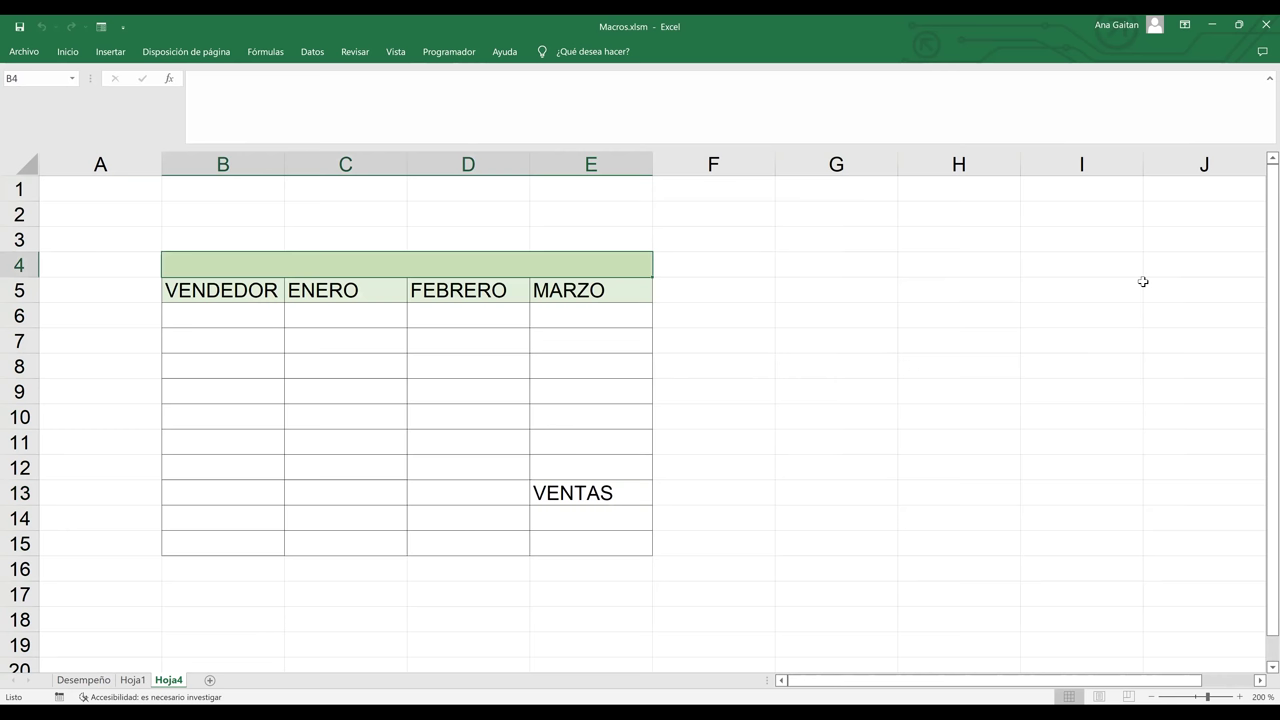
click(545, 510)
click(570, 492)
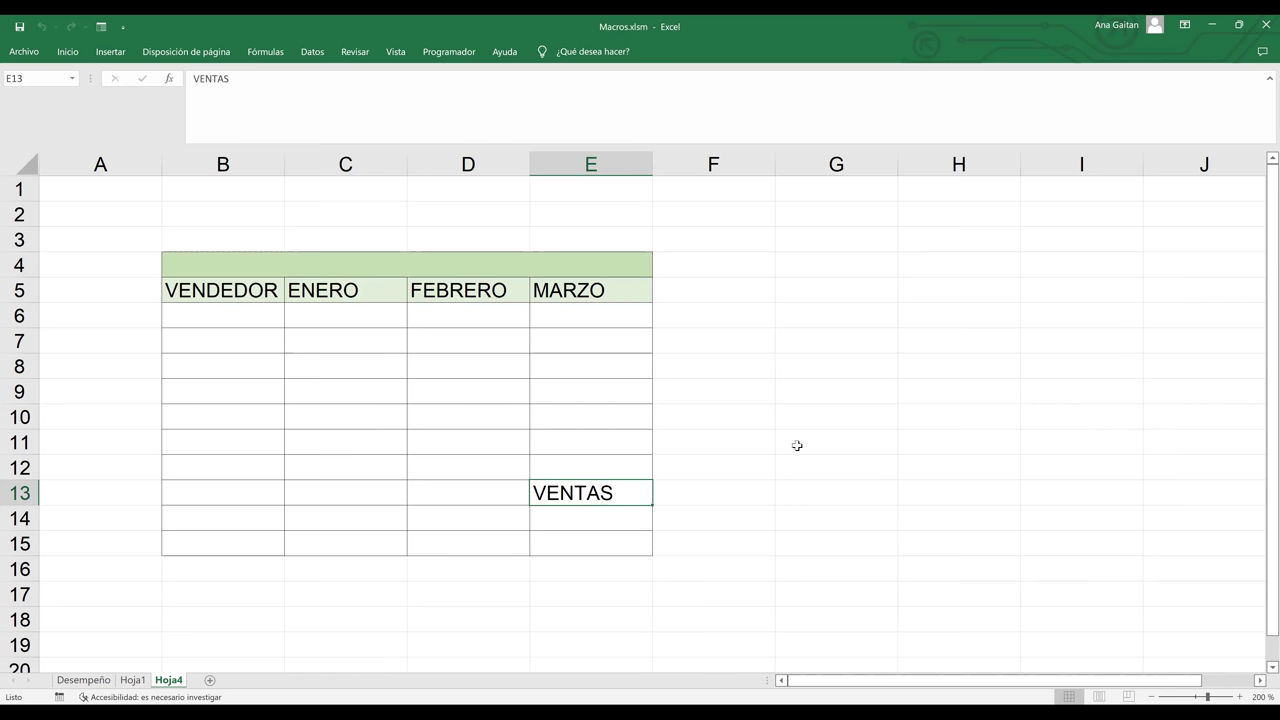
click(579, 476)
click(579, 492)
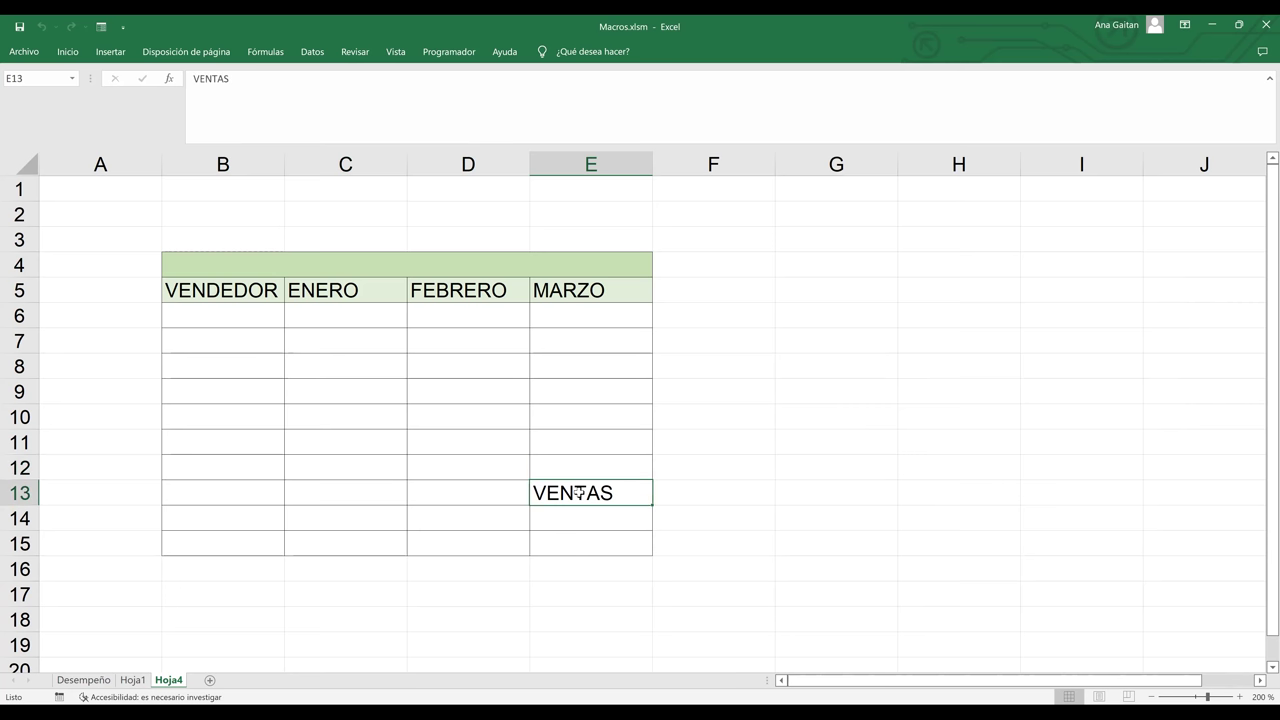
click(248, 259)
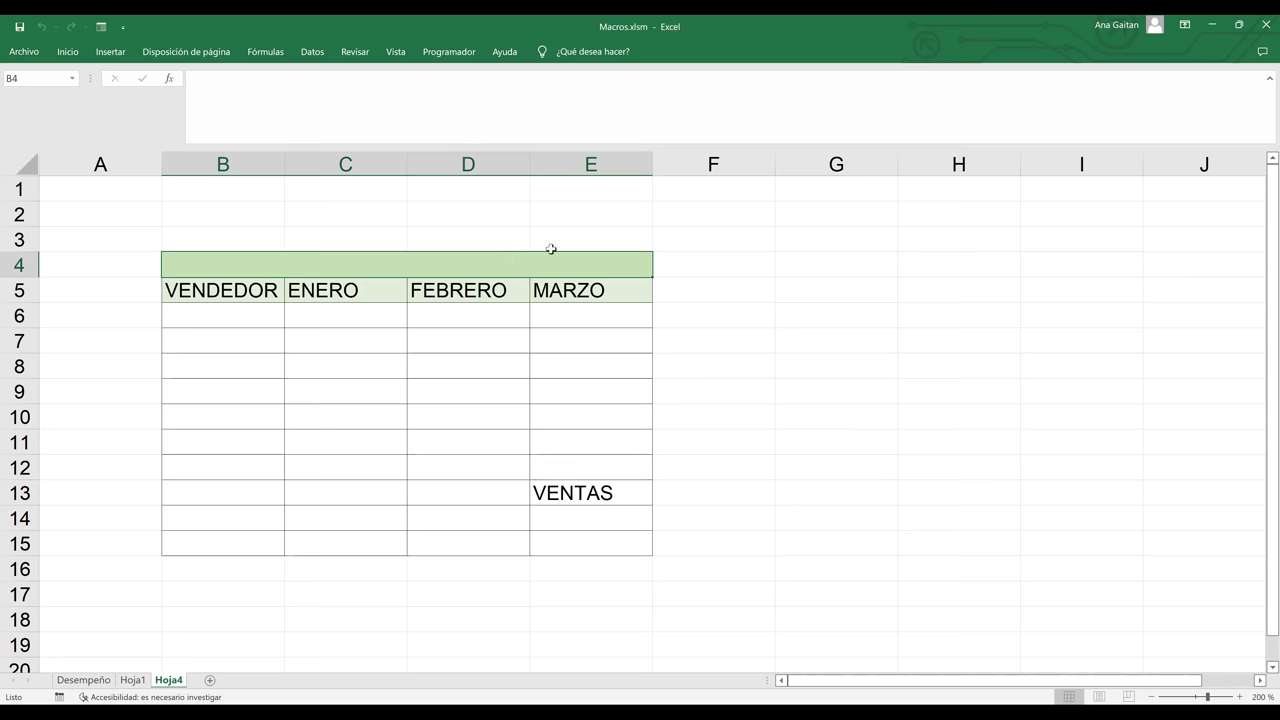
click(717, 419)
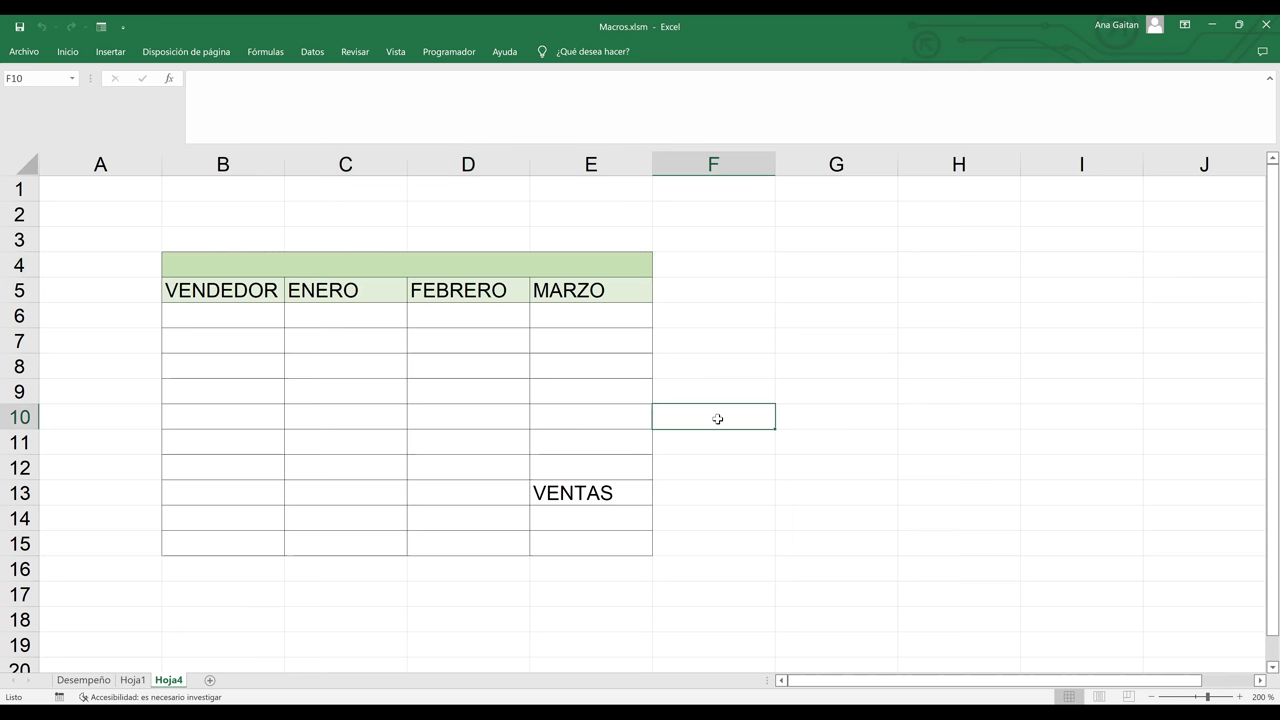
click(606, 492)
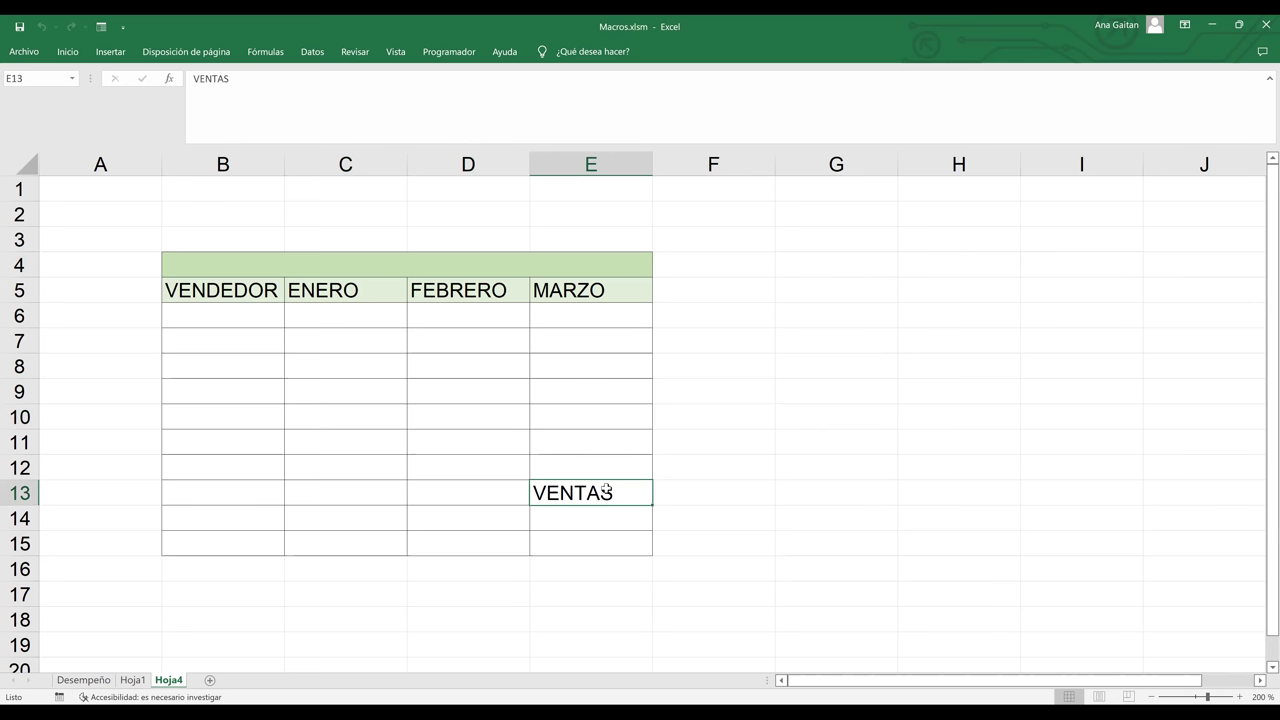
click(273, 239)
drag(254, 238, 583, 240)
click(583, 240)
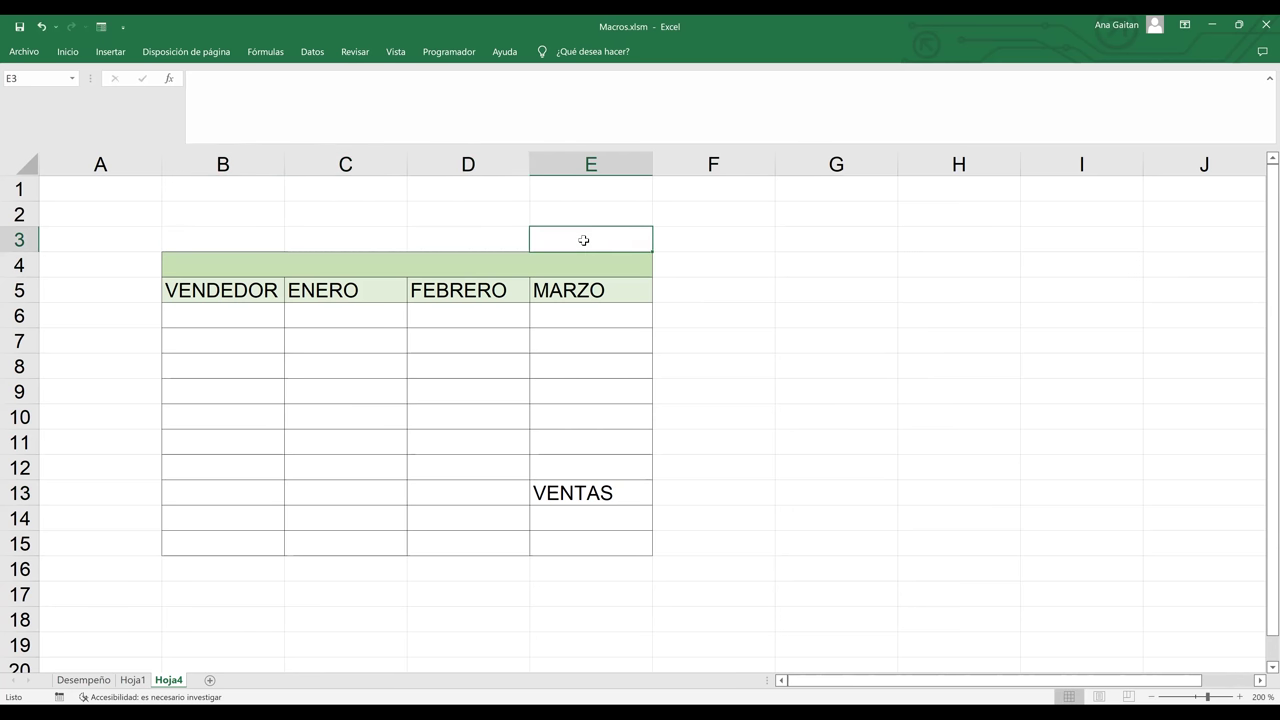
key(Left)
key(Home)
key(Right)
key(Right)
key(Right)
key(Right)
key(Right)
key(Left)
key(Left)
key(Home)
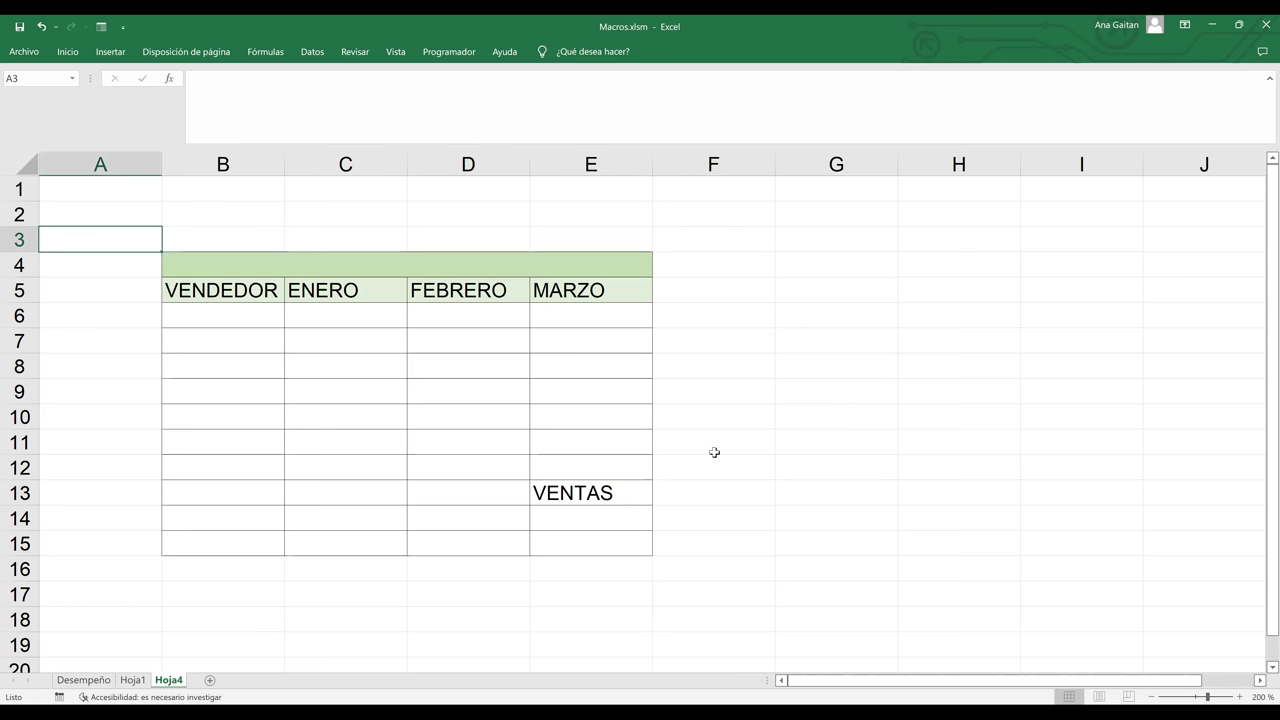
click(617, 492)
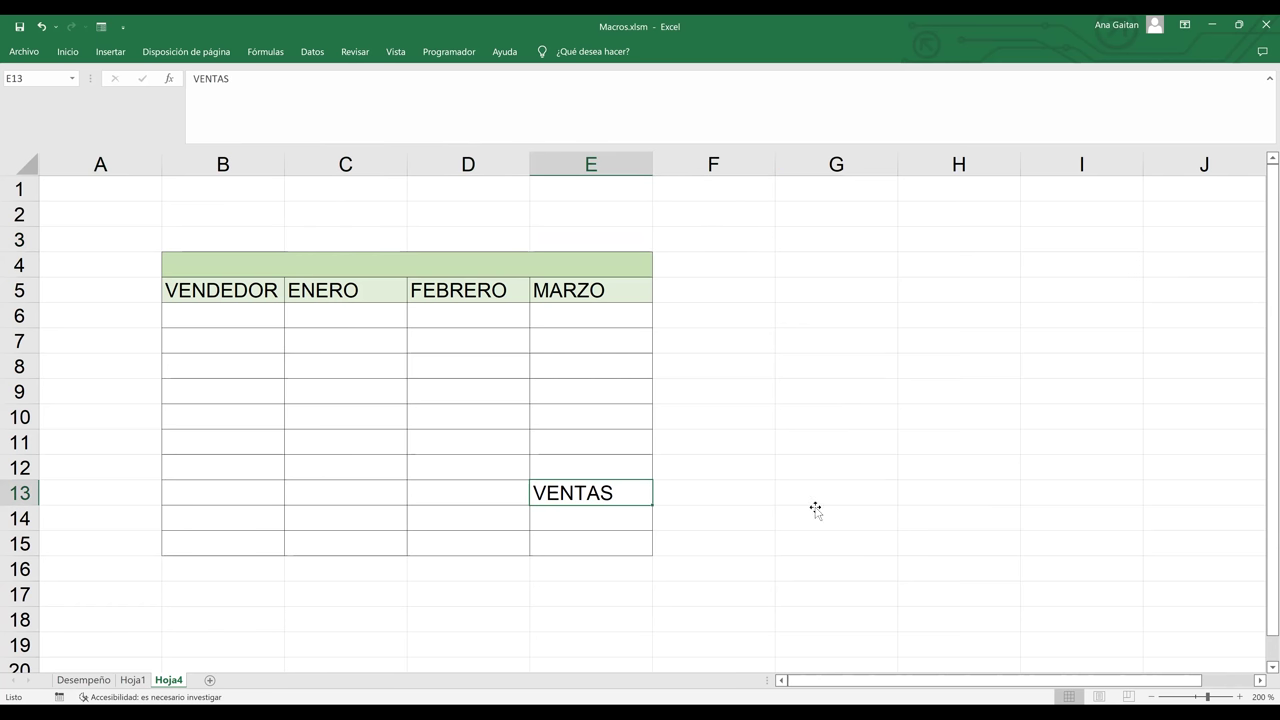
click(815, 509)
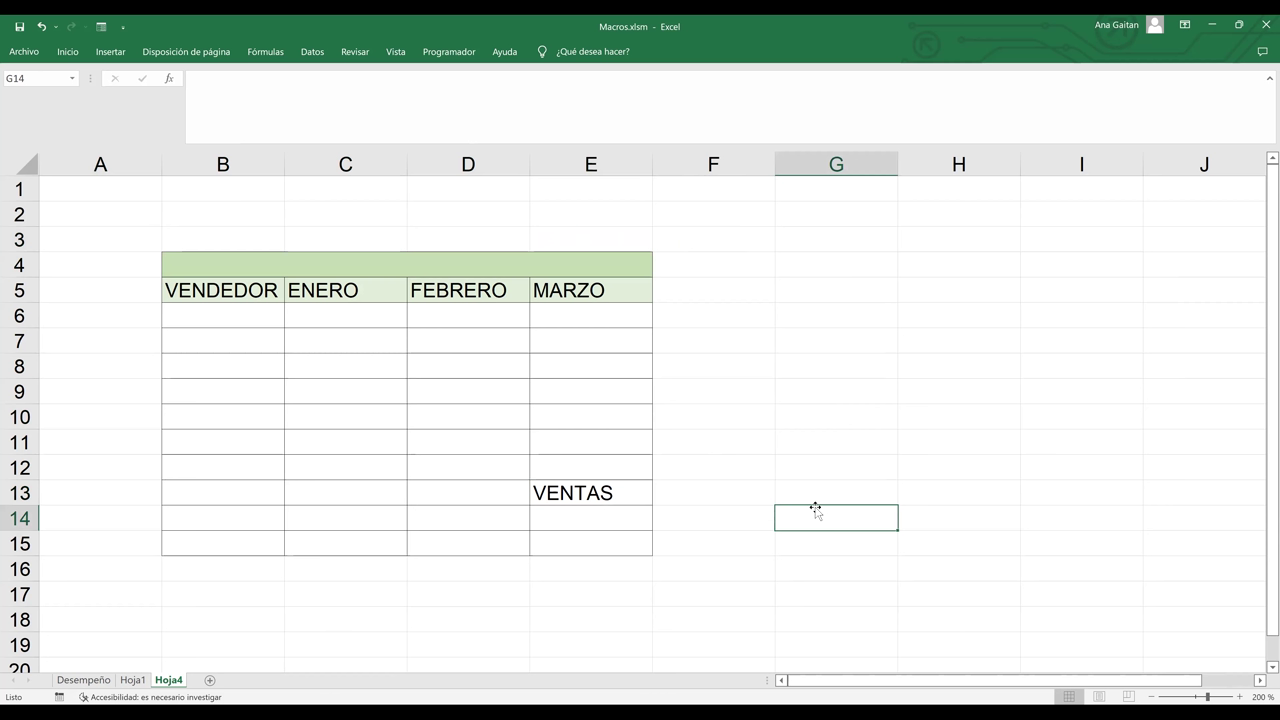
click(84, 681)
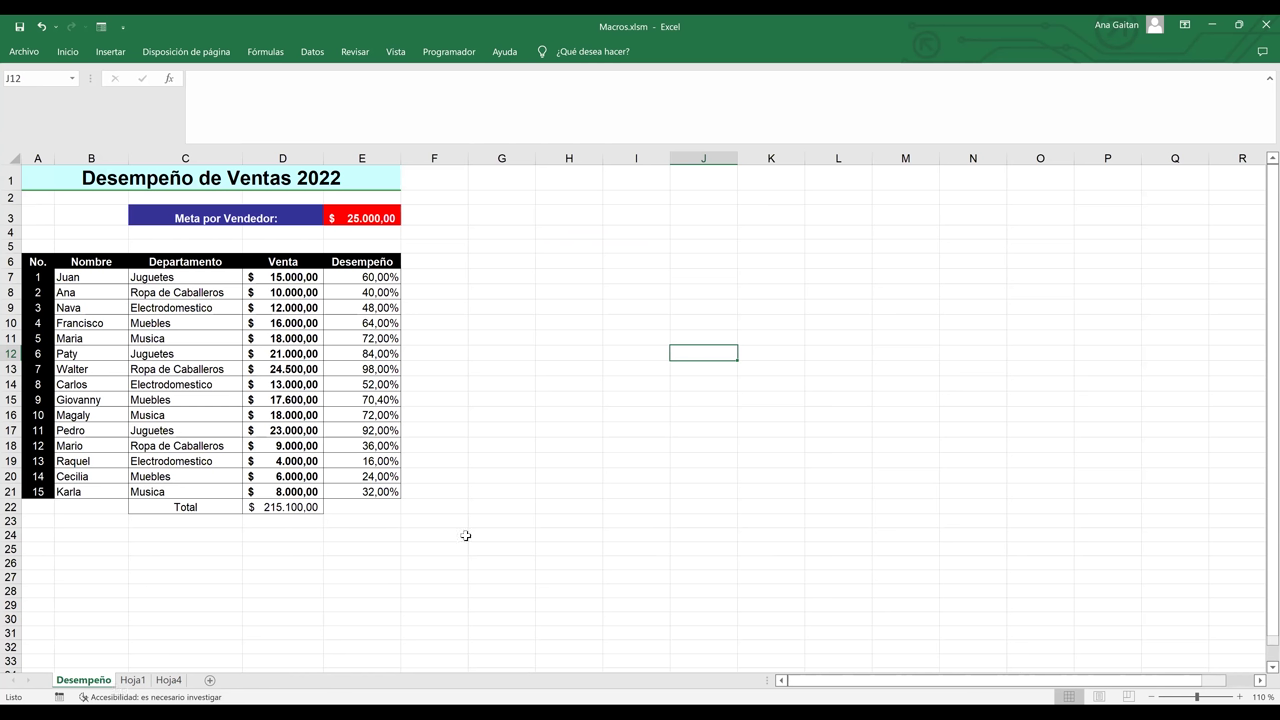
key(ctrl+Page_Down)
click(180, 682)
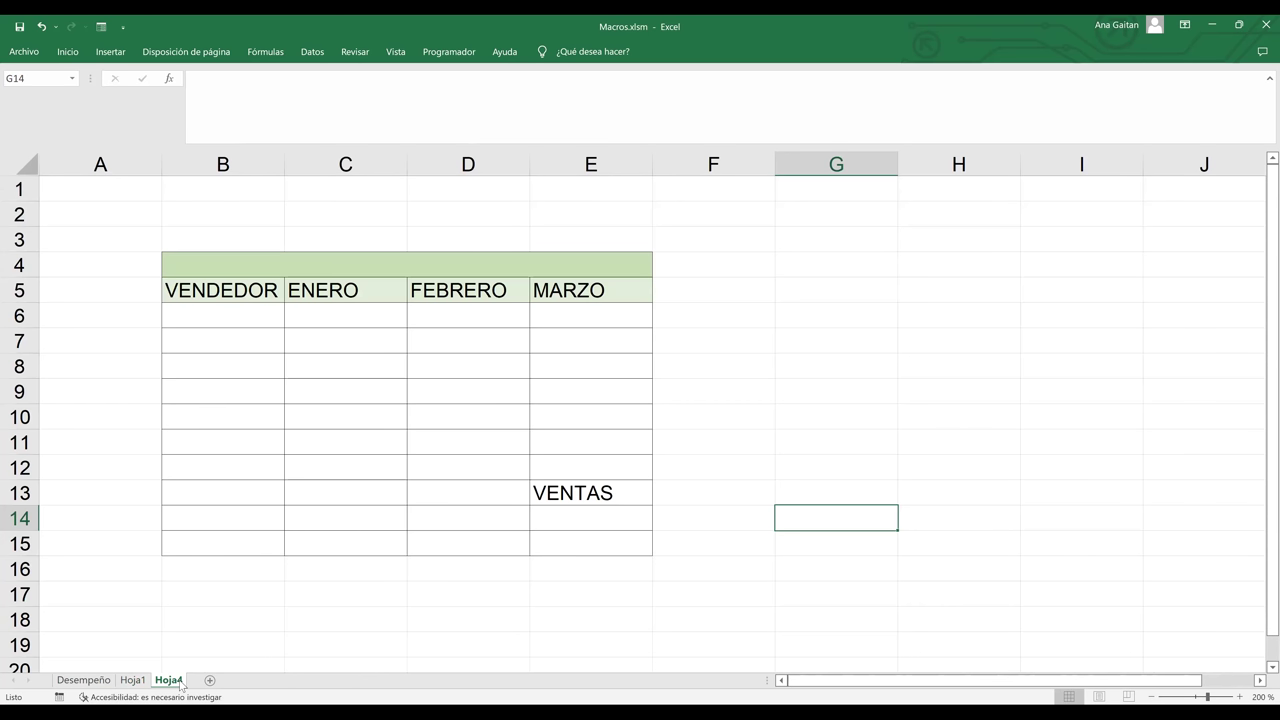
click(595, 495)
key(Delete)
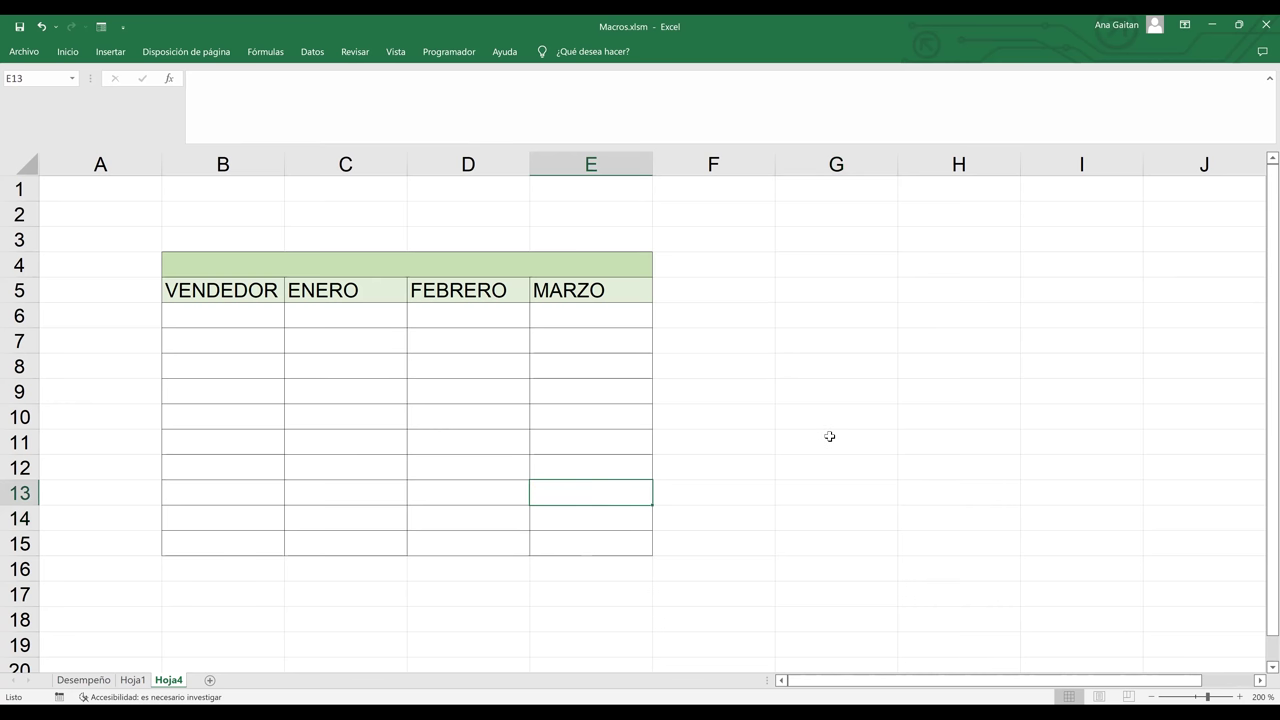
click(830, 437)
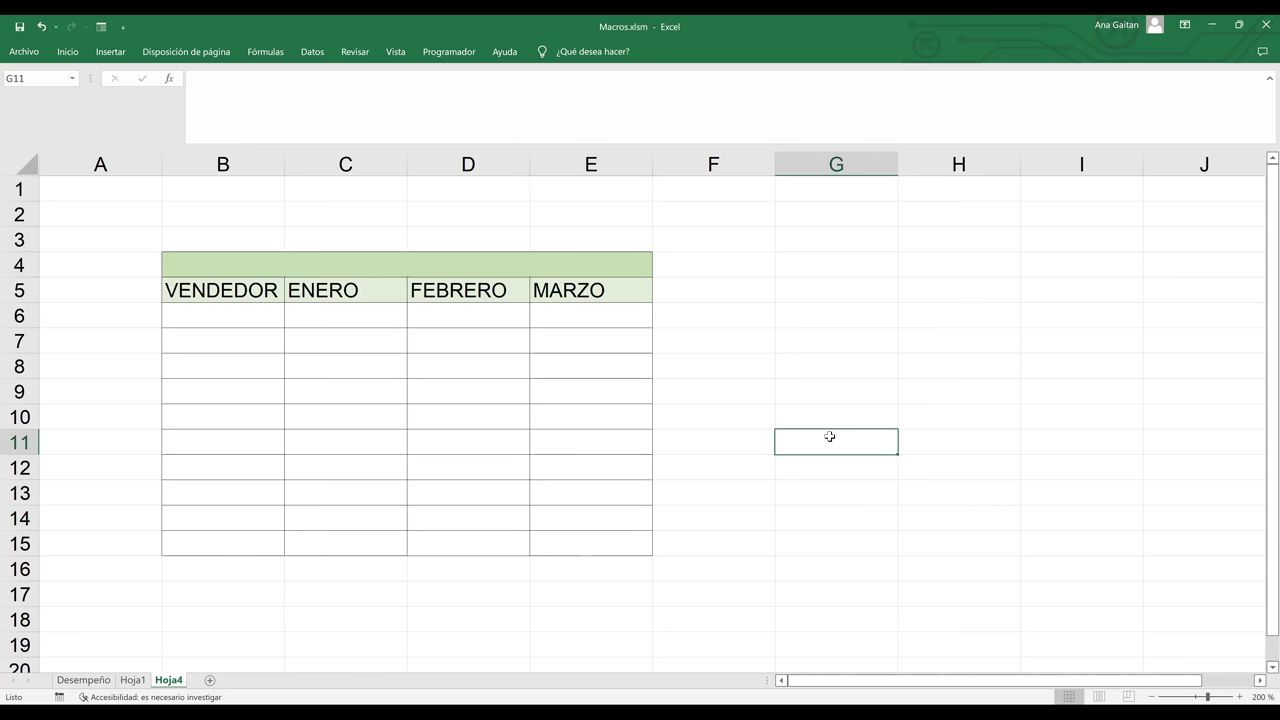
click(234, 265)
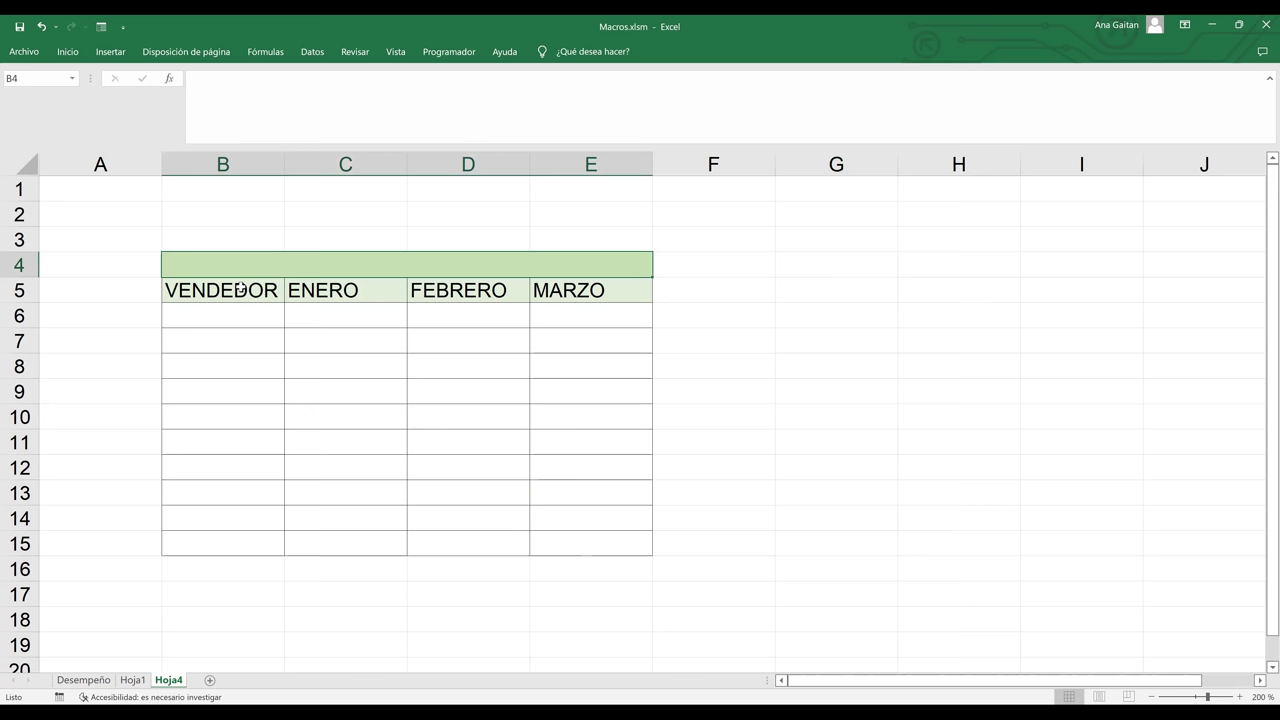
click(381, 485)
key(ctrl+z)
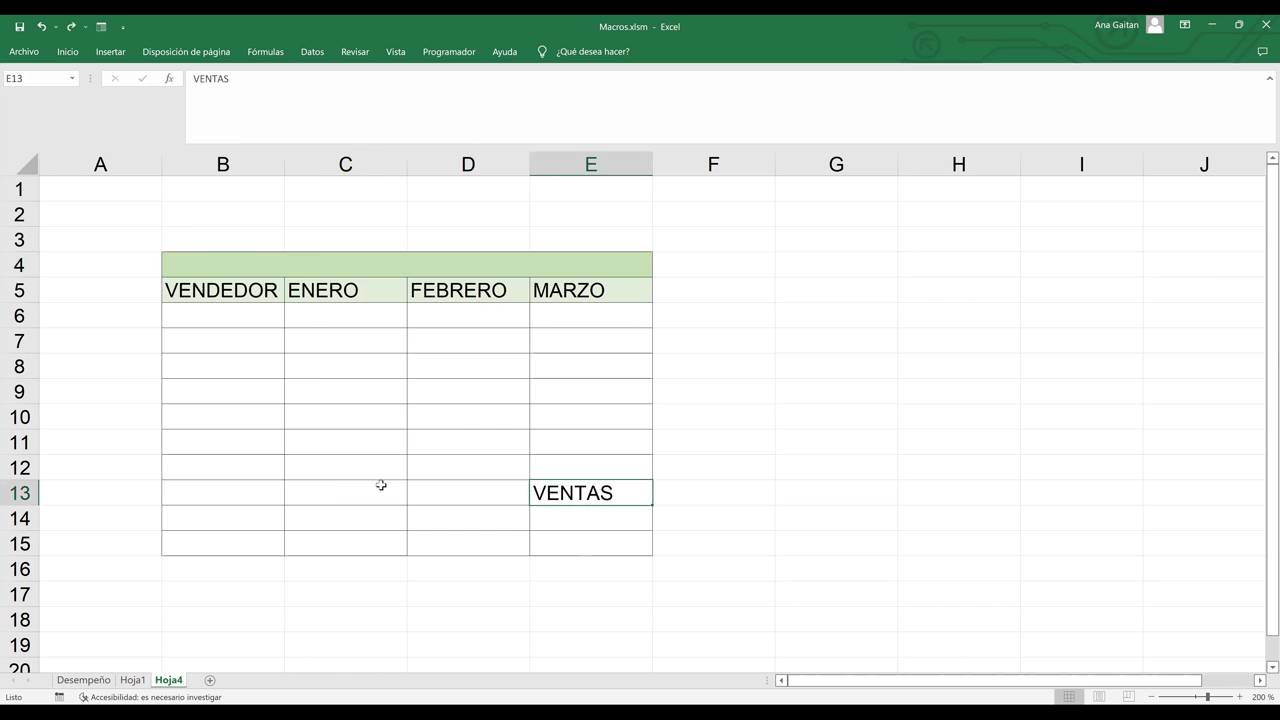
key(ctrl+z)
click(475, 269)
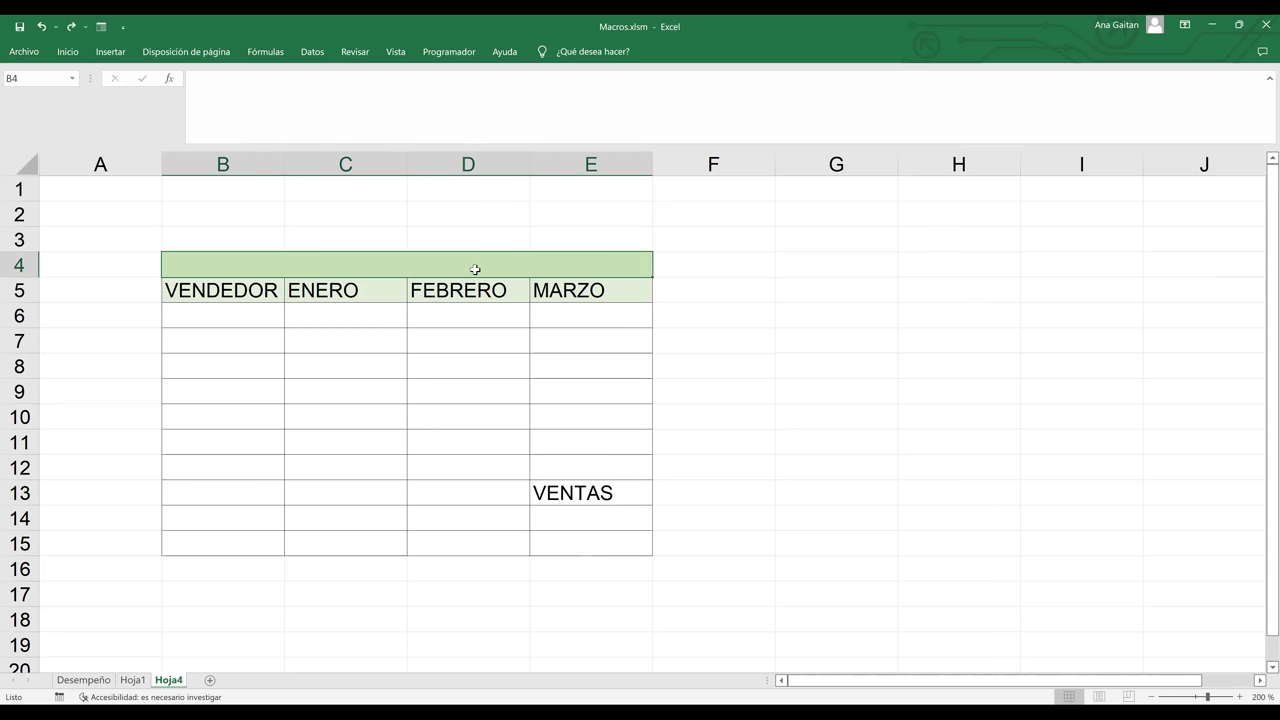
key(ctrl+z)
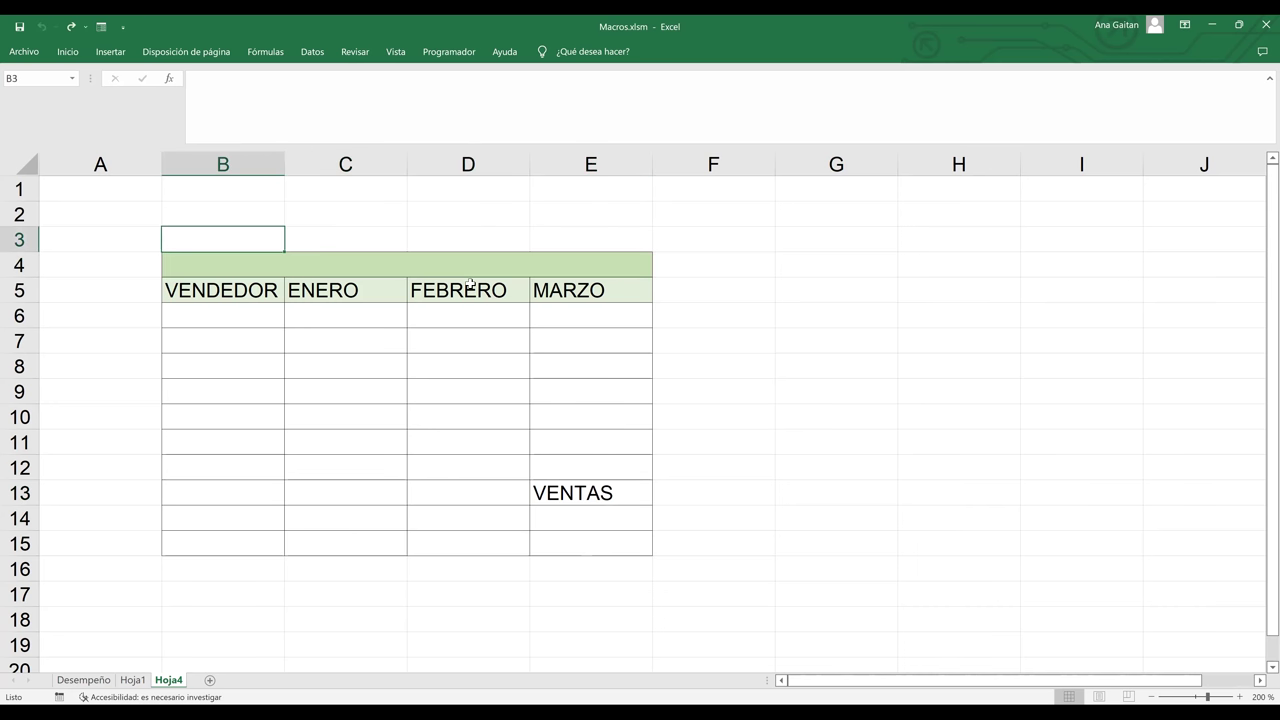
click(323, 262)
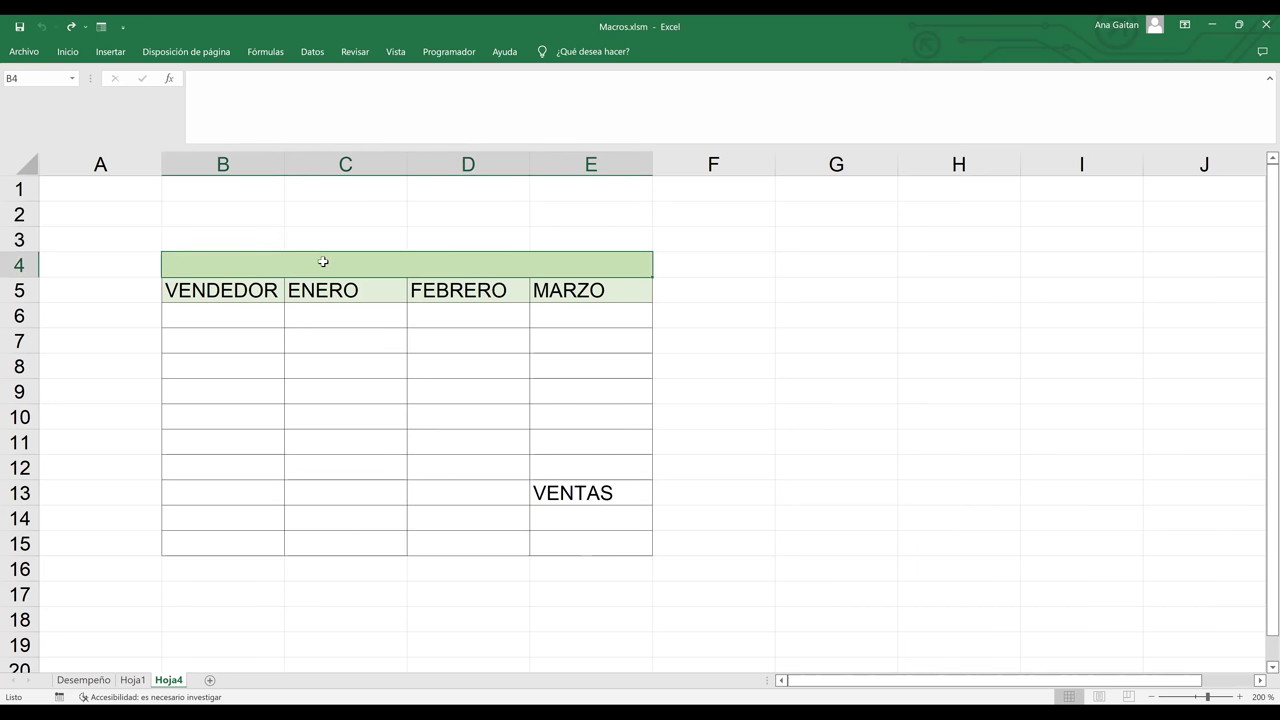
click(323, 288)
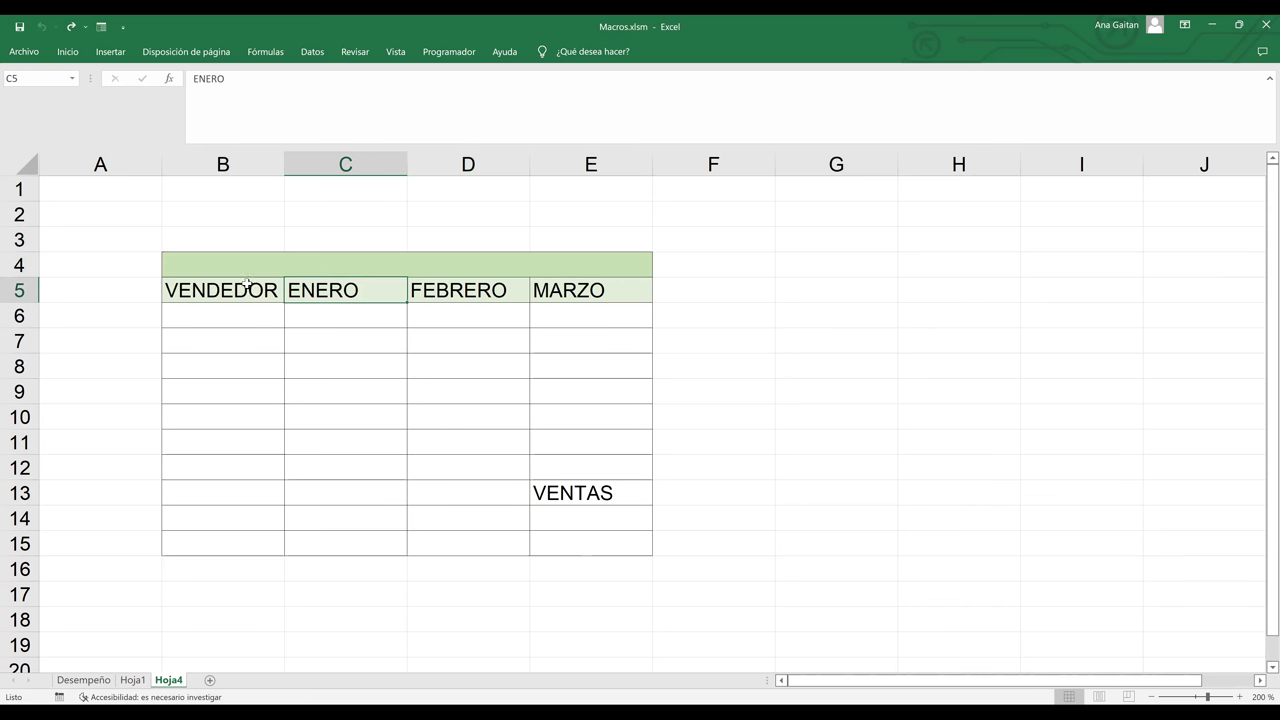
click(264, 268)
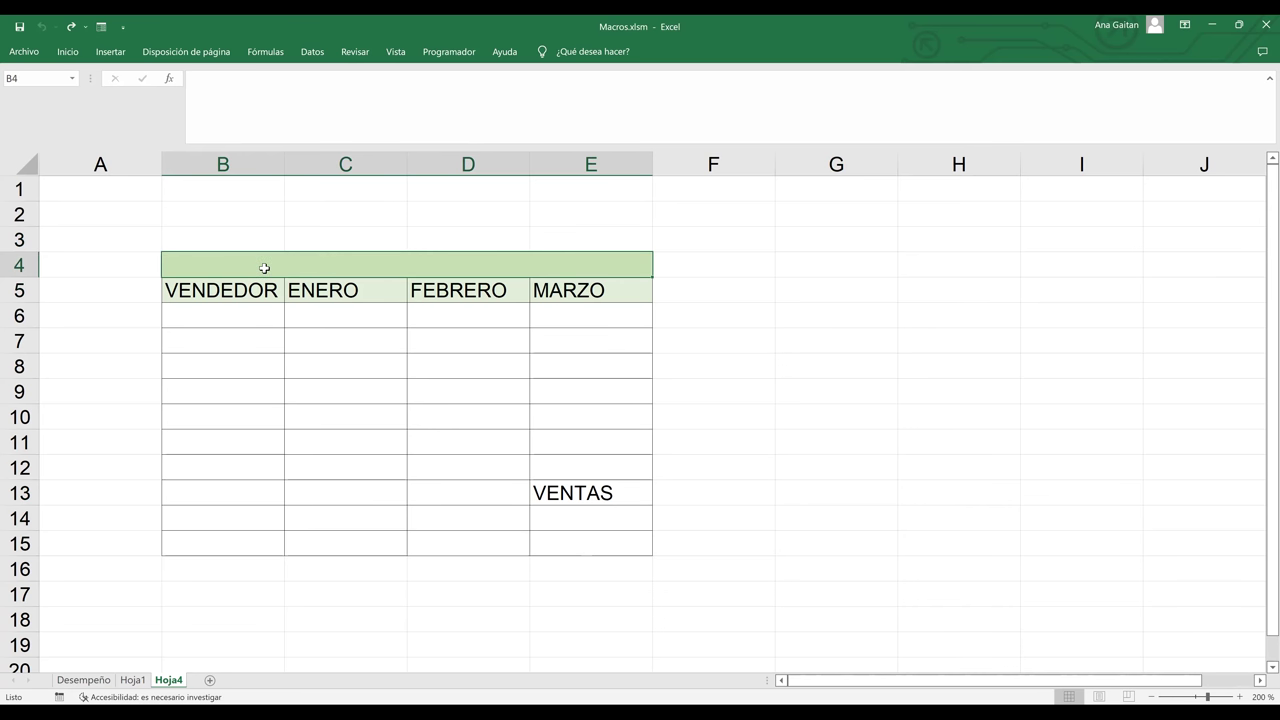
click(472, 358)
click(268, 267)
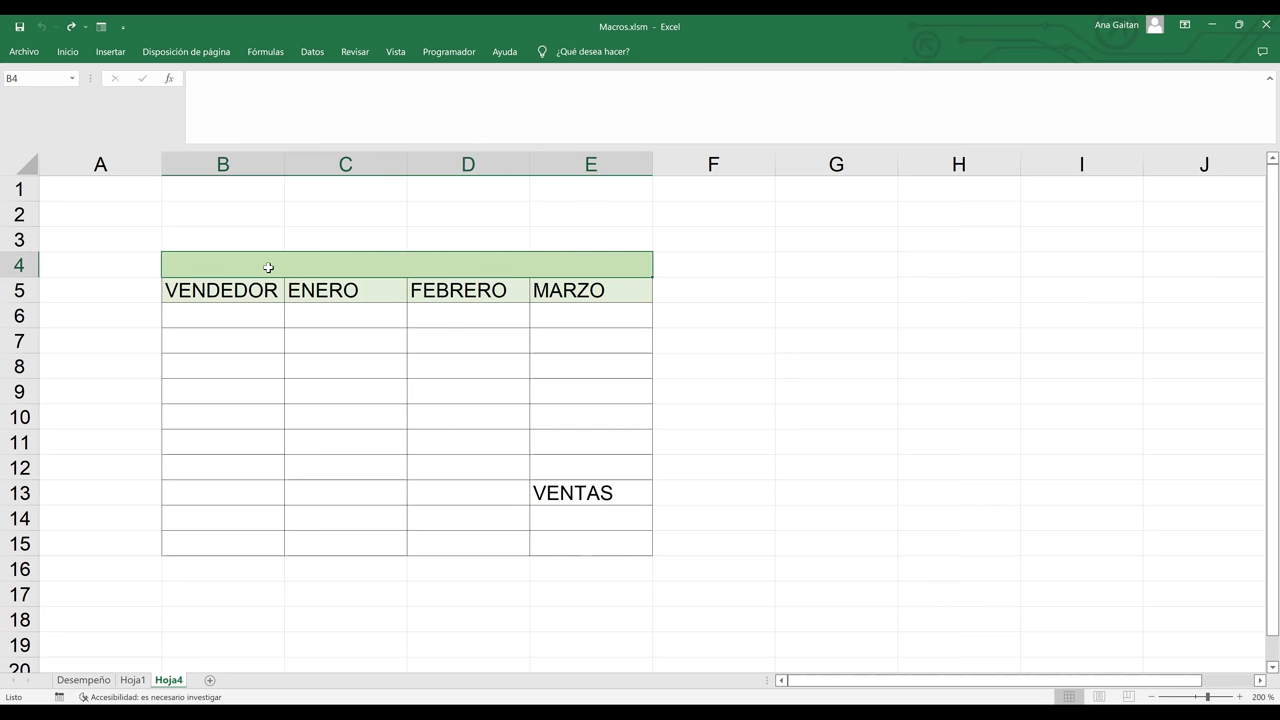
click(744, 349)
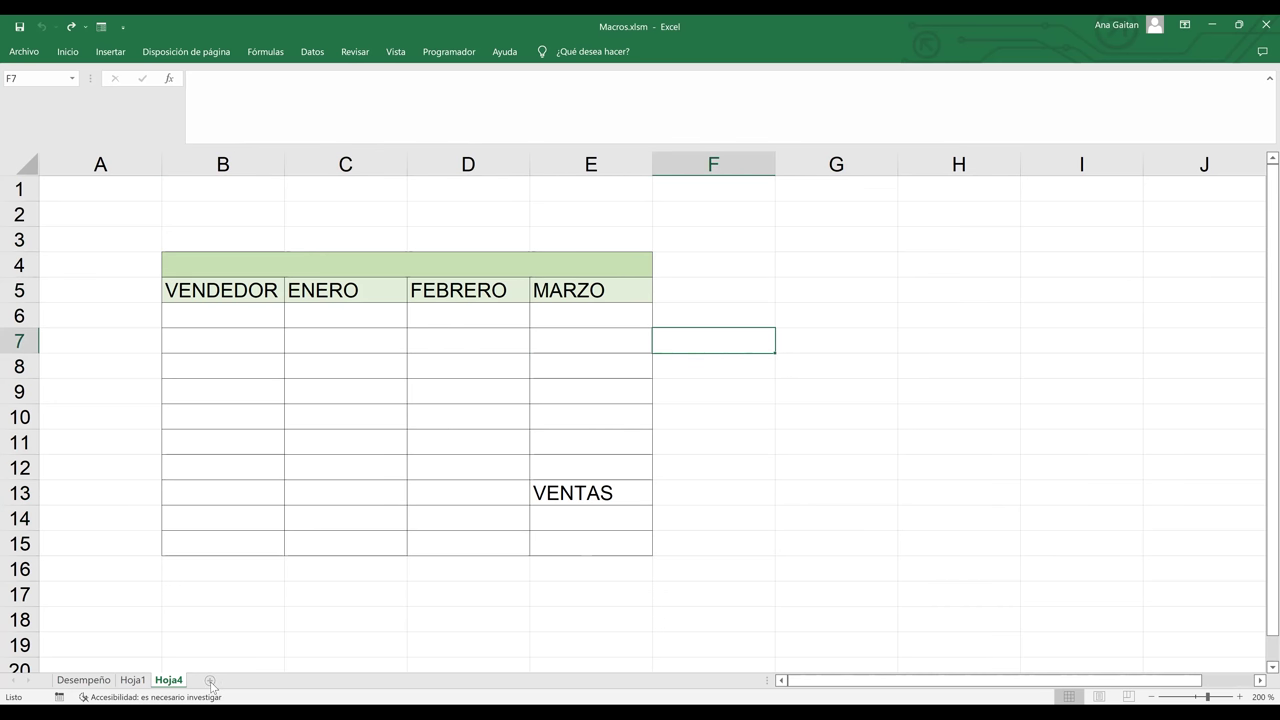
- Insert a new sheet Hoja5, look through Desempeño and Hoja1, and return to Hoja4's table
click(209, 680)
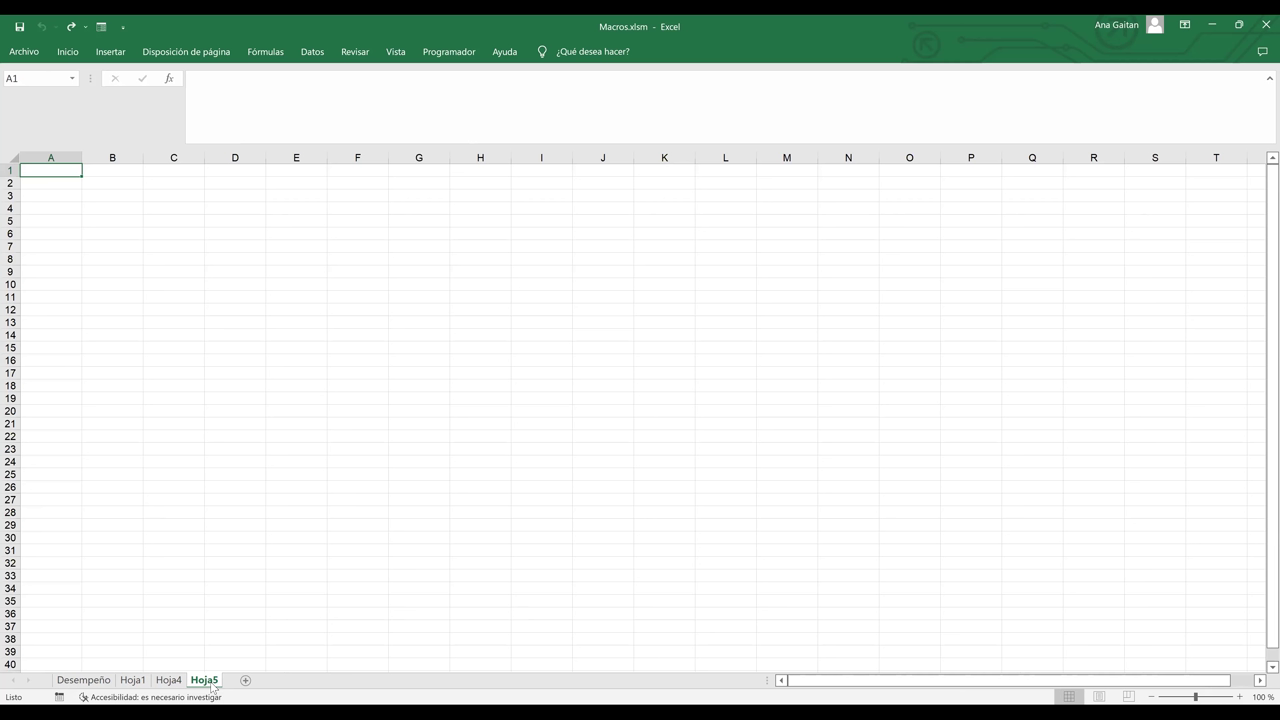
click(97, 681)
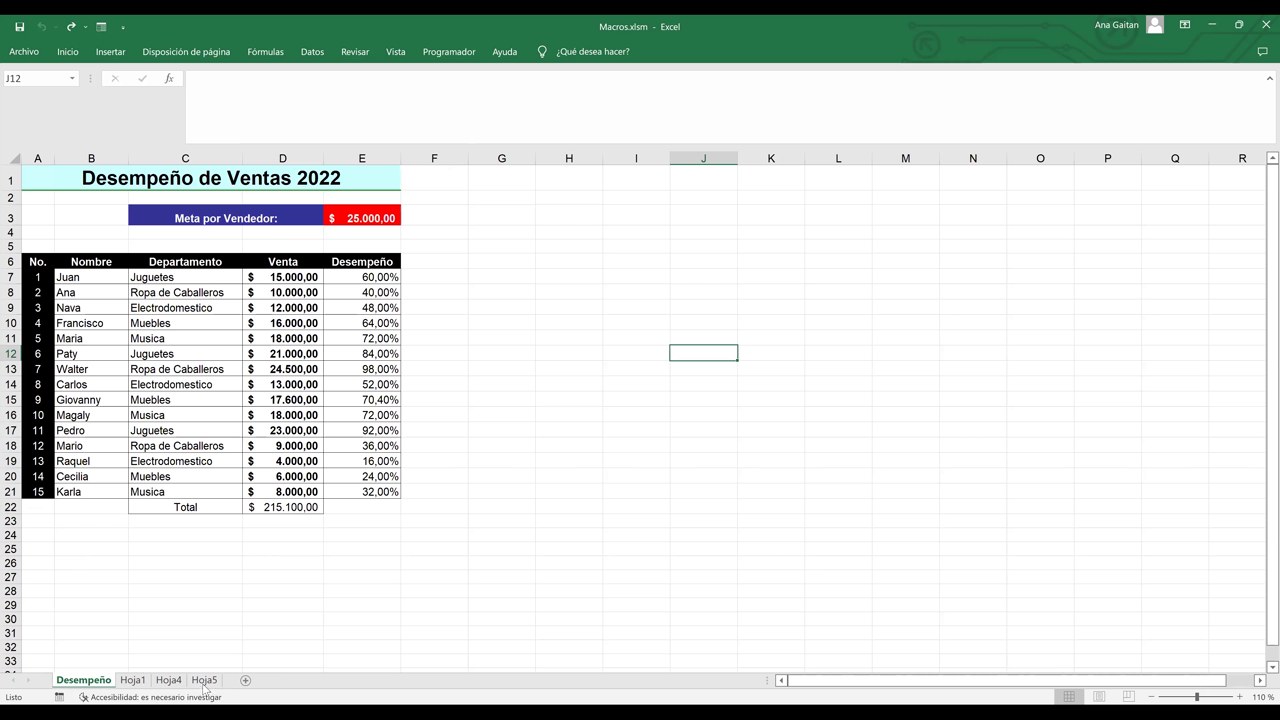
click(168, 681)
click(275, 283)
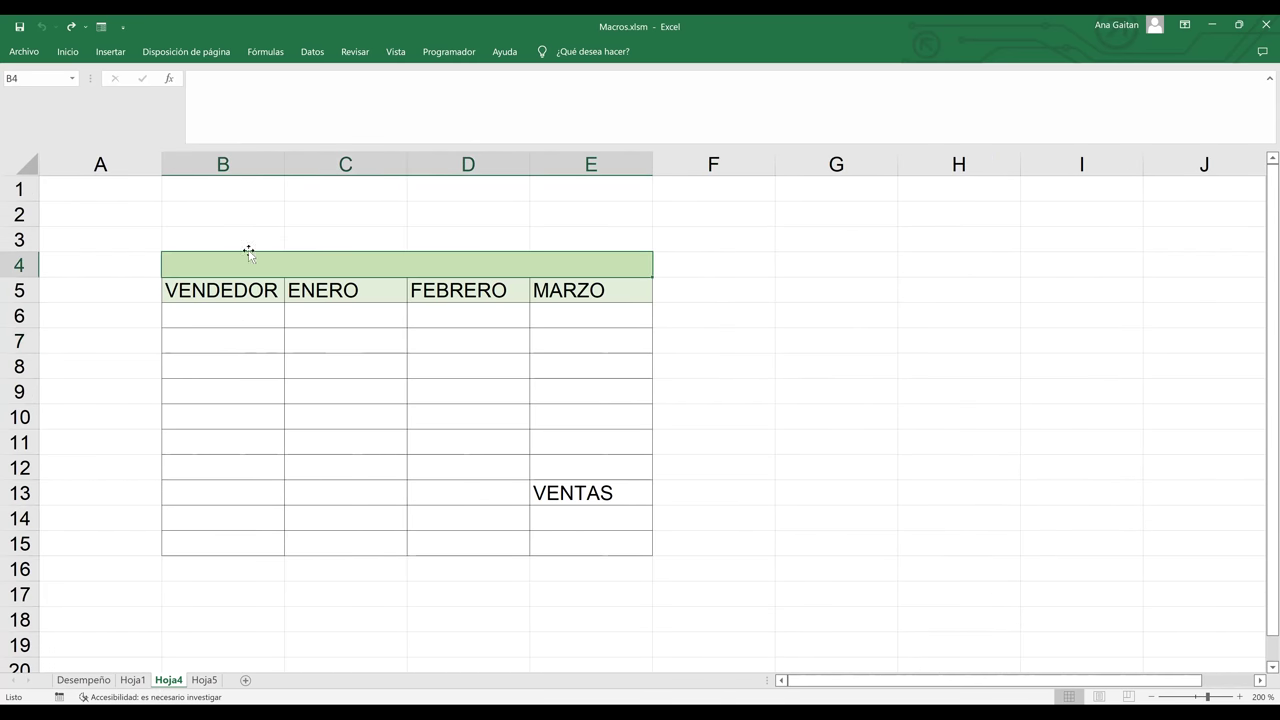
drag(249, 245, 579, 240)
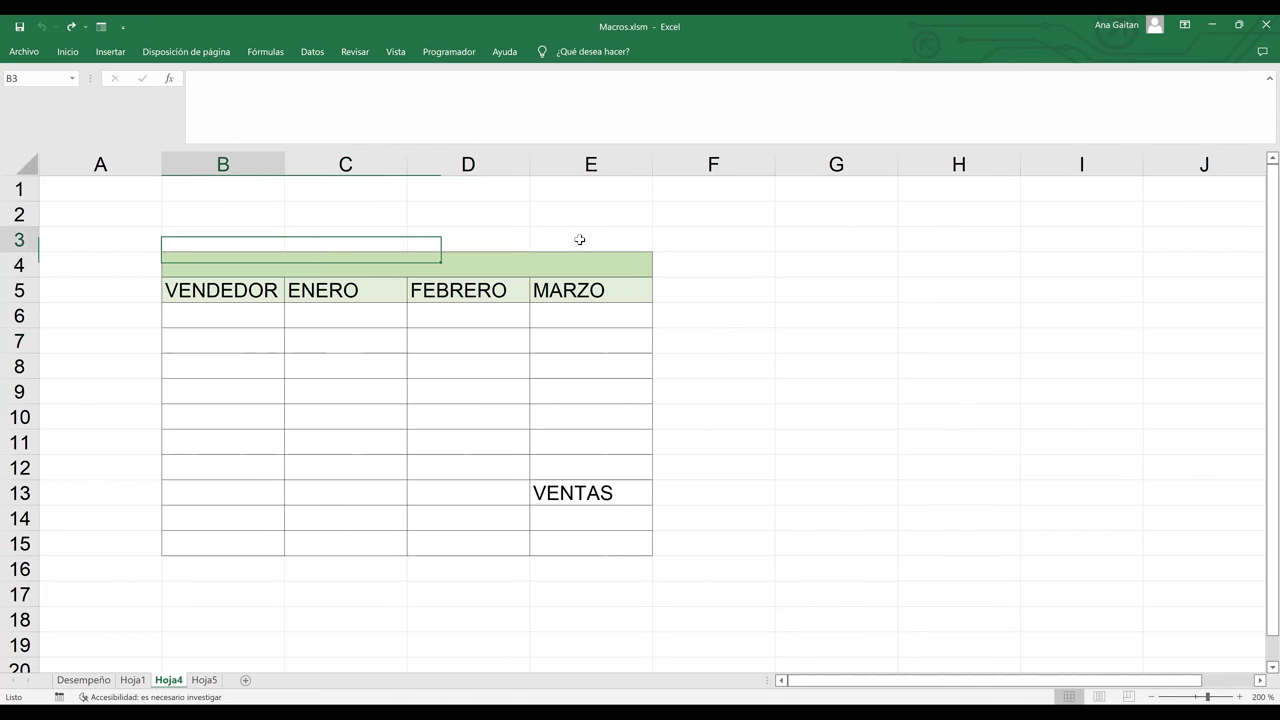
click(494, 443)
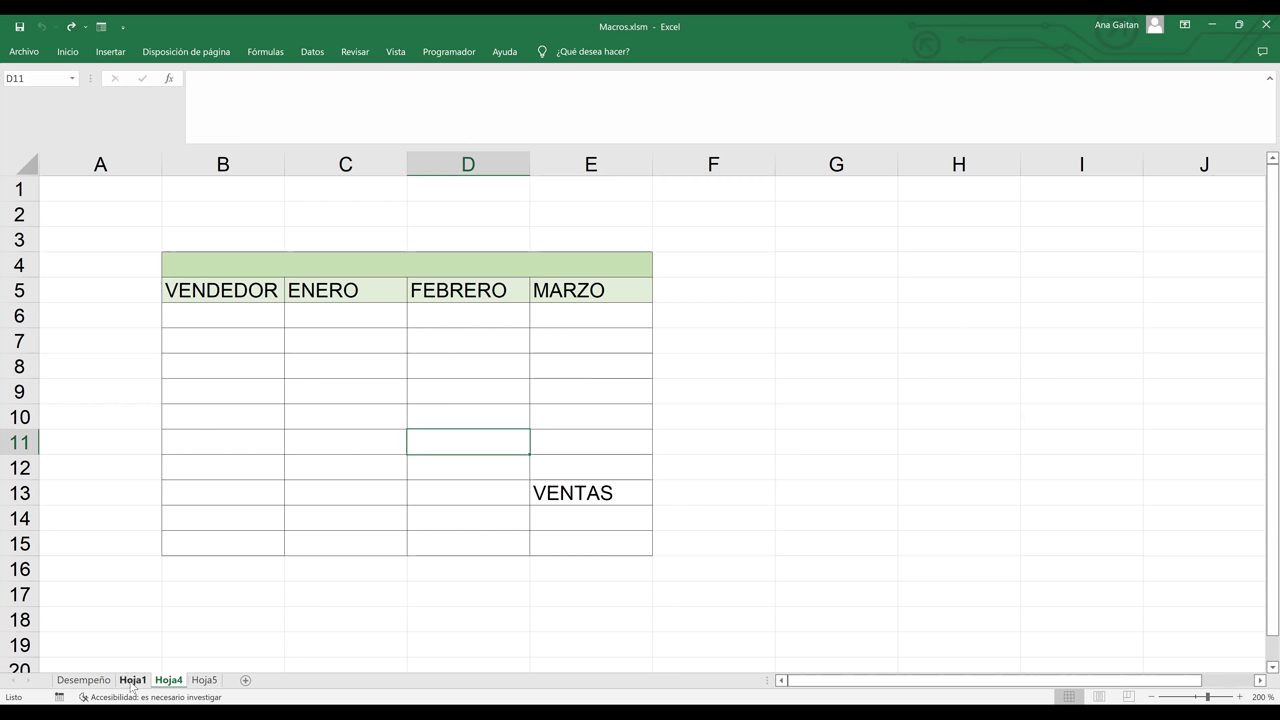
click(131, 681)
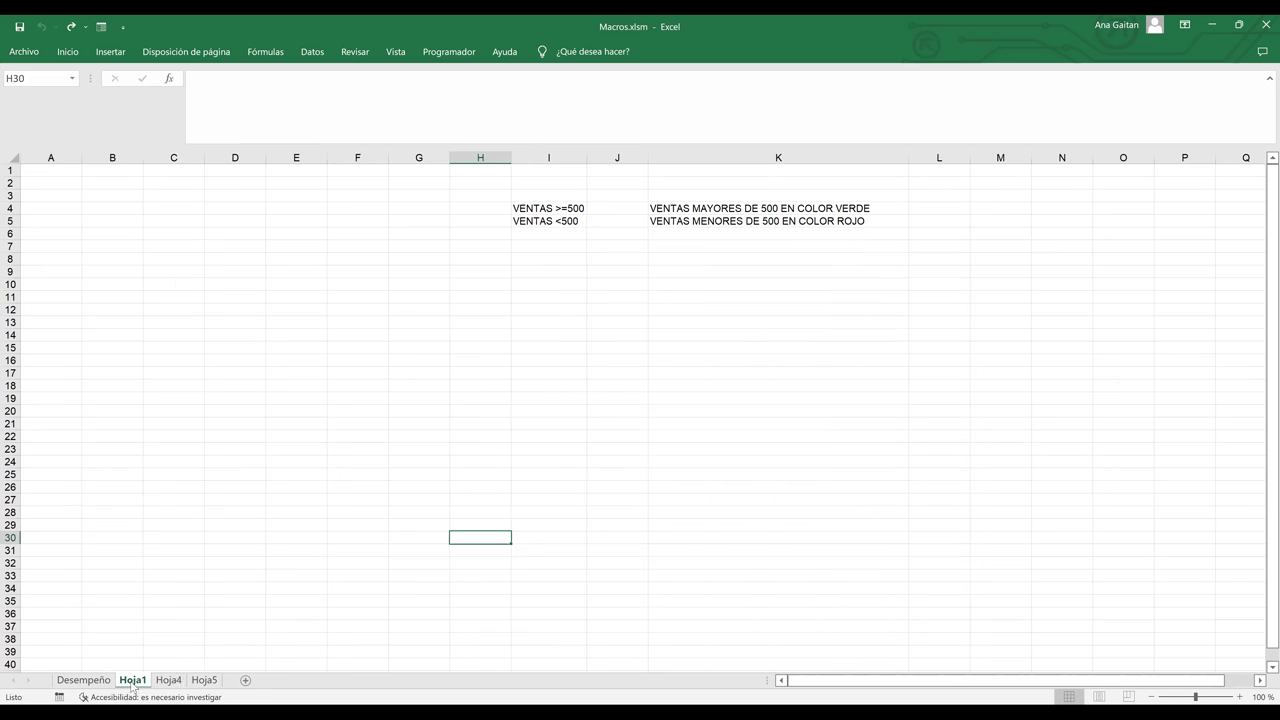
click(208, 681)
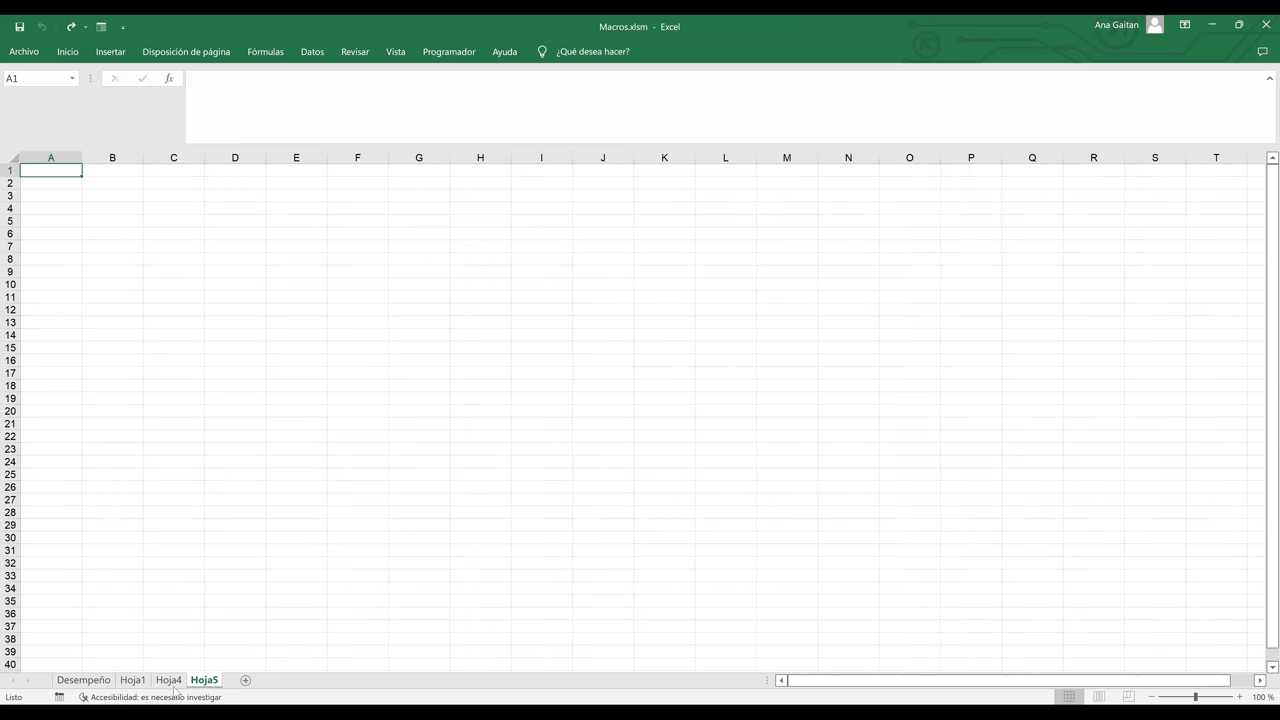
click(168, 681)
click(389, 326)
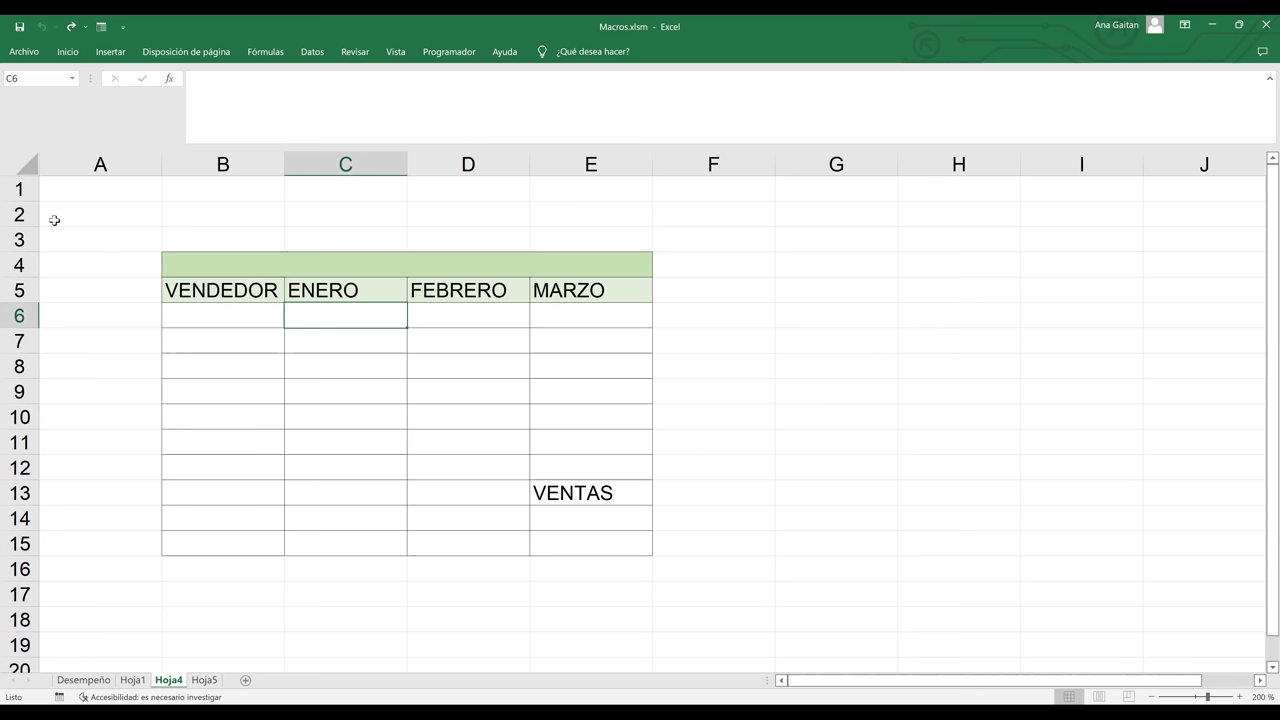
- Move the B5:E15 table so it starts at A1, accepting the unmerge warning
drag(222, 290, 637, 535)
key(ctrl+c)
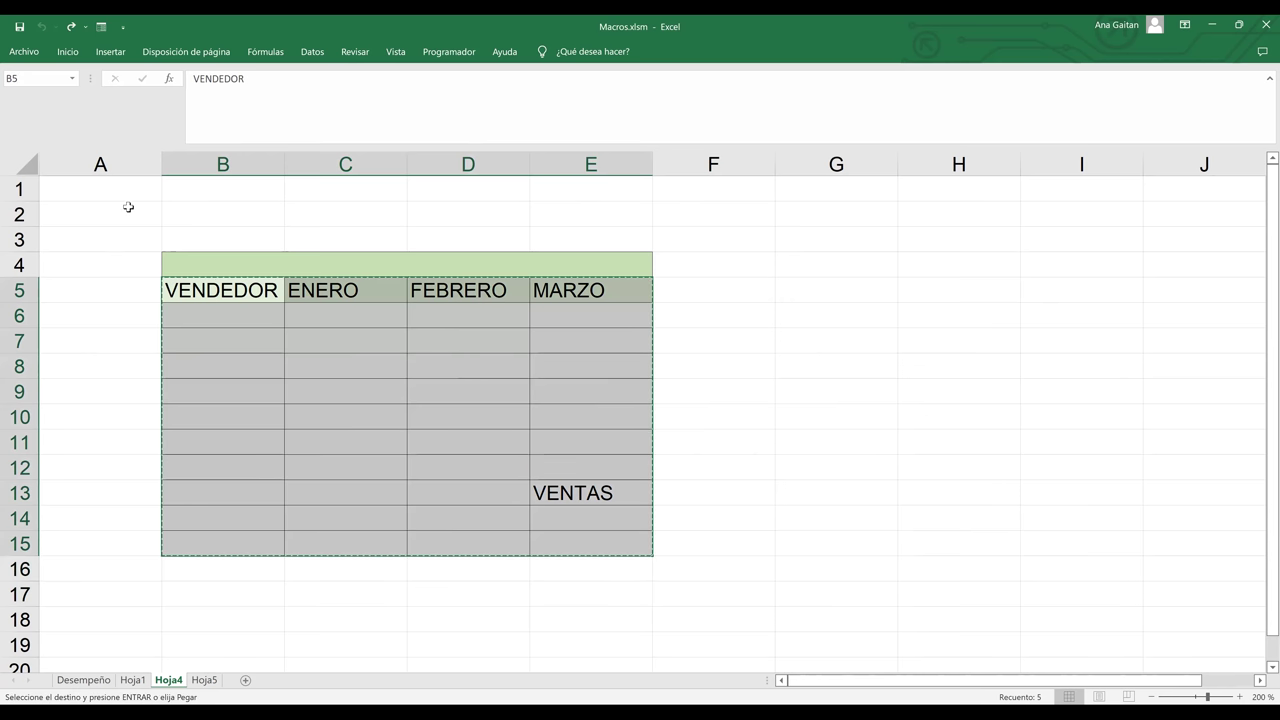
click(117, 195)
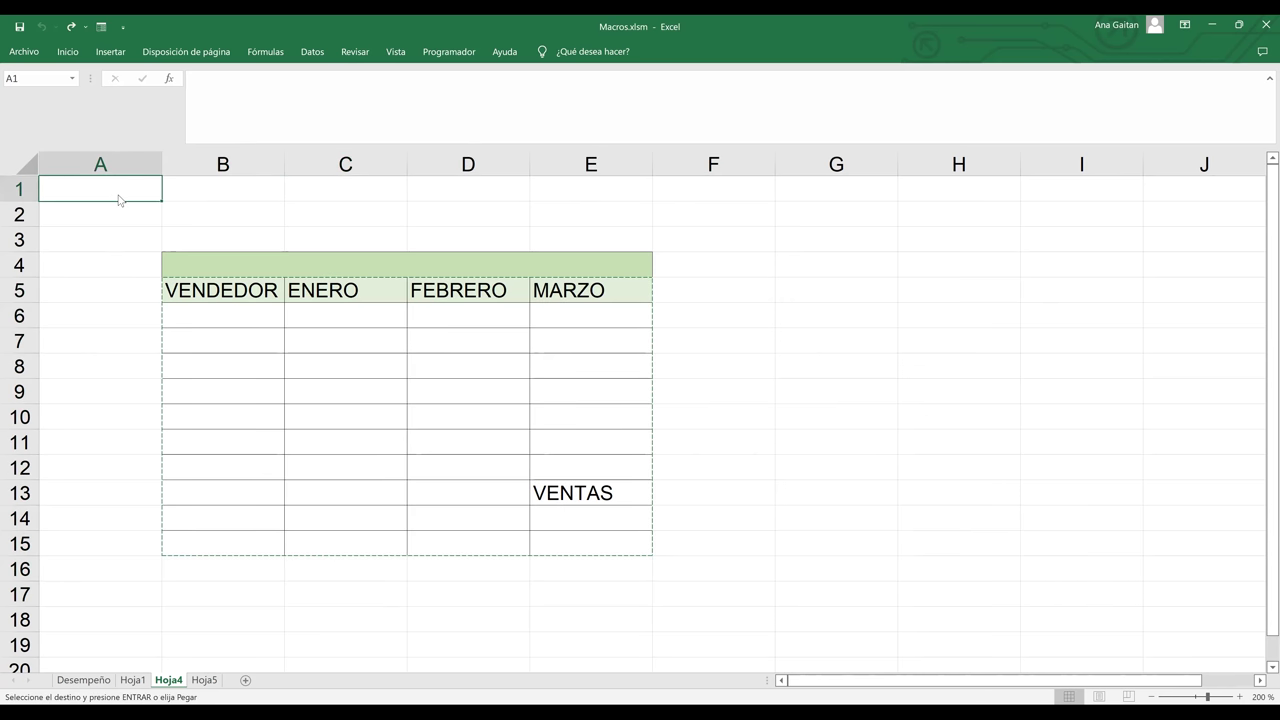
key(ctrl+v)
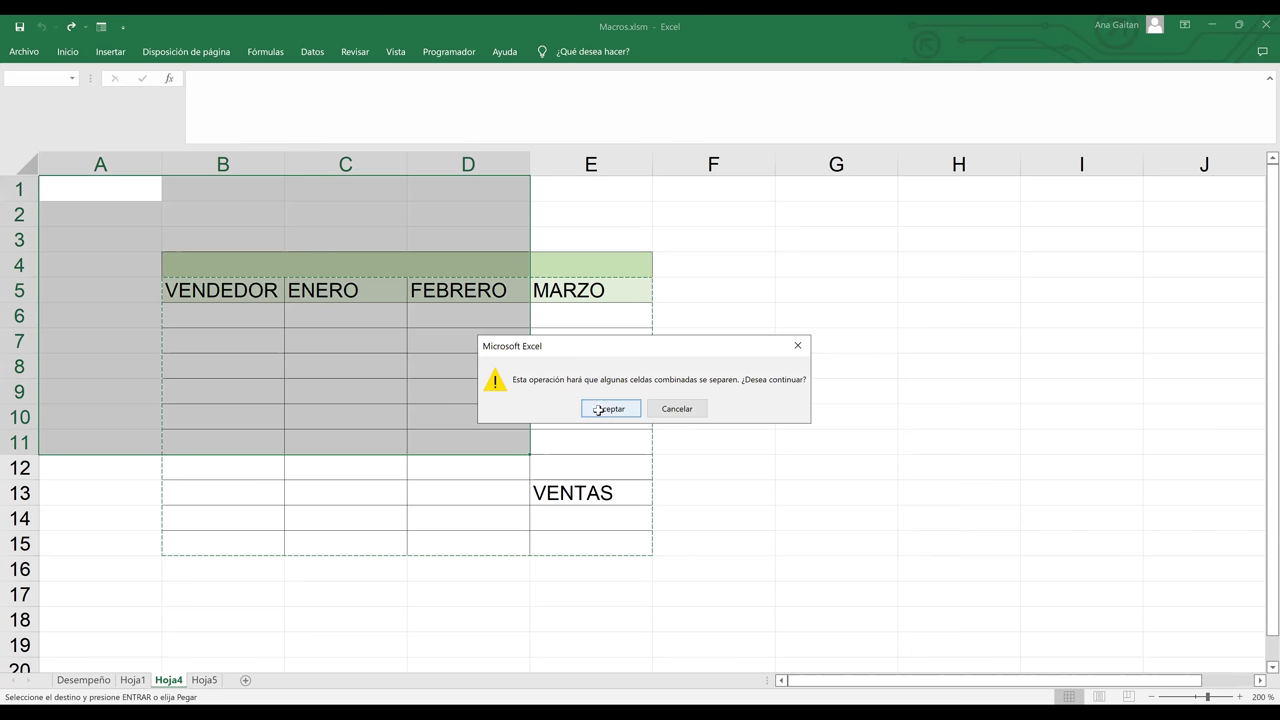
click(597, 409)
- Delete the stray VENTAS label in D9 and clear the leftover green fill from E4
click(497, 393)
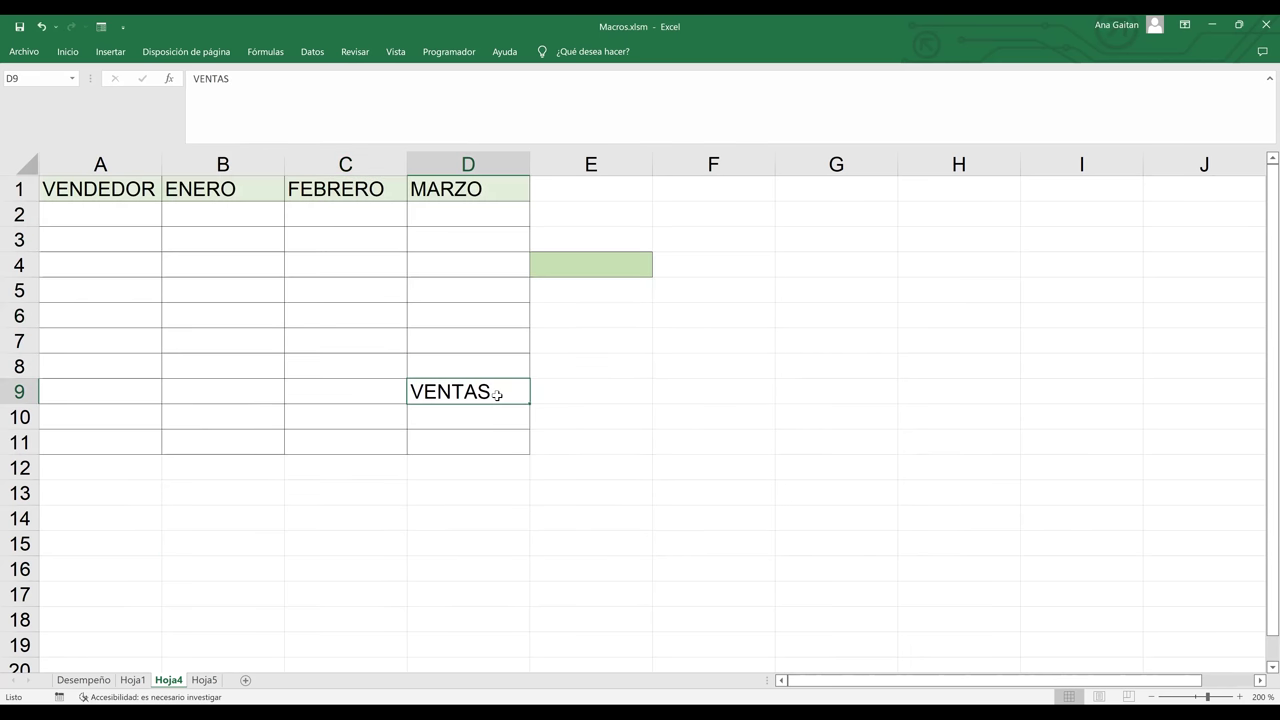
key(Delete)
click(683, 317)
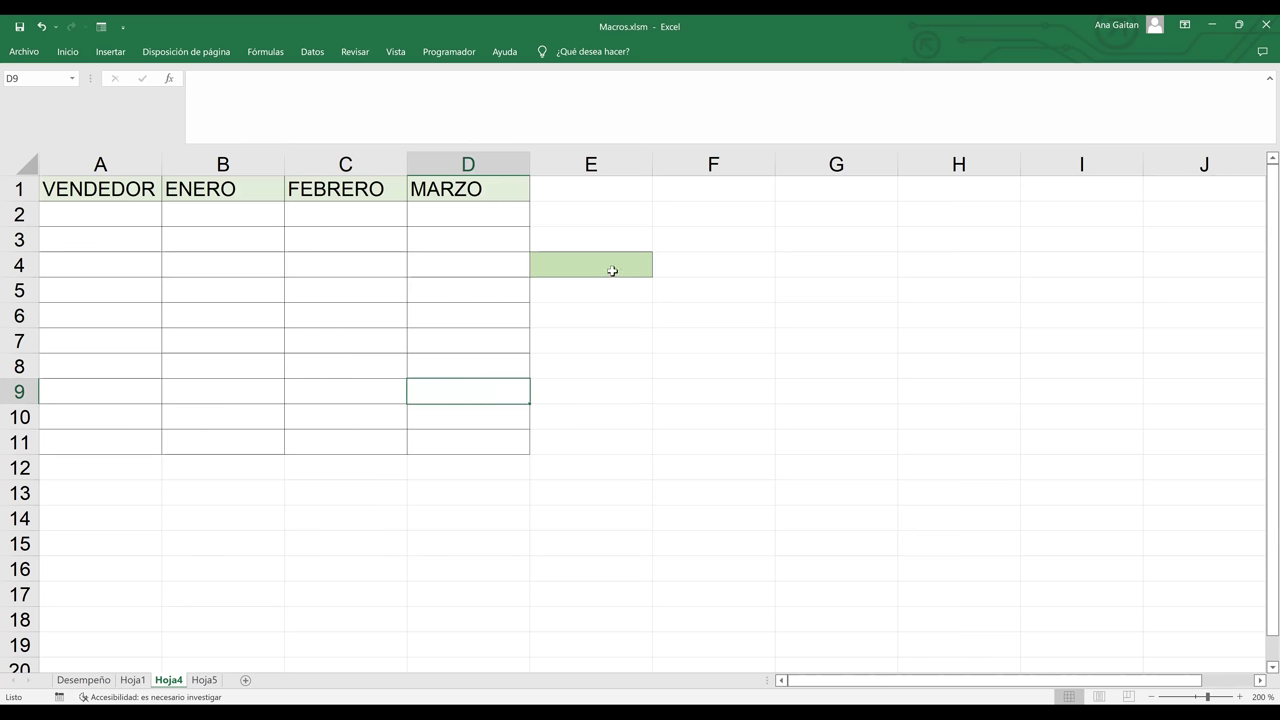
click(611, 266)
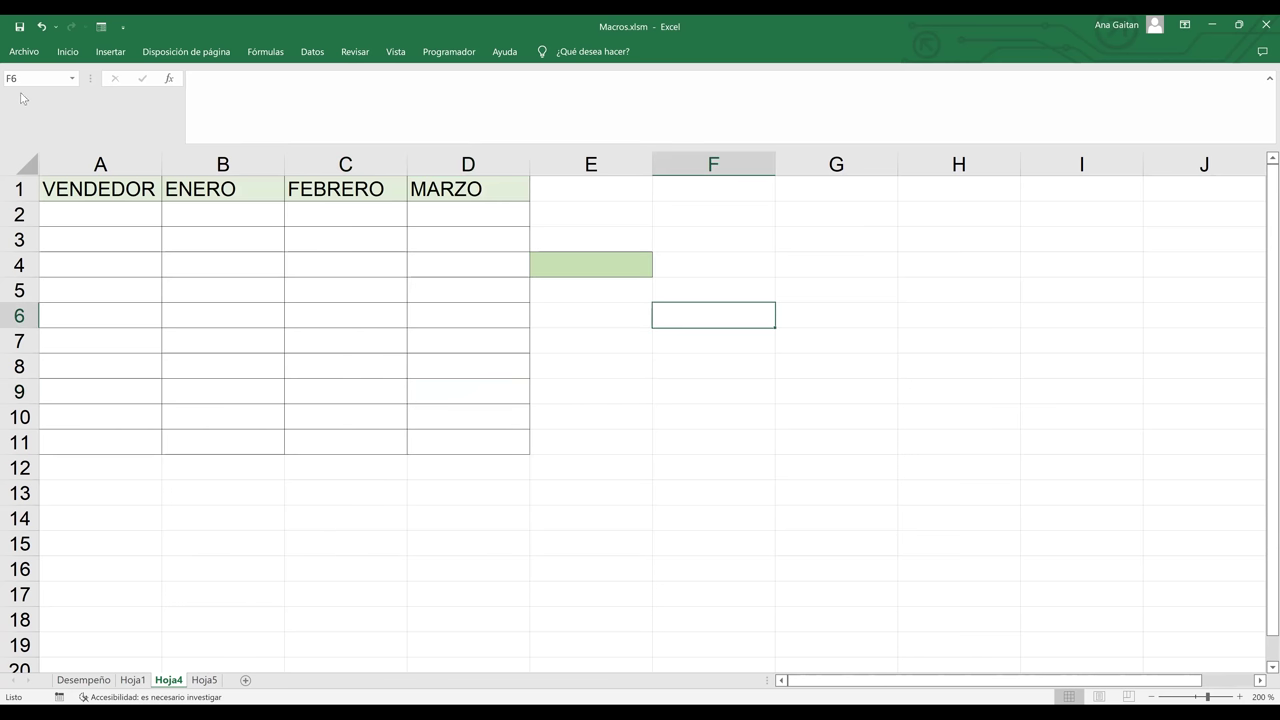
click(67, 57)
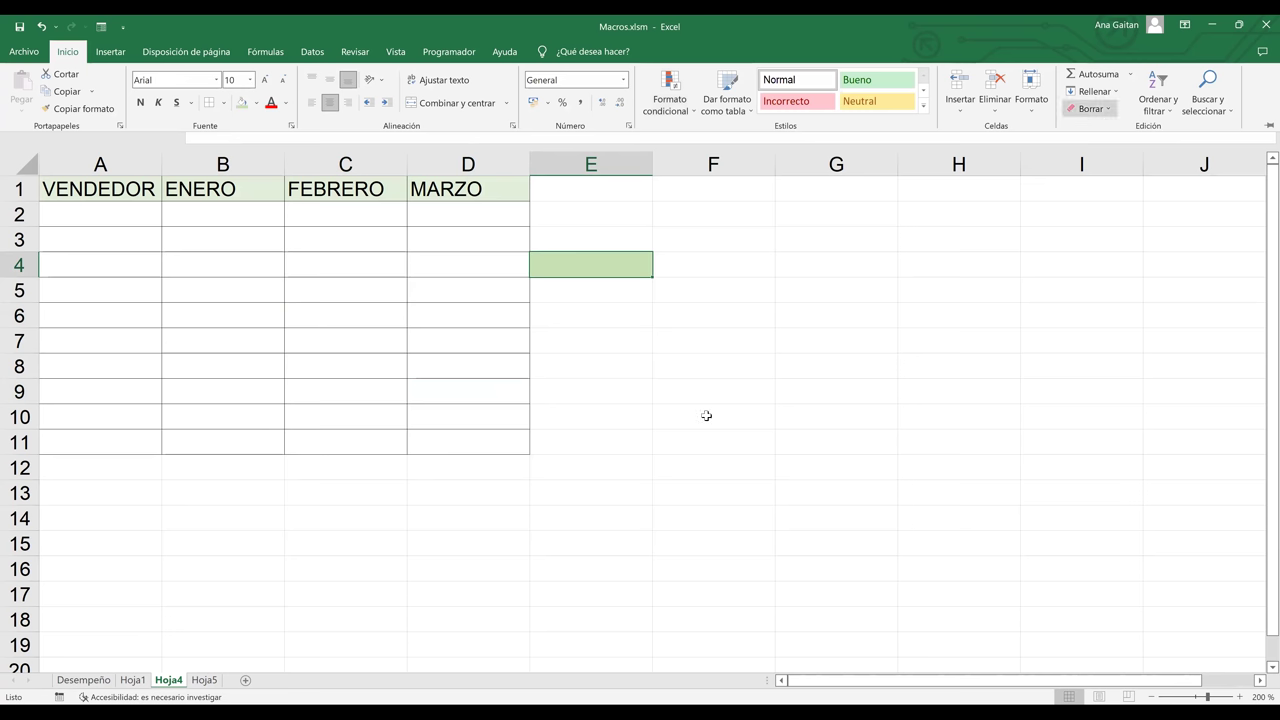
click(621, 299)
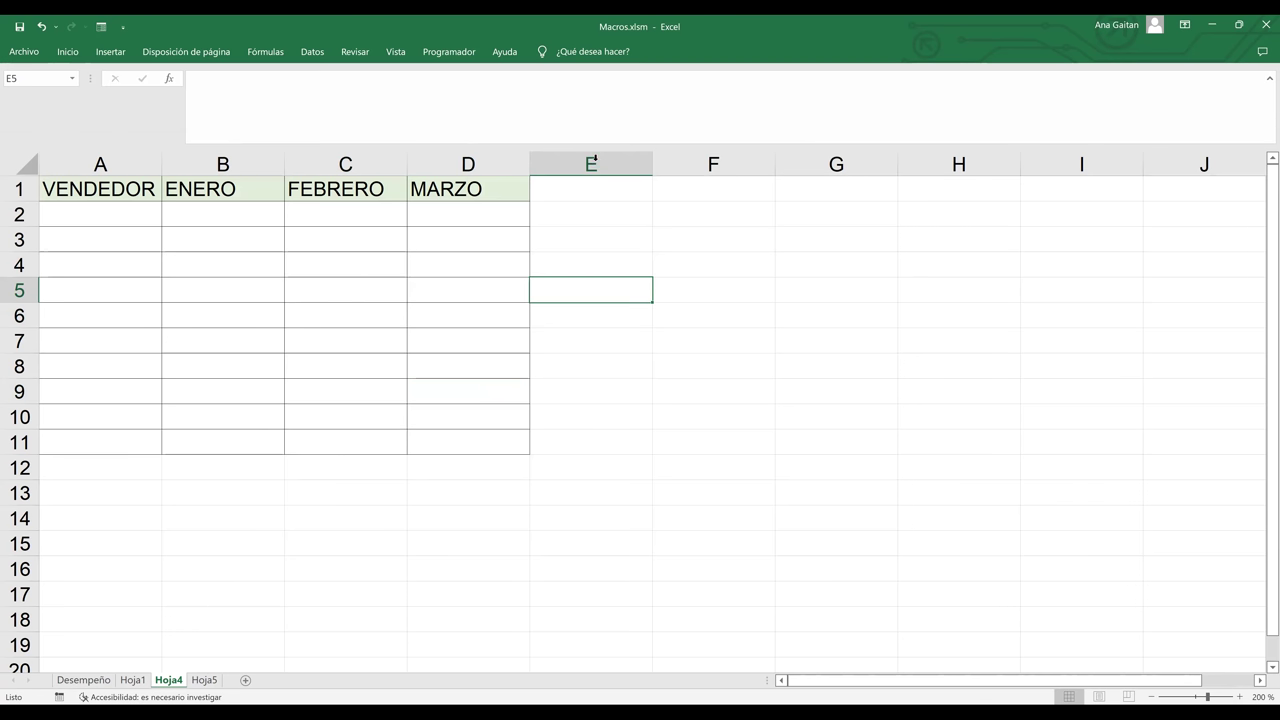
click(588, 164)
click(731, 262)
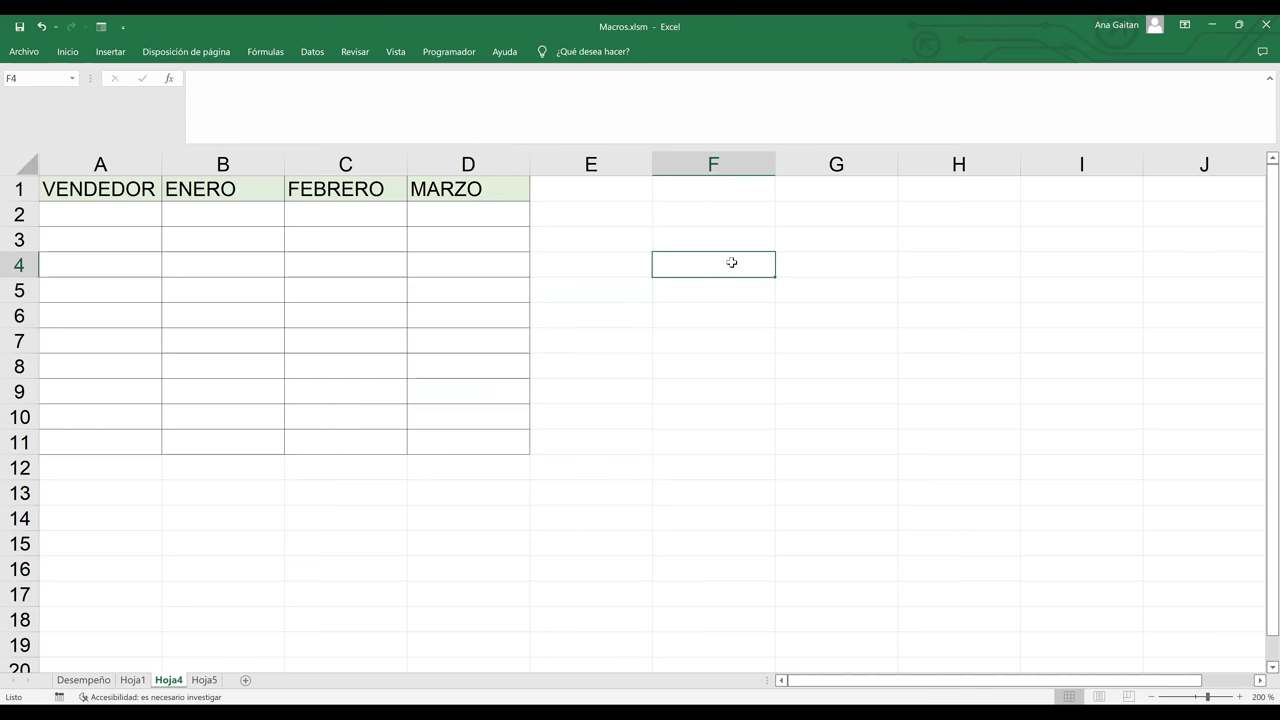
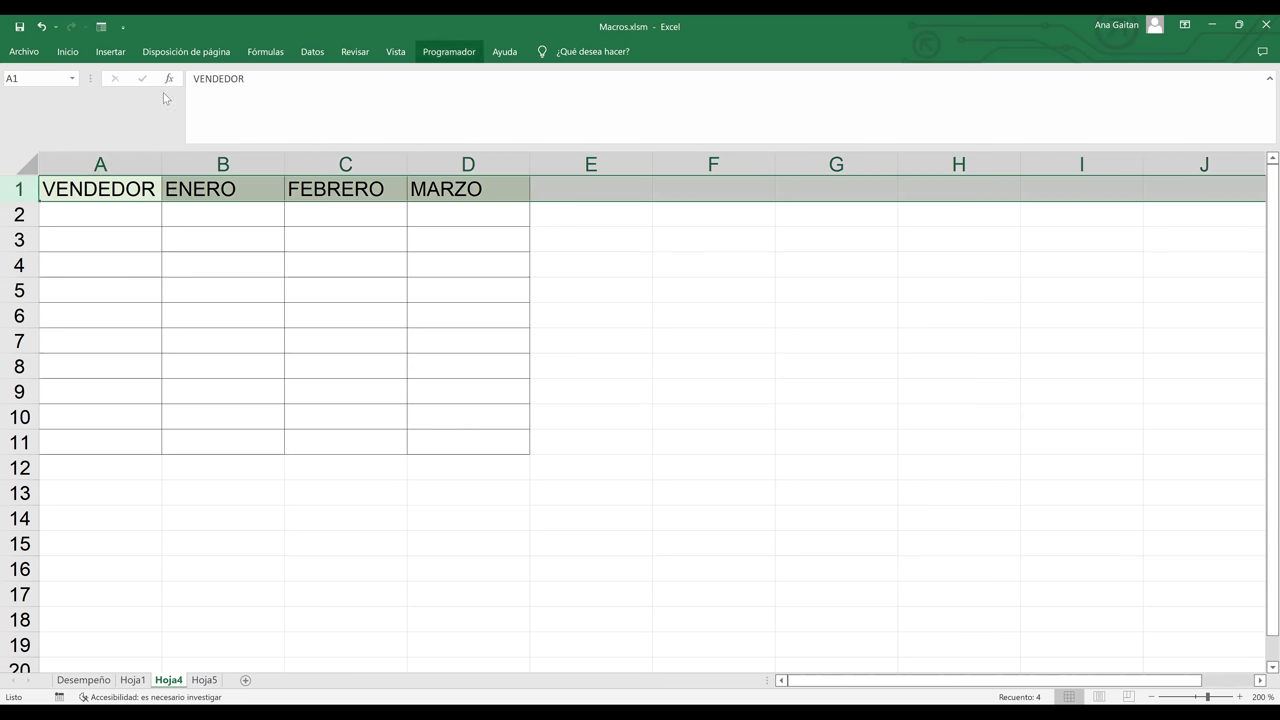
- Begin recording macro INSERTARFILA, stored in 'Este libro', on Hoja4's sales table
click(113, 74)
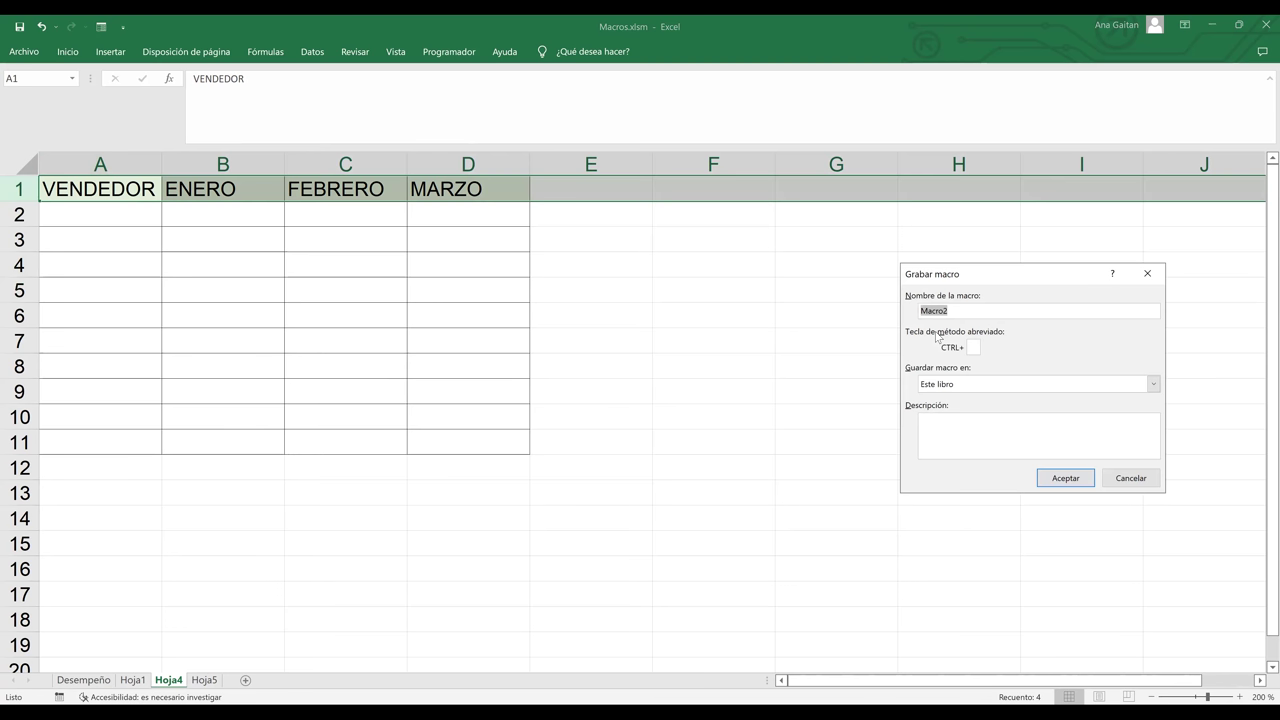
text(INSERTAR FILA)
key(BackSpace)
click(1053, 481)
click(329, 236)
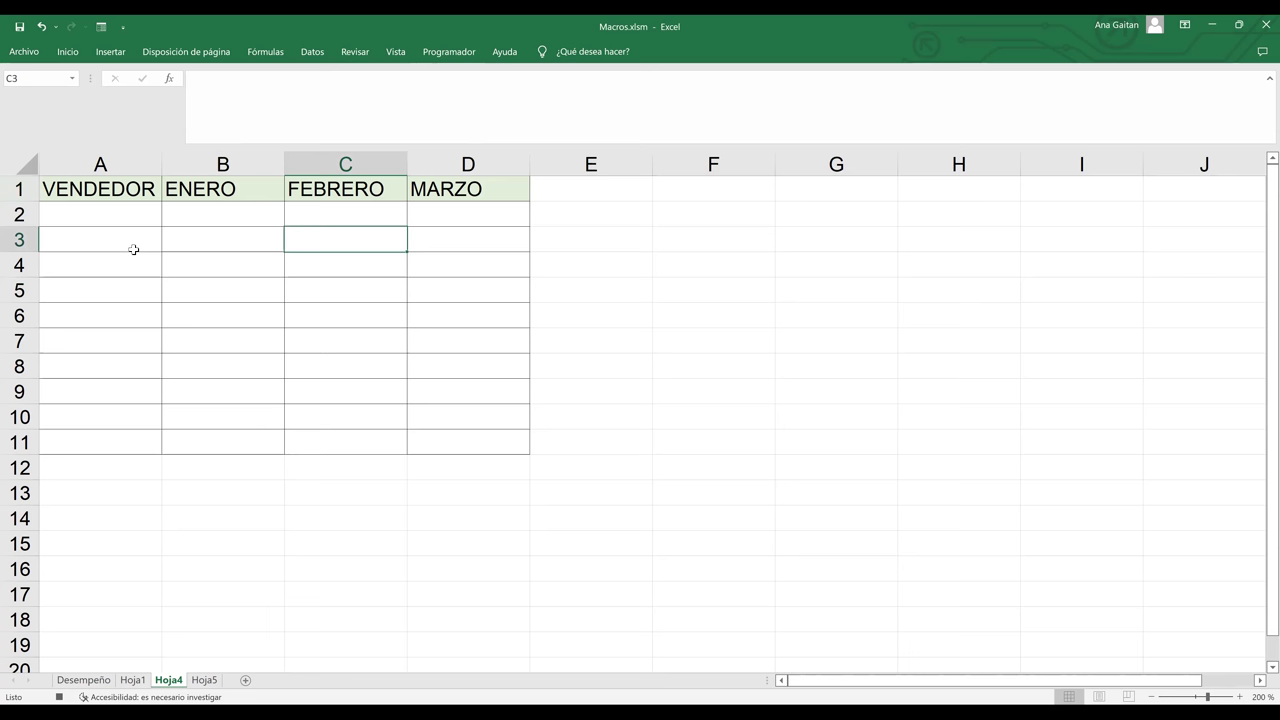
- Insert two blank rows above the VENDEDOR header row
click(18, 188)
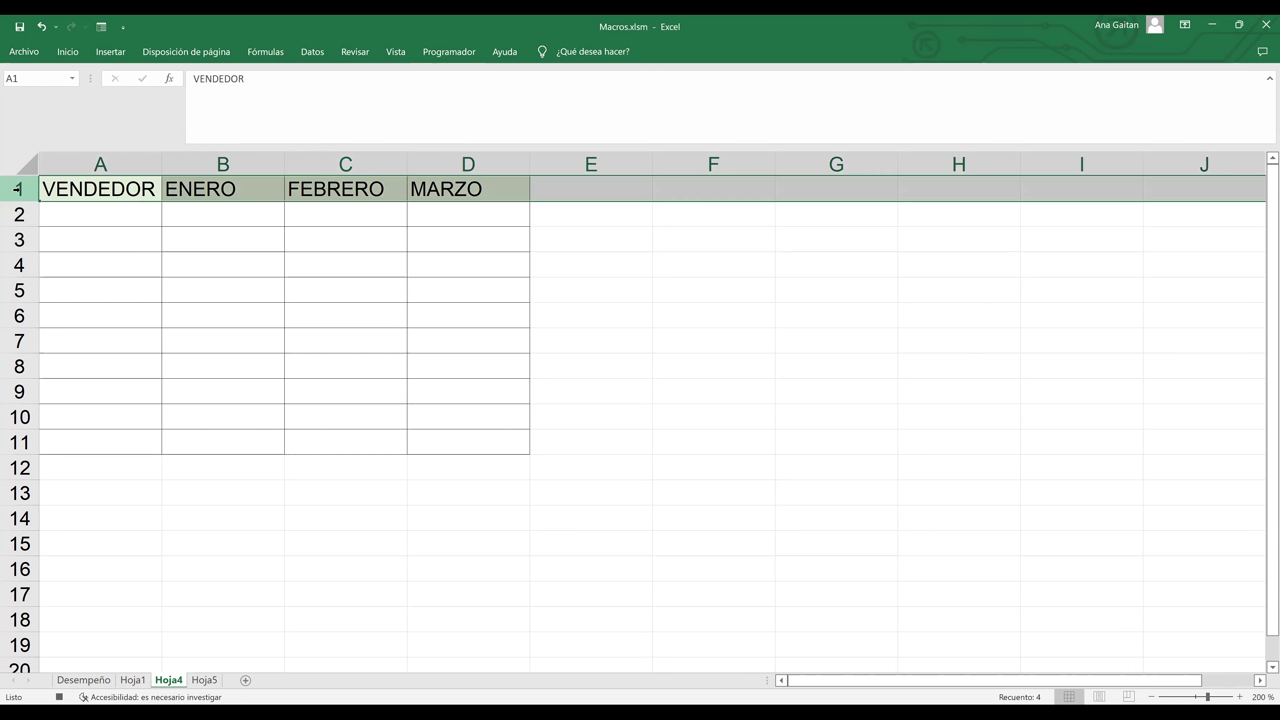
click(18, 188)
right_click(18, 188)
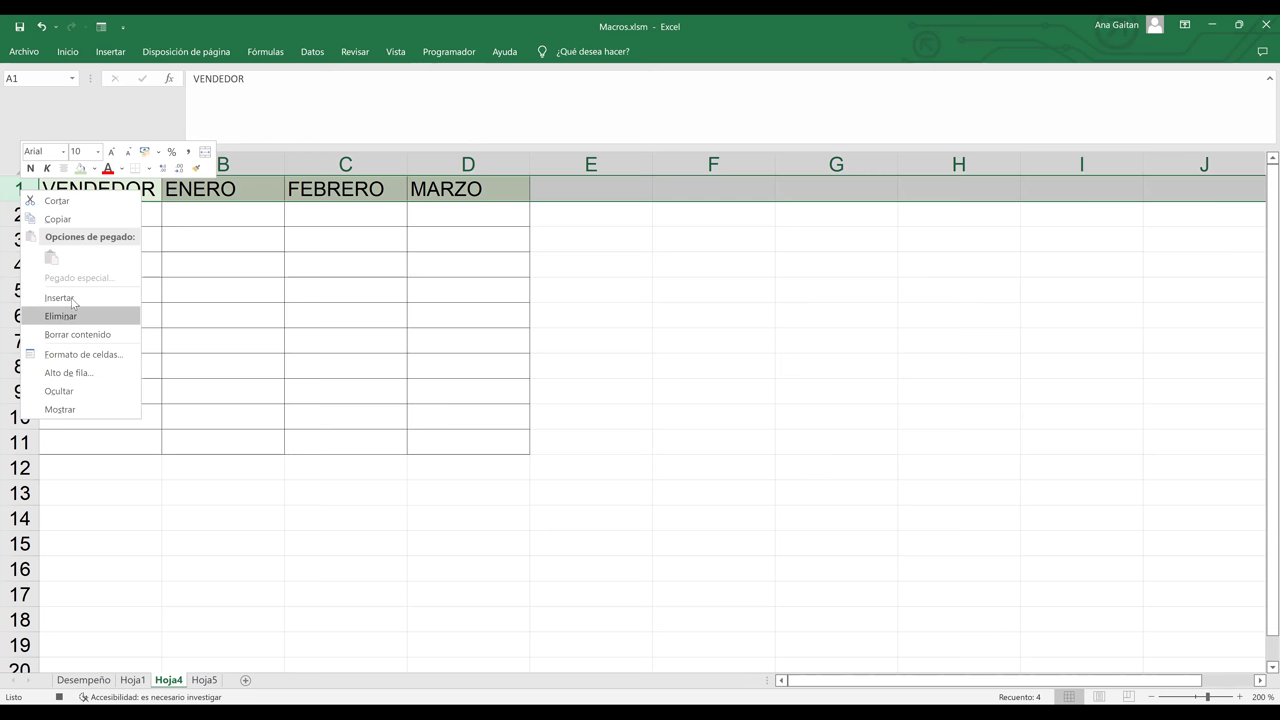
click(68, 298)
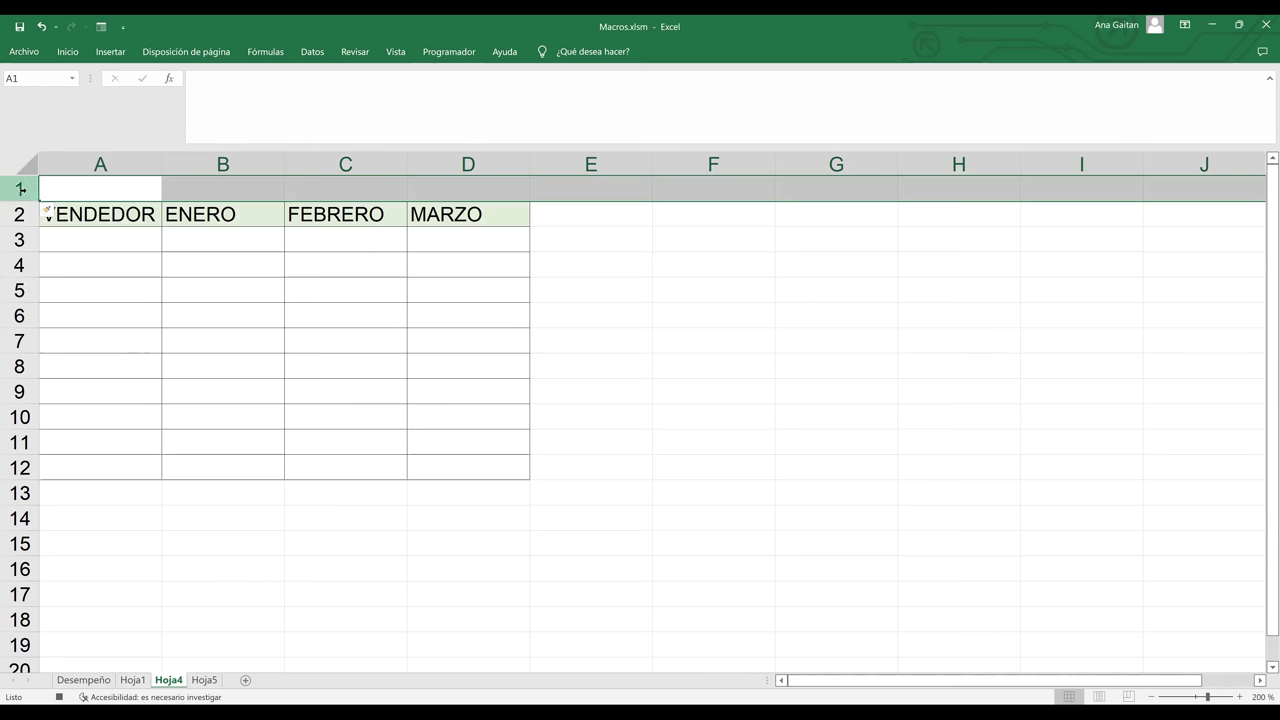
key(shift+F10)
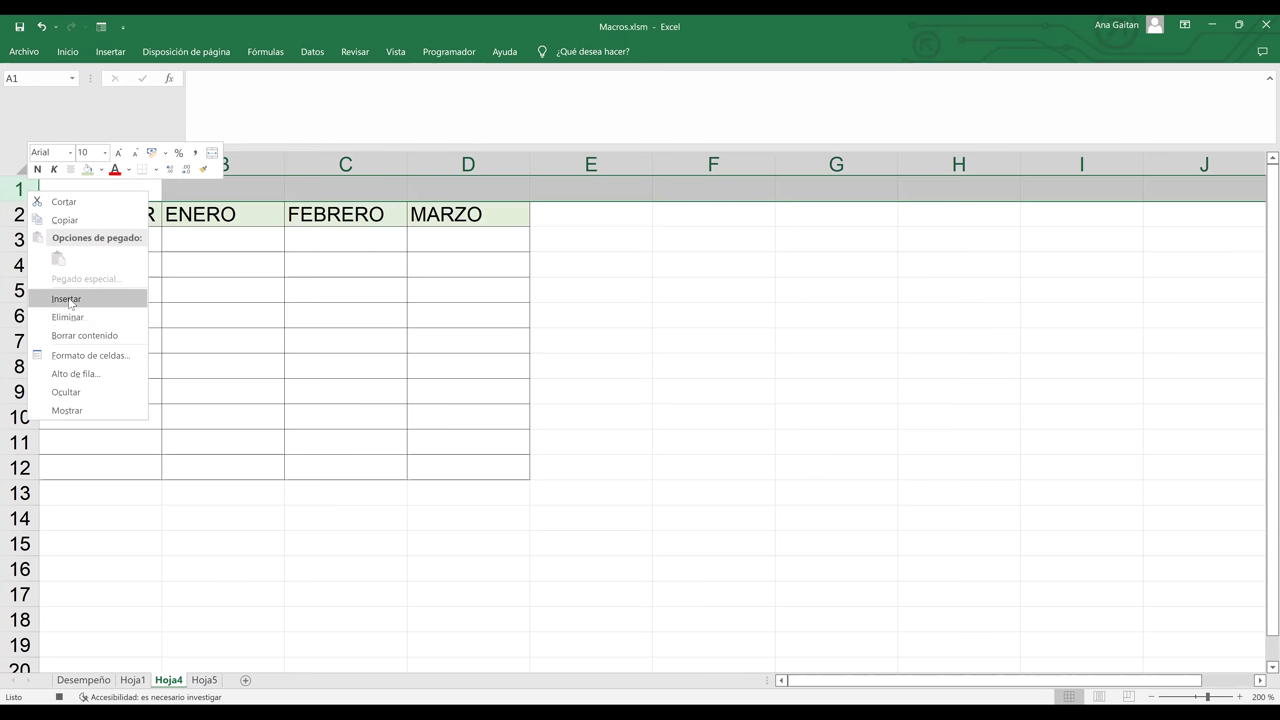
key(Return)
- Merge A1:D1 with Combinar y centrar and fill it green
click(104, 188)
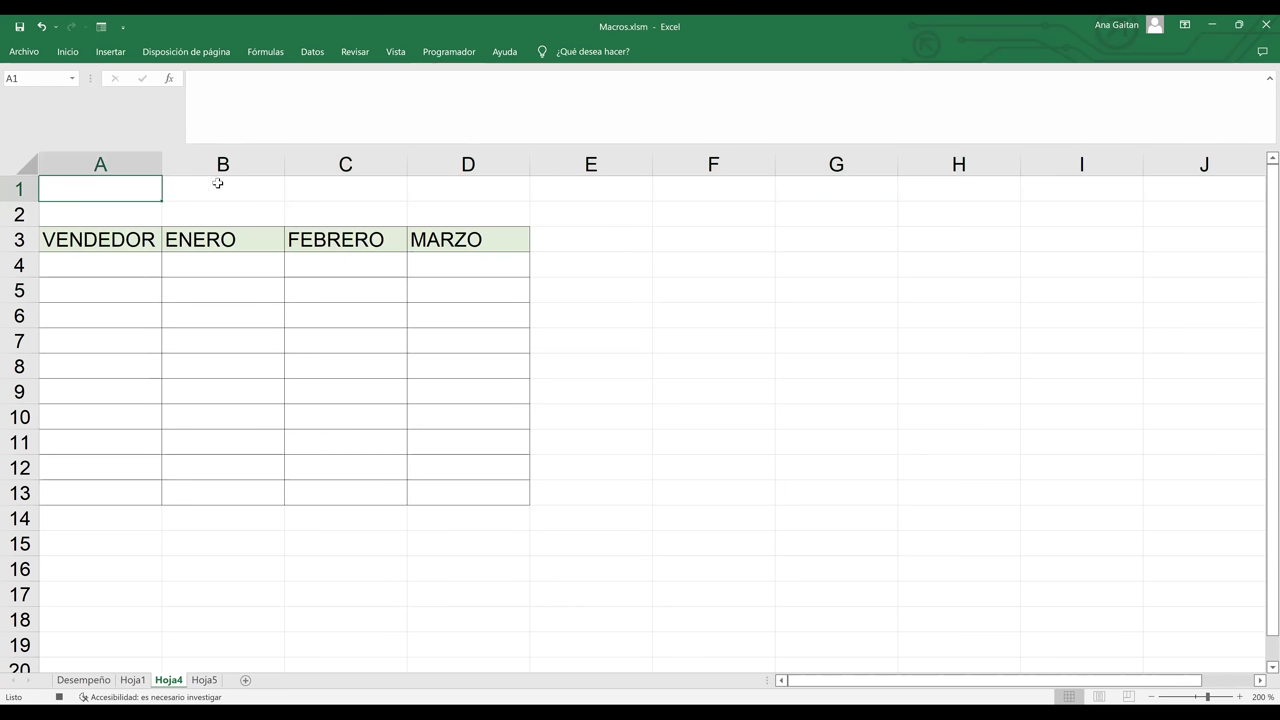
shift+click(373, 190)
drag(373, 190, 425, 190)
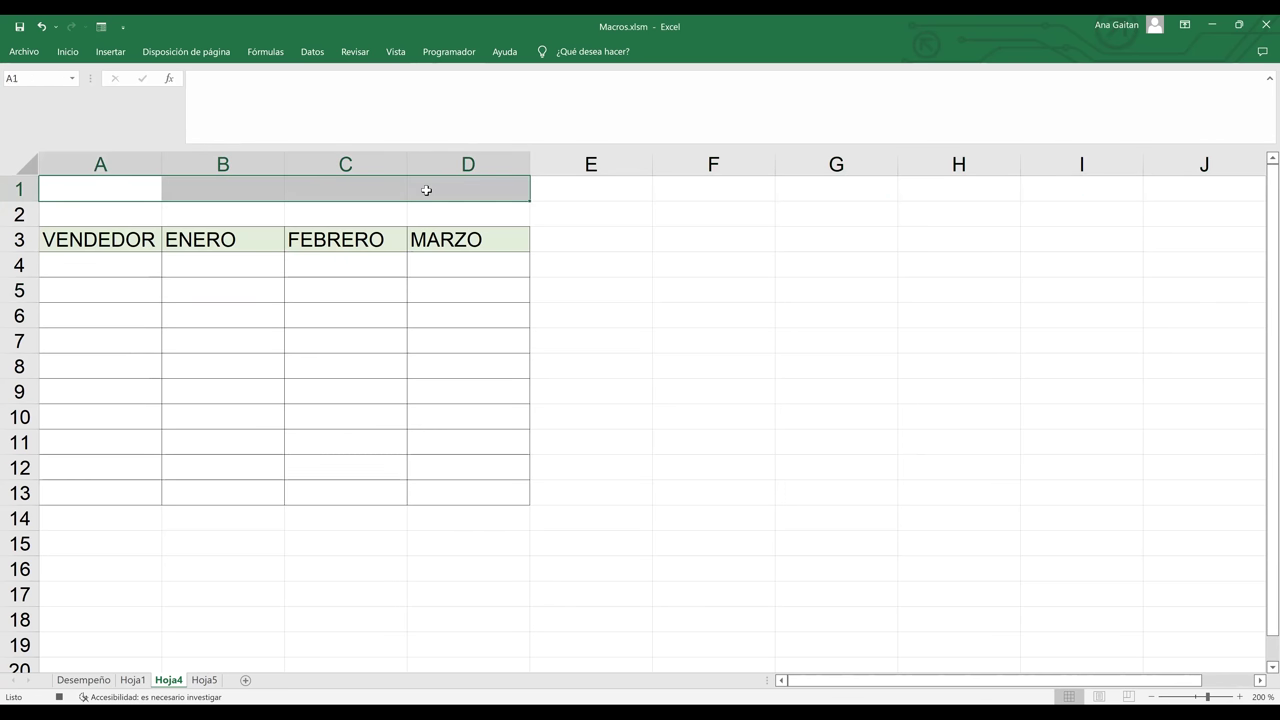
click(77, 53)
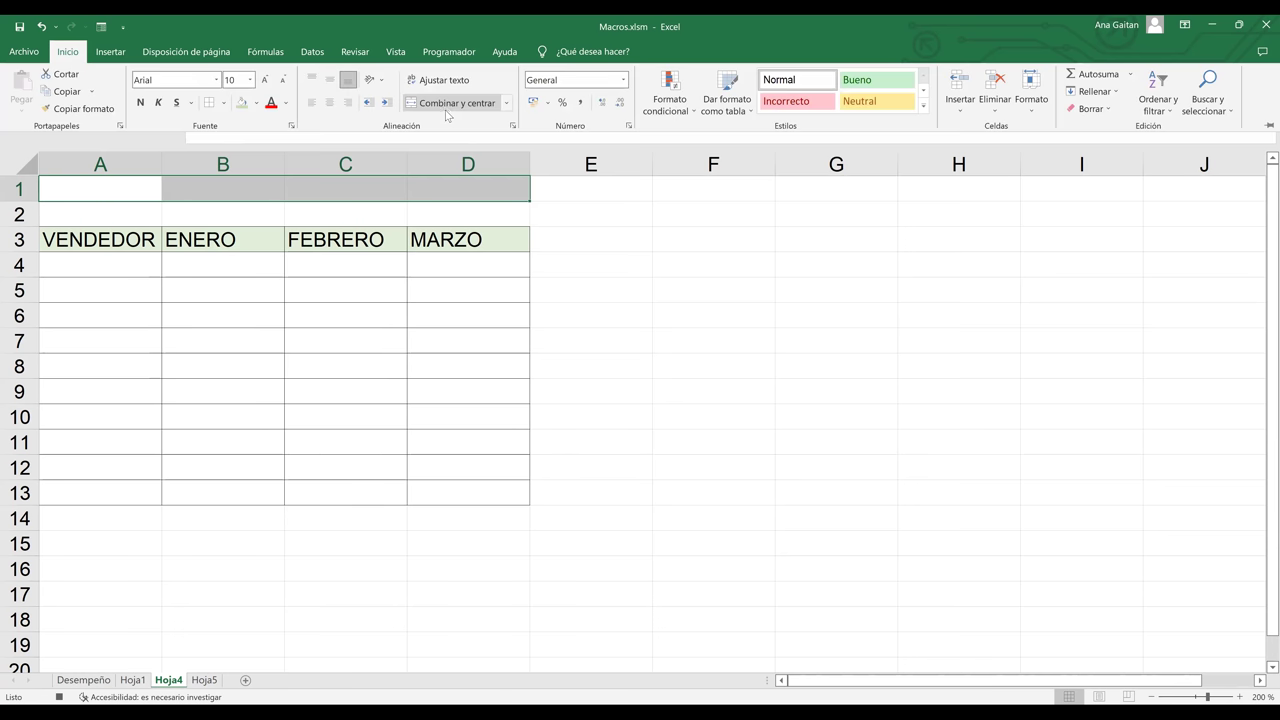
click(446, 108)
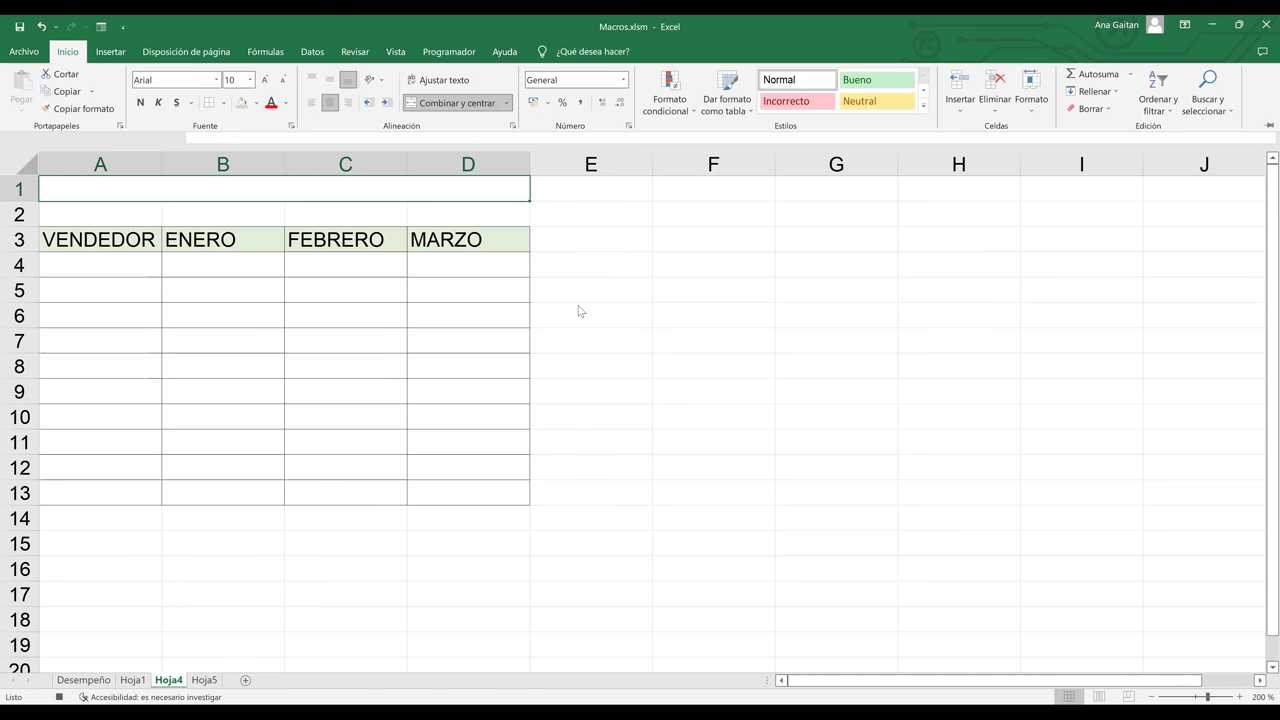
click(244, 104)
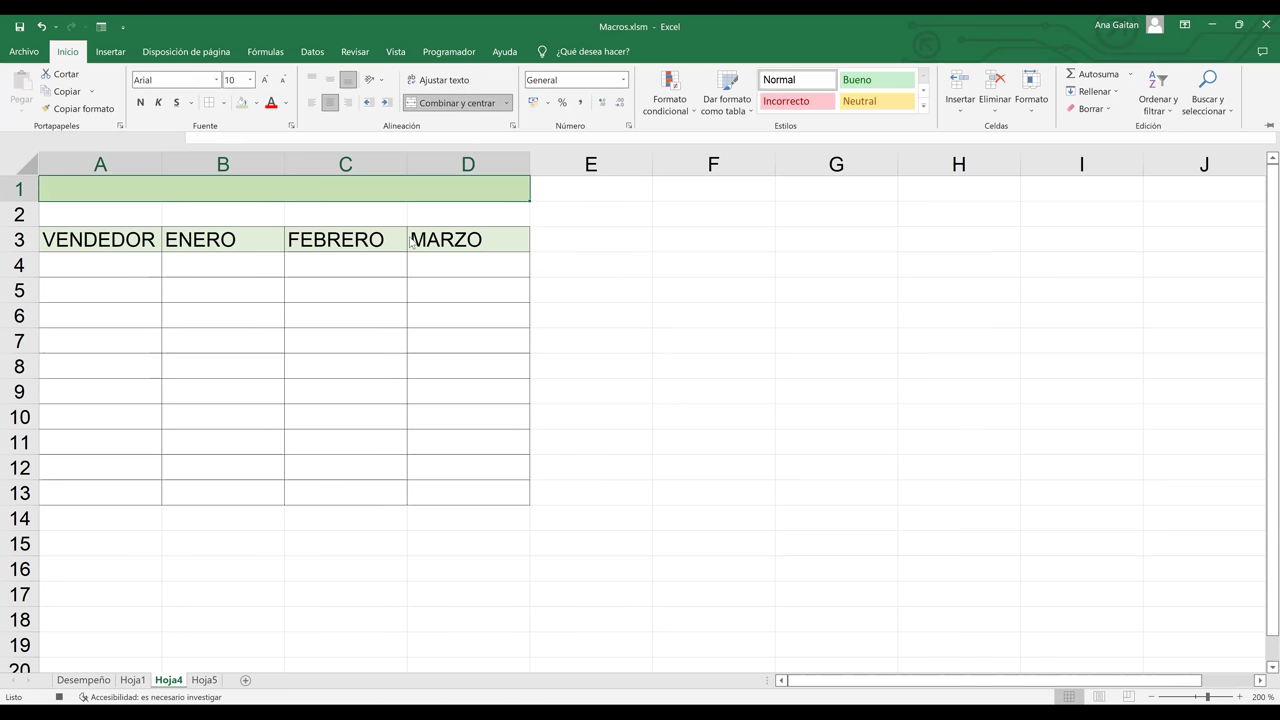
click(391, 193)
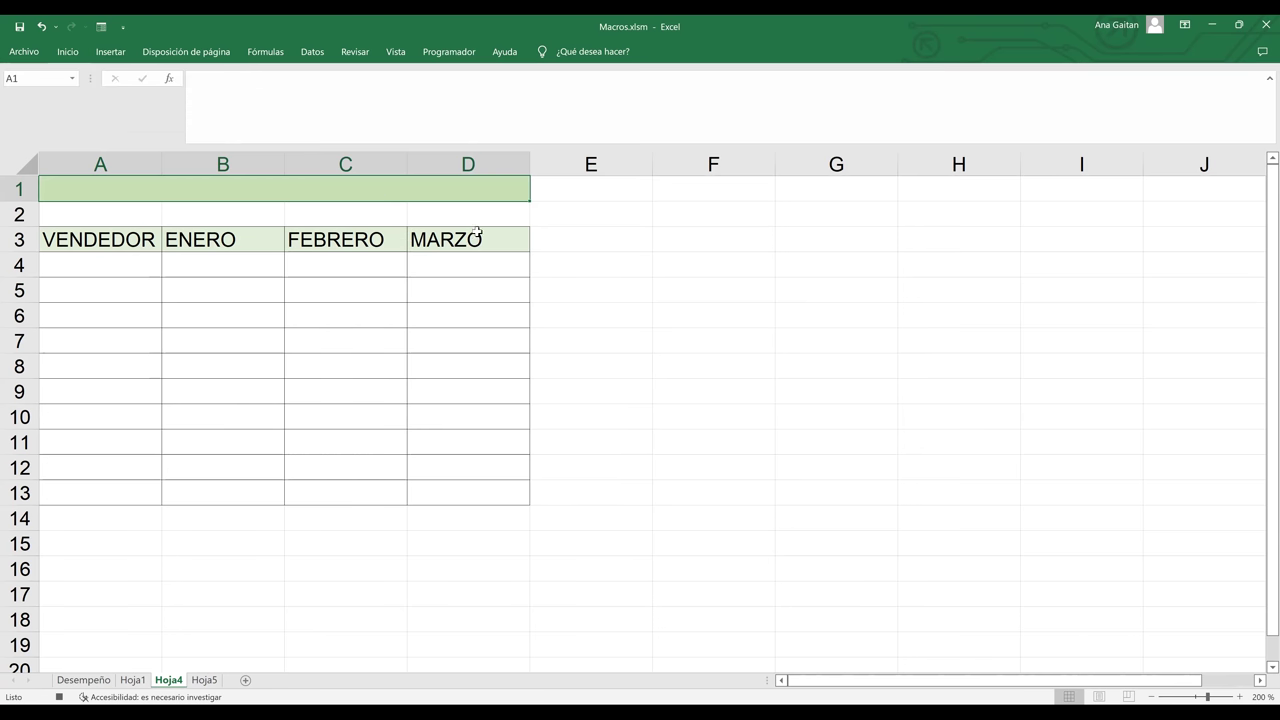
click(572, 208)
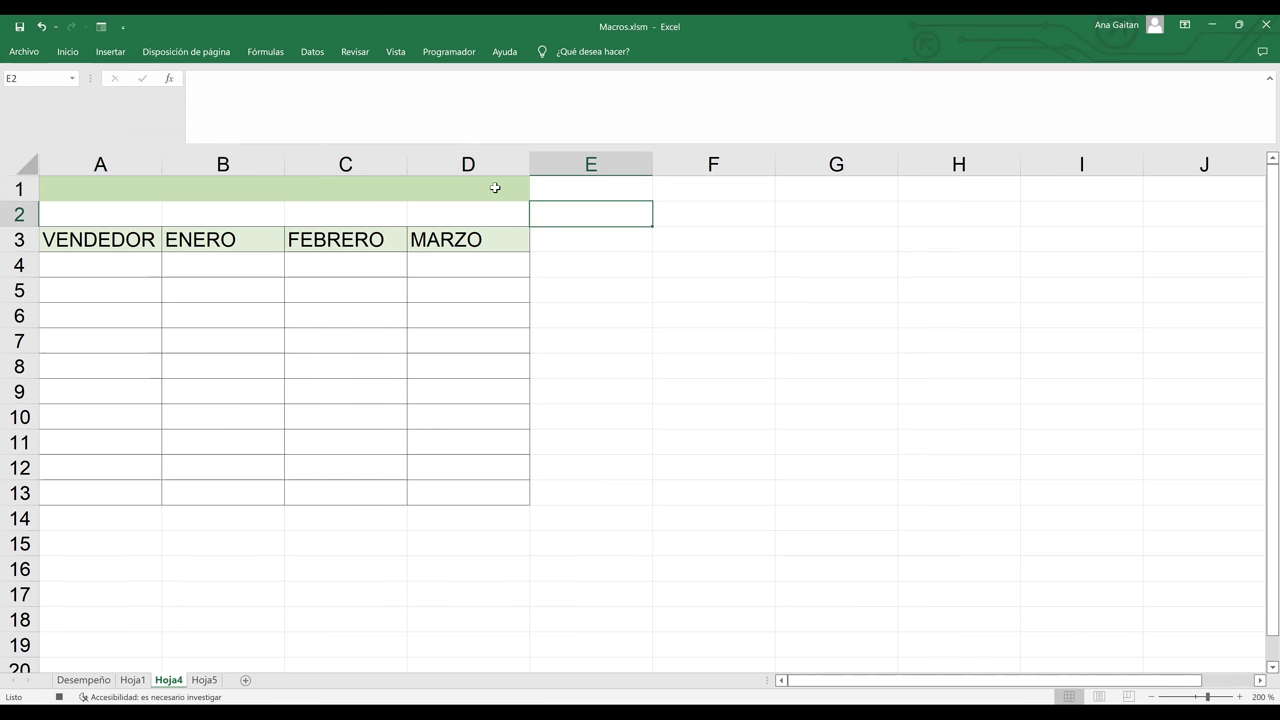
- Add a TOTAL header in E3 and the formula =SUMA(B4:D4) in E4
click(470, 184)
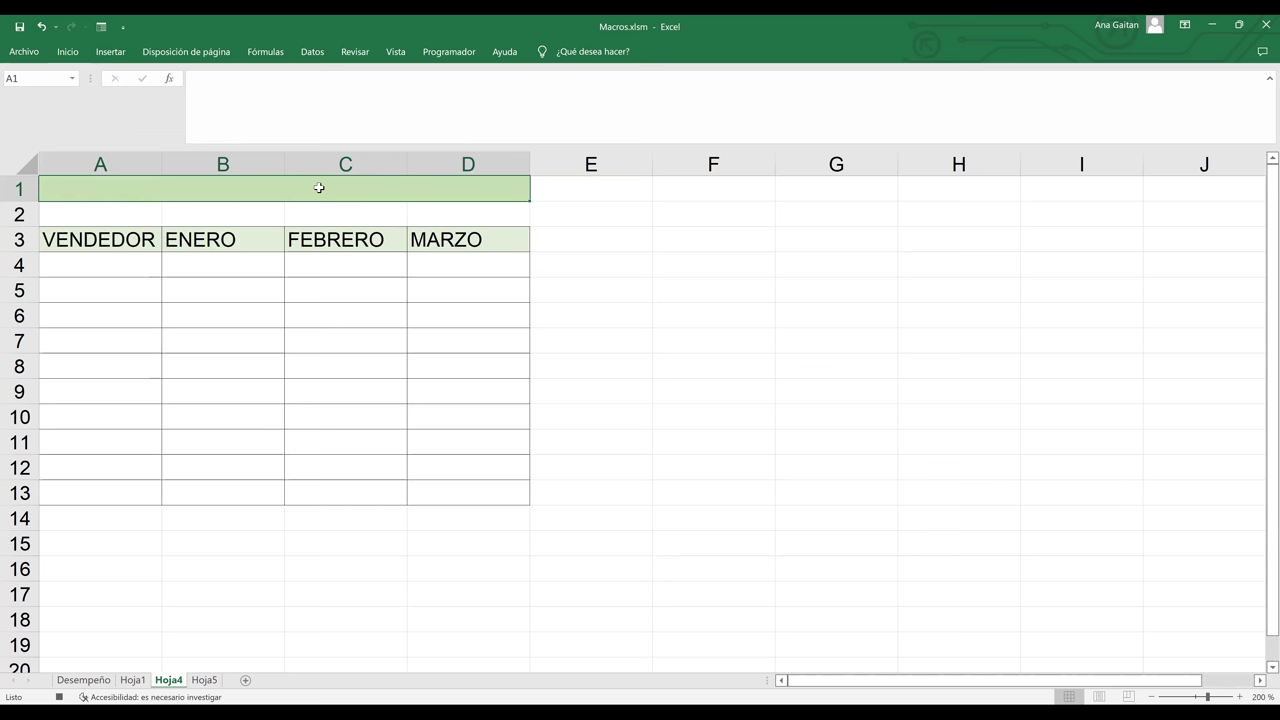
click(594, 236)
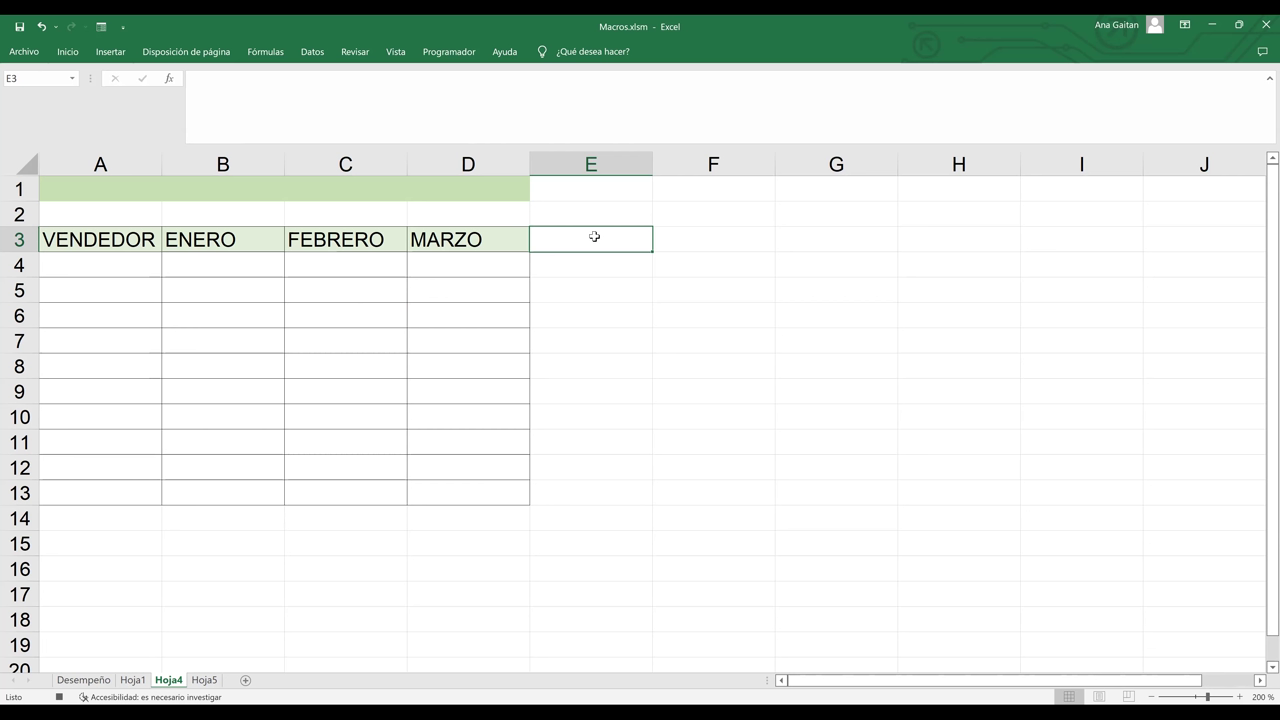
text(TOTAL)
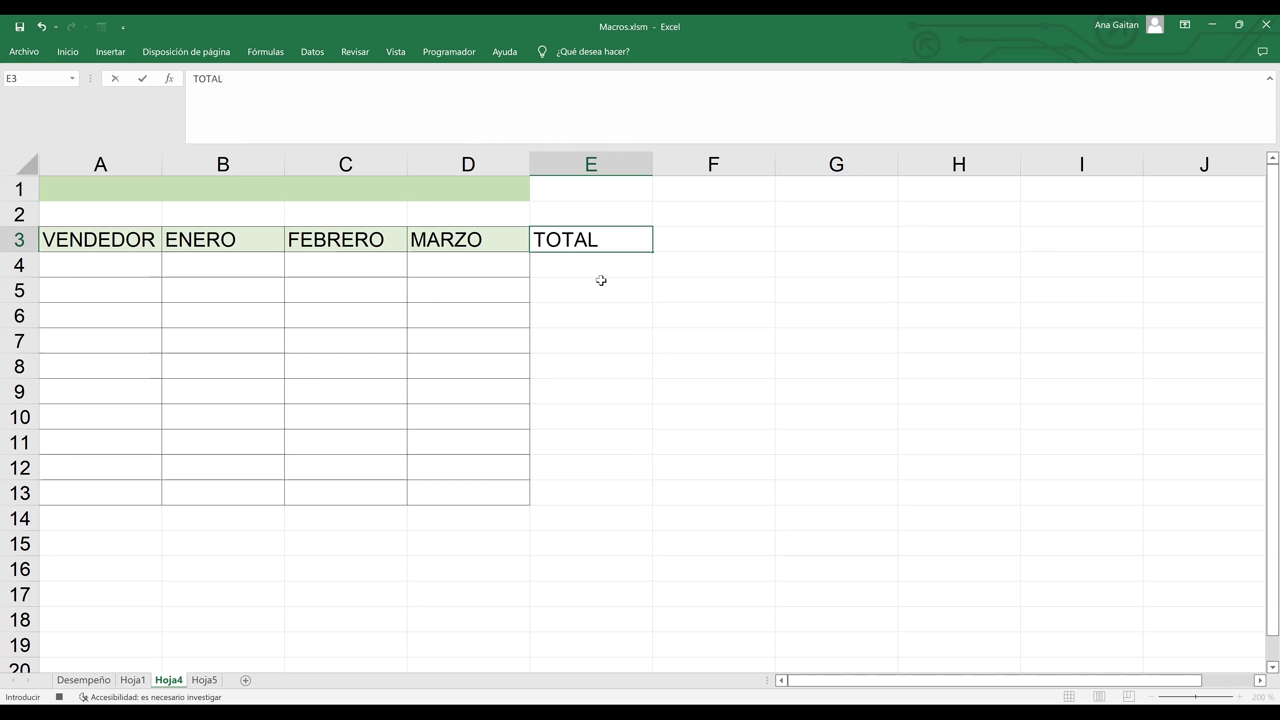
click(601, 269)
text(=)
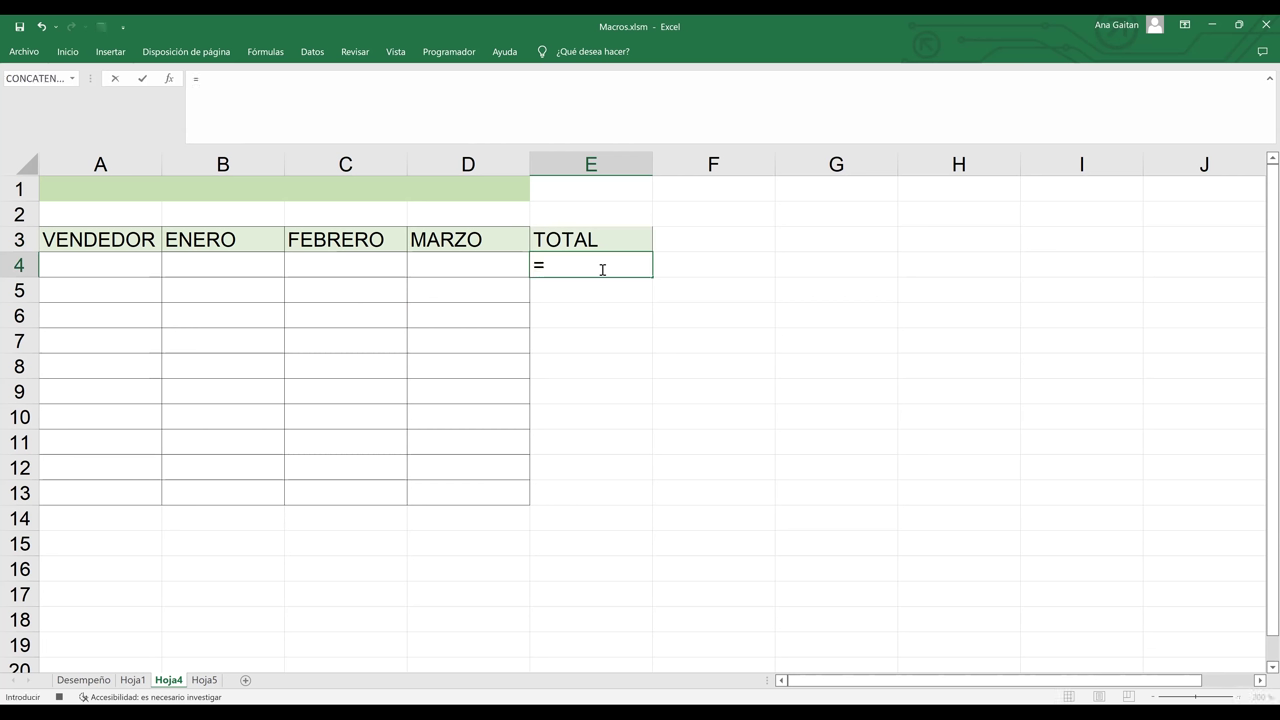
text(SUMA()
click(199, 263)
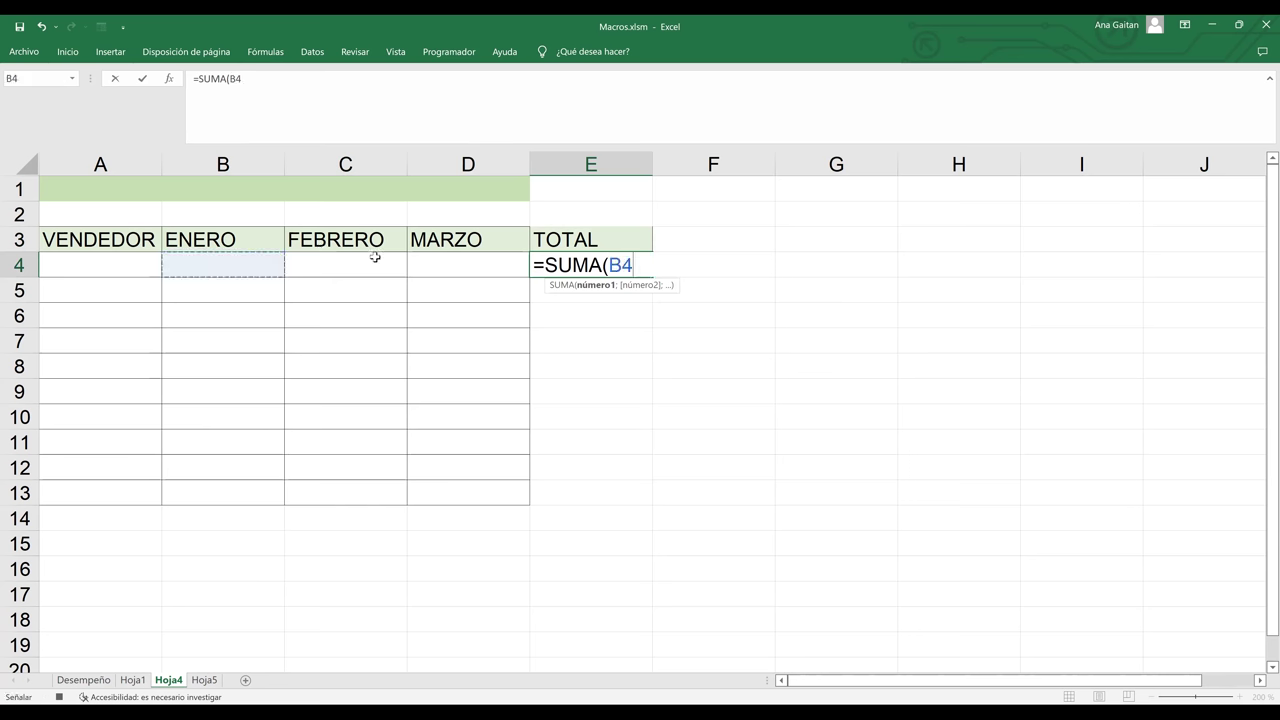
shift+click(453, 257)
text())
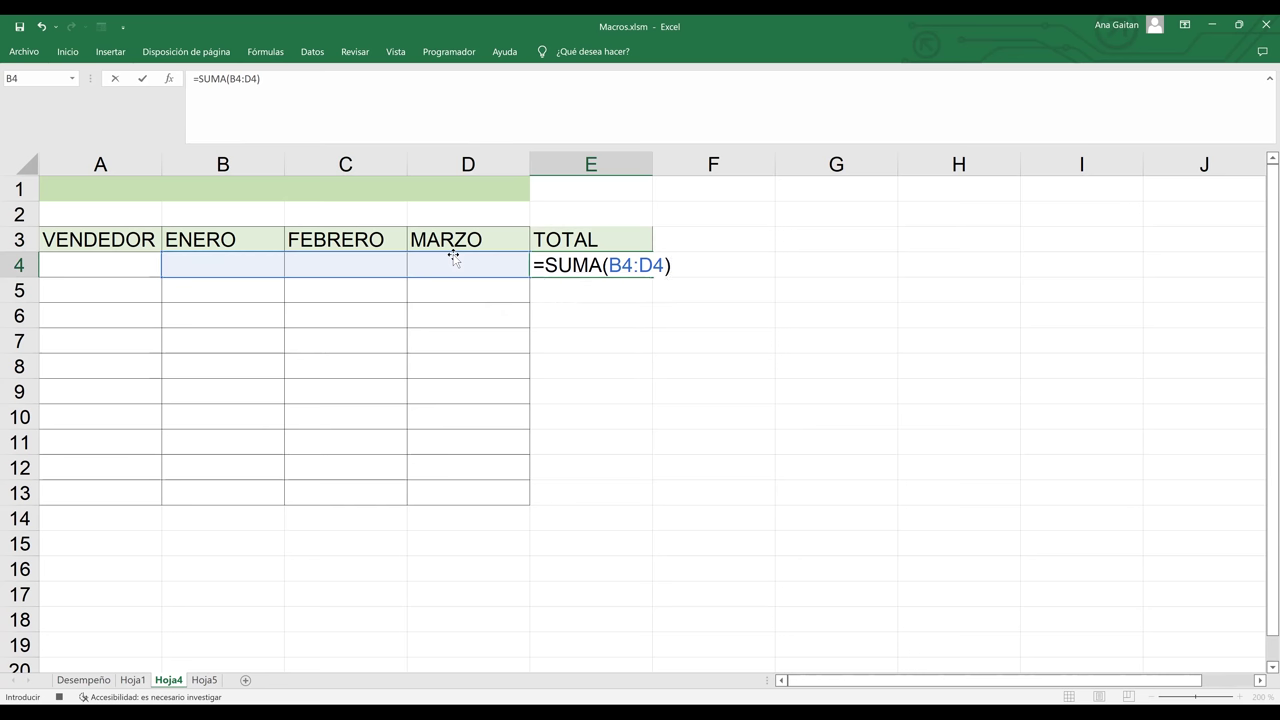
key(Return)
- Copy the sum formula down to E13, then stop the macro recording
click(570, 264)
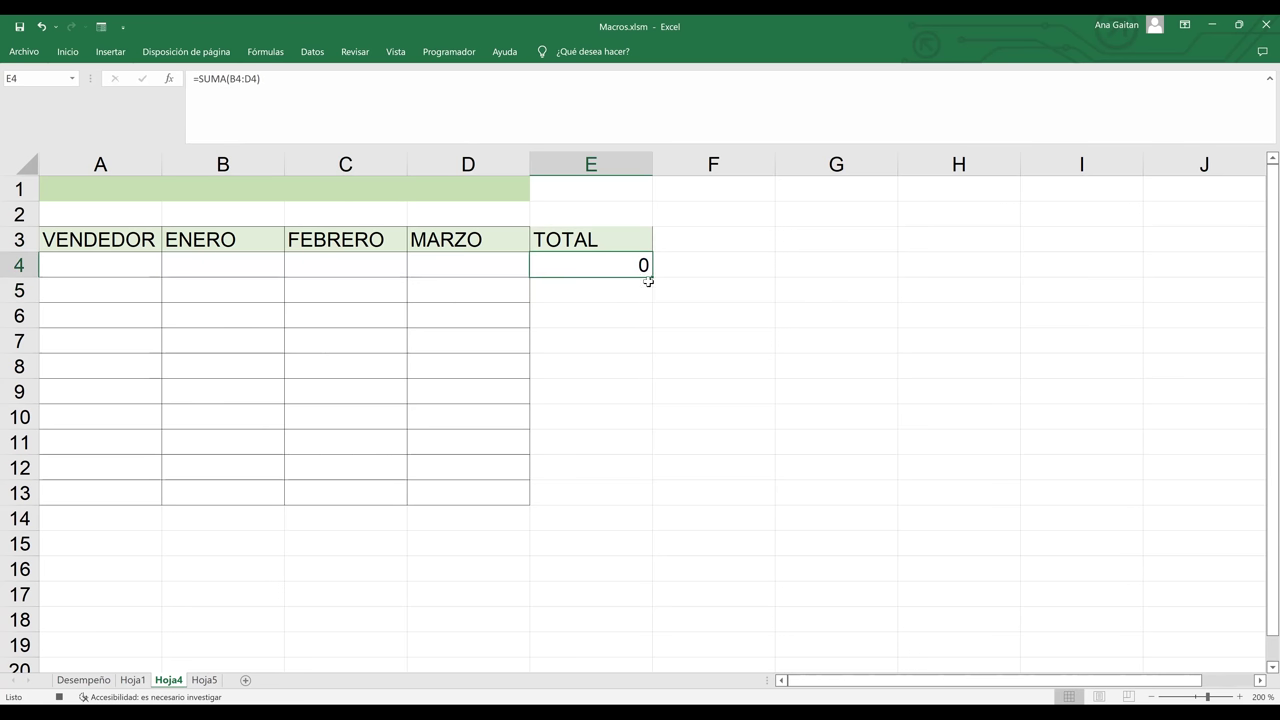
drag(650, 278, 624, 498)
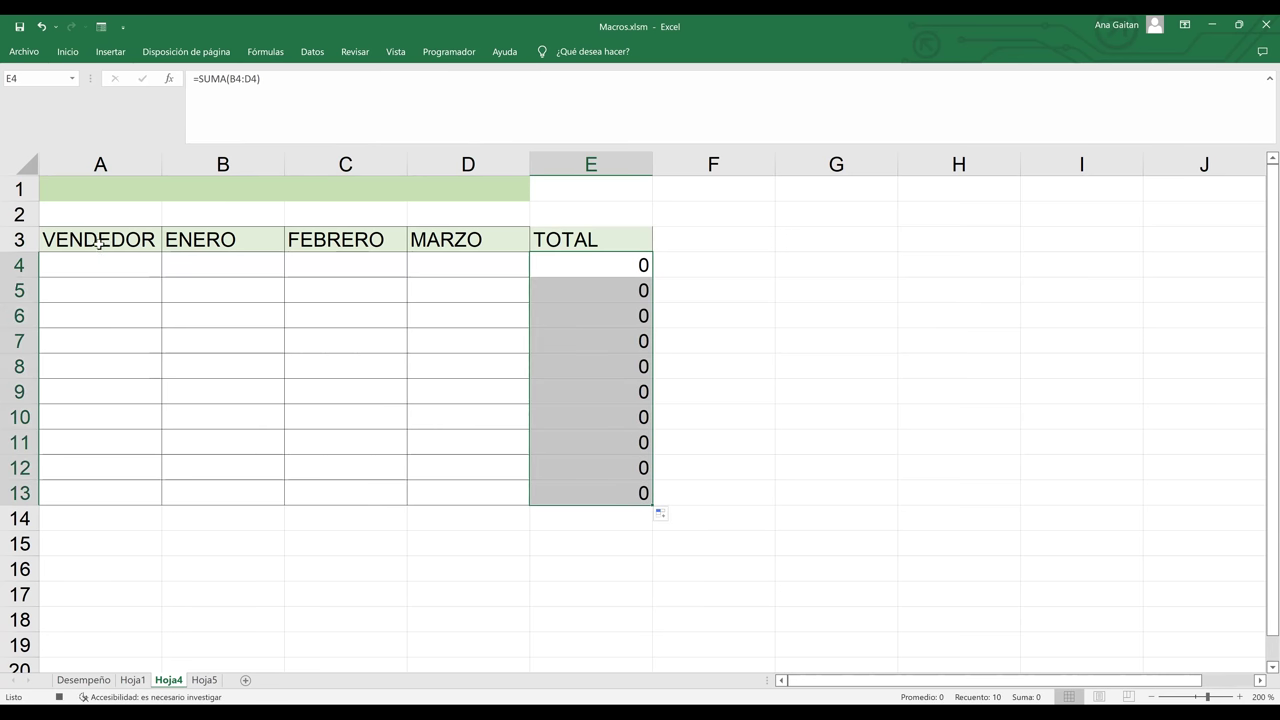
click(348, 294)
drag(645, 494, 491, 234)
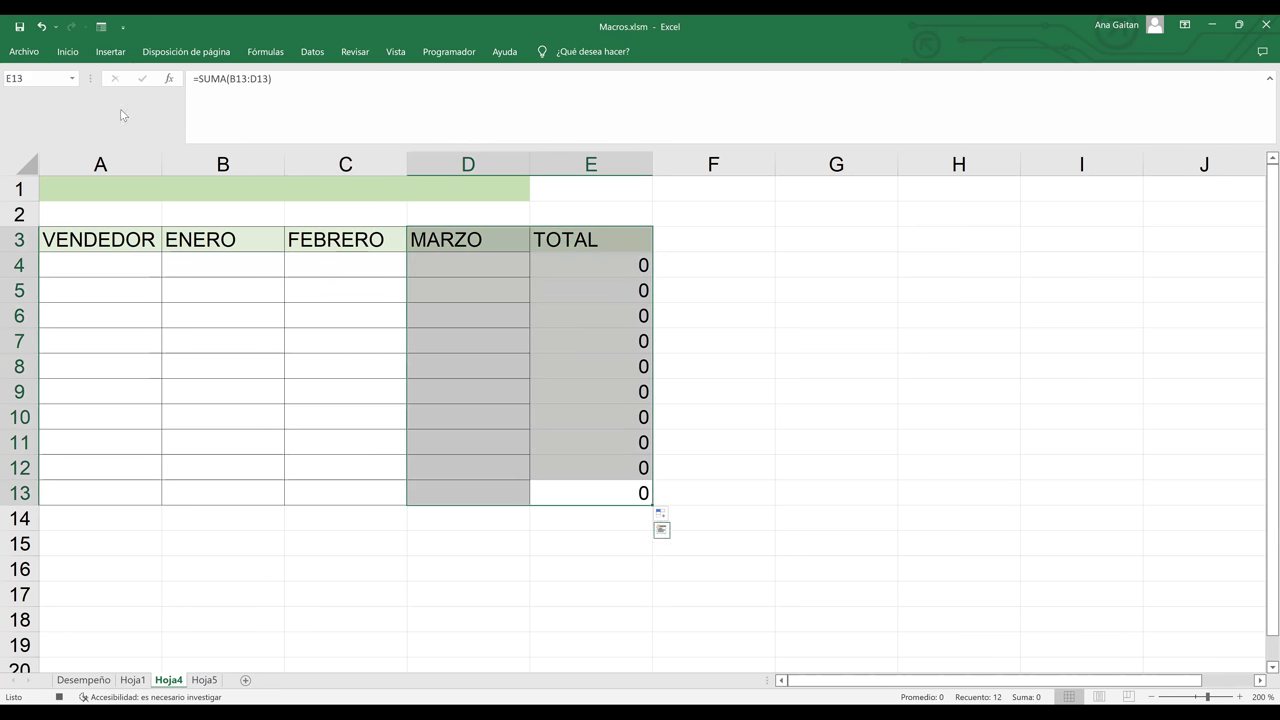
click(68, 52)
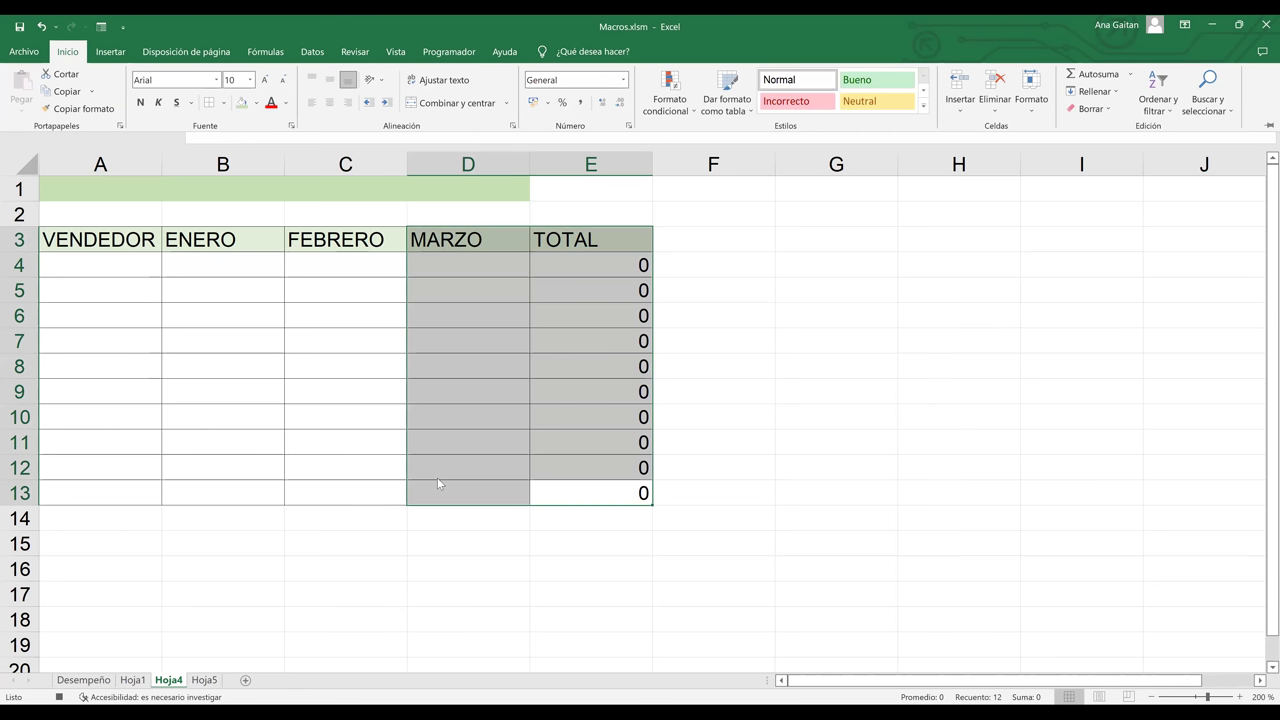
key(Escape)
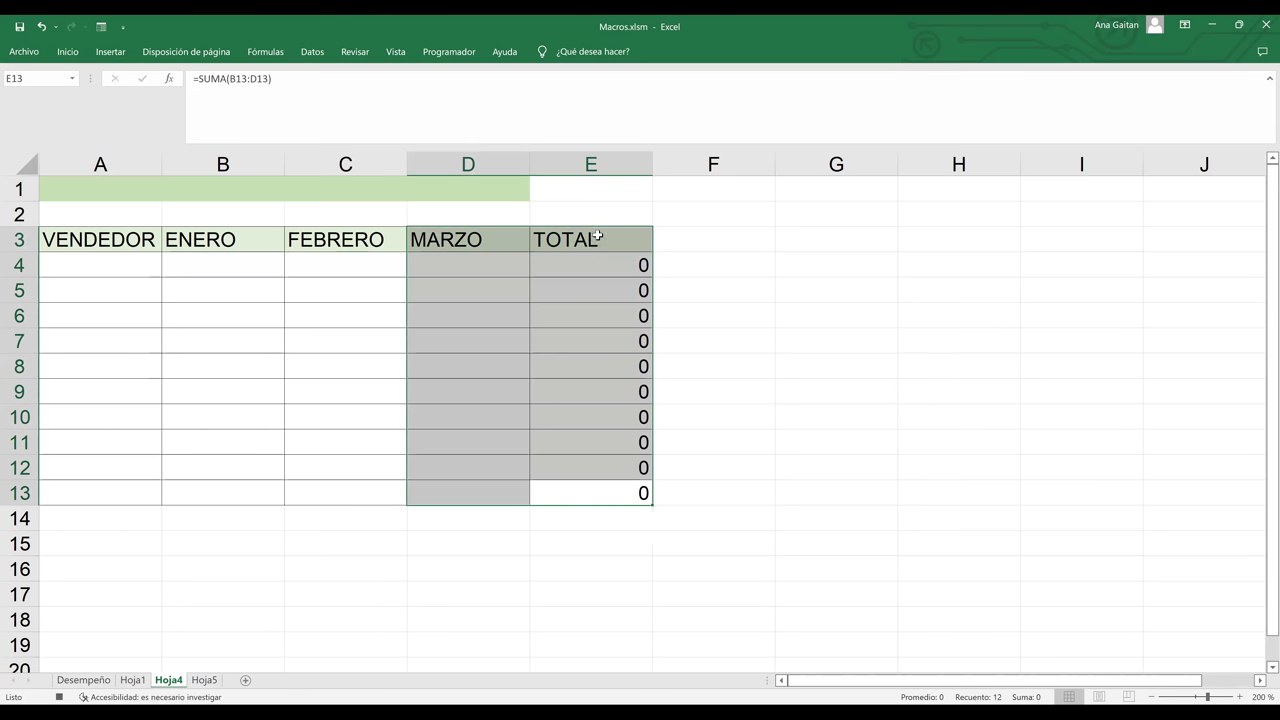
click(562, 240)
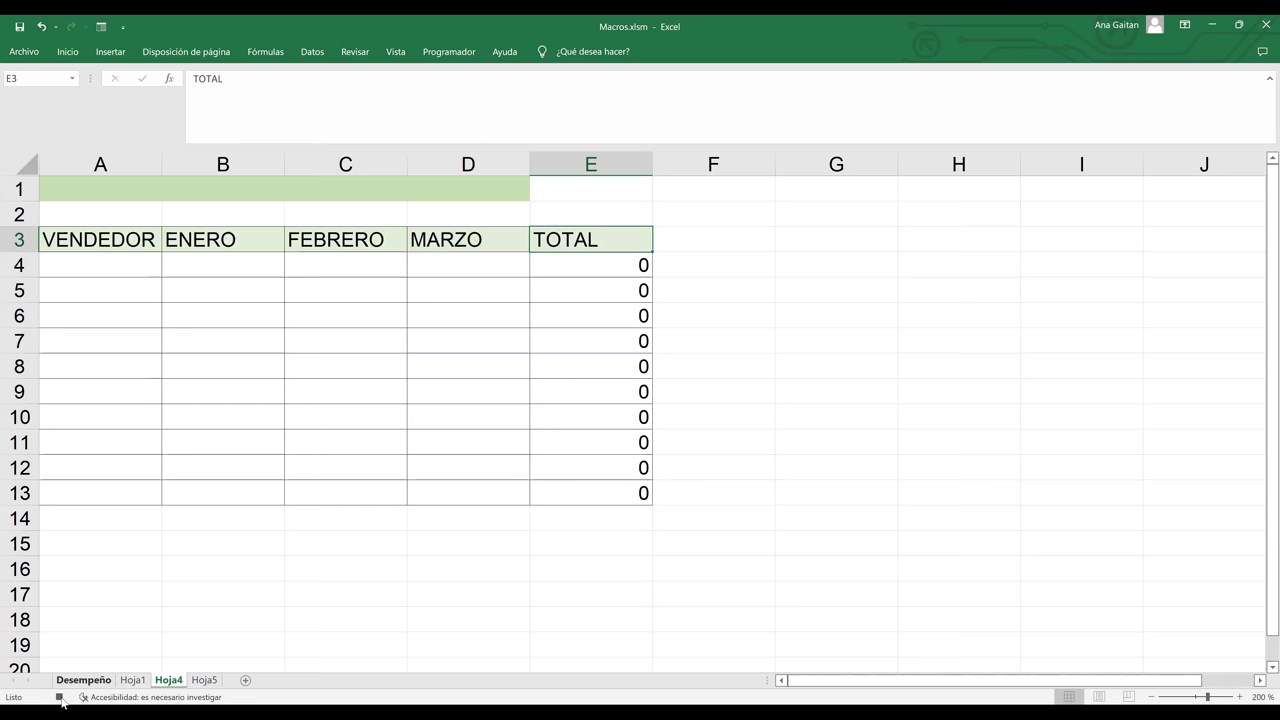
click(59, 697)
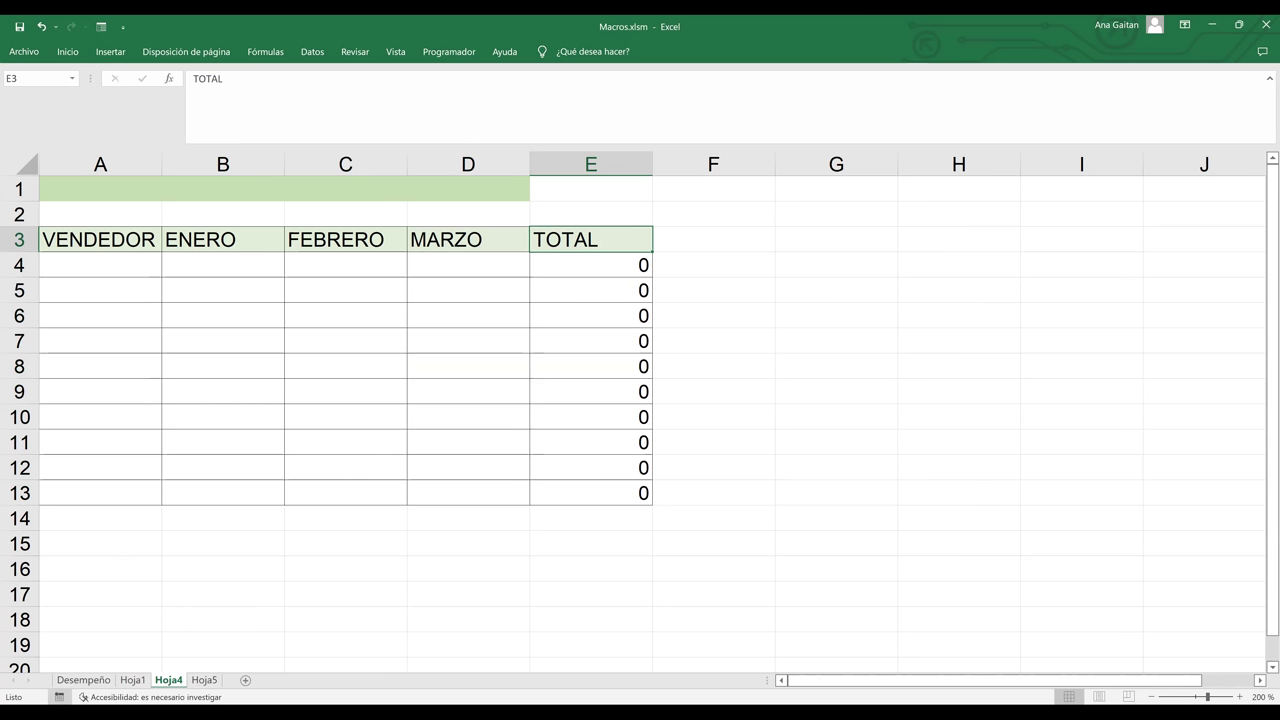
click(204, 680)
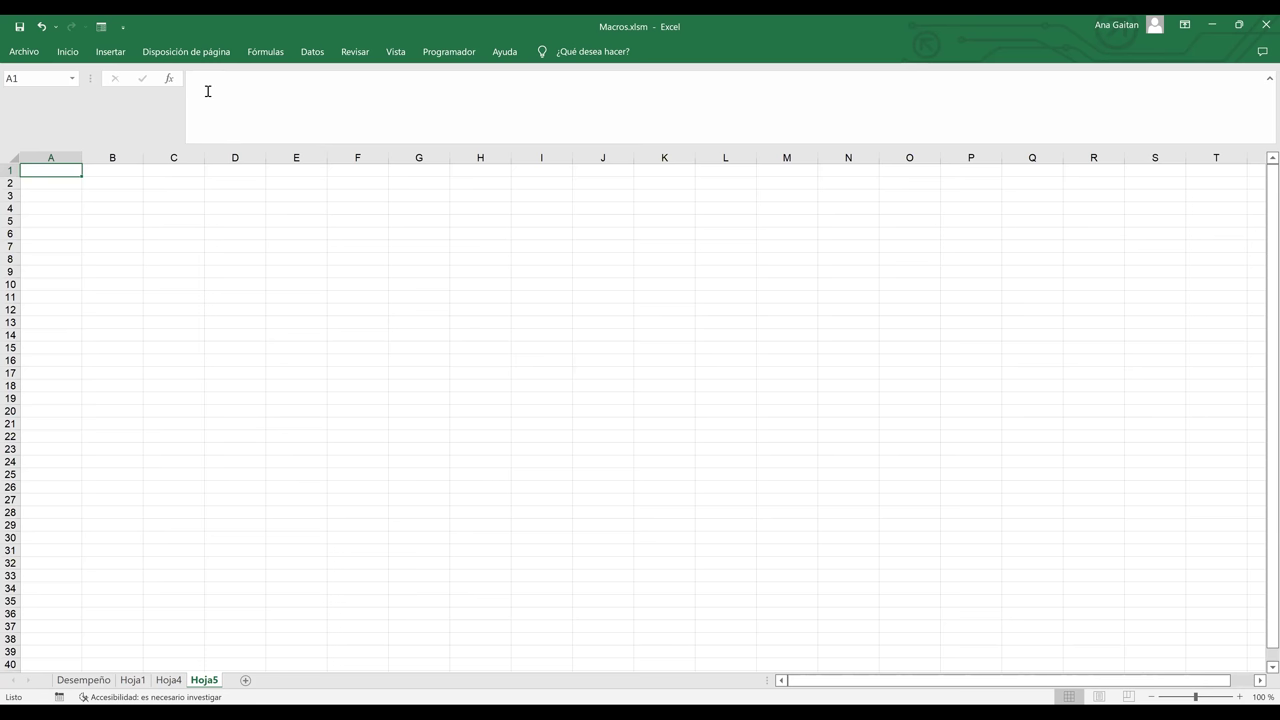
key(alt+d)
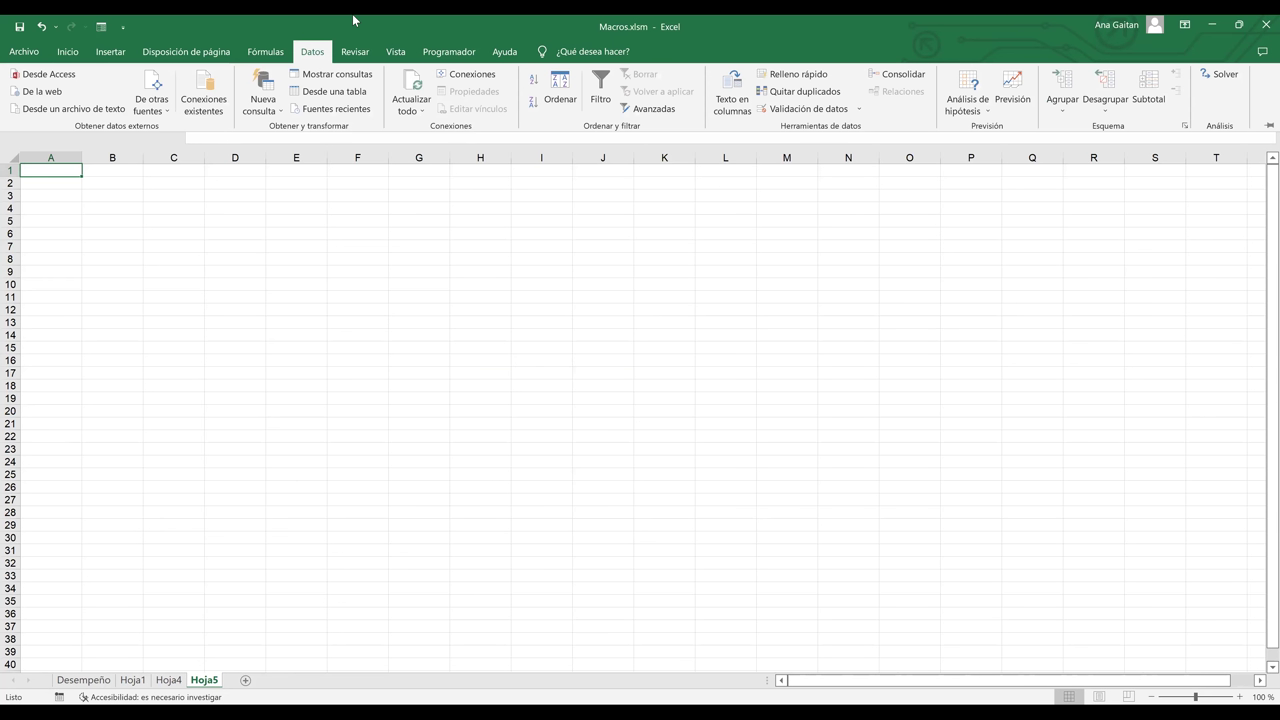
click(449, 51)
click(60, 112)
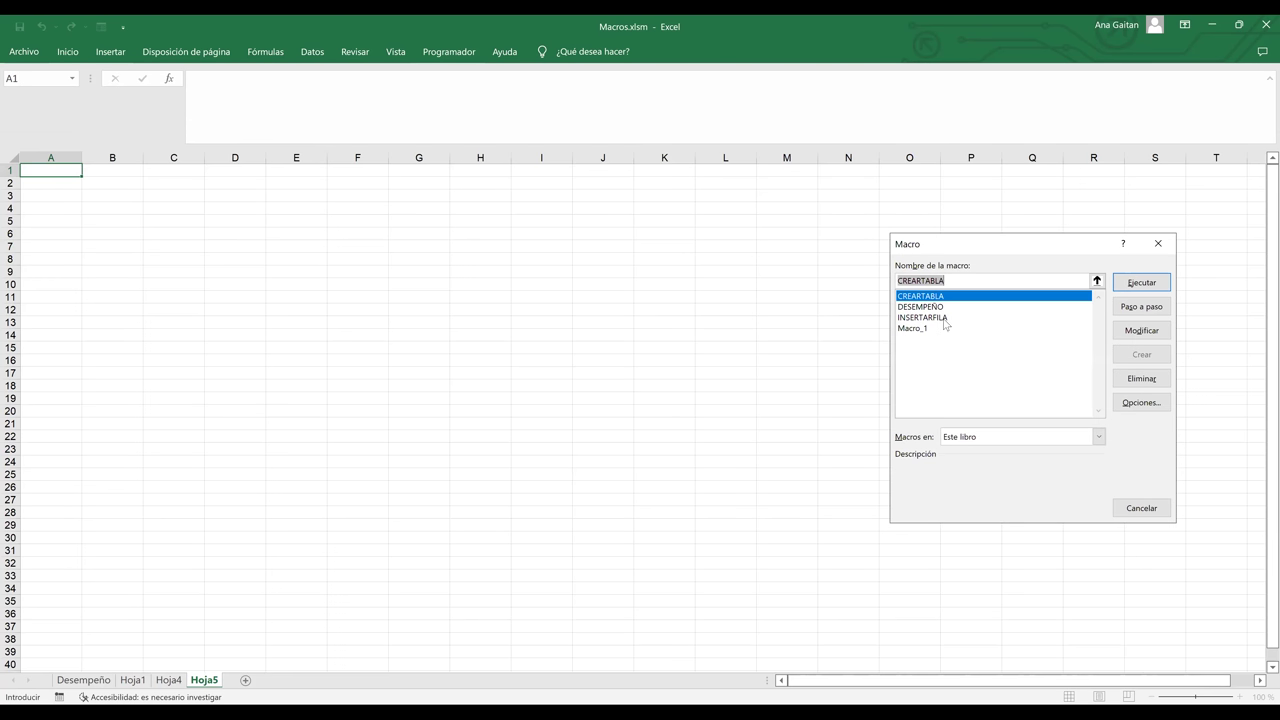
click(944, 318)
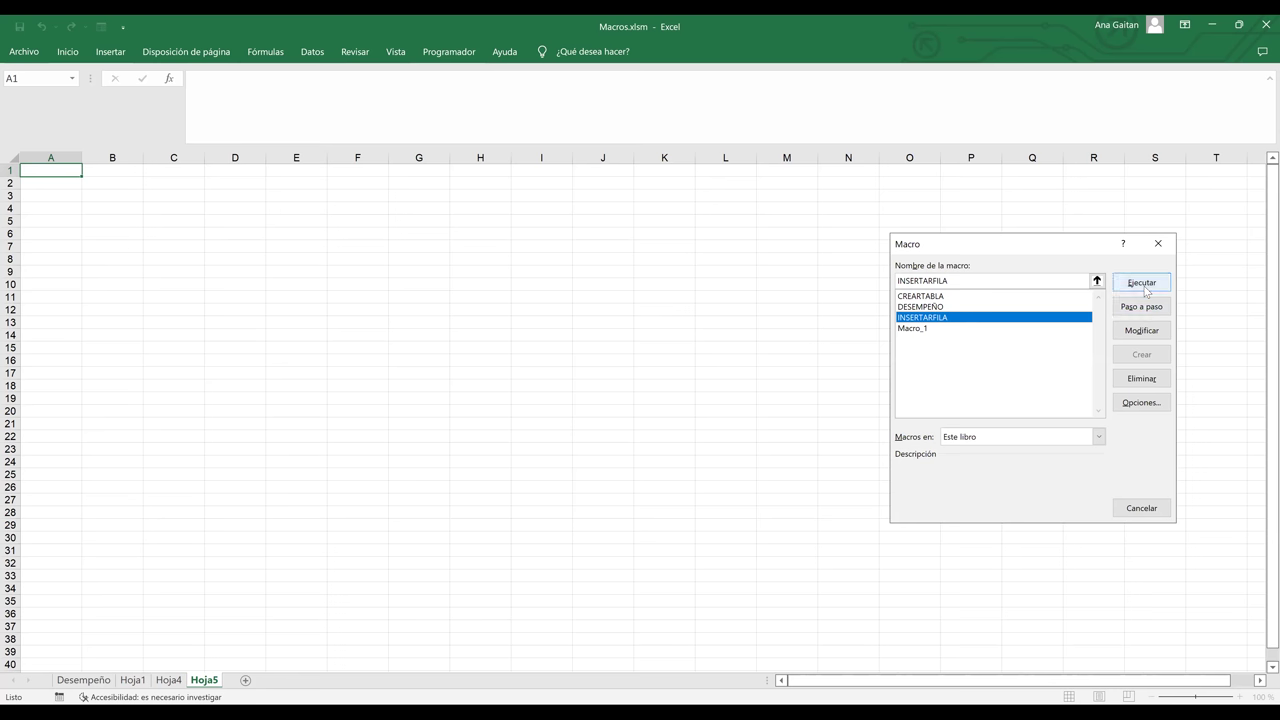
click(1146, 289)
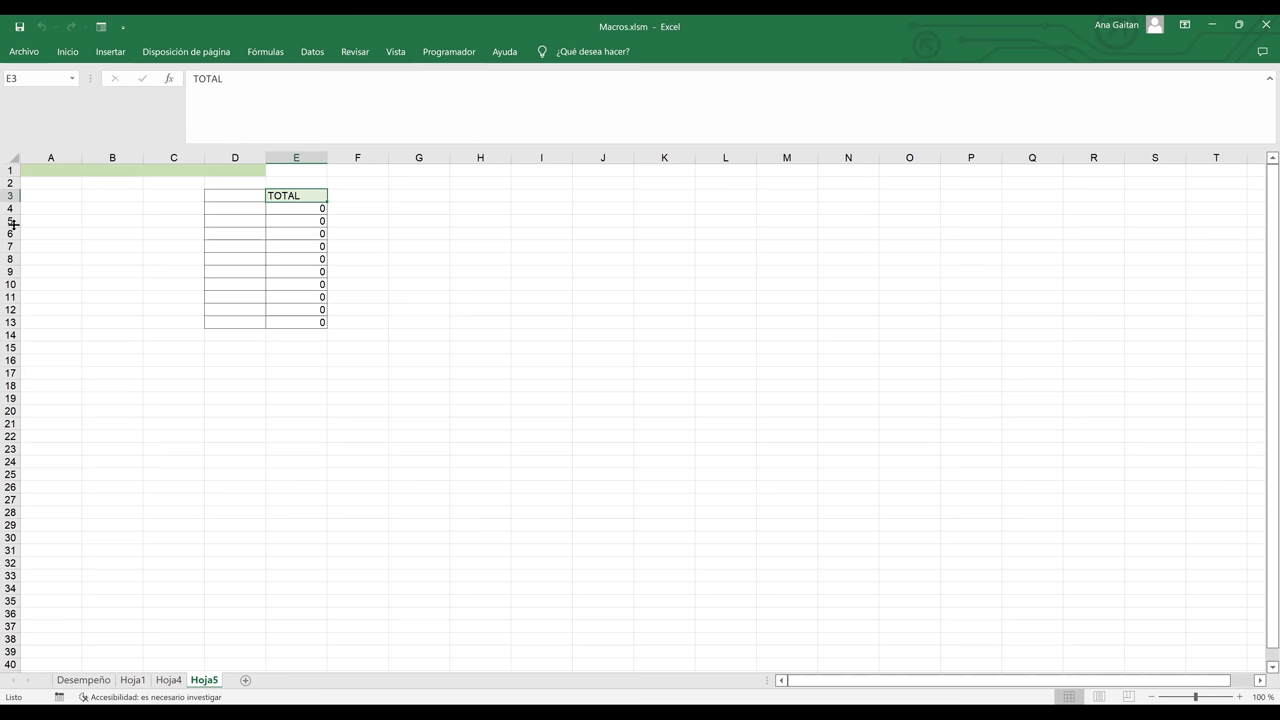
click(10, 195)
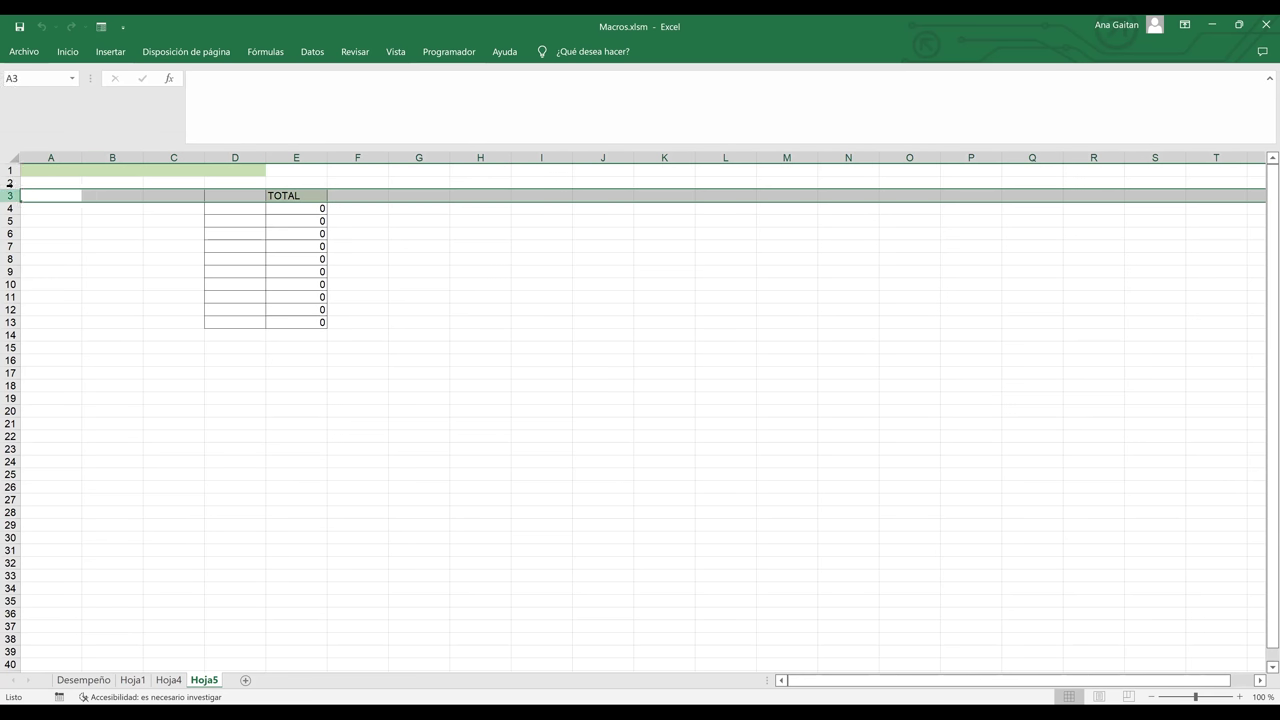
drag(10, 183, 10, 170)
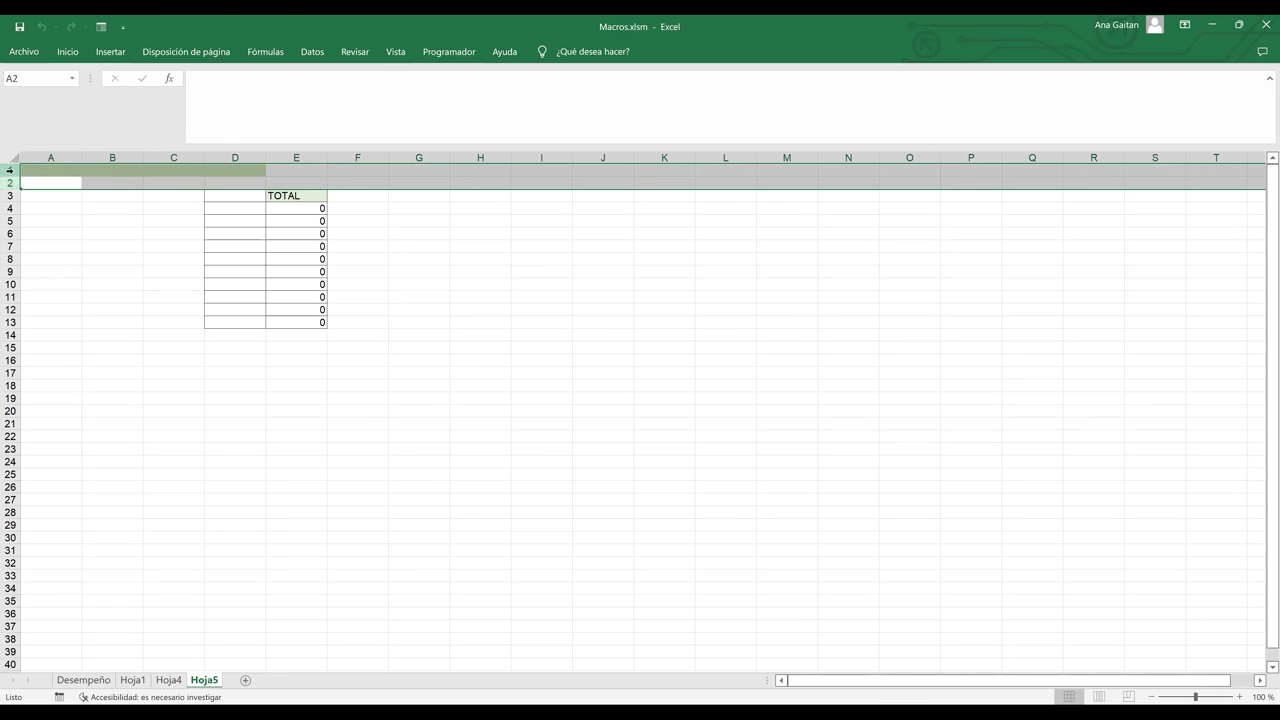
click(237, 260)
click(291, 195)
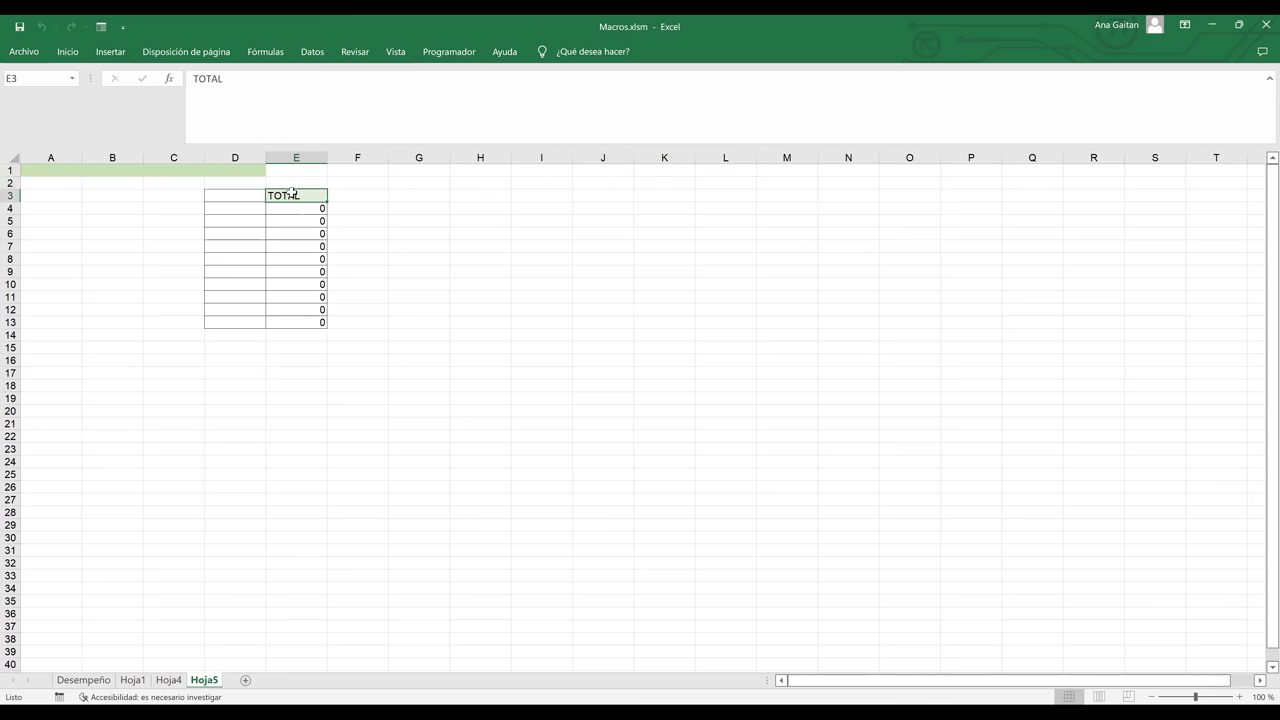
drag(291, 198, 306, 301)
click(305, 218)
click(306, 248)
click(306, 322)
click(304, 310)
click(304, 271)
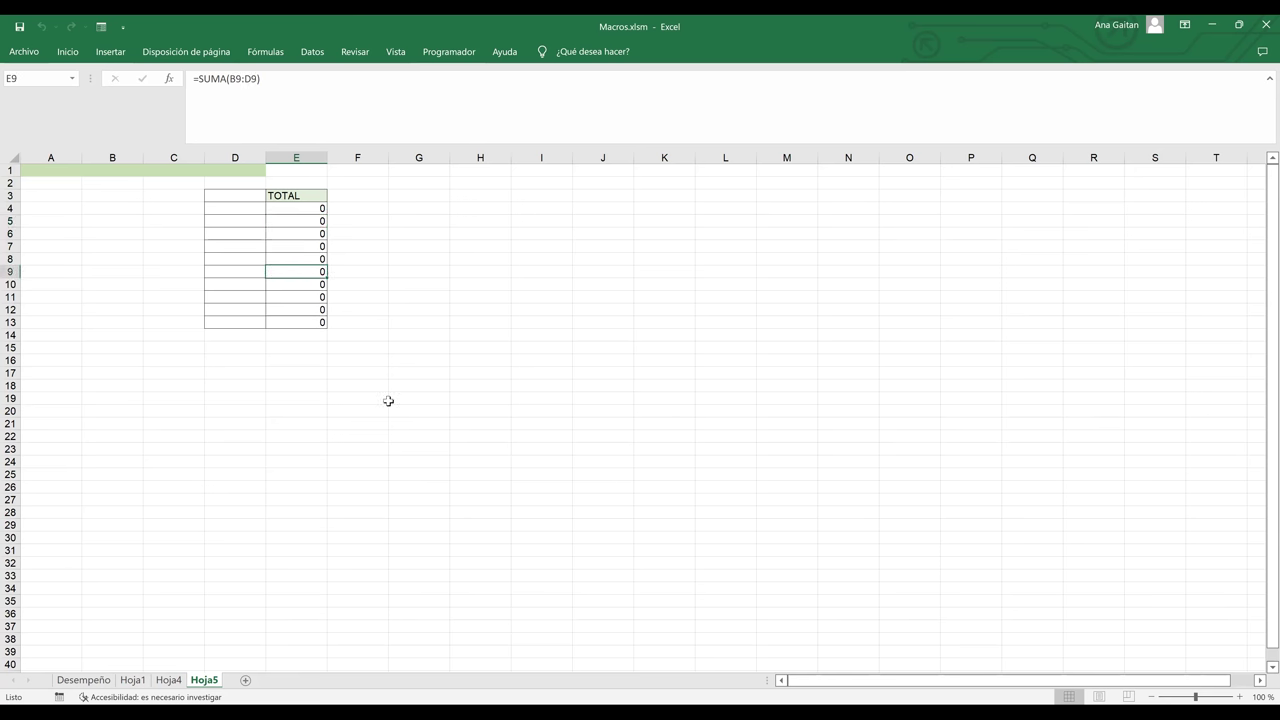
- Delete the Hoja5 sheet
right_click(202, 684)
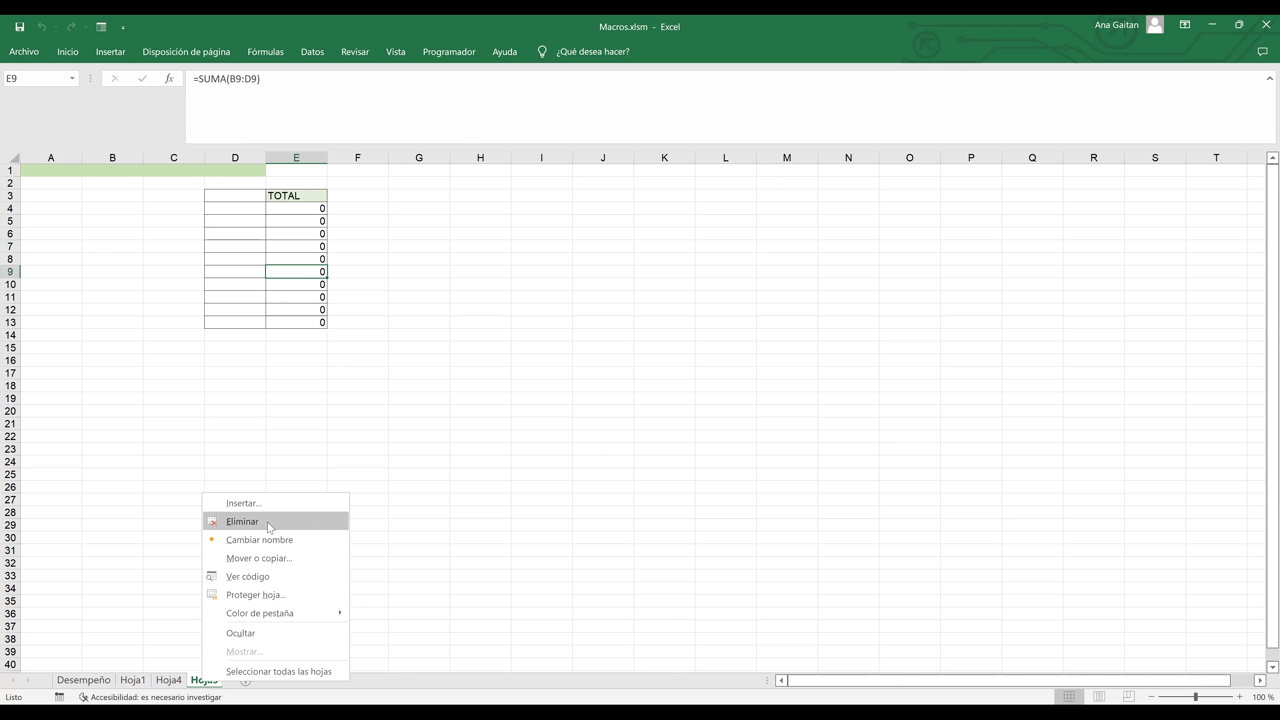
key(Return)
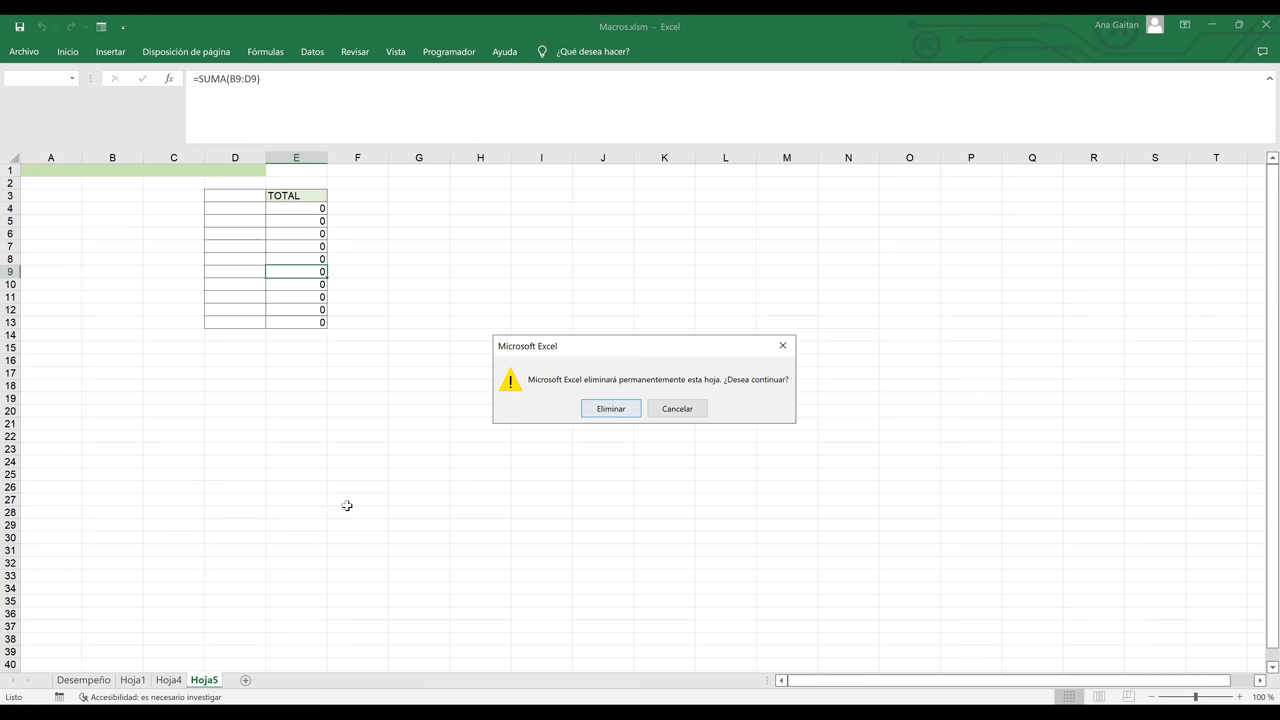
key(Return)
- Delete entire rows 1–14 of the old table on Hoja4, leaving it blank
drag(591, 518, 0, 150)
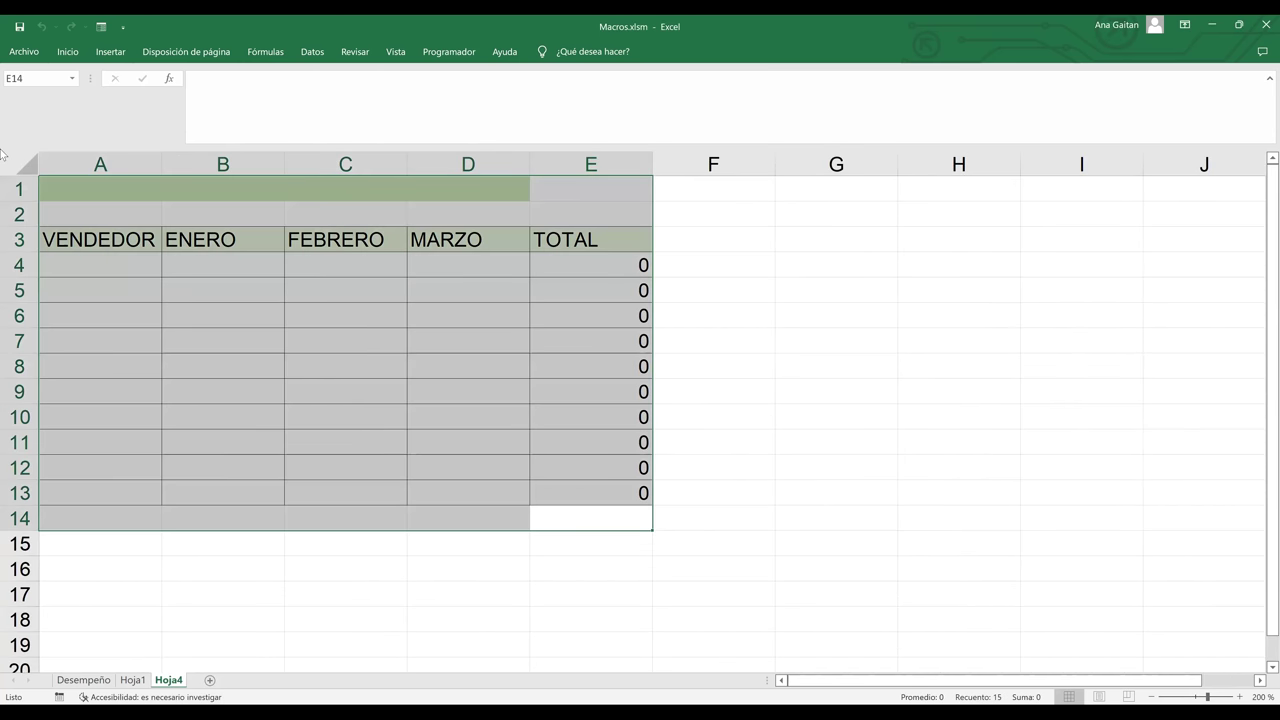
right_click(294, 342)
click(357, 486)
click(317, 529)
click(330, 514)
click(345, 552)
click(343, 551)
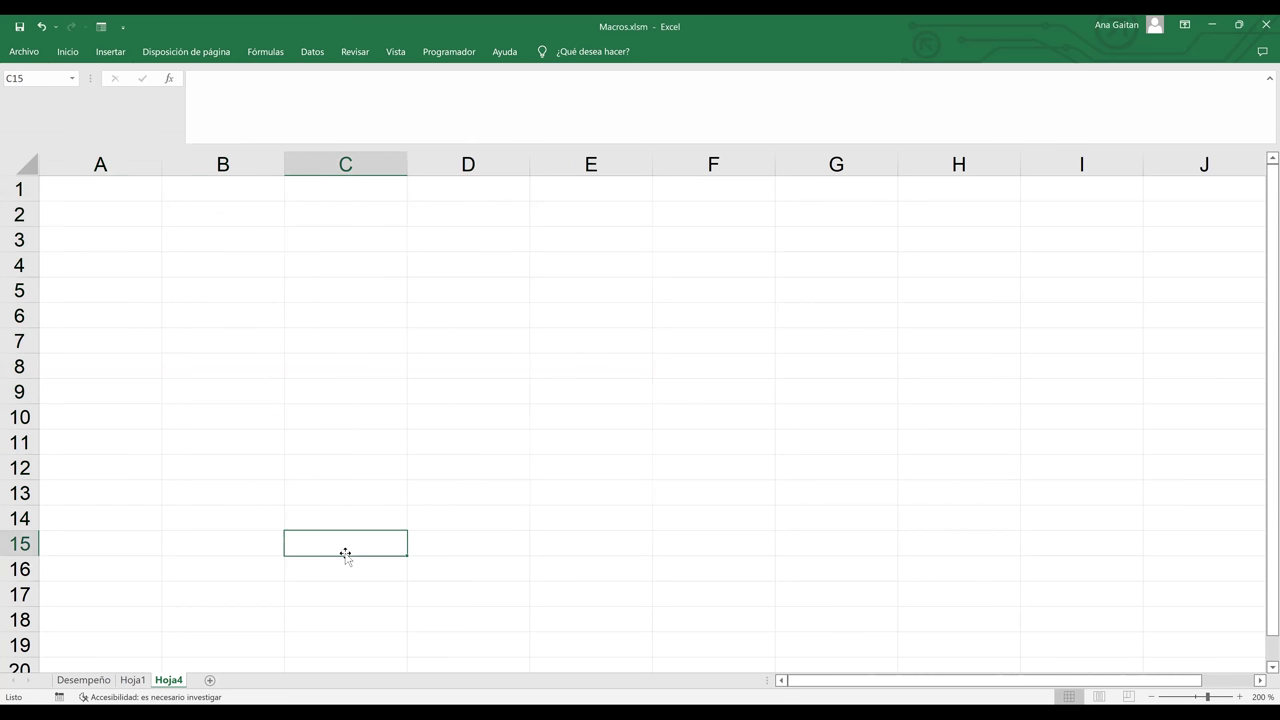
click(474, 345)
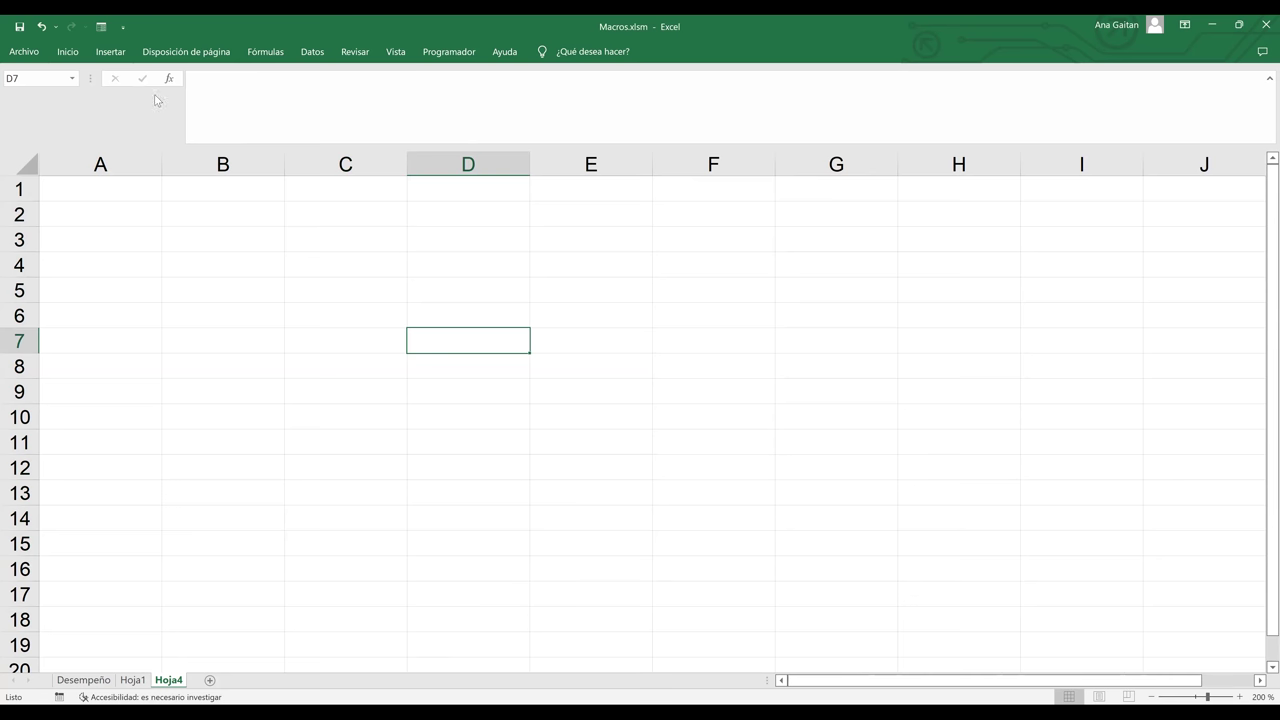
key(alt+l)
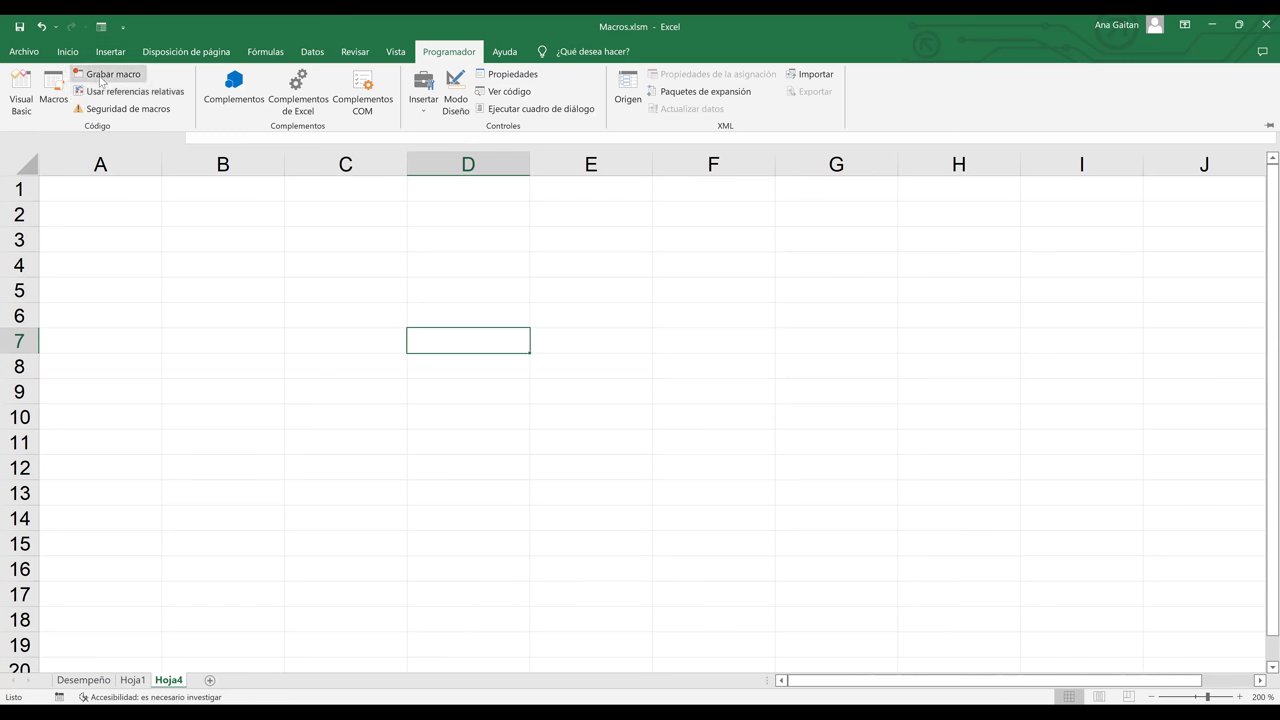
- Start recording a new macro named TABLACOMPLETA
click(101, 78)
text(TABLACOM)
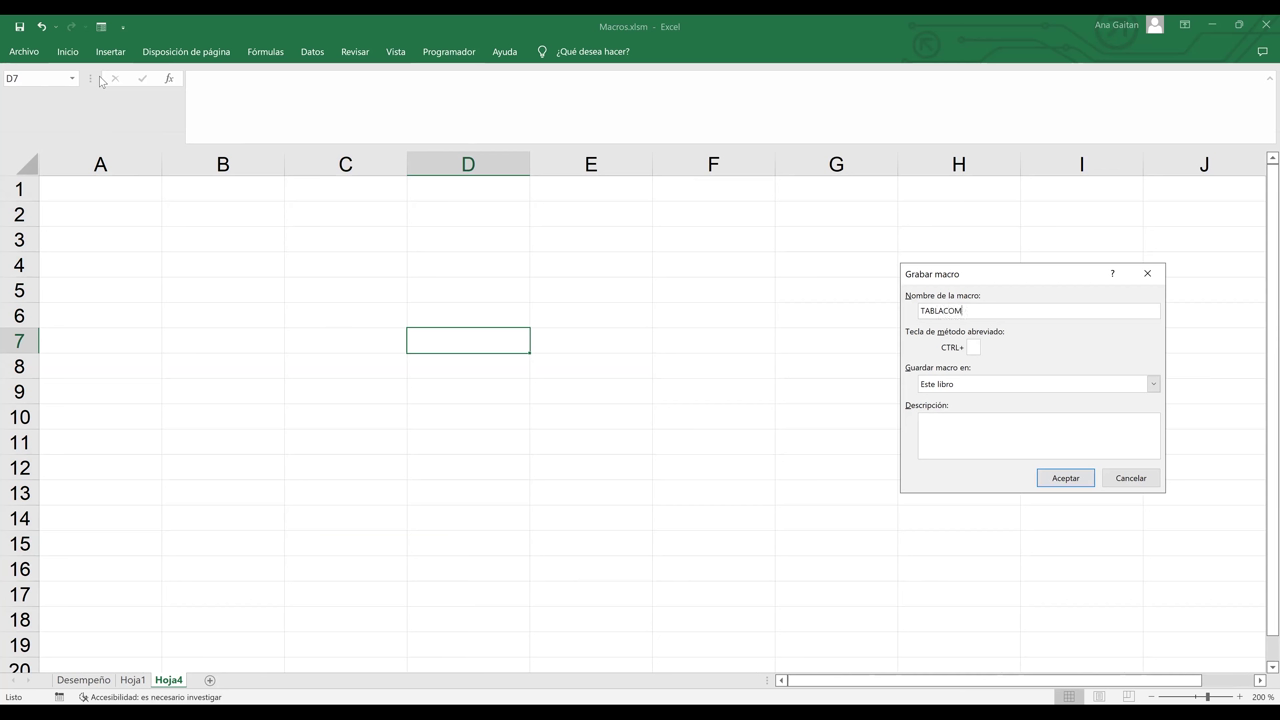
text(PLETA)
click(1066, 479)
- Type the header VENDEDOR into cell B3
click(197, 250)
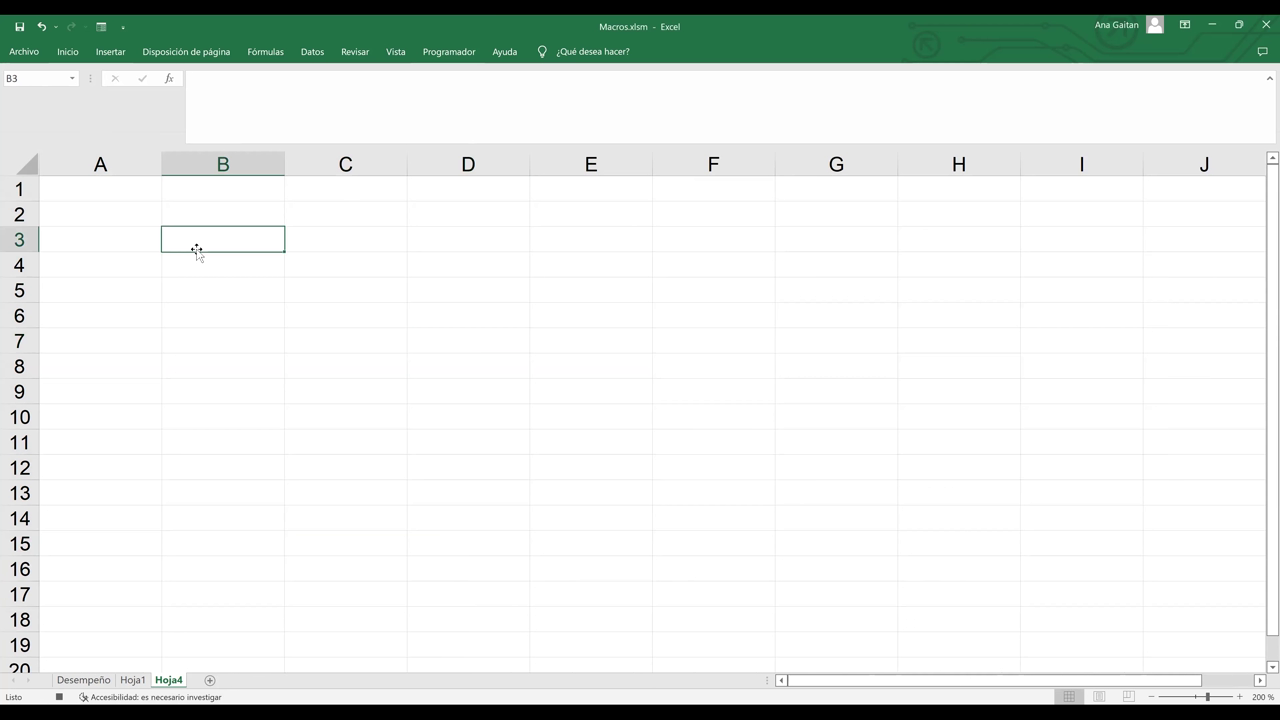
text(VENDEDOR)
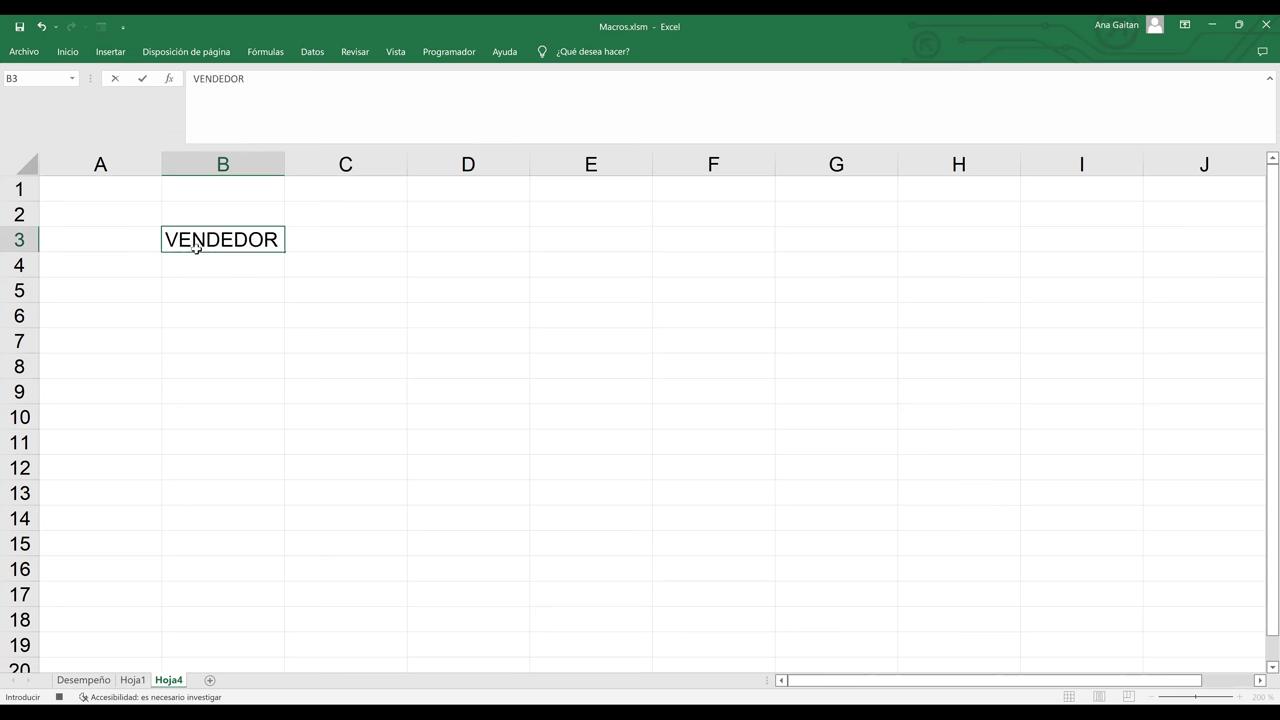
- Enter the headers ENERO, FEBRERO, MARZO and VENTA TOTAL across C3:F3
key(Tab)
text(ENERO)
key(Tab)
text(FE)
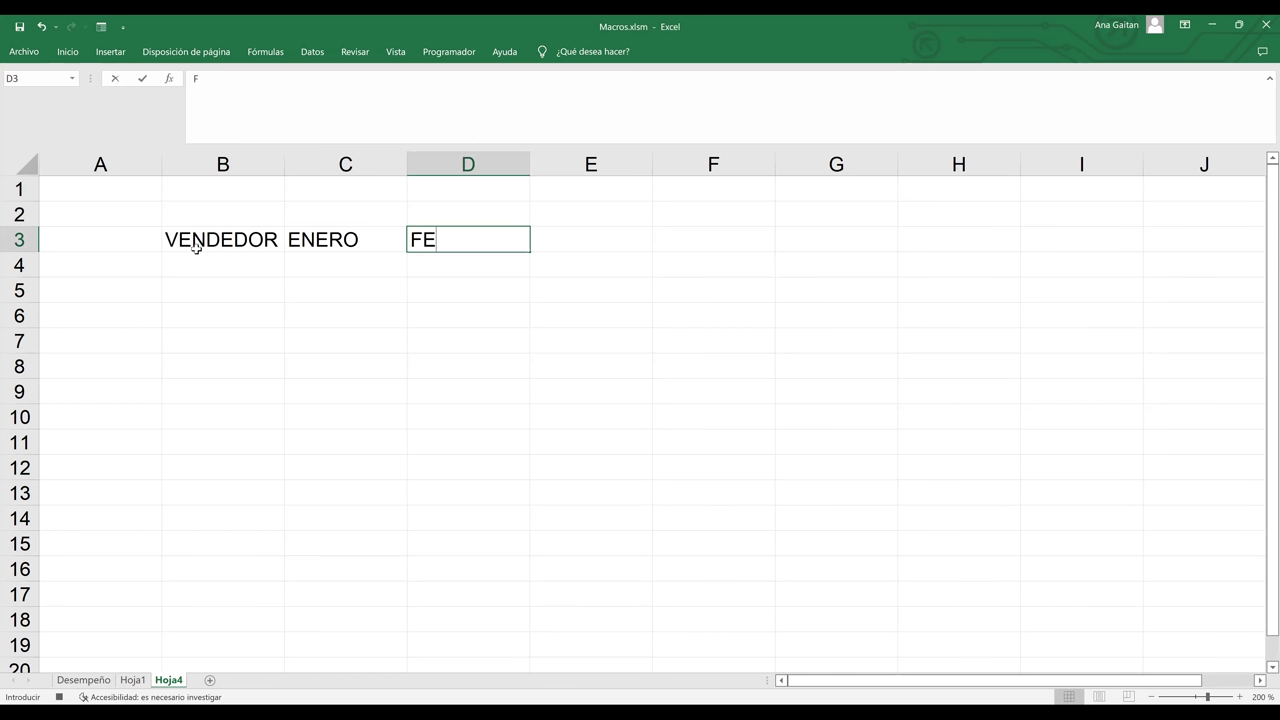
text(BRERO)
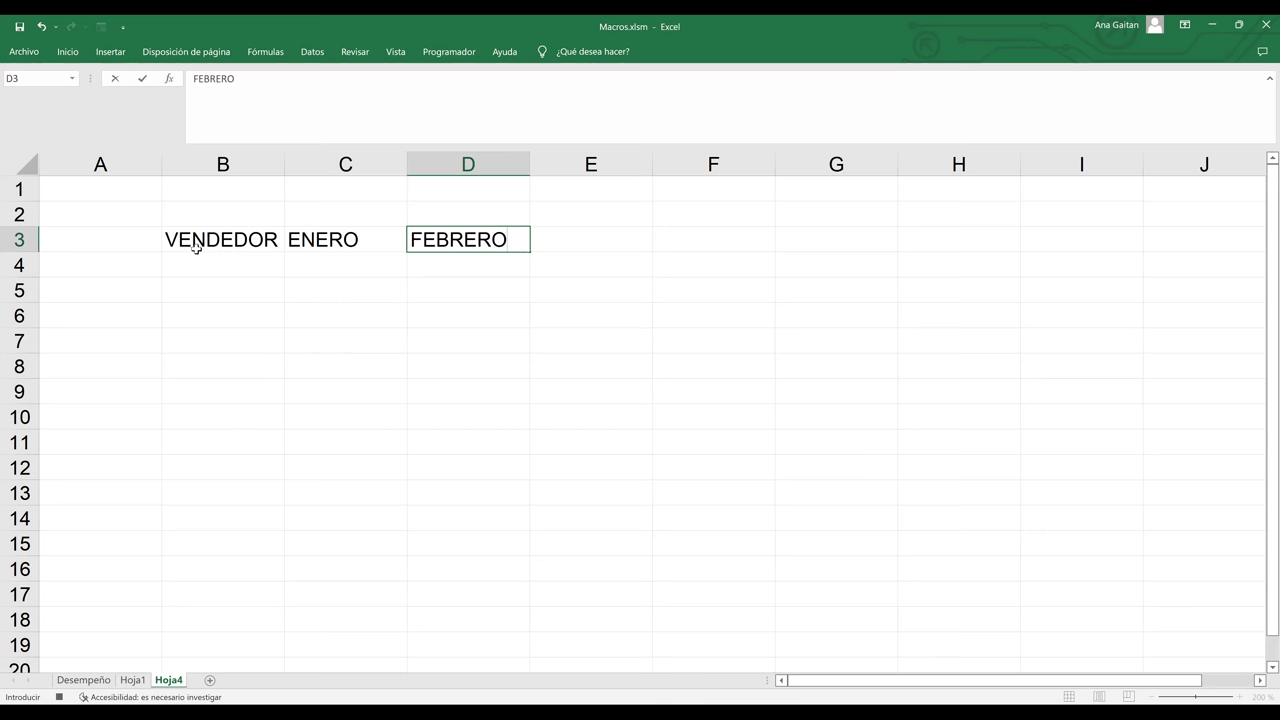
key(Tab)
text(MARZO)
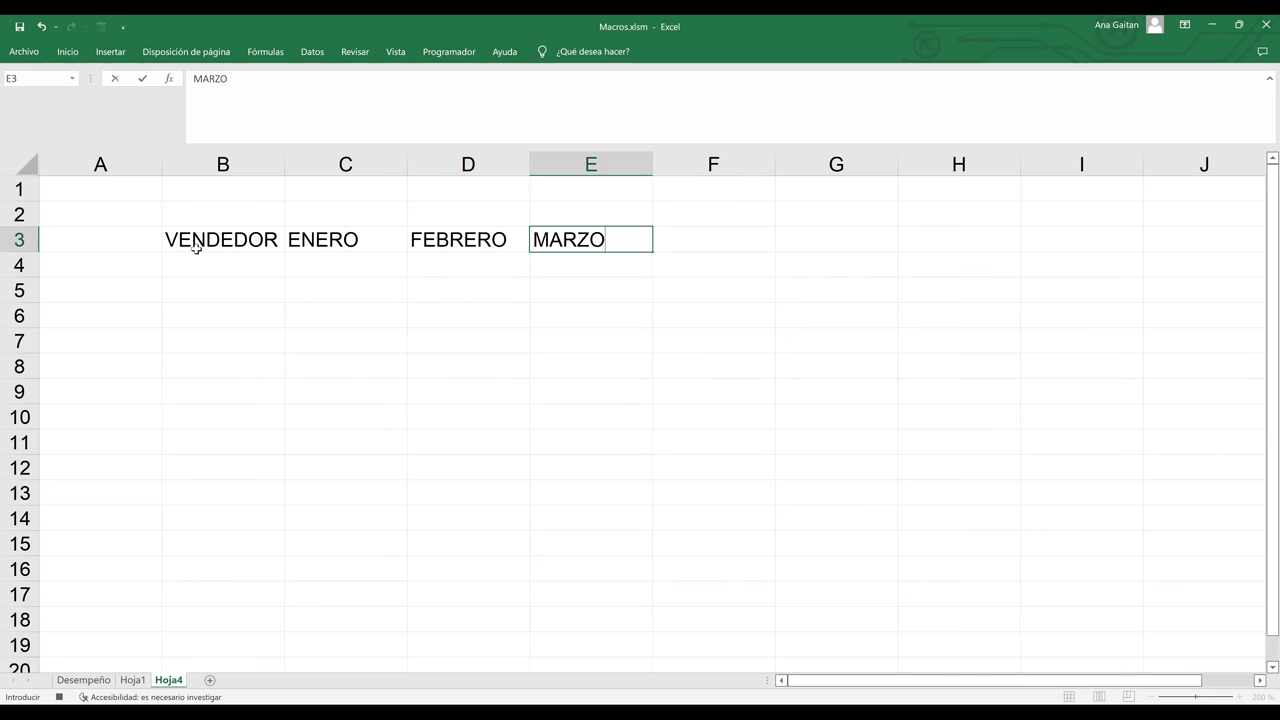
key(Tab)
text(VENT)
text(A TOT)
text(AK)
key(BackSpace)
text(L)
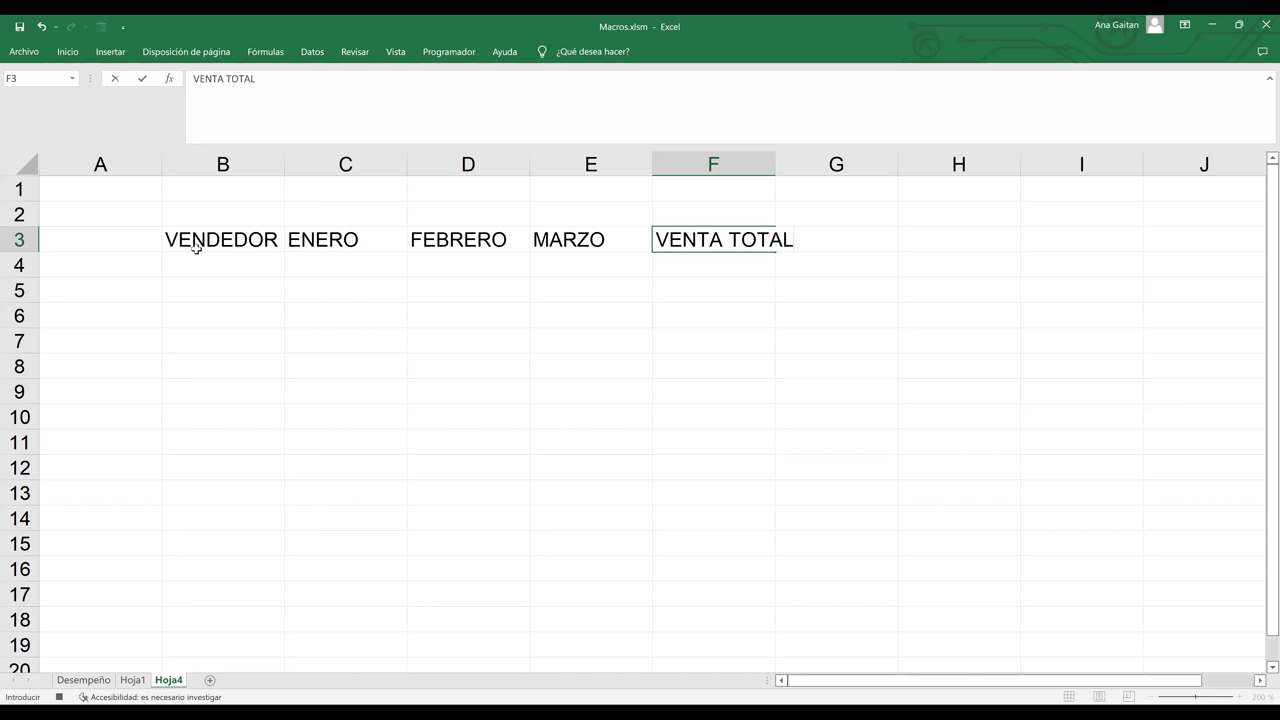
key(Return)
- Clear stray characters in F4 and begin a formula with =
text())
key(BackSpace)
text(=)
key(BackSpace)
text(=SUM)
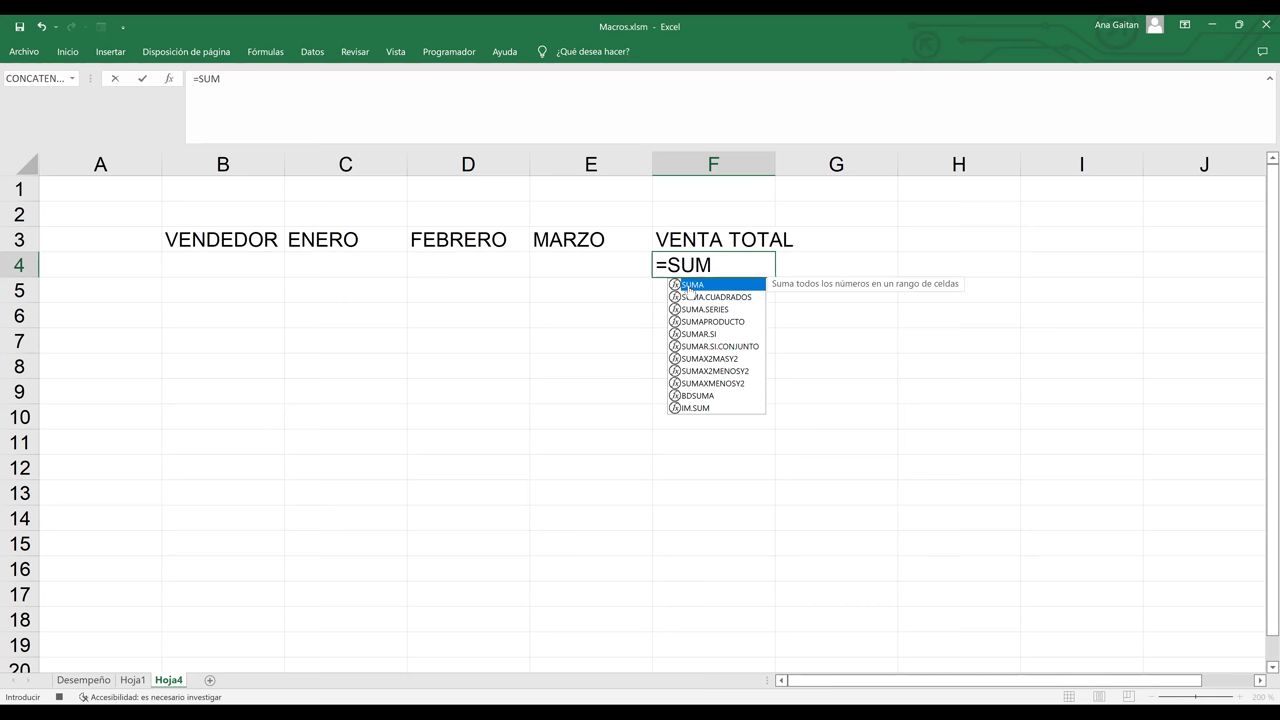
- Enter =SUMA(C4:E4) in F4 to total January through March
key(Tab)
click(350, 265)
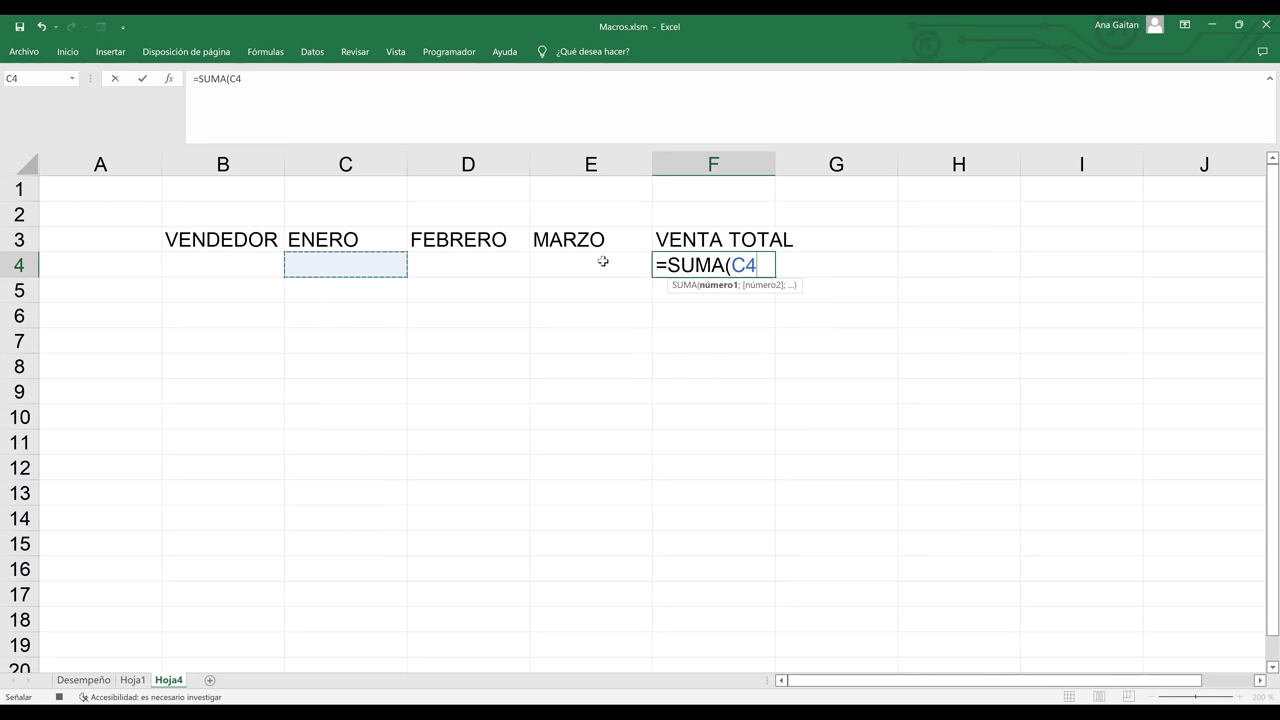
drag(603, 261, 603, 261)
text(()
key(BackSpace)
text(_)
key(BackSpace)
text())
key(Return)
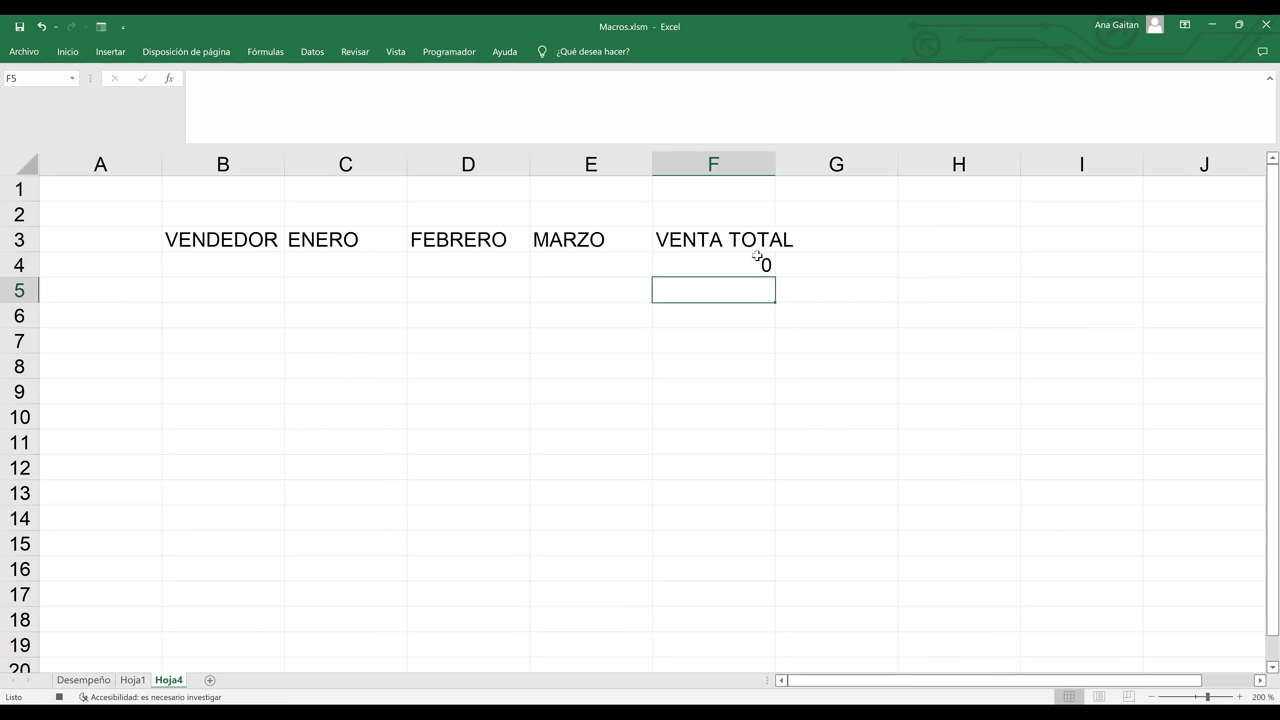
- Copy the total formula down to F13 and select the table B3:F13
click(757, 260)
drag(774, 277, 741, 512)
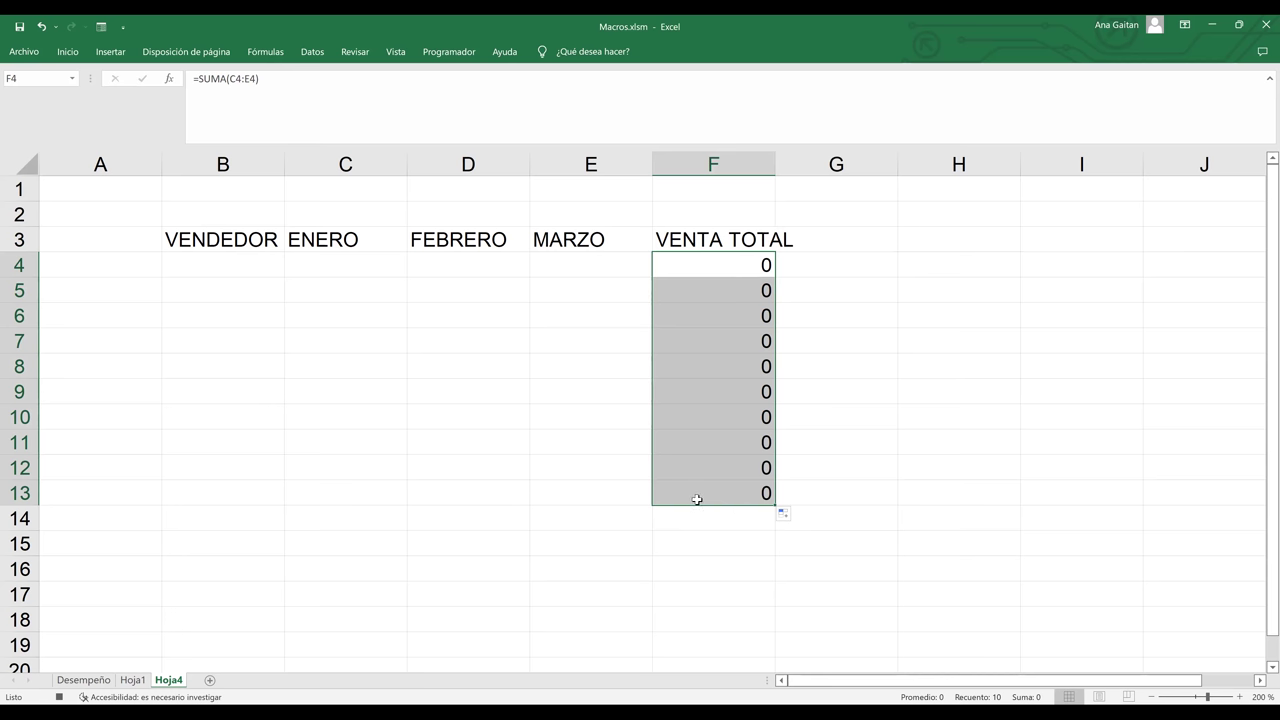
click(702, 498)
drag(702, 498, 203, 245)
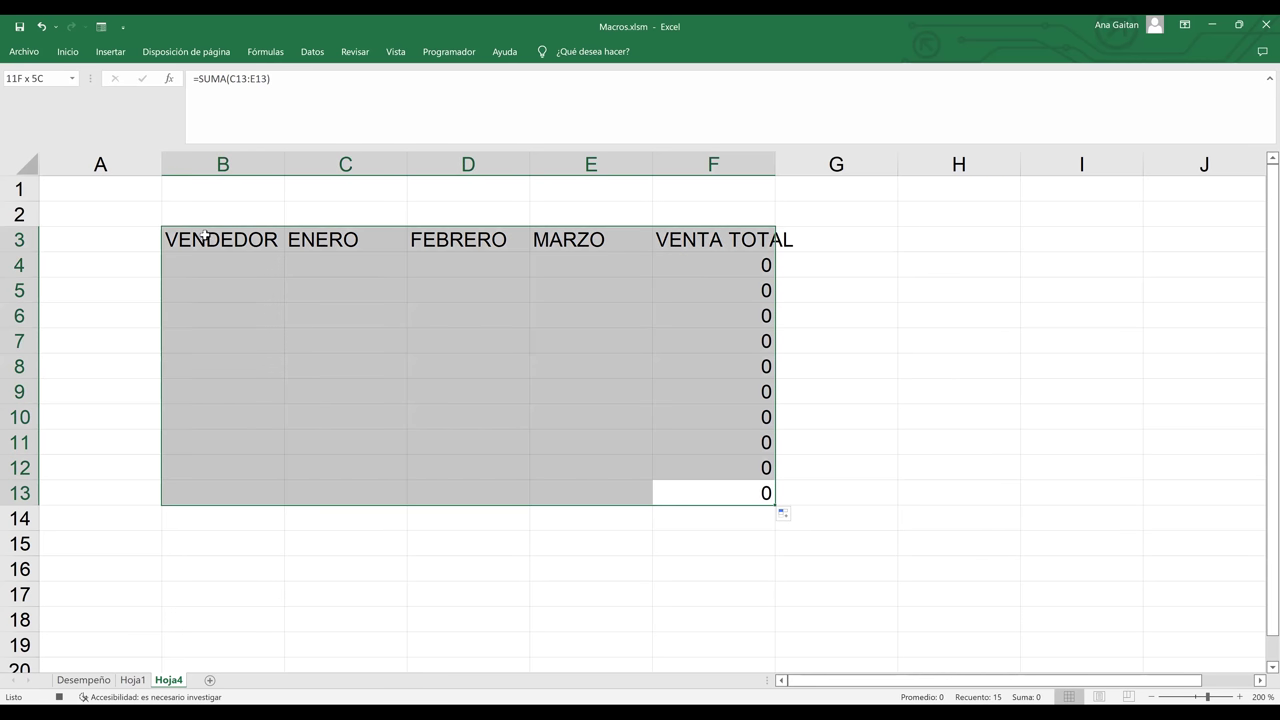
- Apply all borders to the table and widen column F to fit VENTA TOTAL
click(68, 57)
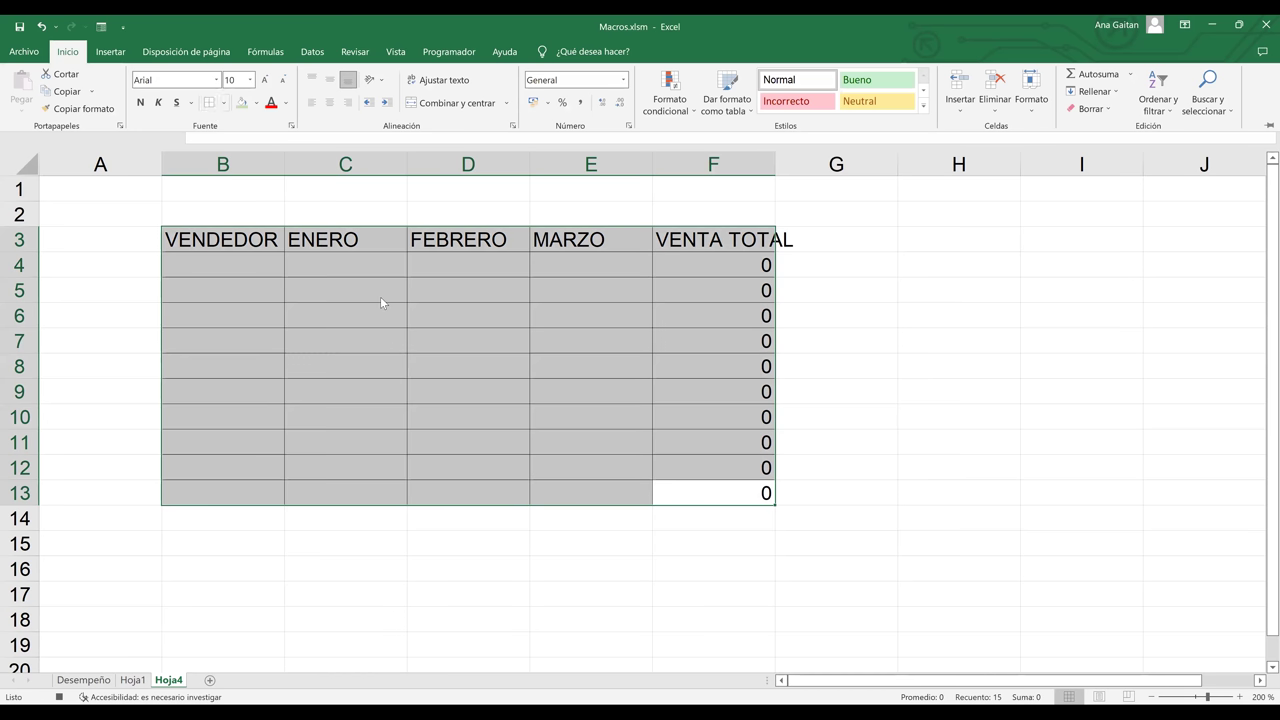
click(651, 337)
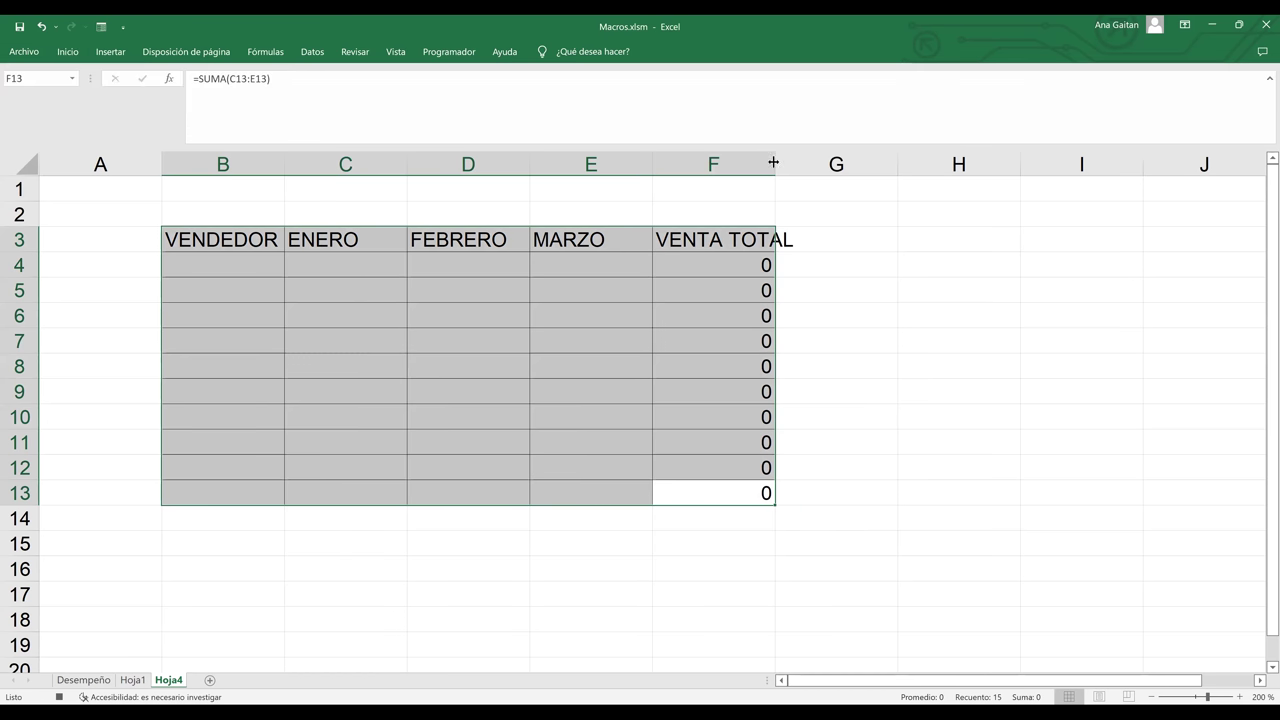
drag(773, 162, 829, 189)
click(829, 189)
- Insert a blank row above the headers and merge B2:F2 into one title cell
click(749, 213)
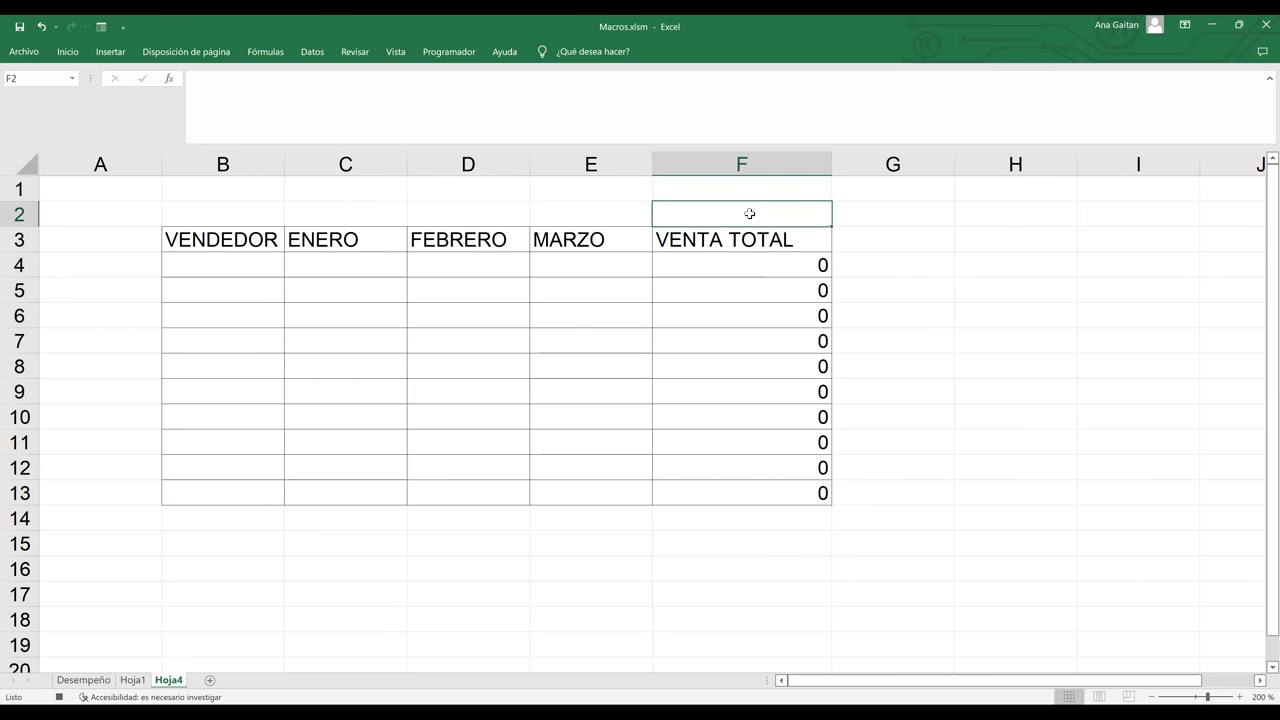
click(24, 213)
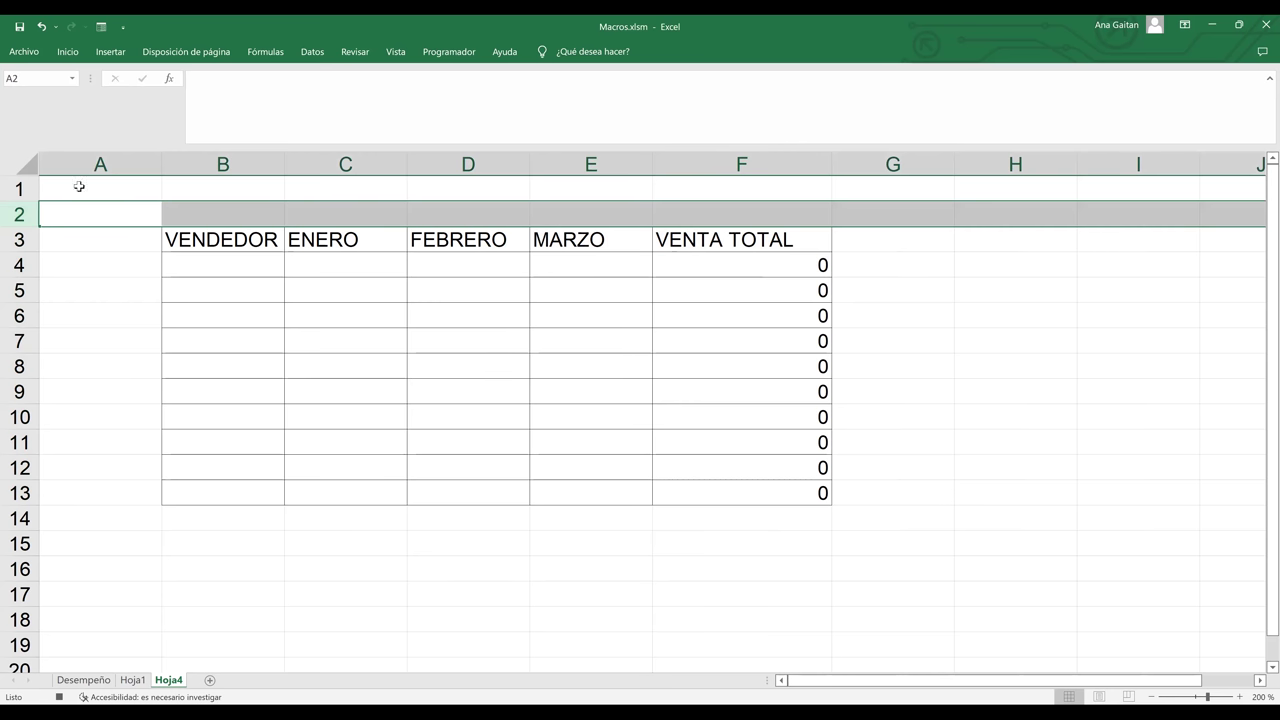
right_click(19, 214)
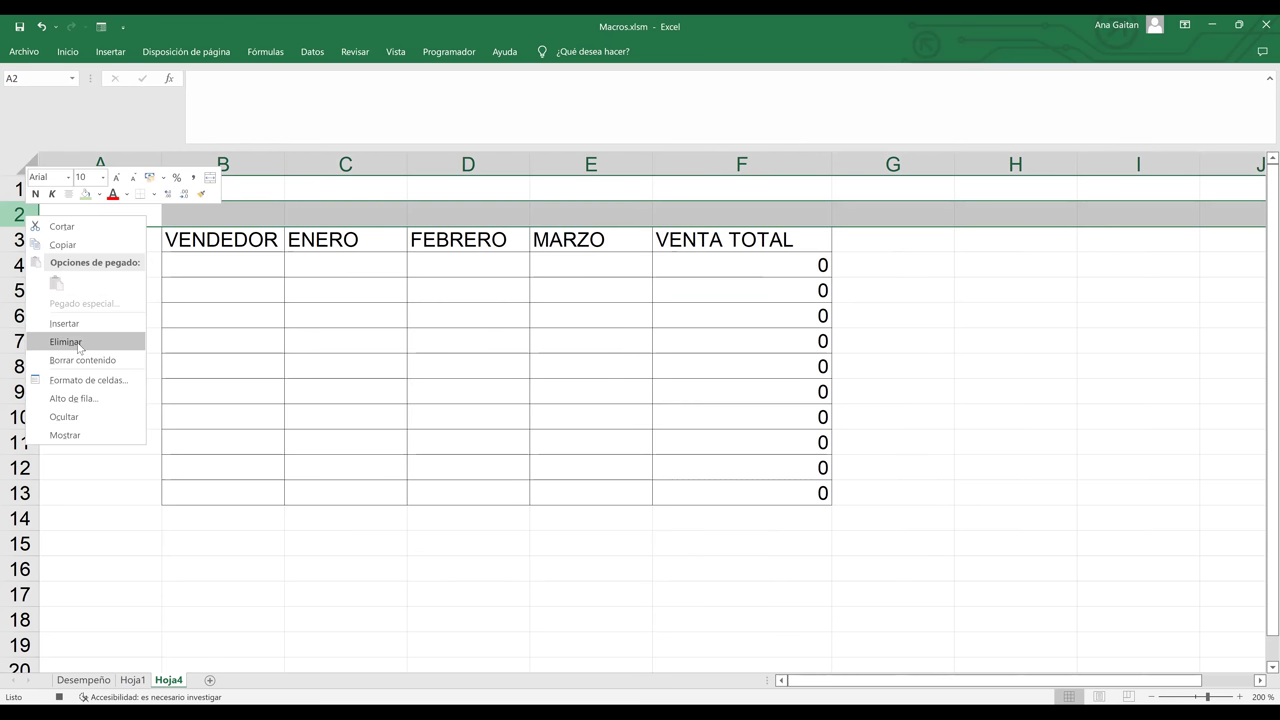
click(78, 323)
drag(220, 214, 762, 209)
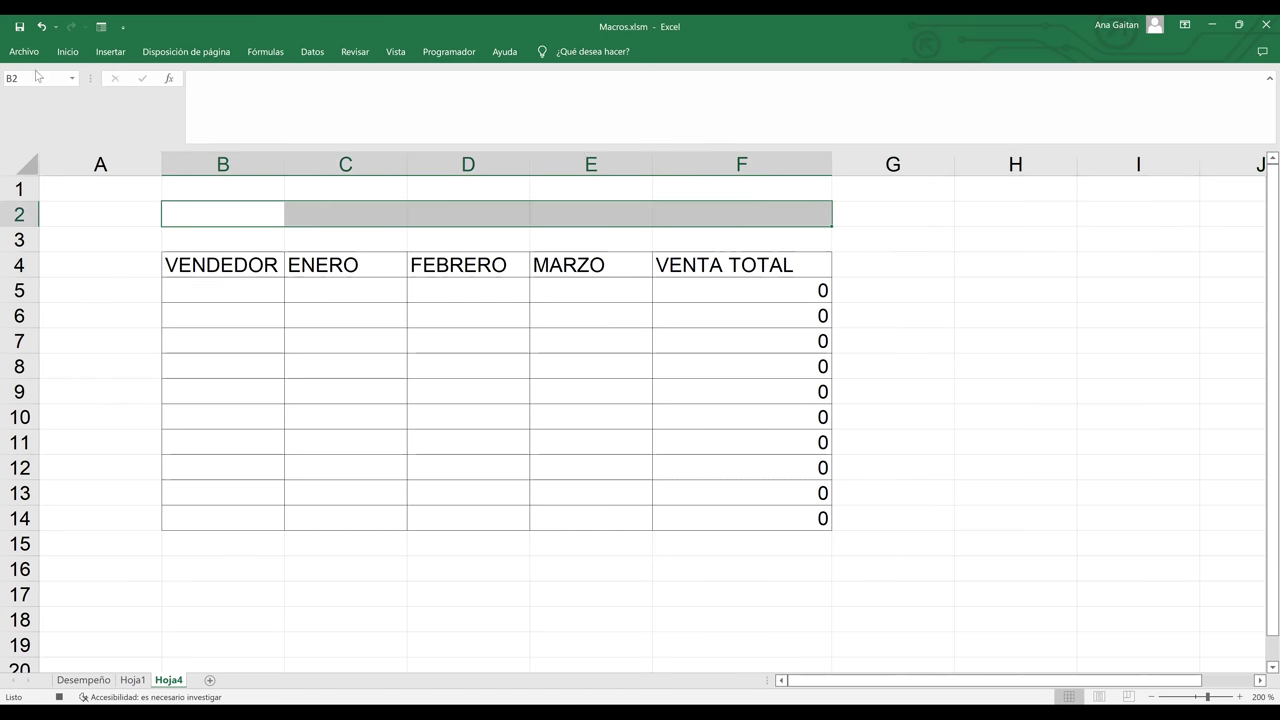
click(68, 55)
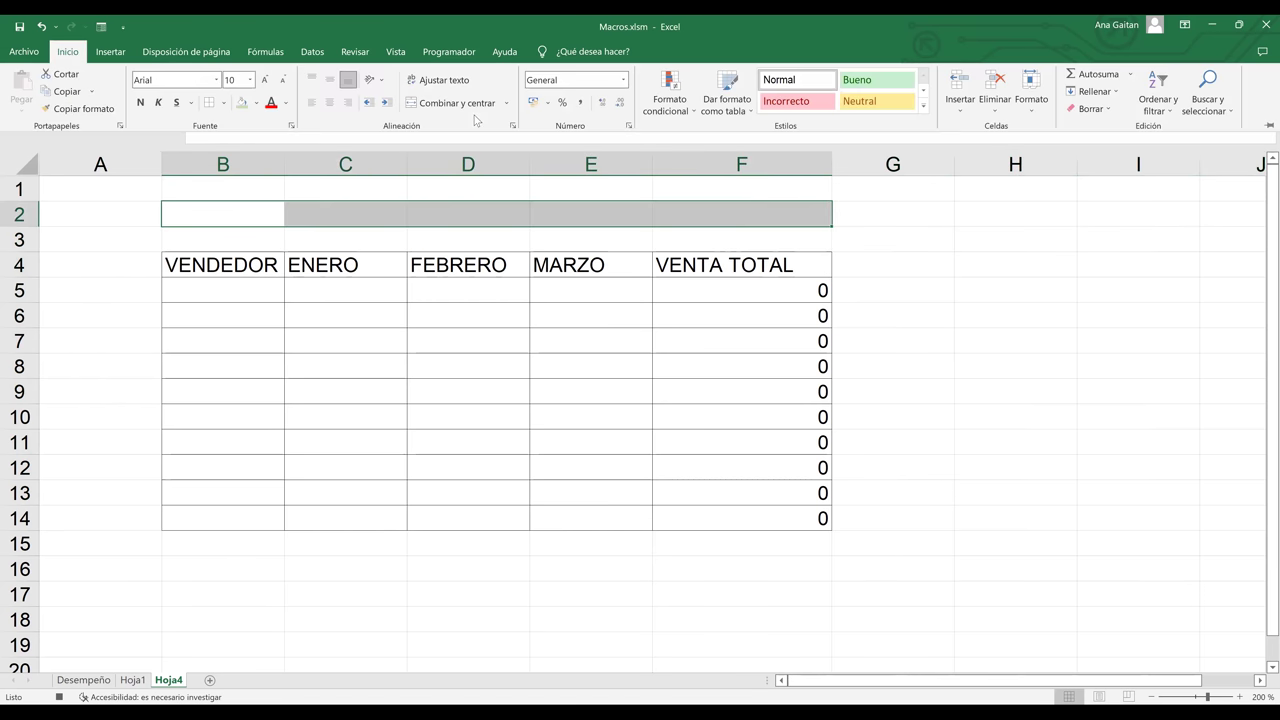
click(466, 104)
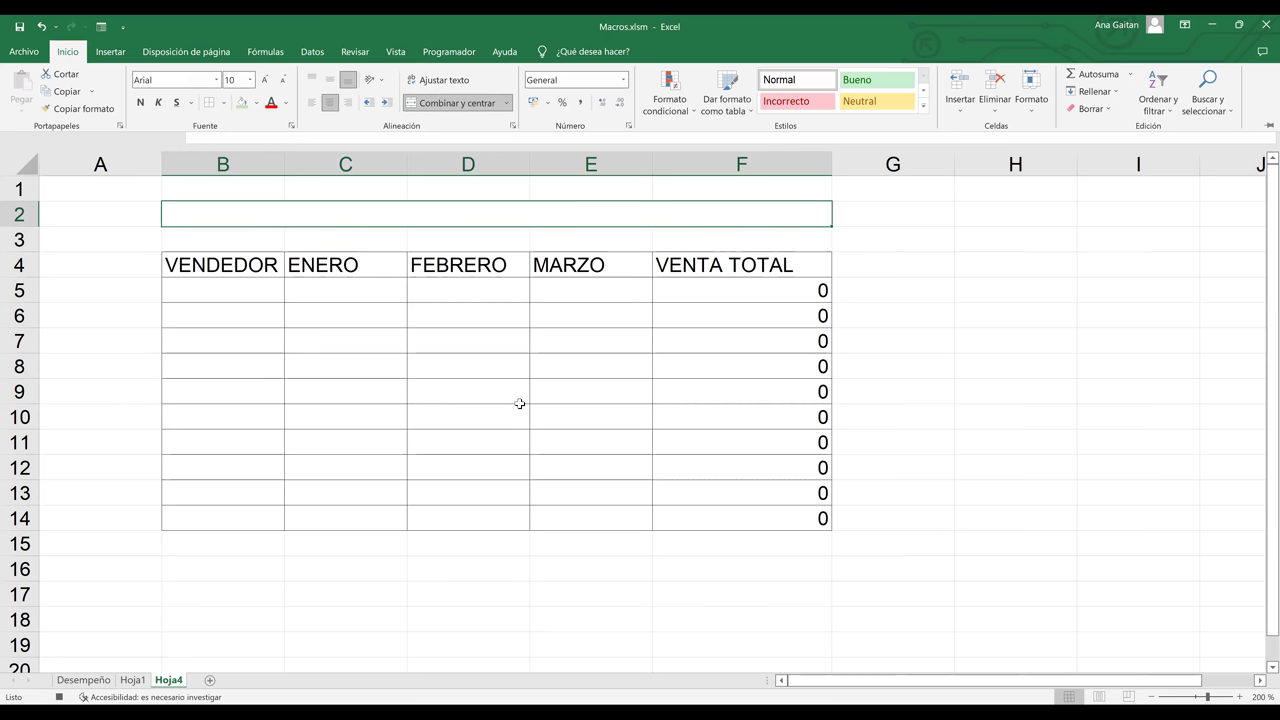
click(618, 412)
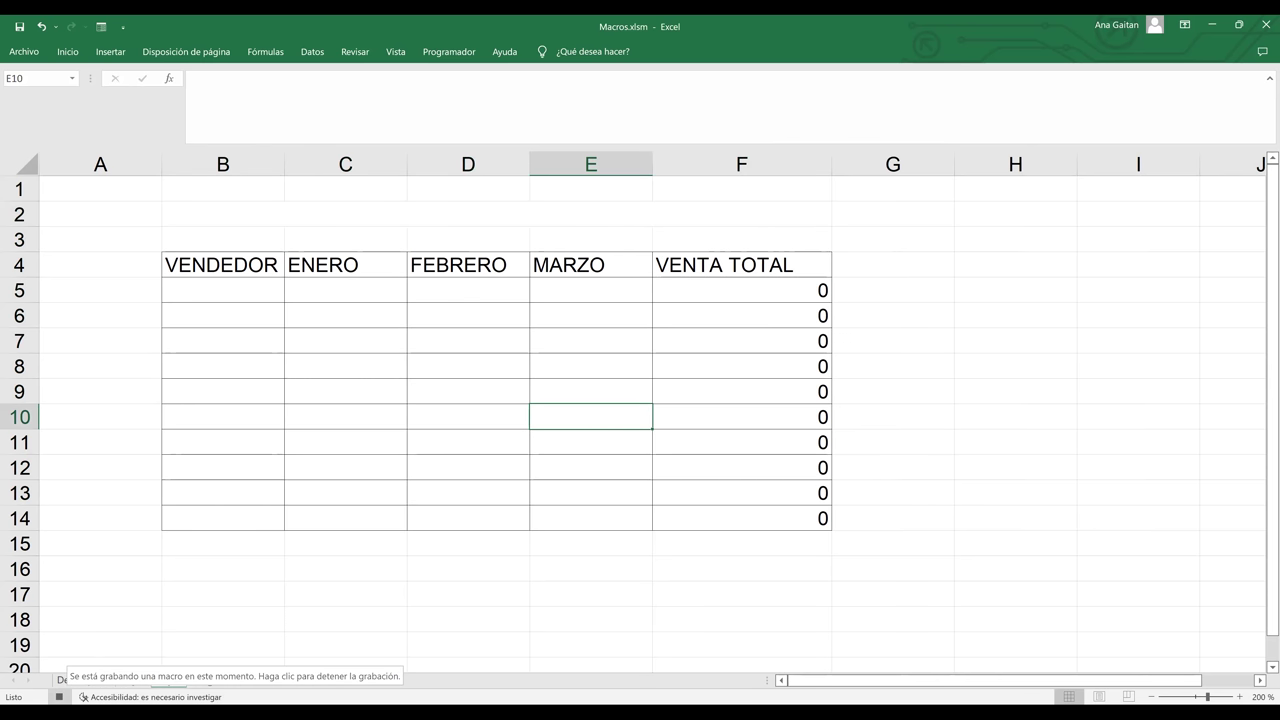
click(230, 664)
- Add a new sheet Hoja6 and run the TABLACOMPLETA macro to build the table there
click(208, 680)
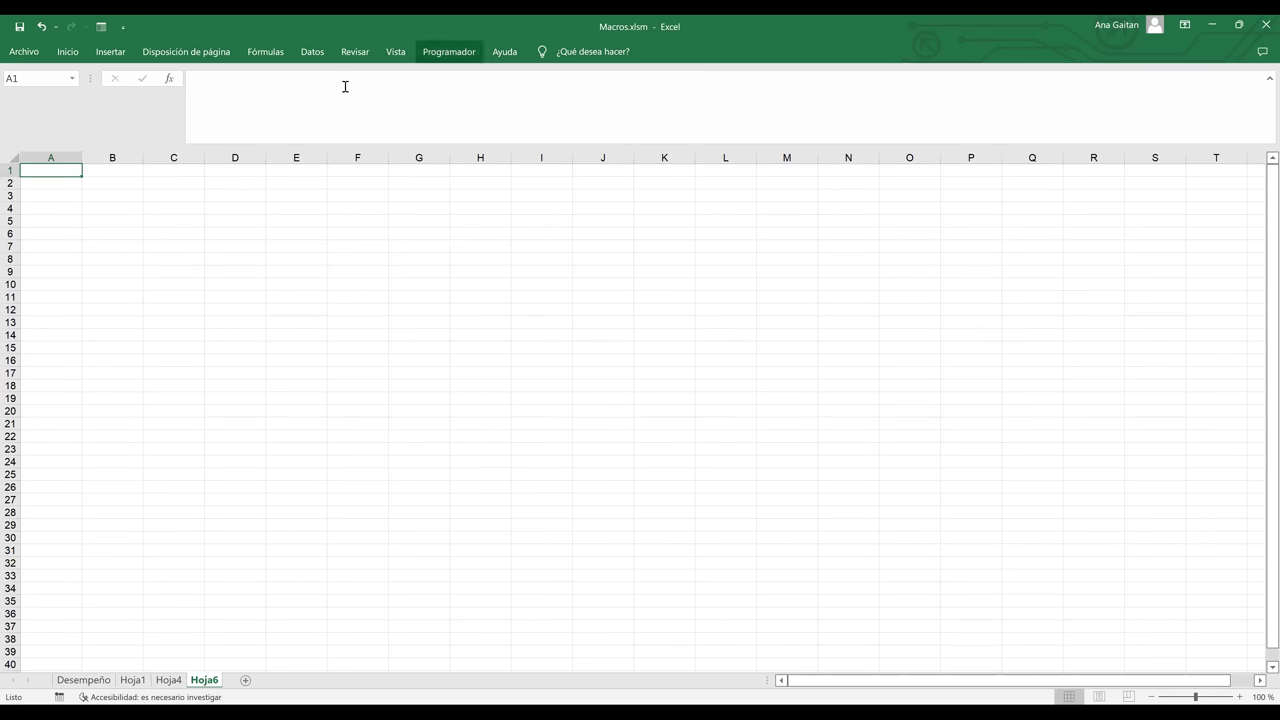
click(52, 100)
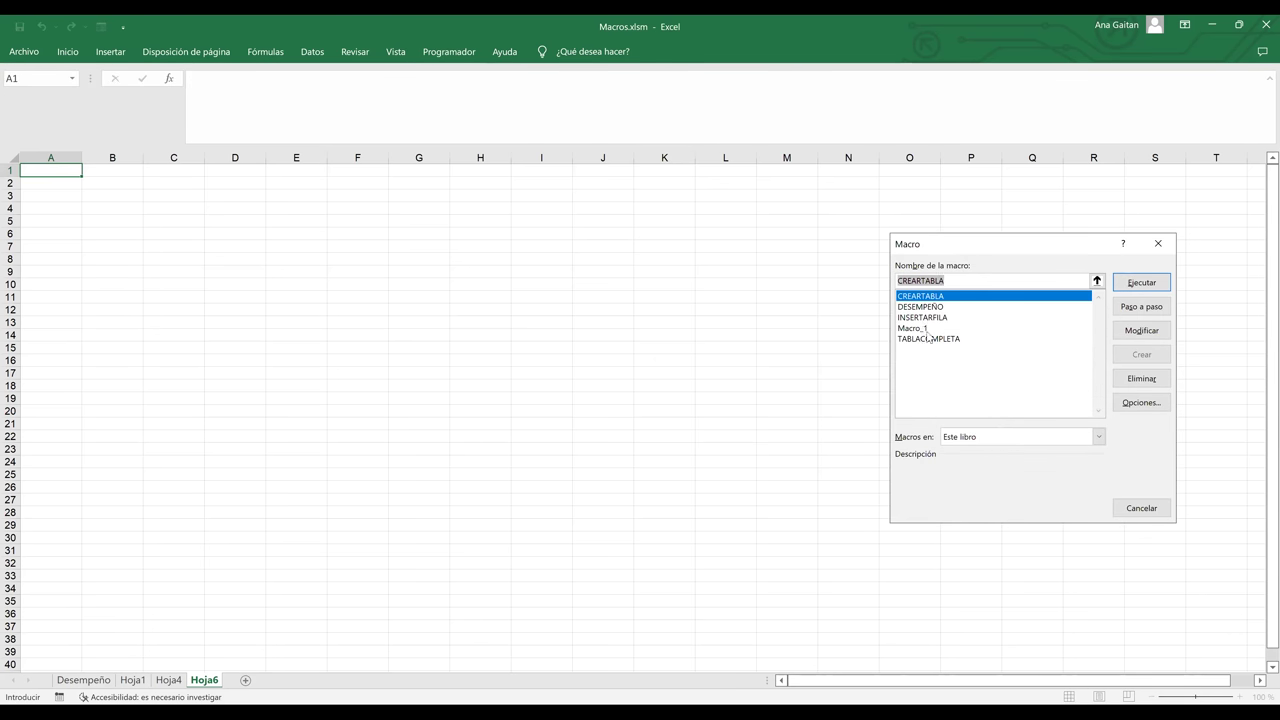
click(930, 339)
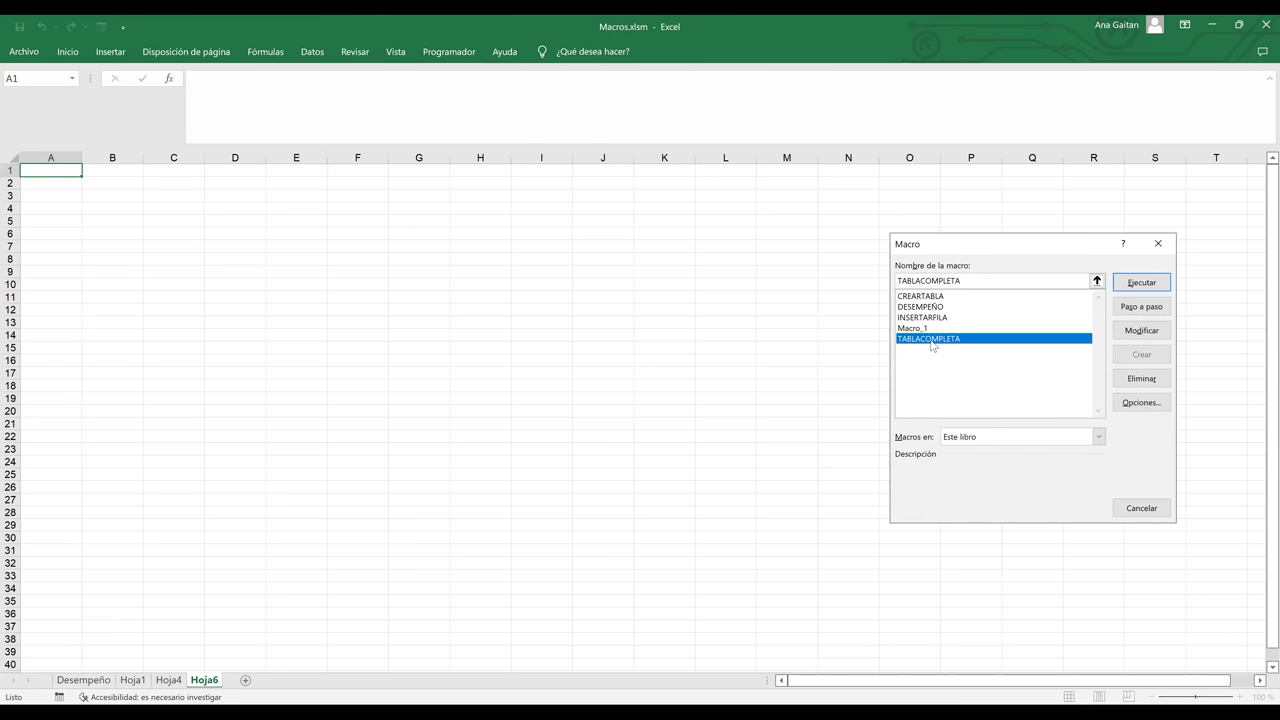
click(1148, 286)
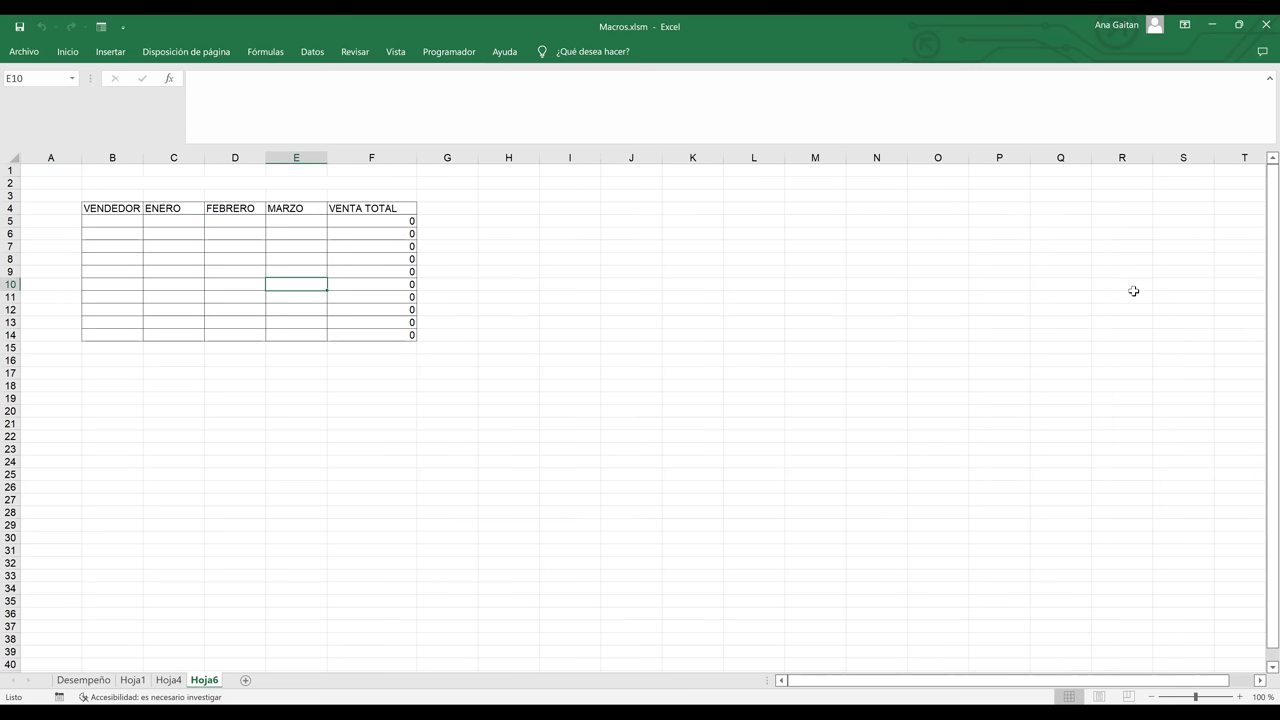
- Enter 6, 7 and 5 in C8:E8 so row 8's VENTA TOTAL shows 18
click(188, 281)
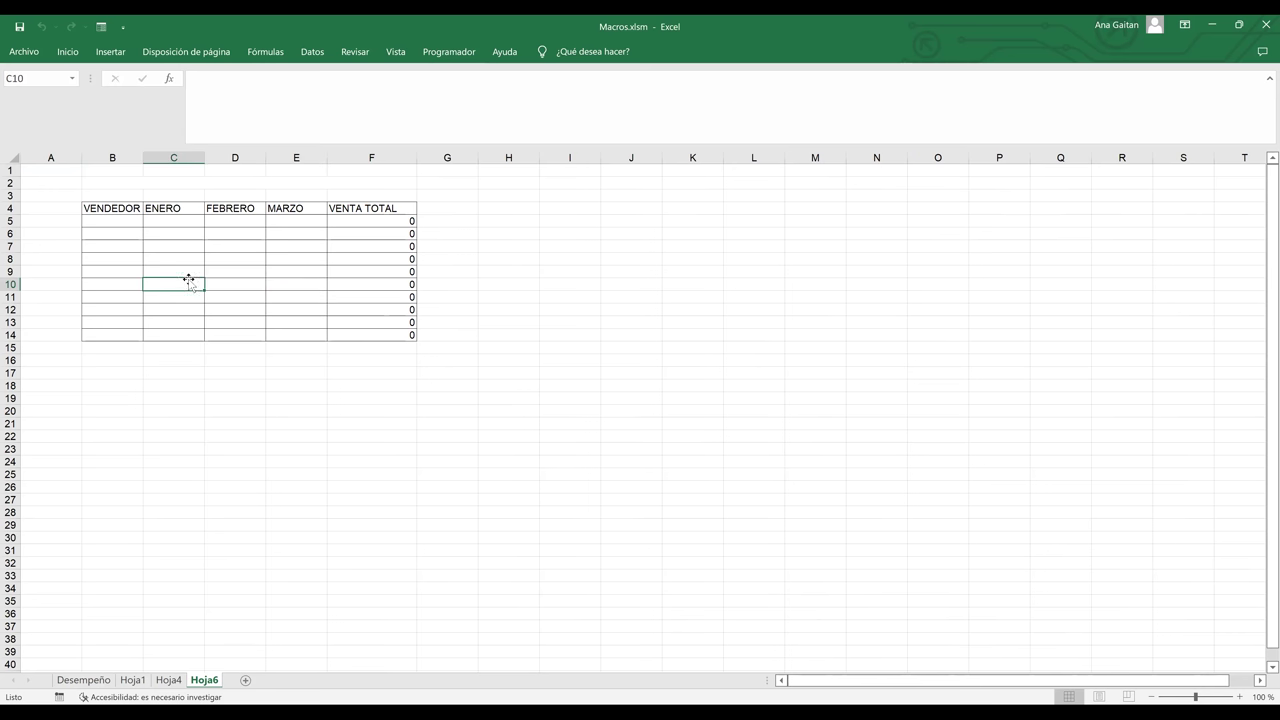
click(118, 209)
click(168, 221)
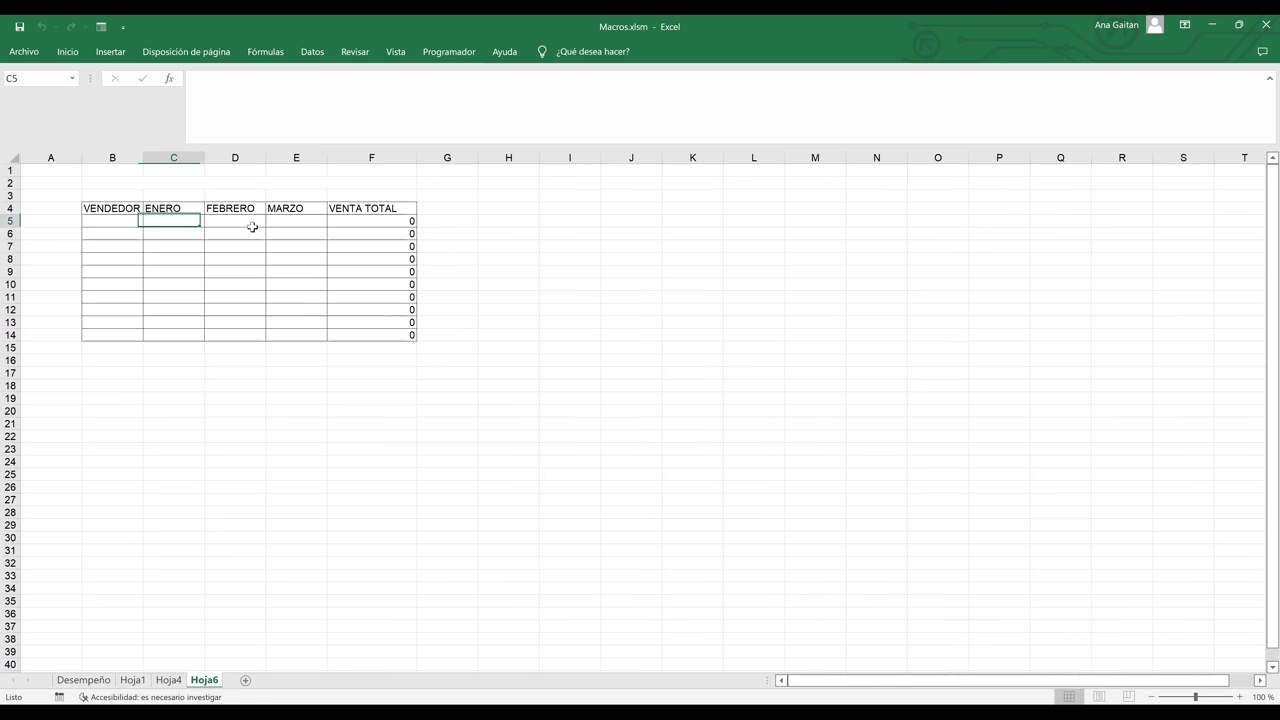
drag(420, 253, 359, 250)
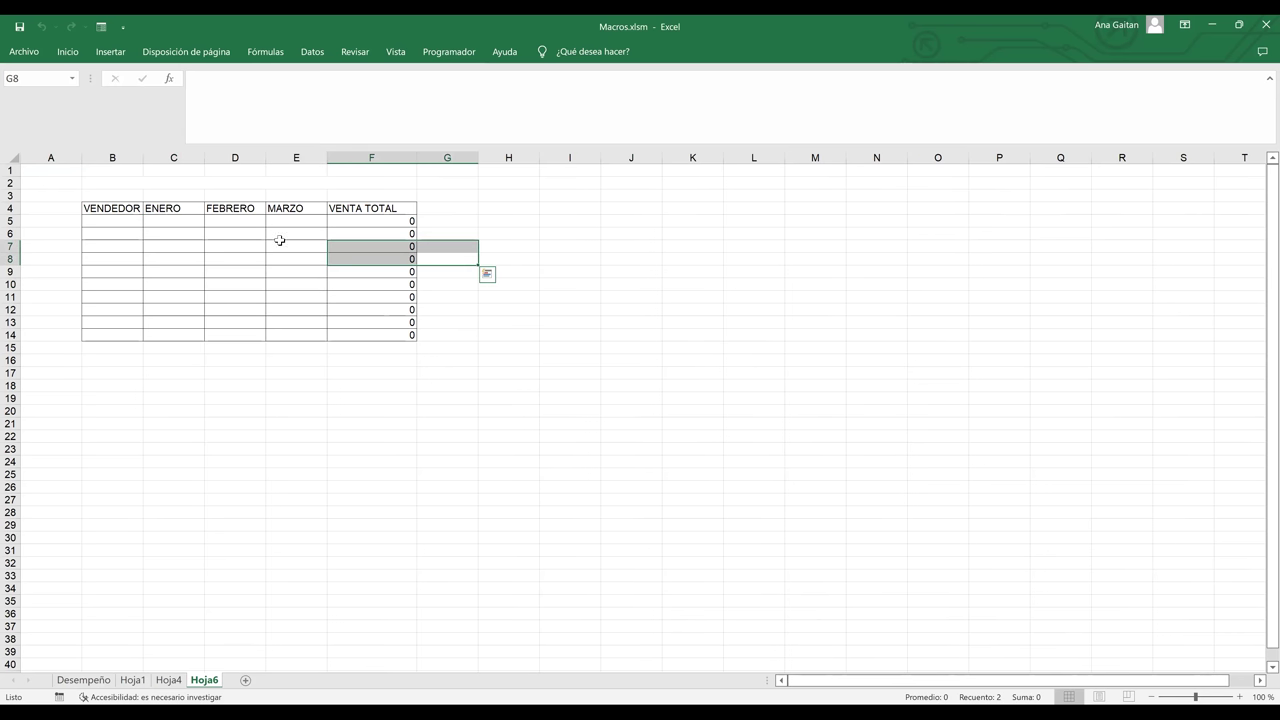
click(181, 257)
text(6)
key(Tab)
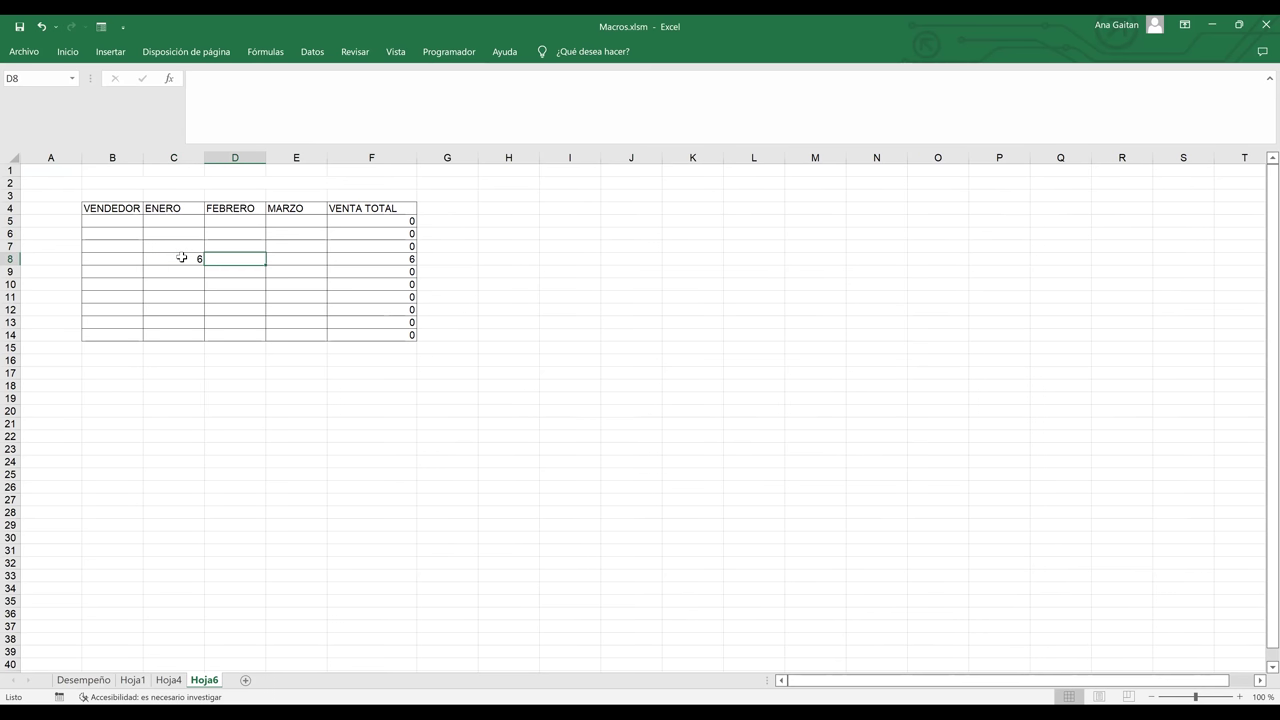
text(7)
key(Tab)
text(5)
key(Tab)
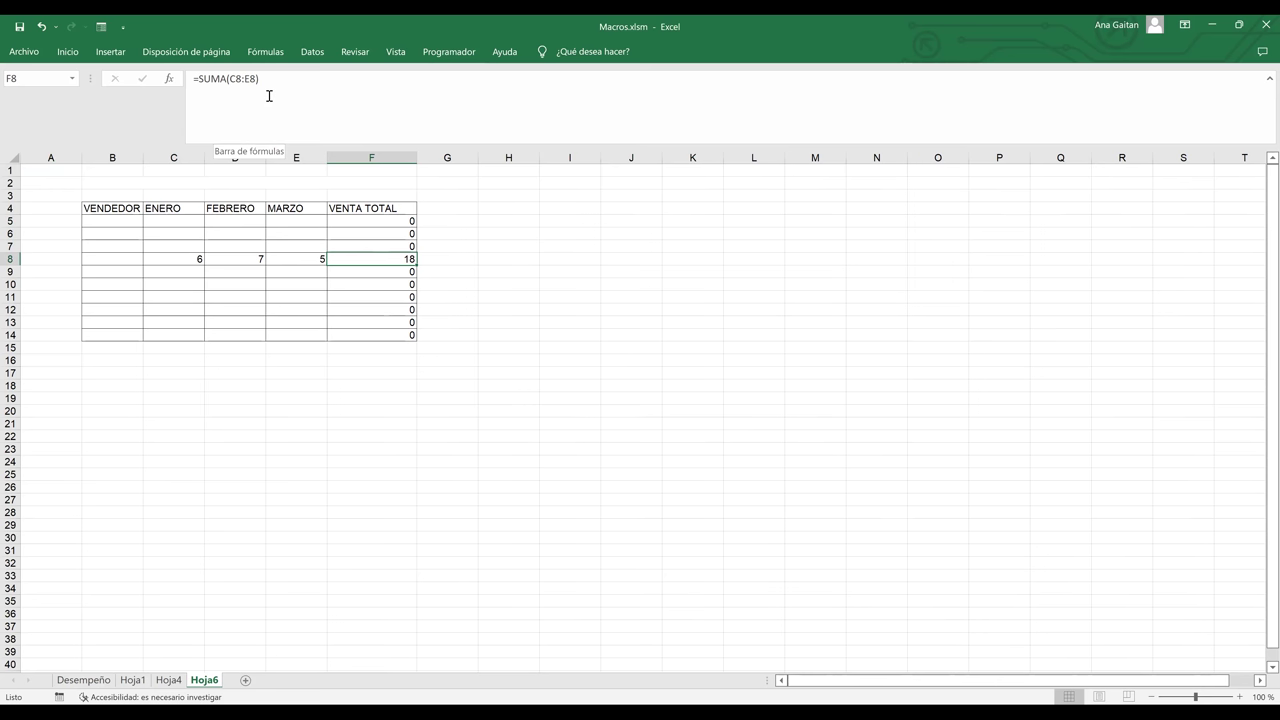
click(455, 402)
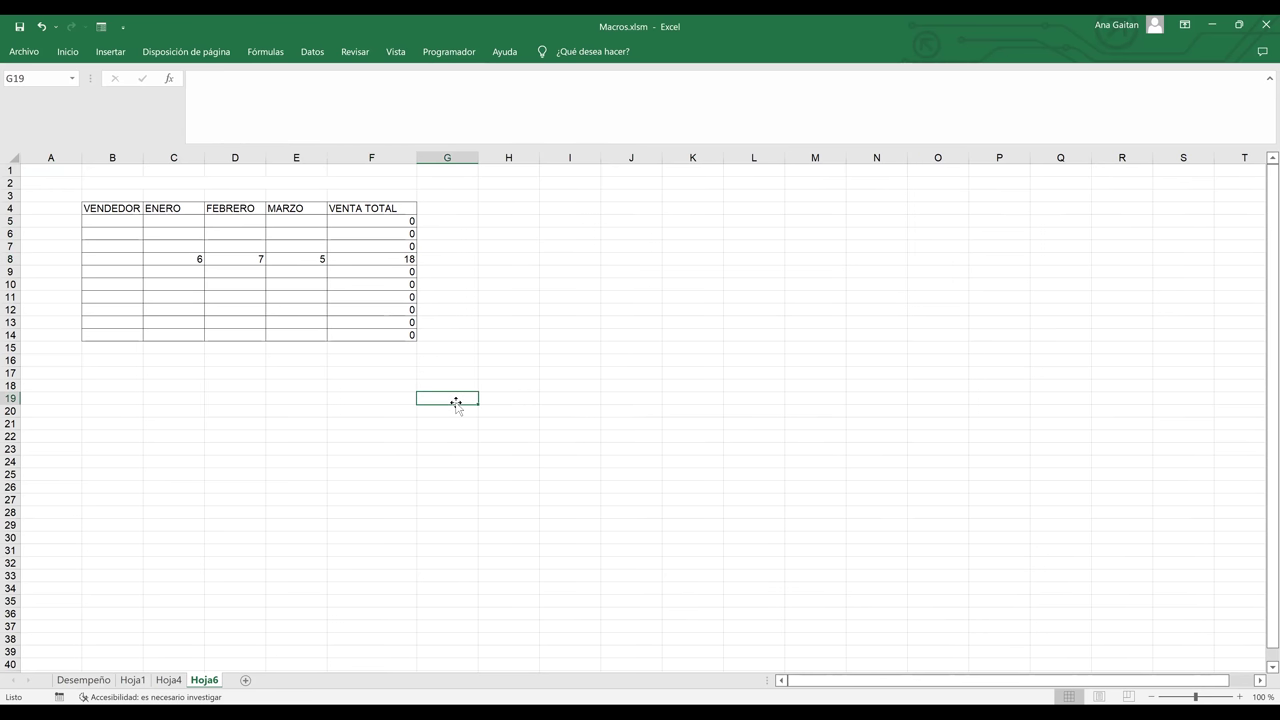
- Add a new blank sheet, Hoja7, and select cell C3 for the first label
click(246, 682)
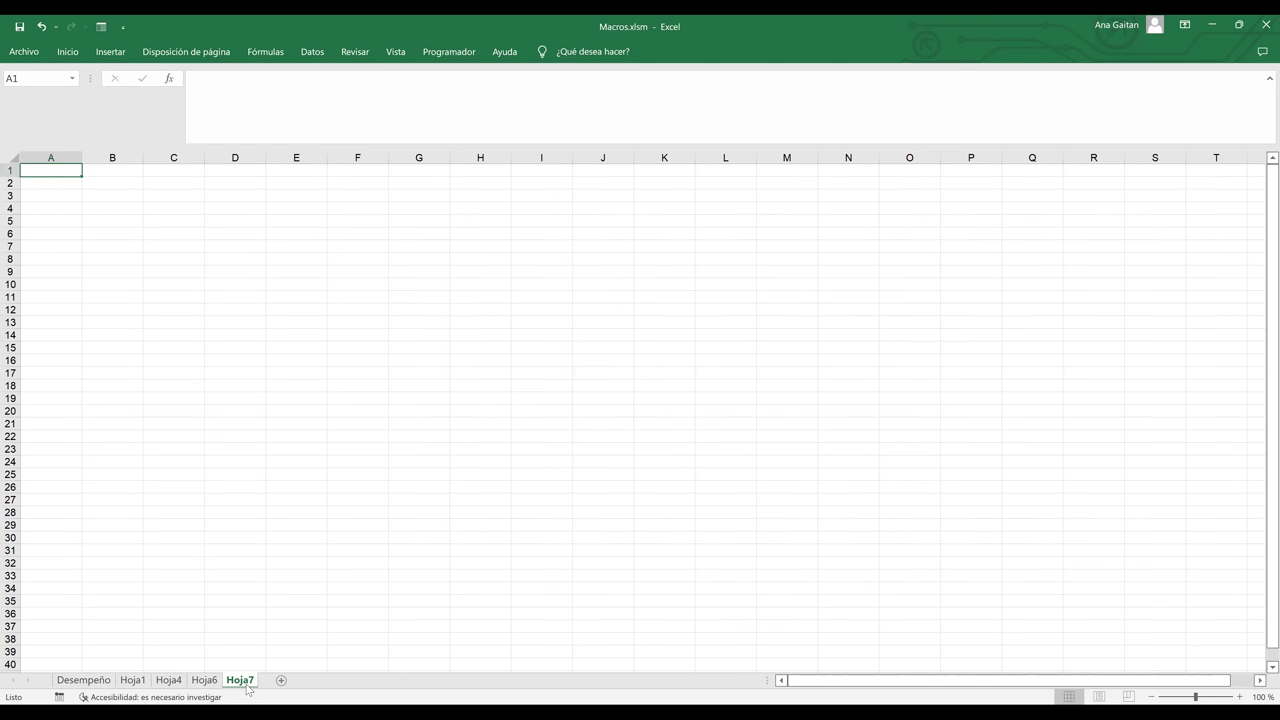
click(397, 309)
ctrl+scroll(1186, 260, up, 9)
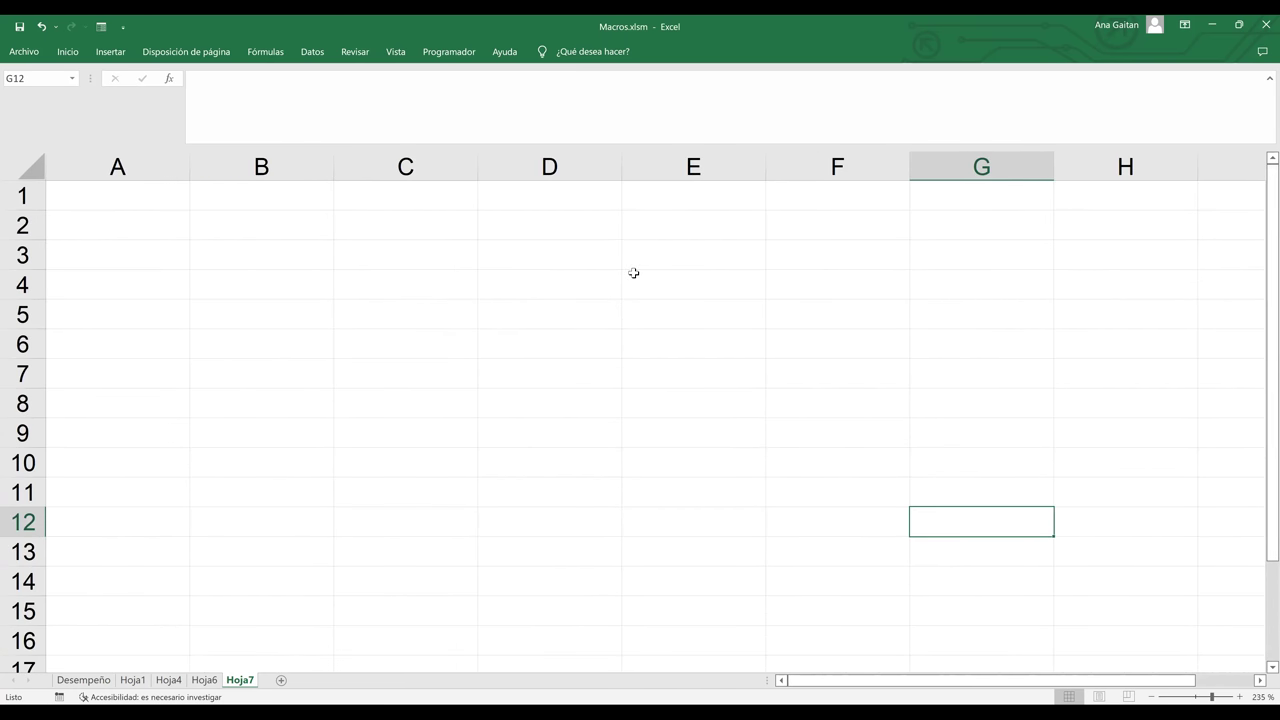
click(302, 254)
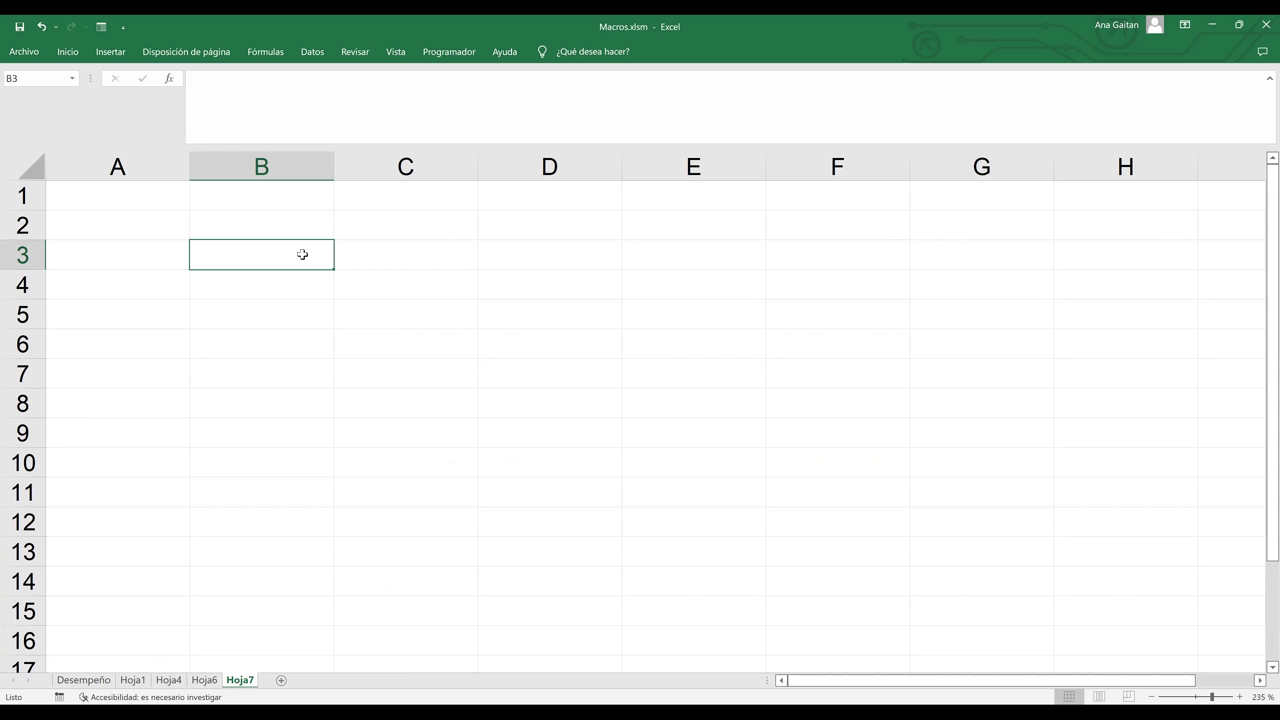
click(407, 261)
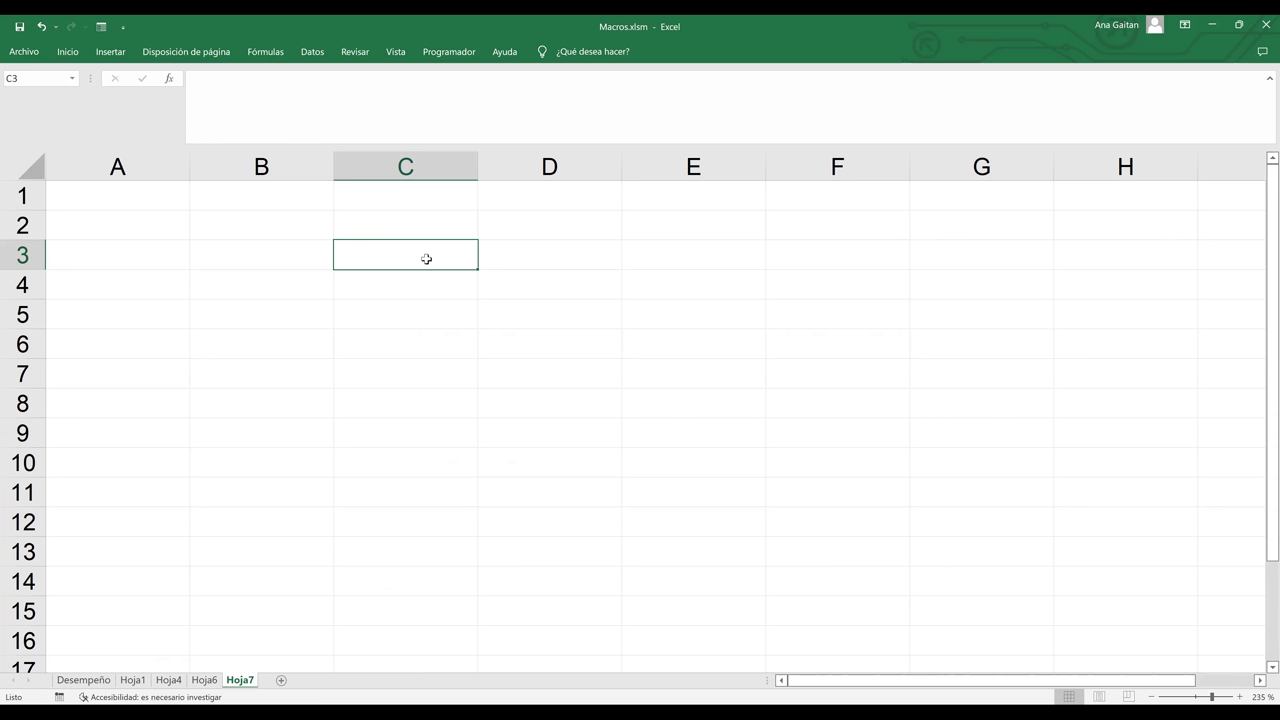
- Enter the label 'Nombre Vendedor' in C3 and widen column C to fit it
text(vEND)
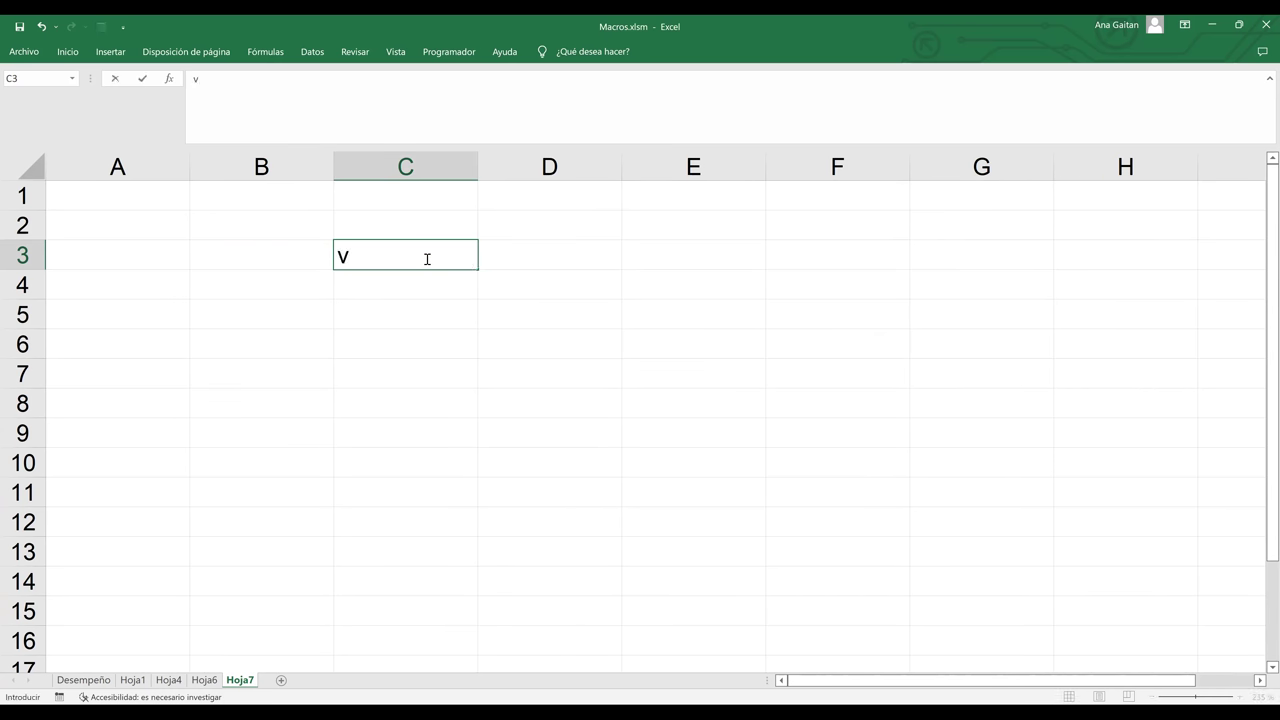
key(BackSpace)
key(BackSpace)
key(BackSpace)
key(BackSpace)
text(V)
key(BackSpace)
text(Vendedor)
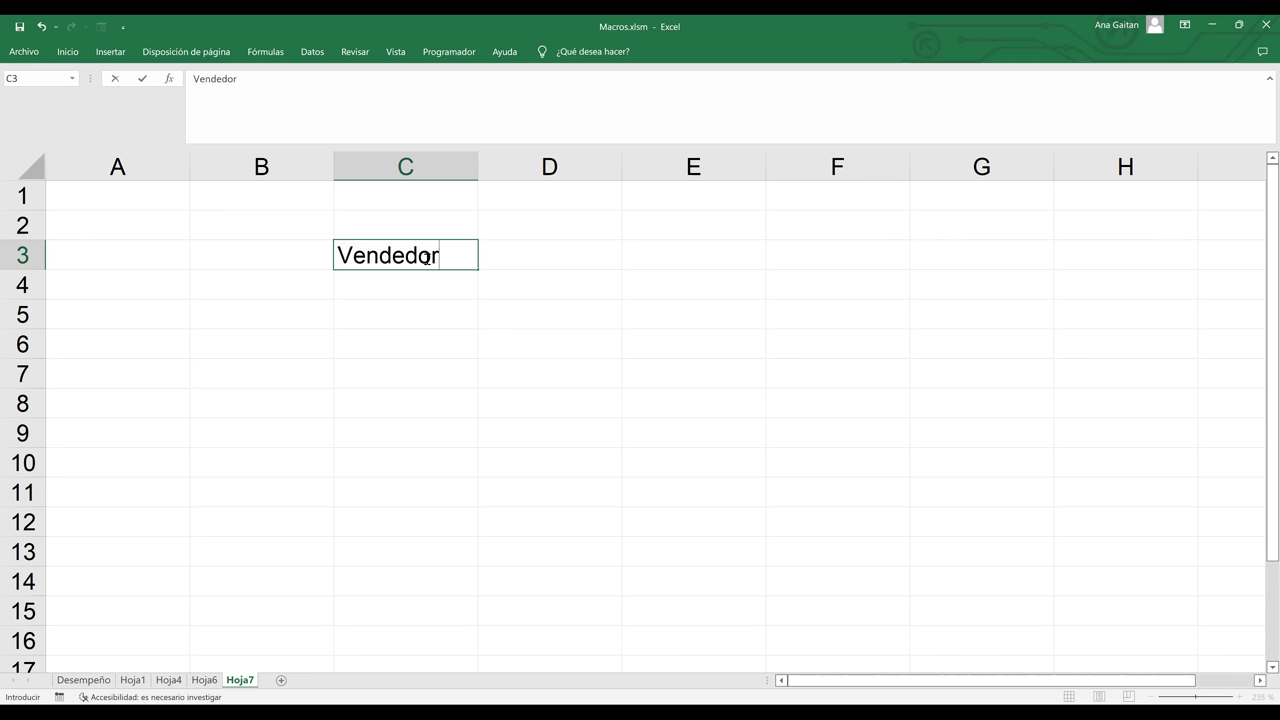
click(340, 254)
text(Nombre)
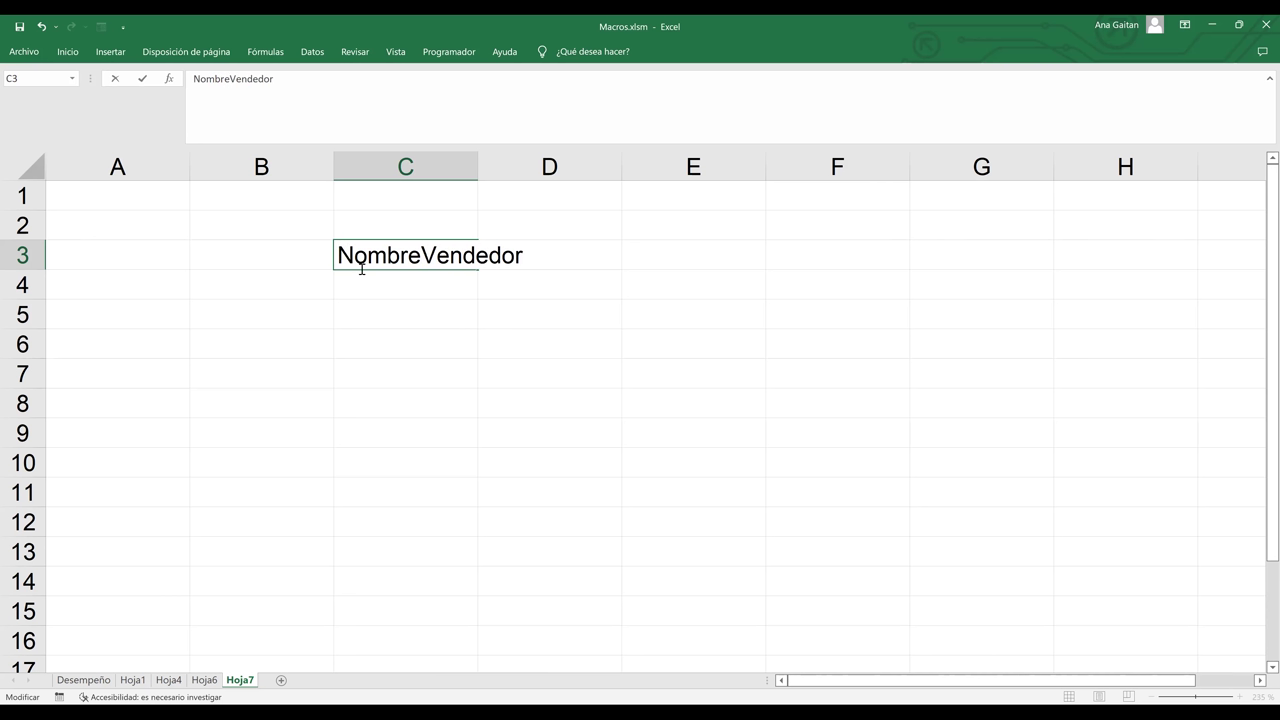
click(392, 304)
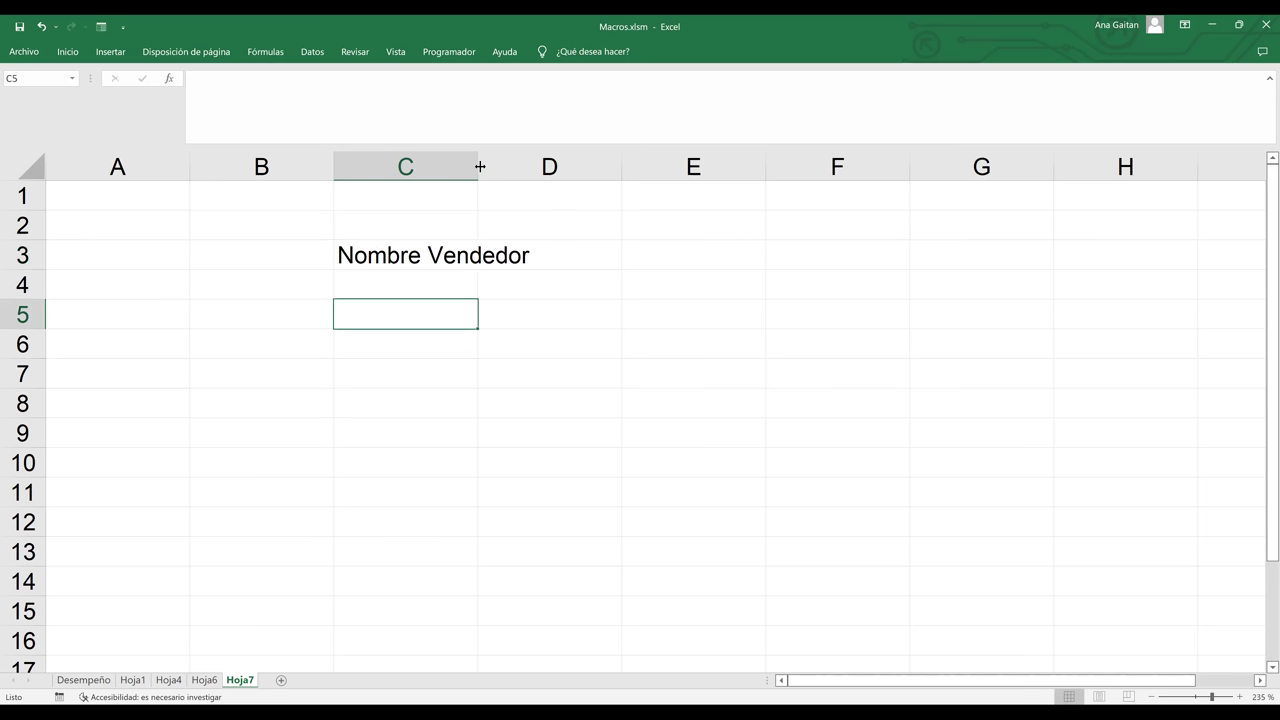
drag(480, 167, 587, 184)
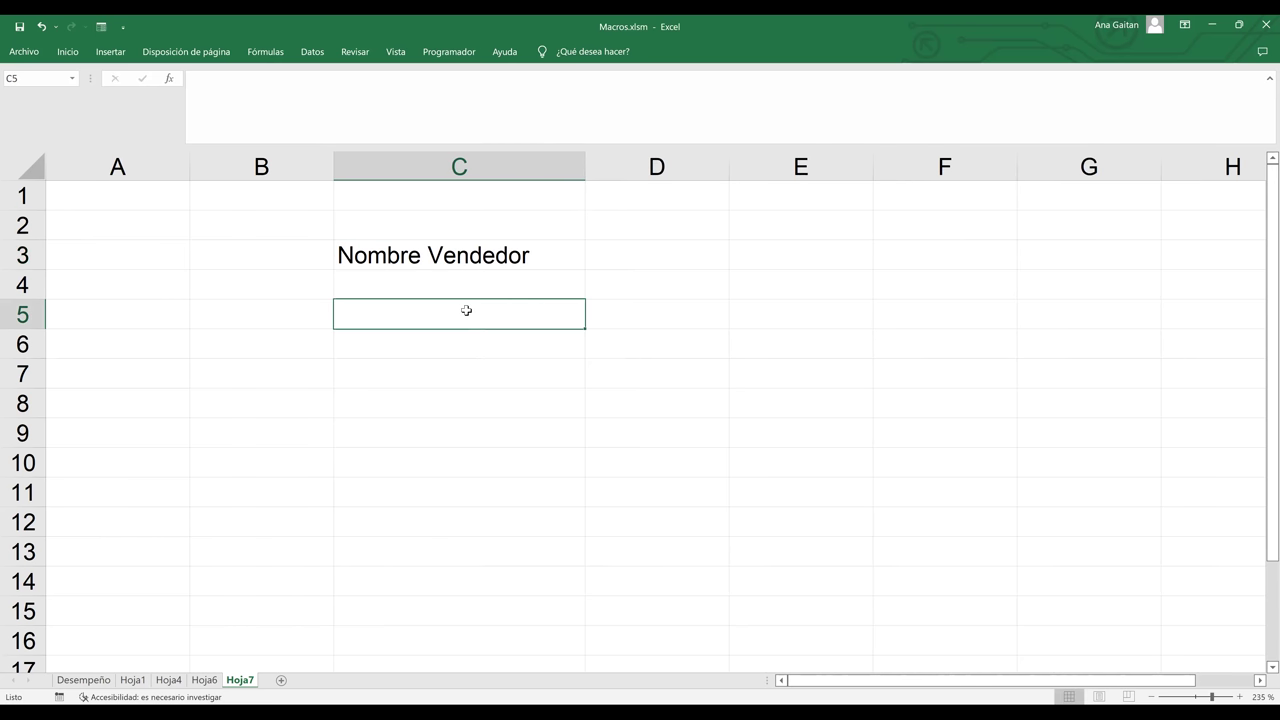
- Add the labels 'Apellido Vendedor', 'Cargo' and 'Sucursal' in C5, C7 and C9
text(Apl)
key(BackSpace)
text(ellido Vendedor)
click(390, 373)
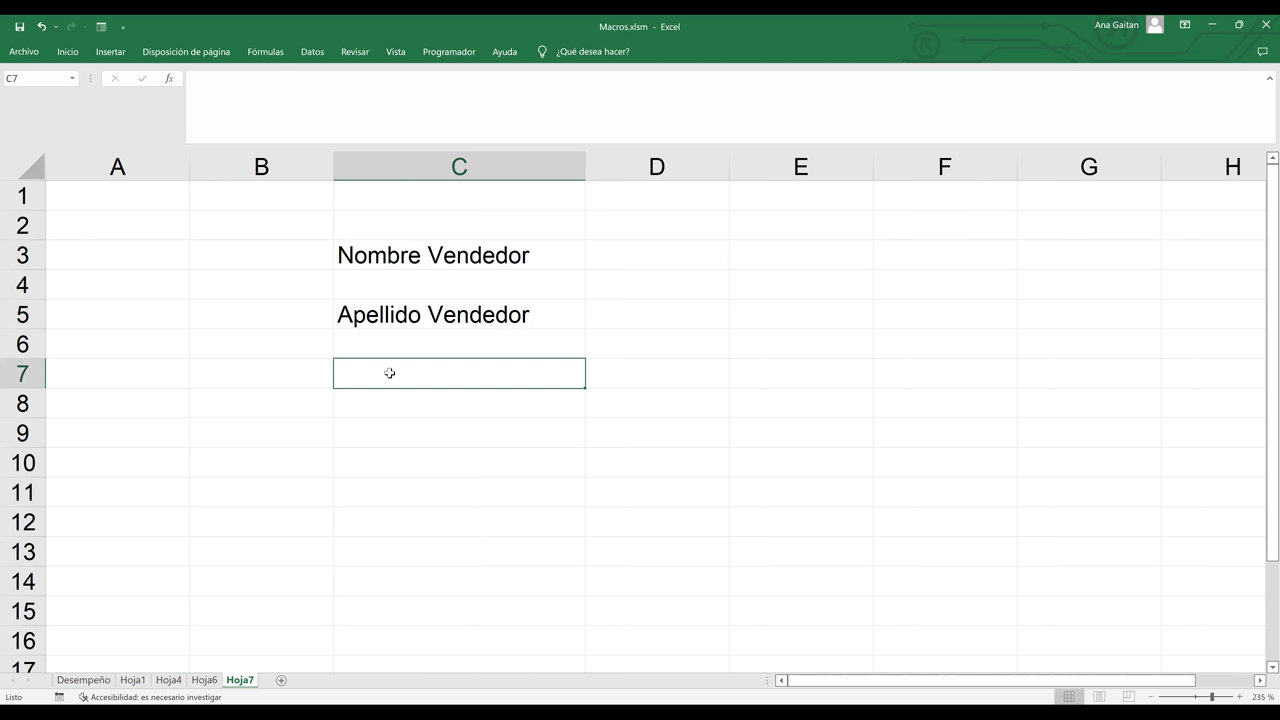
text(Cargo)
click(374, 434)
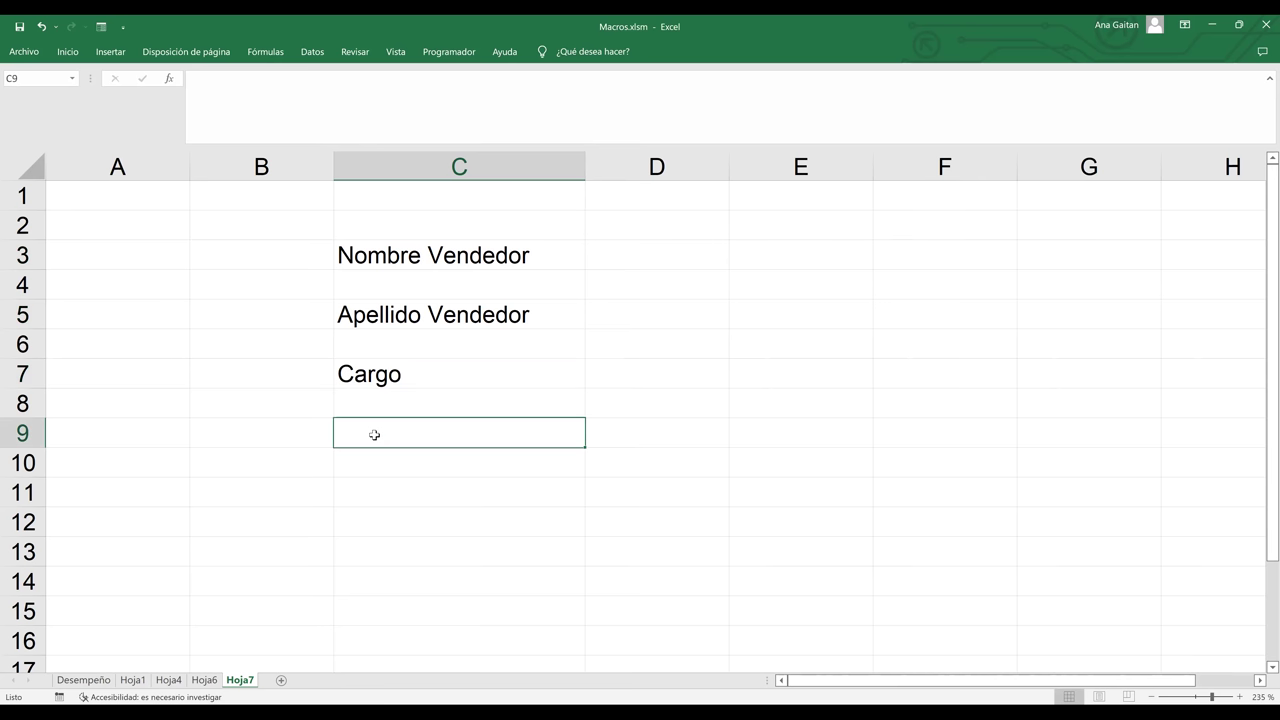
text(Suc)
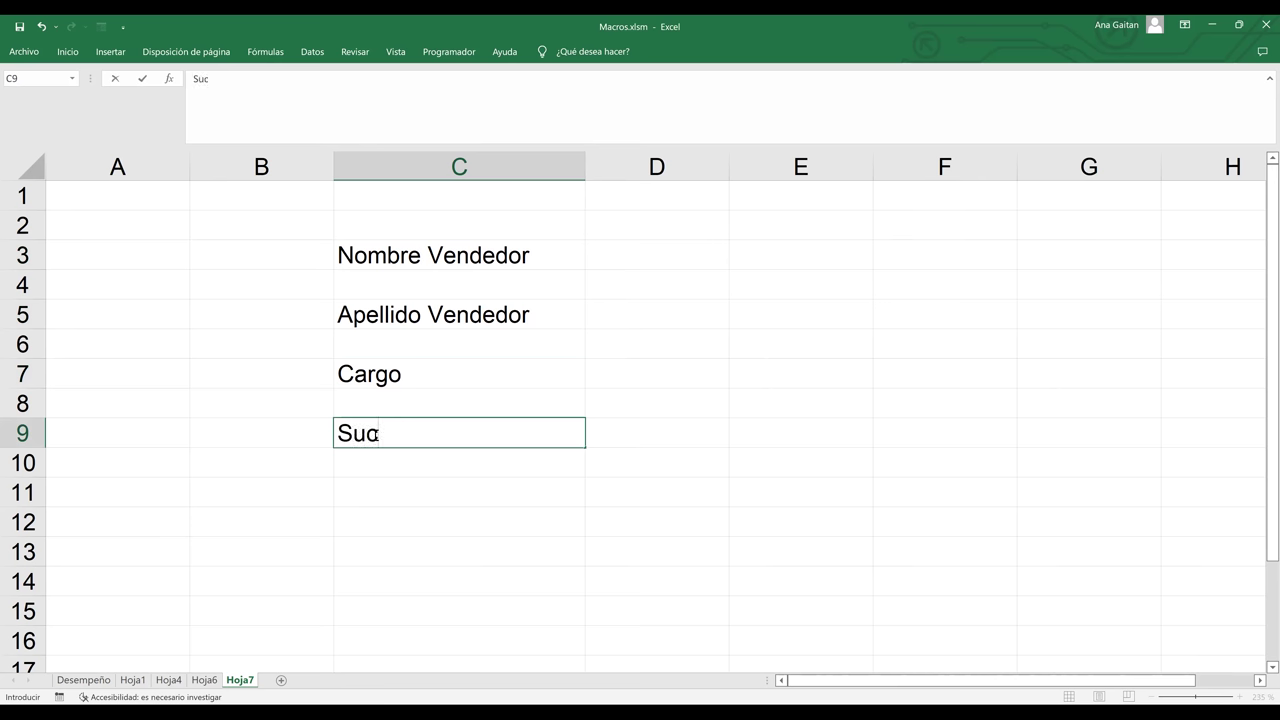
text(ursal)
click(672, 315)
drag(528, 250, 528, 429)
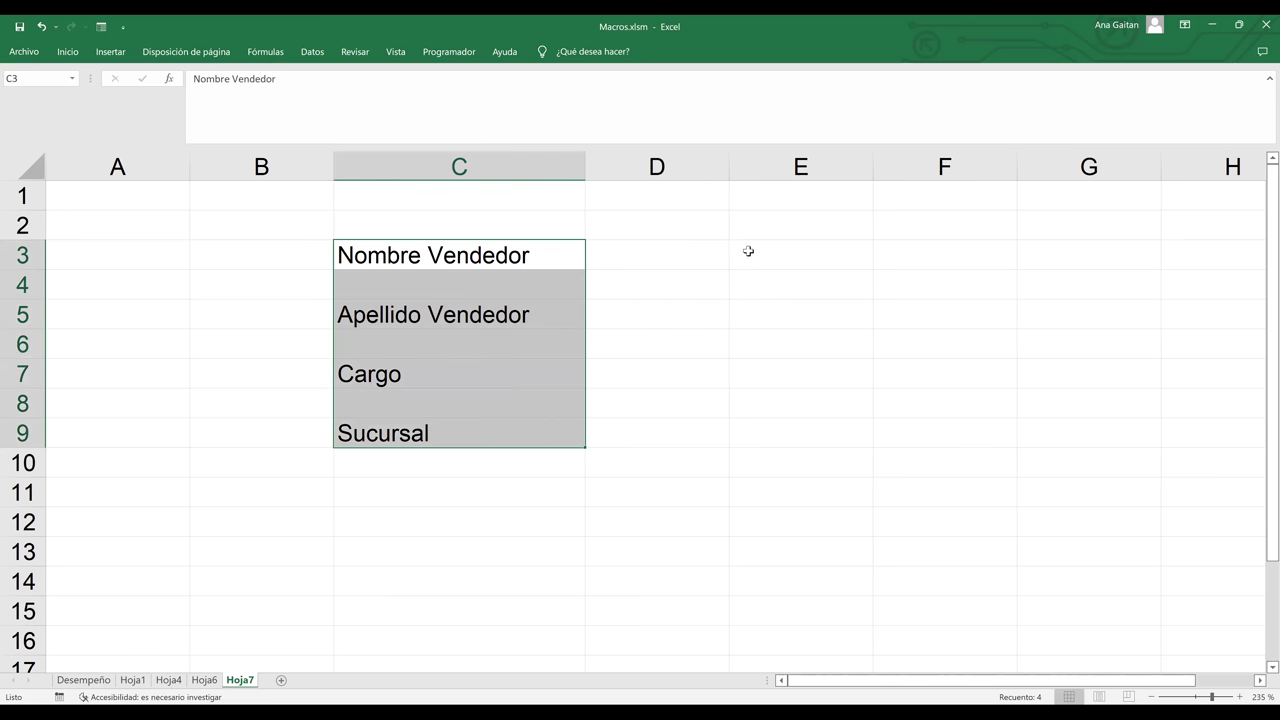
- Fill the input cells D3, D5, D7 and D9 light green
click(748, 251)
click(648, 261)
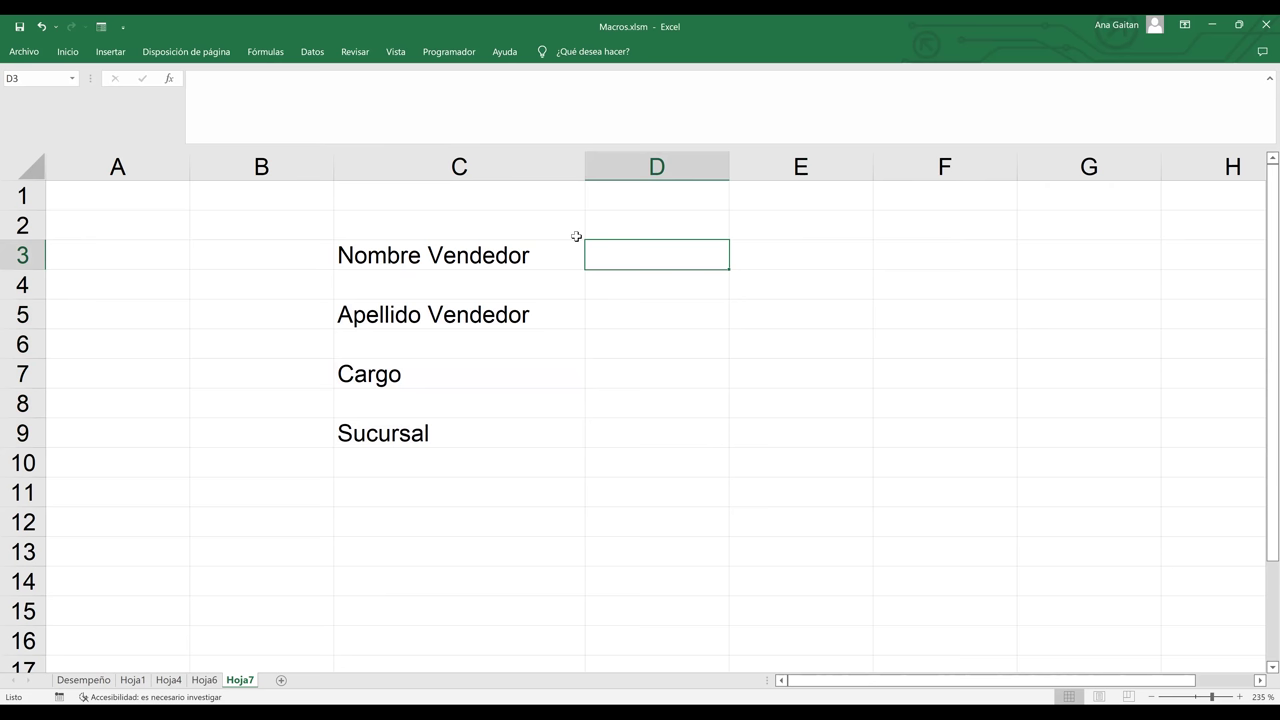
click(64, 56)
click(242, 103)
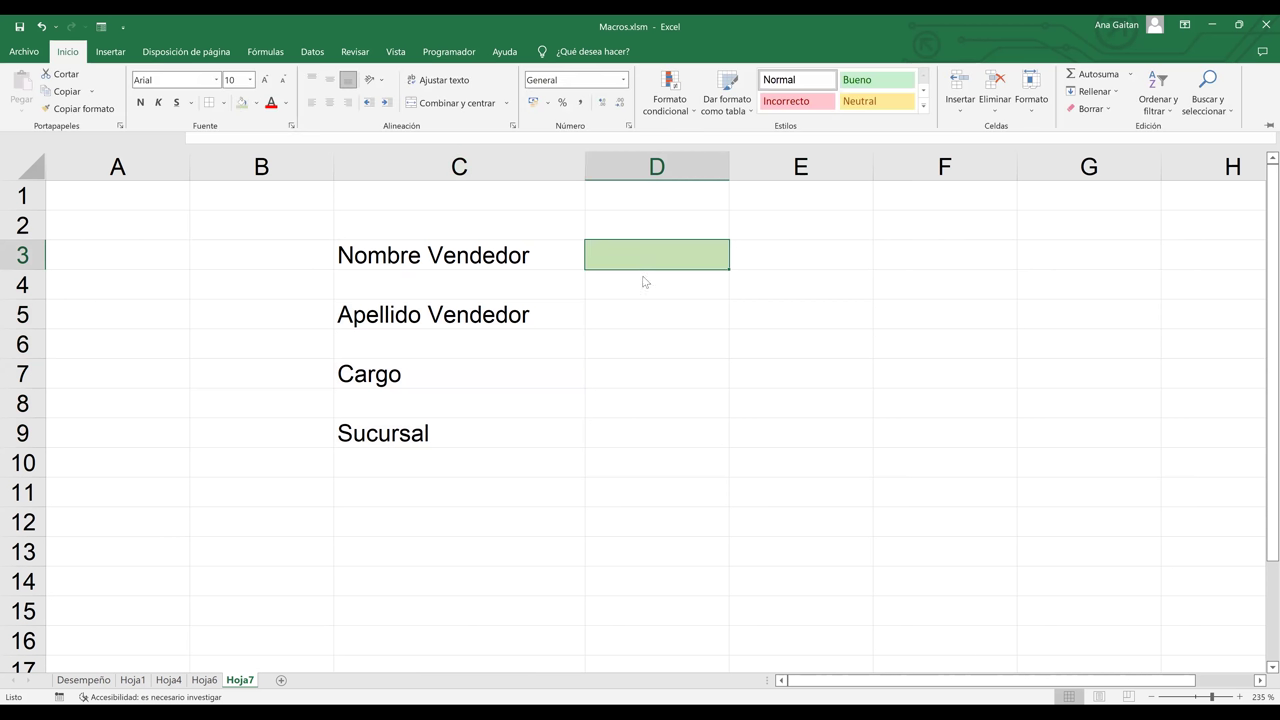
key(Down)
key(Down)
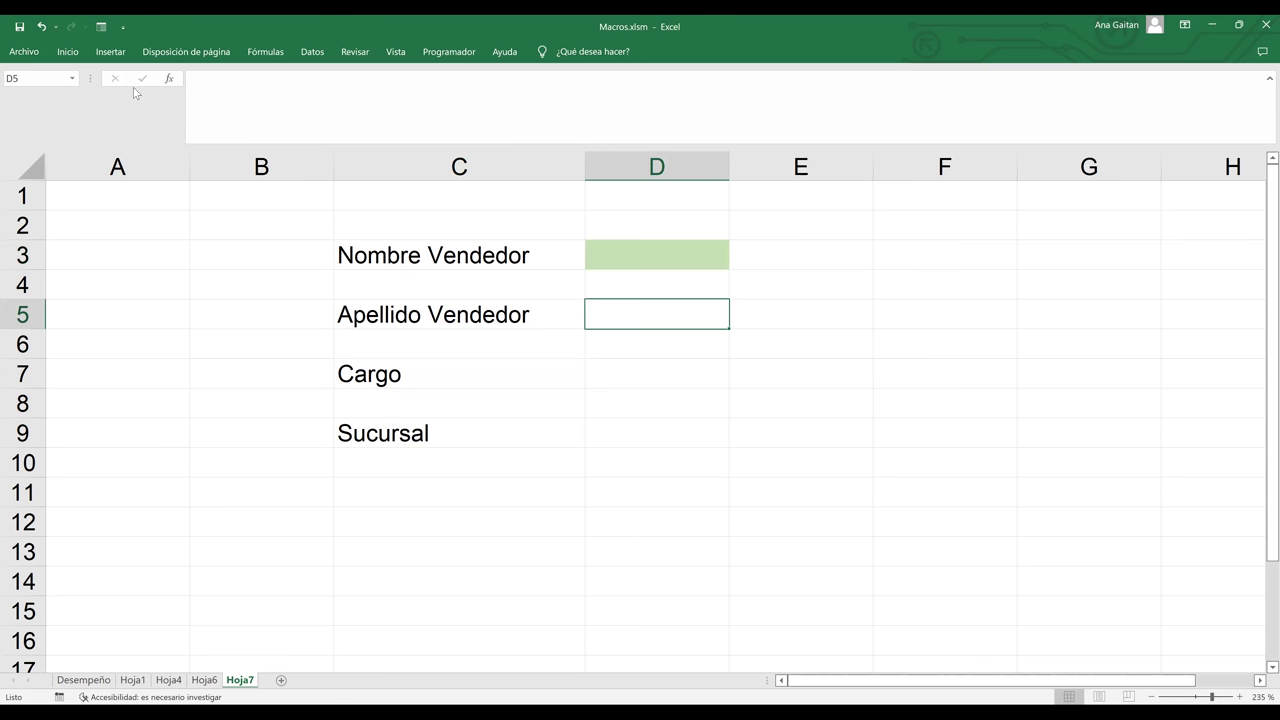
ctrl+click(632, 376)
ctrl+click(620, 434)
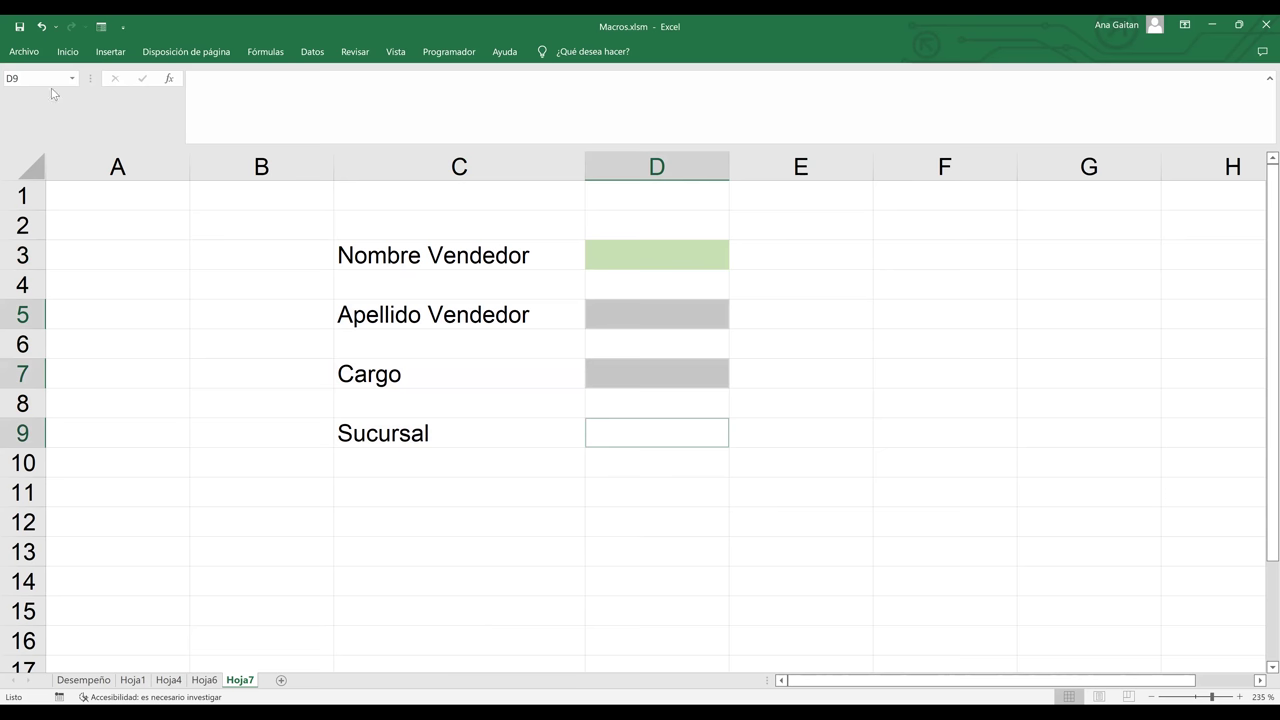
click(66, 54)
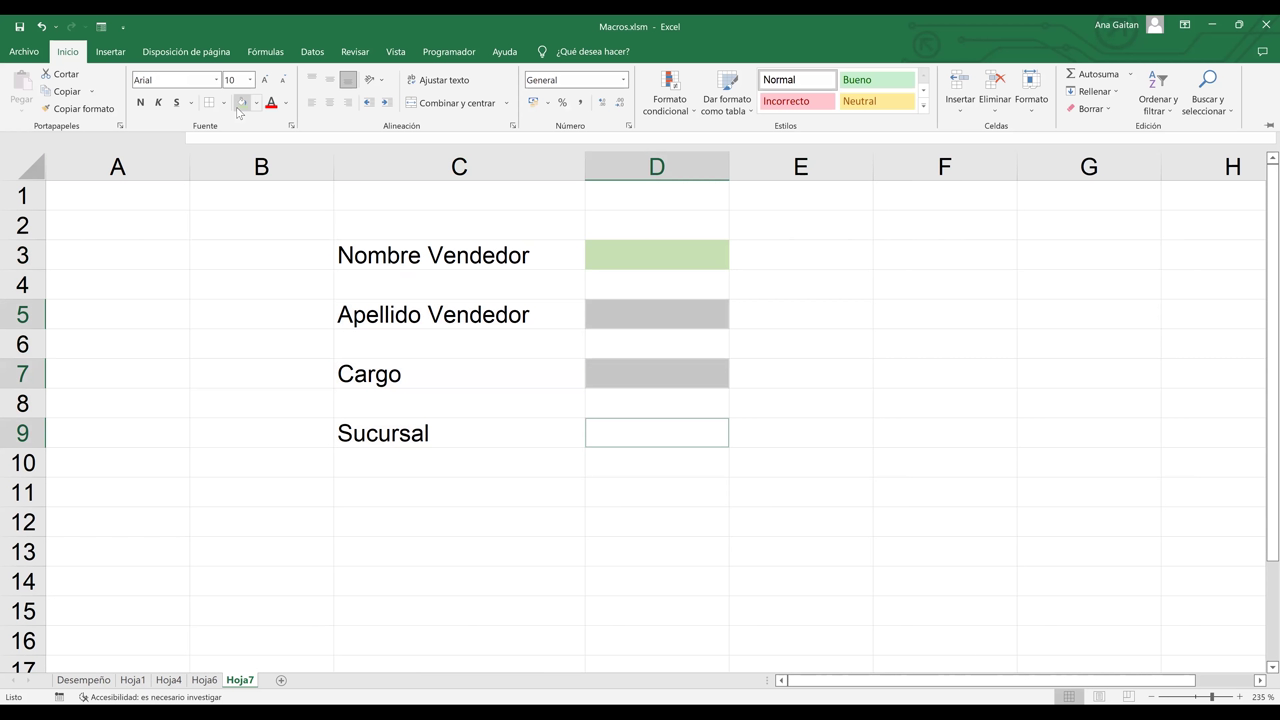
click(241, 103)
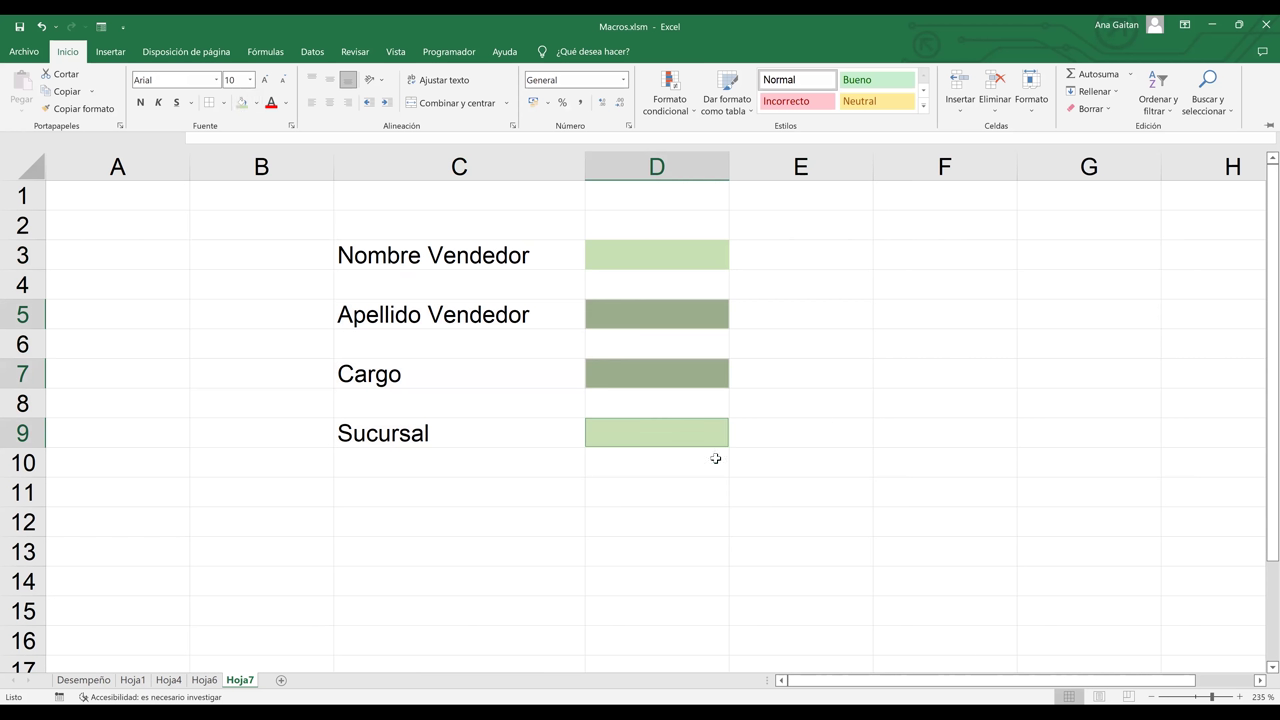
click(715, 458)
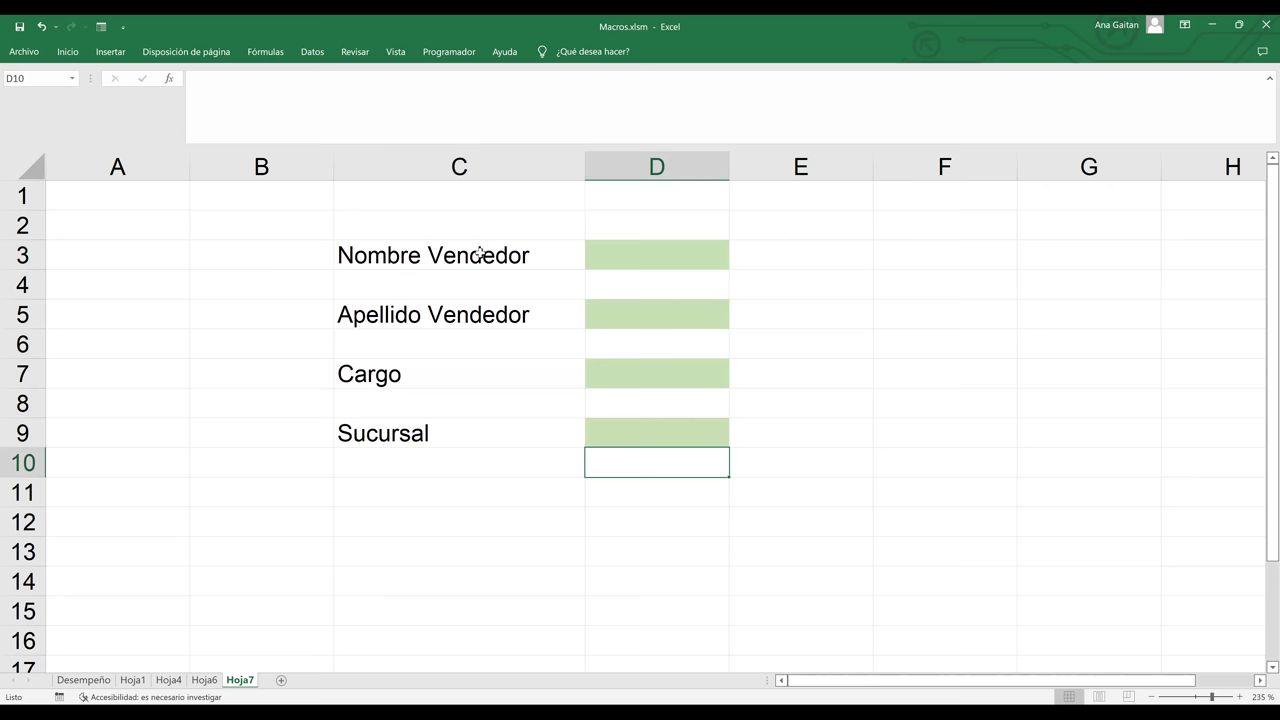
- Select the four input cells and view the border options without applying one
click(591, 258)
ctrl+click(646, 308)
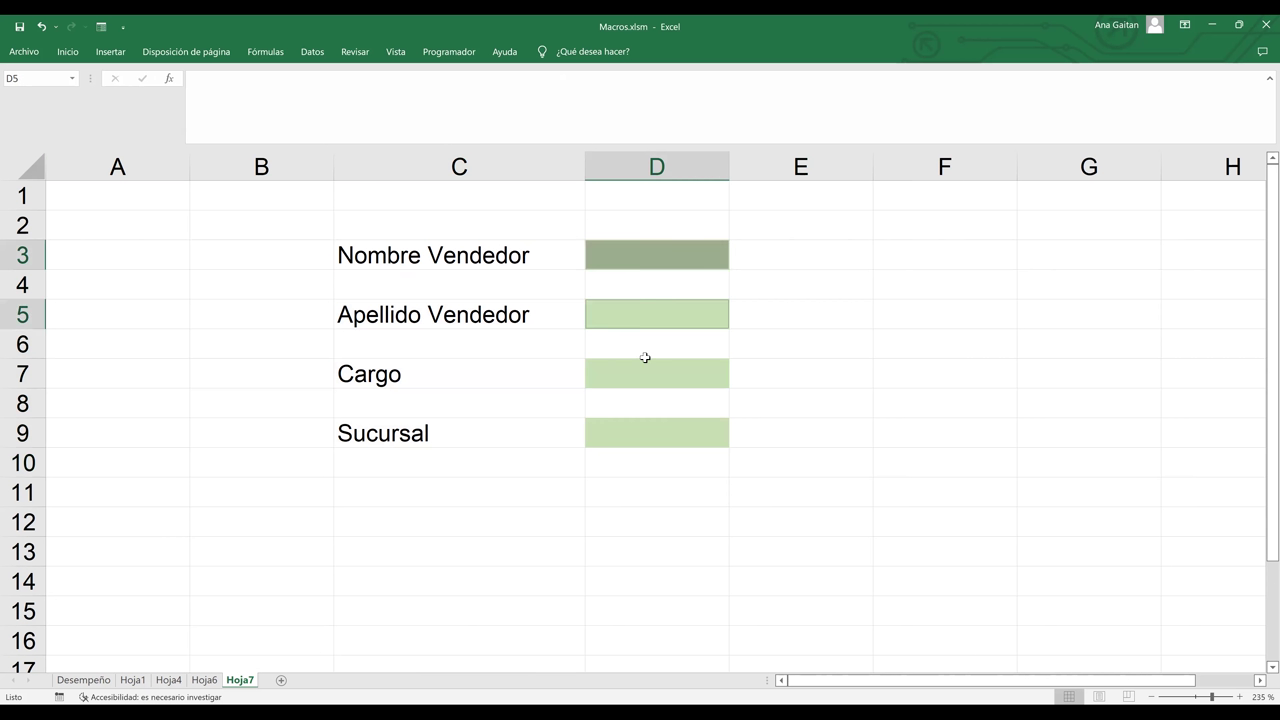
ctrl+click(644, 366)
ctrl+click(644, 430)
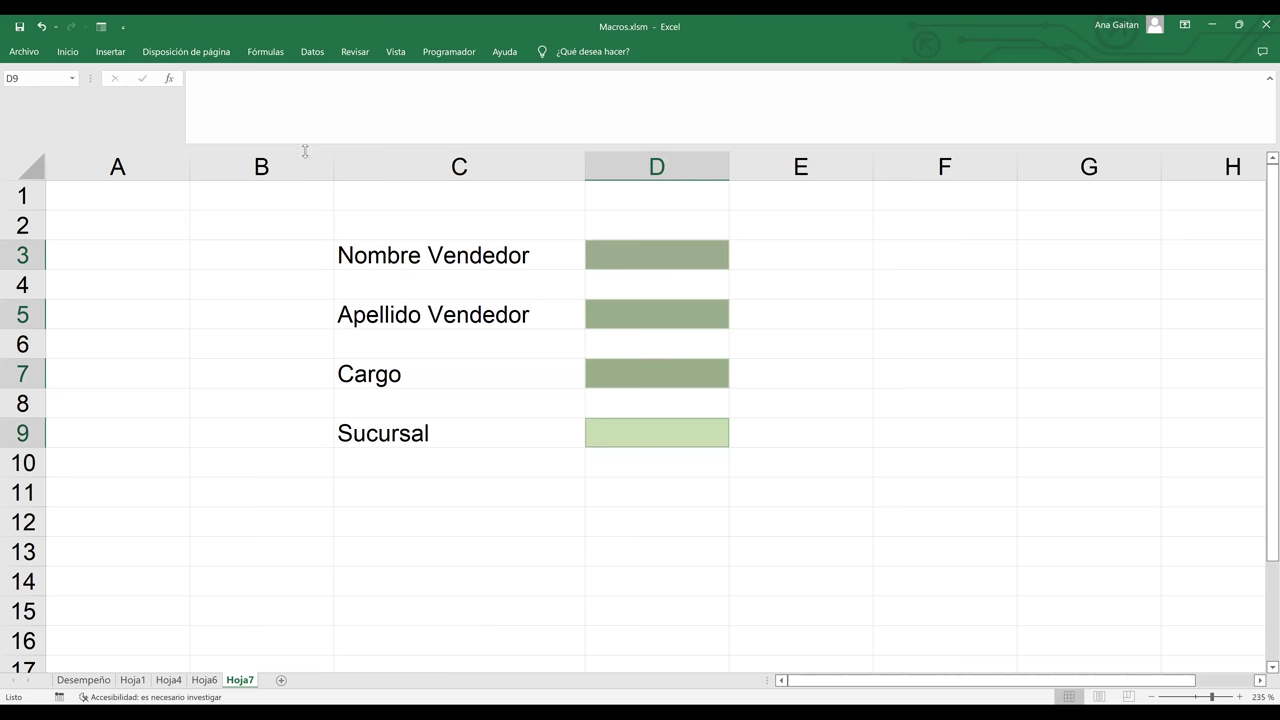
click(62, 53)
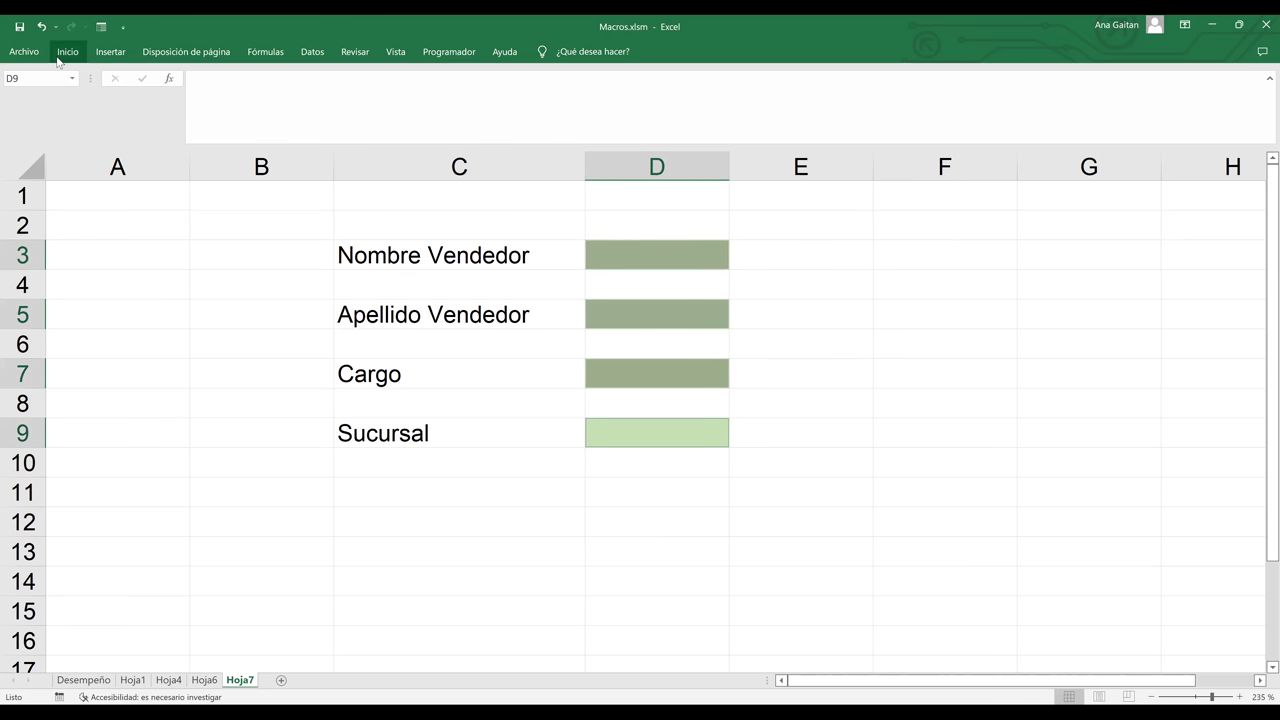
click(221, 105)
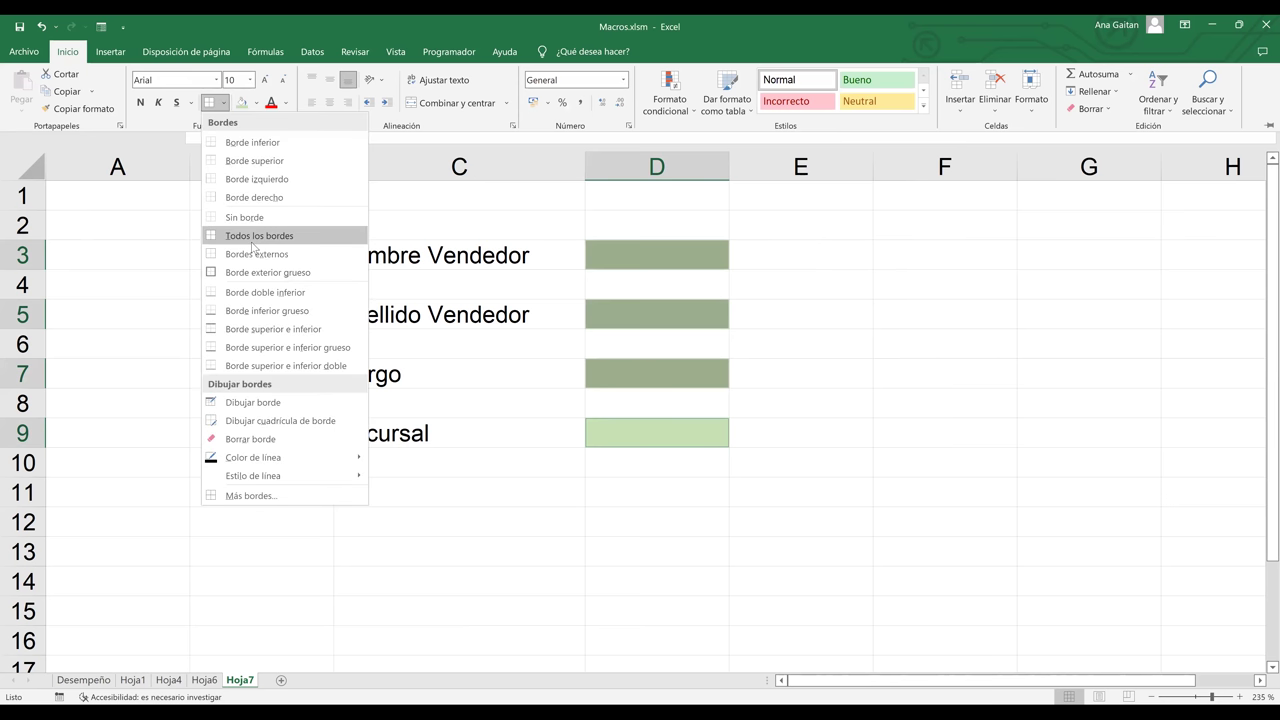
click(784, 441)
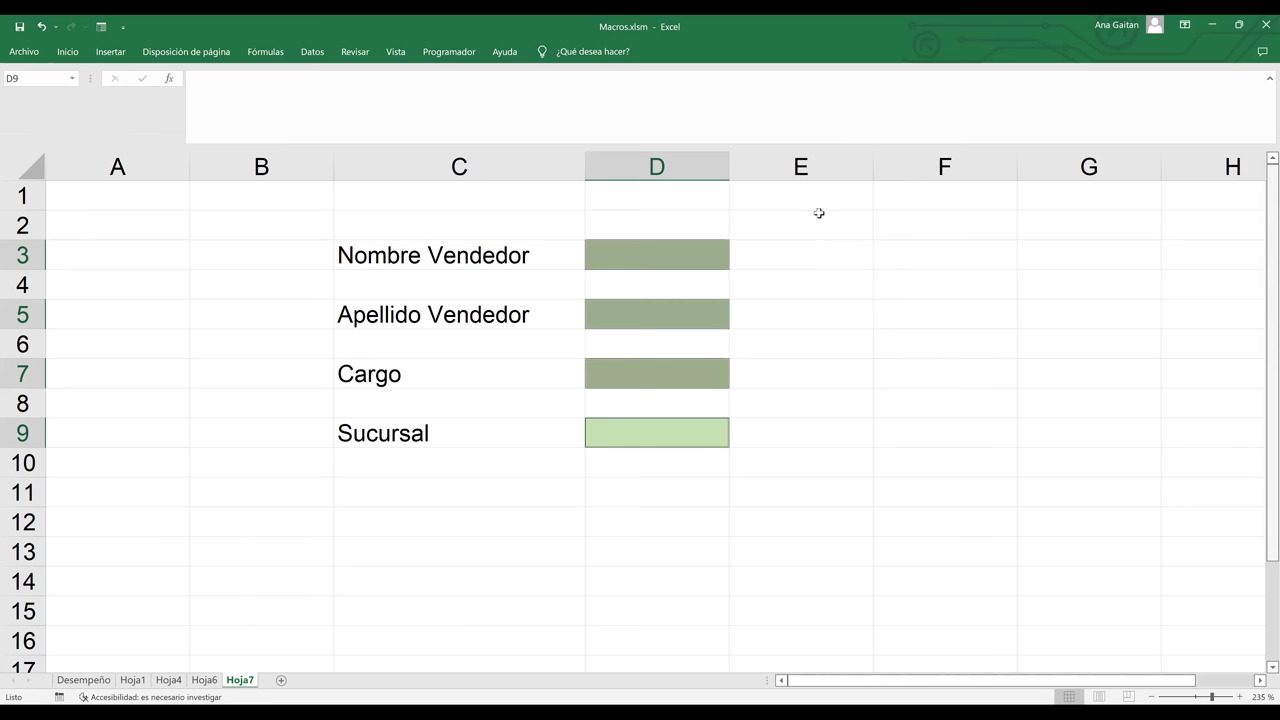
- Insert two blank rows above row 3 so the form shifts down to rows 5–11
click(24, 226)
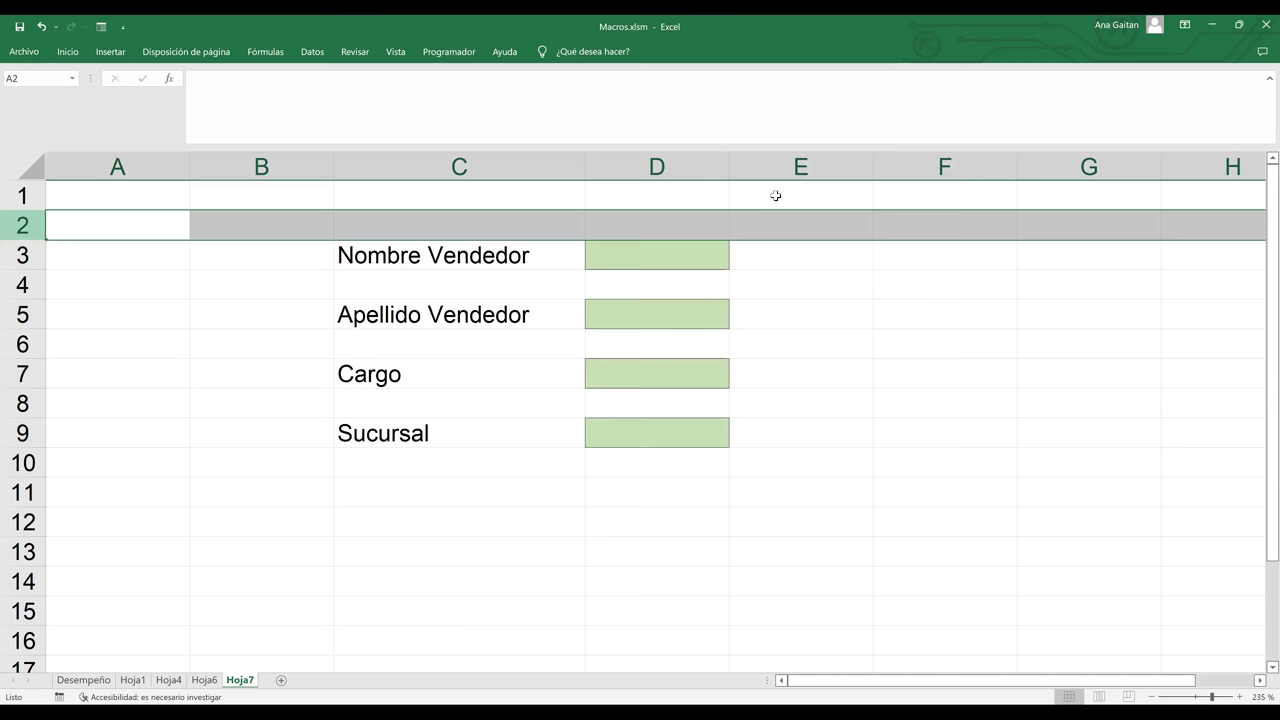
click(68, 51)
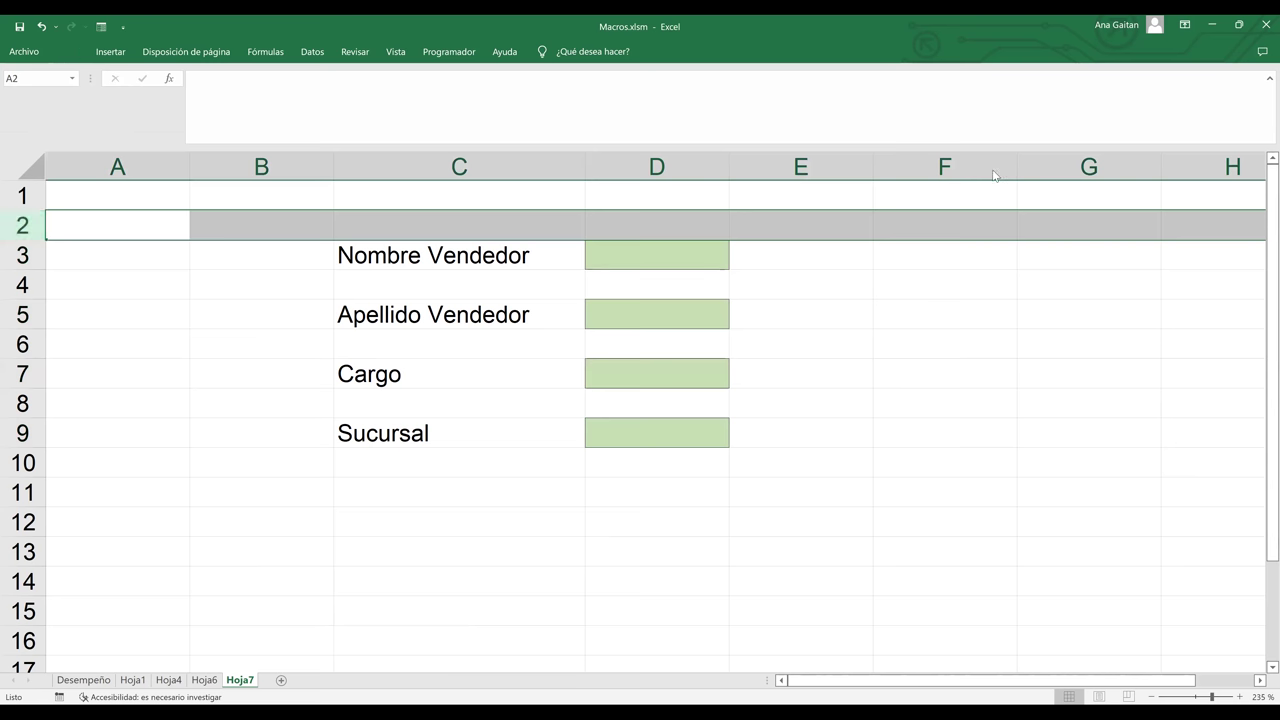
key(ctrl+plus)
key(ctrl+plus)
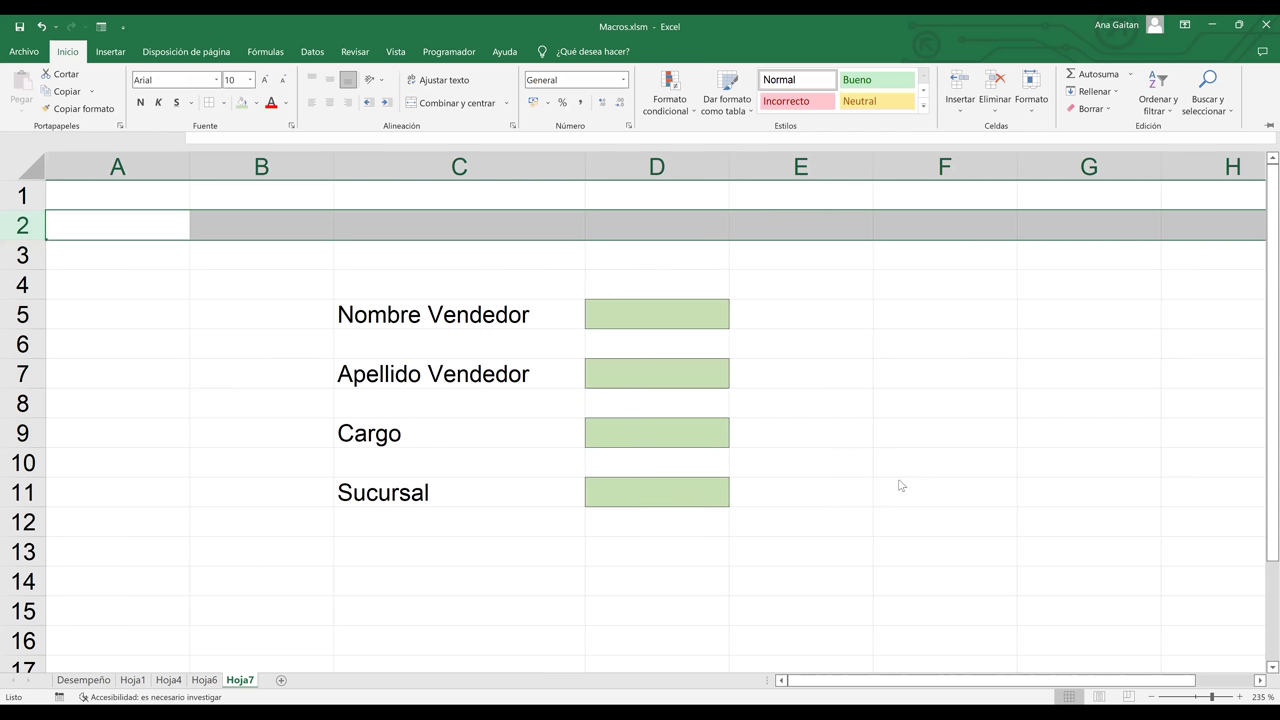
click(437, 470)
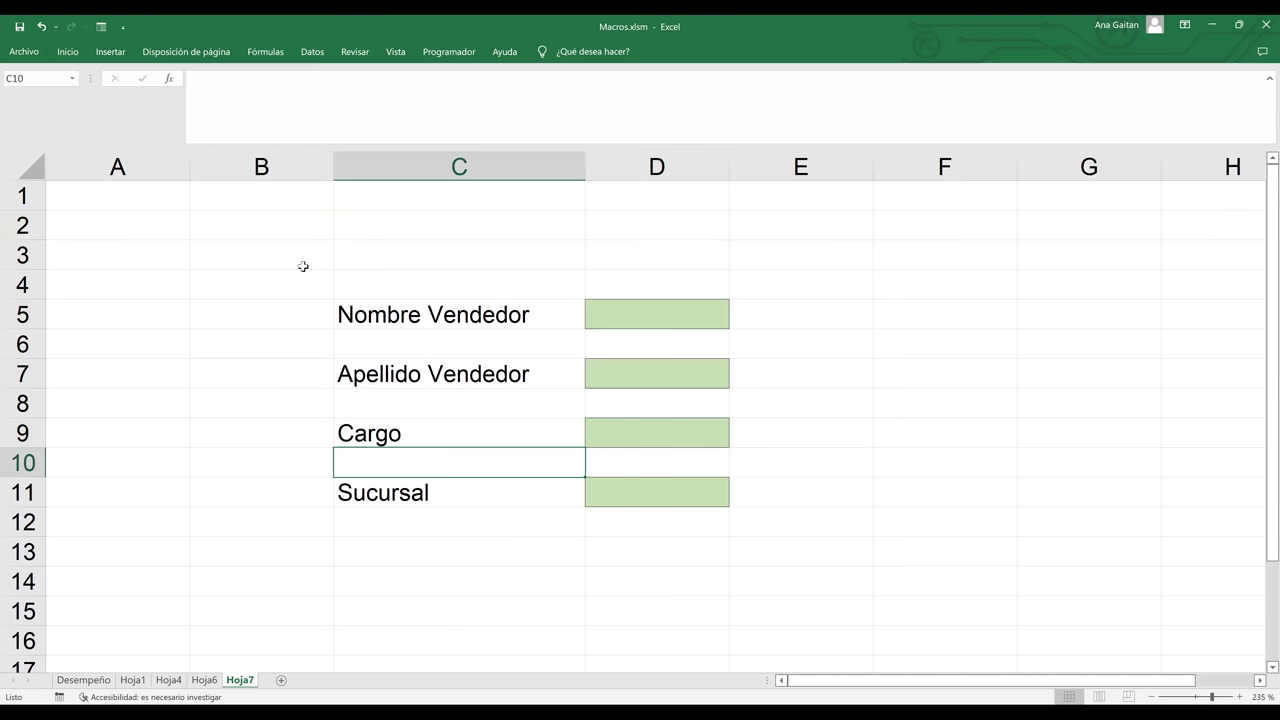
- Draw a rounded rectangle over the form area from Insert > Shapes
click(76, 55)
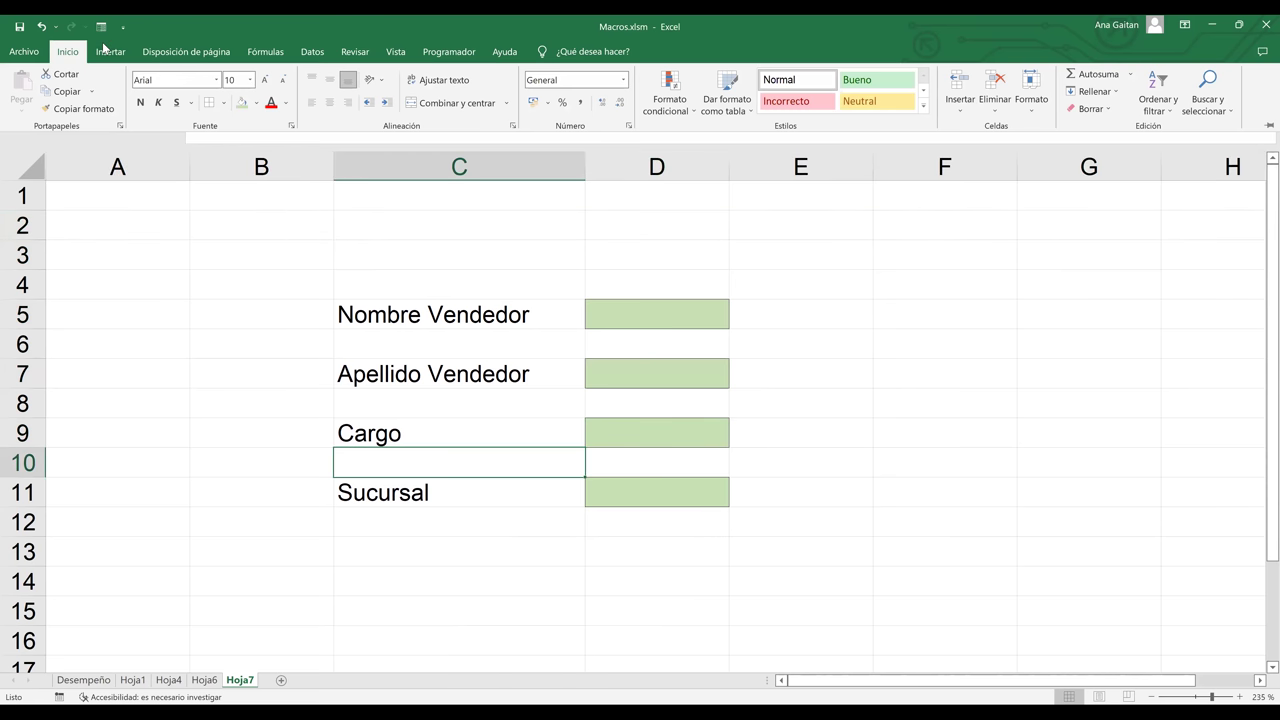
click(100, 52)
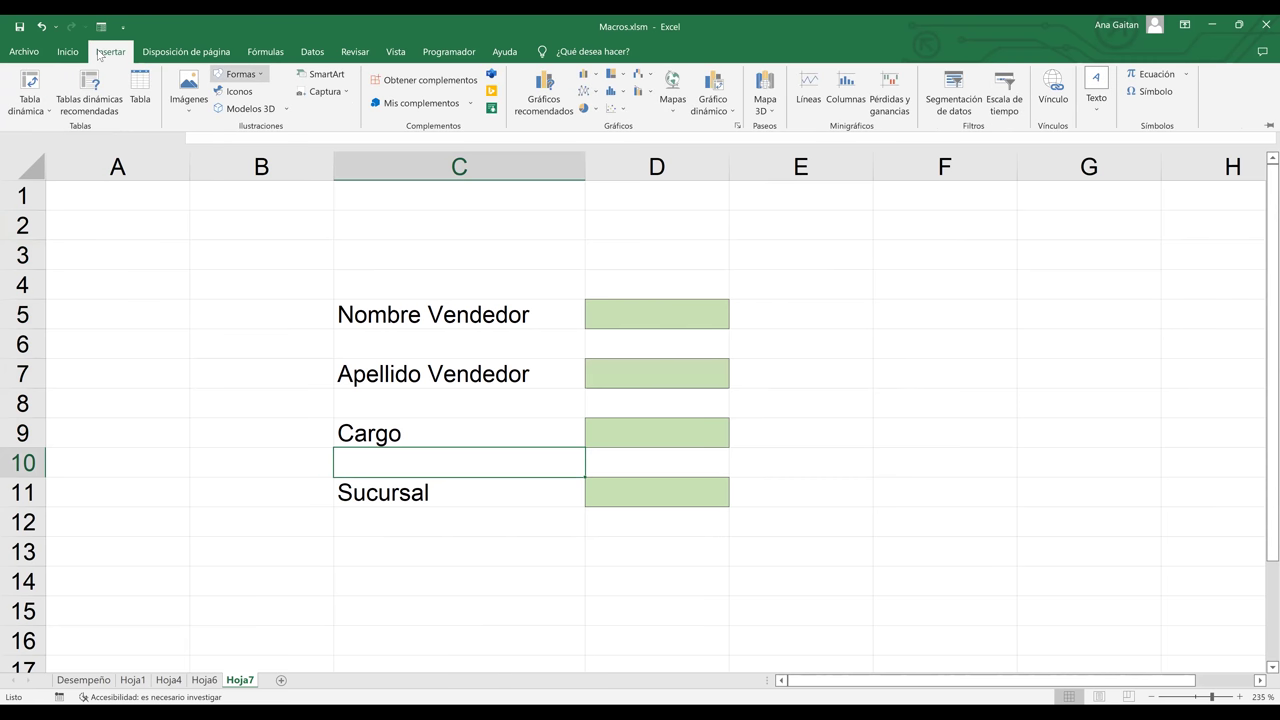
click(240, 74)
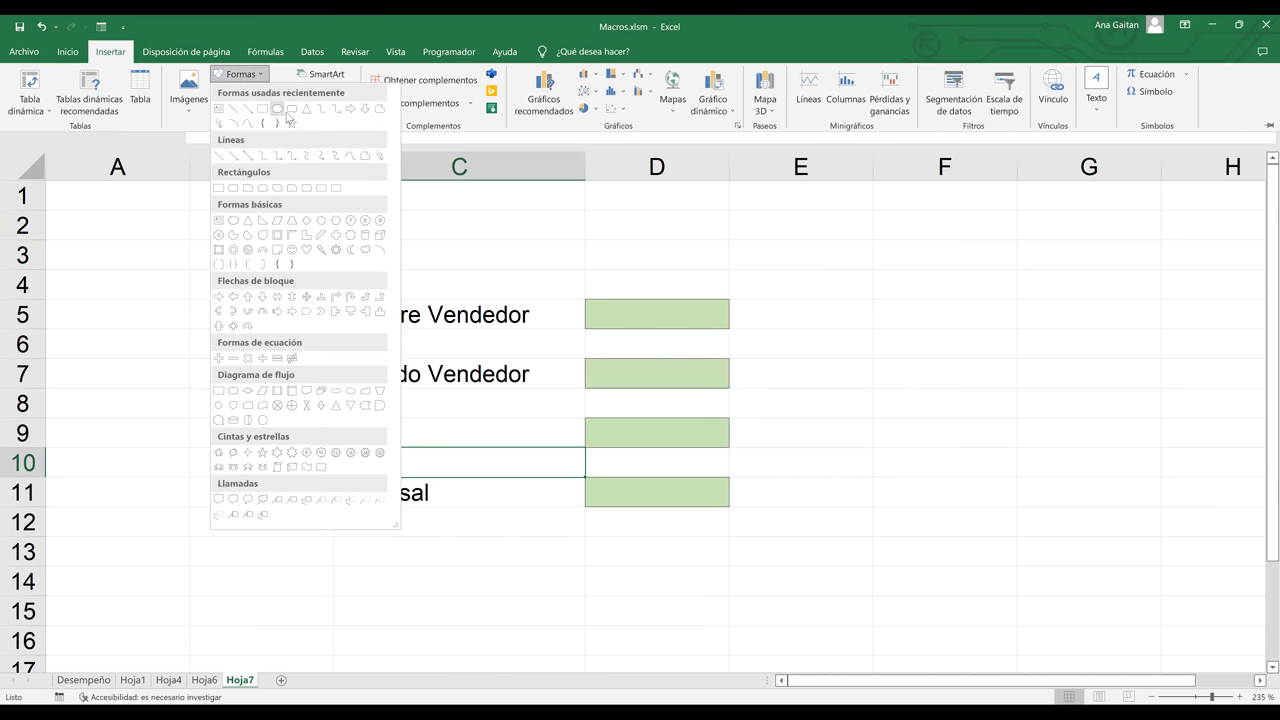
click(290, 110)
drag(290, 230, 776, 599)
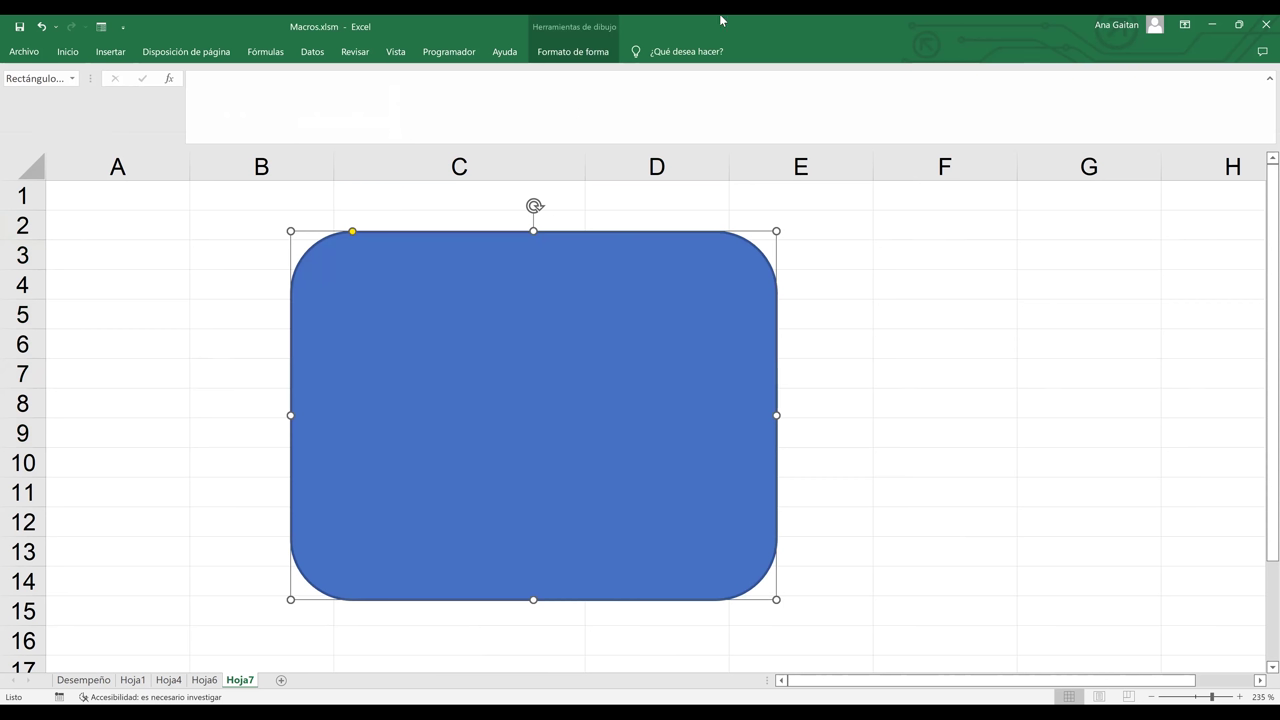
- Set the rounded rectangle to No Fill and give it a blue glow effect
click(573, 51)
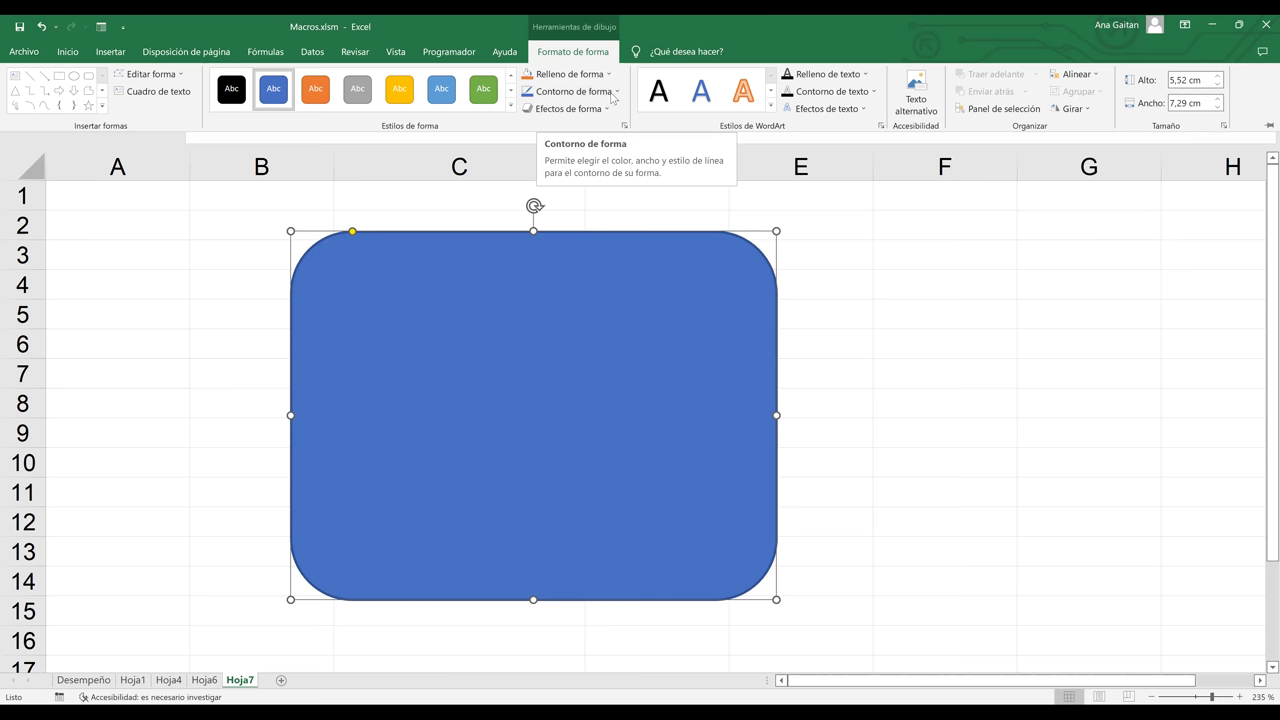
click(598, 55)
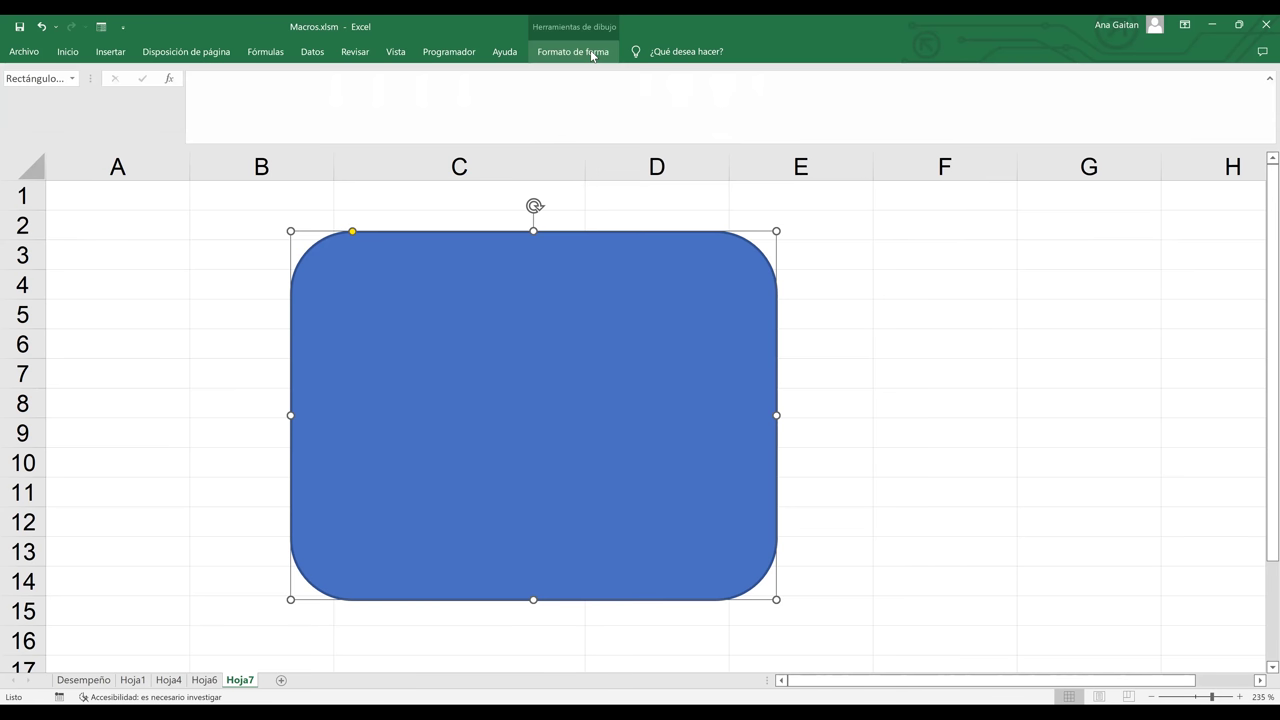
click(591, 56)
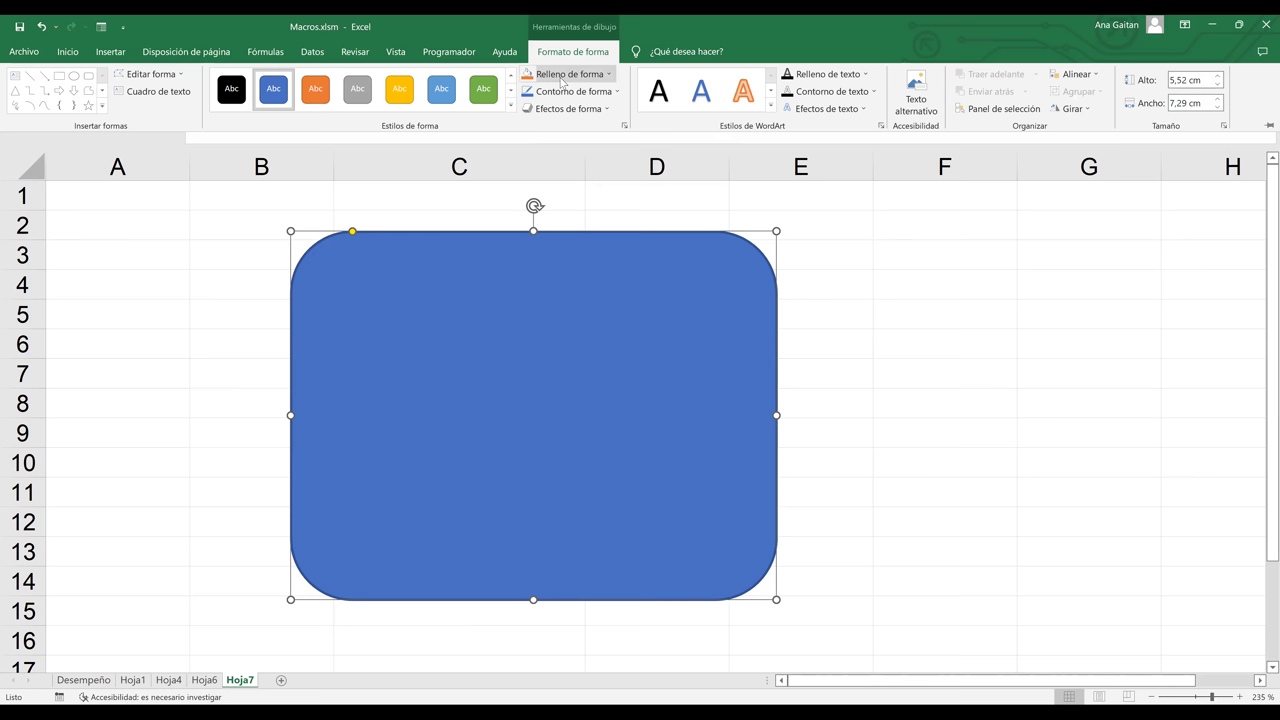
click(610, 78)
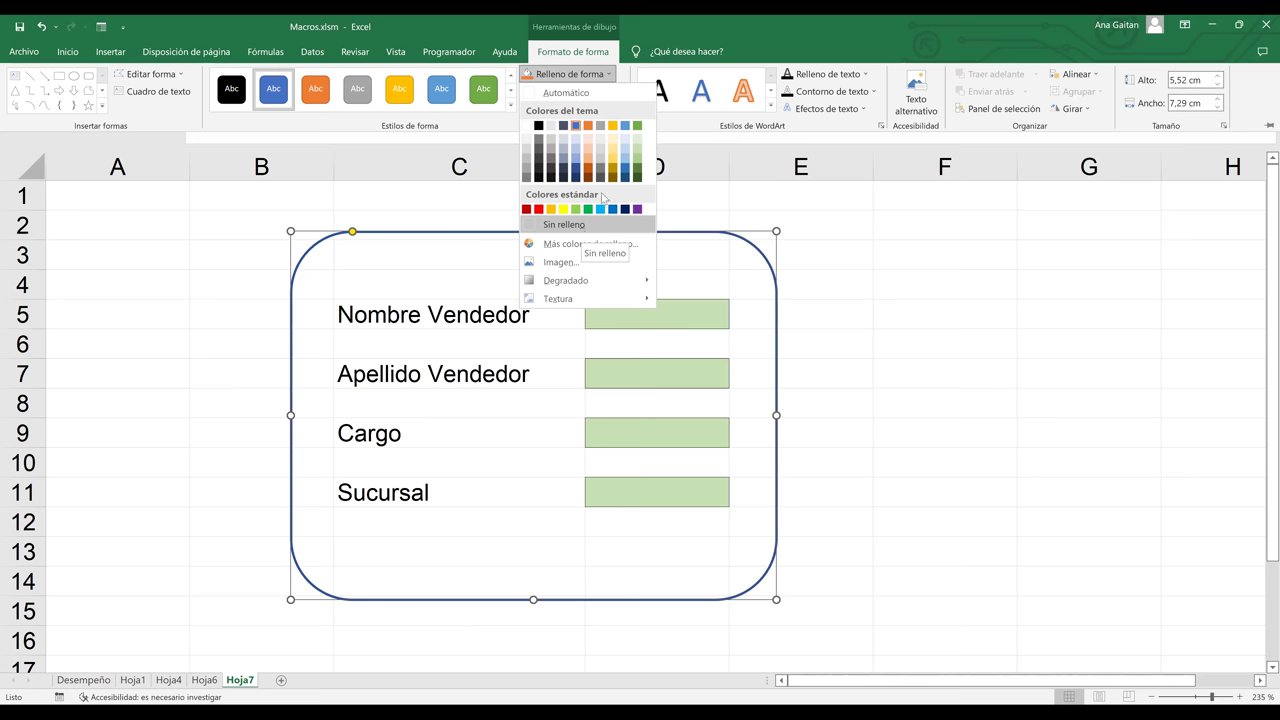
click(598, 224)
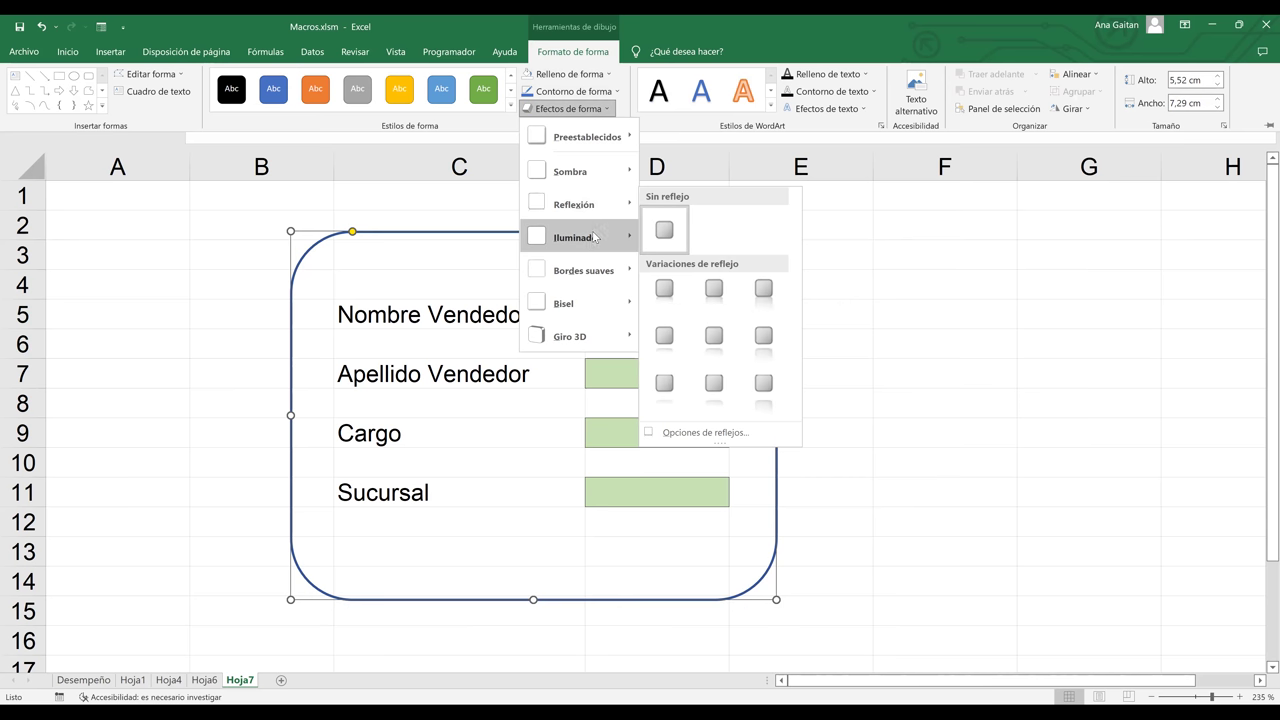
mouse_move(593, 243)
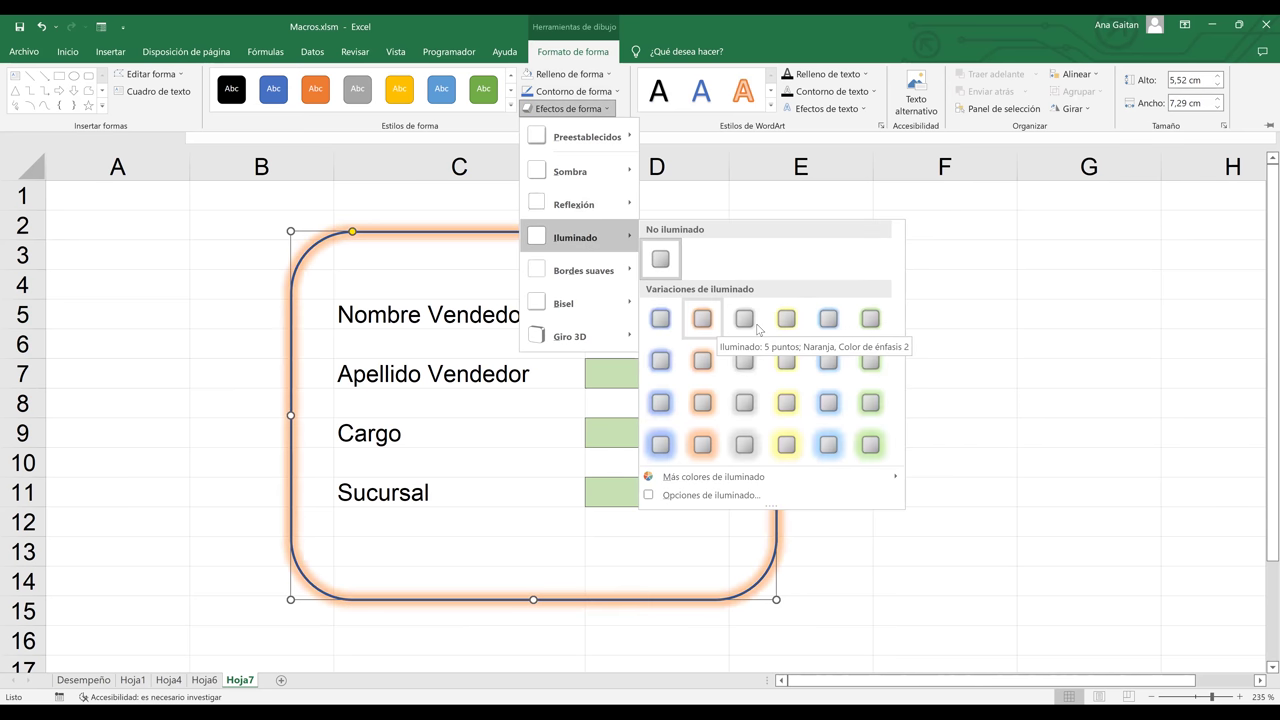
click(672, 318)
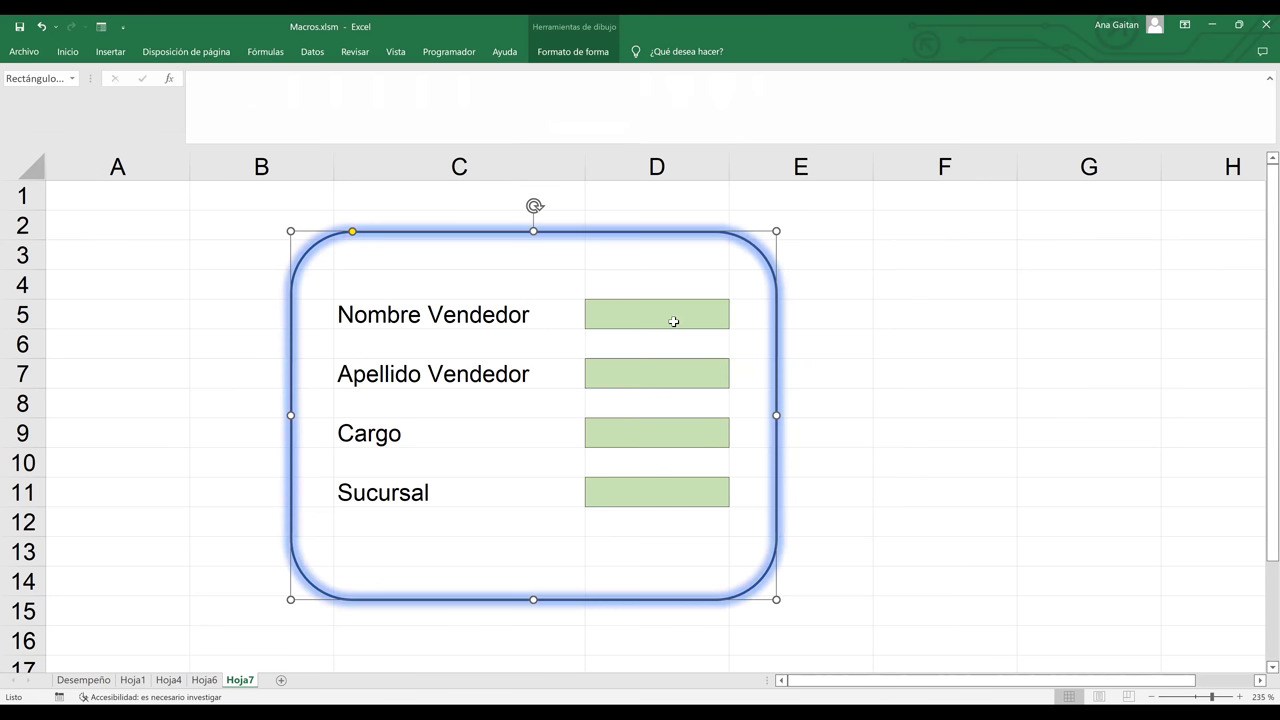
click(672, 325)
ctrl+click(671, 372)
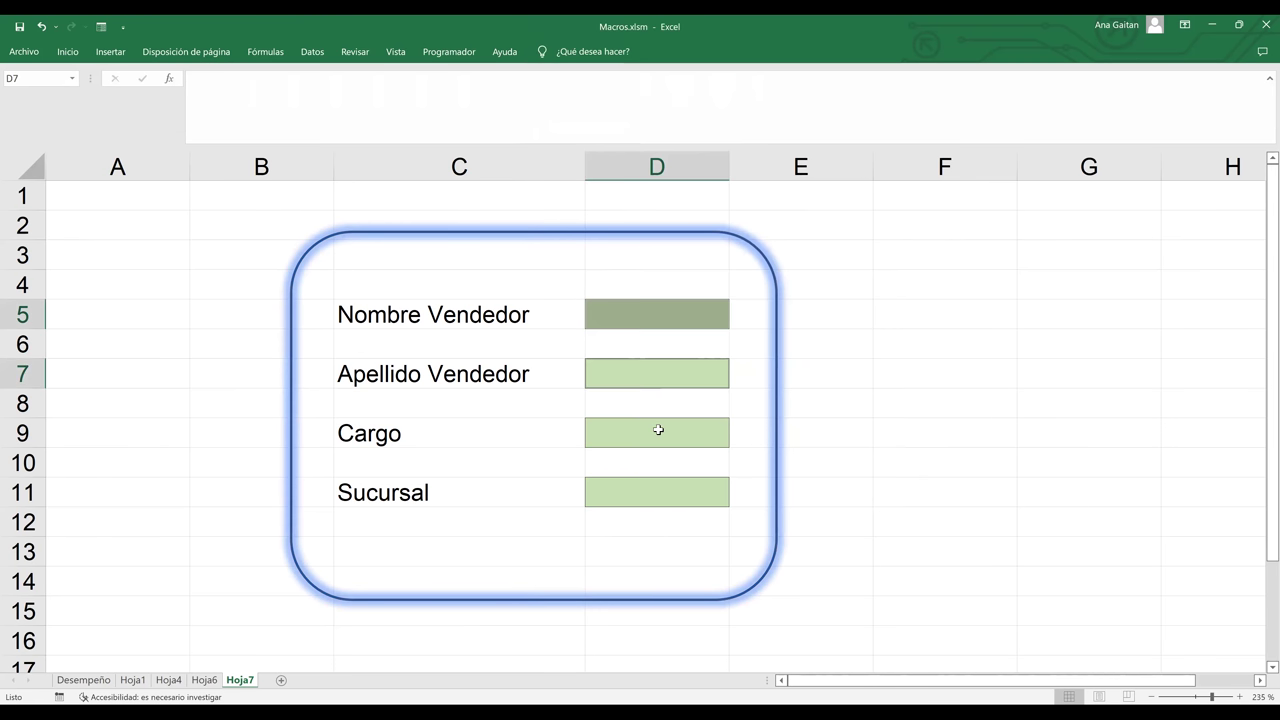
- Fill entry cells D5, D7, D9 and D11 light blue and raise the frame's top edge
ctrl+click(657, 429)
ctrl+click(642, 486)
drag(632, 514, 637, 494)
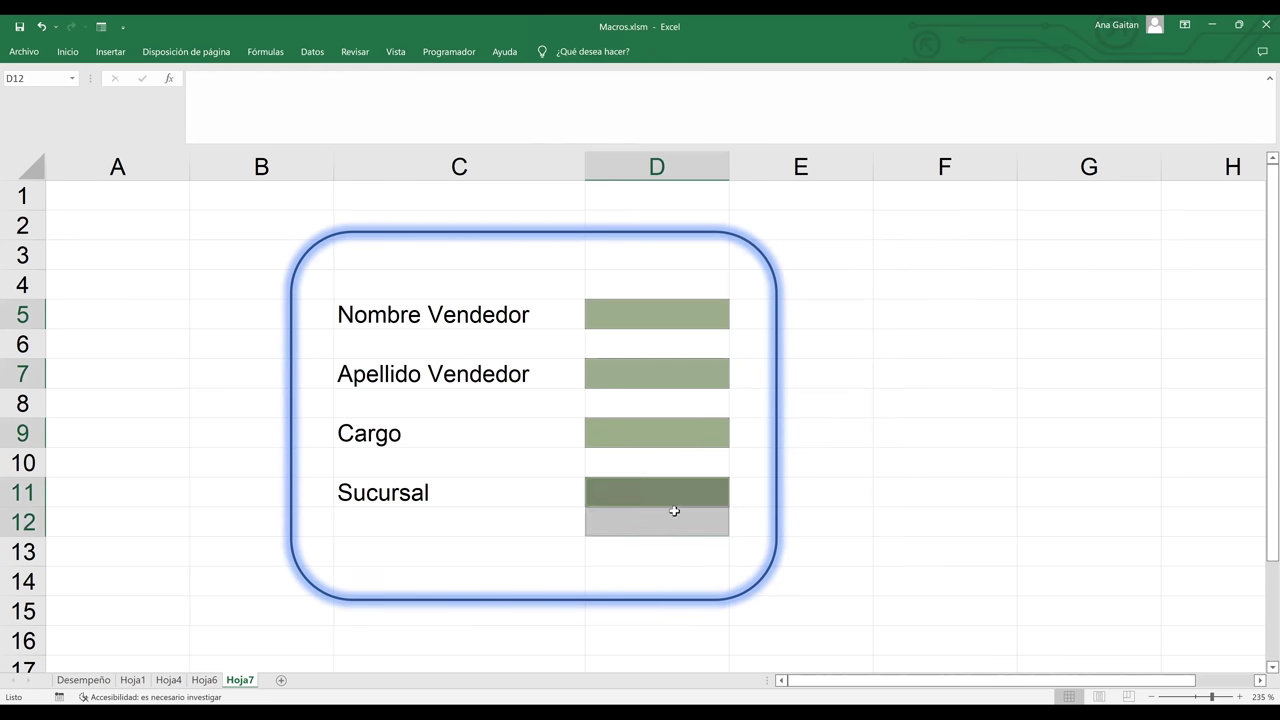
click(741, 520)
click(713, 498)
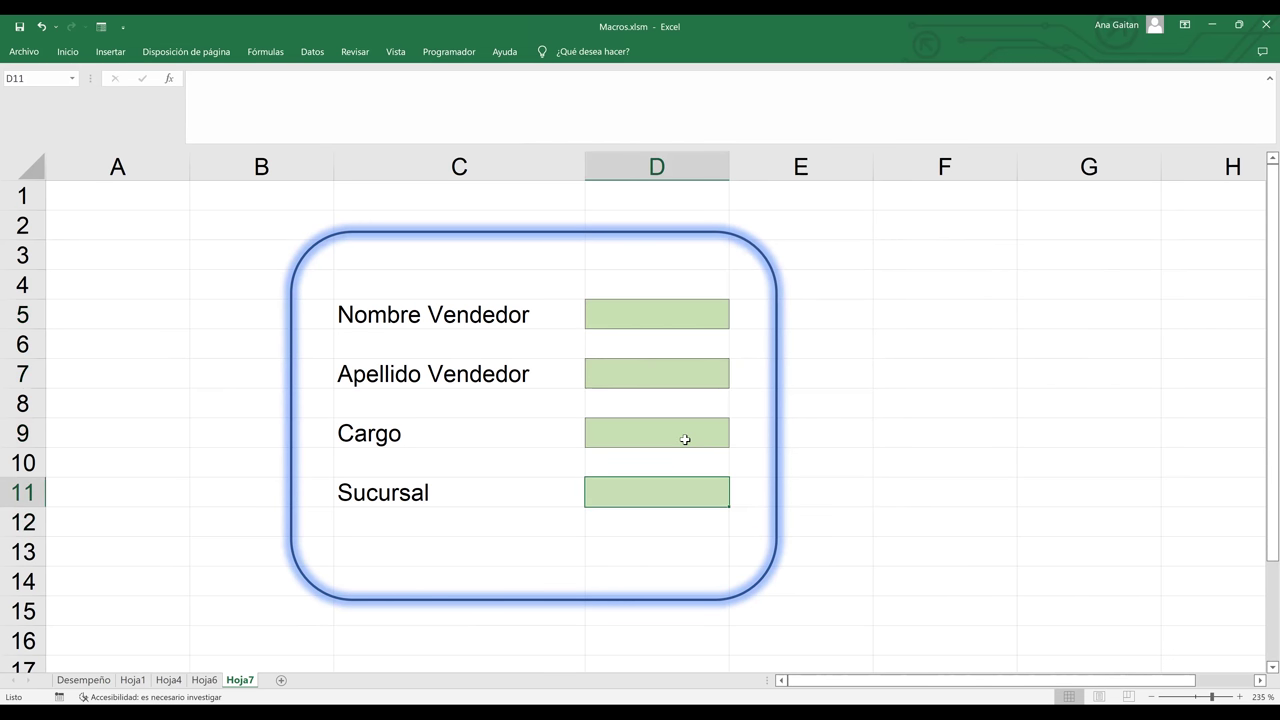
ctrl+click(684, 438)
ctrl+click(683, 370)
ctrl+click(680, 312)
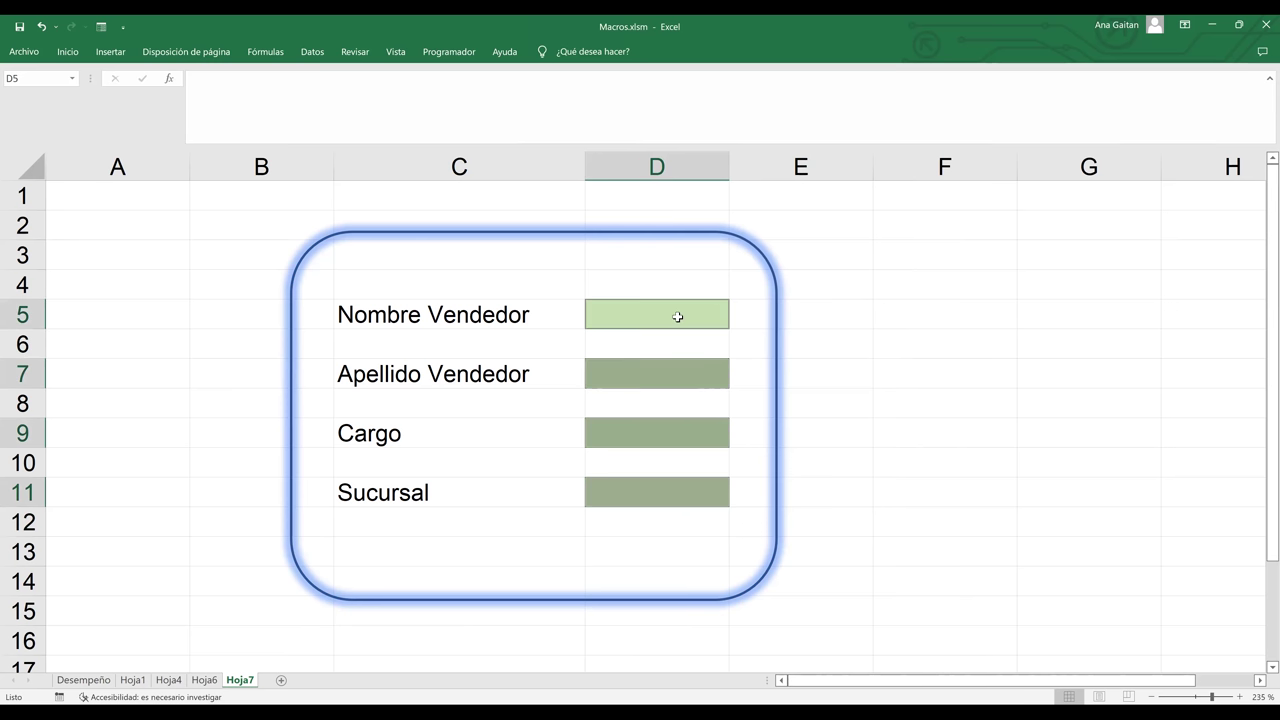
ctrl+click(652, 305)
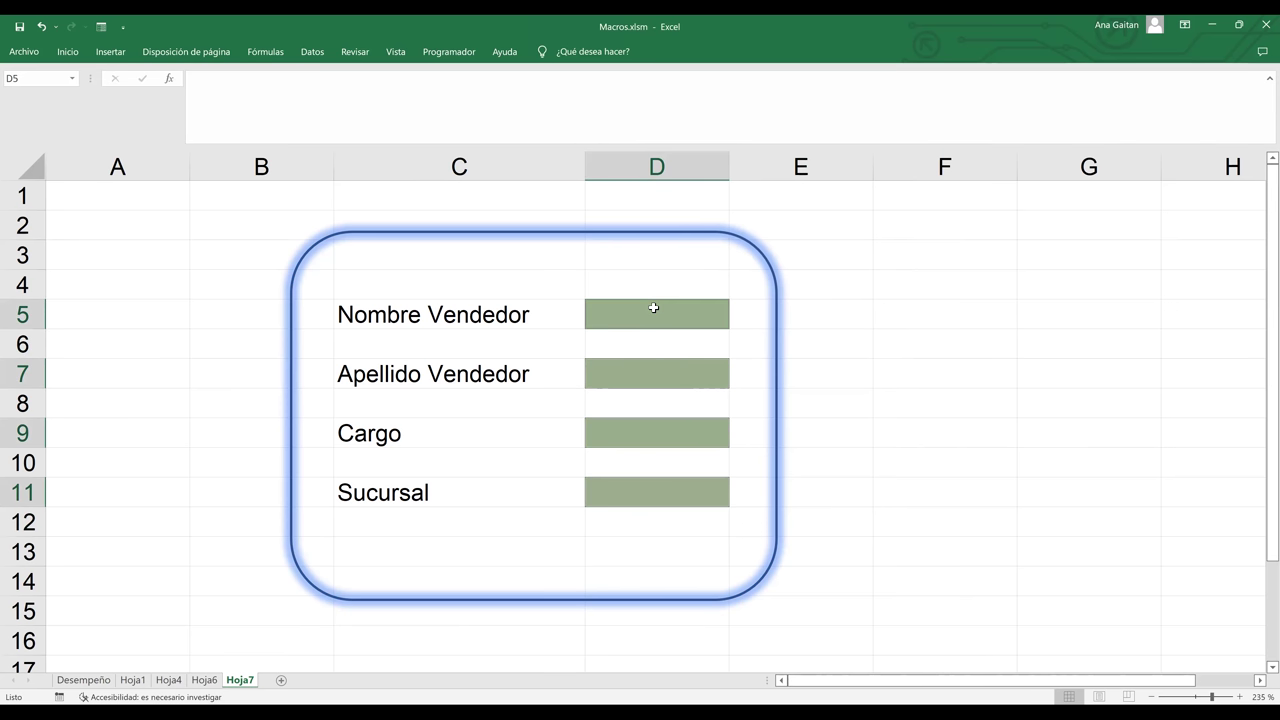
click(68, 52)
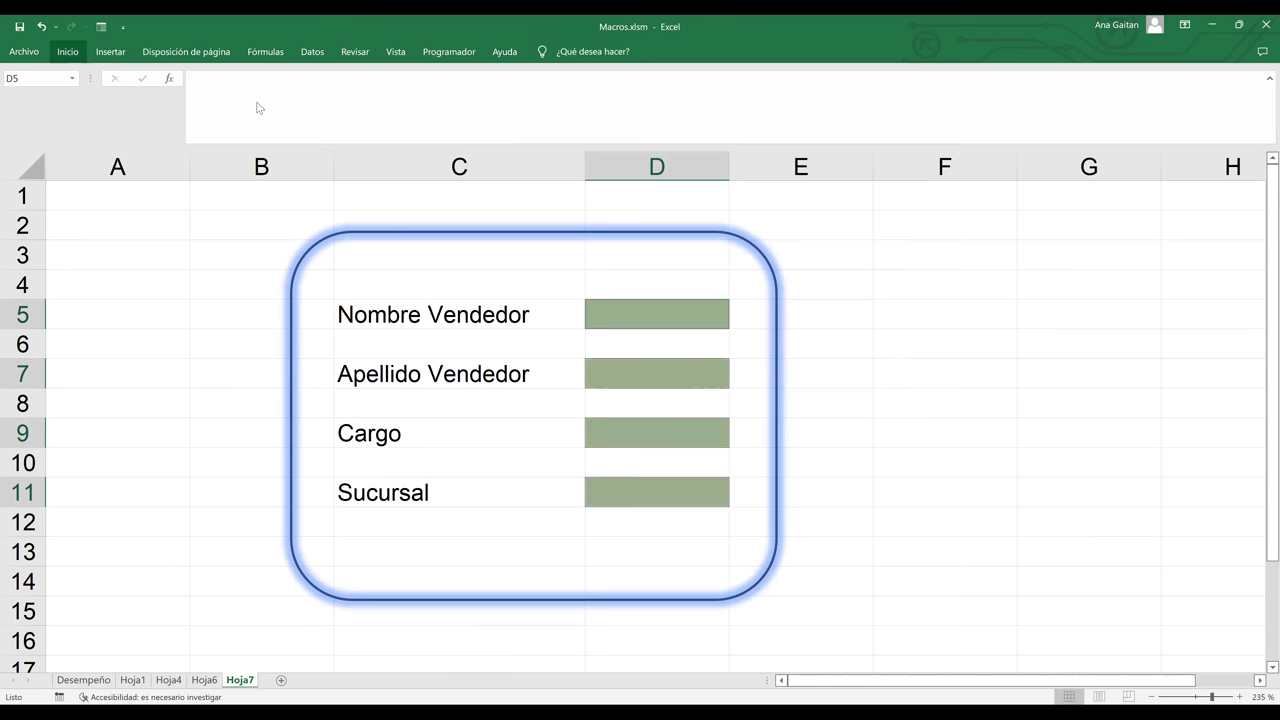
click(256, 106)
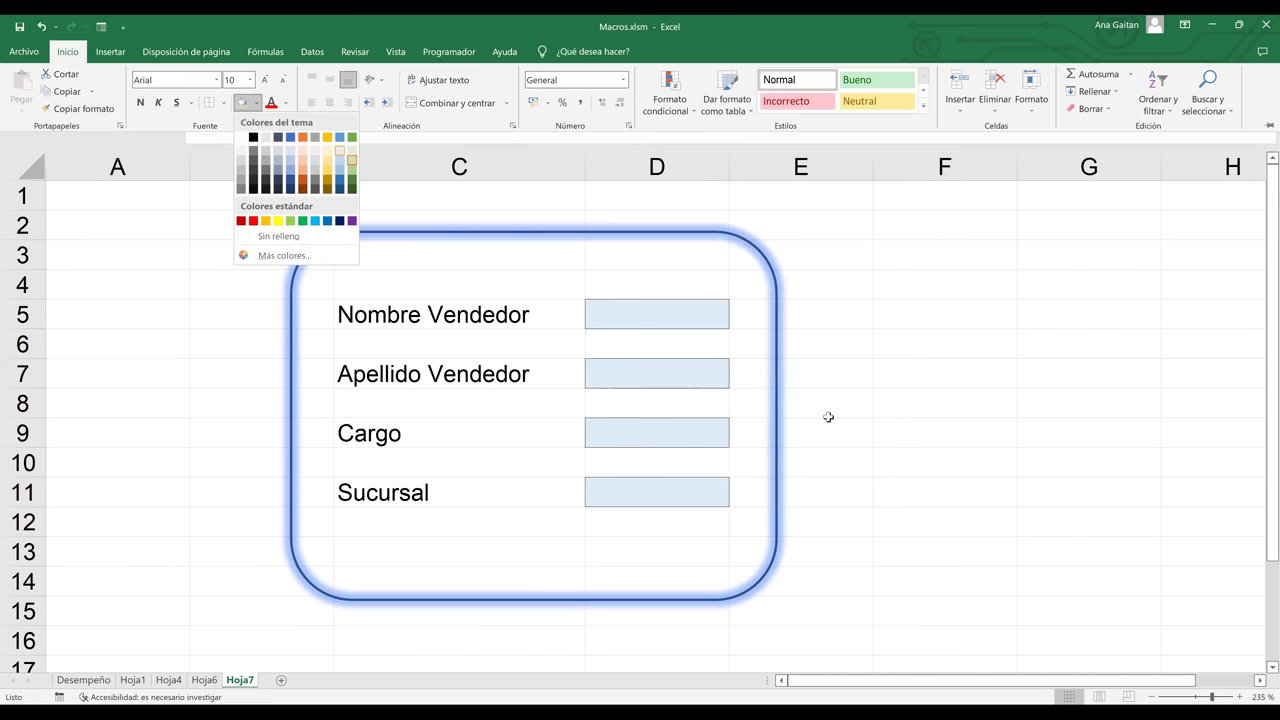
click(556, 233)
drag(531, 230, 526, 186)
click(834, 254)
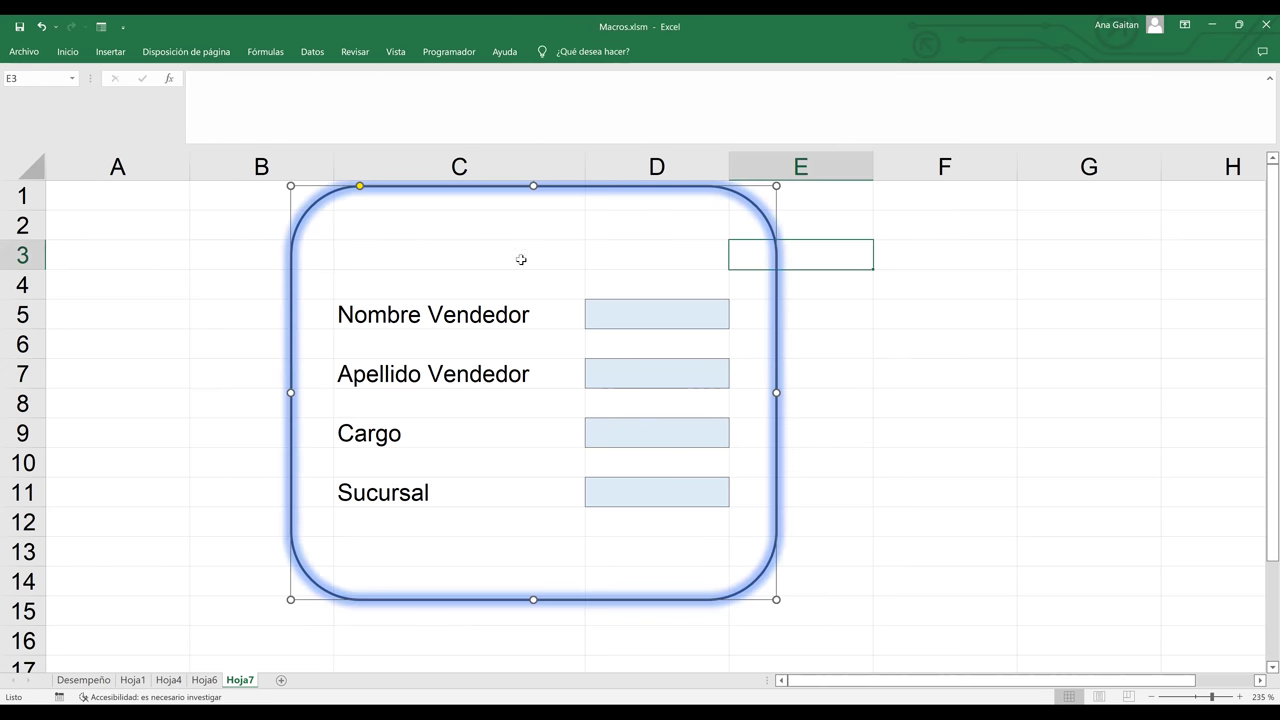
- Merge and centre C2:D2 and enter the title 'REGISTRO DE VENDEDORES'
drag(400, 226, 640, 229)
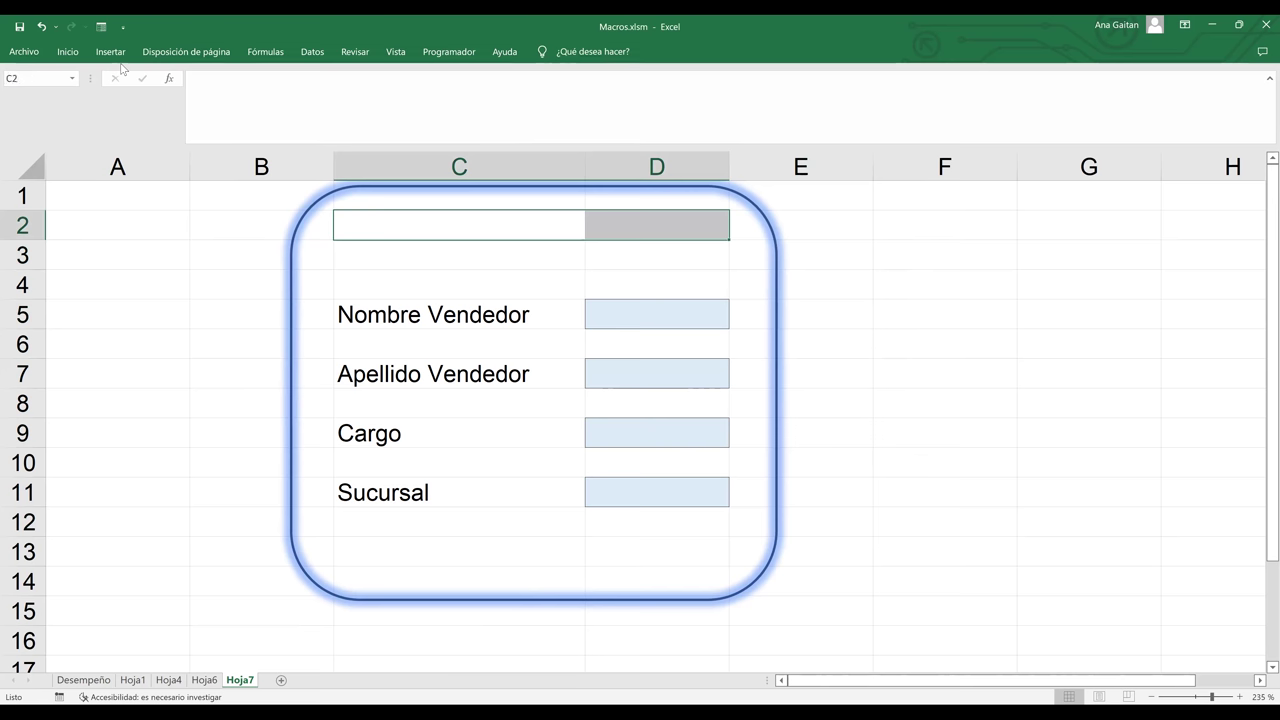
click(71, 57)
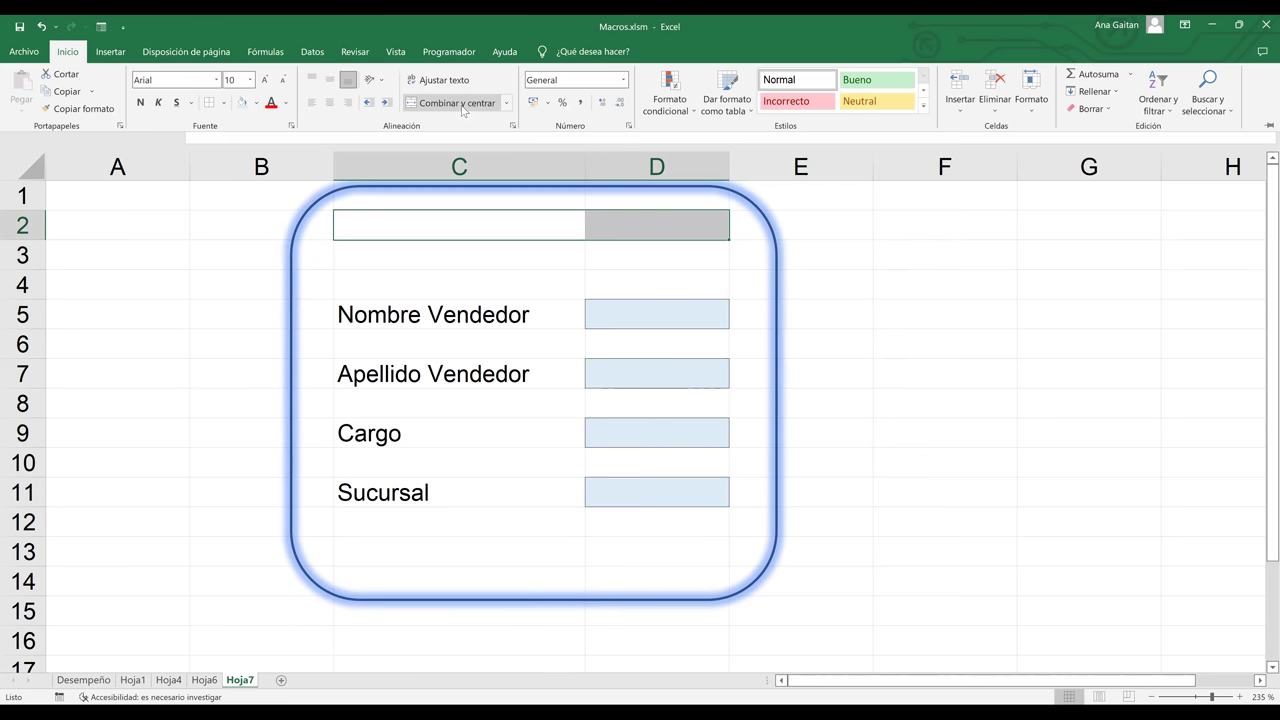
click(457, 103)
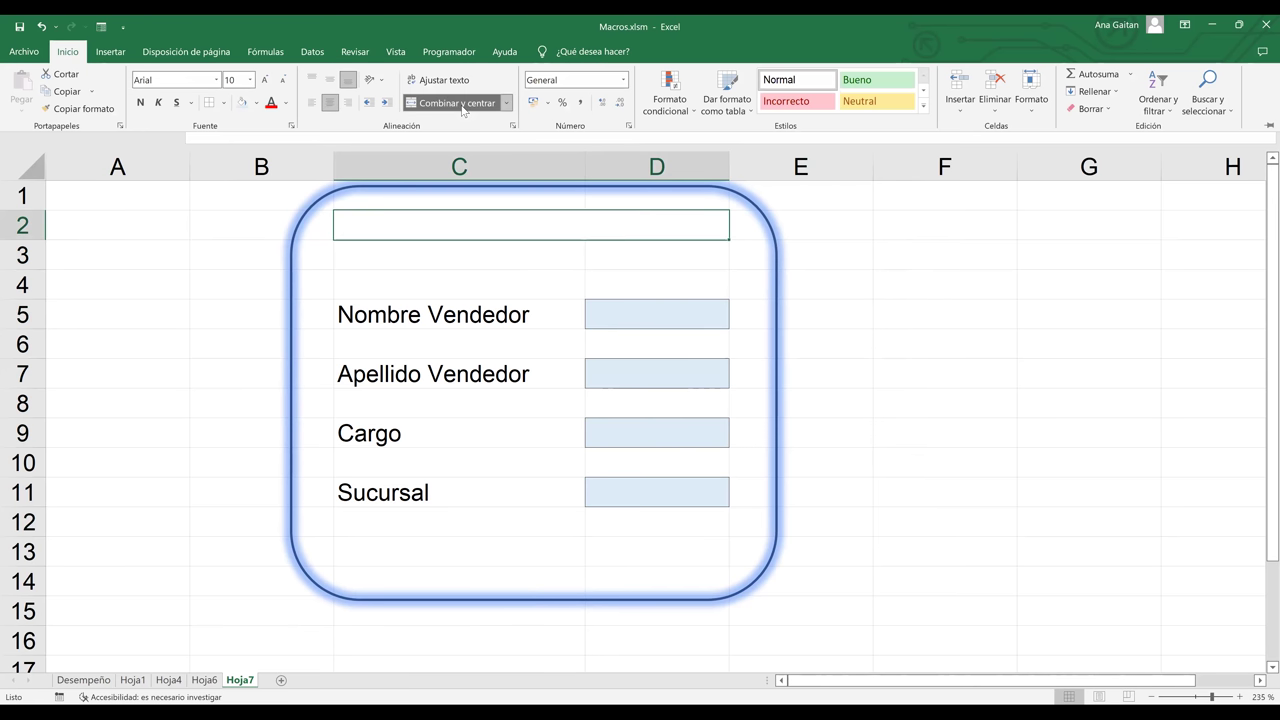
key(F2)
text(RE)
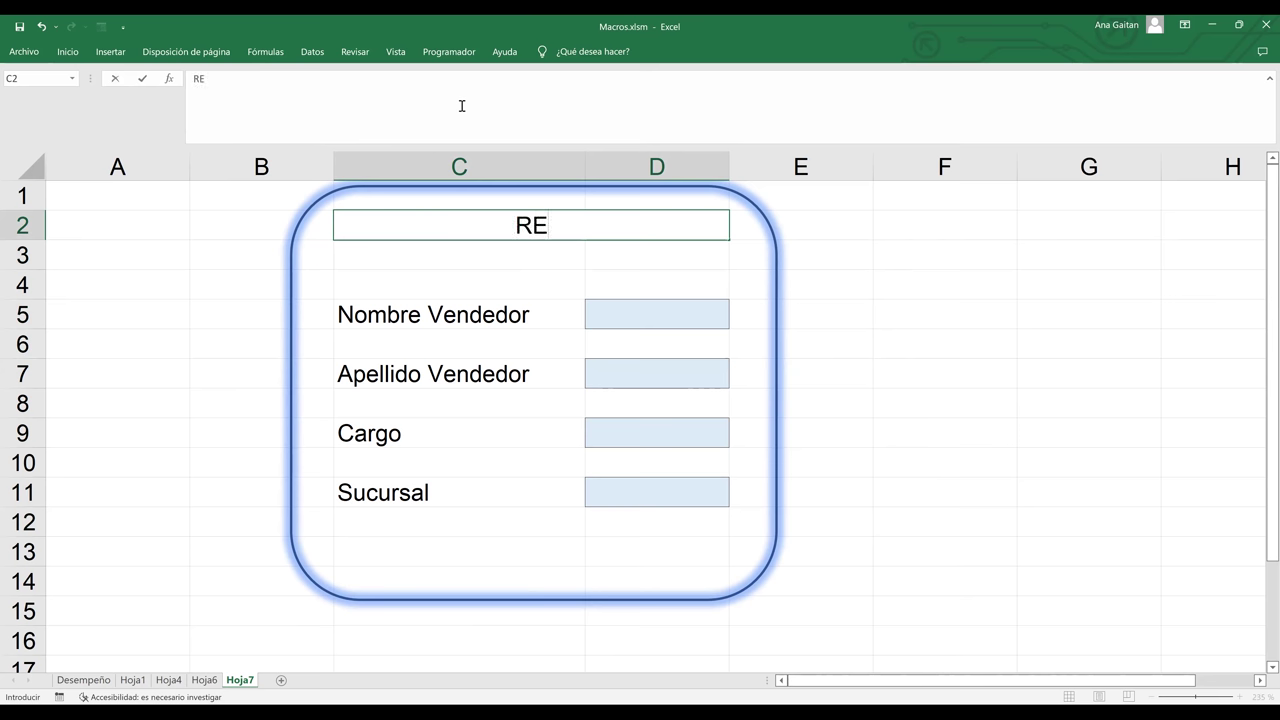
text(GISTRO DE )
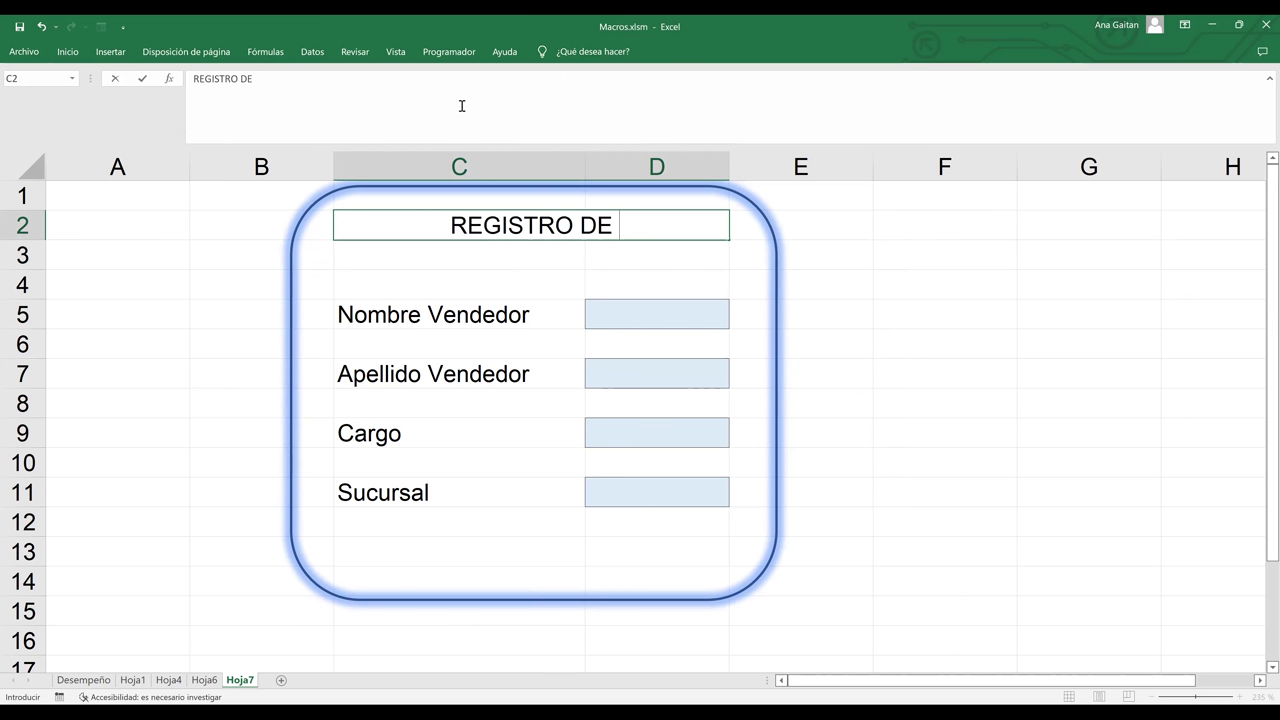
text(VENDEDORE)
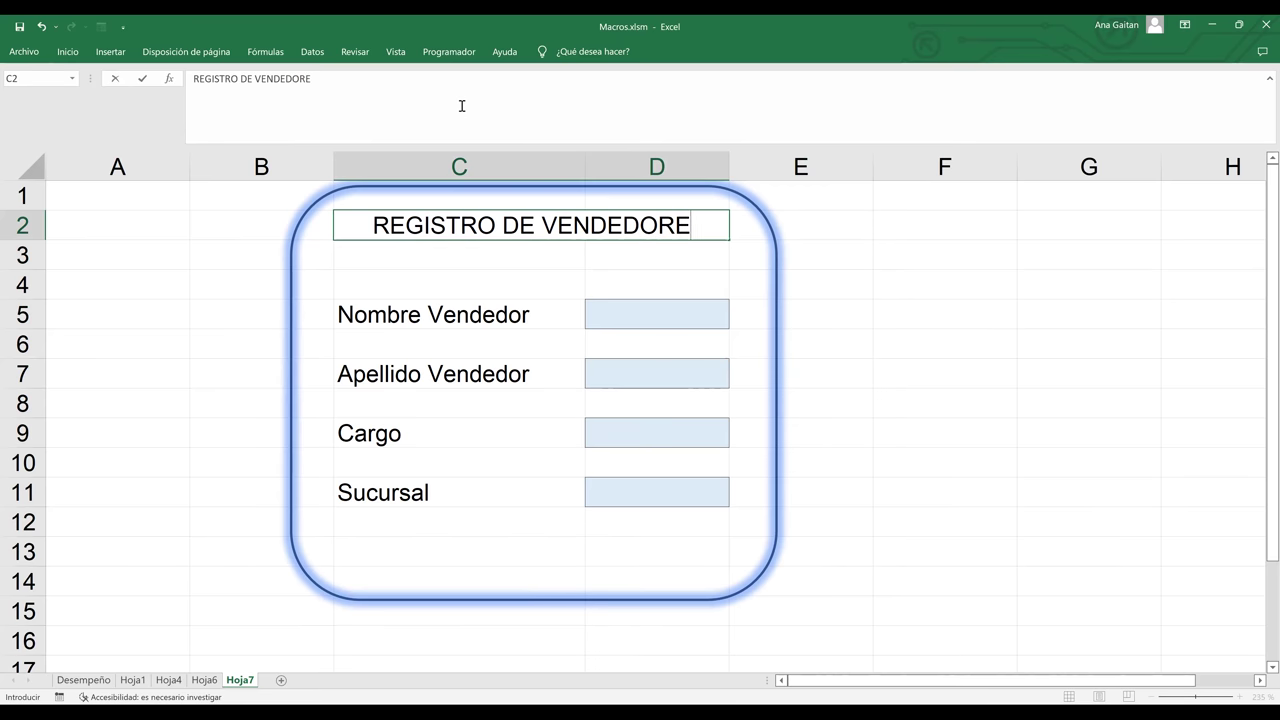
text(S)
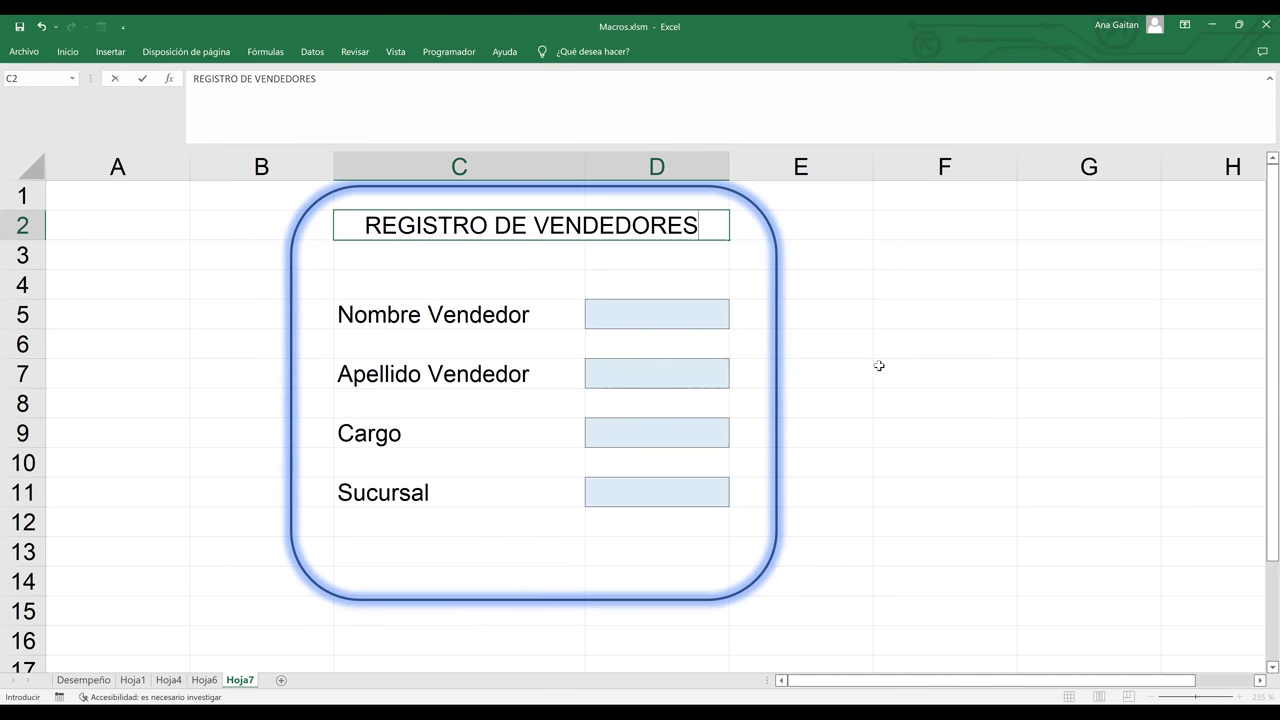
click(879, 366)
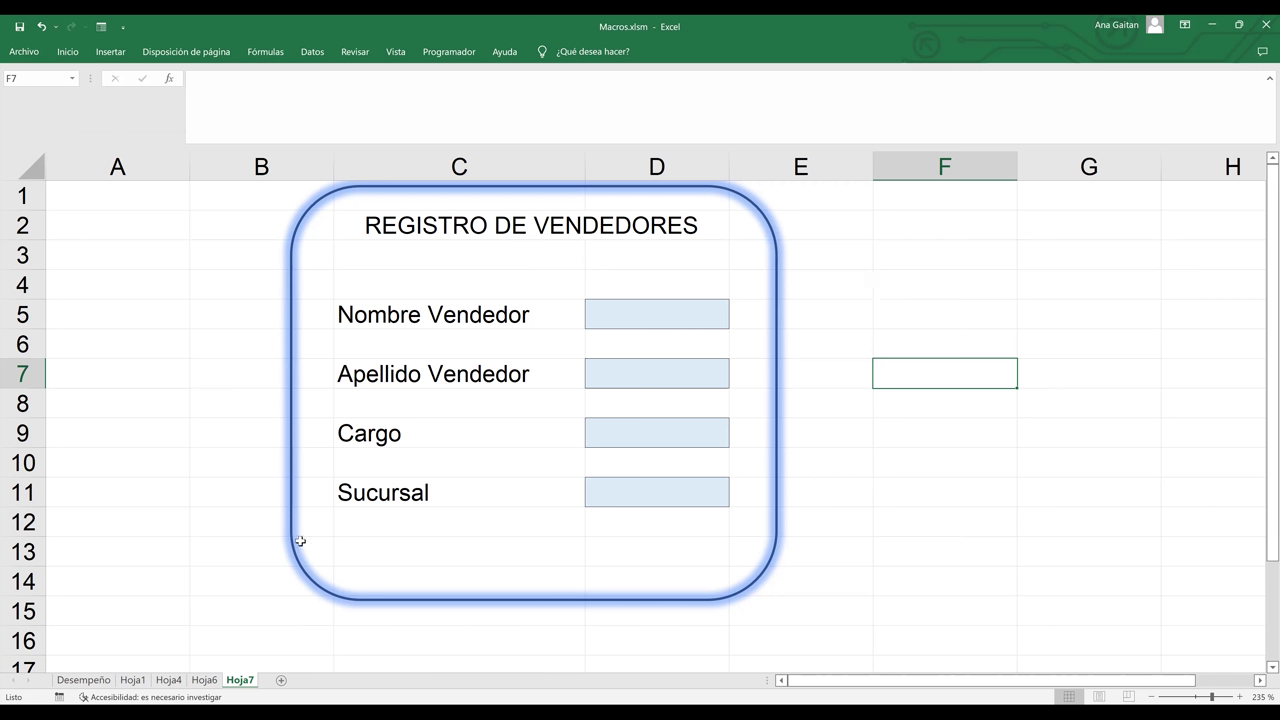
- Rename the Hoja7 tab to 'REGISTRO DE VENDEDORES' and insert a new sheet, Hoja8
click(243, 681)
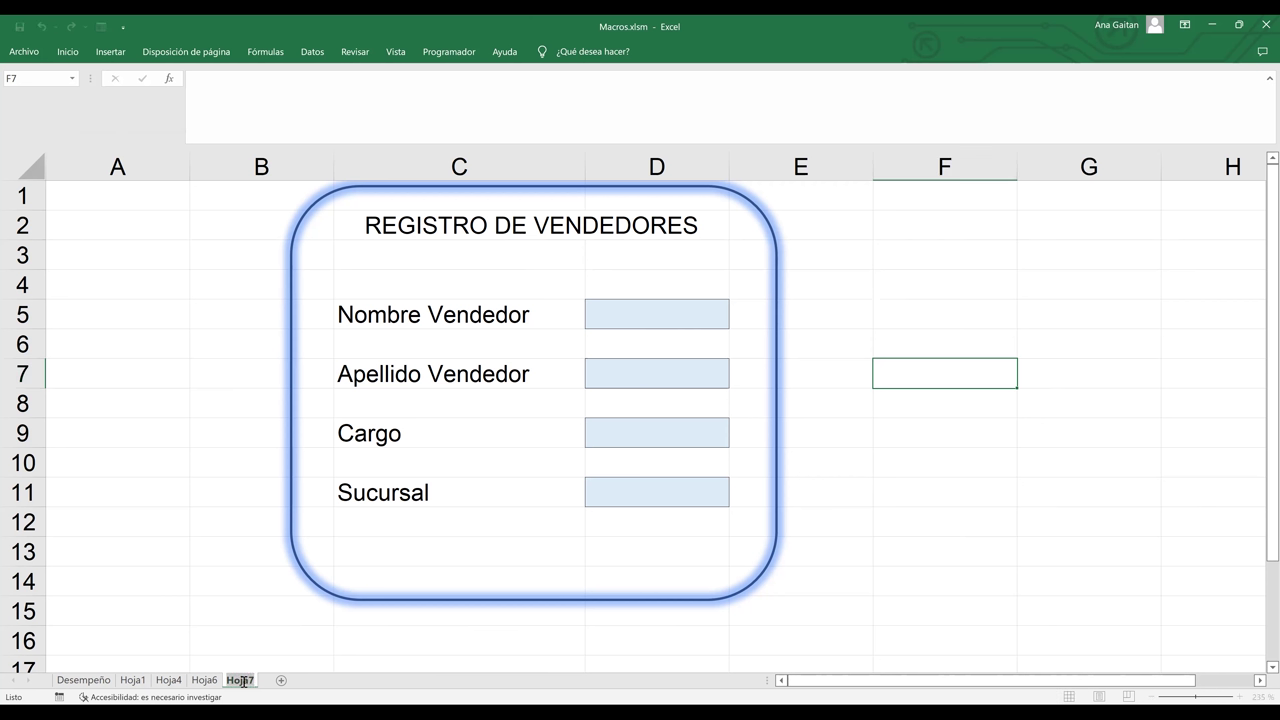
key(BackSpace)
text(REGISTRO DE VENDEDOR)
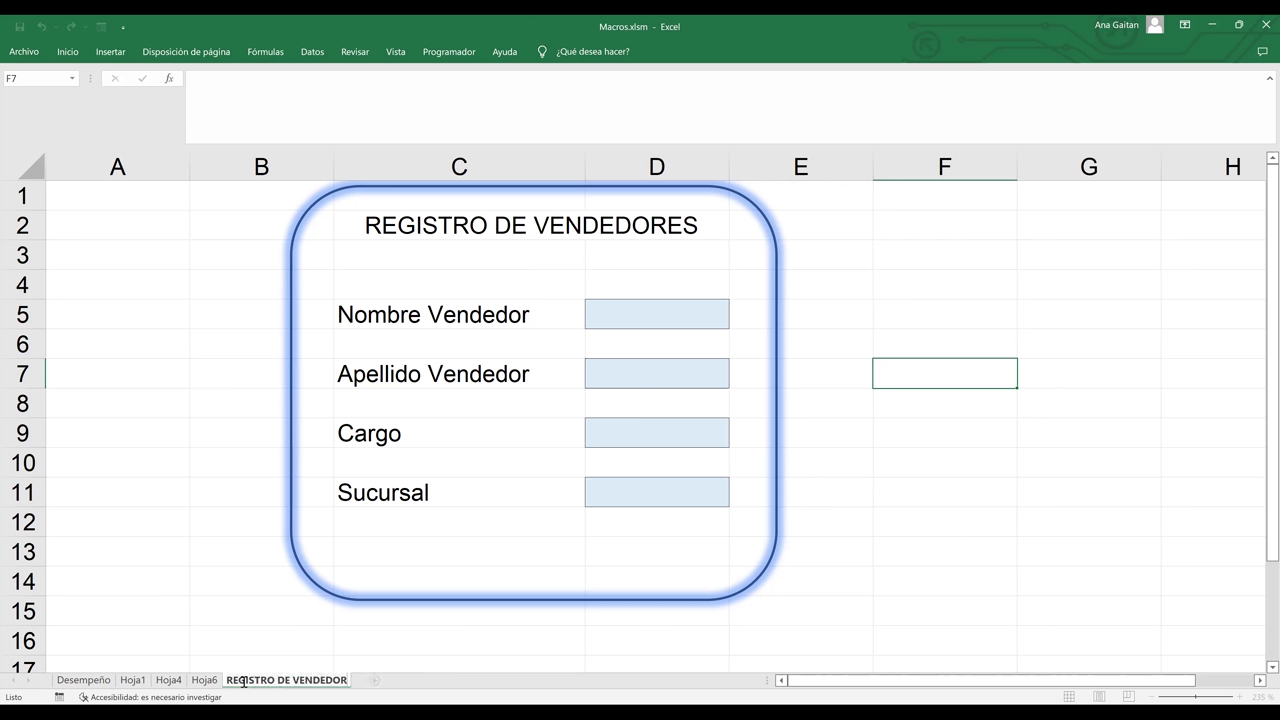
text(ES)
click(287, 649)
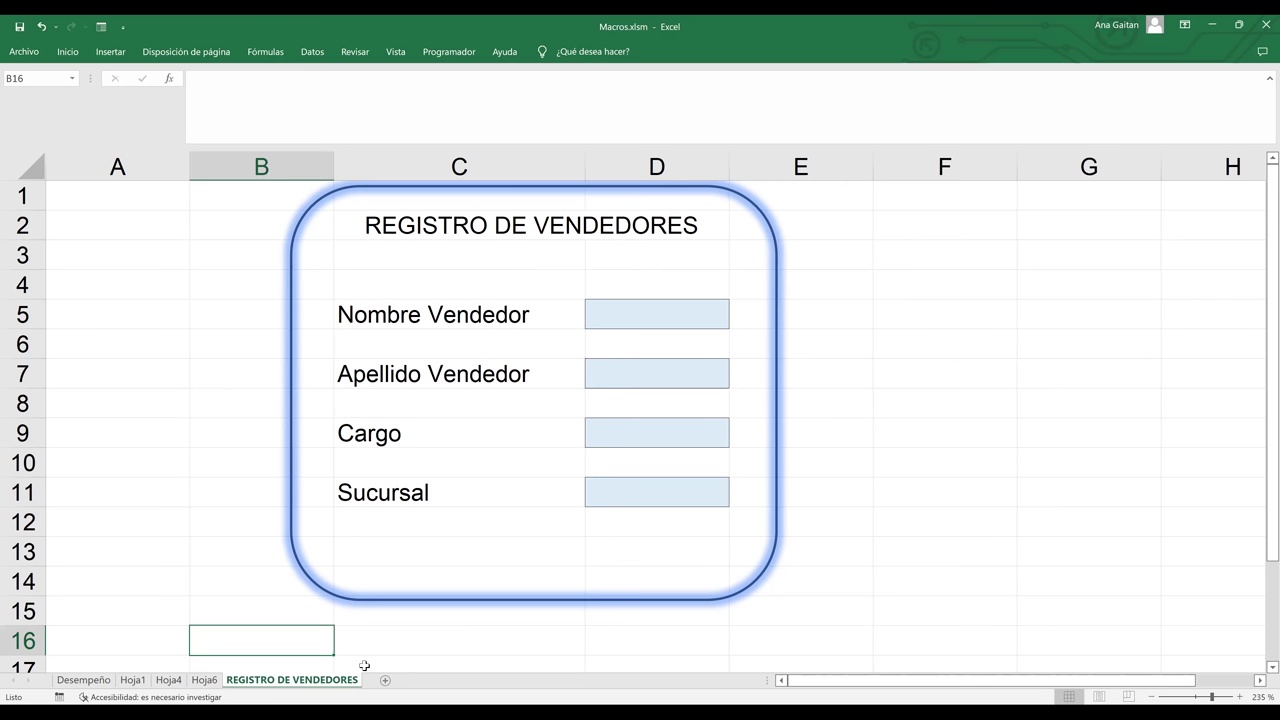
click(388, 680)
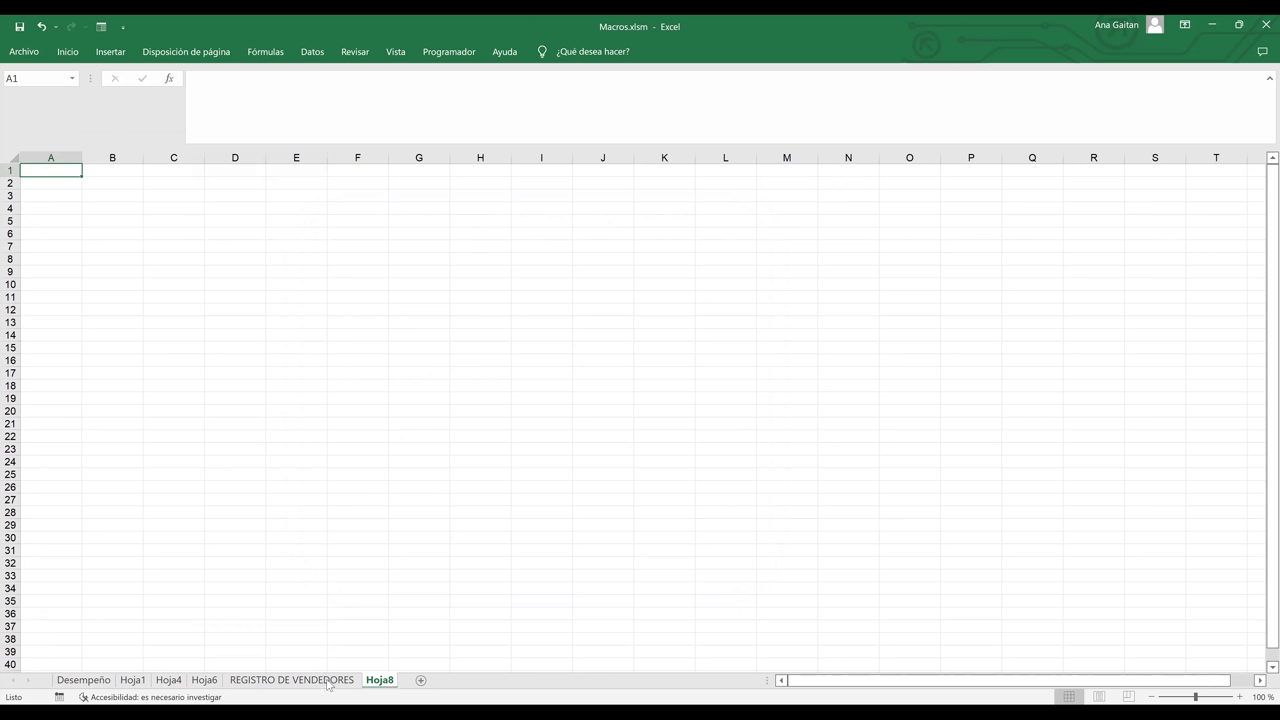
- Compare the REGISTRO DE VENDEDORES sheet with the empty Hoja8, ending on the form
click(292, 680)
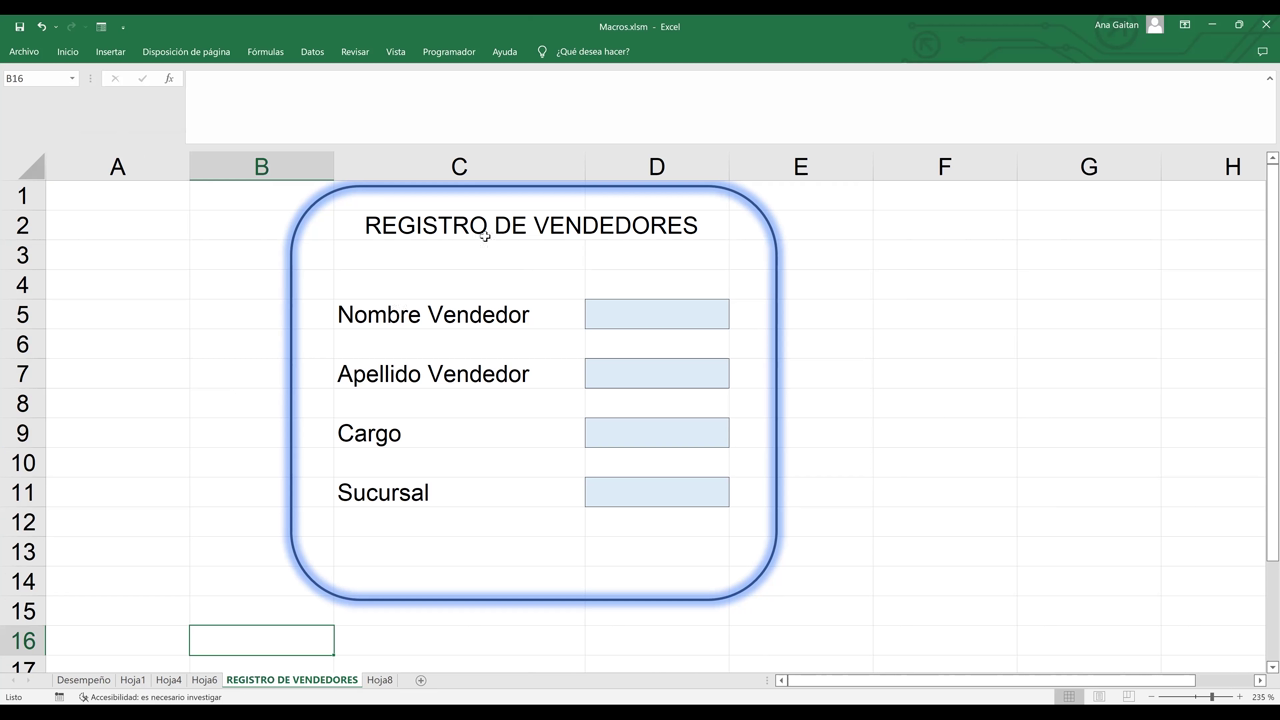
click(380, 680)
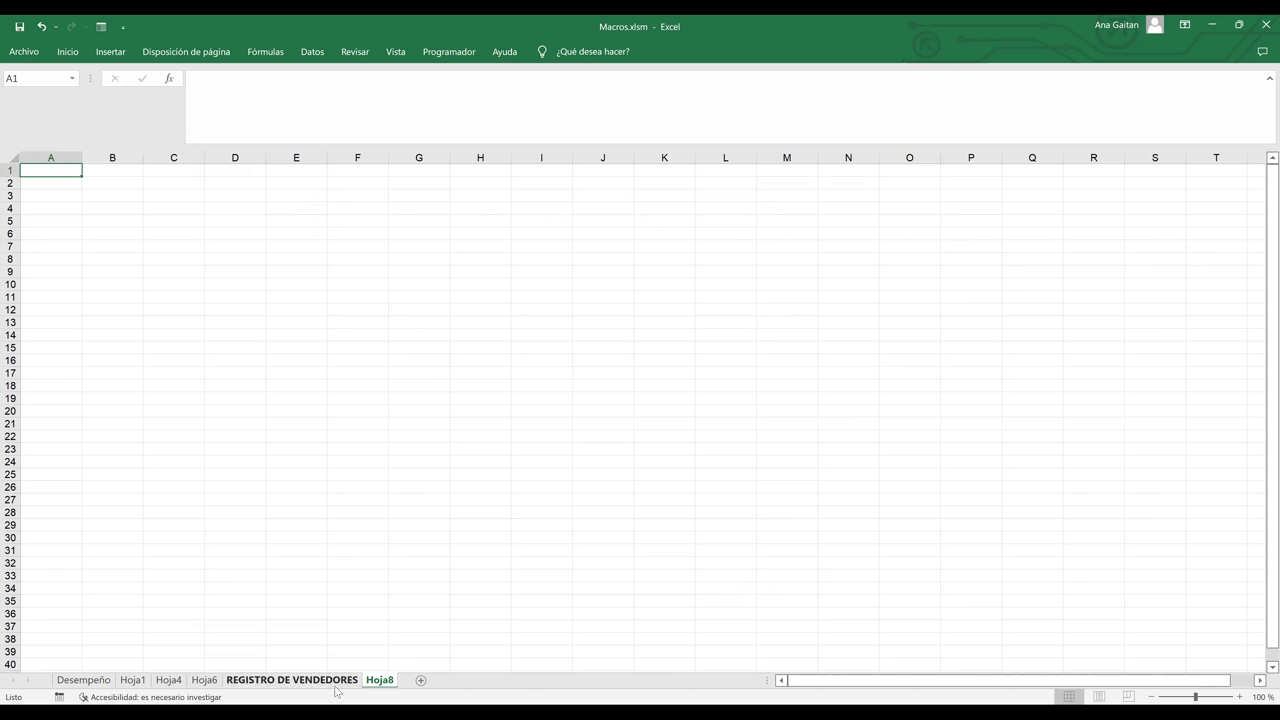
click(292, 680)
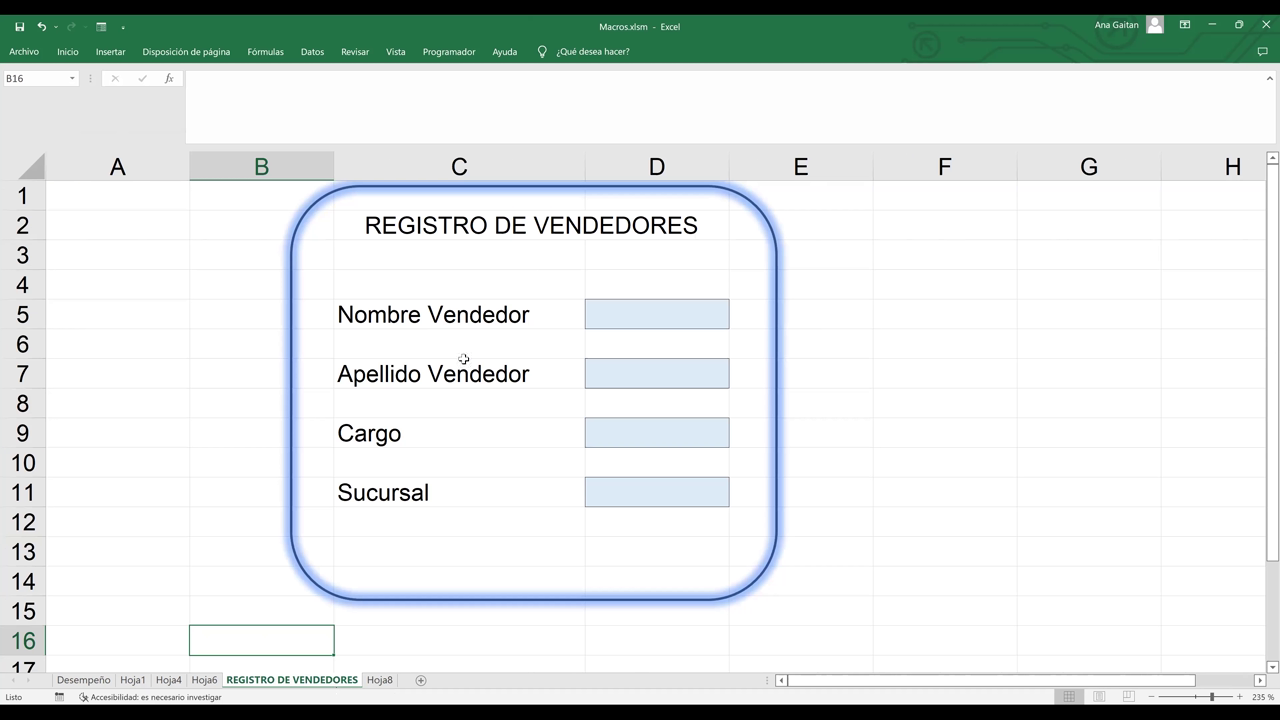
- Go over the labels in C5, C7, C9 and C11, then select C5 and C7 together
click(466, 316)
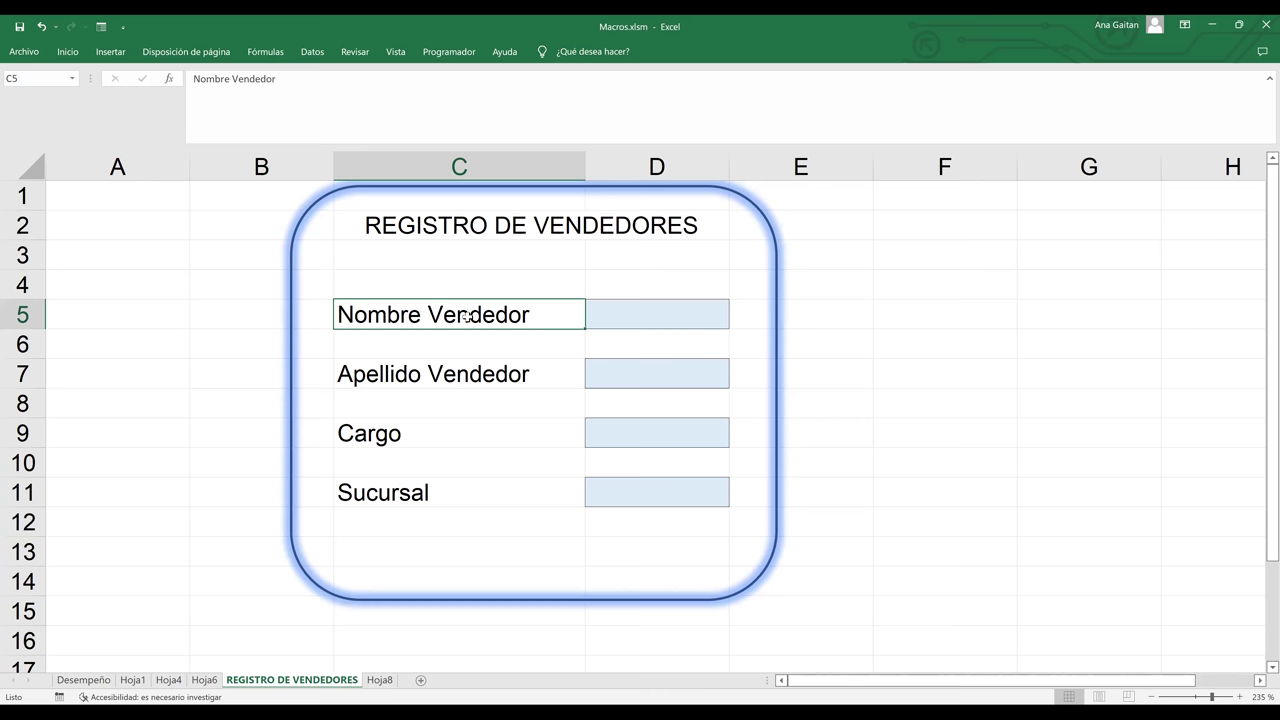
click(456, 372)
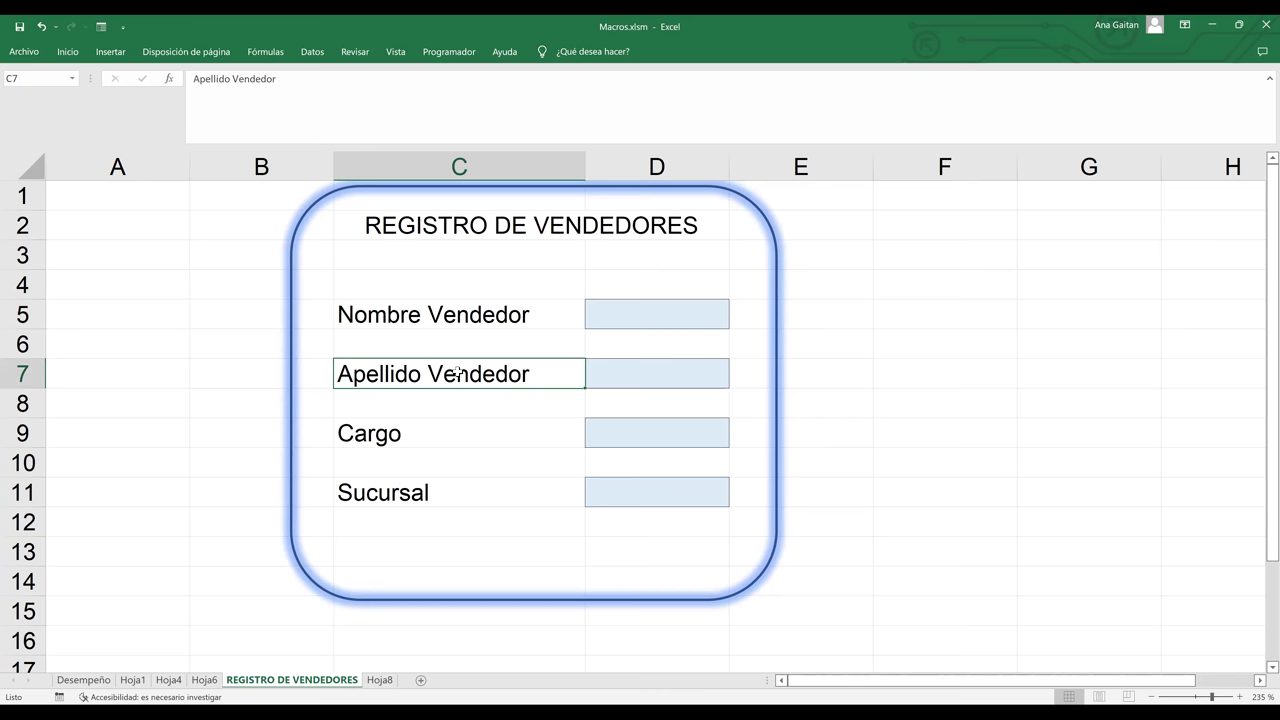
click(448, 314)
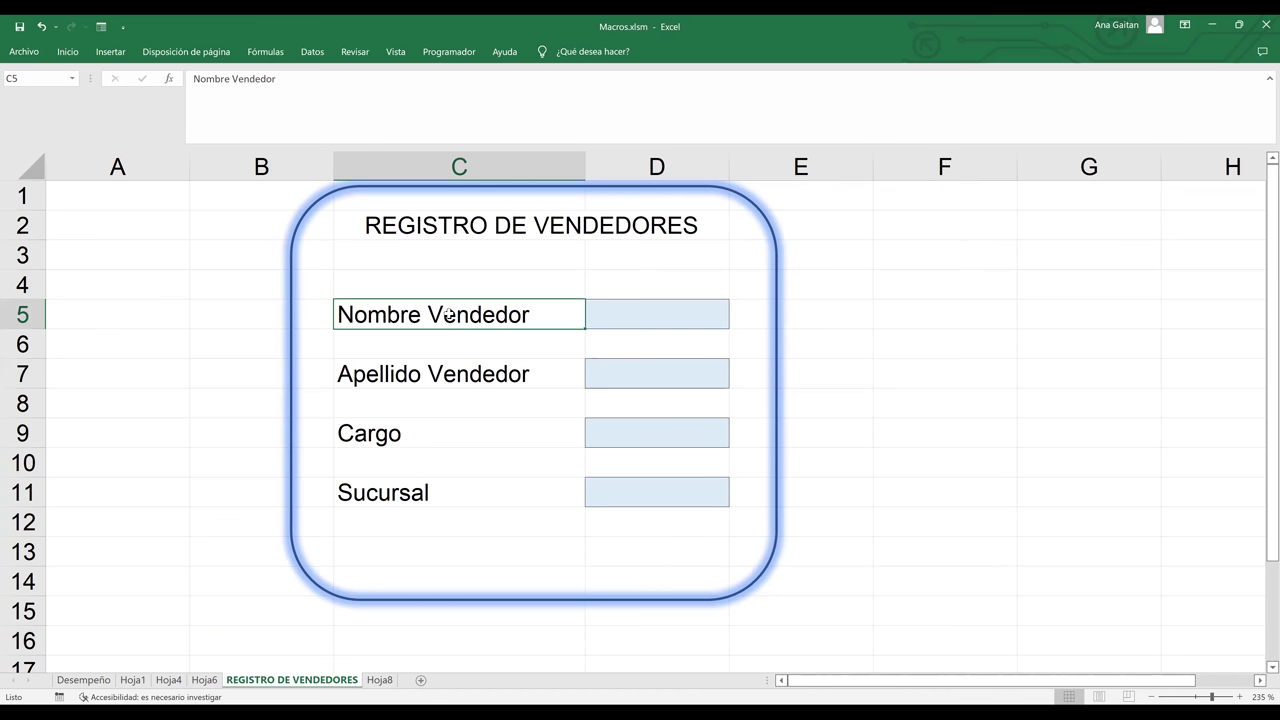
click(452, 380)
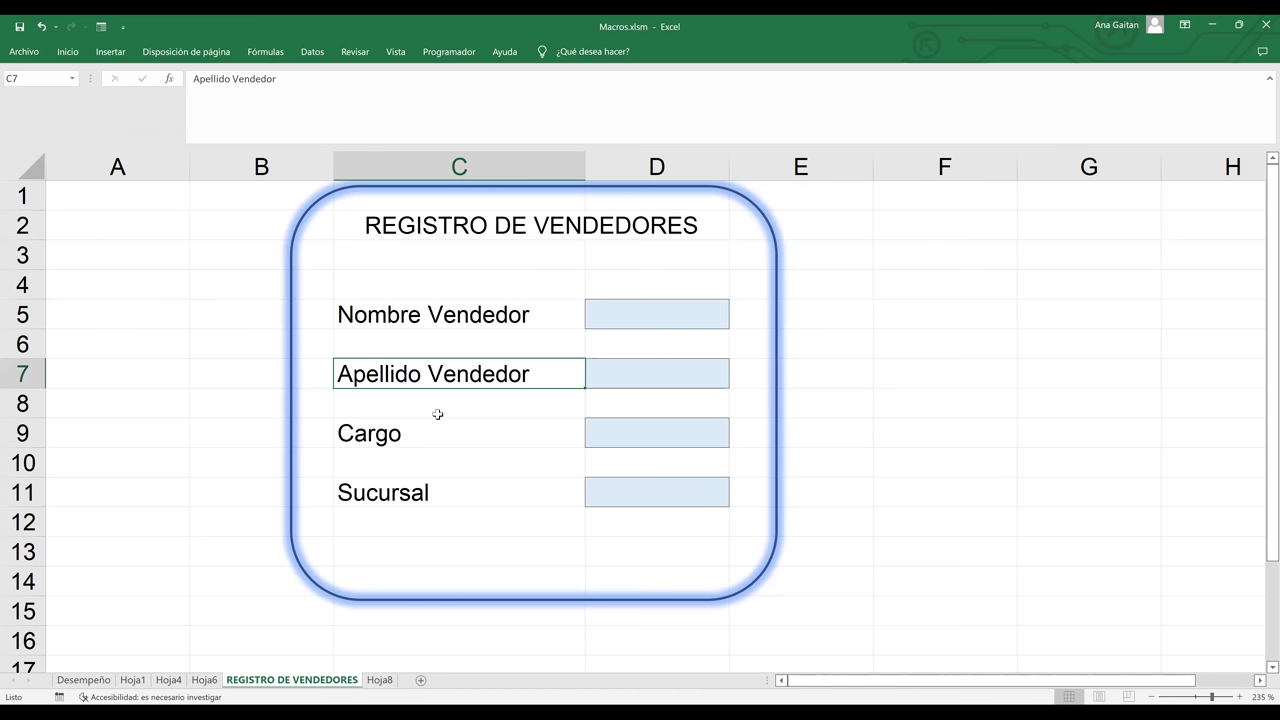
click(422, 437)
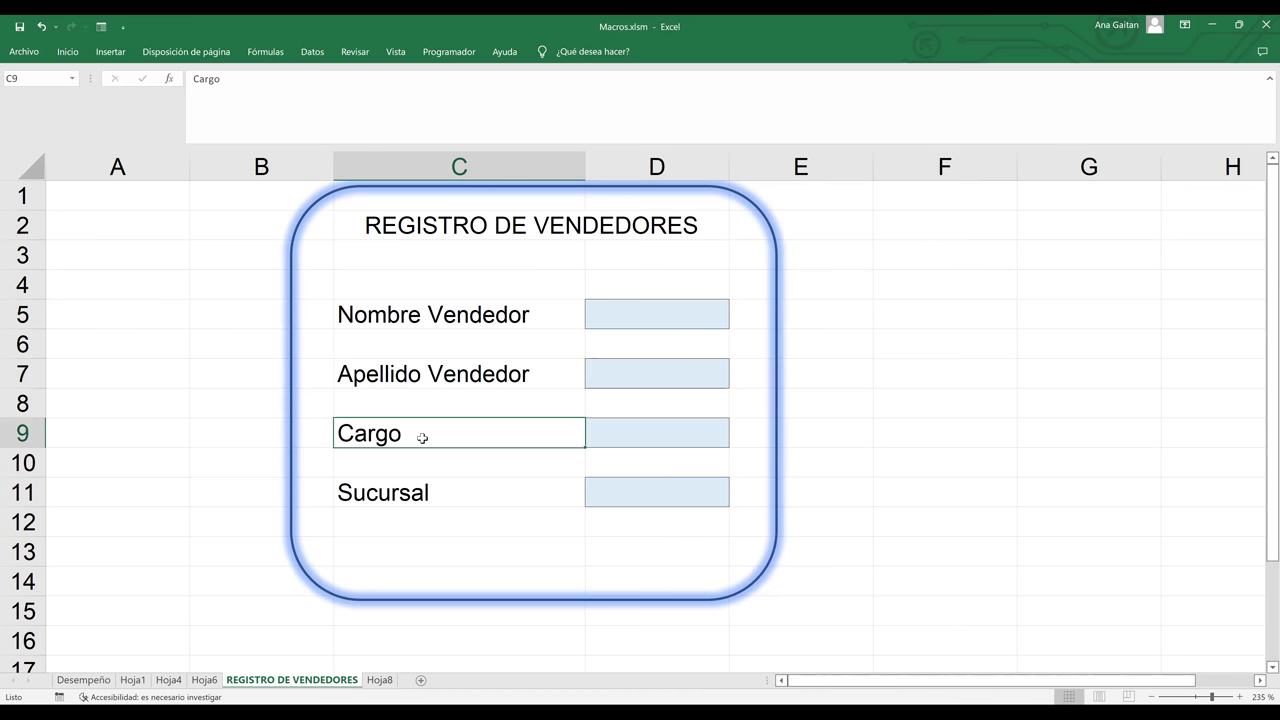
click(428, 492)
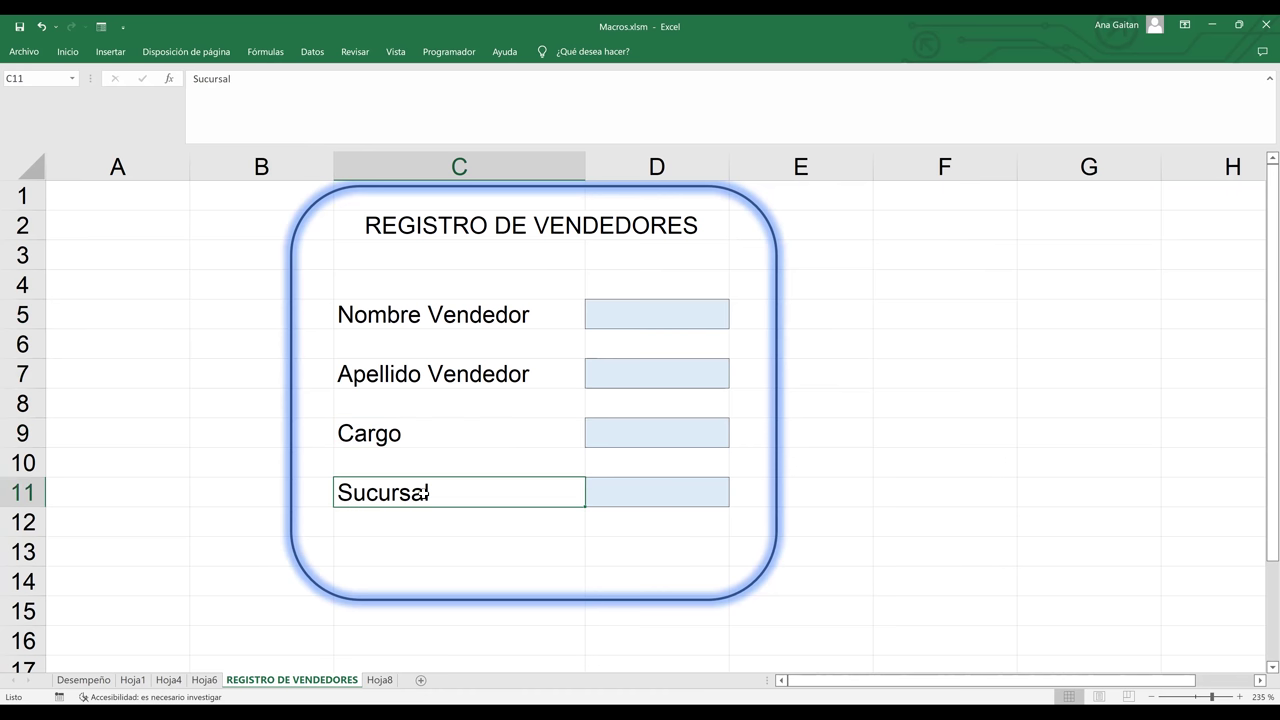
click(464, 318)
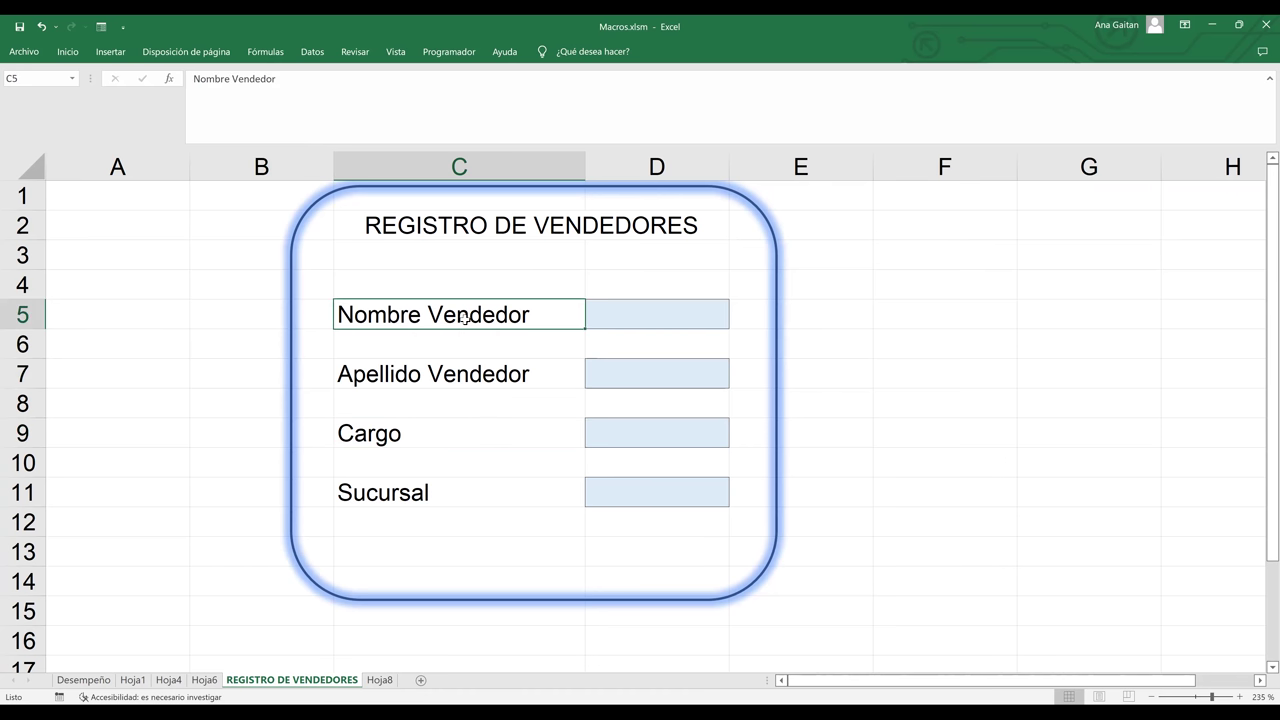
ctrl+click(461, 372)
- Copy the four form labels in C5, C7, C9 and C11
ctrl+click(440, 433)
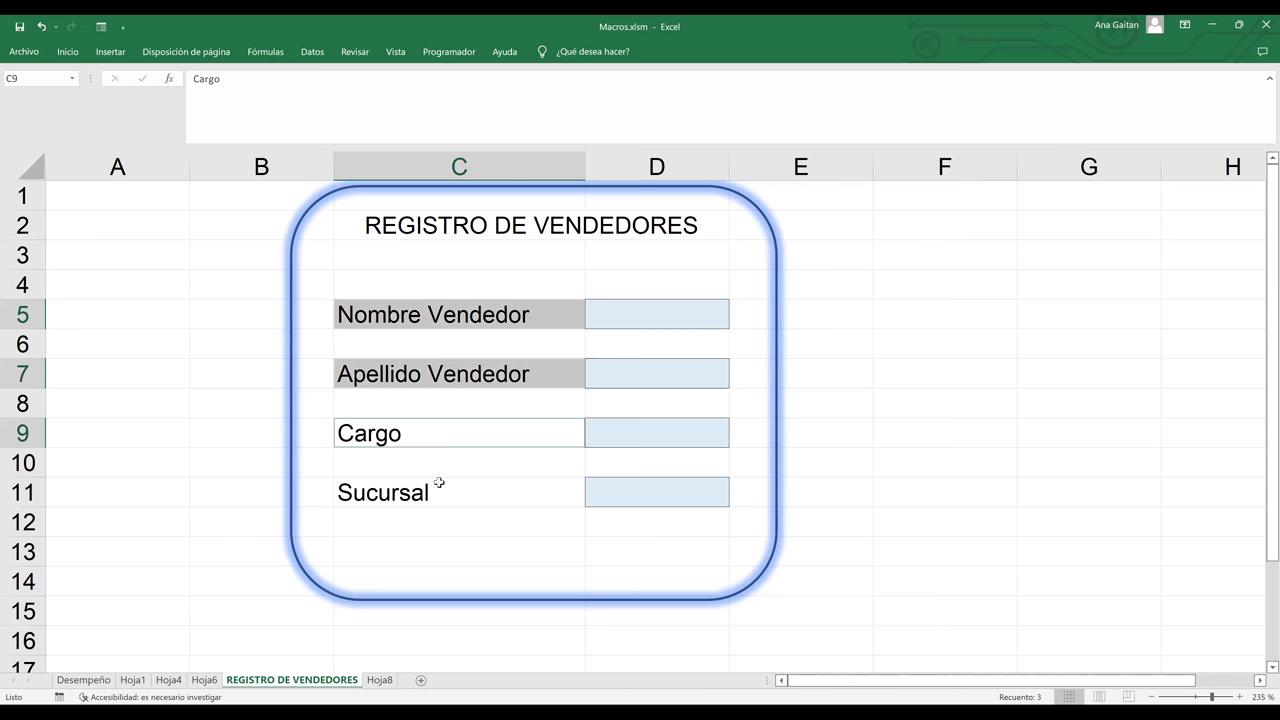
ctrl+click(437, 494)
right_click(437, 494)
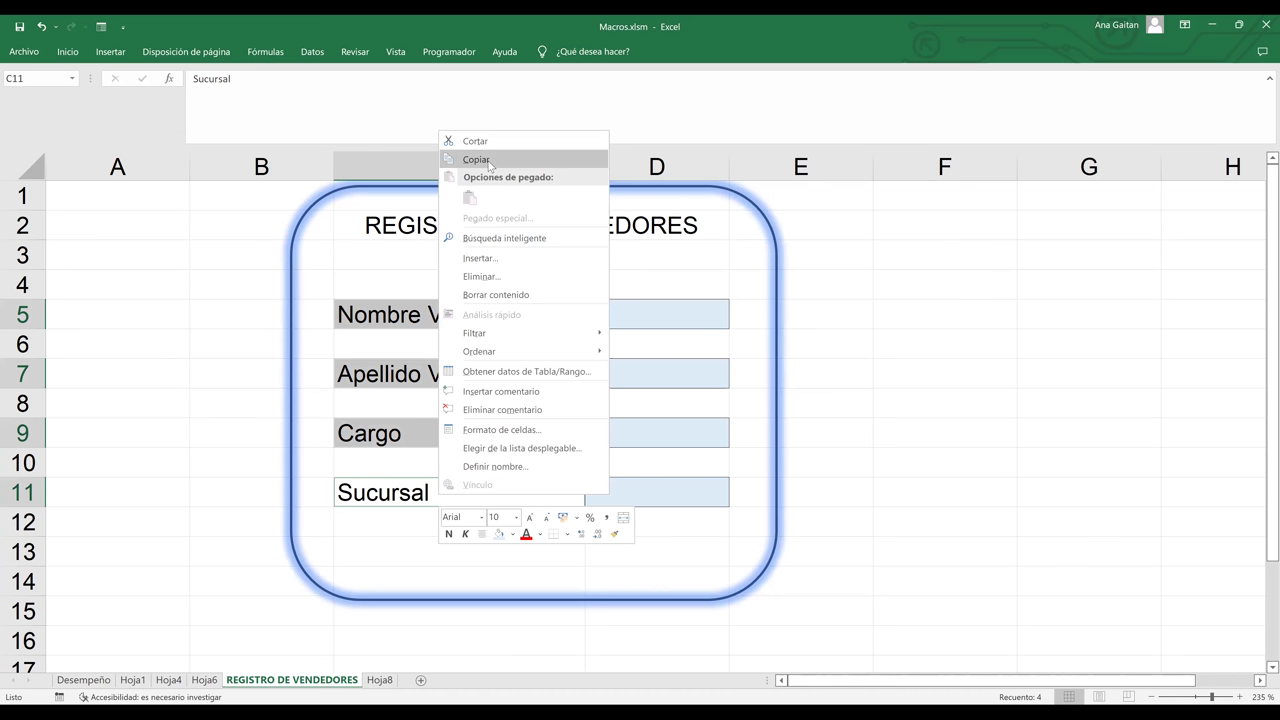
click(488, 158)
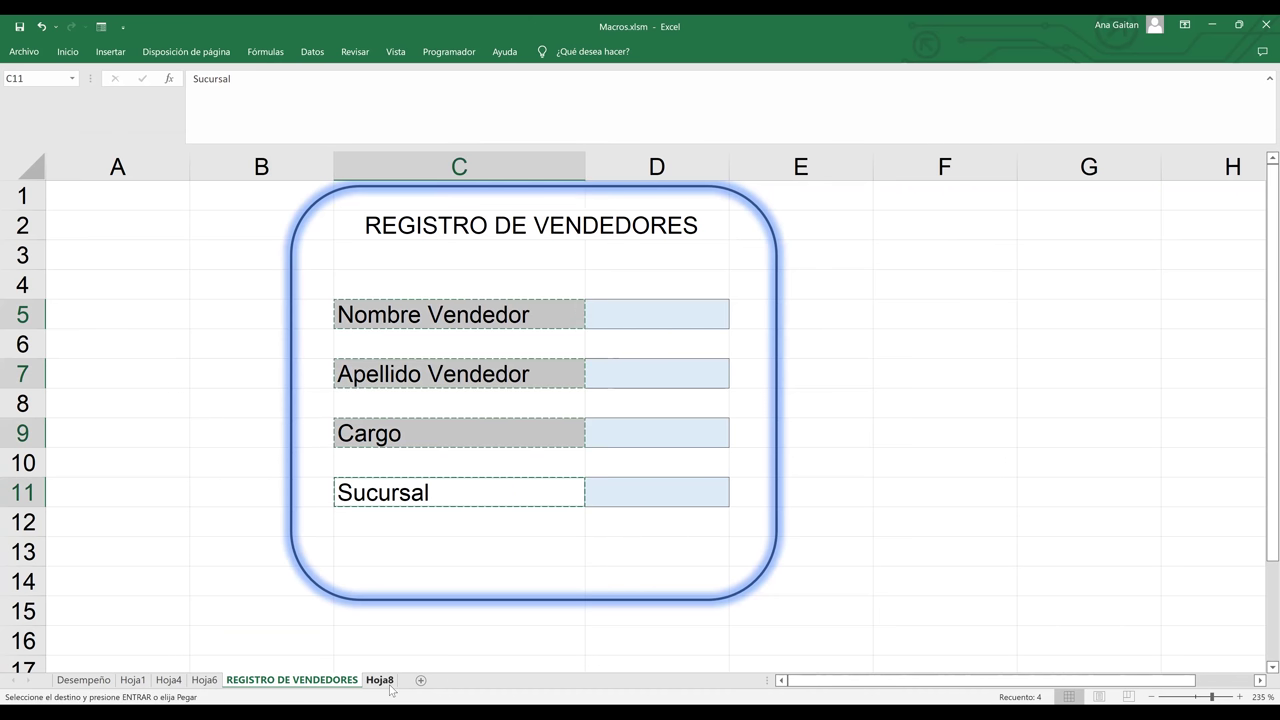
- Paste Special the labels into Hoja8 at B3 with Valores and Transponer
click(390, 686)
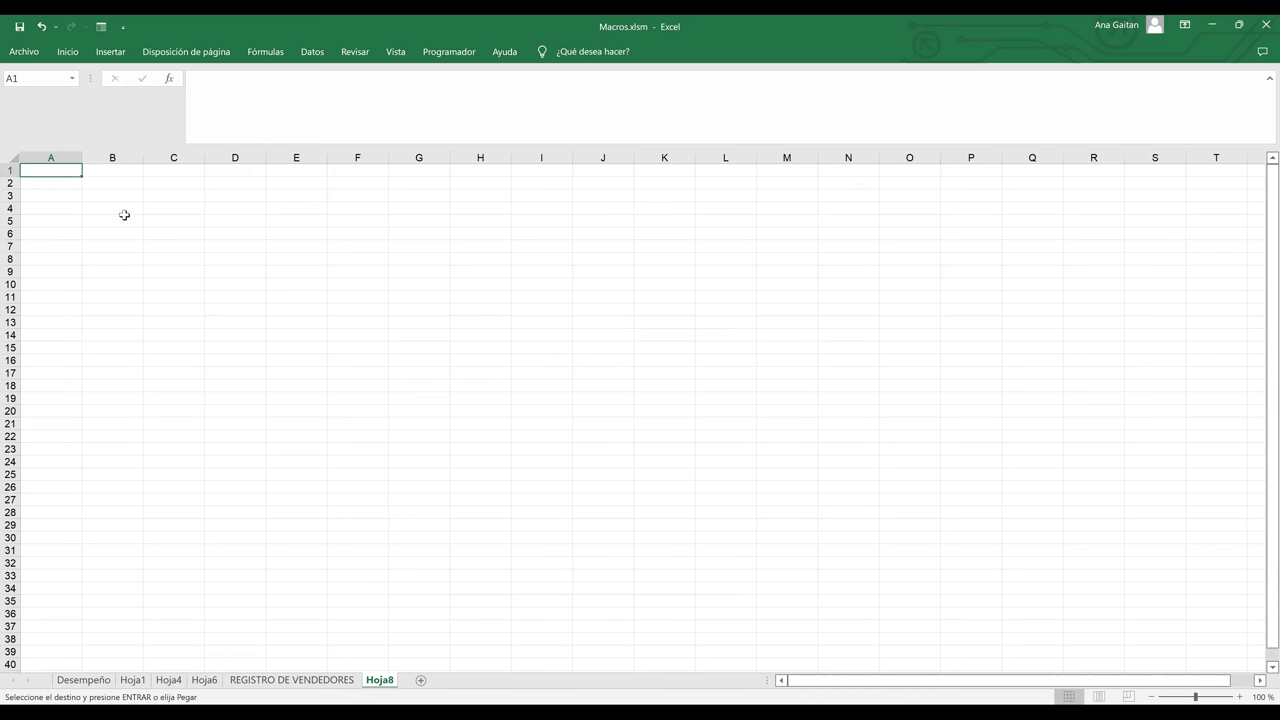
scroll(124, 215, up, 9)
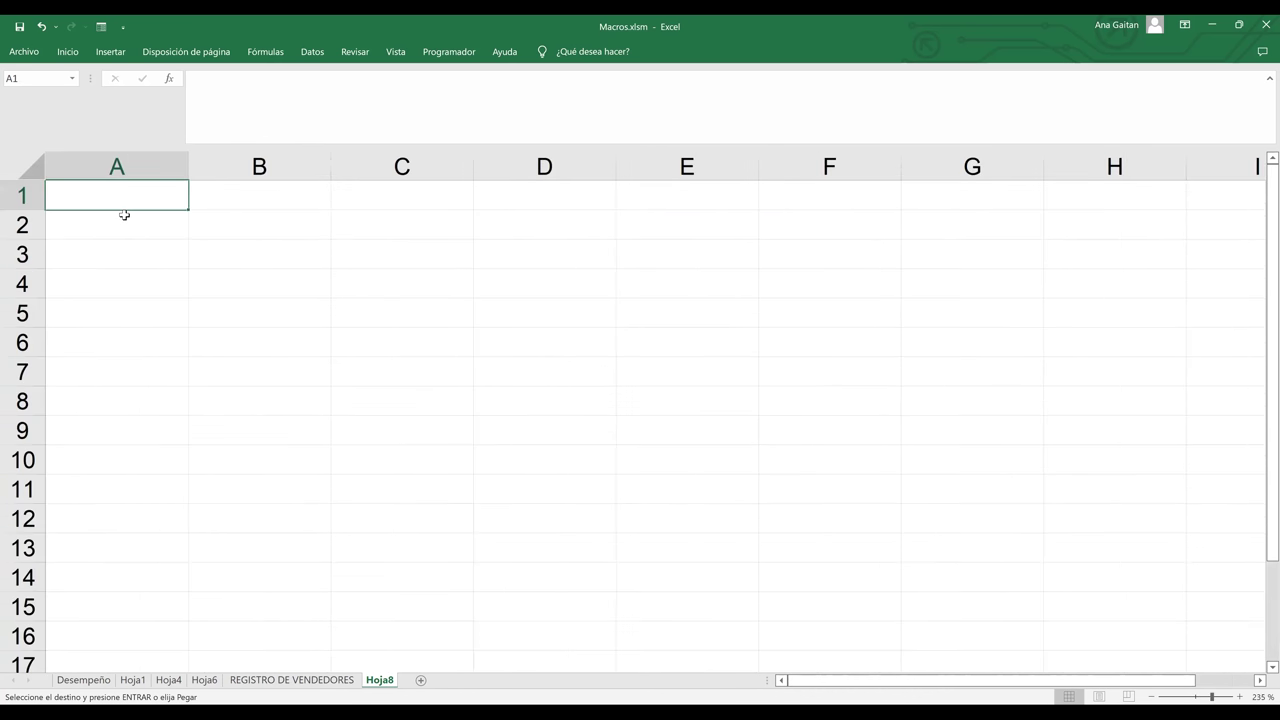
click(228, 260)
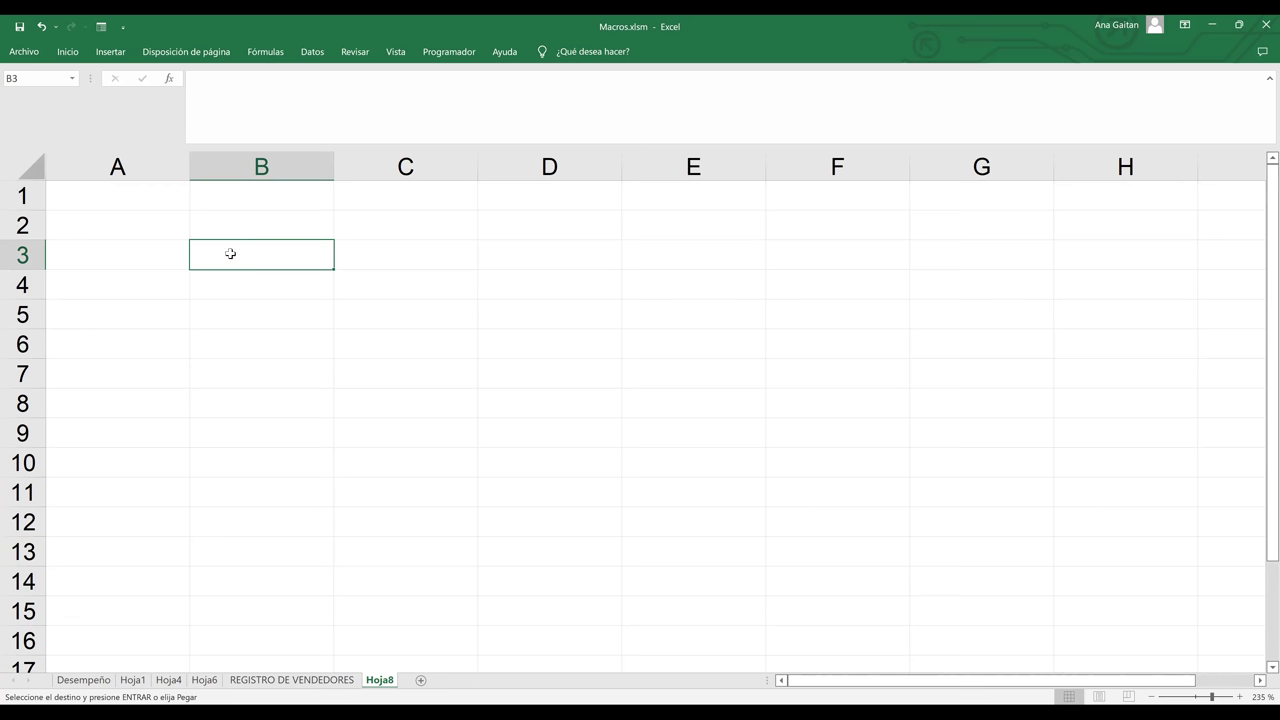
right_click(231, 255)
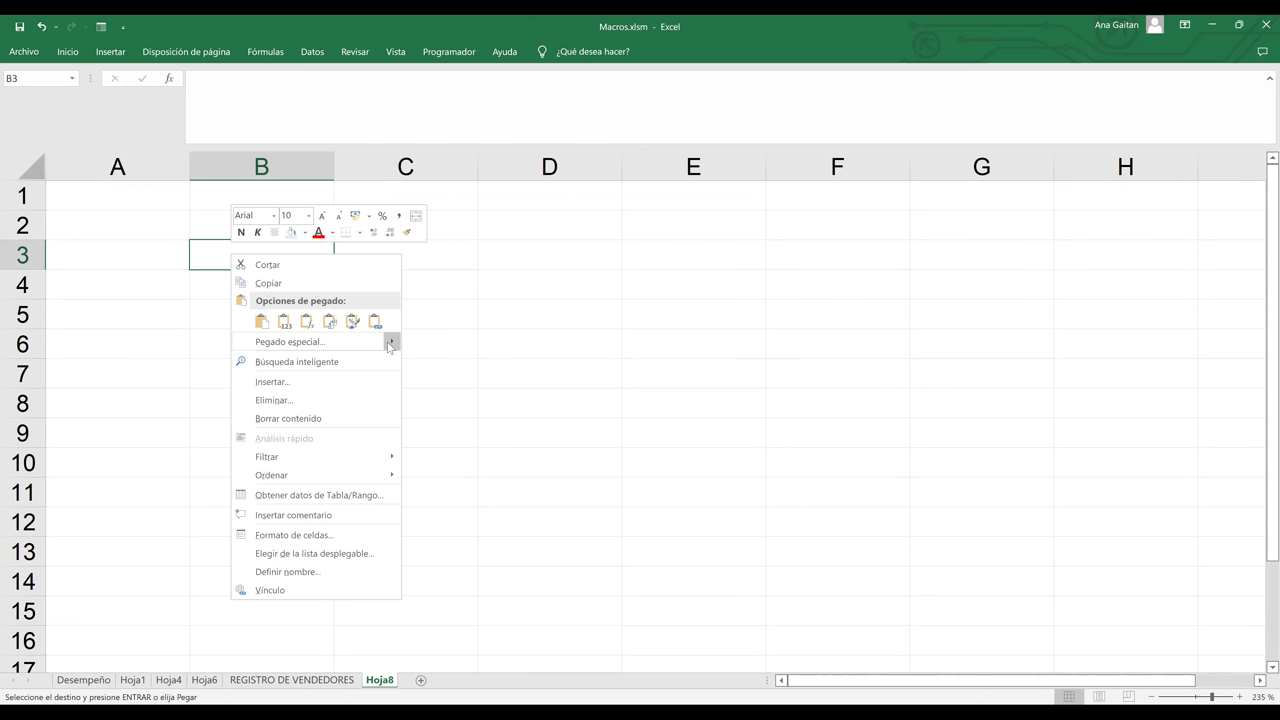
mouse_move(389, 346)
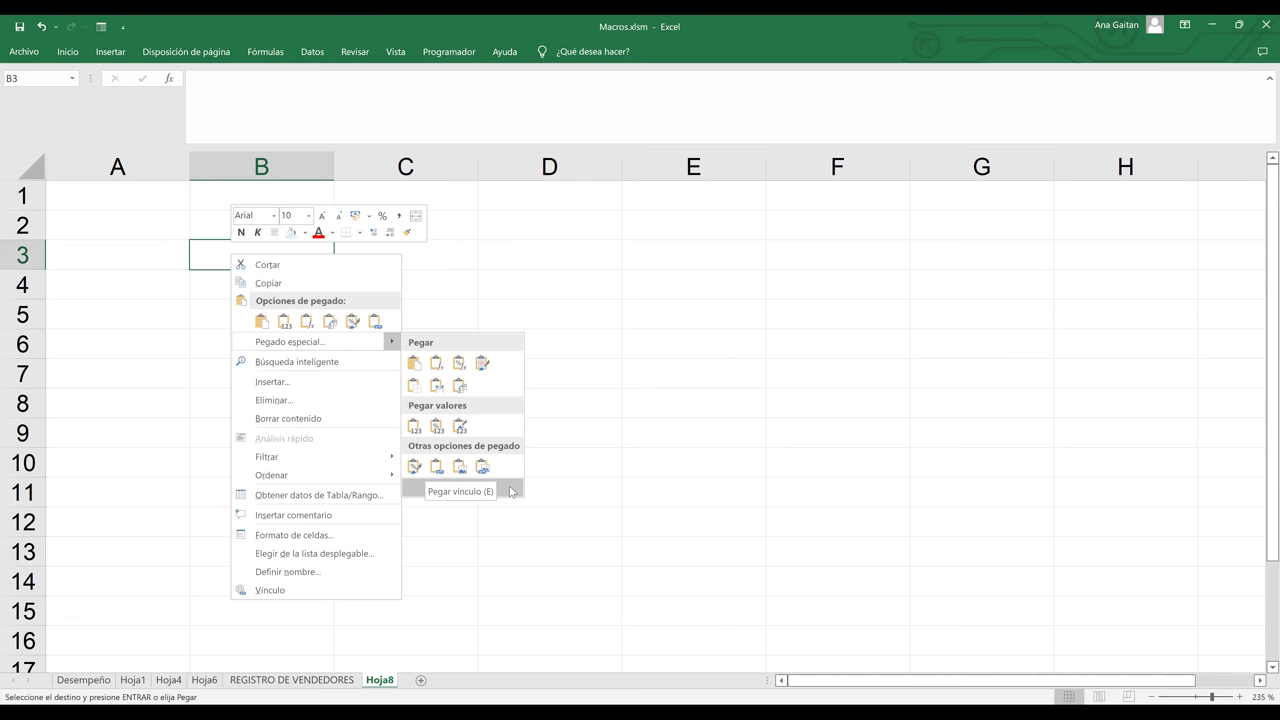
click(511, 491)
click(362, 454)
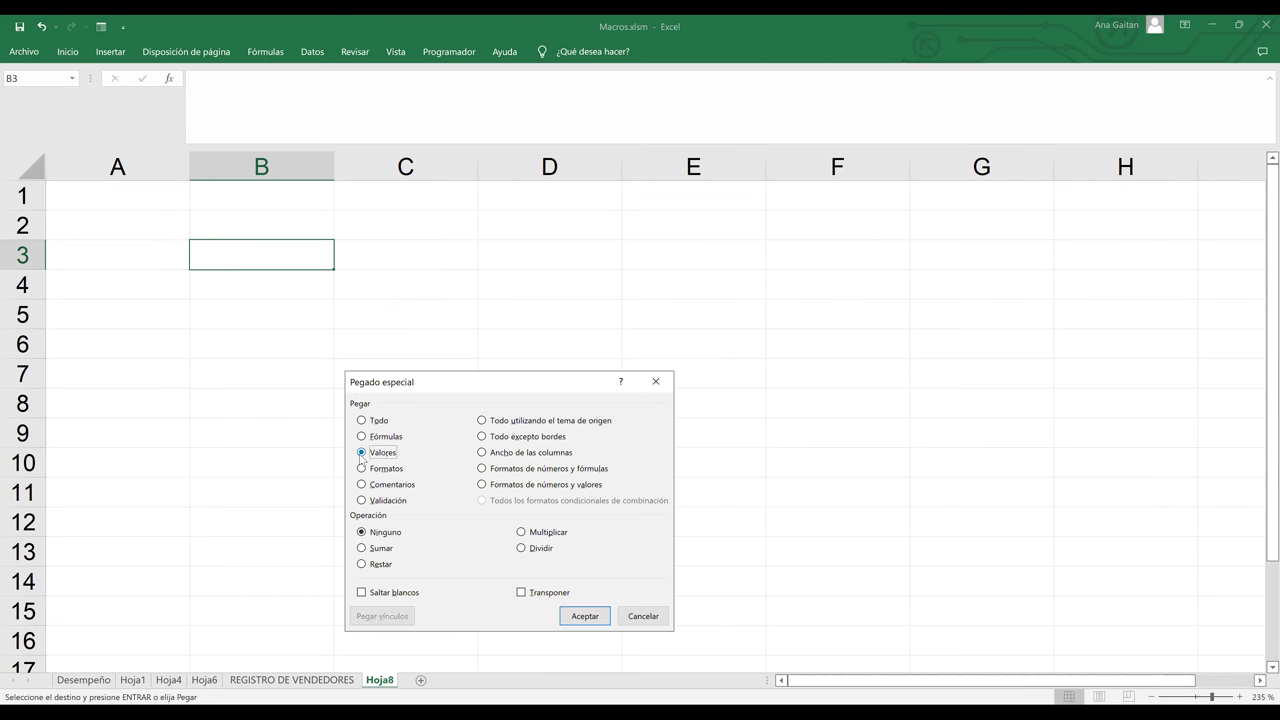
click(522, 594)
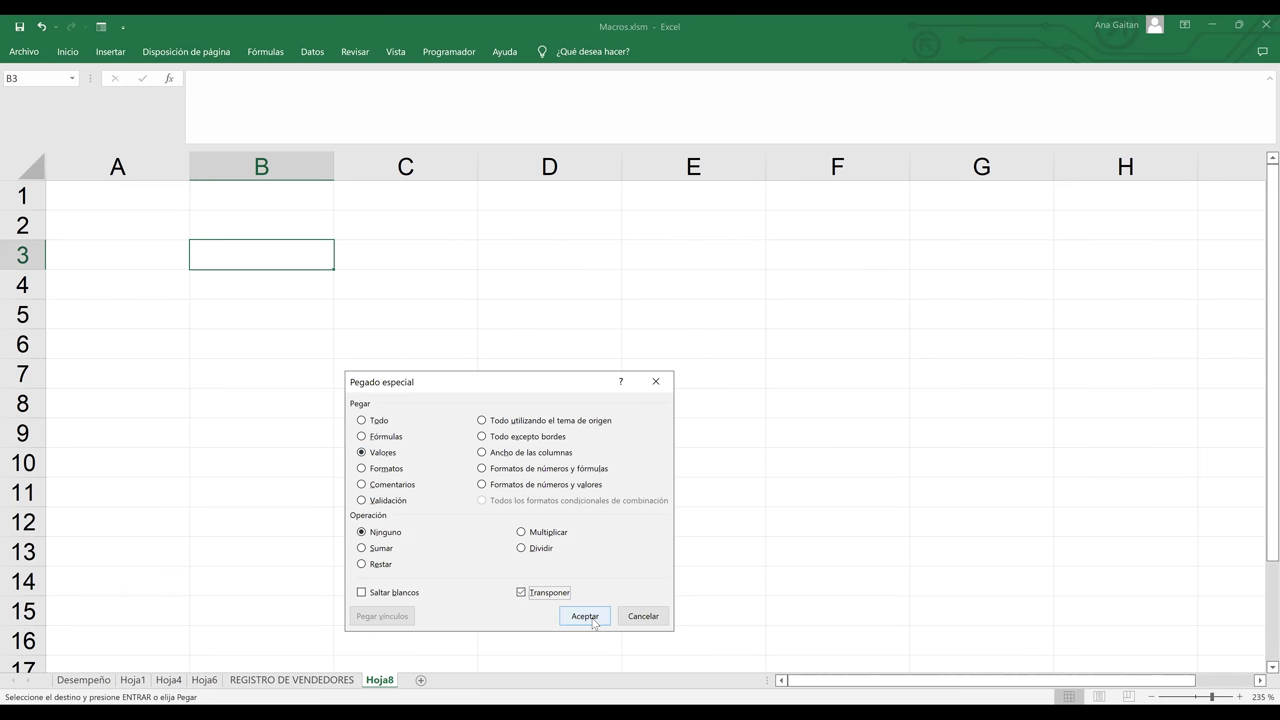
click(592, 618)
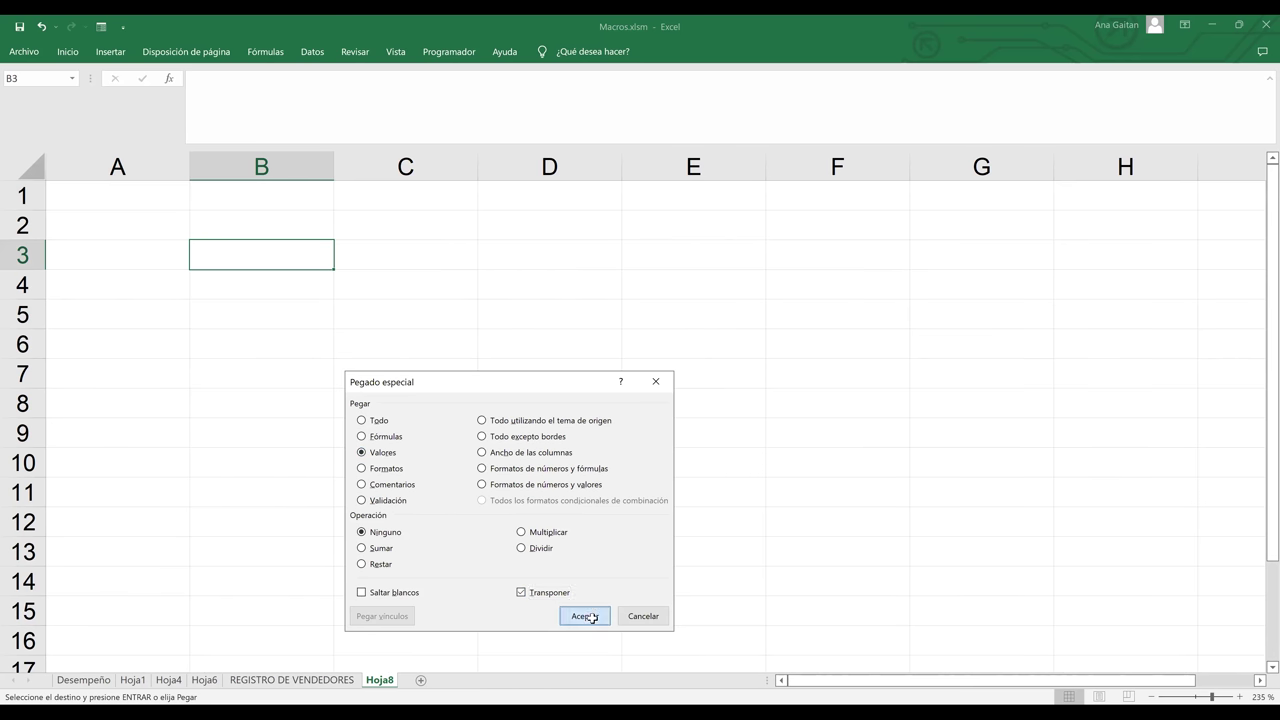
click(427, 356)
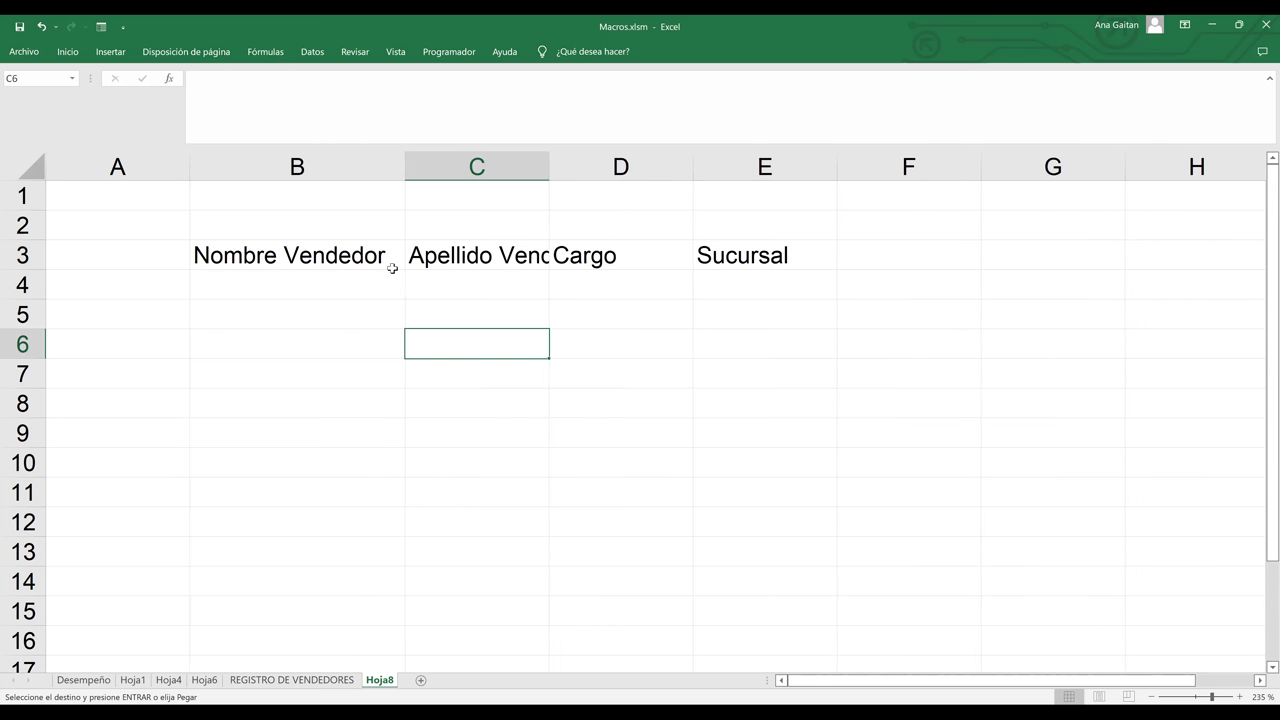
- Widen column C to show 'Apellido Vendedor' fully and select the headers B3:E3
drag(549, 167, 639, 188)
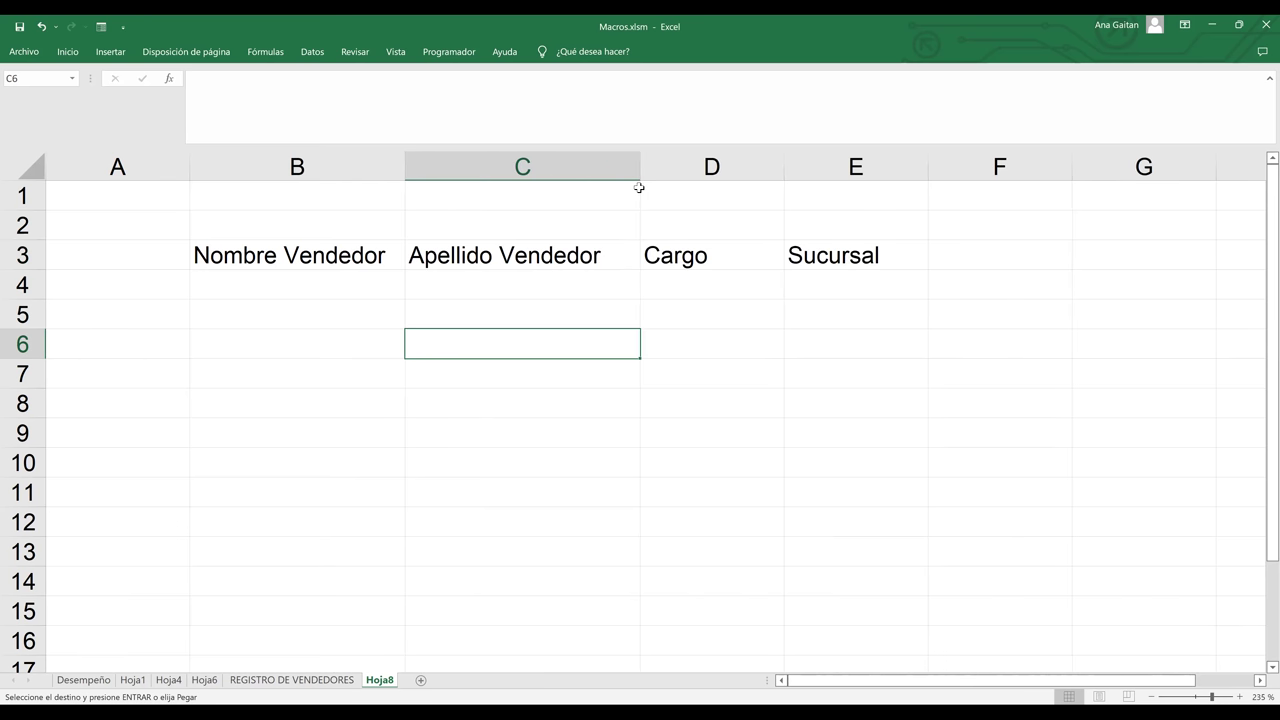
click(818, 248)
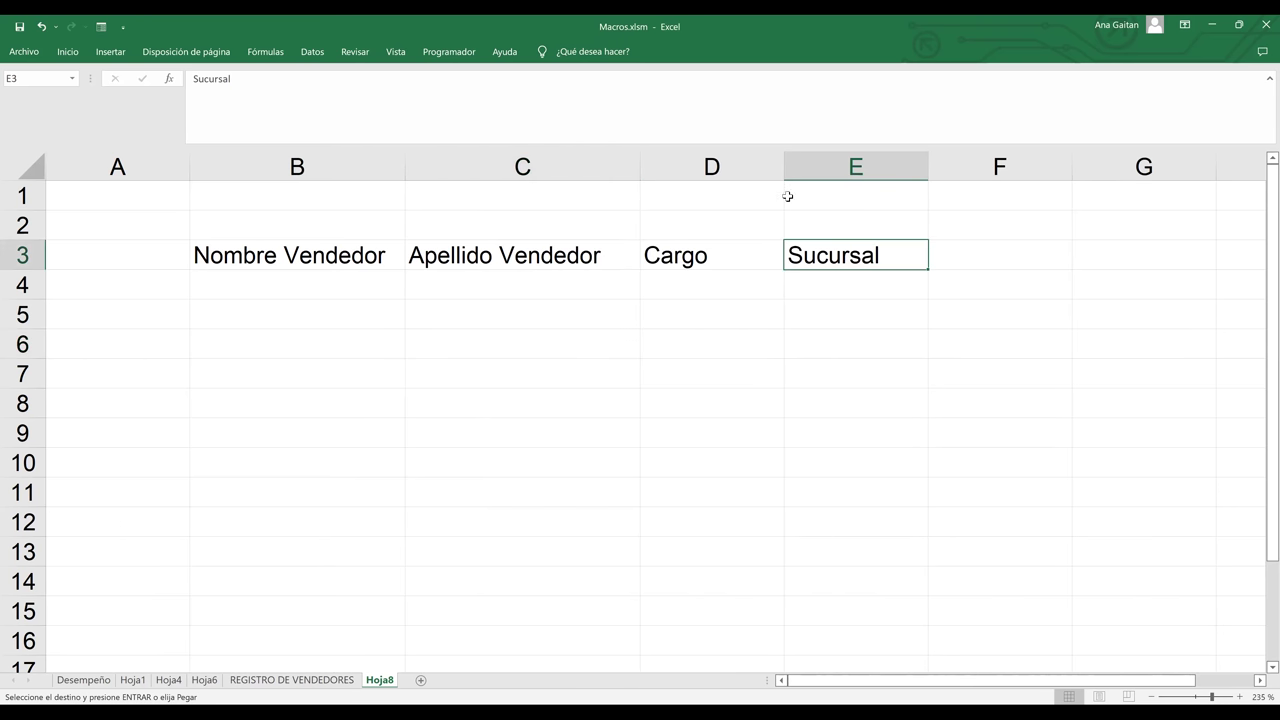
click(787, 191)
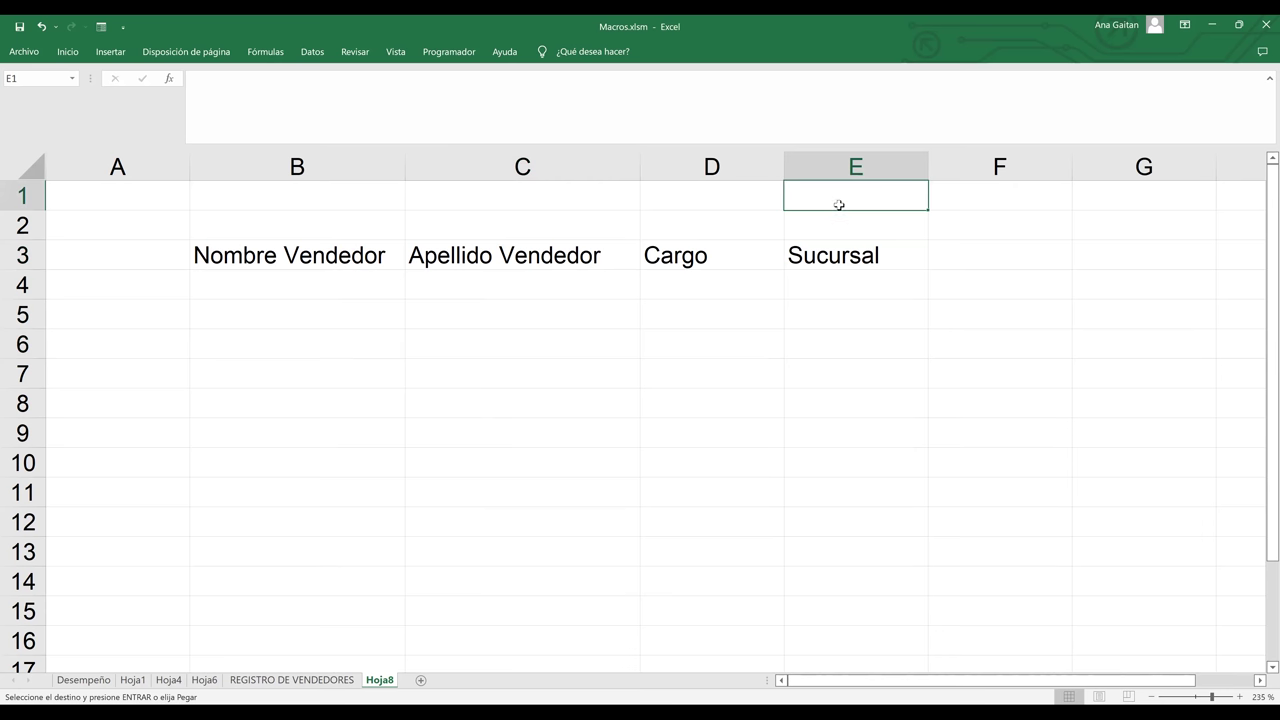
key(Down)
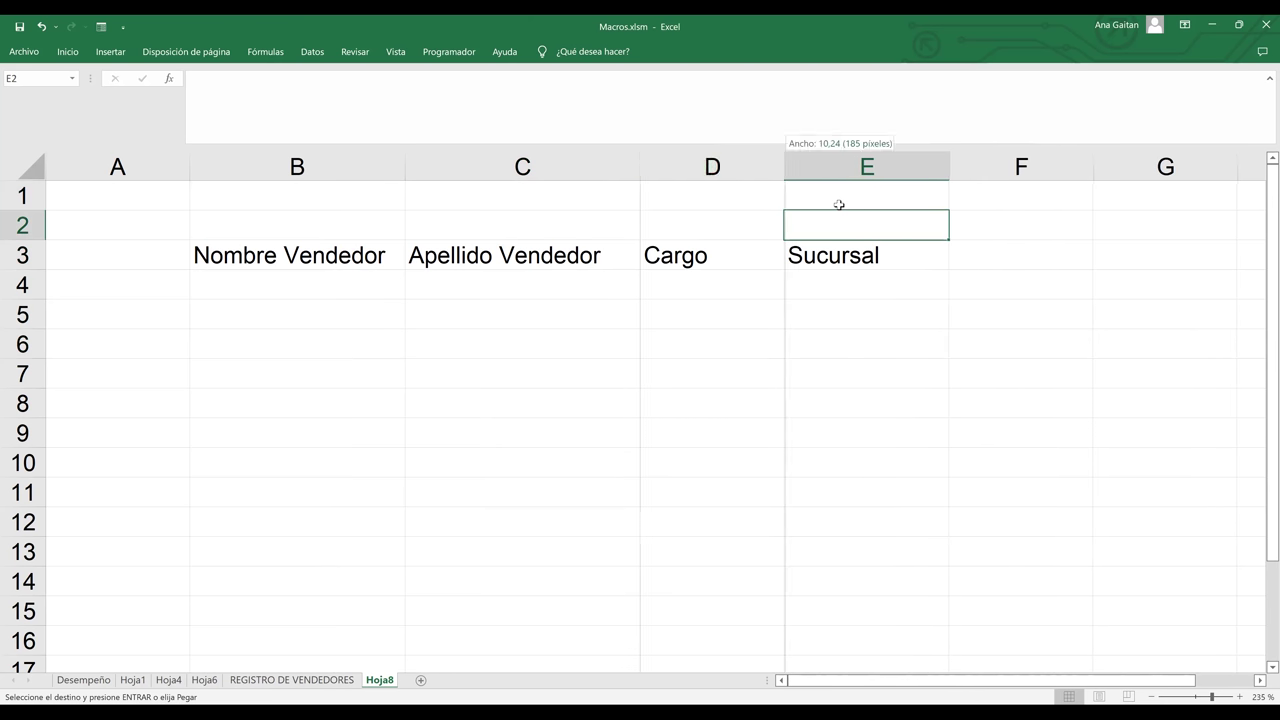
click(809, 270)
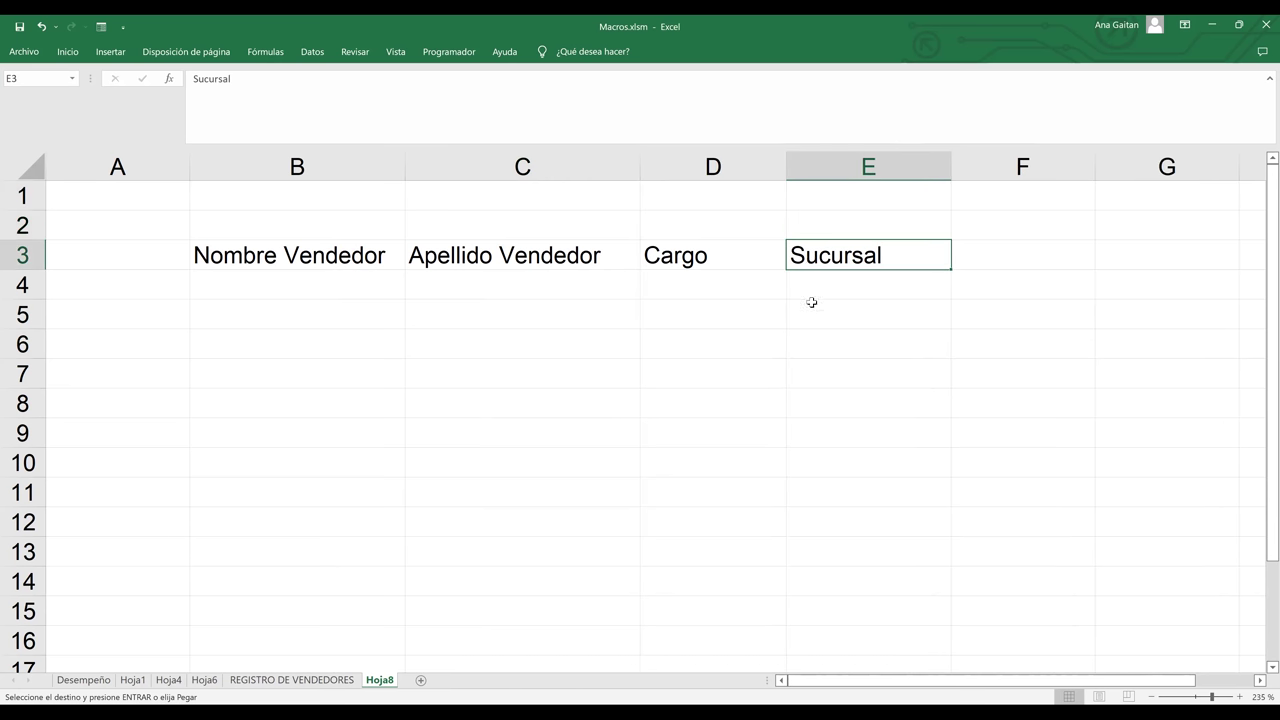
click(811, 305)
drag(388, 255, 310, 258)
click(831, 272)
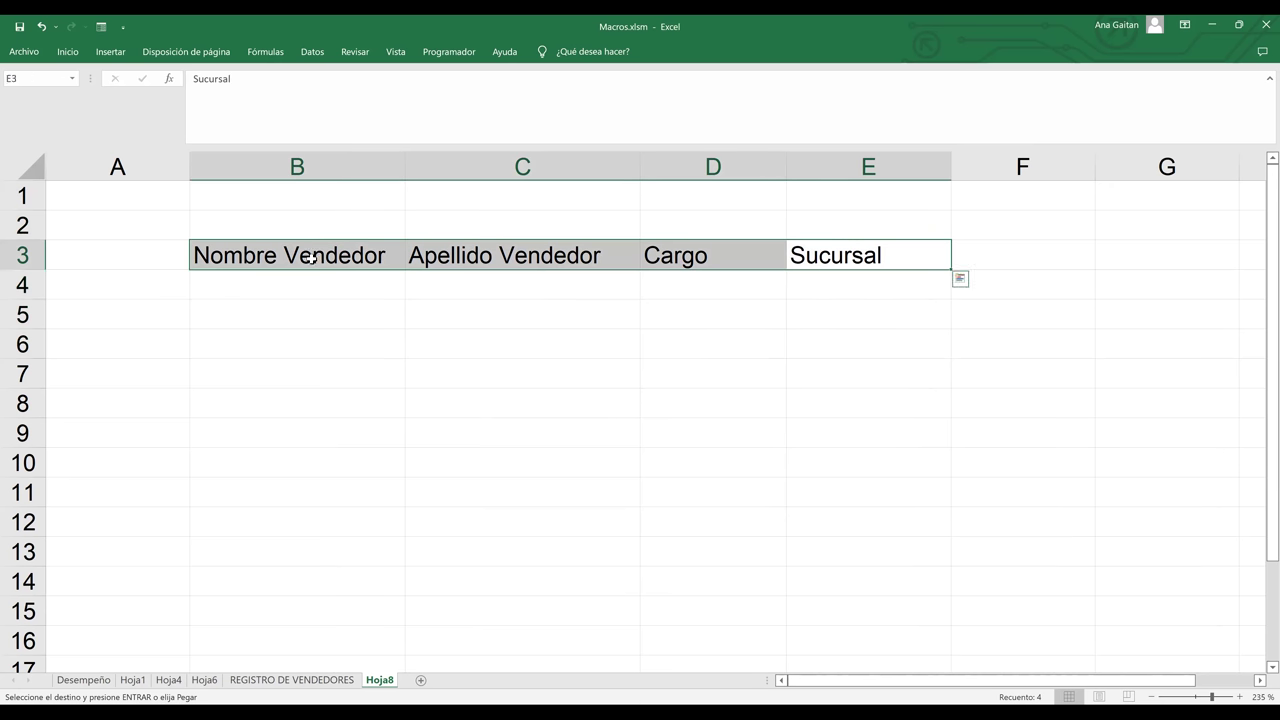
- Fill headers B3:E3 light blue and apply All Borders to B3:E4
click(77, 58)
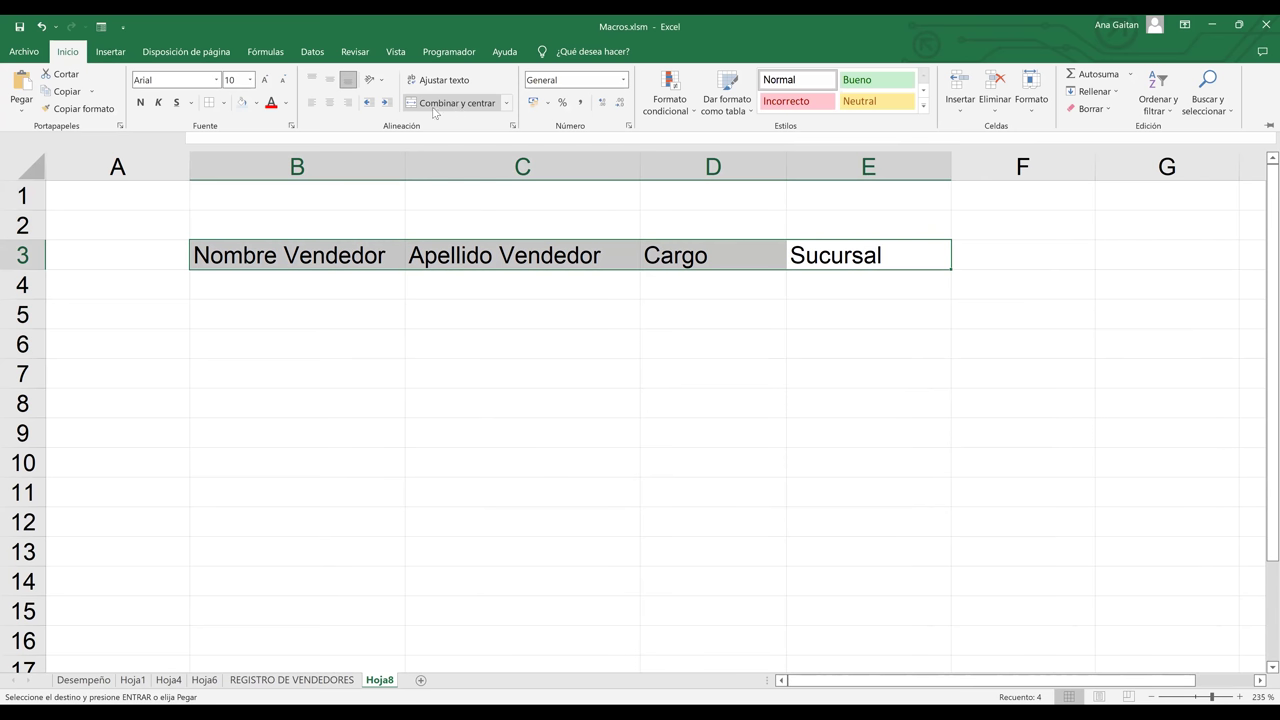
click(243, 104)
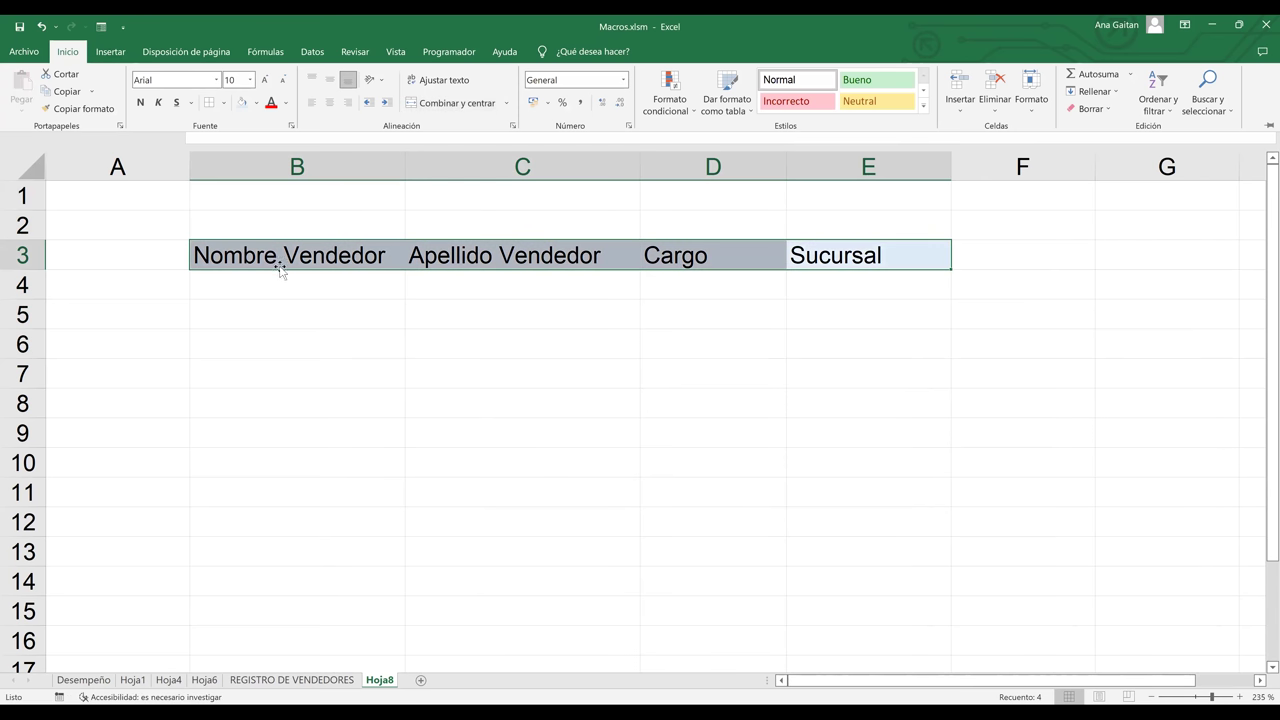
drag(276, 268, 882, 295)
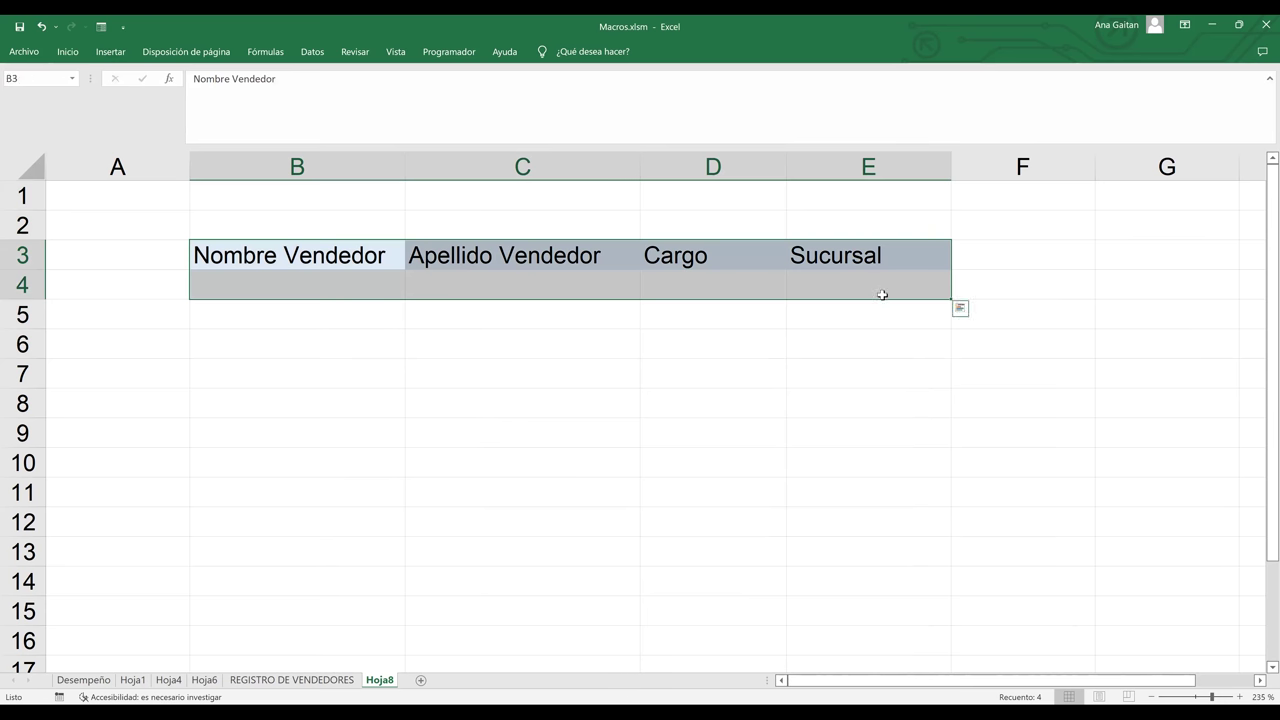
click(66, 51)
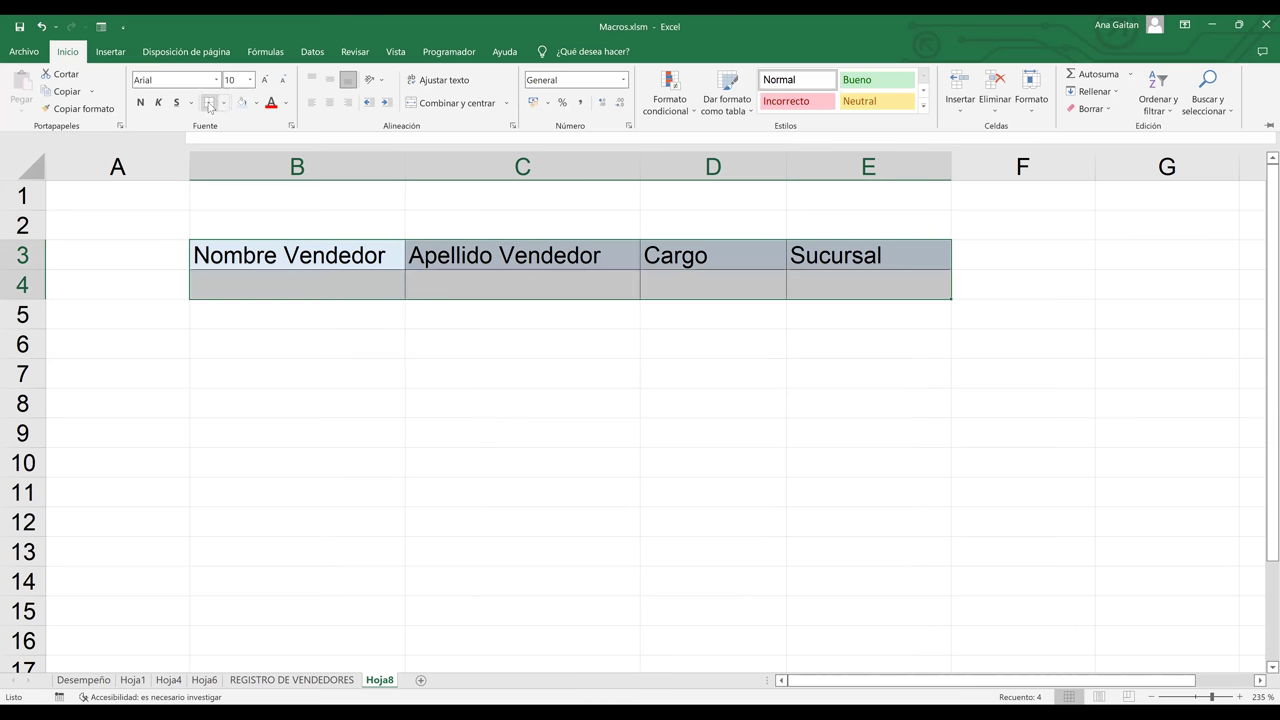
click(417, 383)
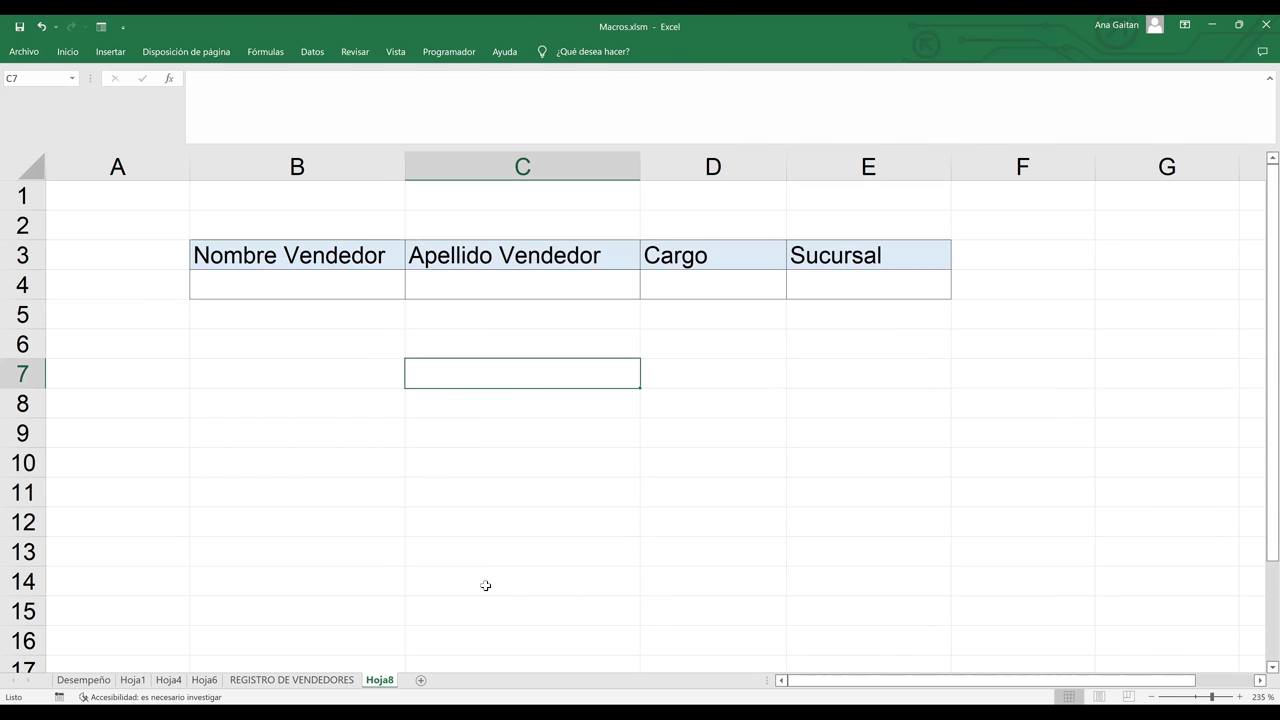
- Go to the REGISTRO DE VENDEDORES sheet and deselect the form cells by clicking empty cells beside it
click(305, 682)
click(899, 399)
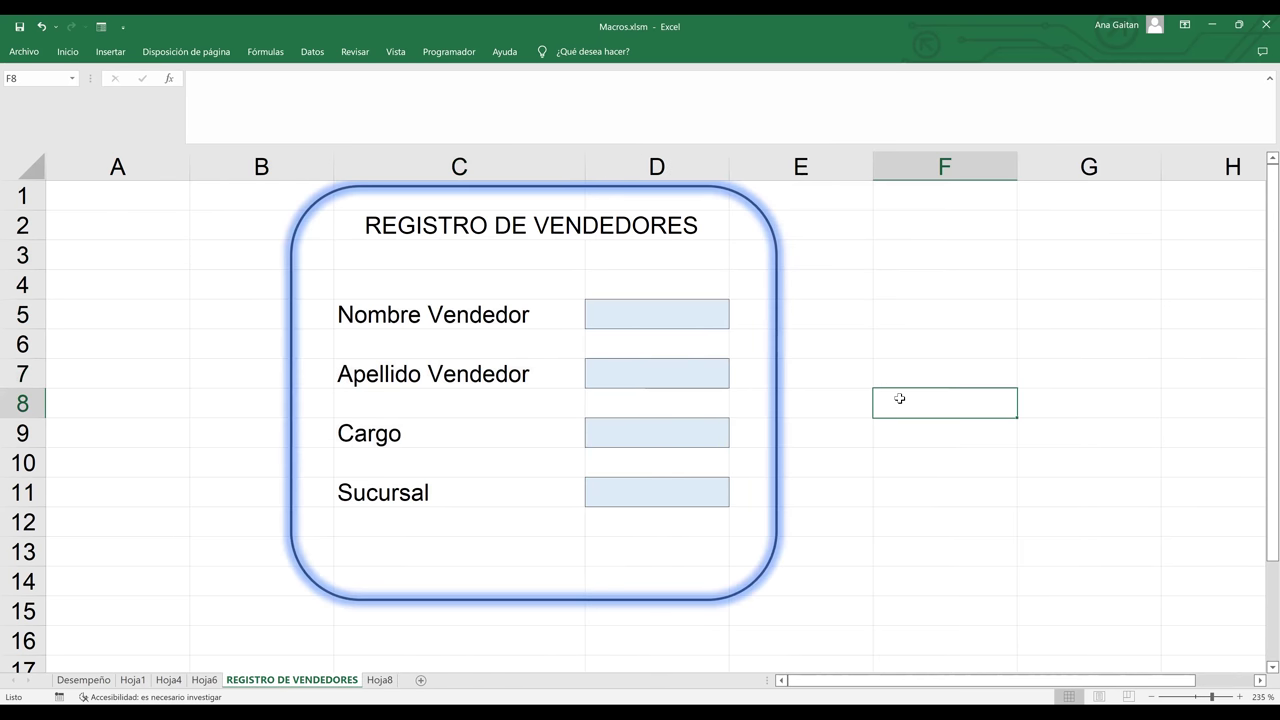
click(937, 270)
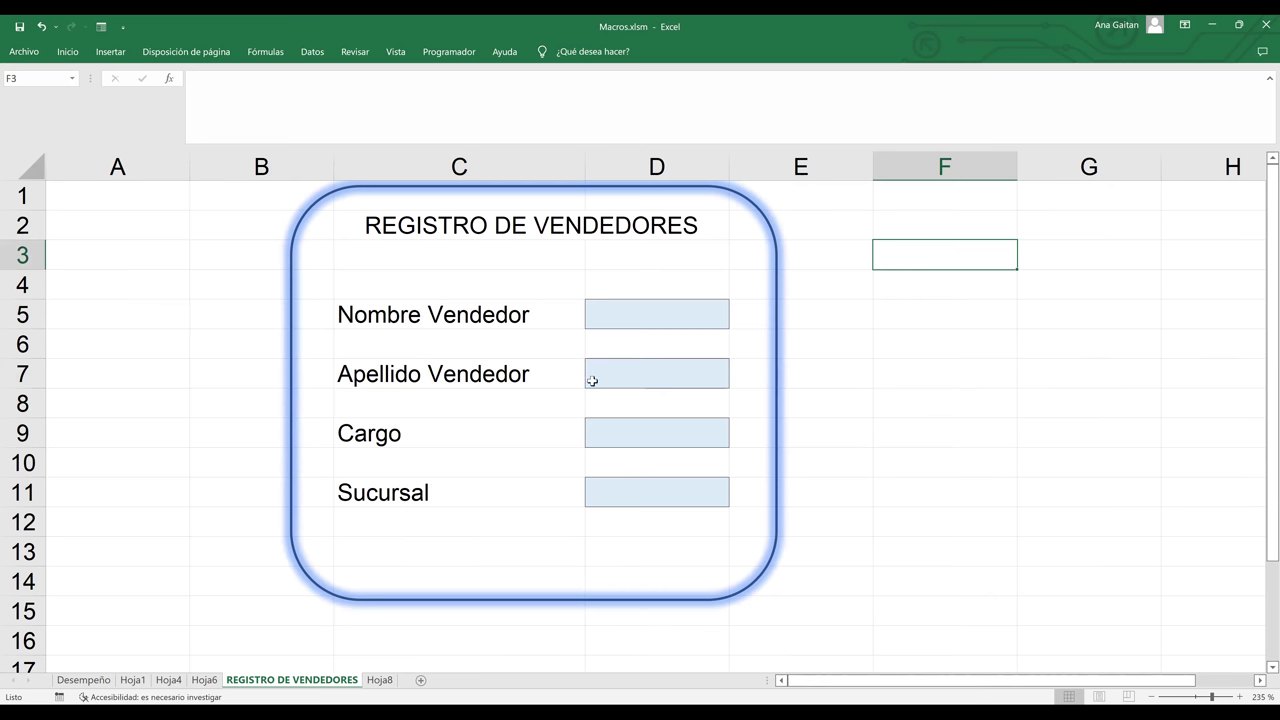
click(877, 423)
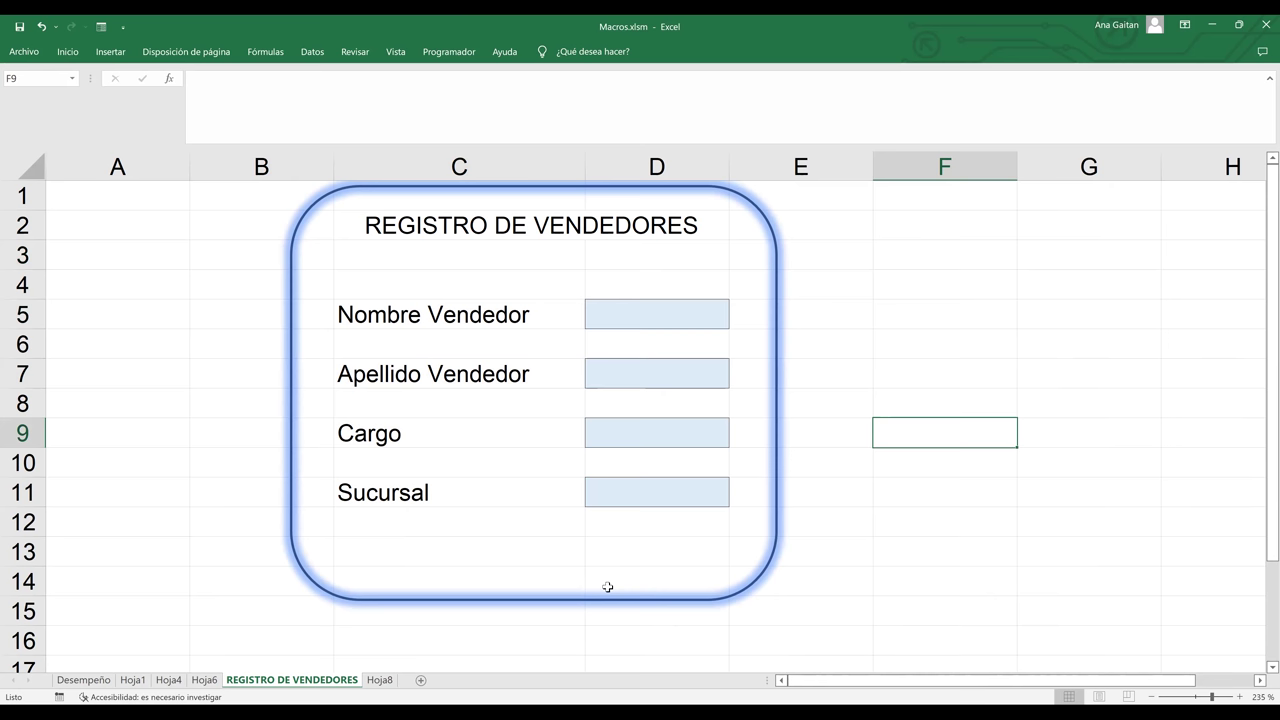
click(863, 325)
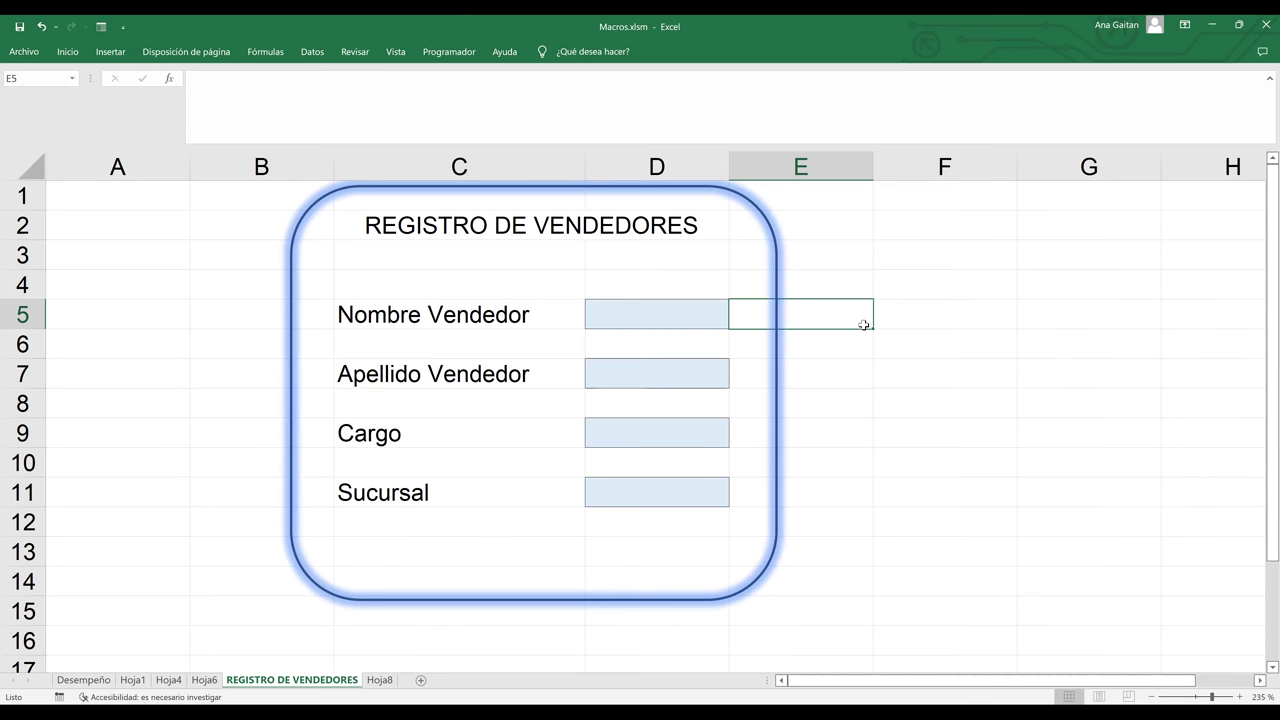
click(940, 416)
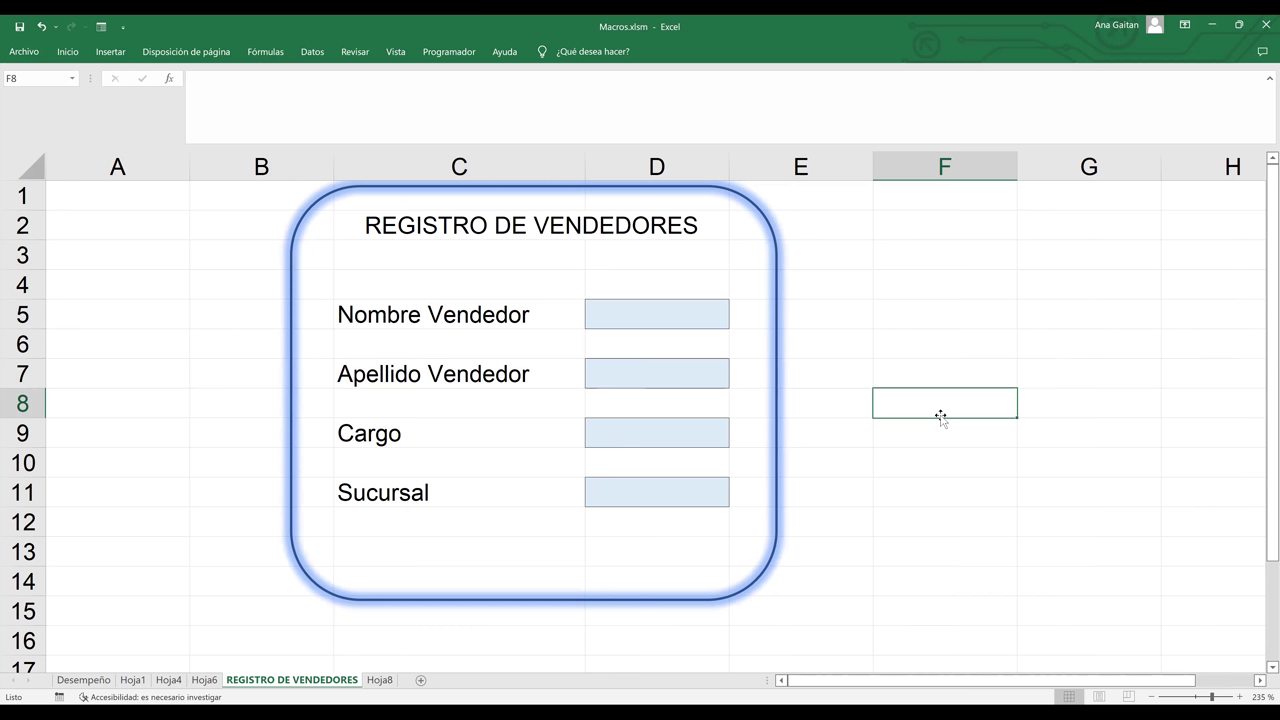
click(912, 563)
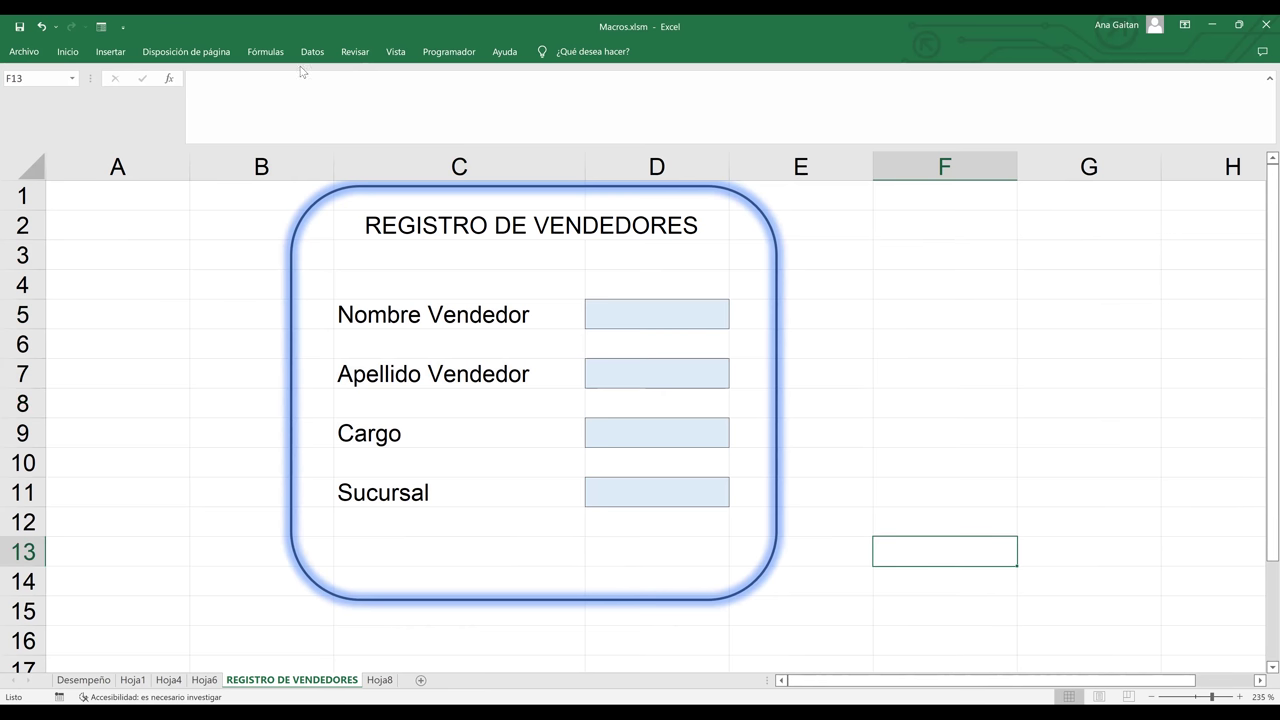
- Draw a blue rounded rectangle across C12:C13 and place a duplicate at D12:D13
click(108, 53)
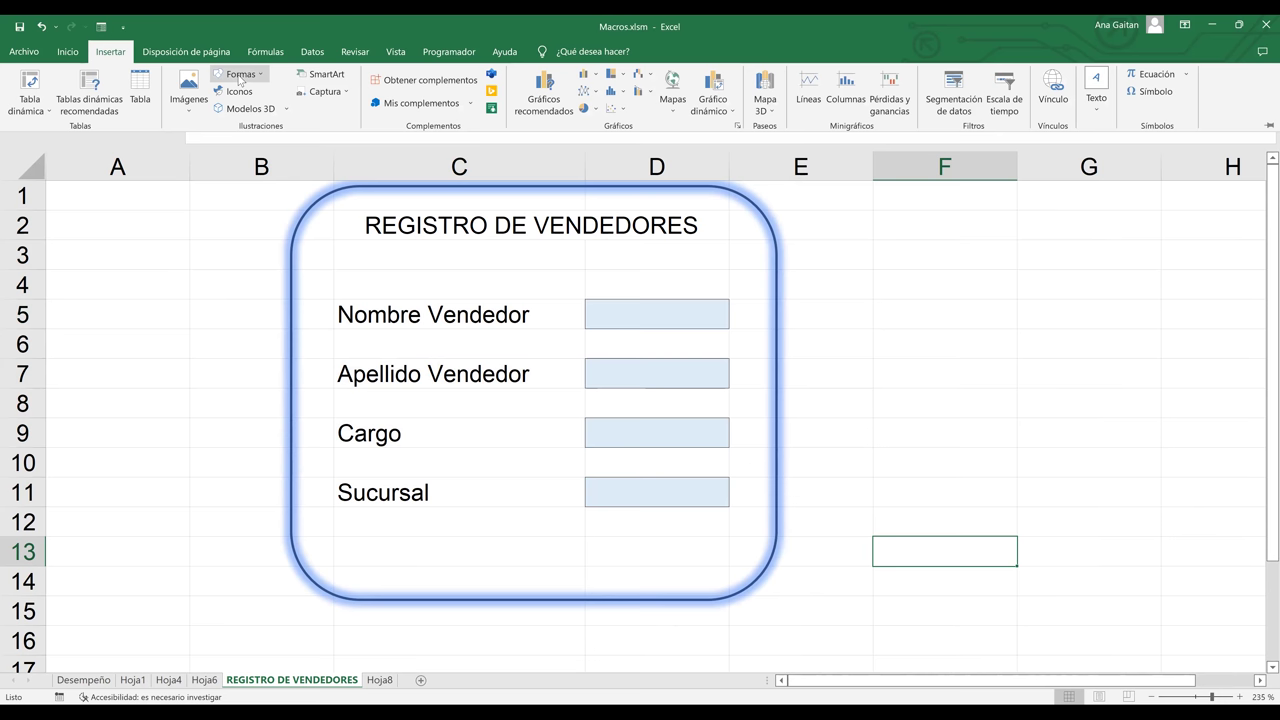
click(240, 76)
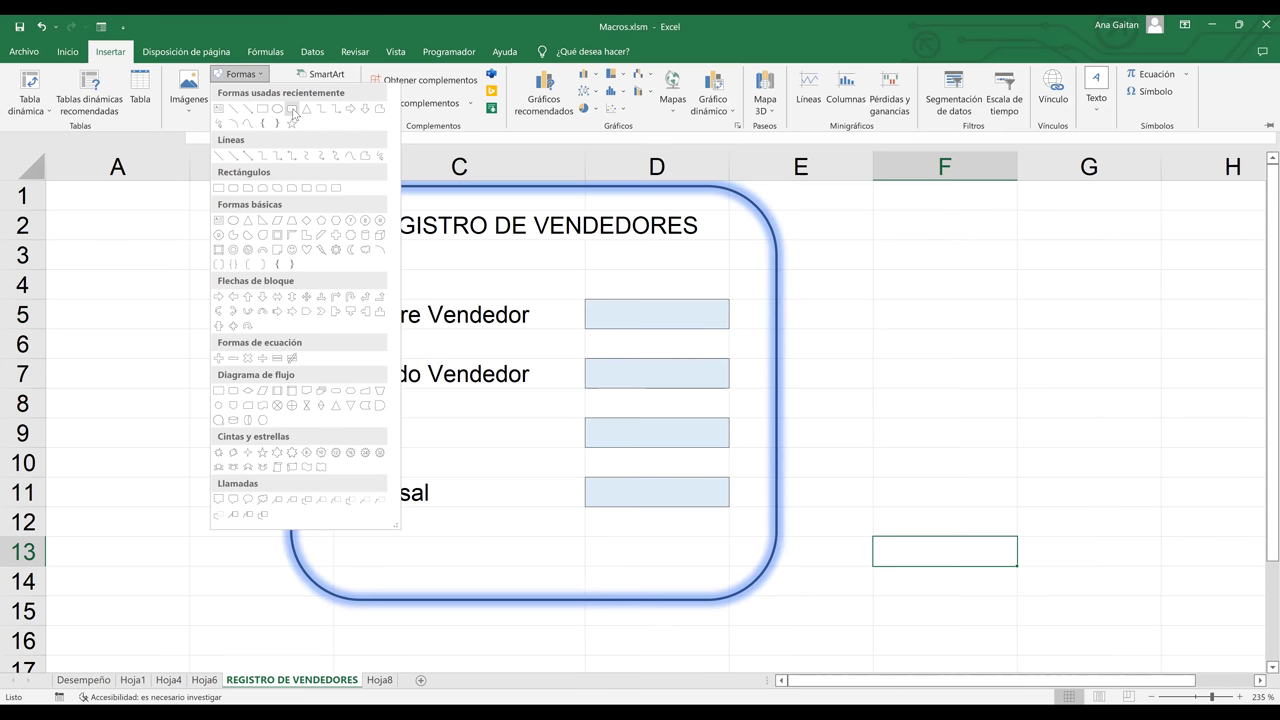
click(292, 110)
mouse_move(363, 513)
mouse_down()
mouse_move(412, 564)
mouse_move(476, 567)
mouse_up()
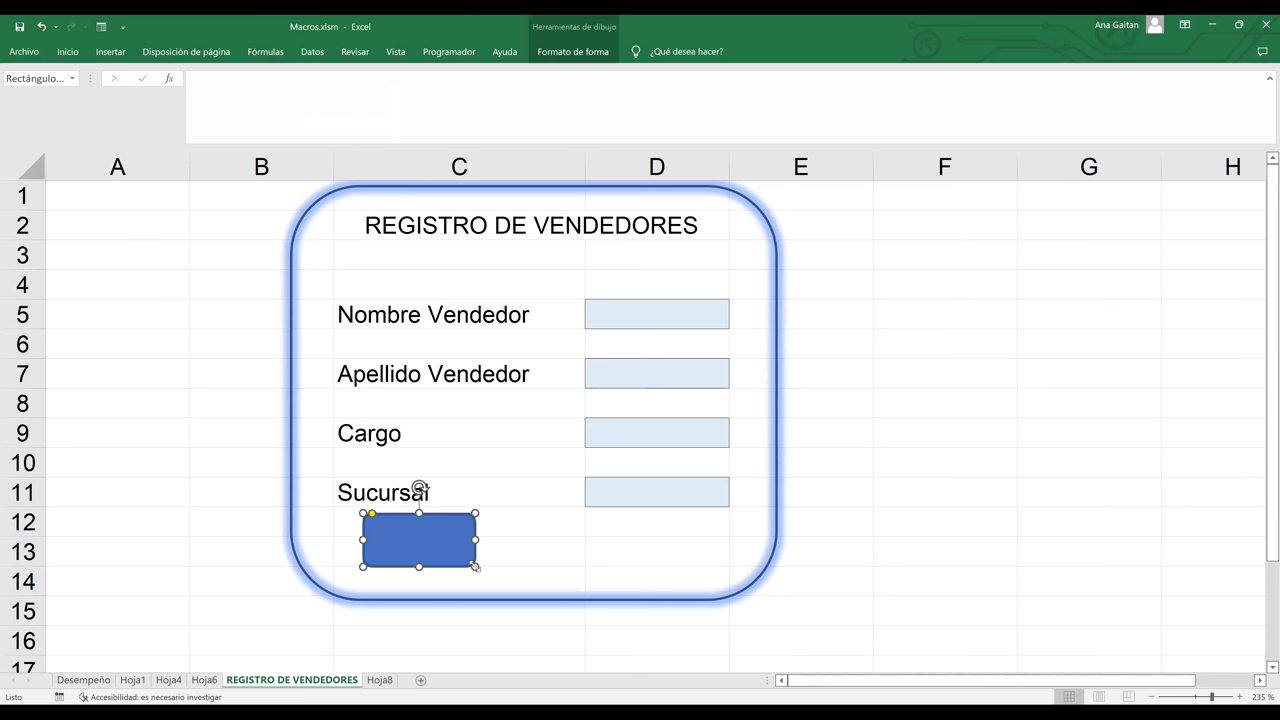
key(ctrl+d)
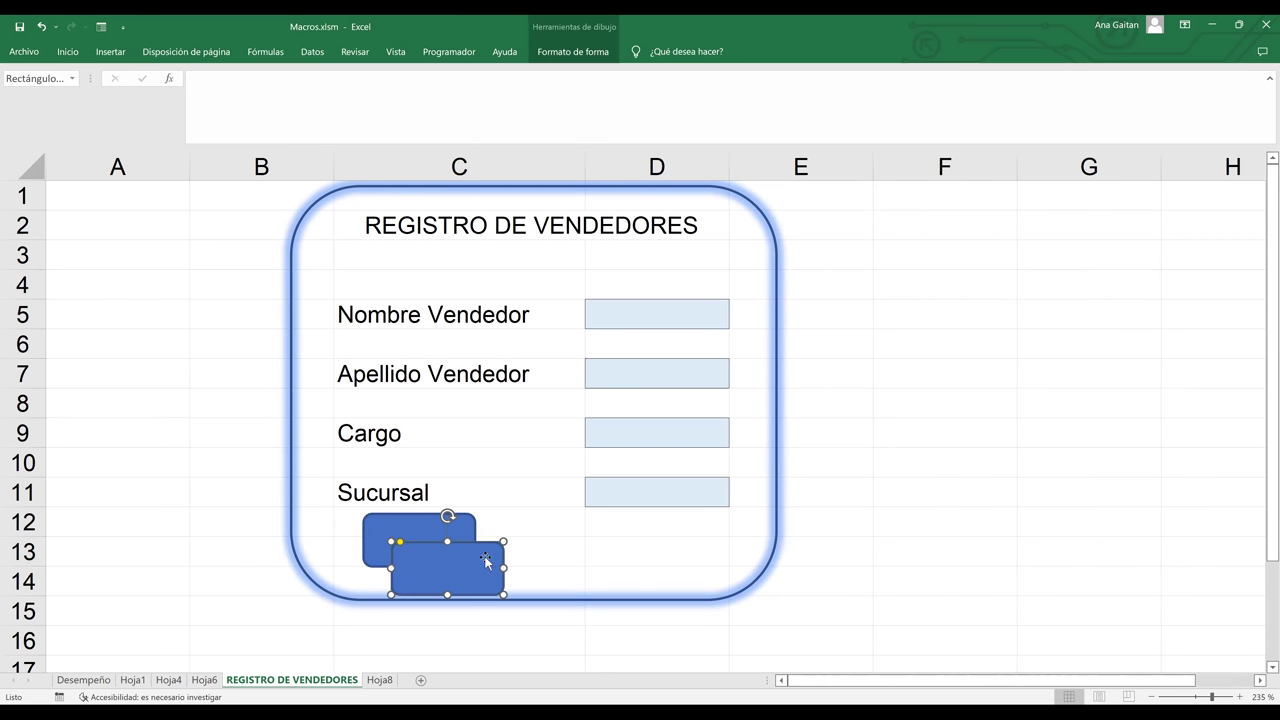
drag(487, 548, 697, 522)
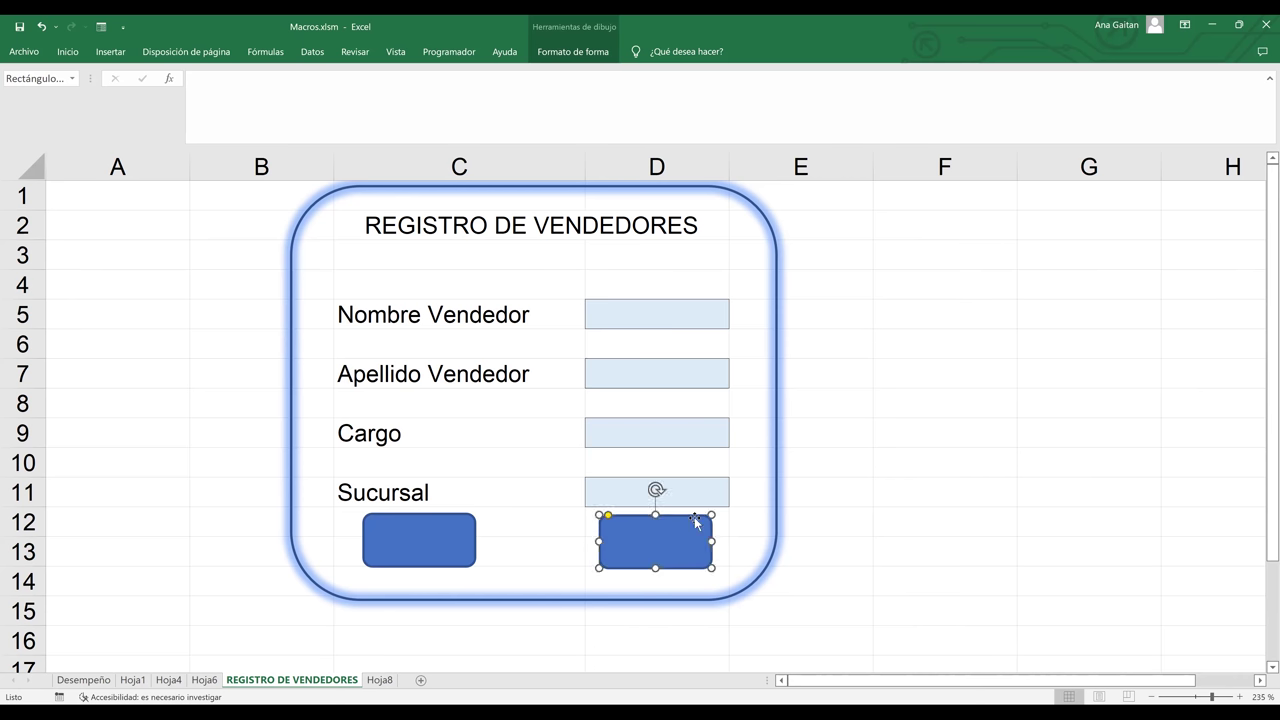
- Label the left rectangle LIMPIAR and widen it so the text fits on one line
click(438, 535)
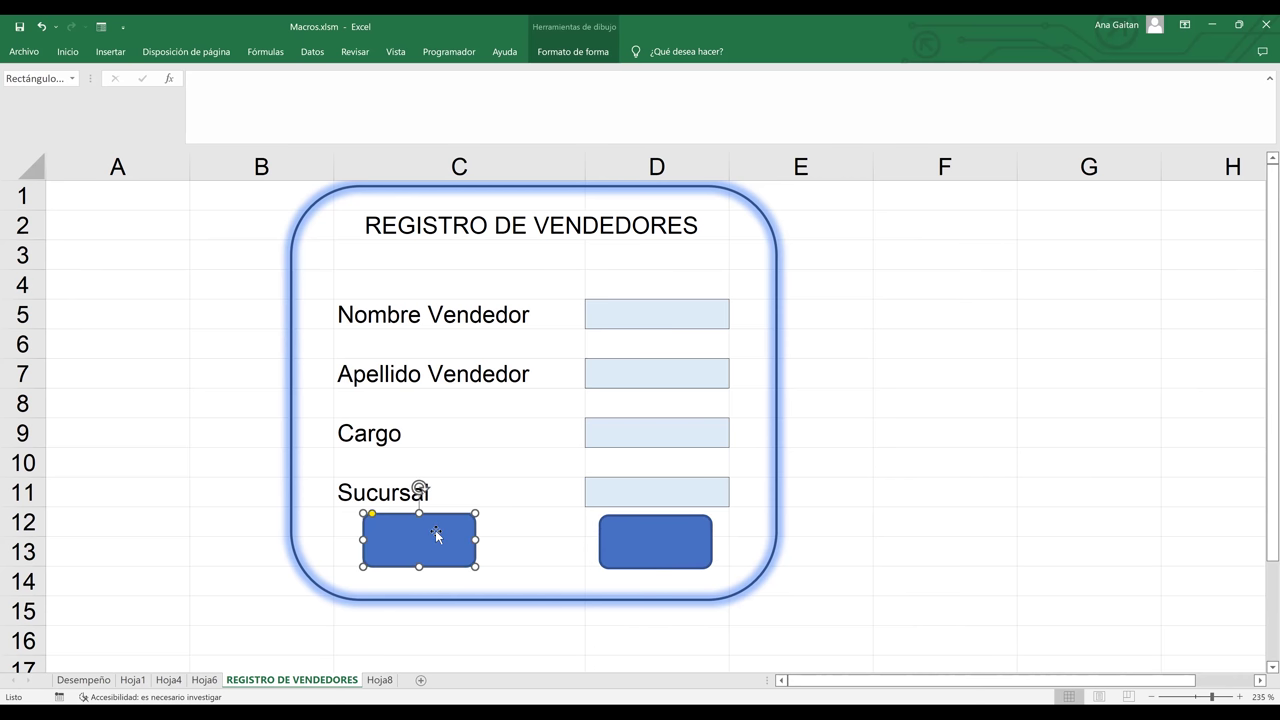
right_click(436, 537)
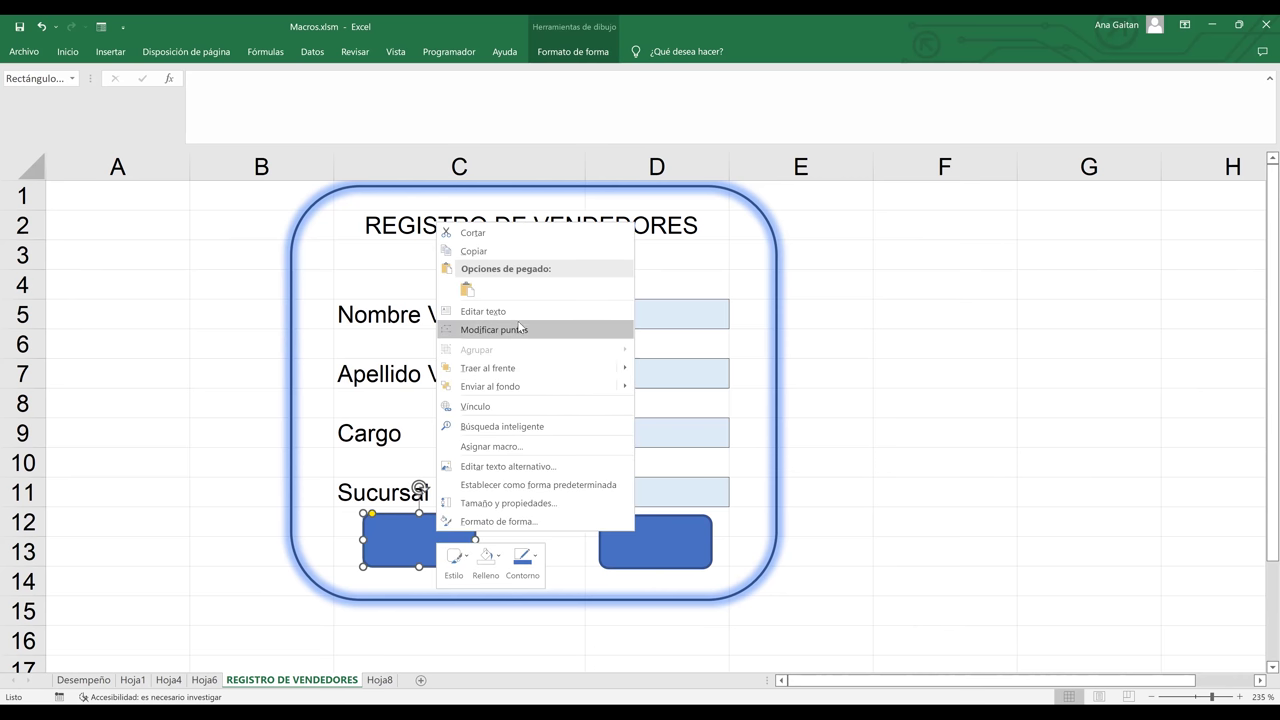
click(518, 318)
text(LI)
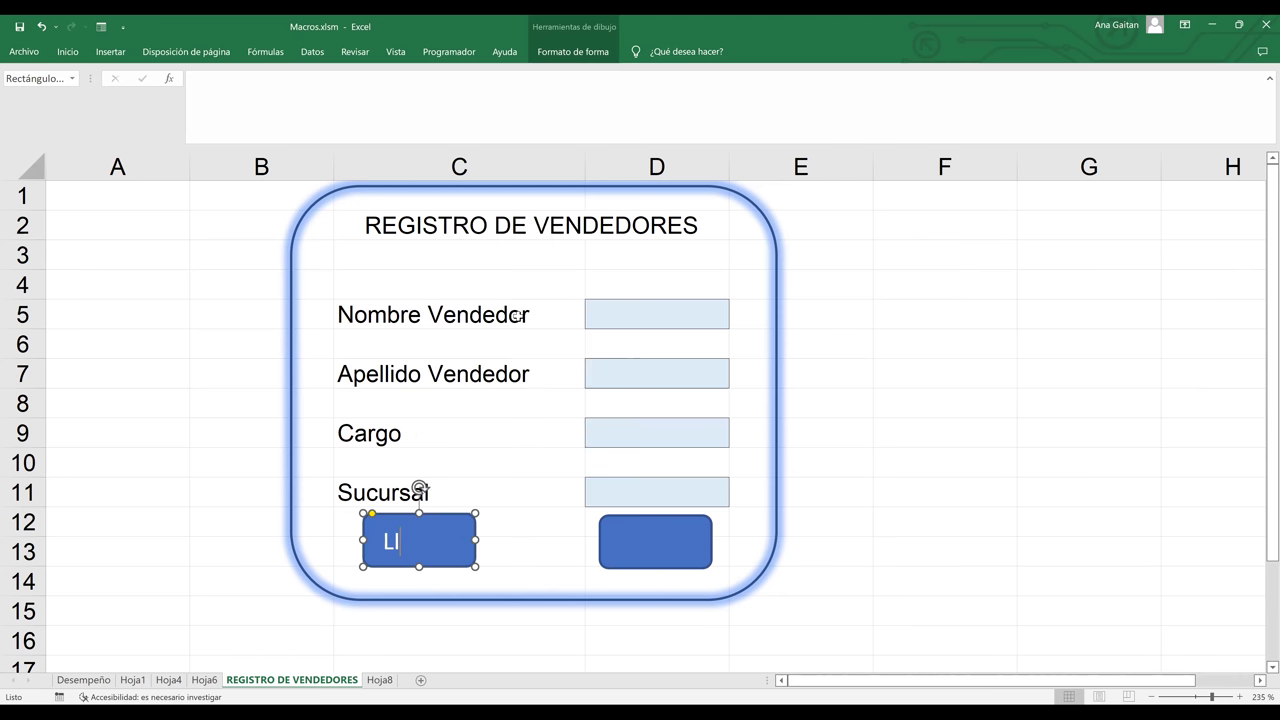
text(MPIAR)
drag(476, 540, 507, 540)
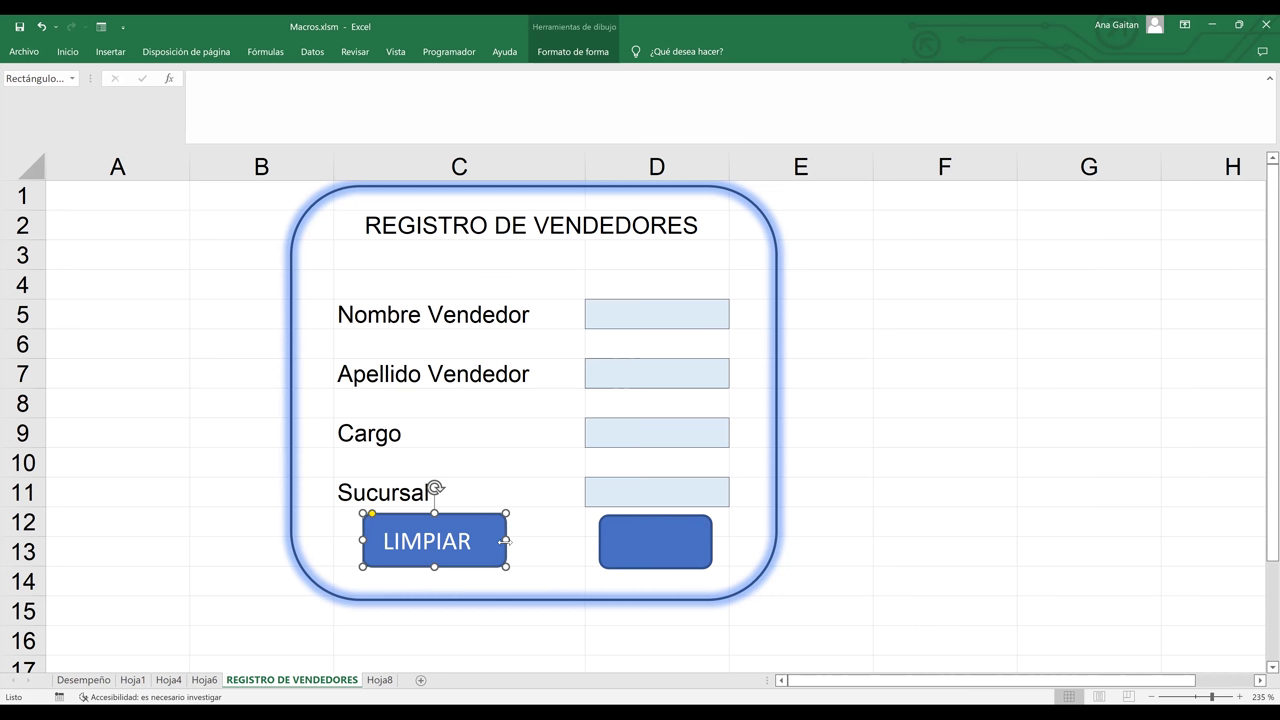
- Label the right rectangle GUARDAR, widen it, and nudge it slightly left
click(604, 550)
text(GUARDA)
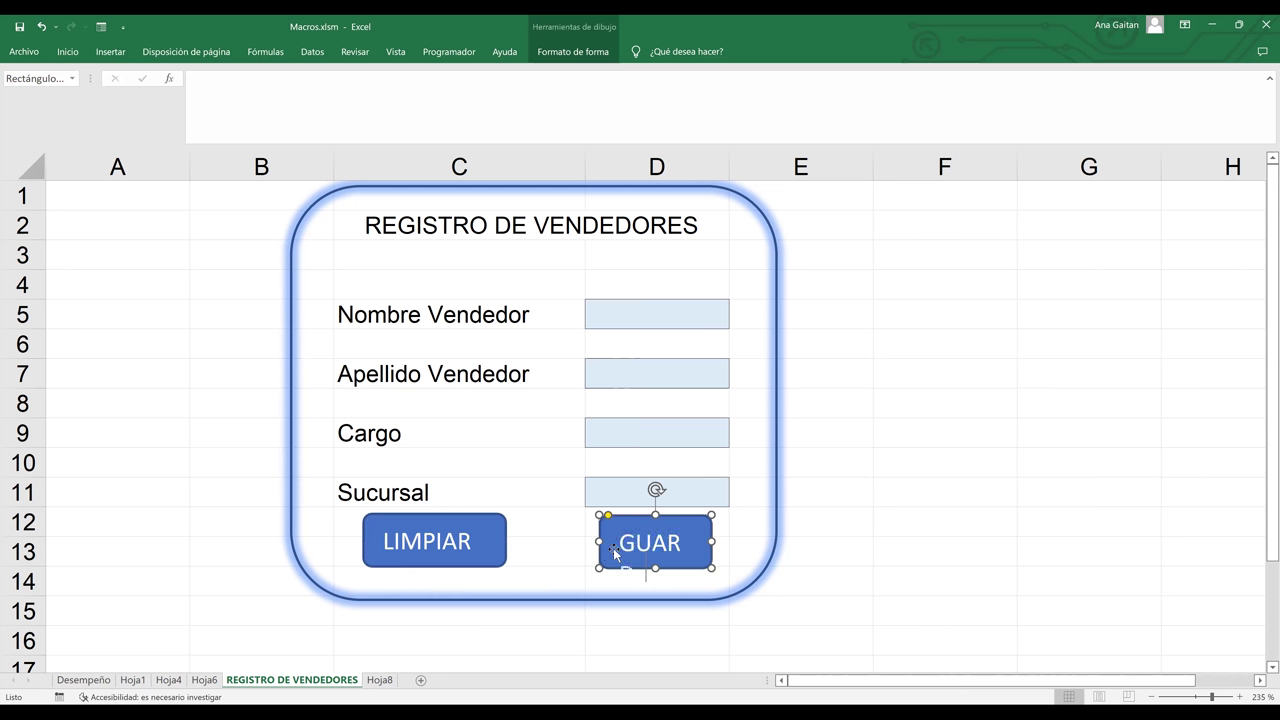
drag(711, 541, 690, 514)
click(958, 513)
click(716, 516)
click(467, 518)
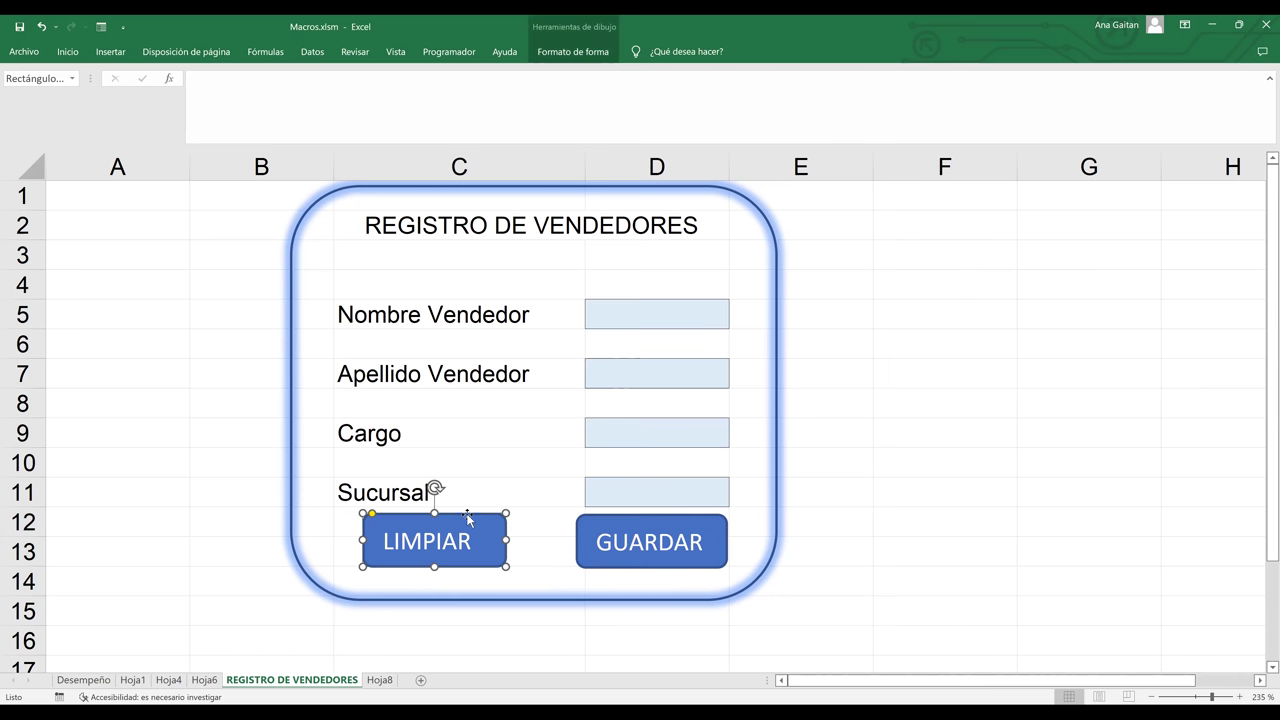
- From a cell outside the form, start recording macro REGISTRODEVENDEDORES in this workbook, replacing Macro4
click(1040, 397)
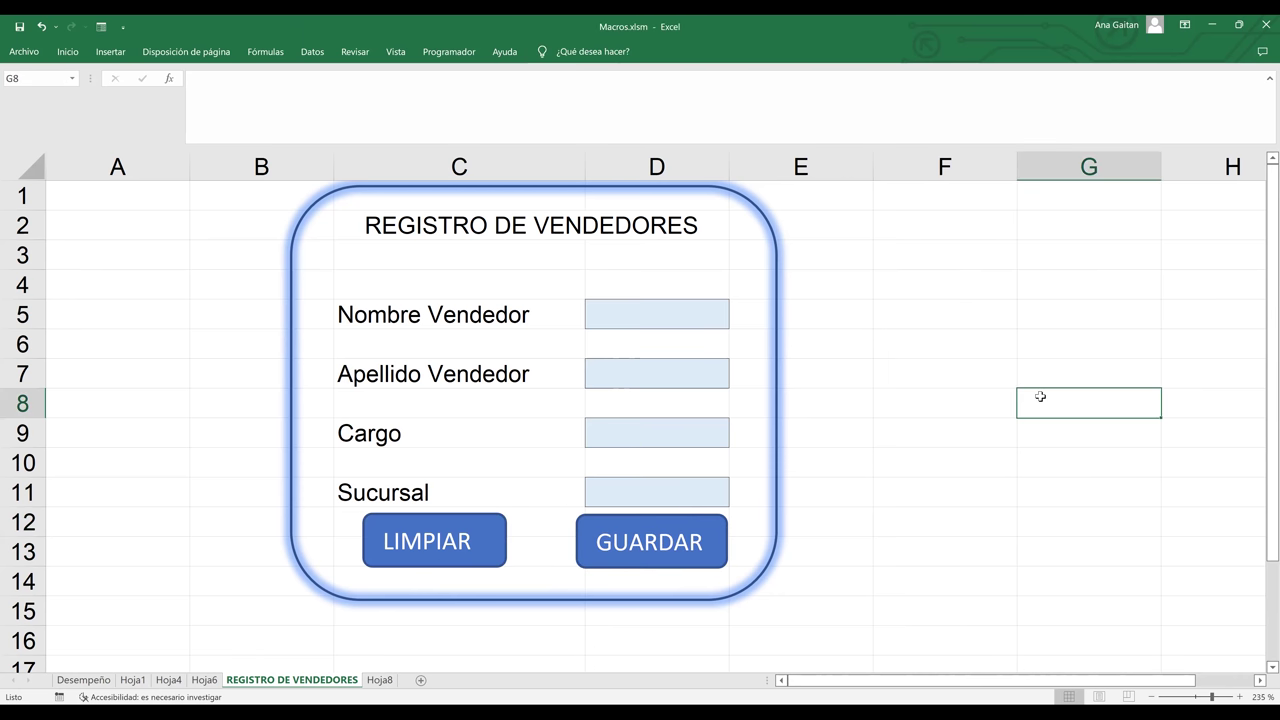
click(948, 512)
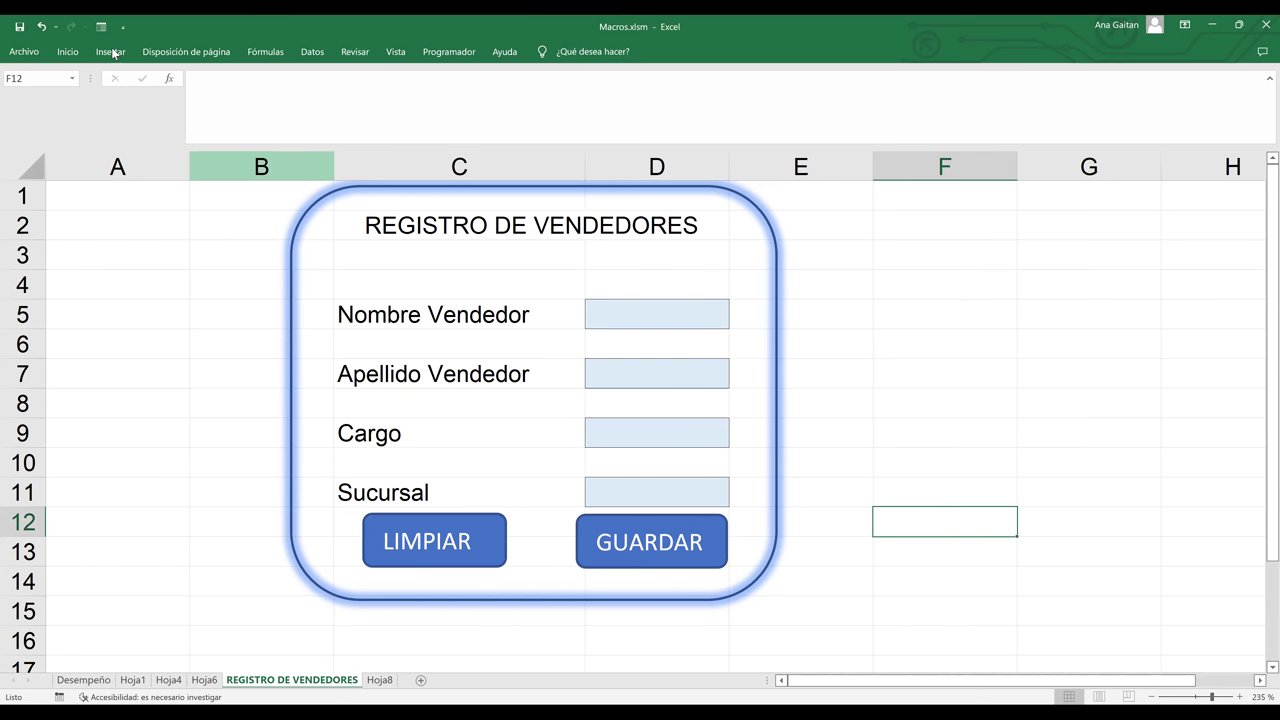
click(441, 60)
click(124, 78)
key(BackSpace)
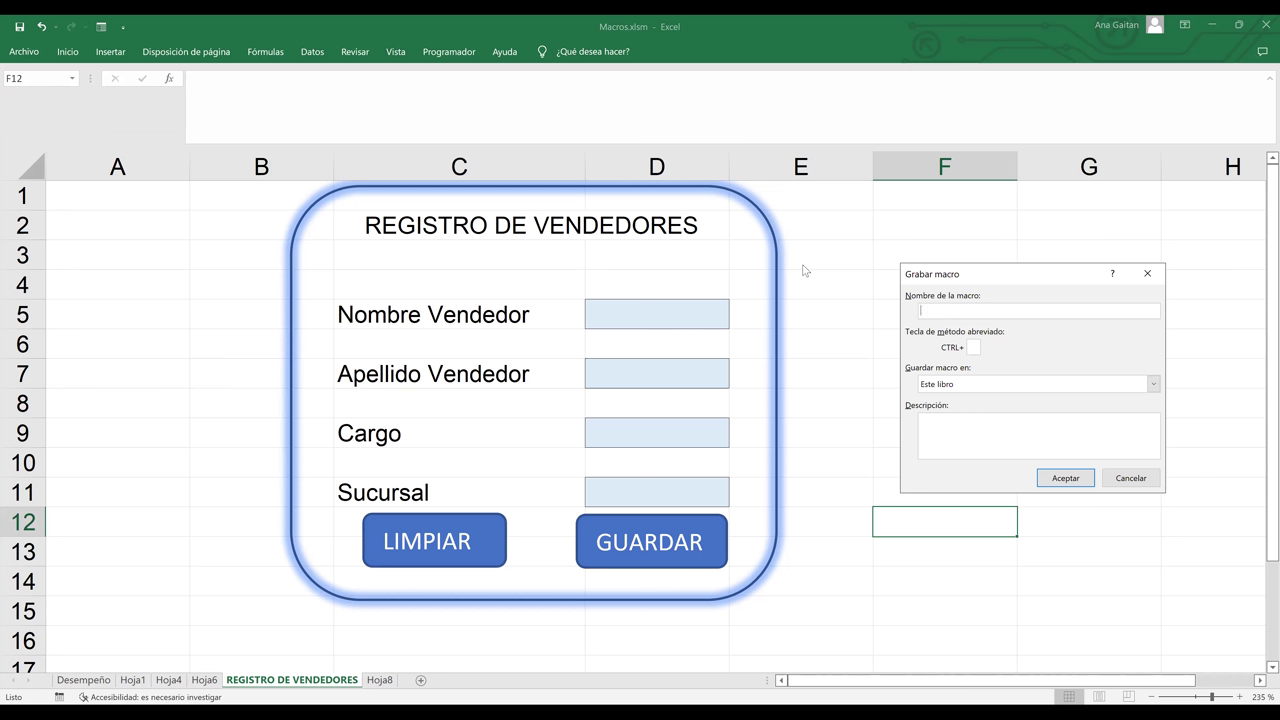
text(REGISTRODEVENDEDORES)
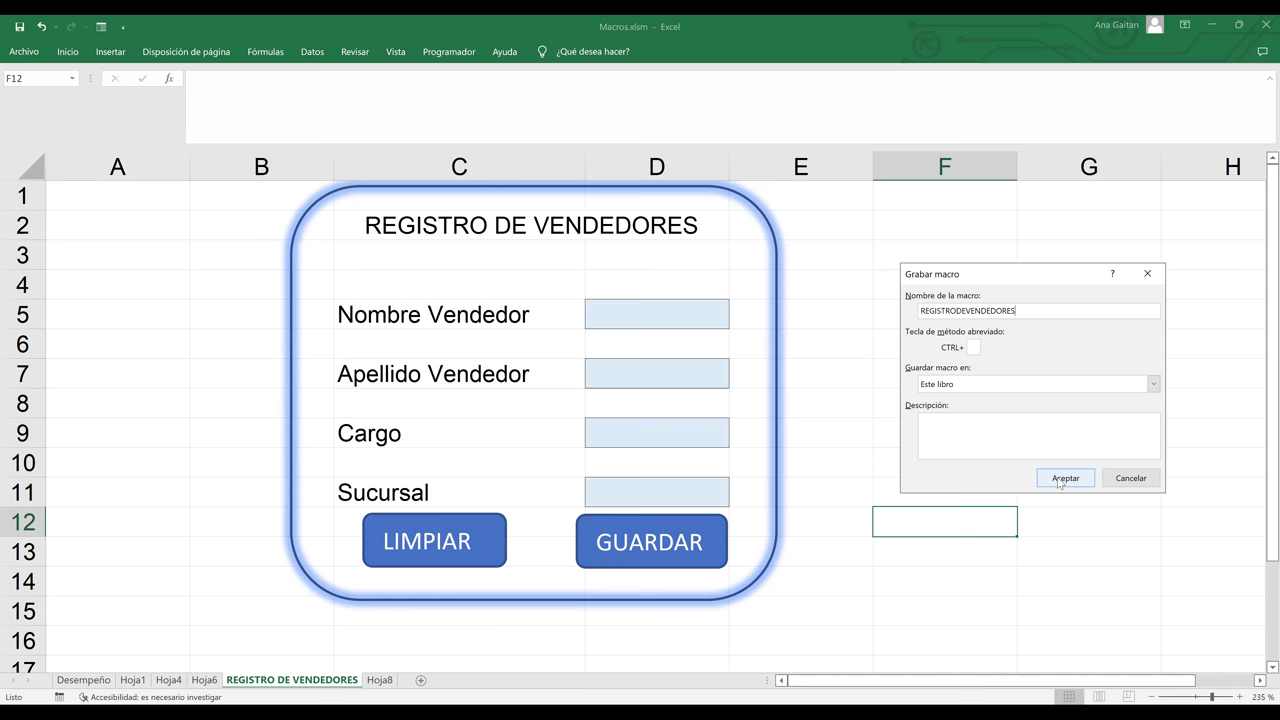
click(1058, 479)
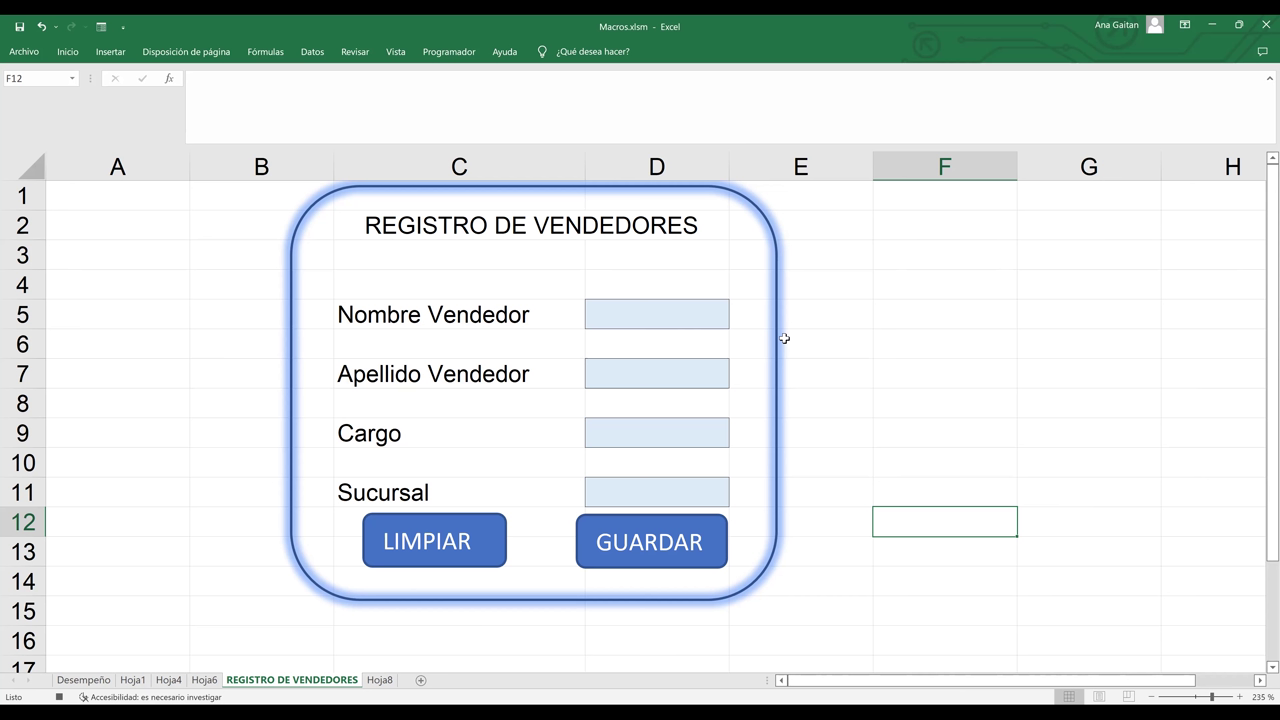
- Select entry cells D5, D7, D9 and D11 together and copy them
click(650, 314)
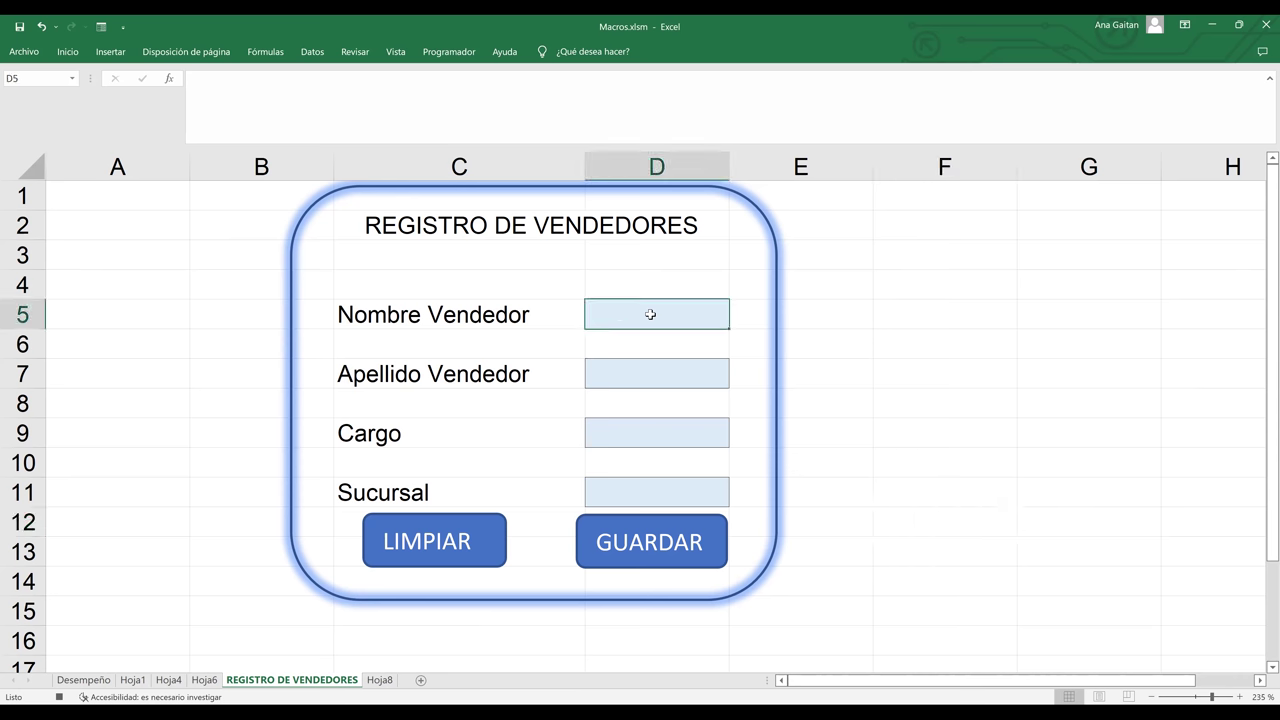
click(650, 373)
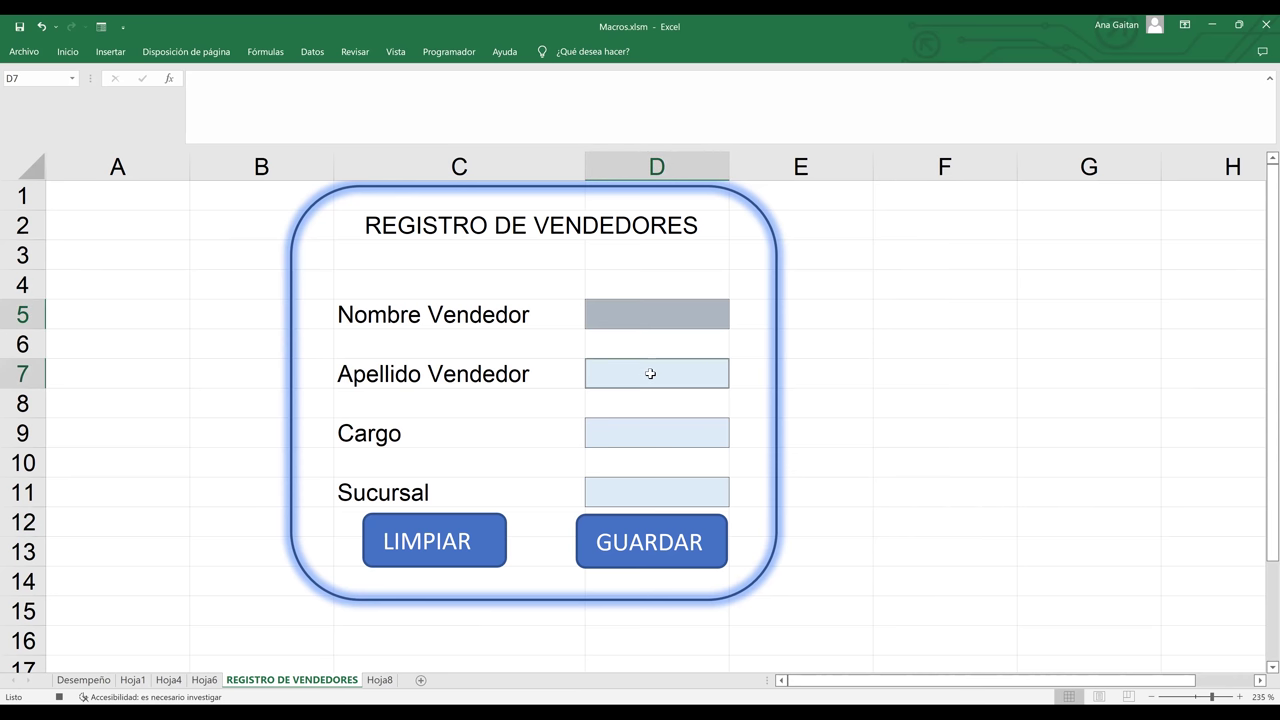
click(637, 433)
click(634, 490)
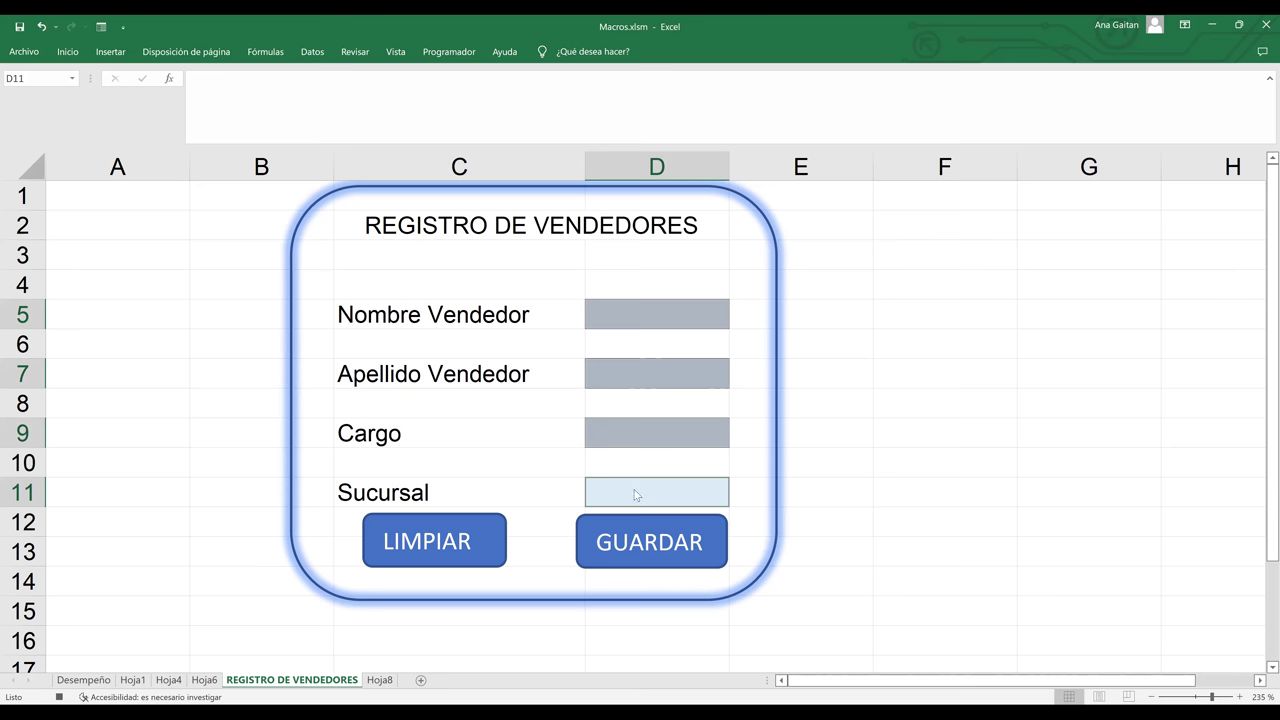
right_click(636, 495)
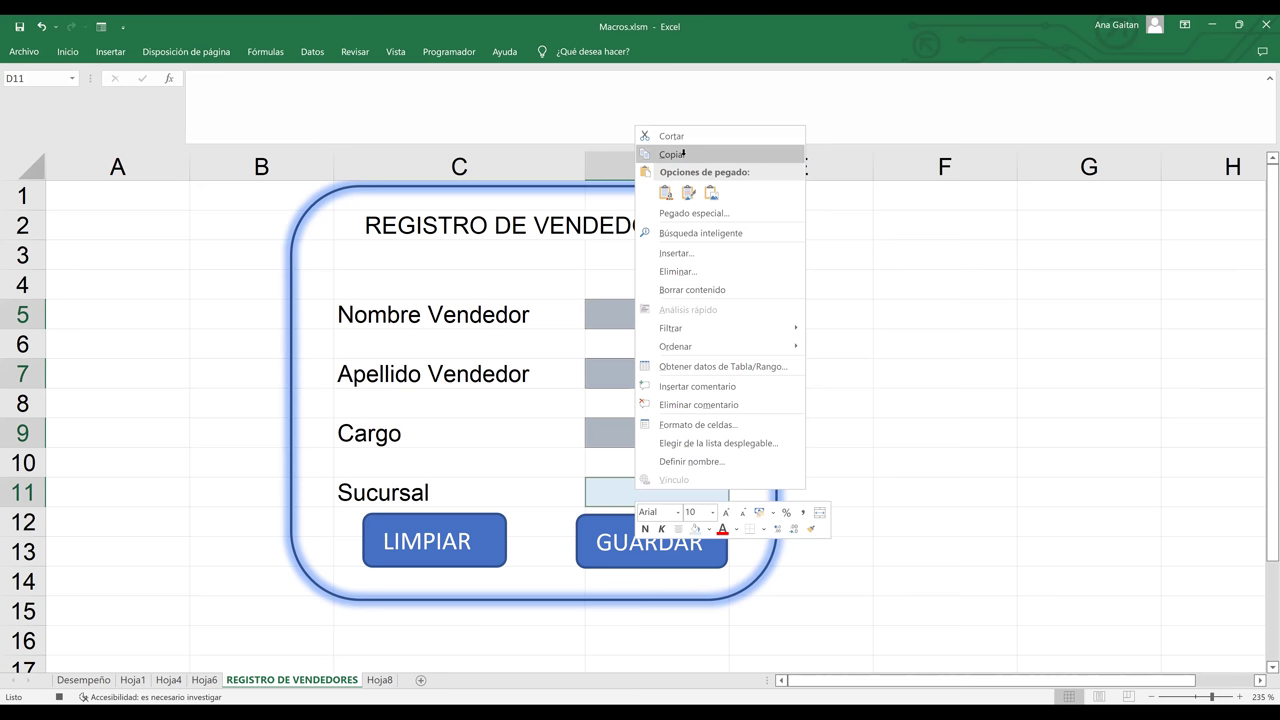
click(683, 153)
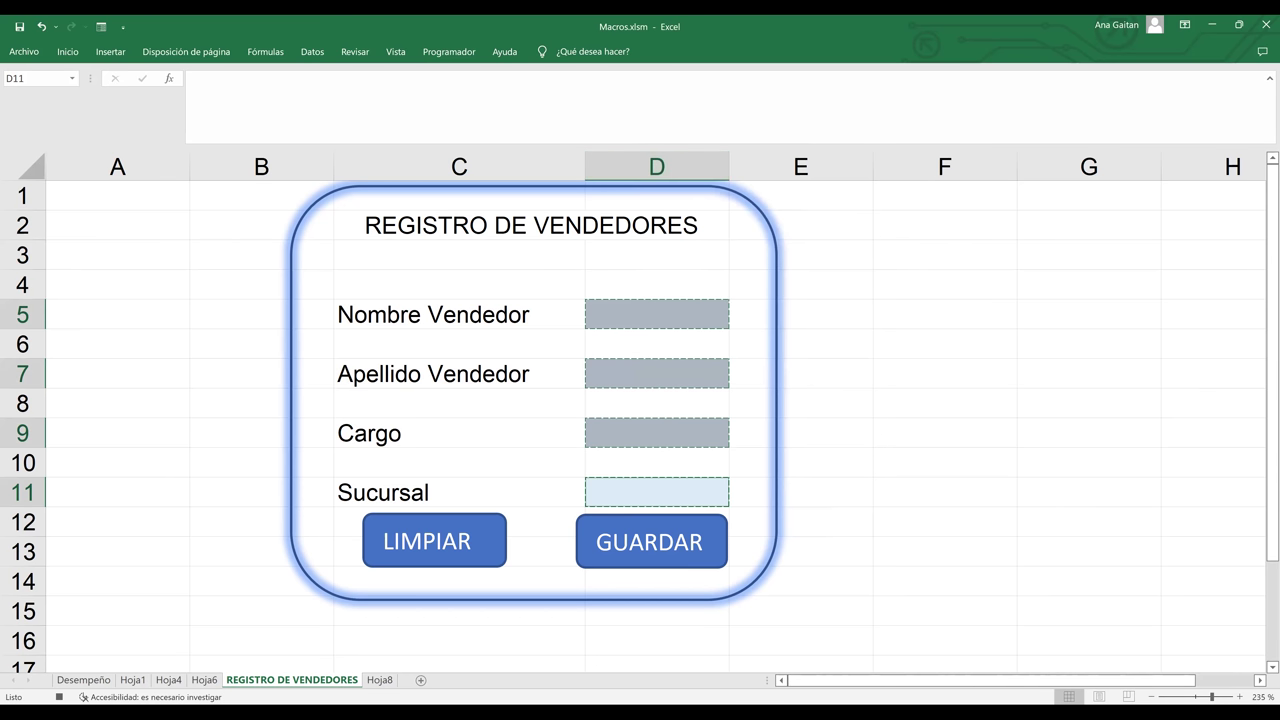
- On Hoja8, paste the copied entries at B4 as transposed values only
click(380, 681)
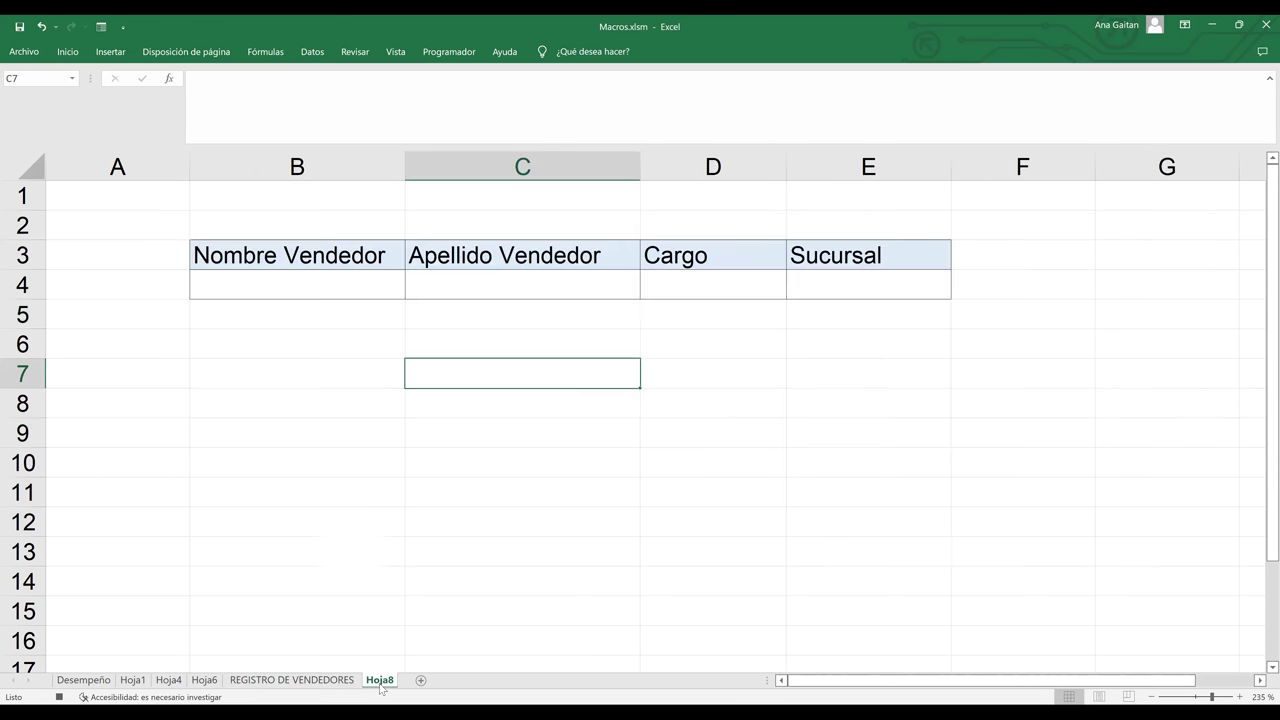
click(285, 284)
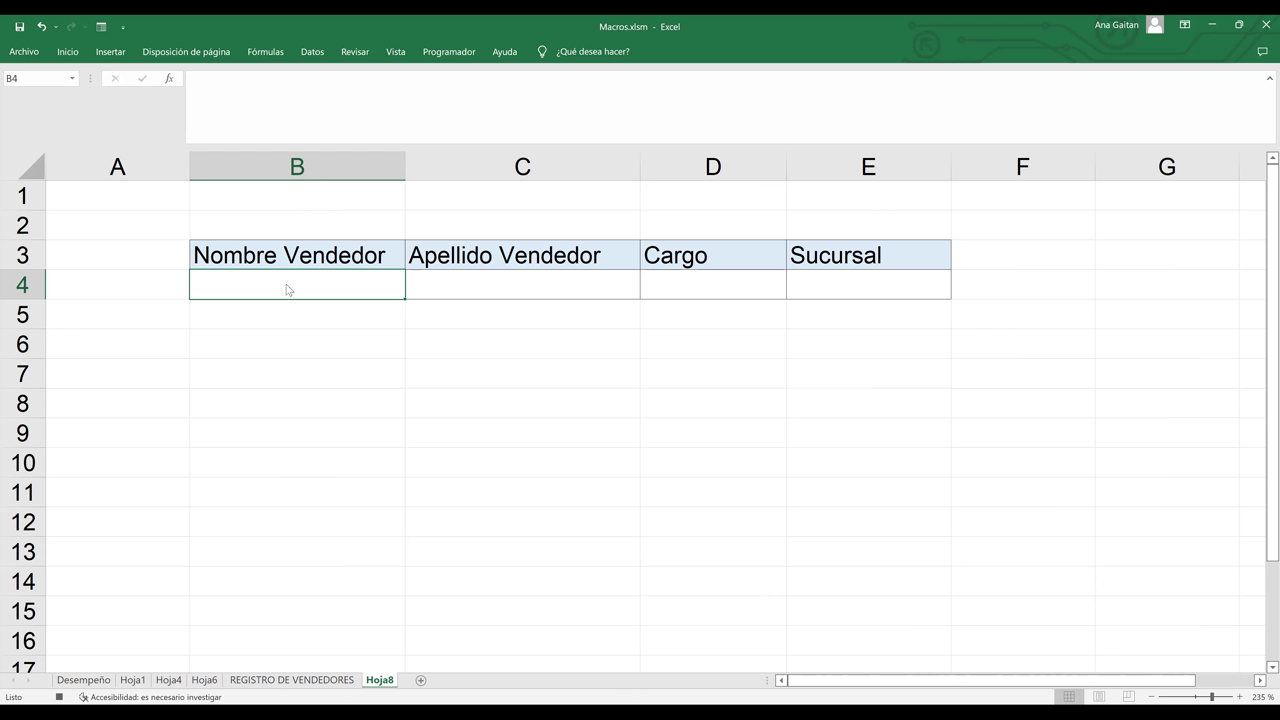
right_click(287, 289)
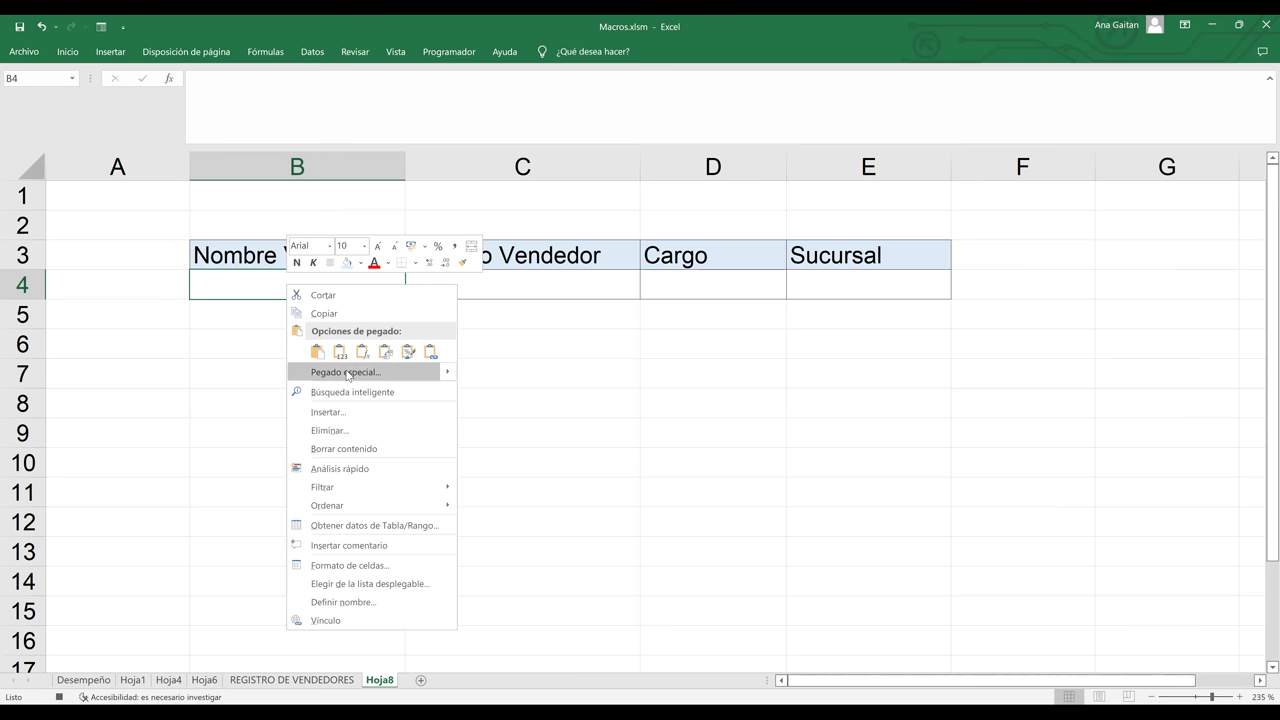
click(347, 372)
click(213, 338)
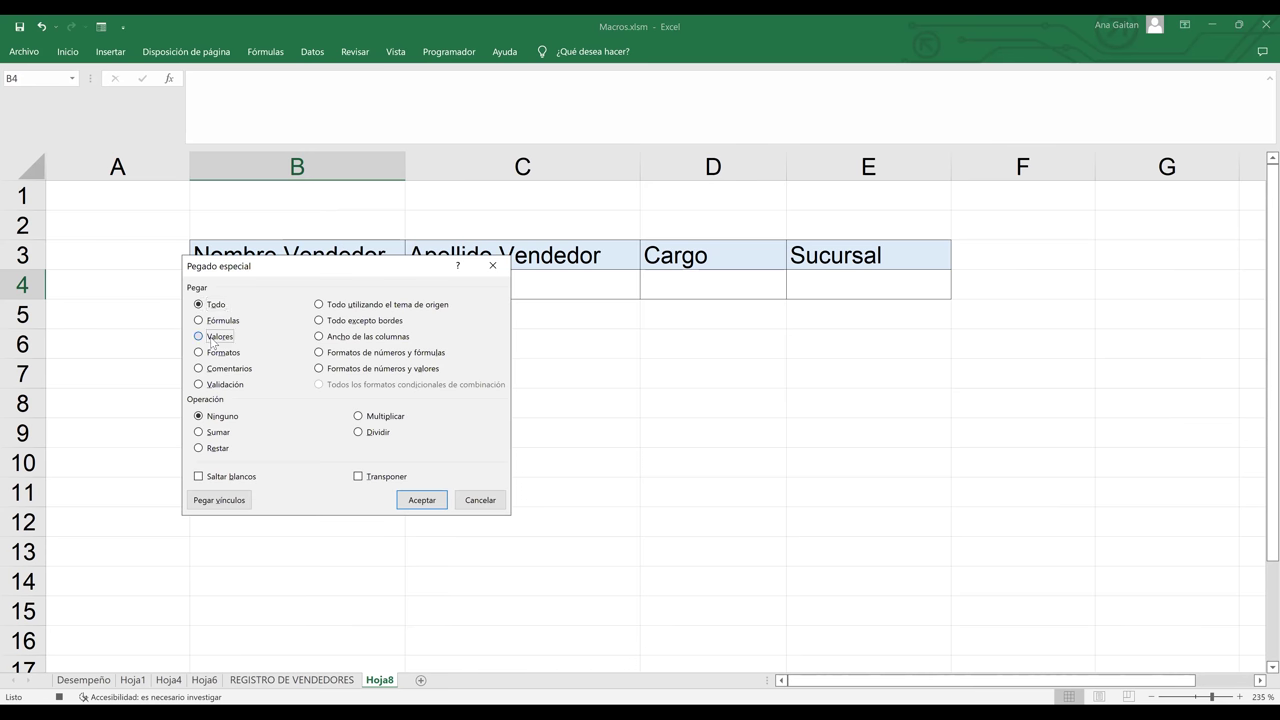
click(359, 477)
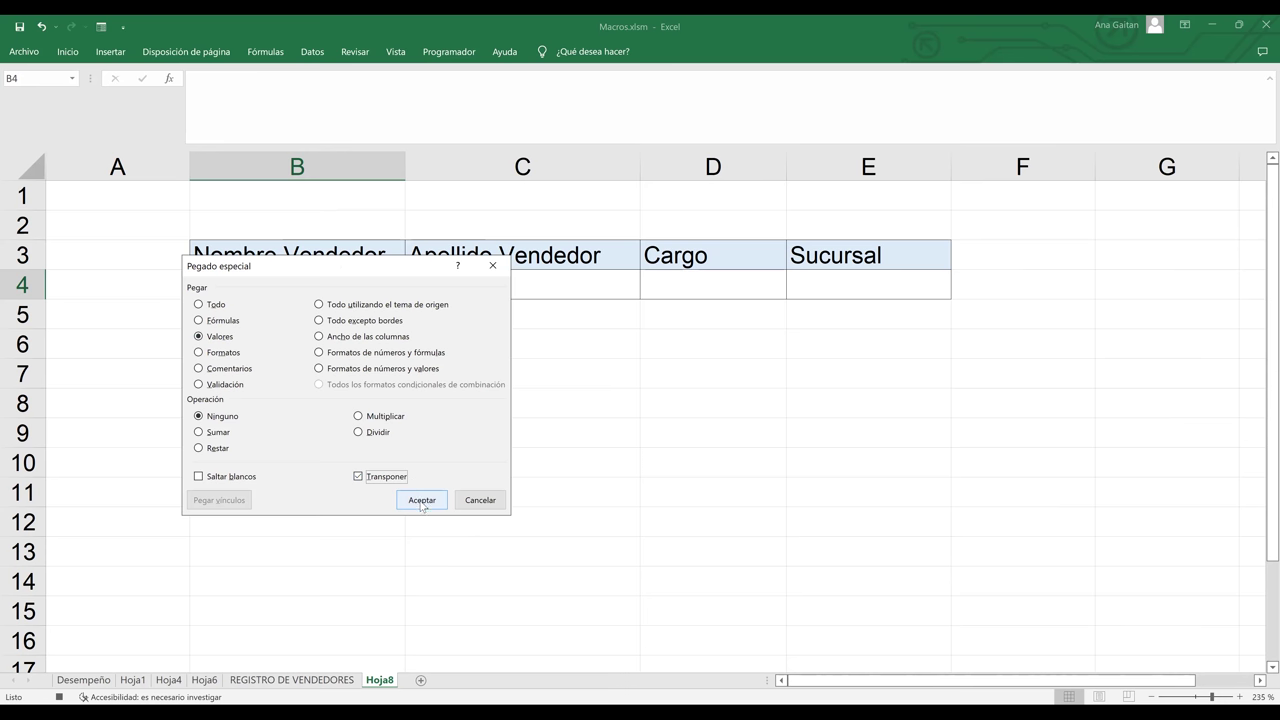
click(421, 501)
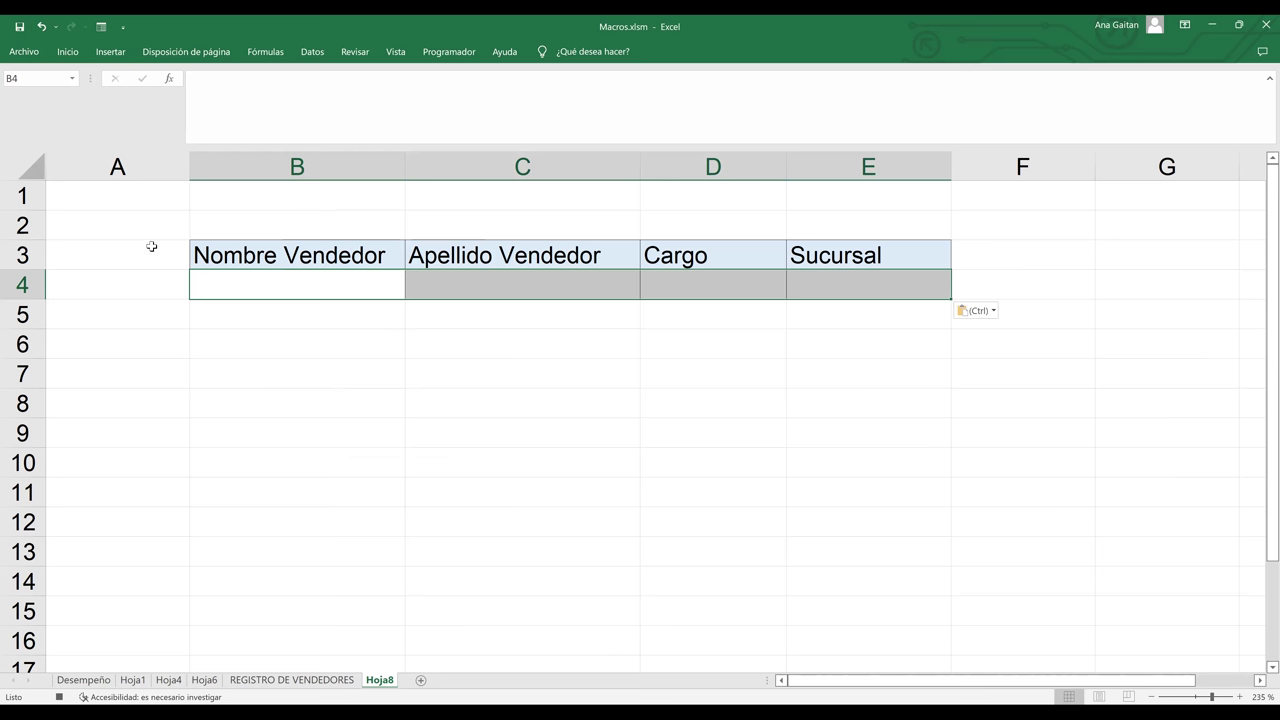
- Insert a new blank row 4 directly beneath the Hoja8 headers
click(23, 285)
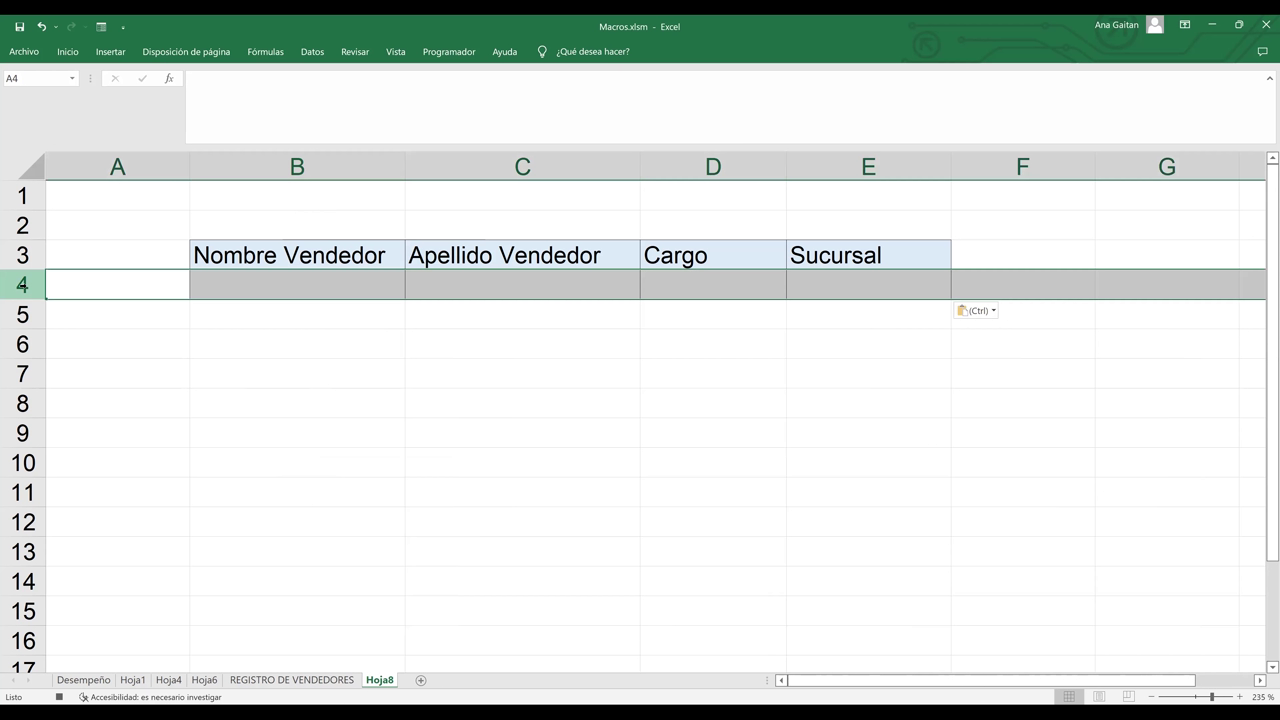
click(160, 326)
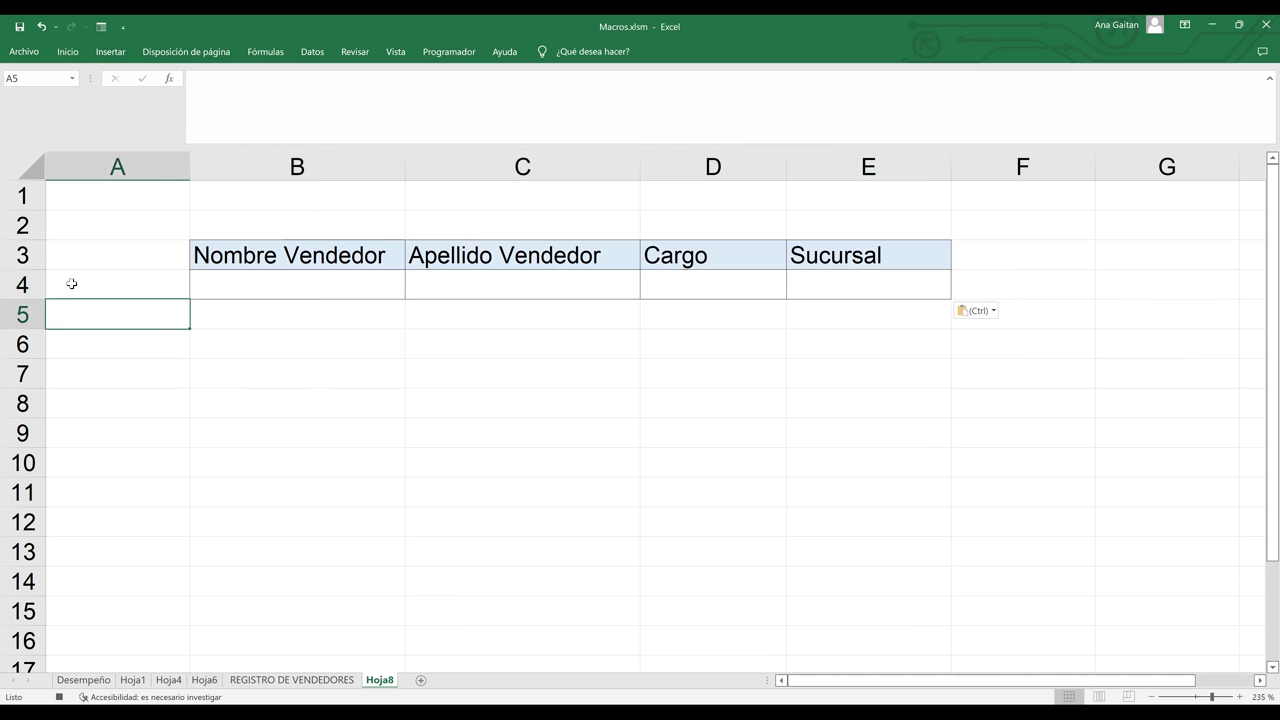
click(23, 285)
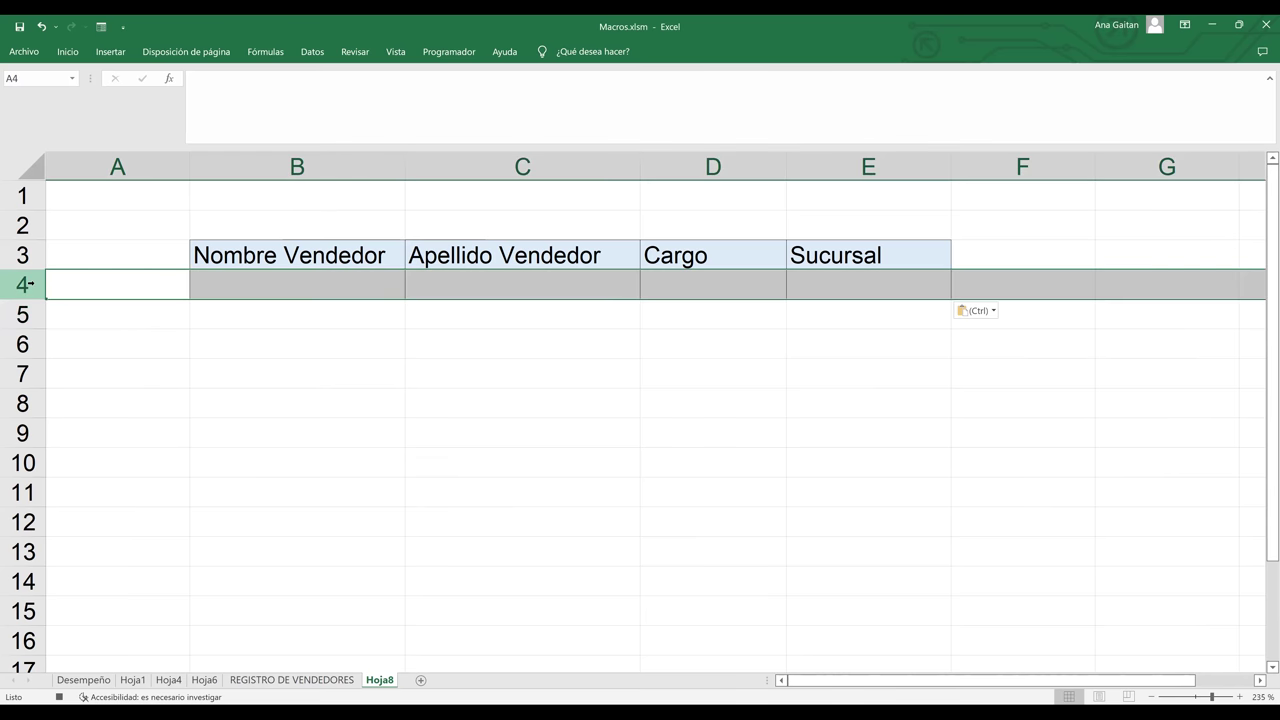
right_click(36, 287)
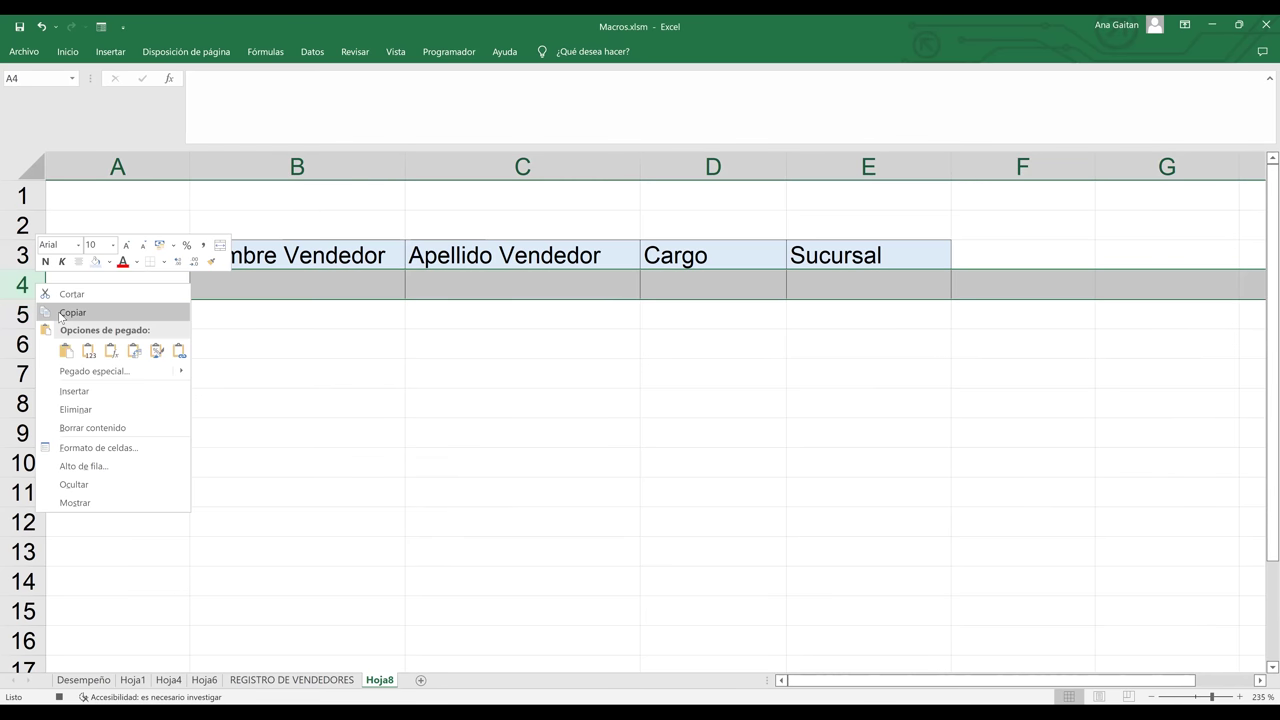
click(86, 396)
click(300, 334)
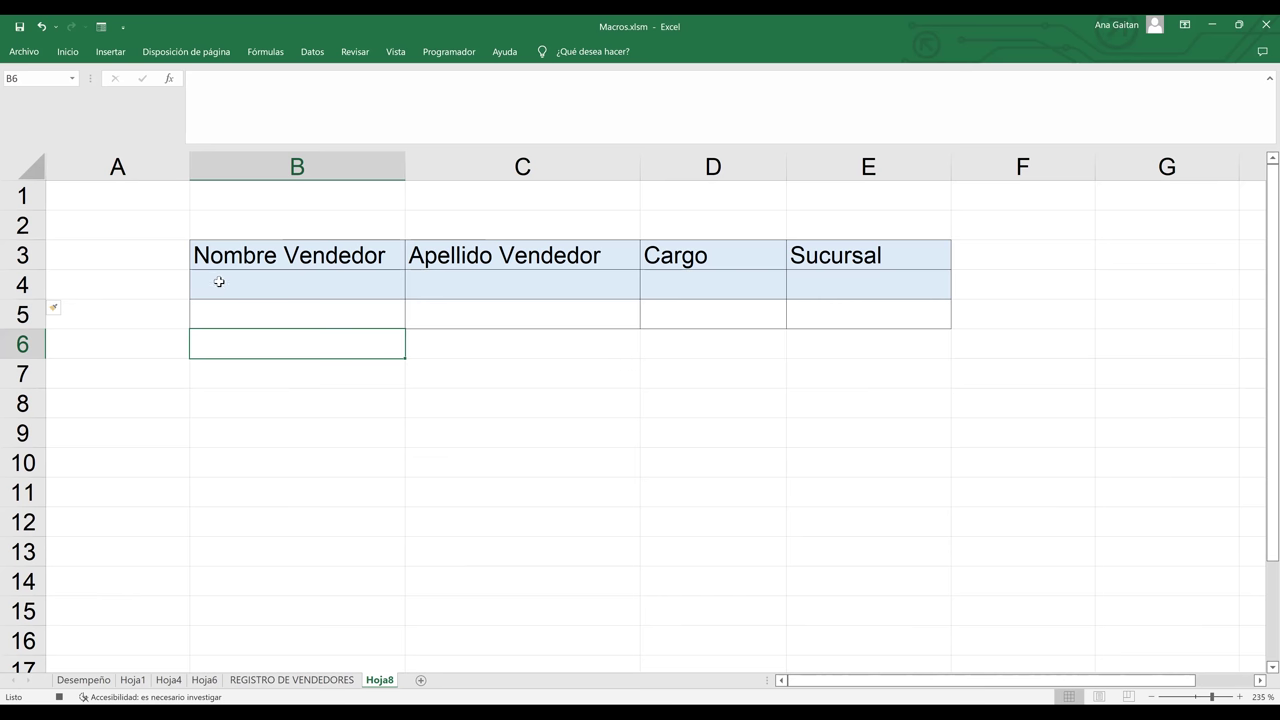
- Set the fill of B4:E4 to Sin relleno, removing the light blue color
click(218, 282)
key(shift+Right)
key(shift+Right)
key(shift+Right)
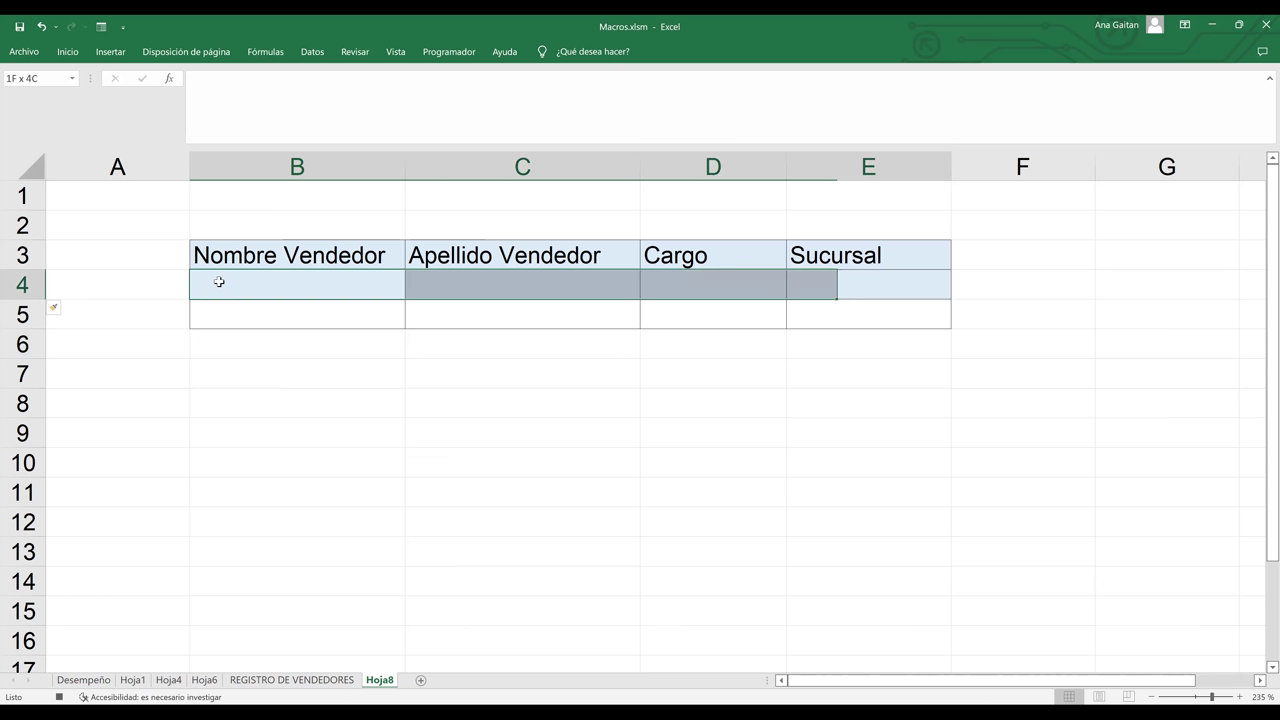
click(69, 52)
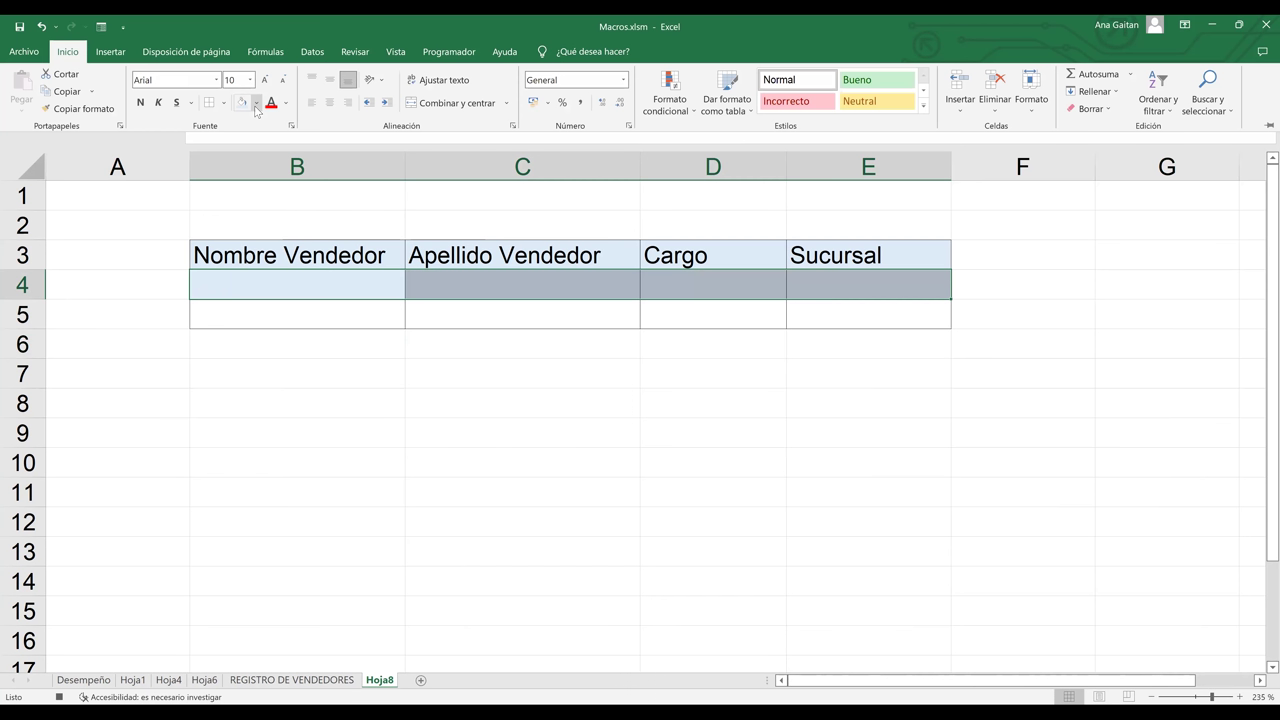
click(256, 104)
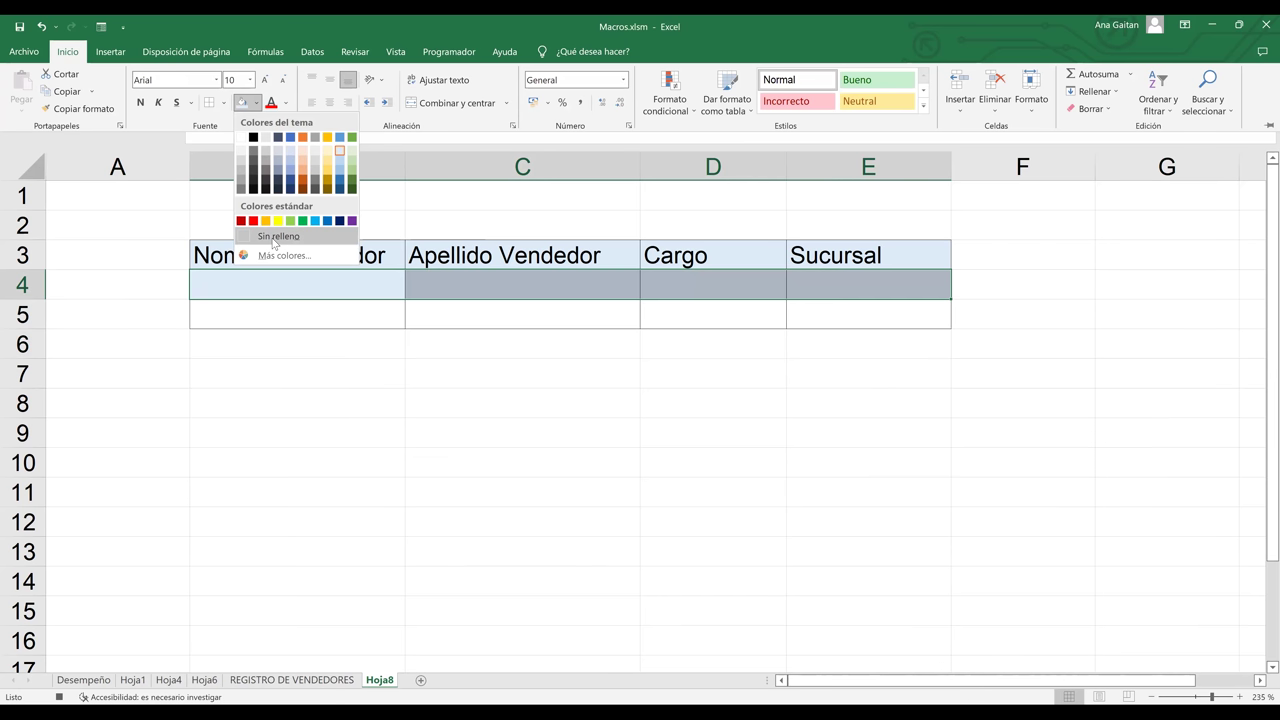
click(276, 238)
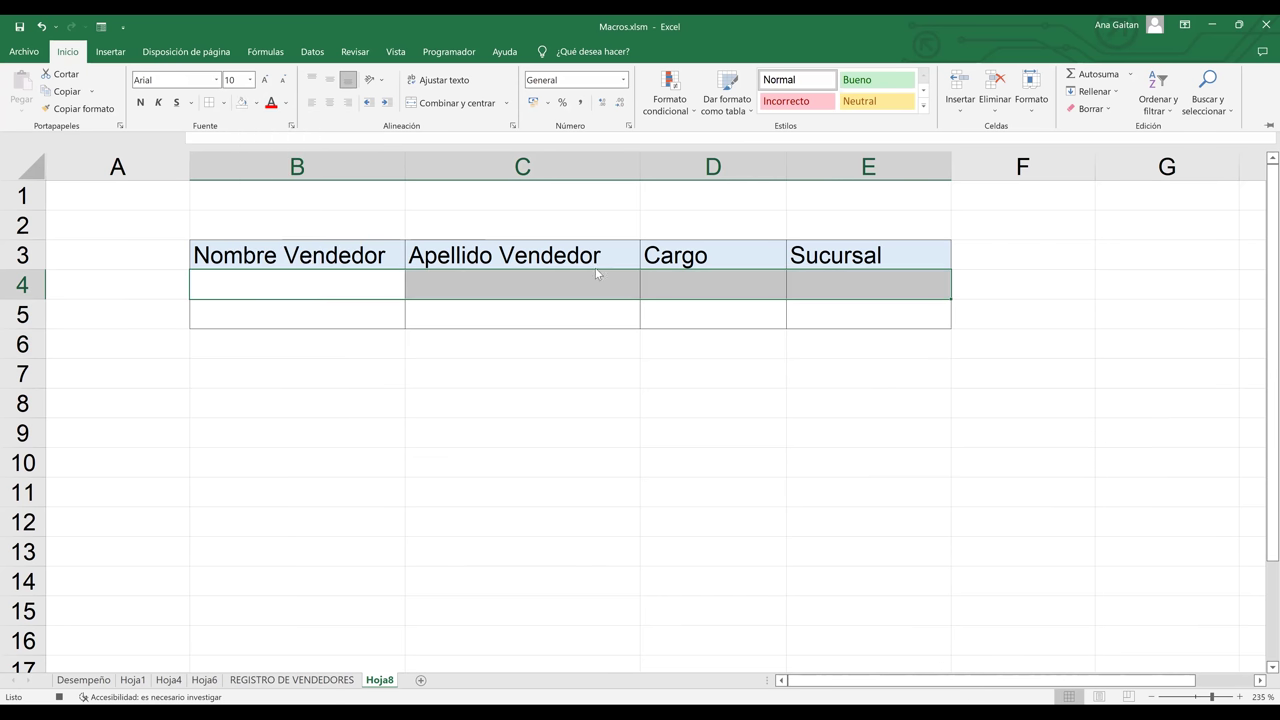
click(720, 422)
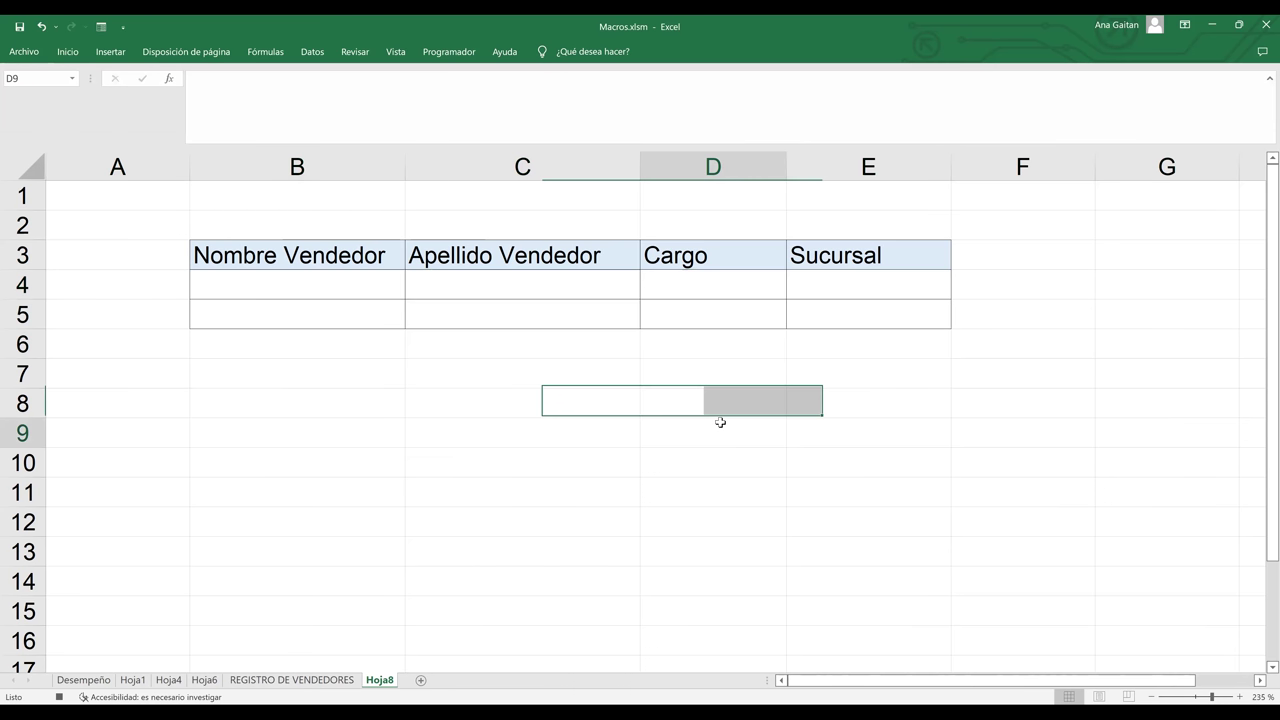
- Go back to the REGISTRO DE VENDEDORES form and stop recording via the status-bar square
click(292, 680)
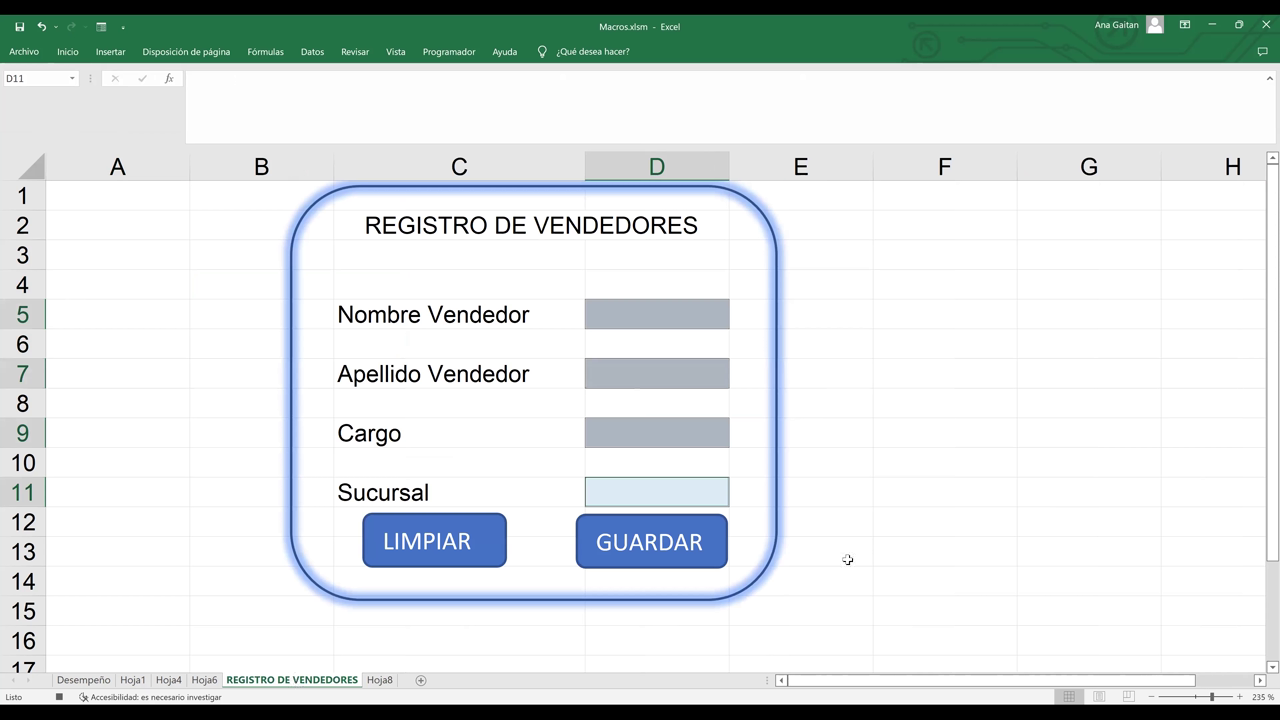
click(870, 650)
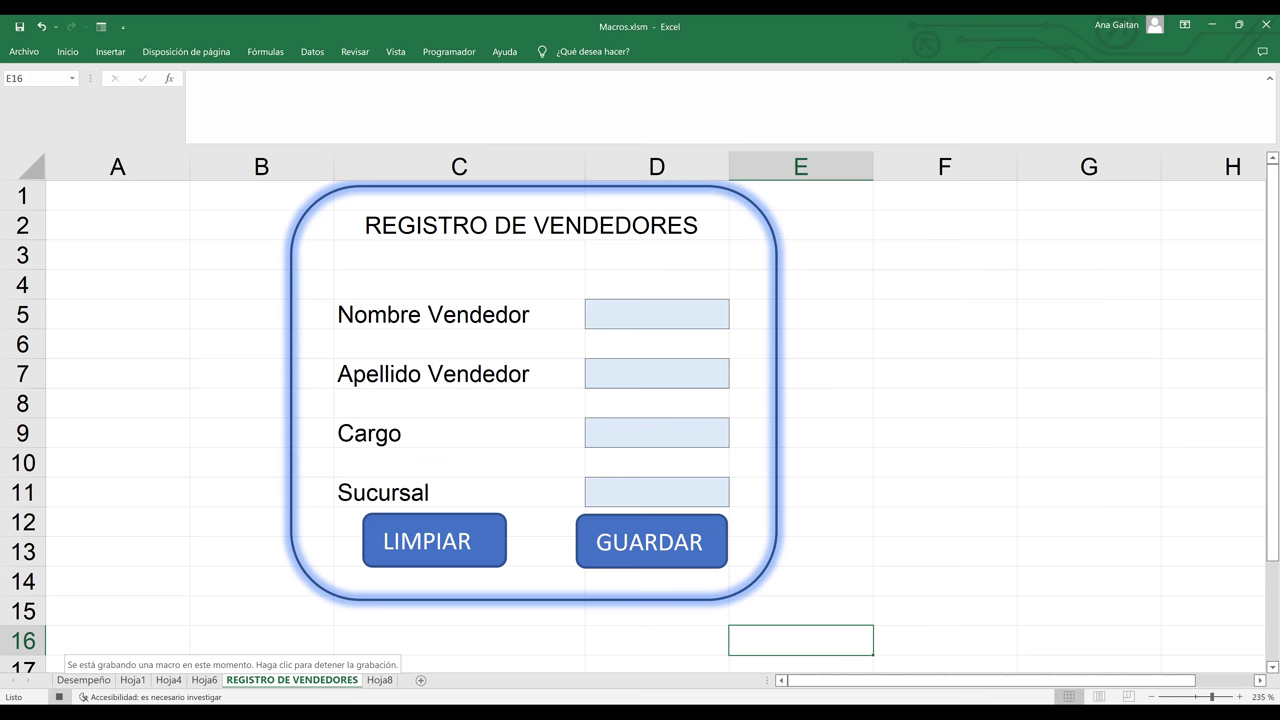
click(59, 697)
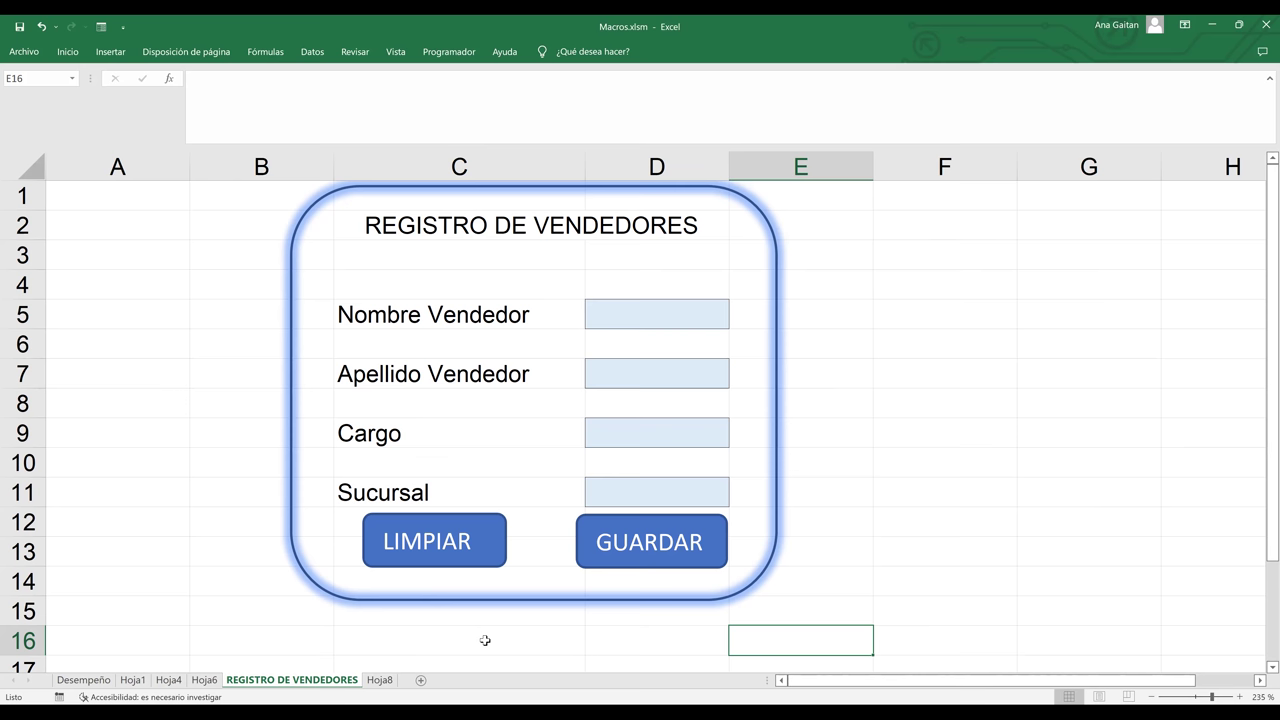
click(696, 549)
click(746, 530)
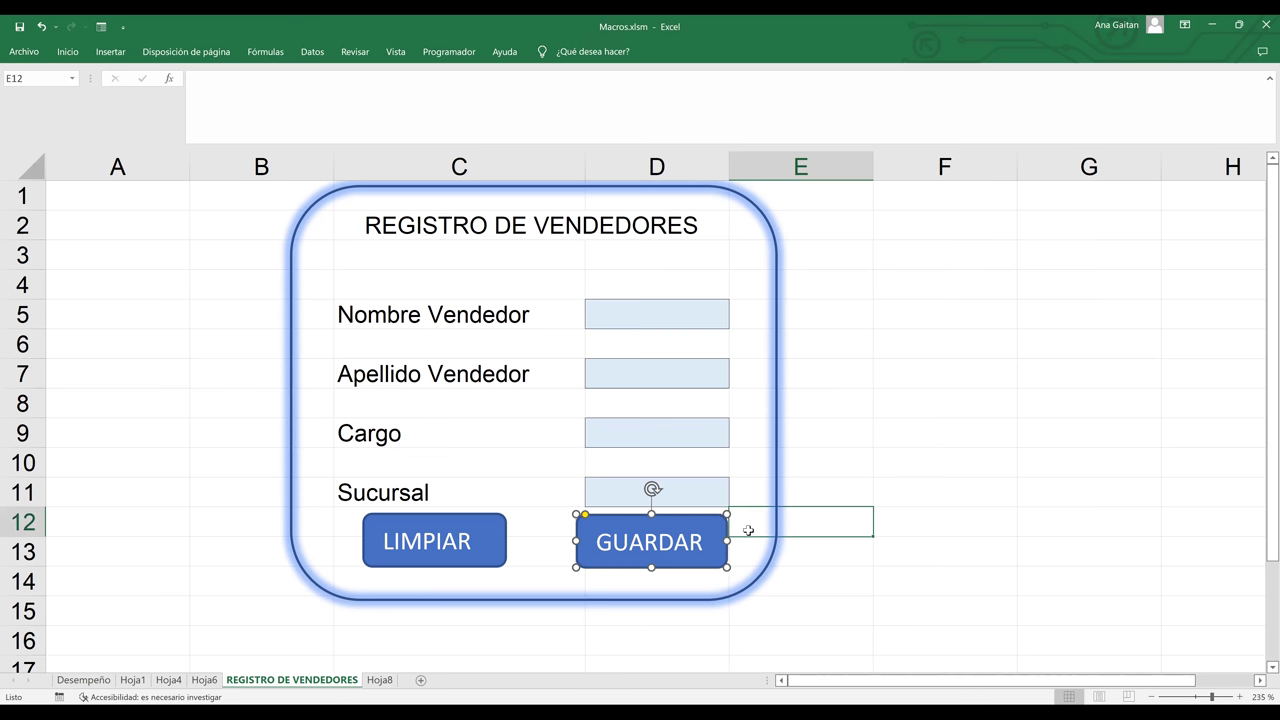
- Assign the REGISTRODEVENDEDORES macro to the GUARDAR shape through Asignar macro
click(722, 541)
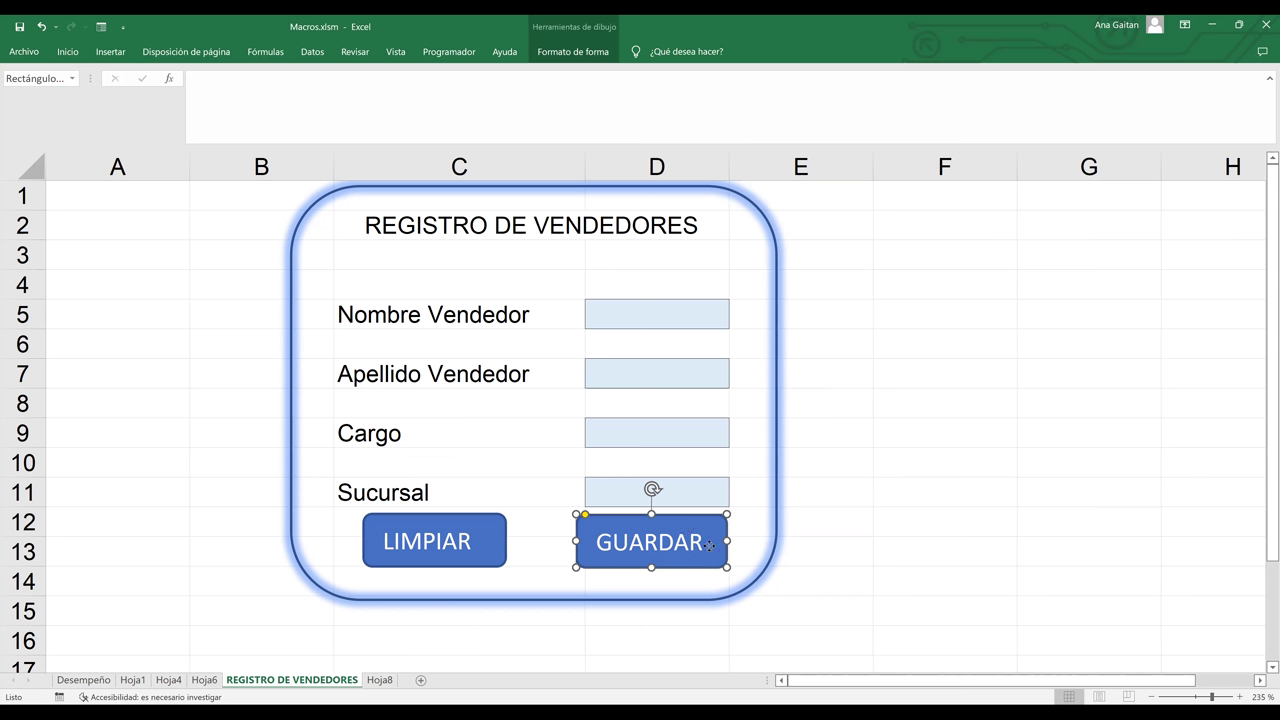
right_click(712, 550)
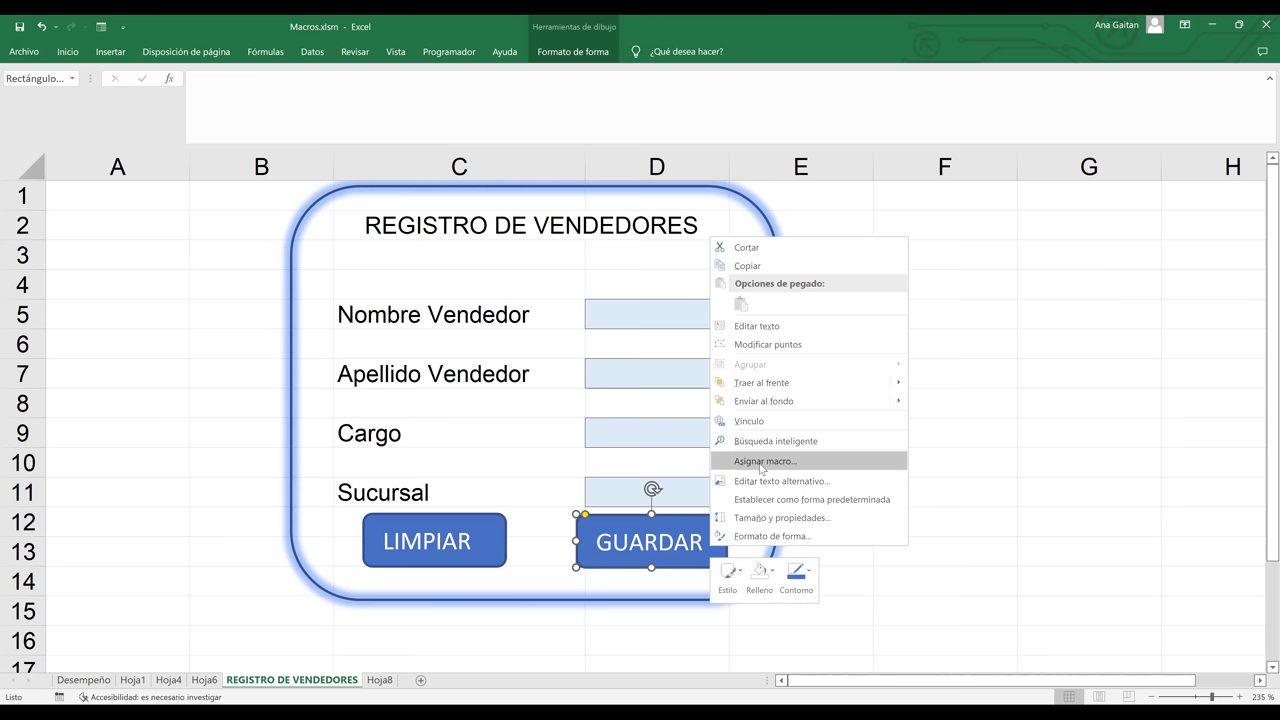
click(761, 462)
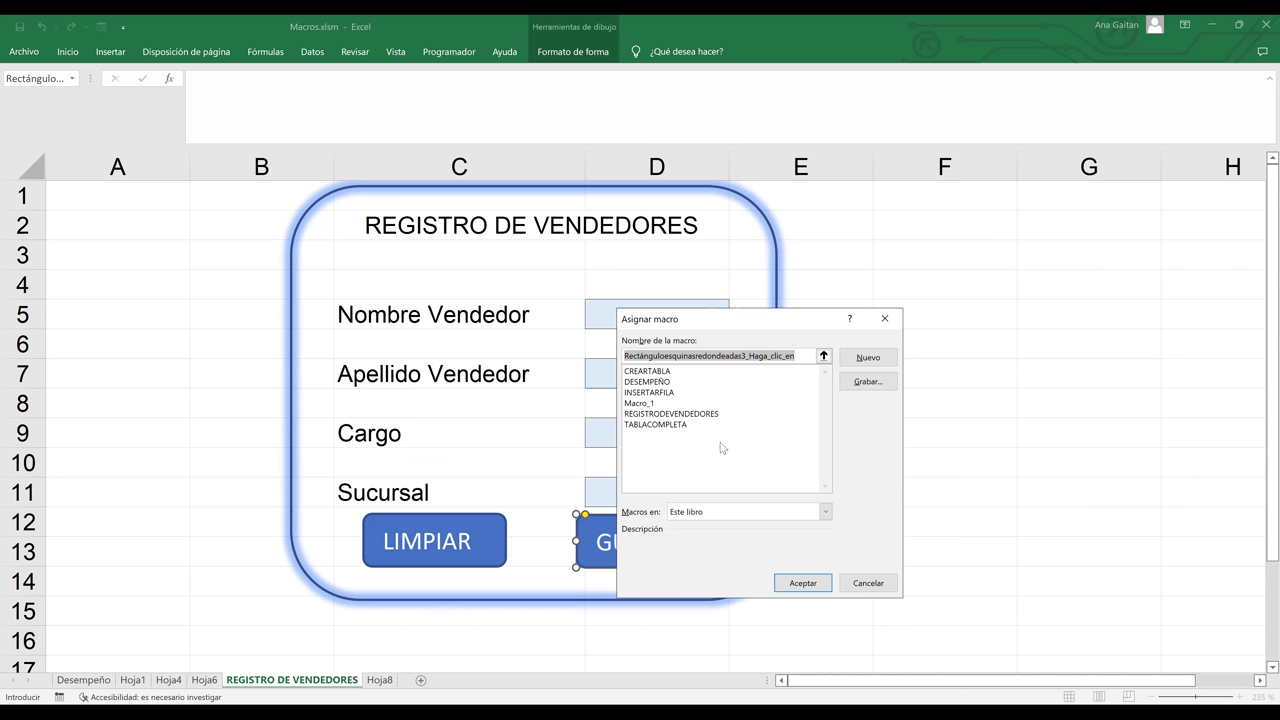
click(705, 416)
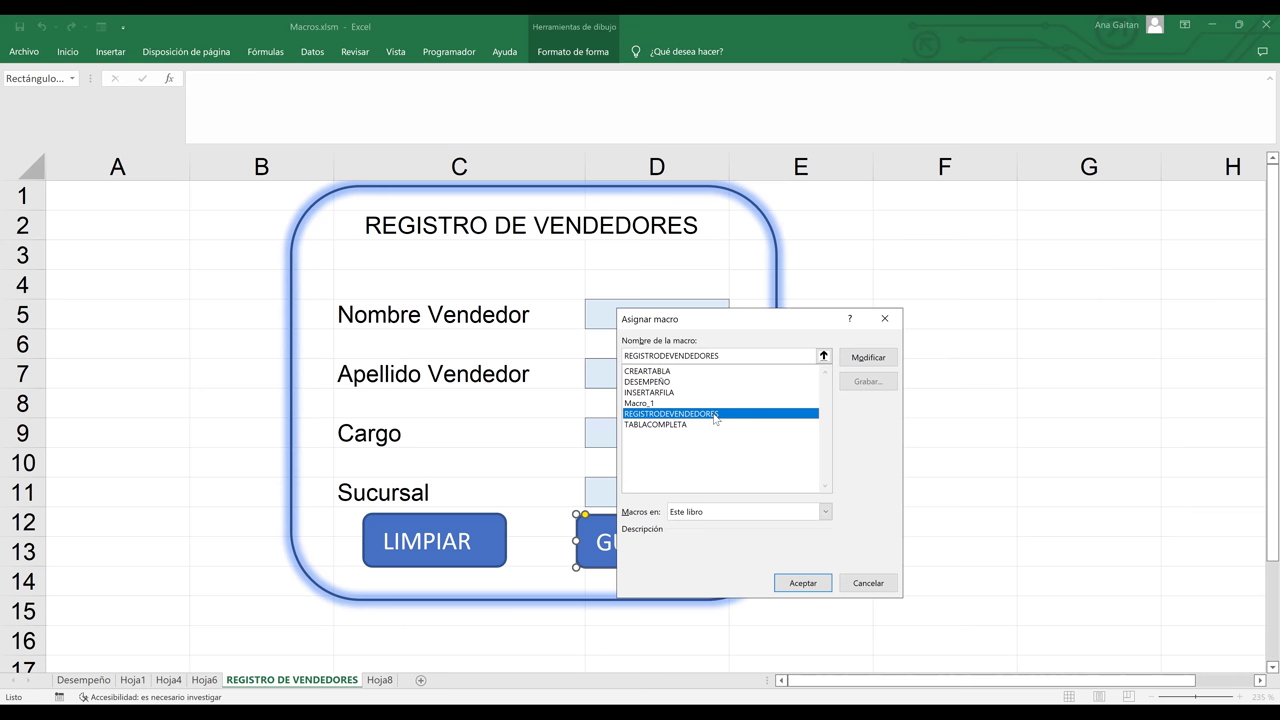
click(808, 584)
click(884, 512)
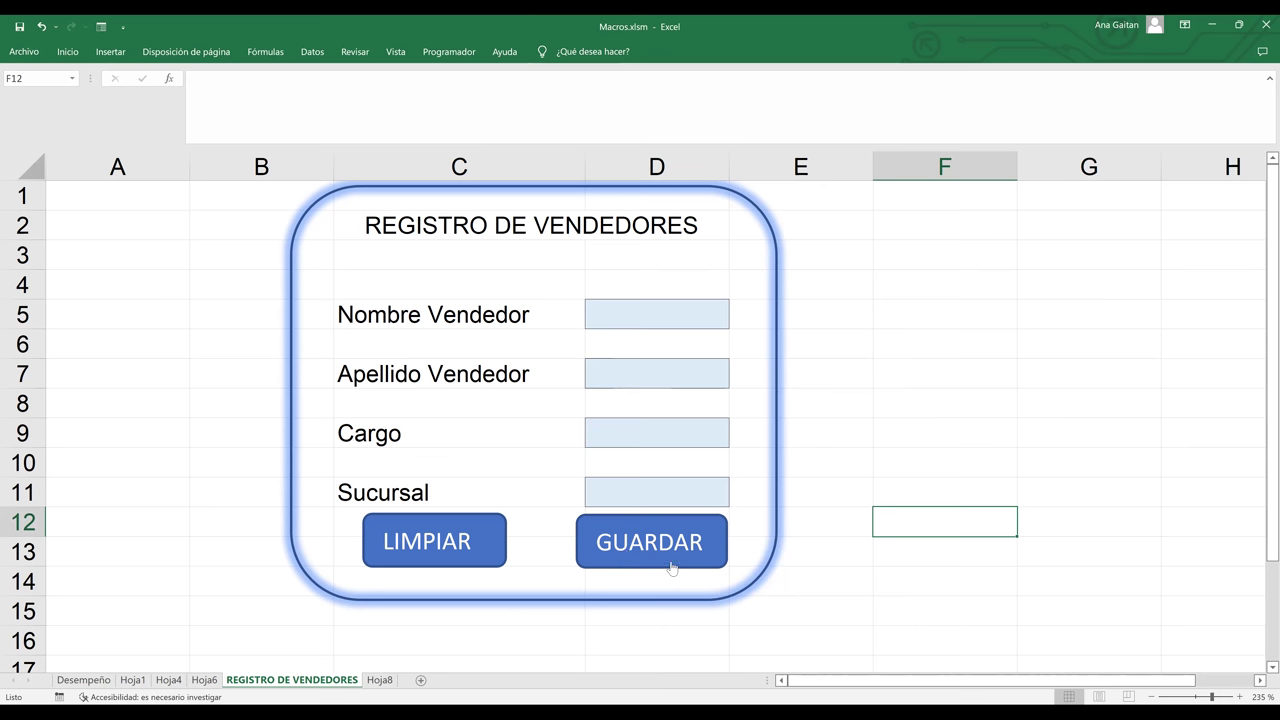
- Look at the workbook's macro list on the Programador tab, then dismiss it
click(983, 323)
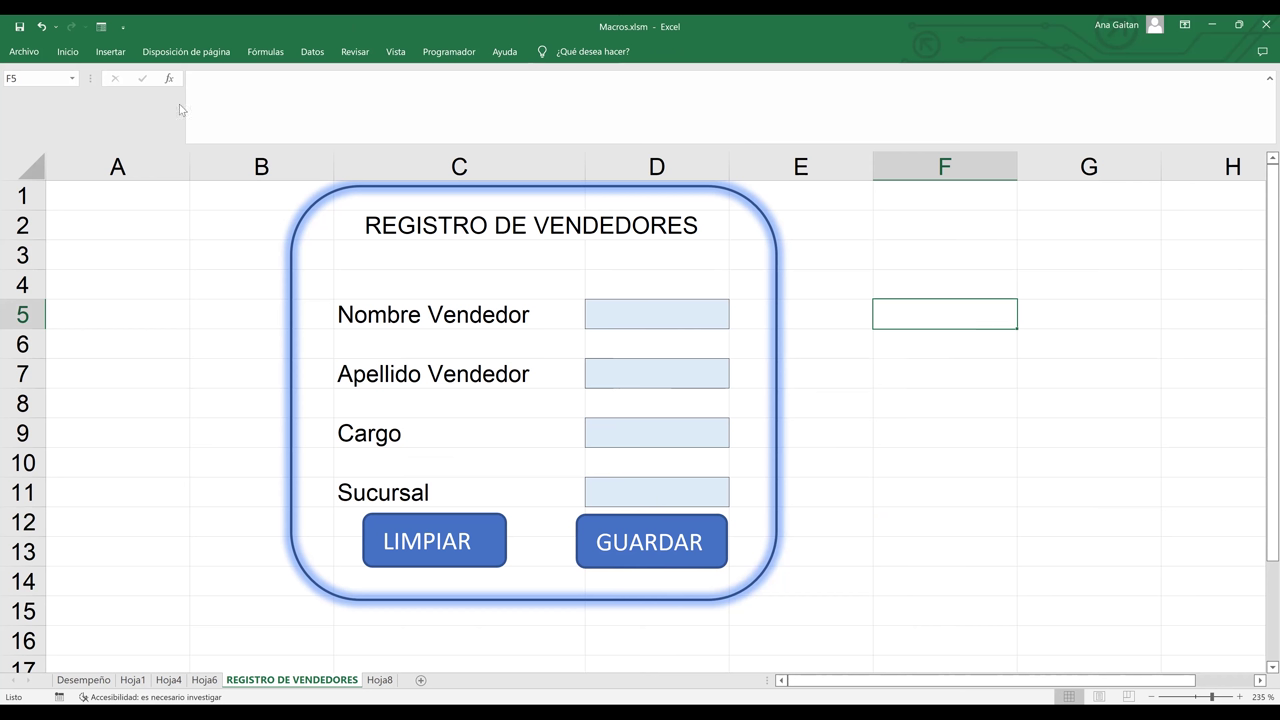
click(465, 57)
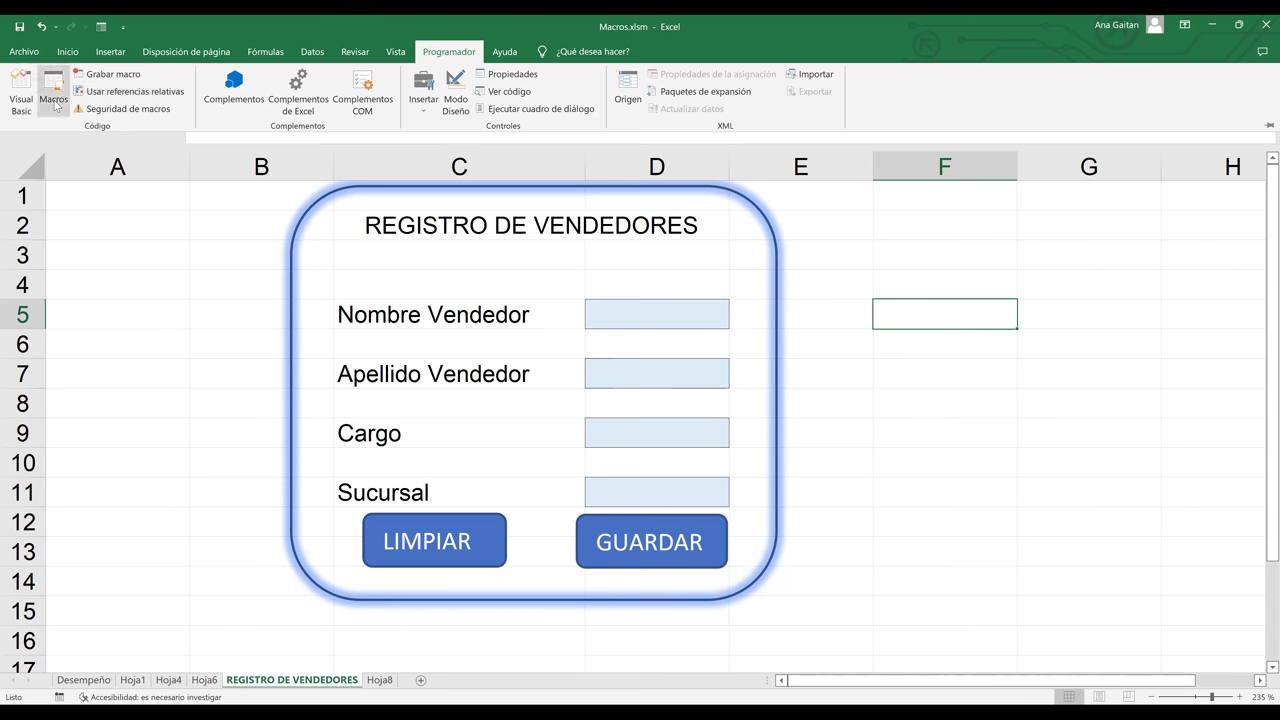
click(55, 105)
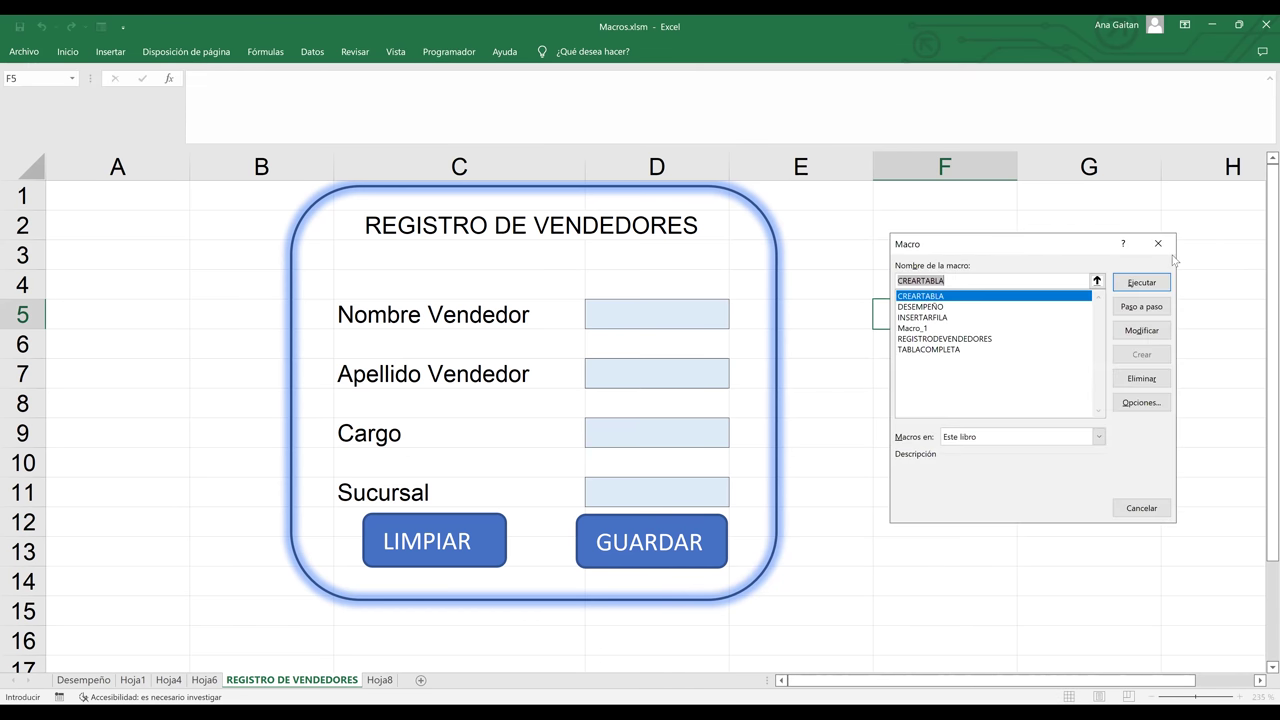
key(Escape)
- Enter the seller's first name in D5 and surname in D7
click(706, 325)
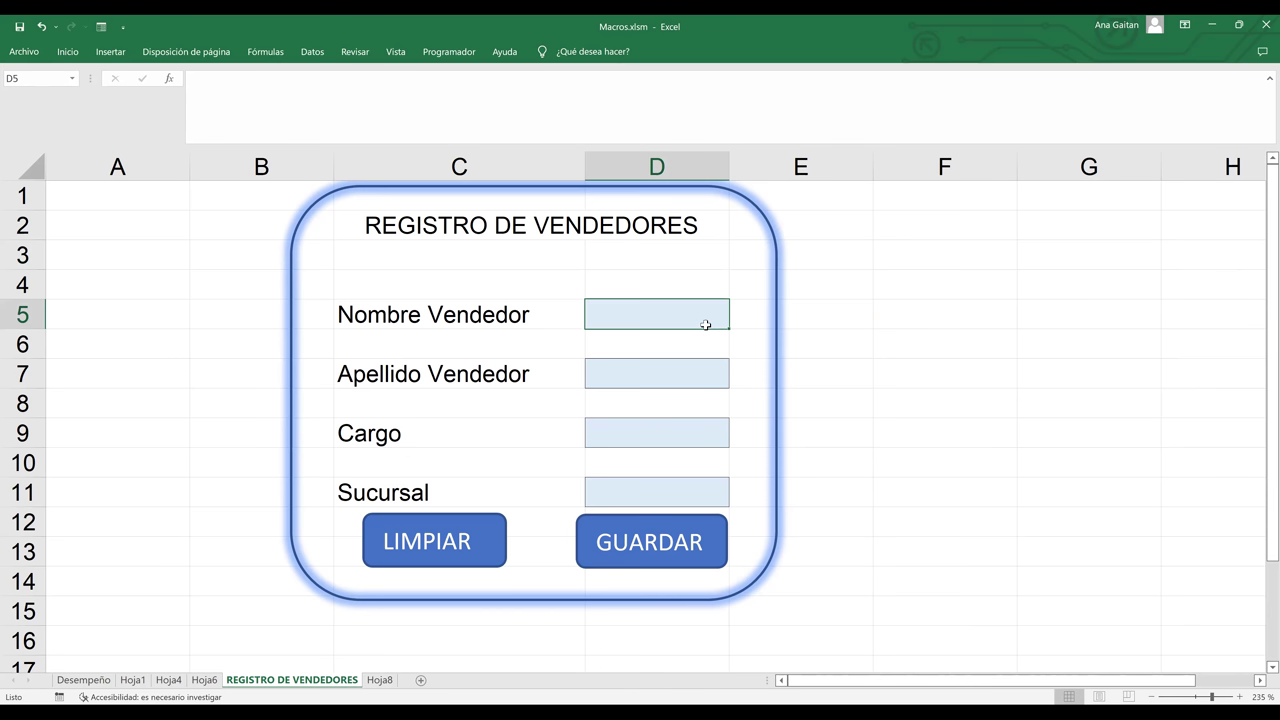
double_click(706, 325)
text(r)
key(BackSpace)
text(r)
key(BackSpace)
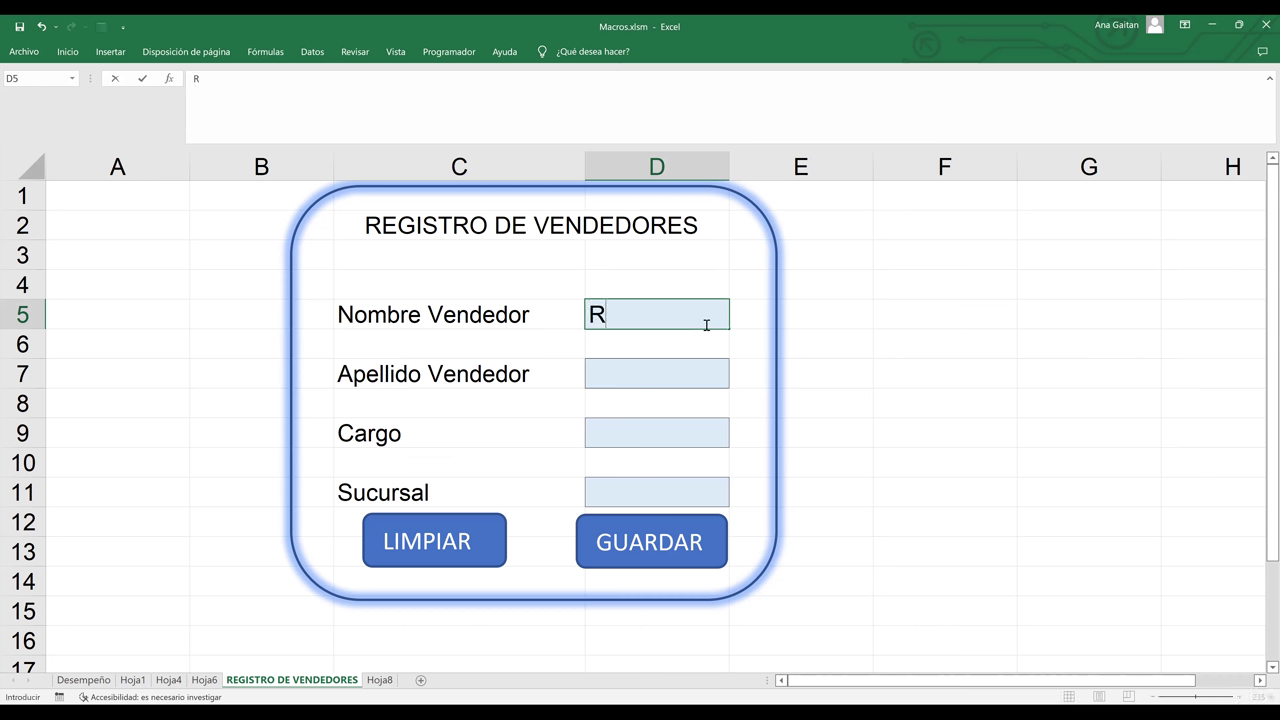
click(679, 376)
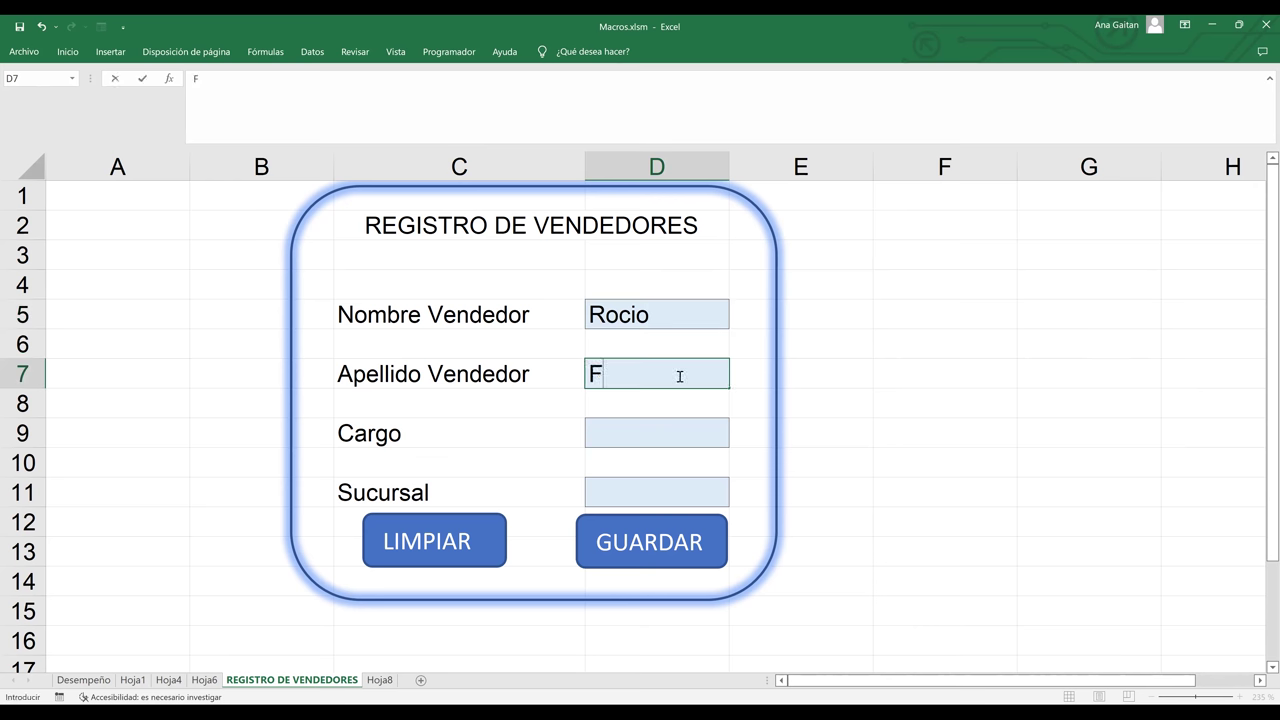
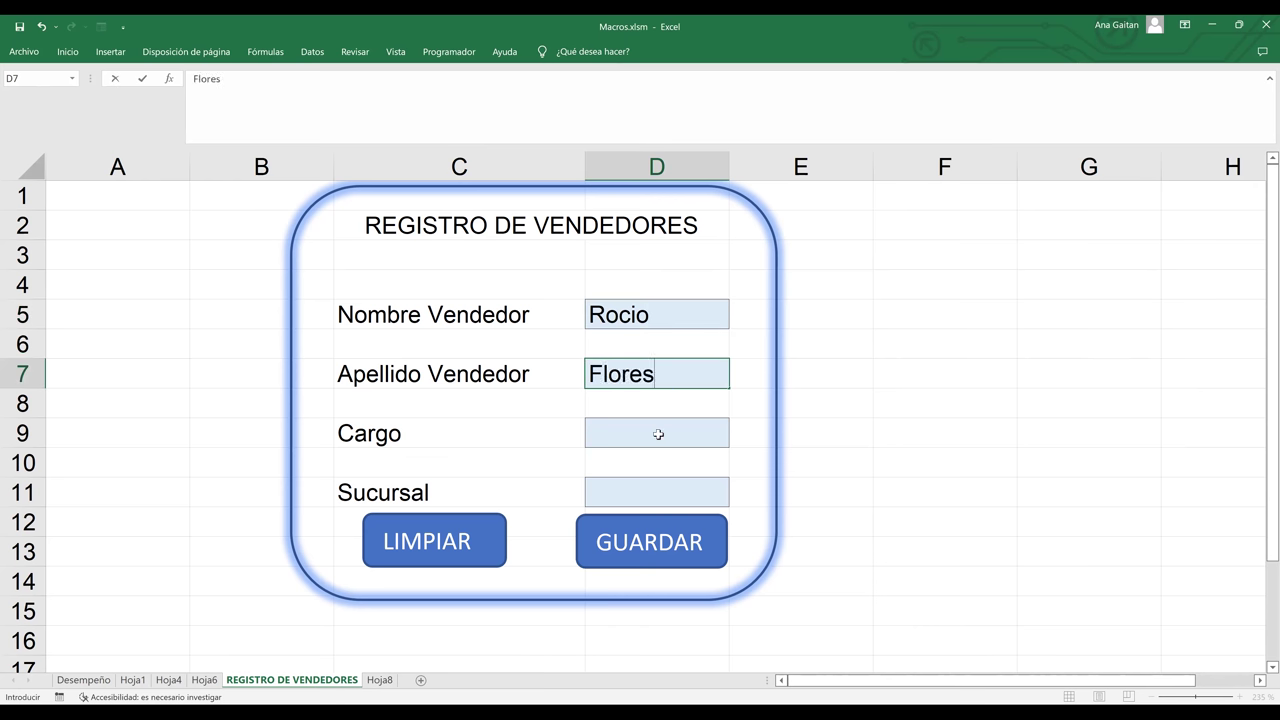
- Enter Cajera as the Cargo in D9 and Centro as the Sucursal in D11
click(655, 437)
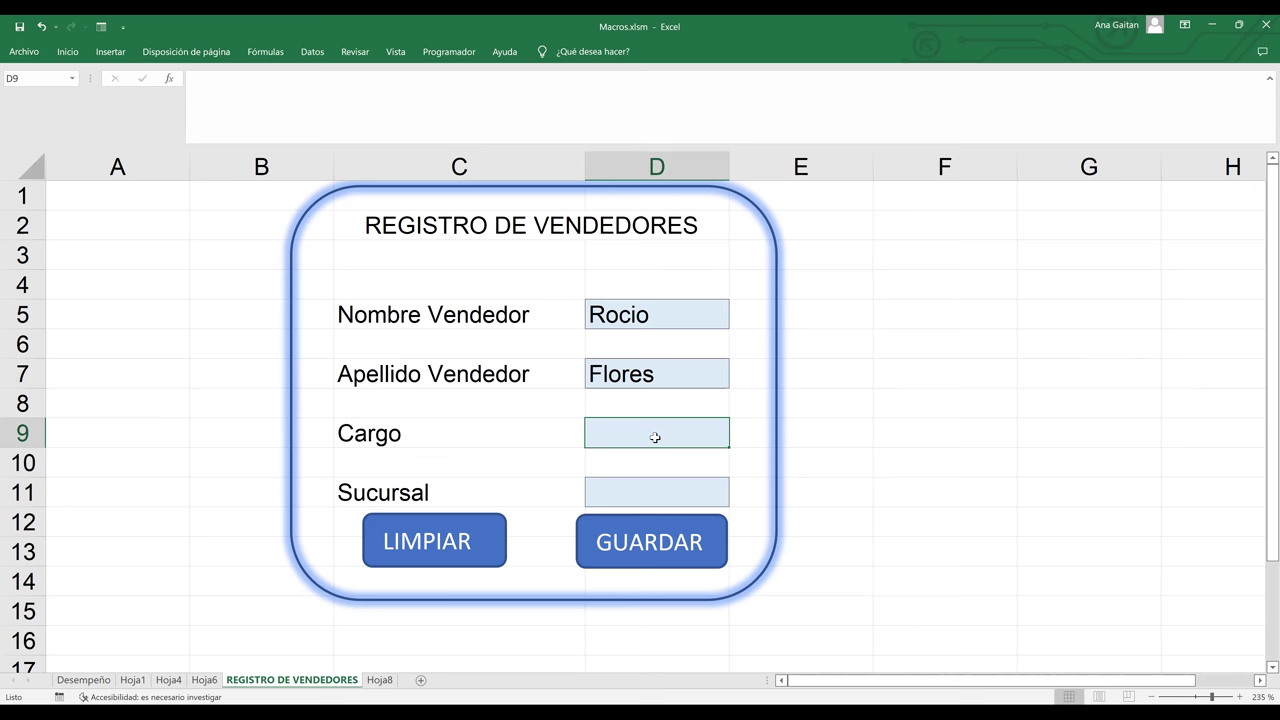
text(Cajera)
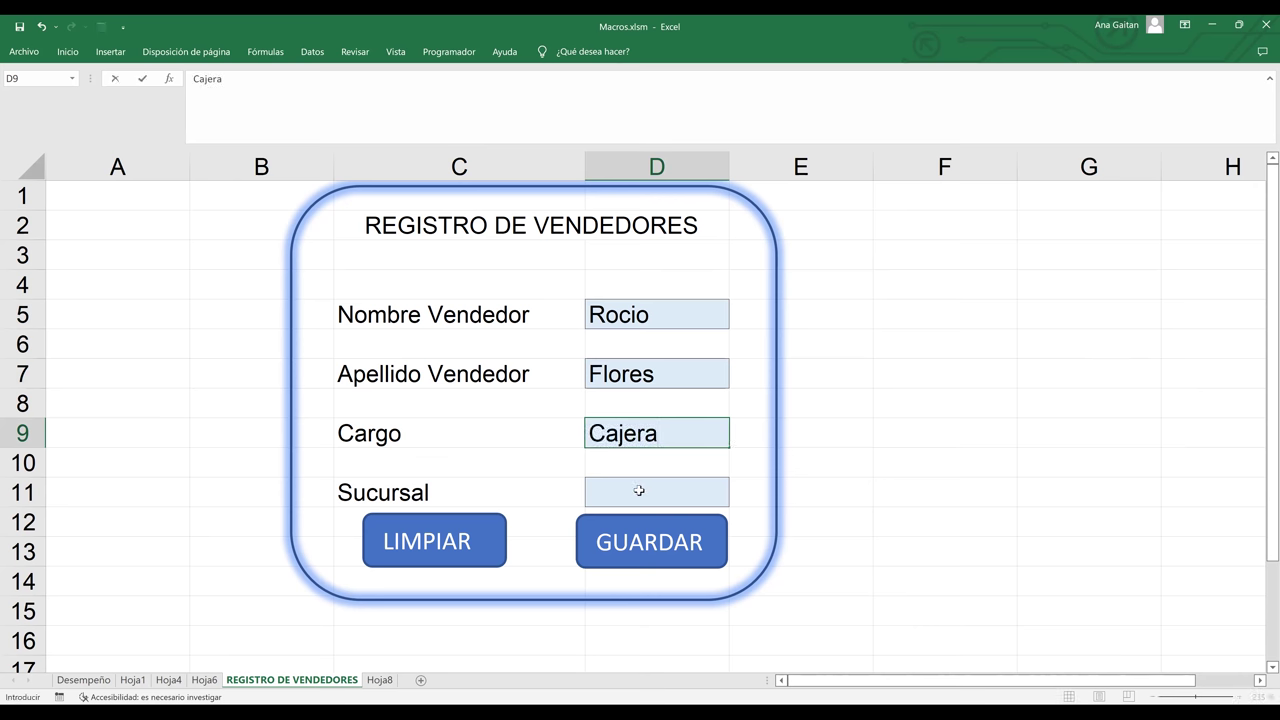
click(640, 491)
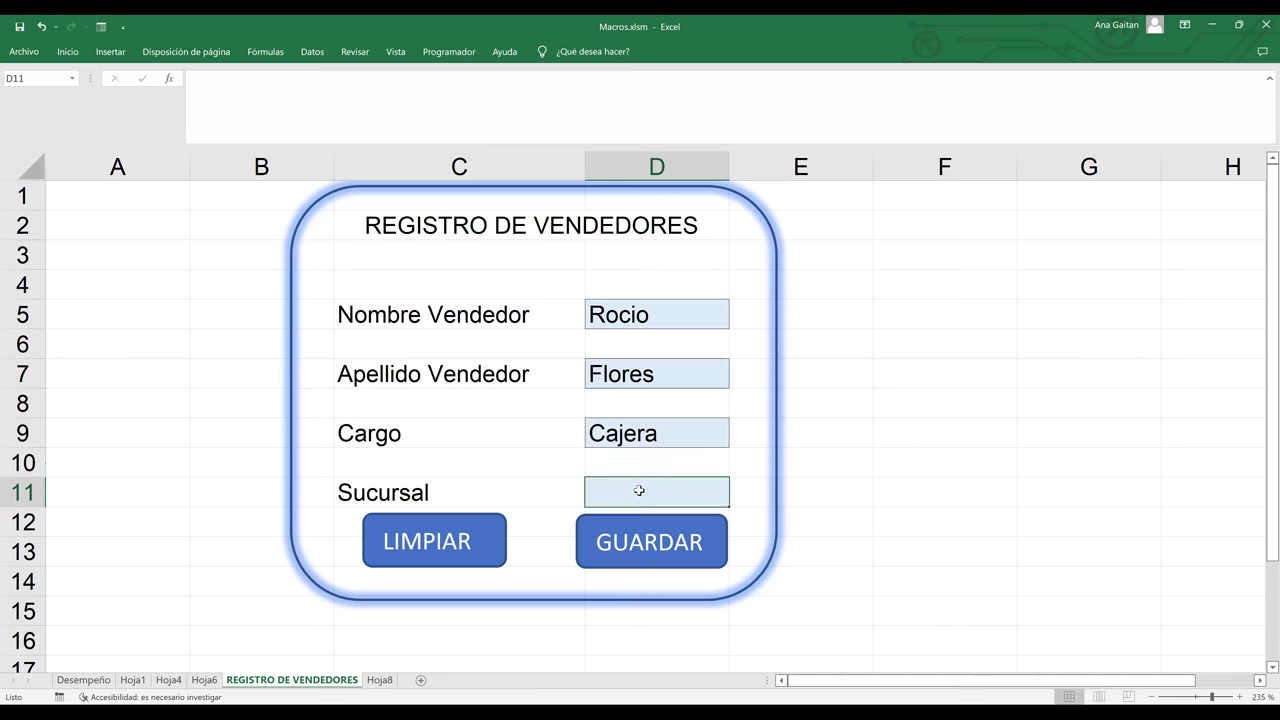
text(Centro)
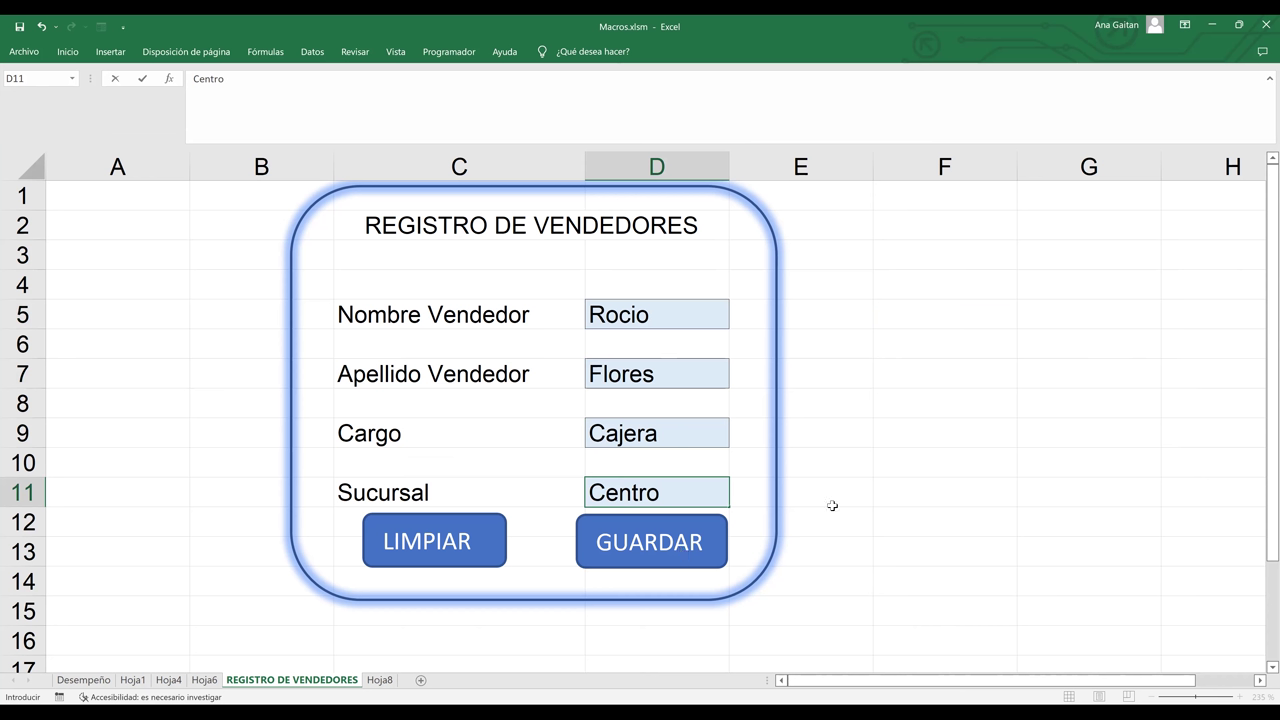
- Save the record with GUARDAR and inspect the new row on Hoja8
click(652, 557)
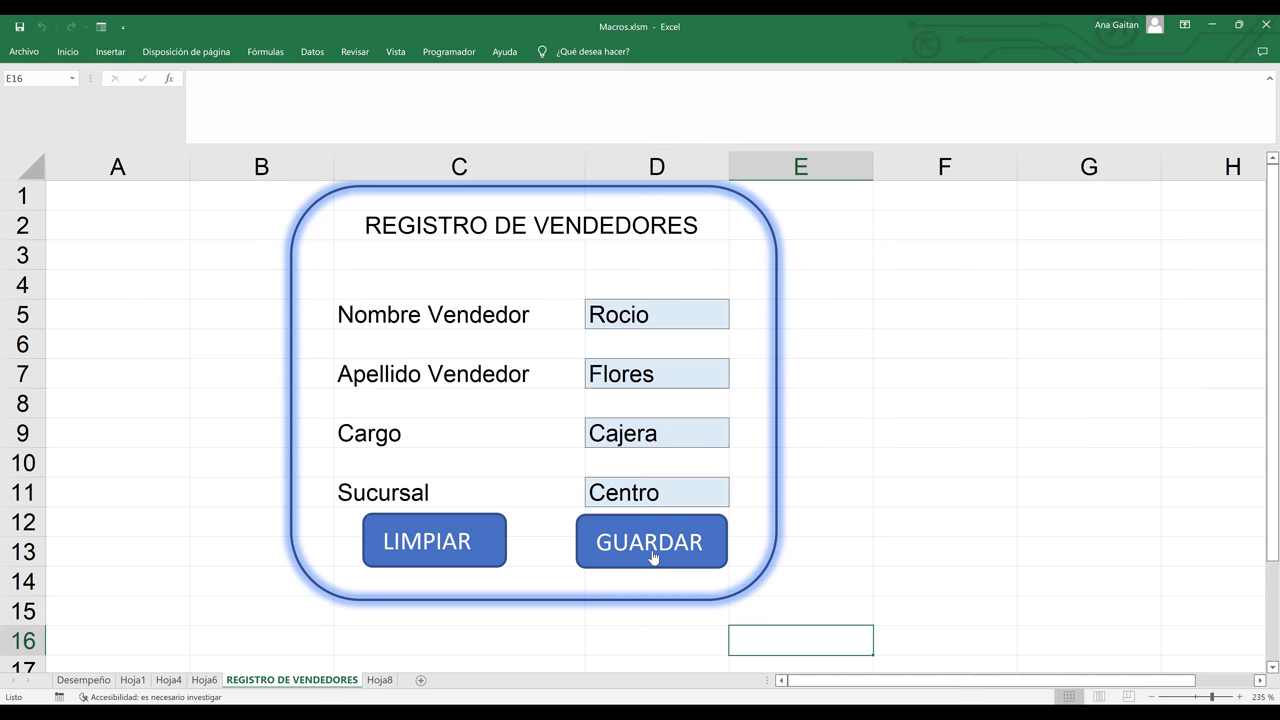
click(852, 557)
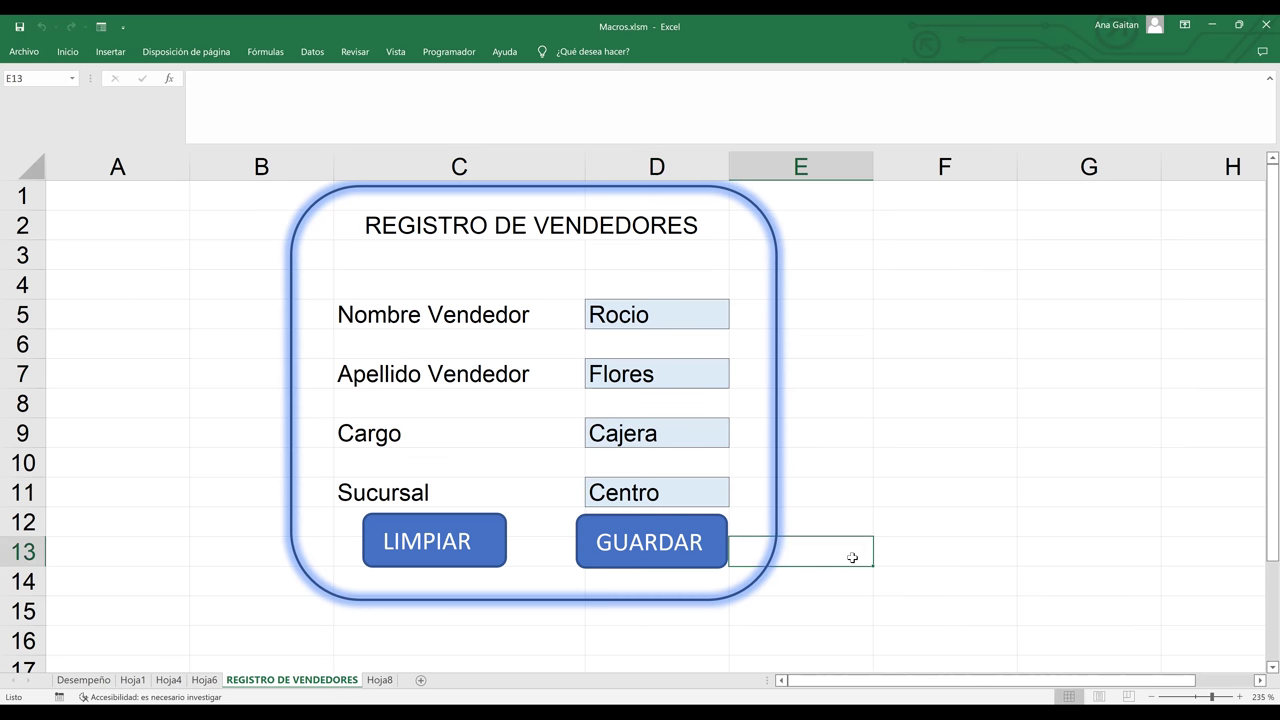
click(380, 680)
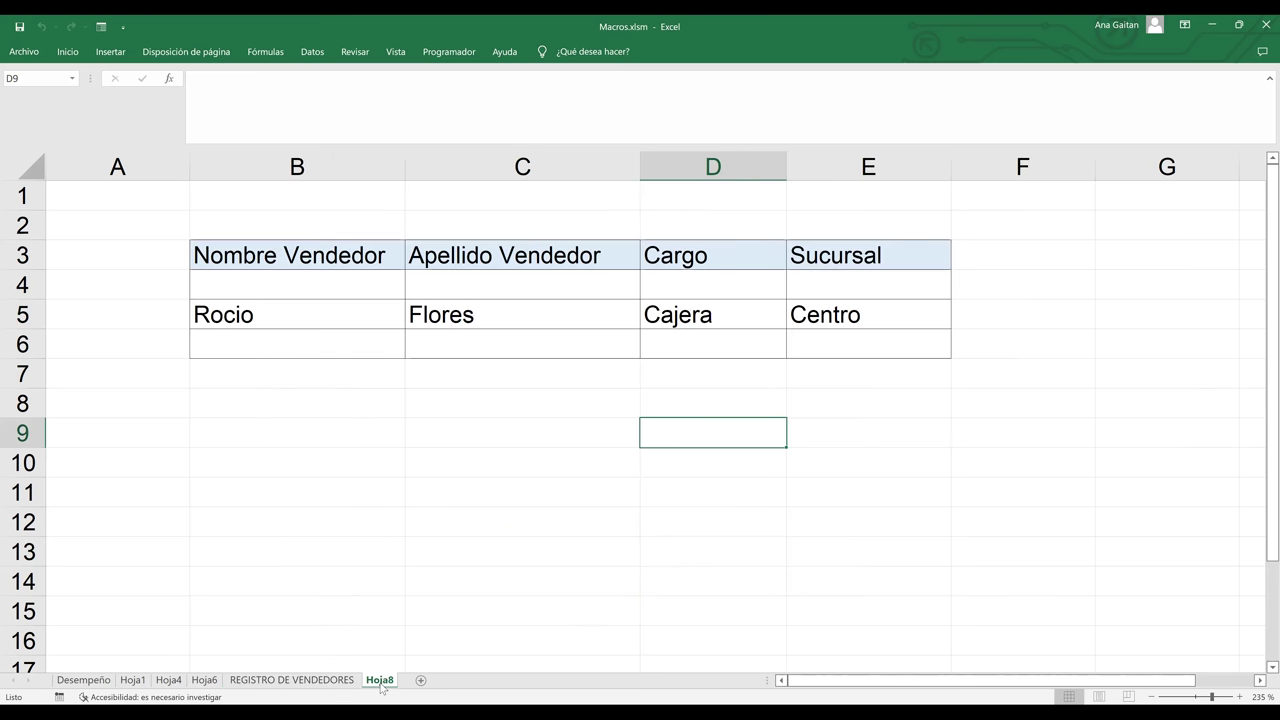
click(295, 326)
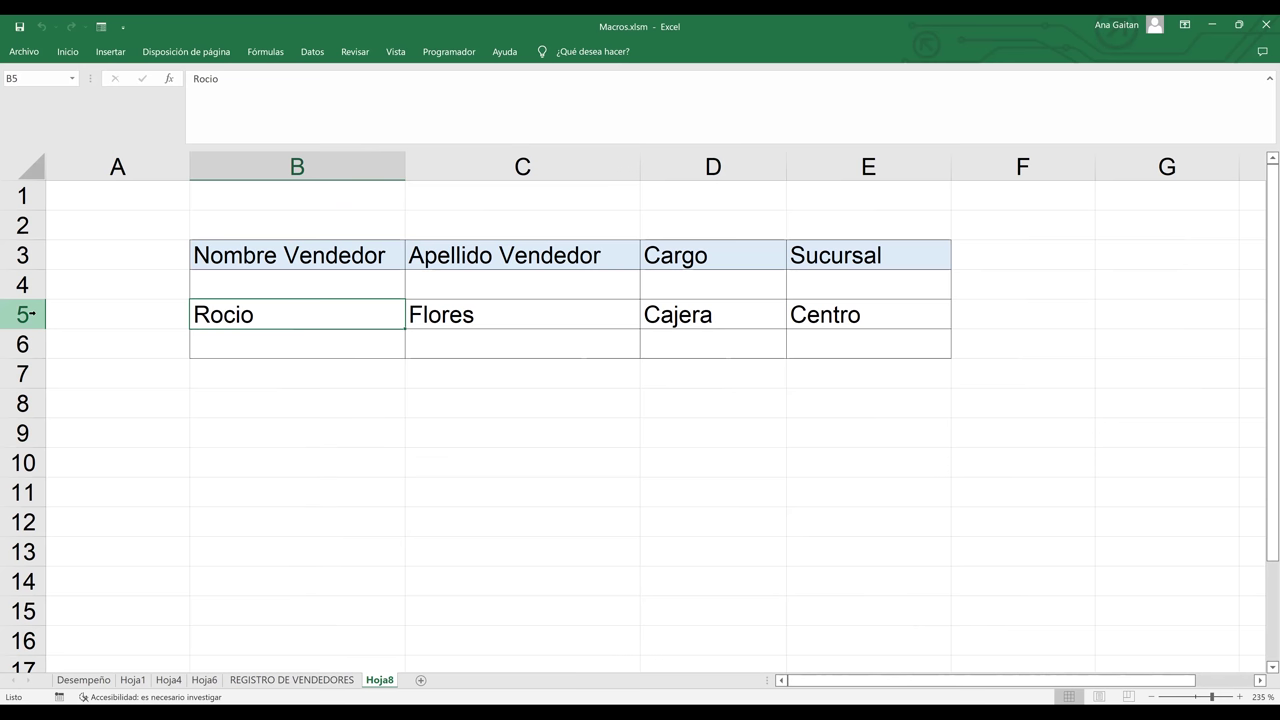
click(219, 356)
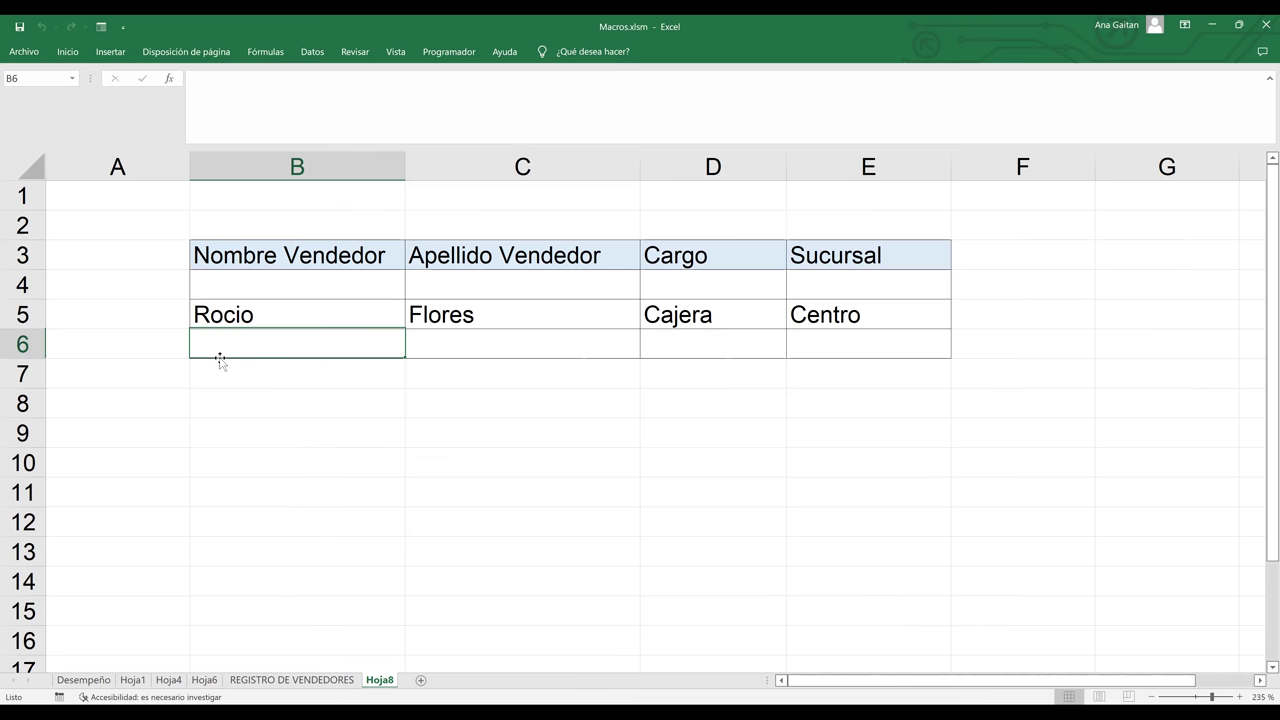
click(386, 414)
shift+click(363, 346)
click(365, 349)
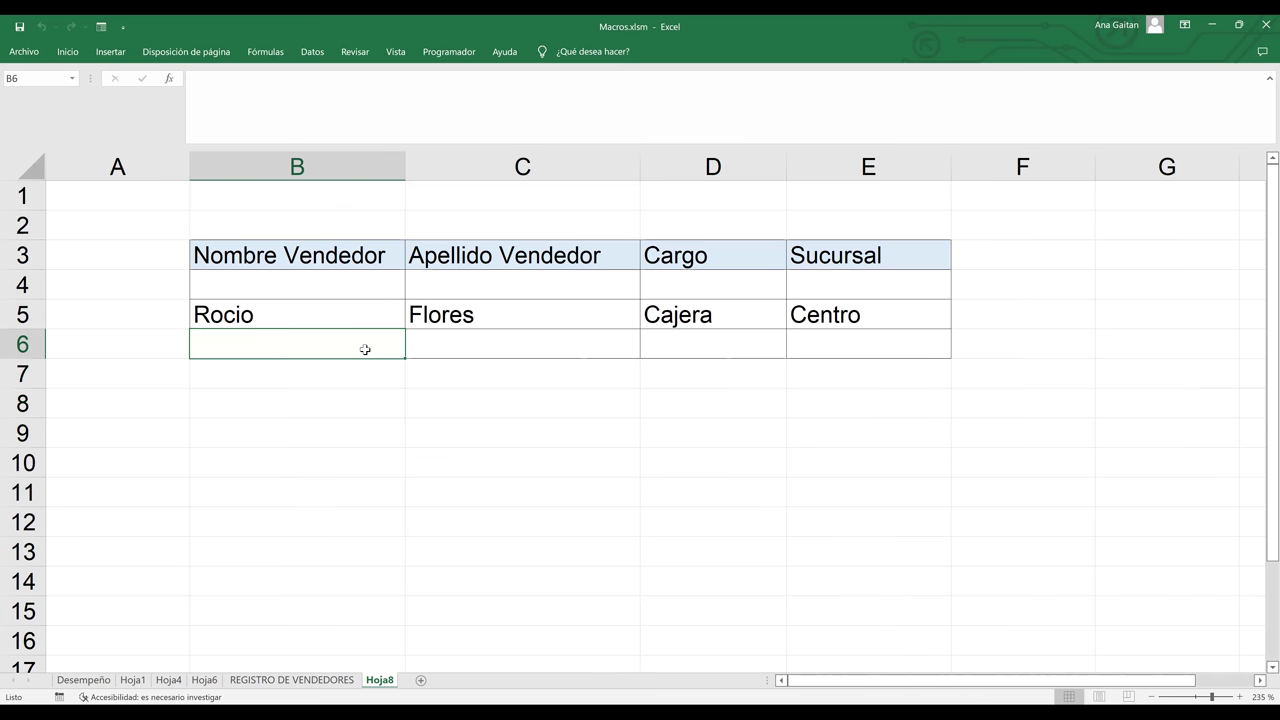
- Verify the saved name, Cajera and Centro entries, then return to REGISTRO DE VENDEDORES
click(271, 322)
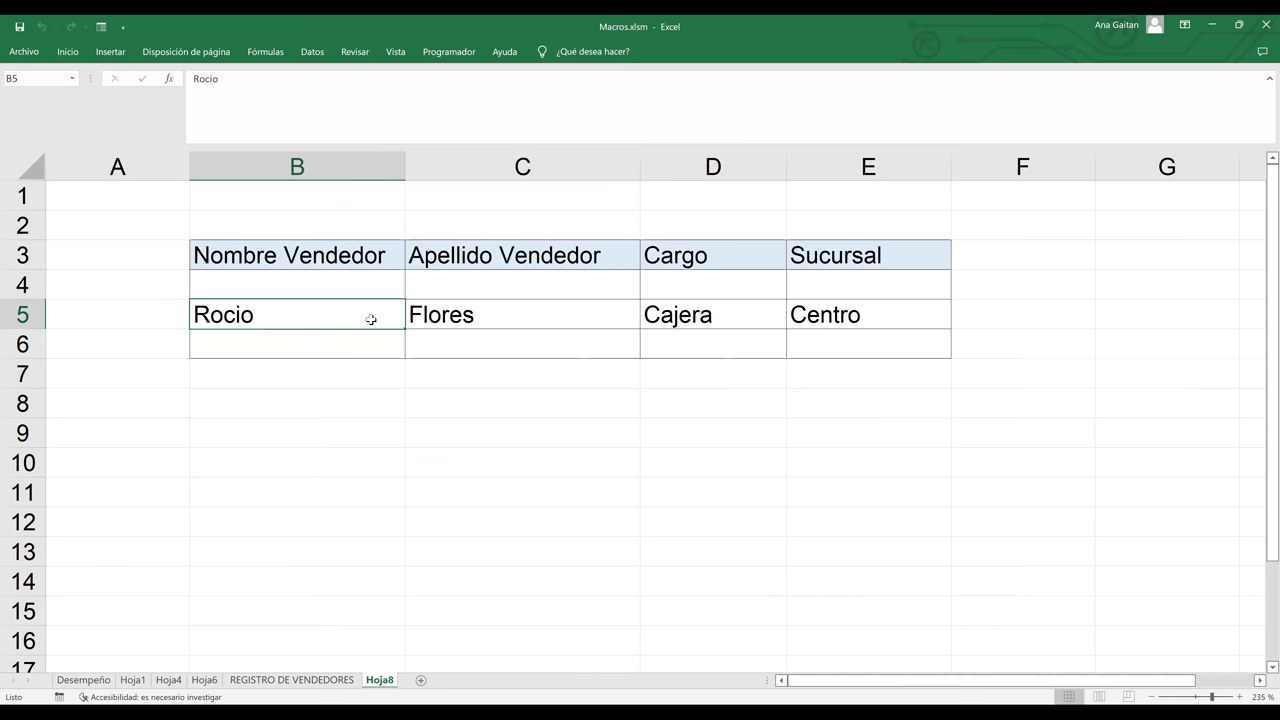
click(709, 317)
click(822, 318)
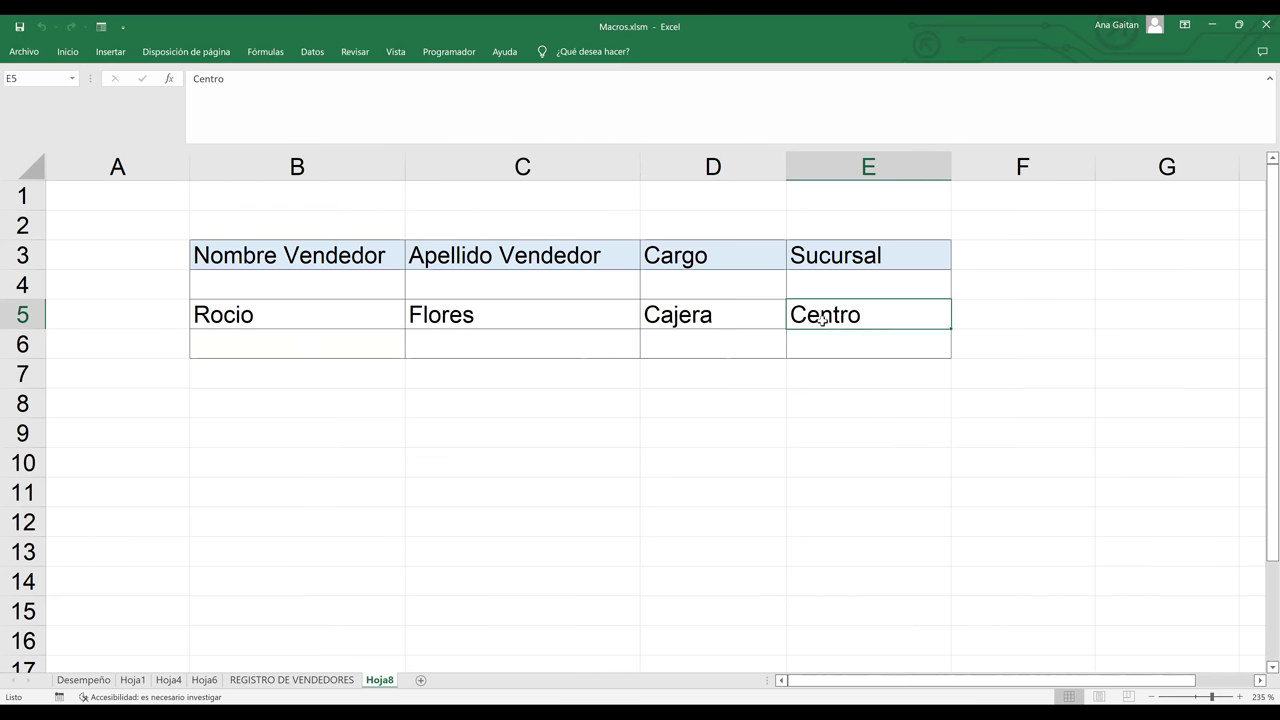
click(345, 297)
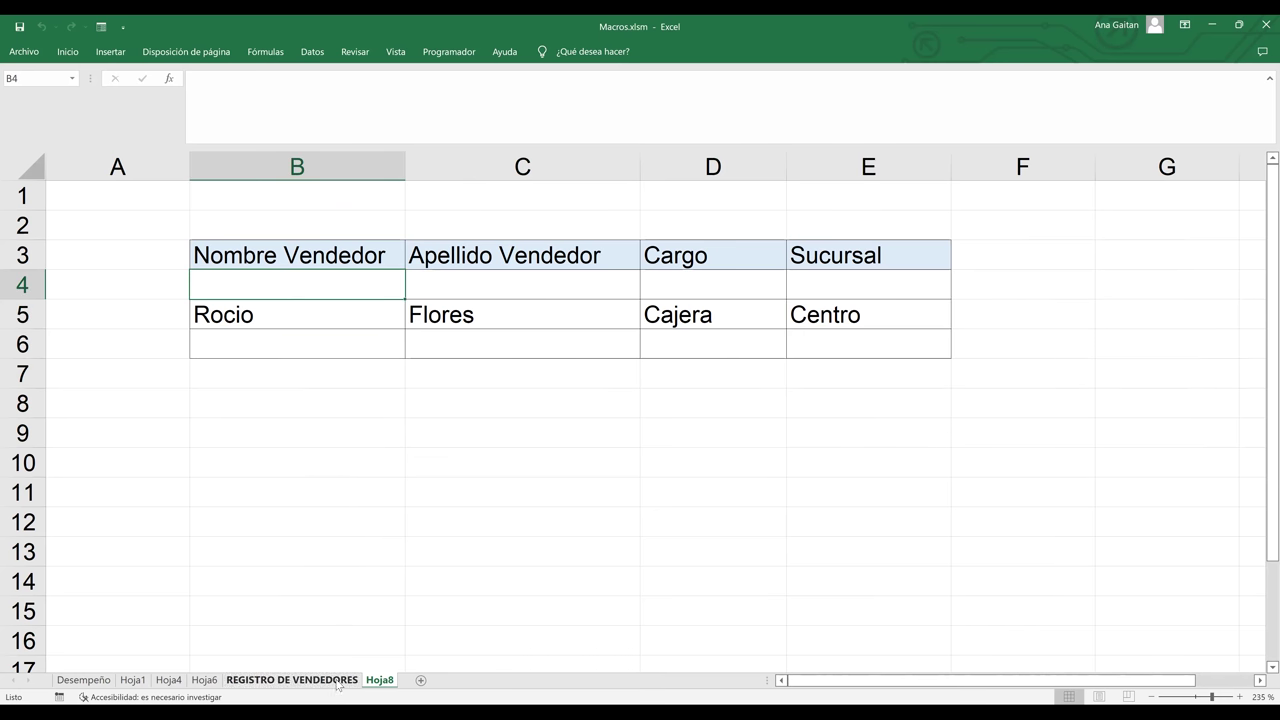
key(ctrl+Page_Up)
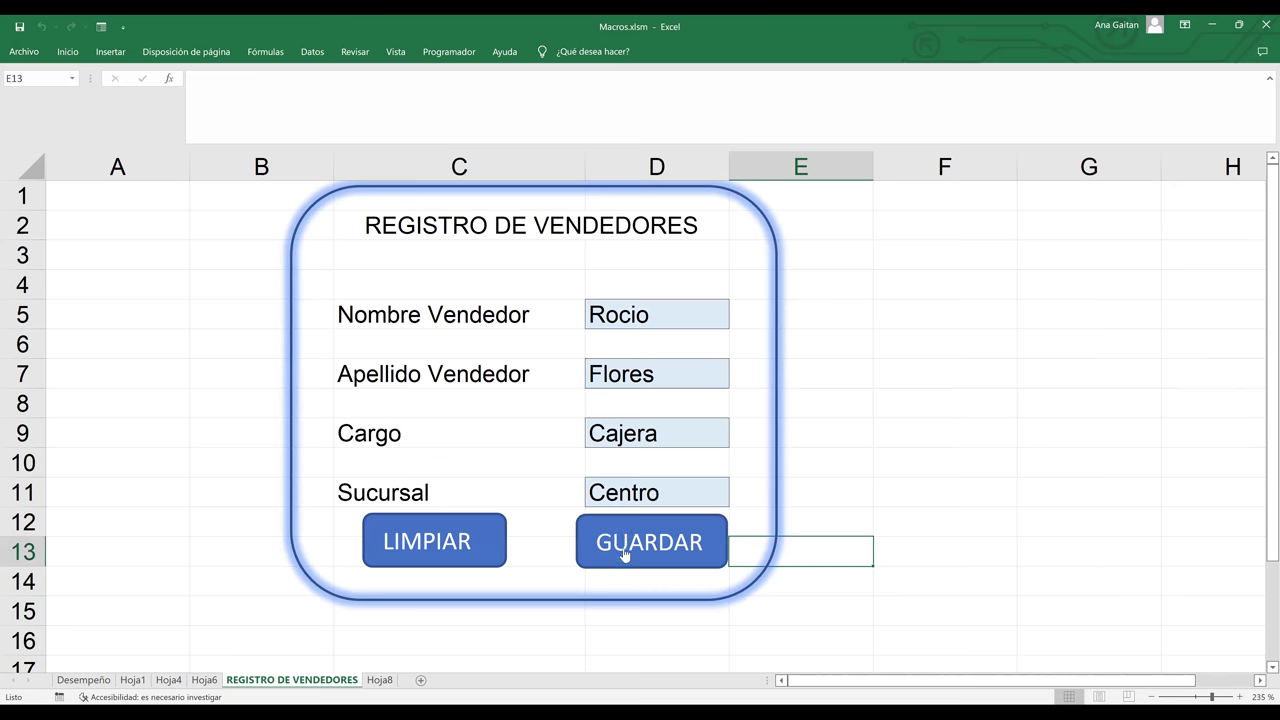
click(380, 680)
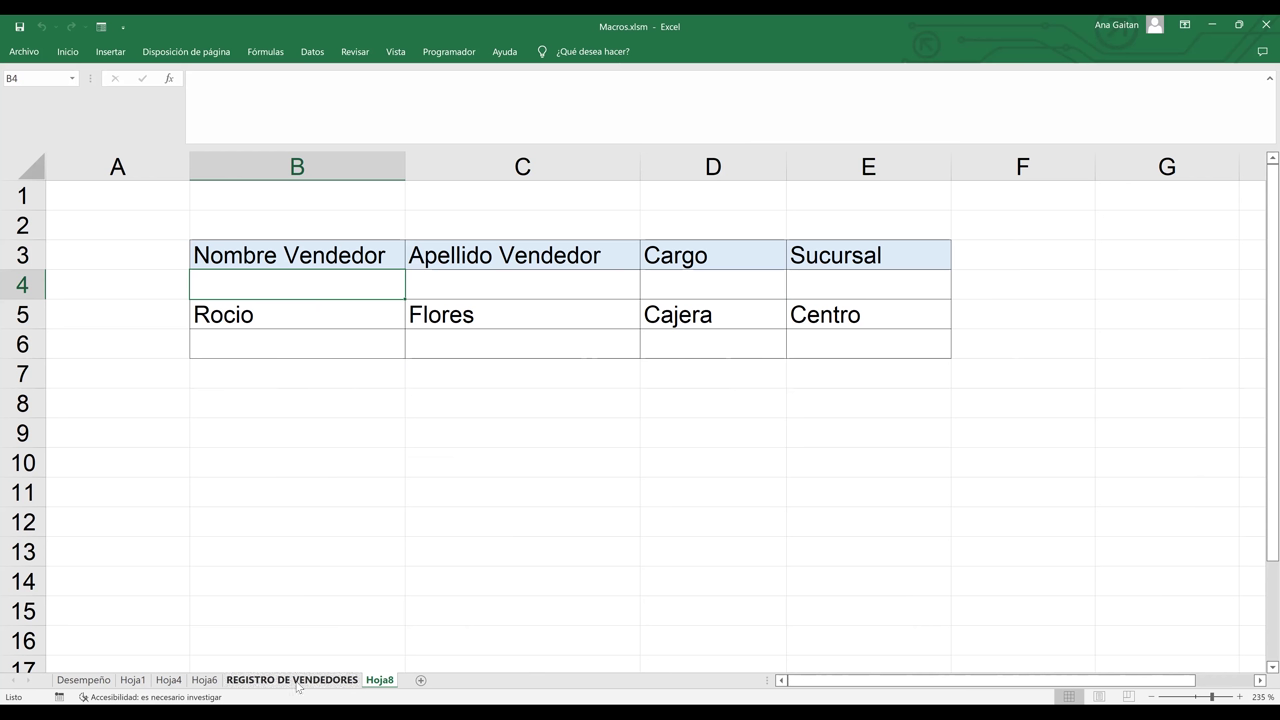
click(292, 680)
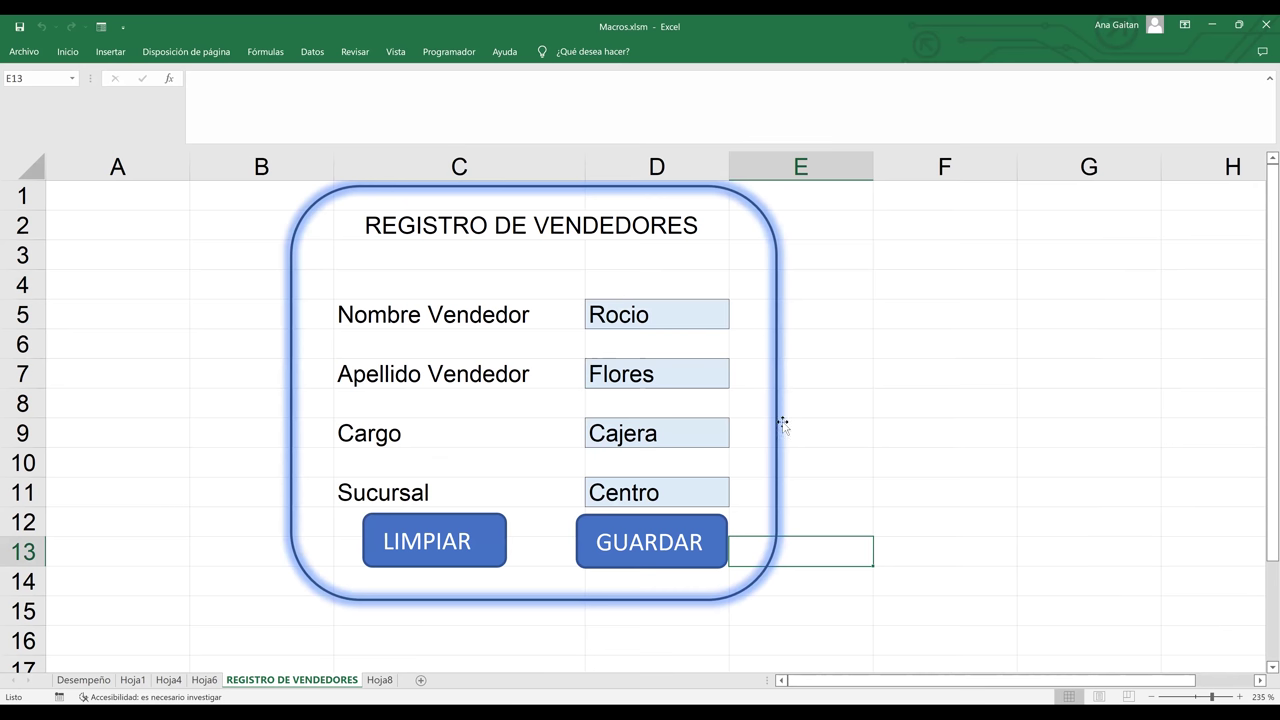
click(882, 326)
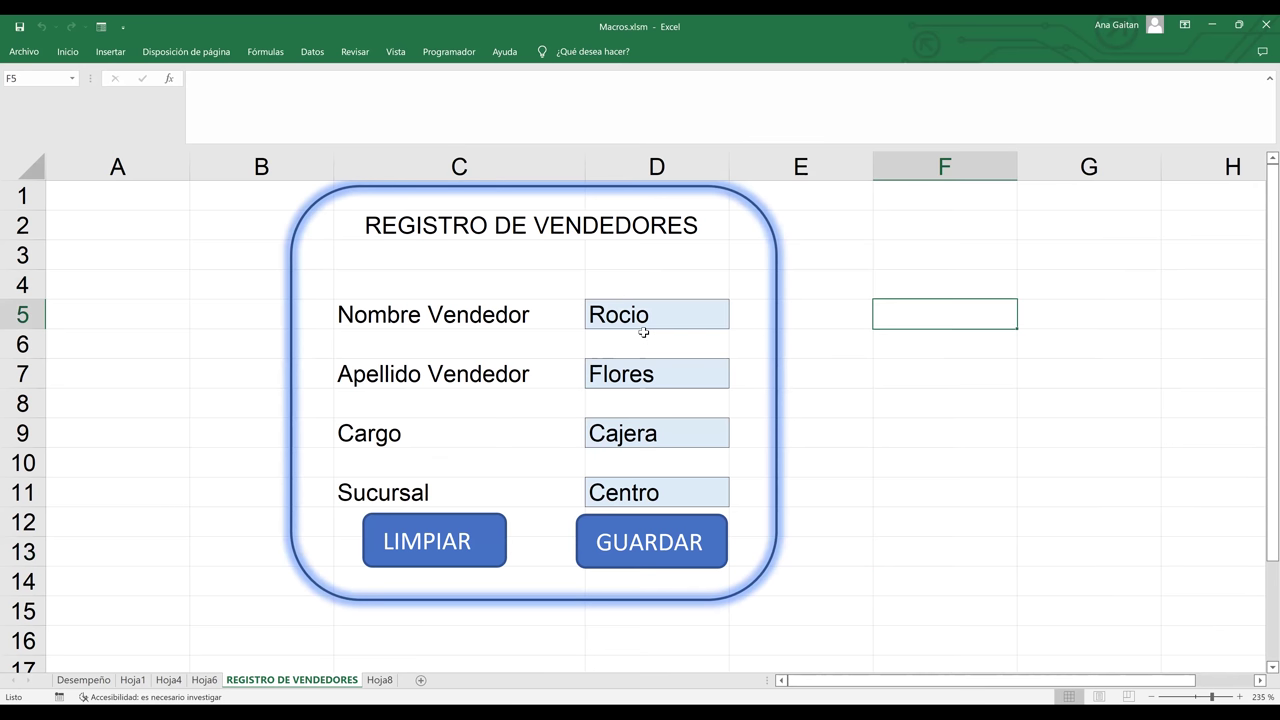
click(626, 320)
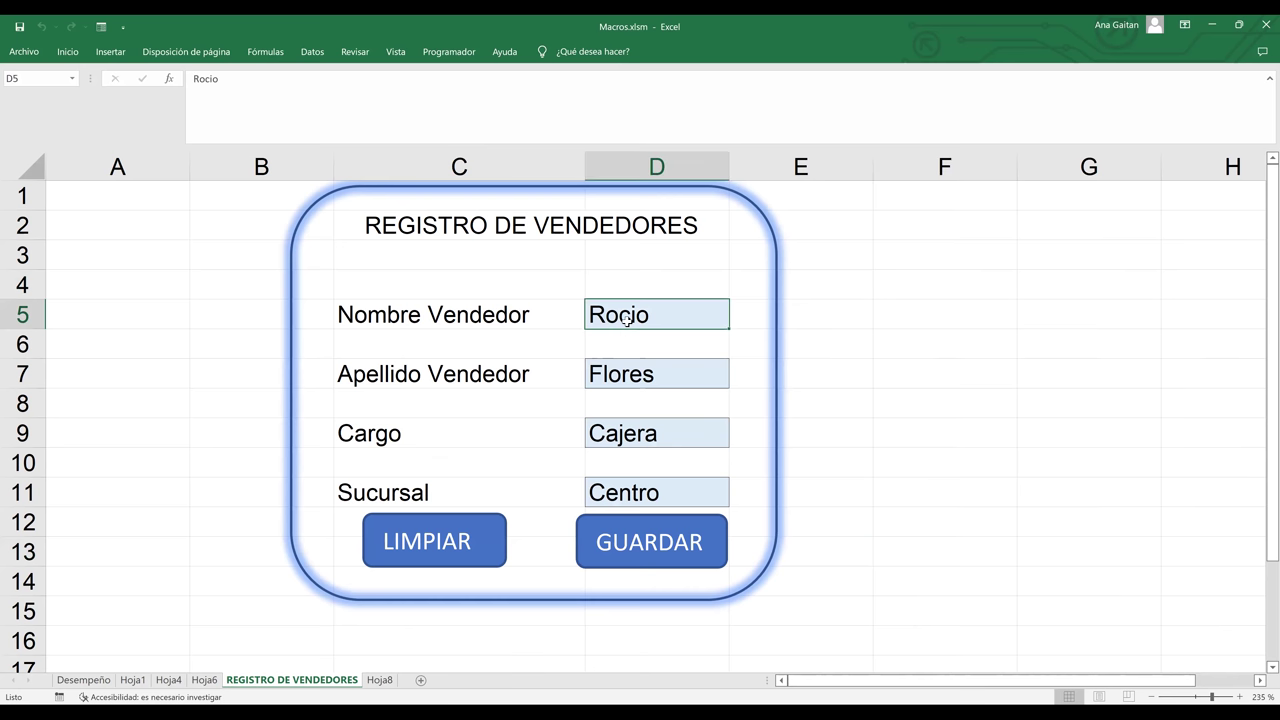
ctrl+click(636, 372)
ctrl+click(632, 436)
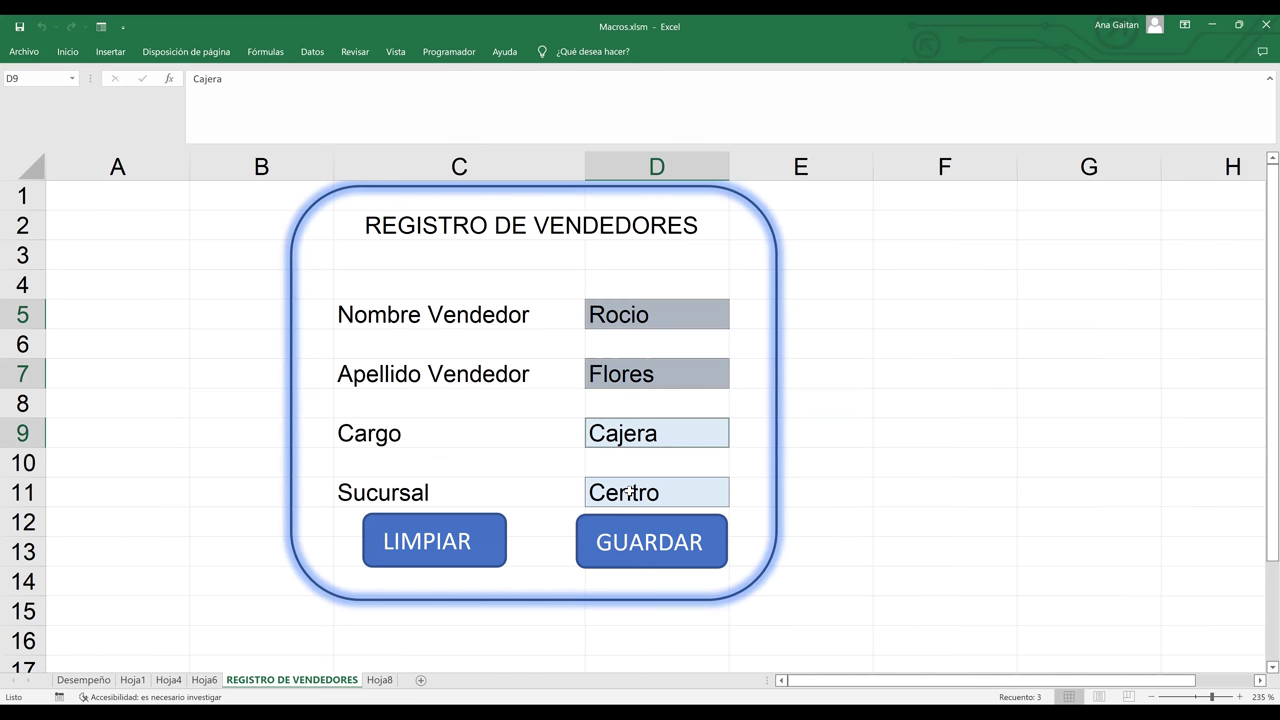
ctrl+click(628, 493)
key(Delete)
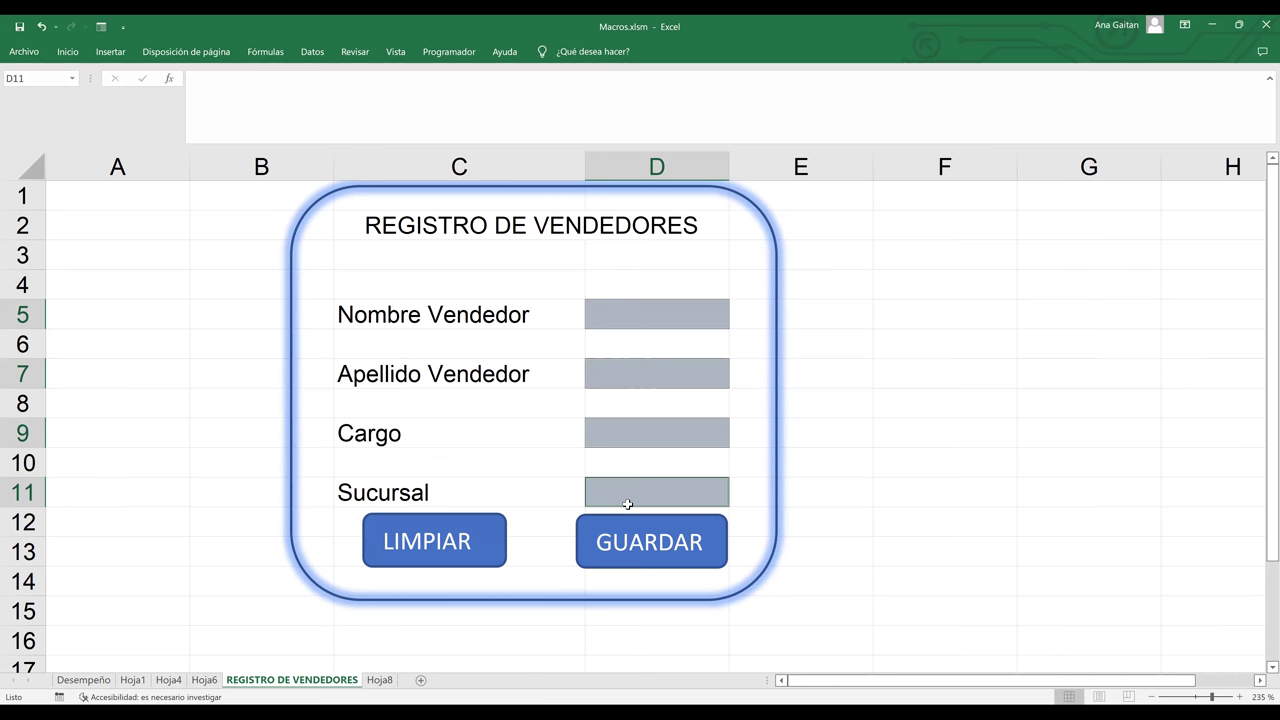
click(906, 535)
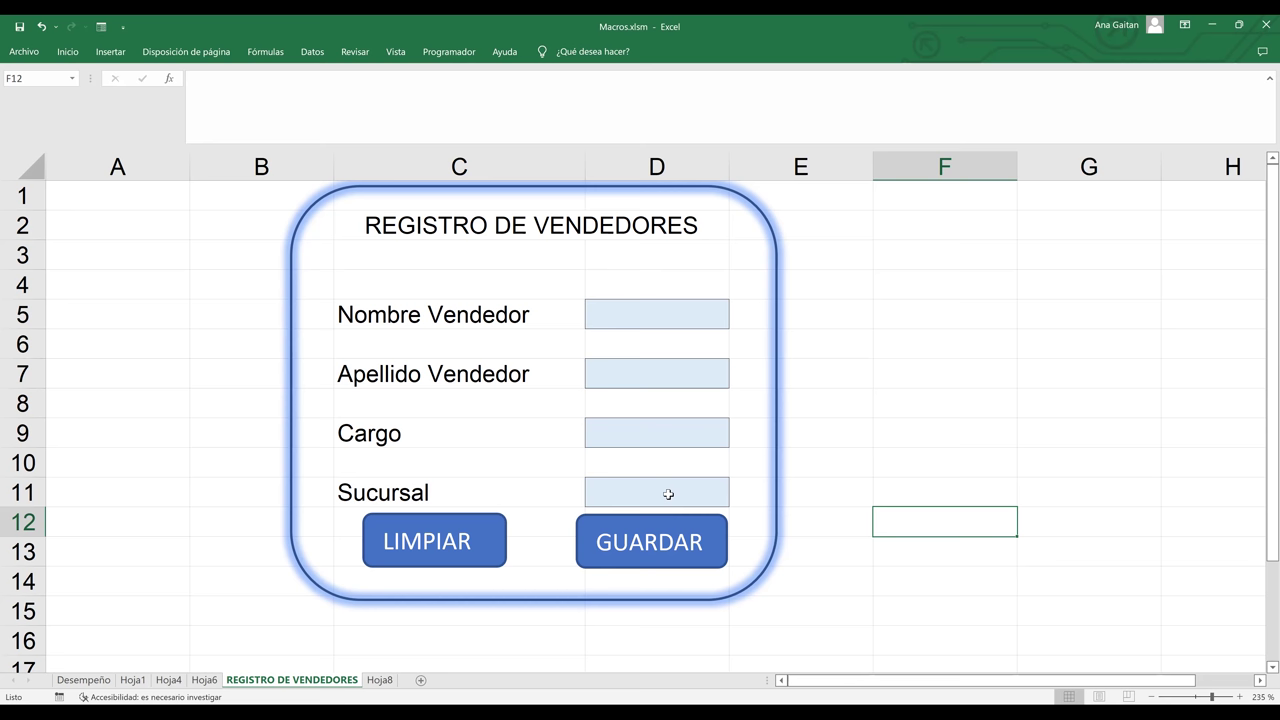
click(874, 358)
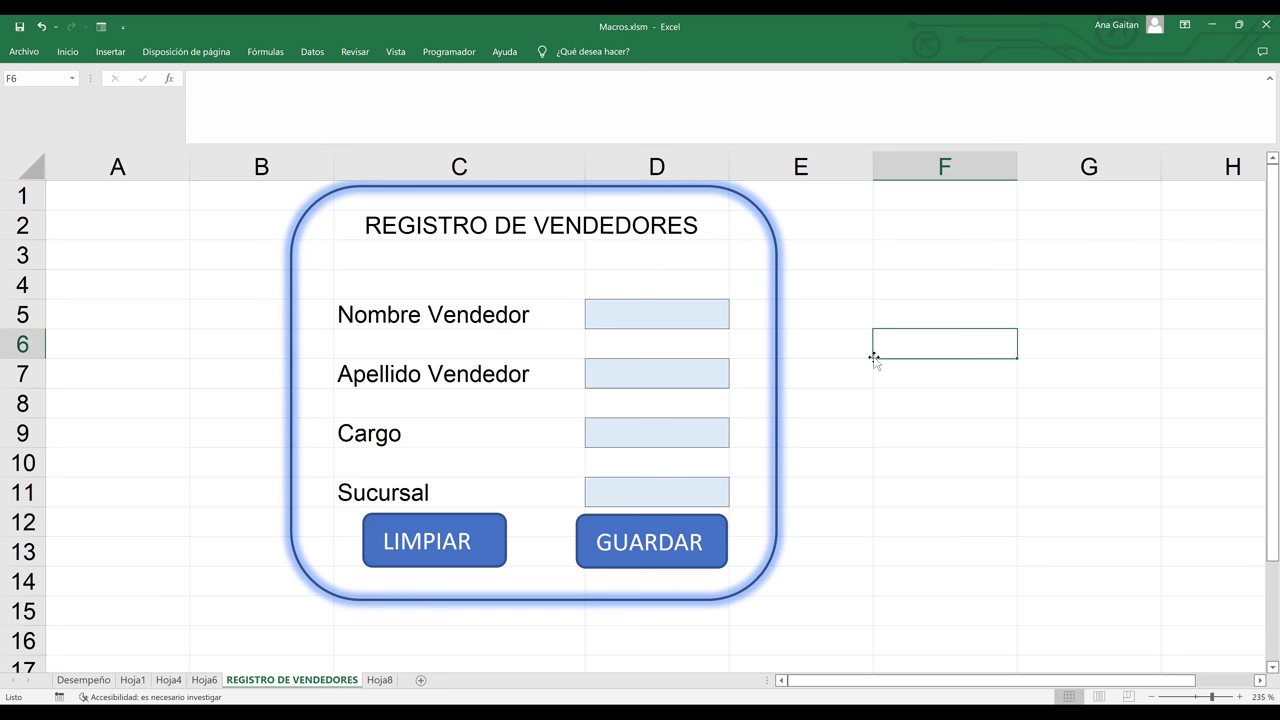
- Begin recording a macro named Limpiar, stored in Este libro
click(452, 55)
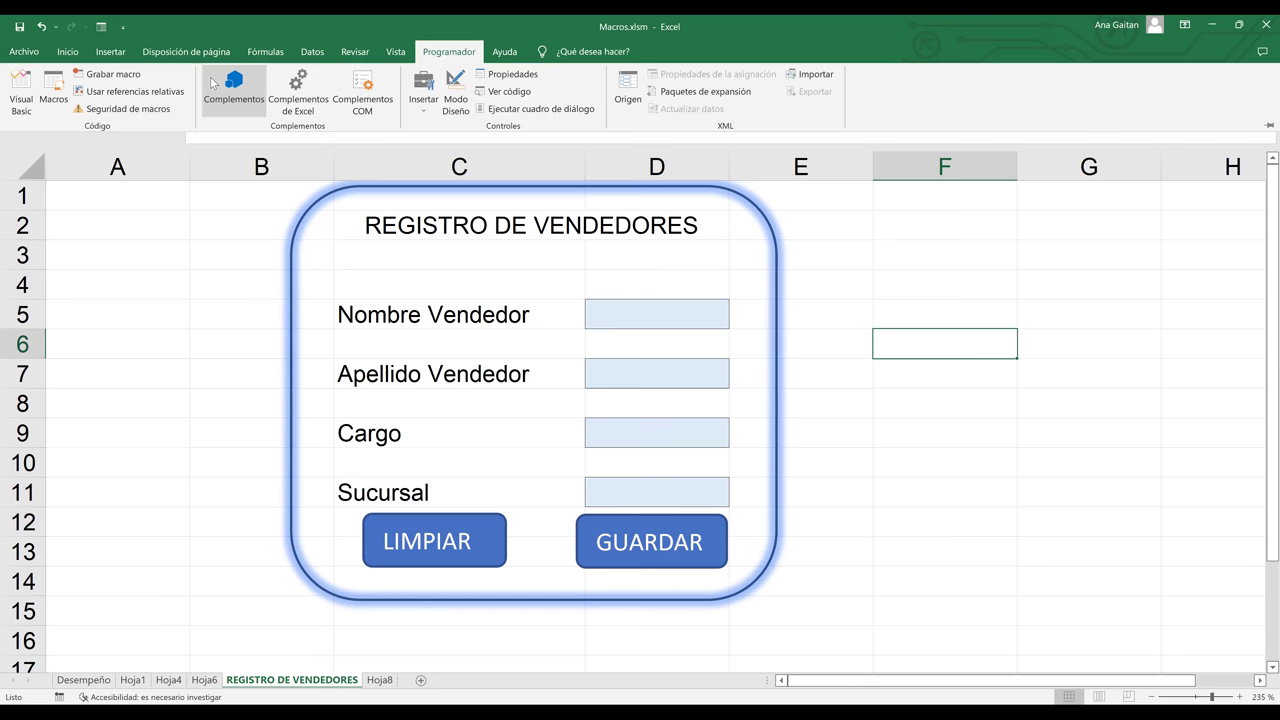
click(127, 76)
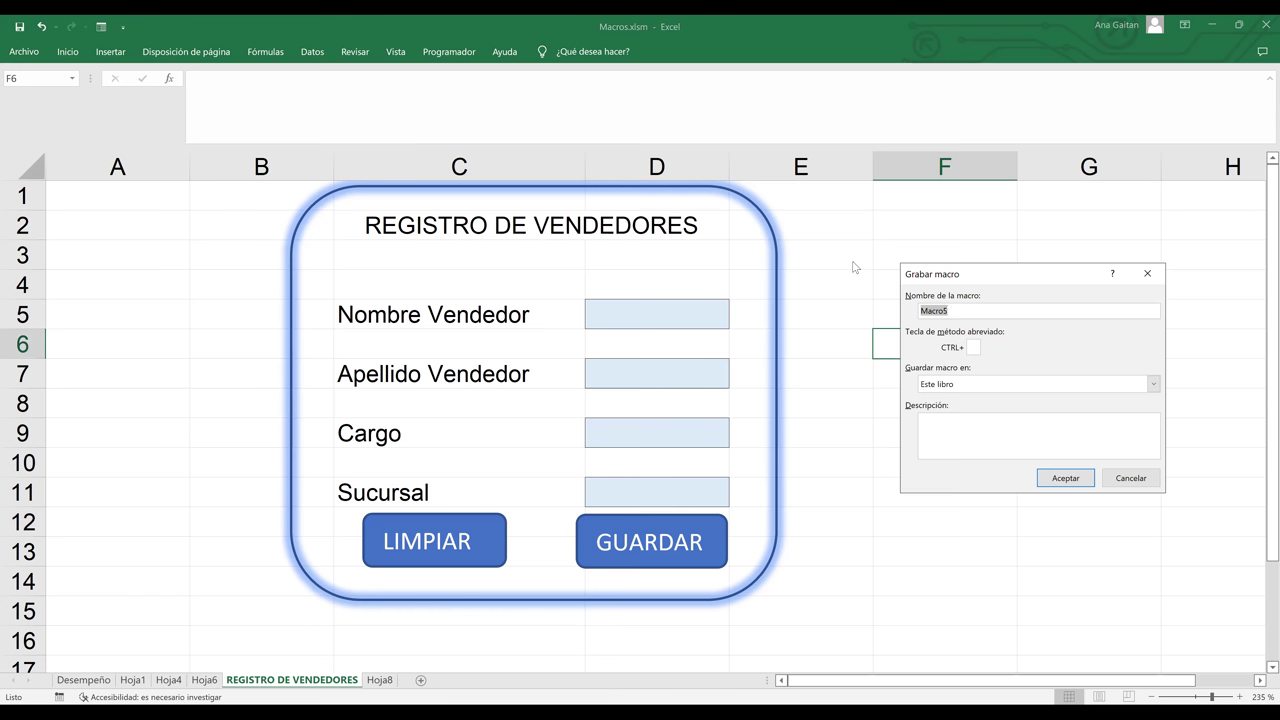
text(Limpiar)
click(1080, 483)
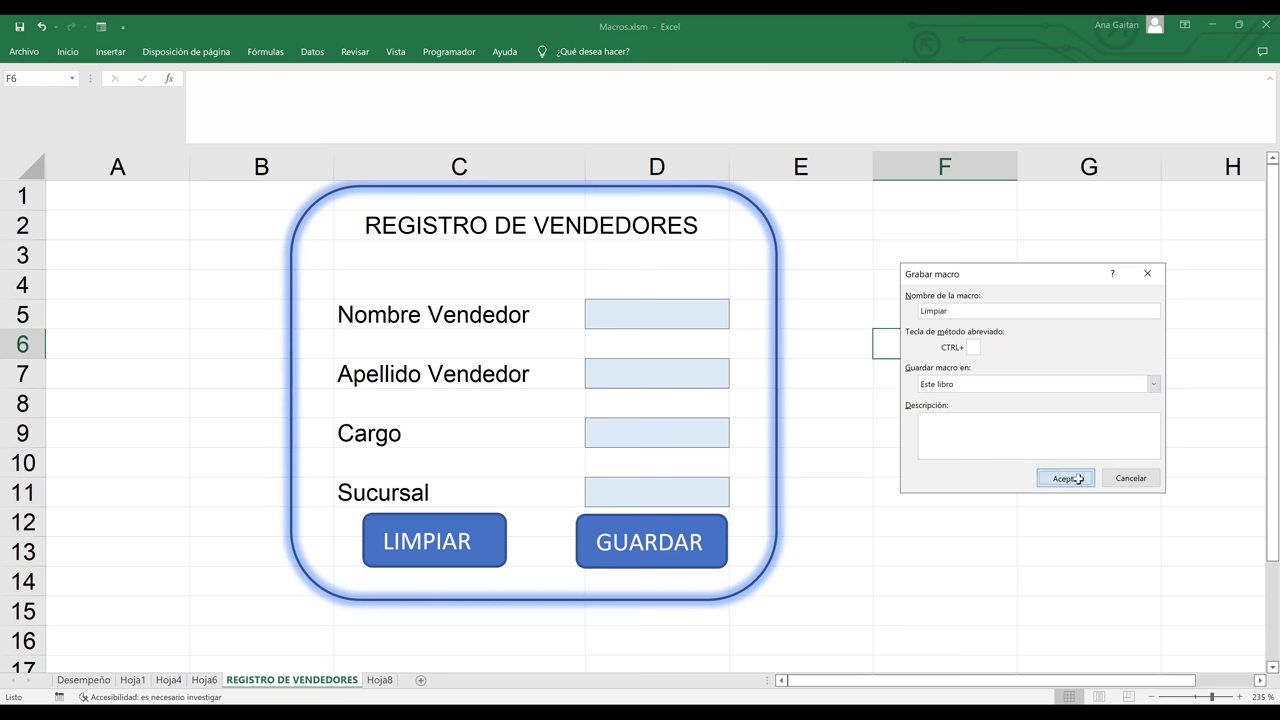
click(1077, 479)
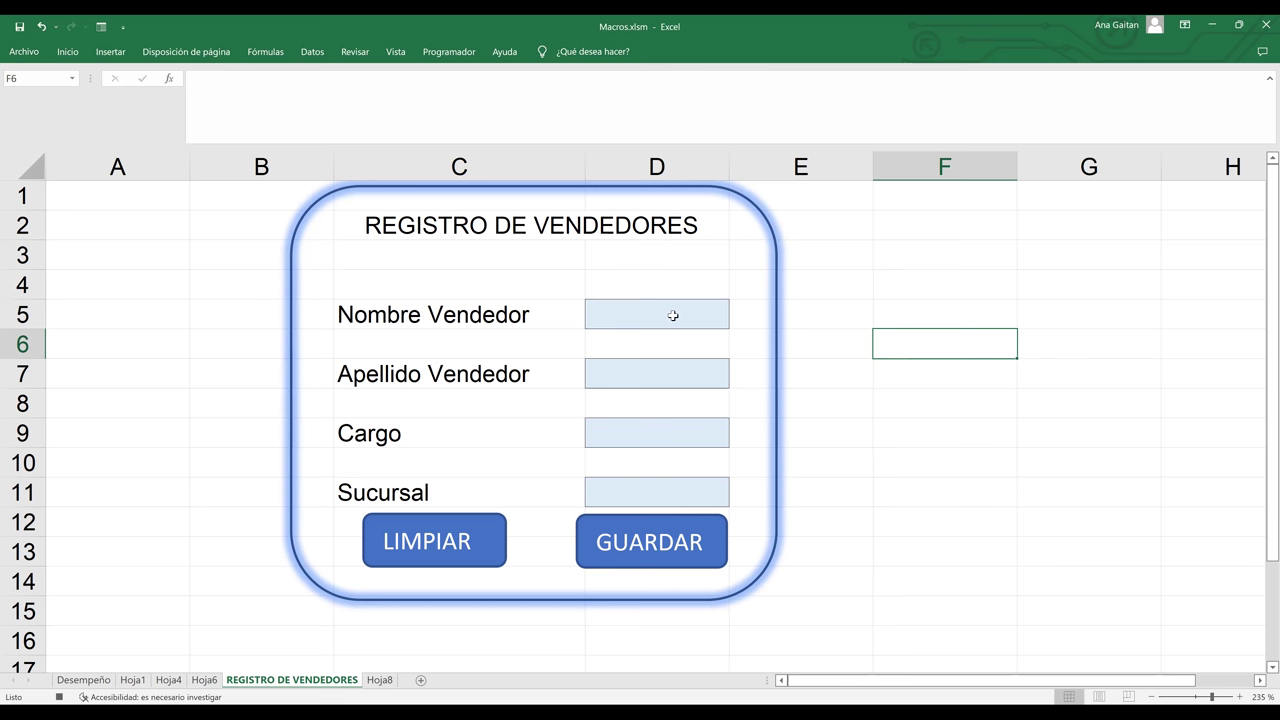
- Record clearing D5, D7, D9 and D11, ending on A16, then stop the recording
click(673, 315)
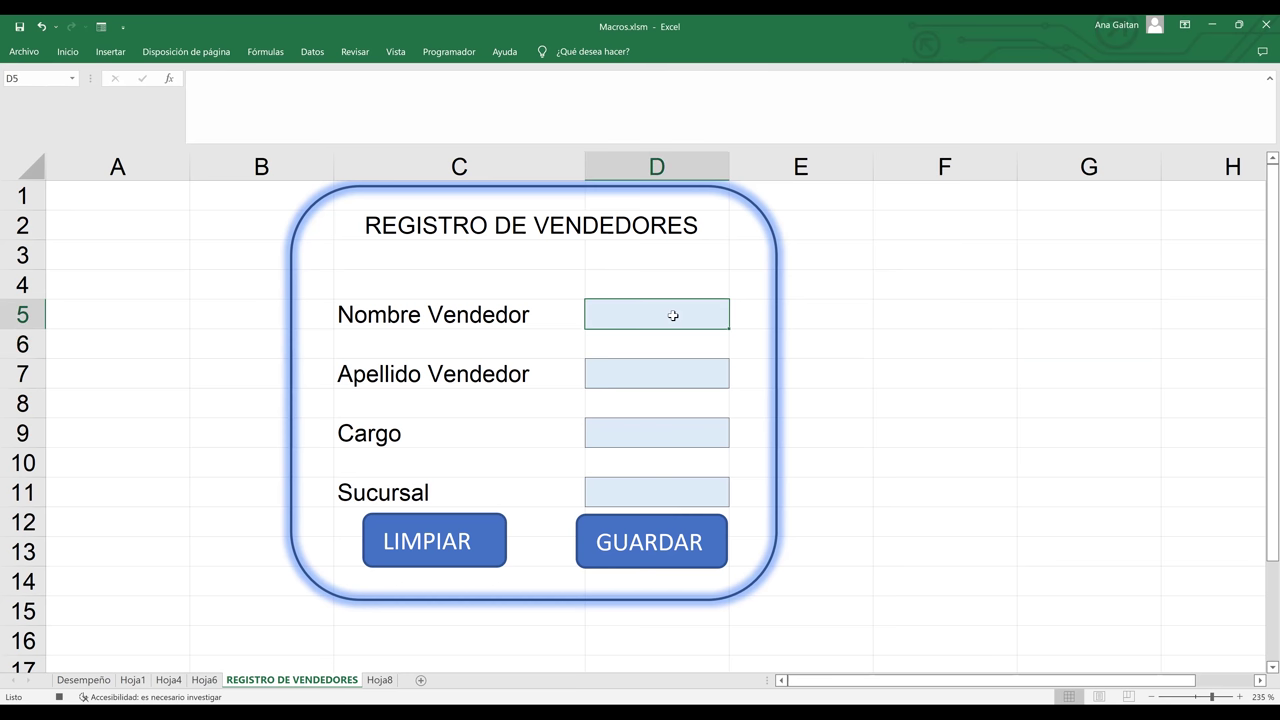
ctrl+click(660, 366)
ctrl+click(645, 430)
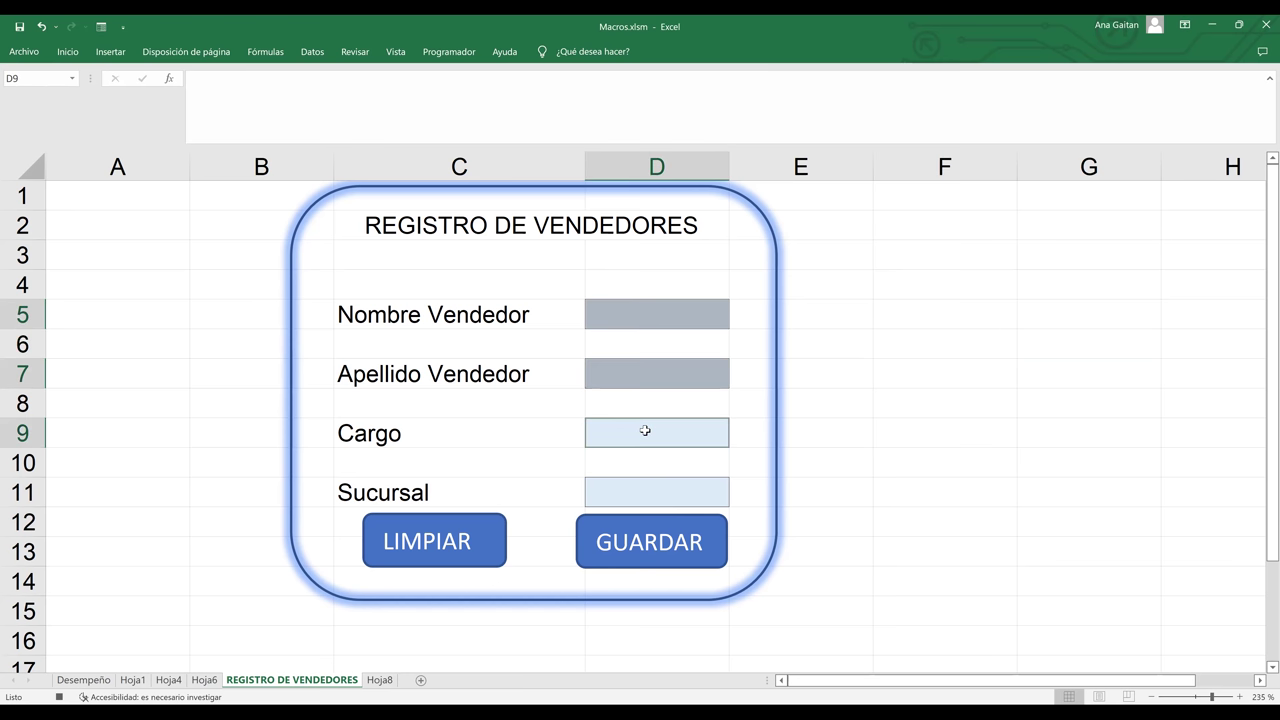
ctrl+click(646, 493)
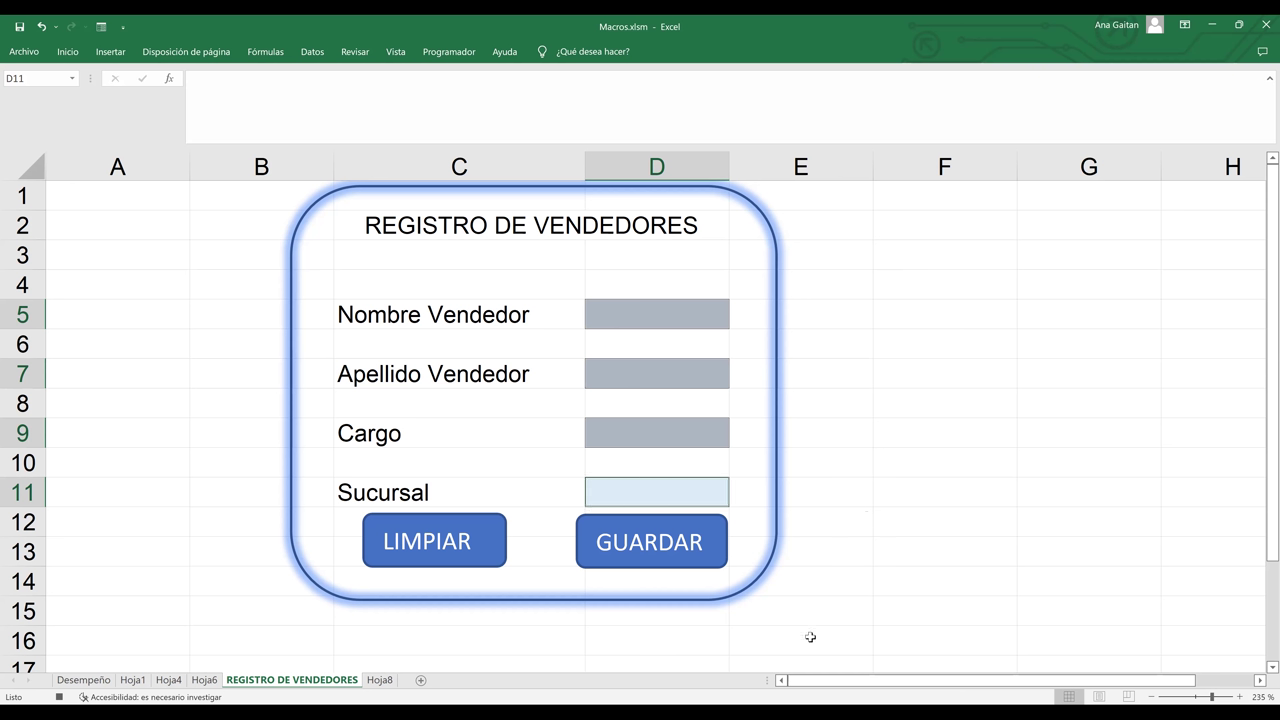
click(165, 650)
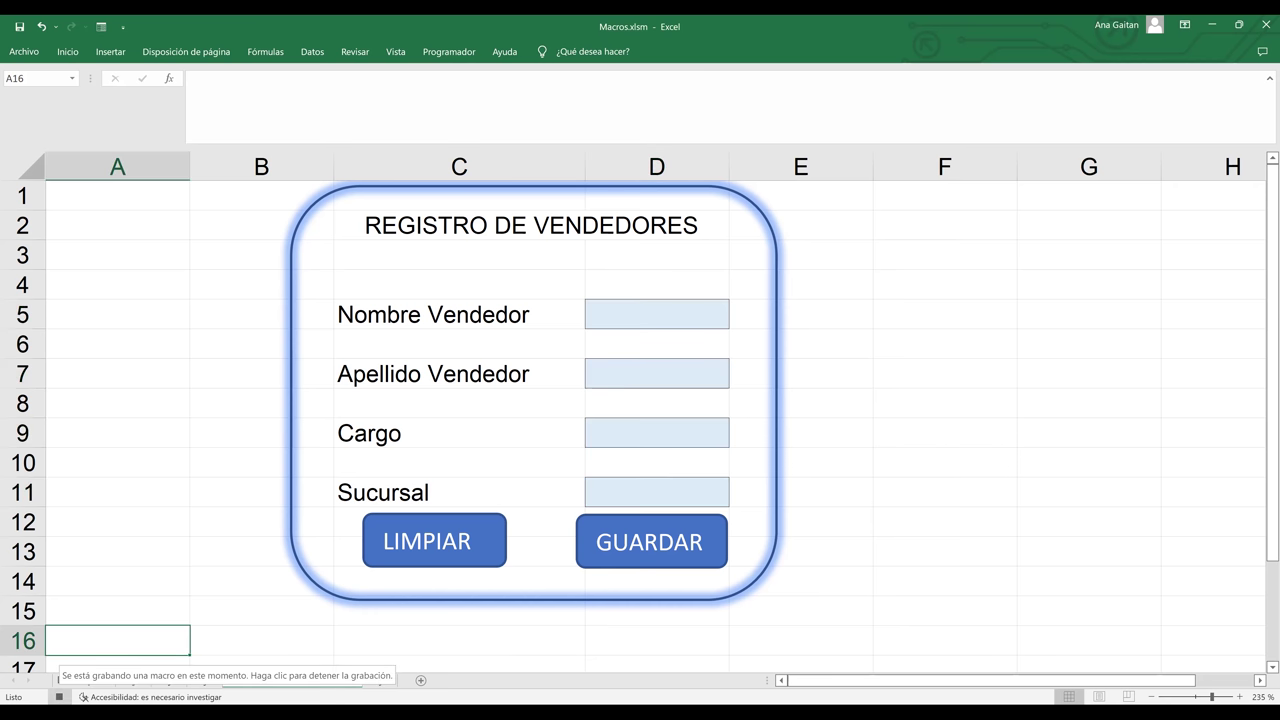
click(58, 697)
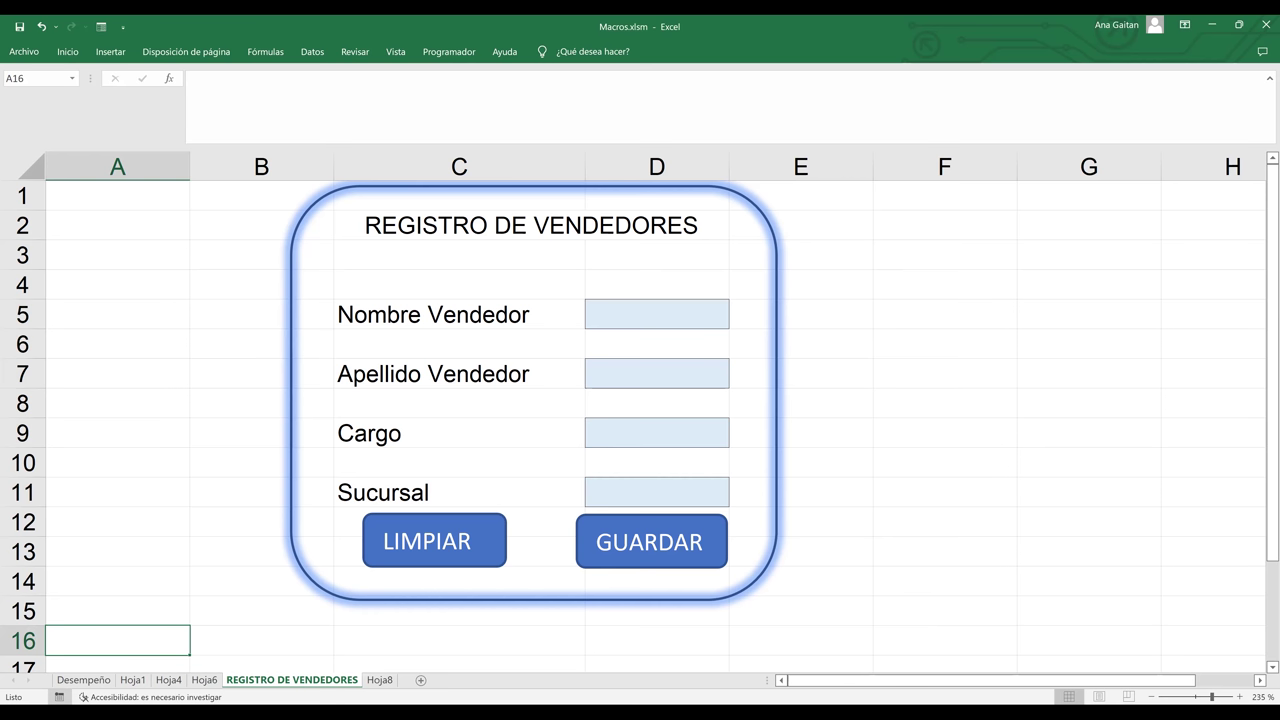
click(935, 585)
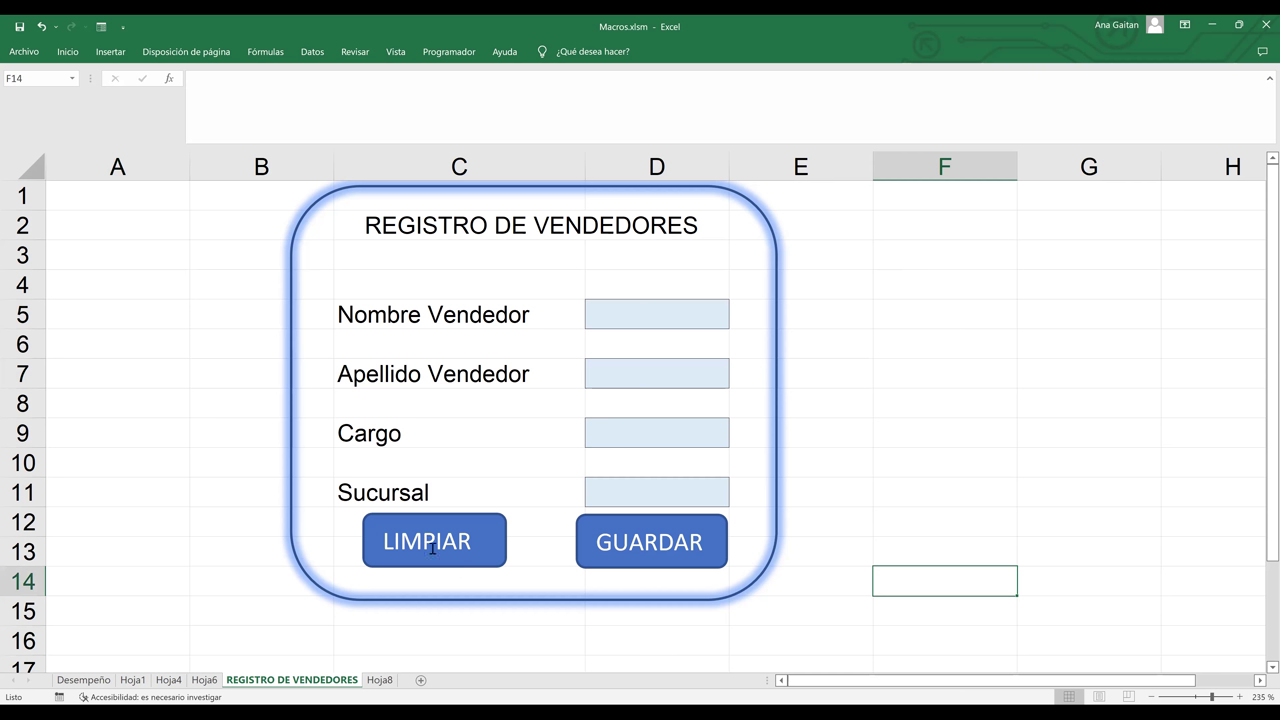
ctrl+click(432, 548)
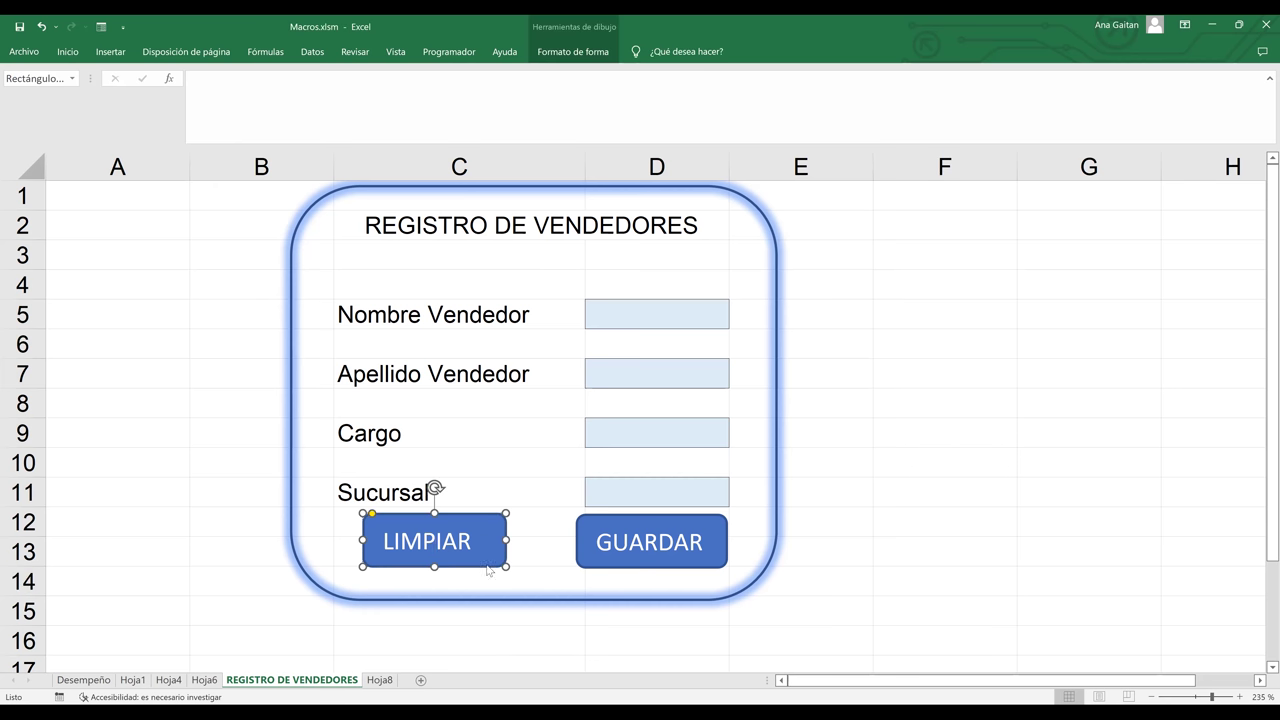
- Assign the Limpiar macro to the LIMPIAR shape
right_click(488, 569)
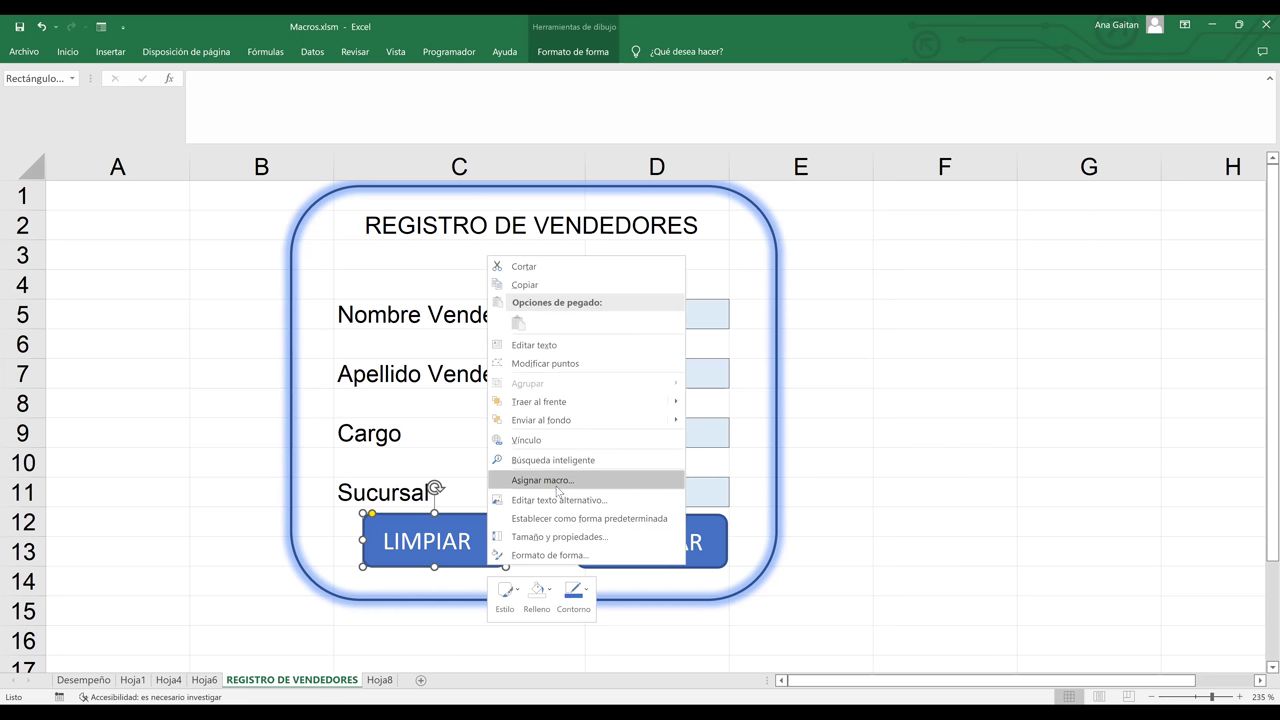
click(545, 480)
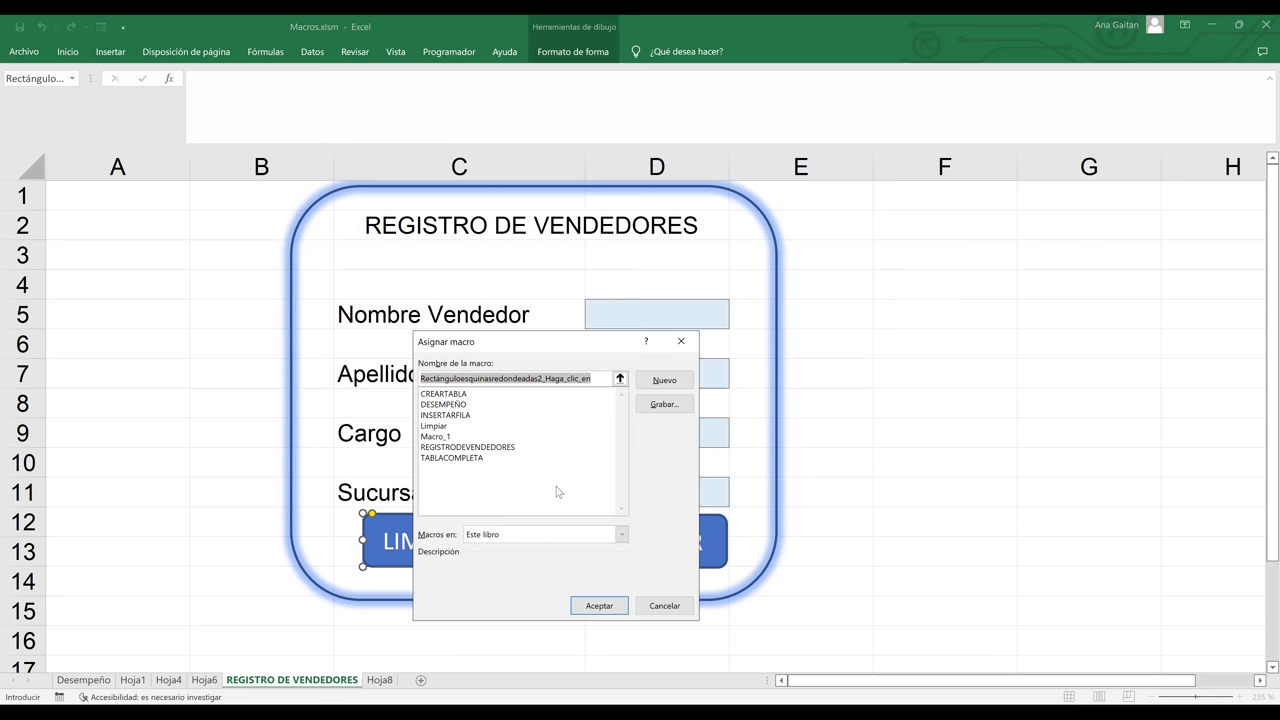
click(438, 426)
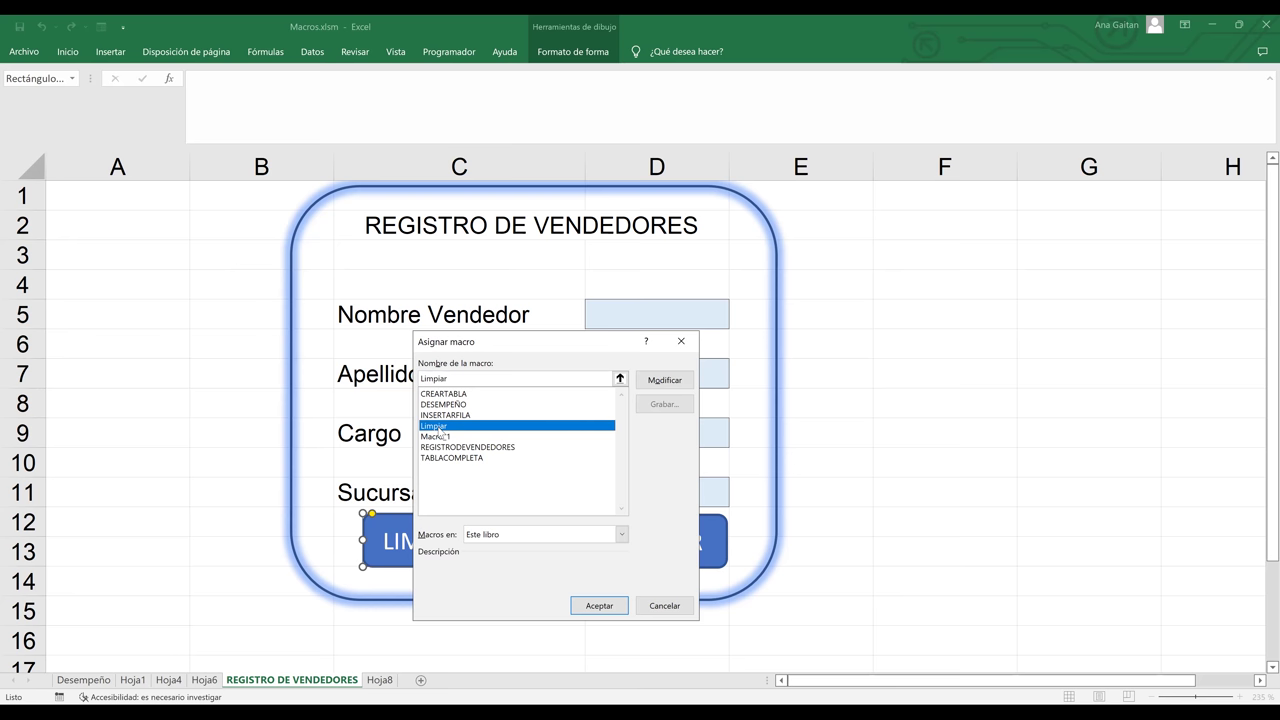
click(592, 608)
click(885, 457)
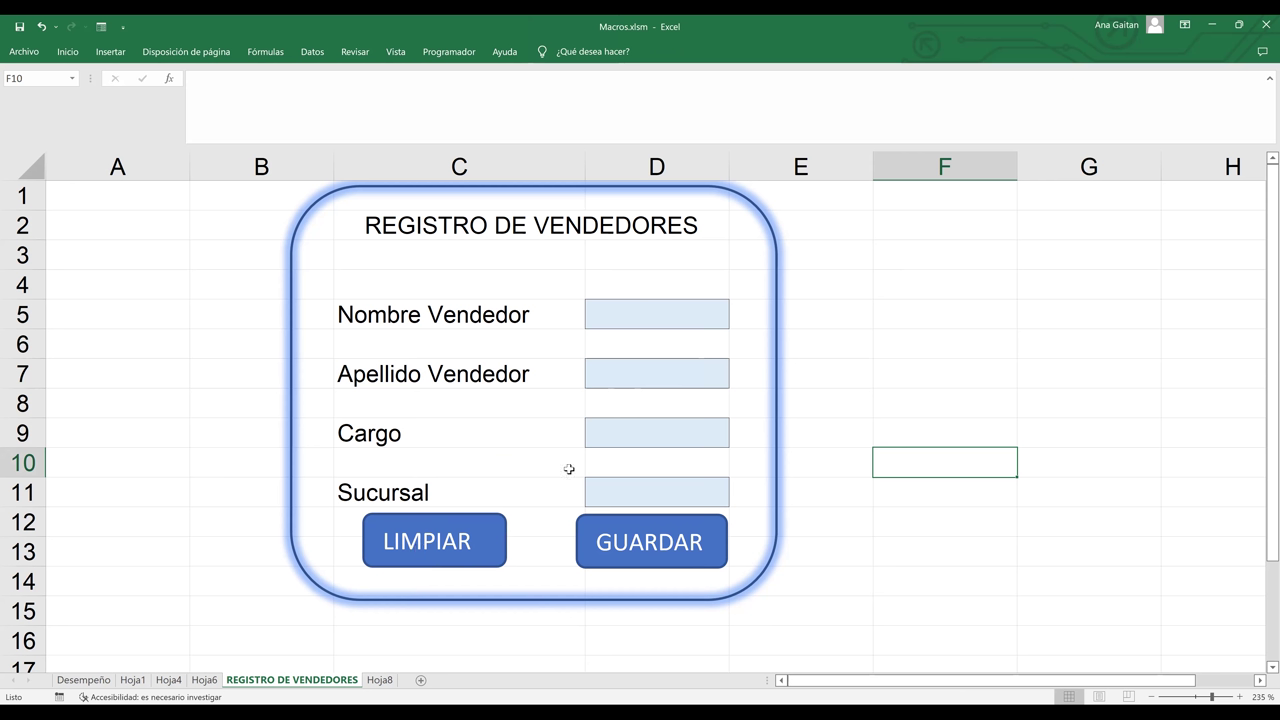
- Enter excel, 2019, ofimatica and curso in D5–D11, then clear them with LIMPIAR
click(637, 298)
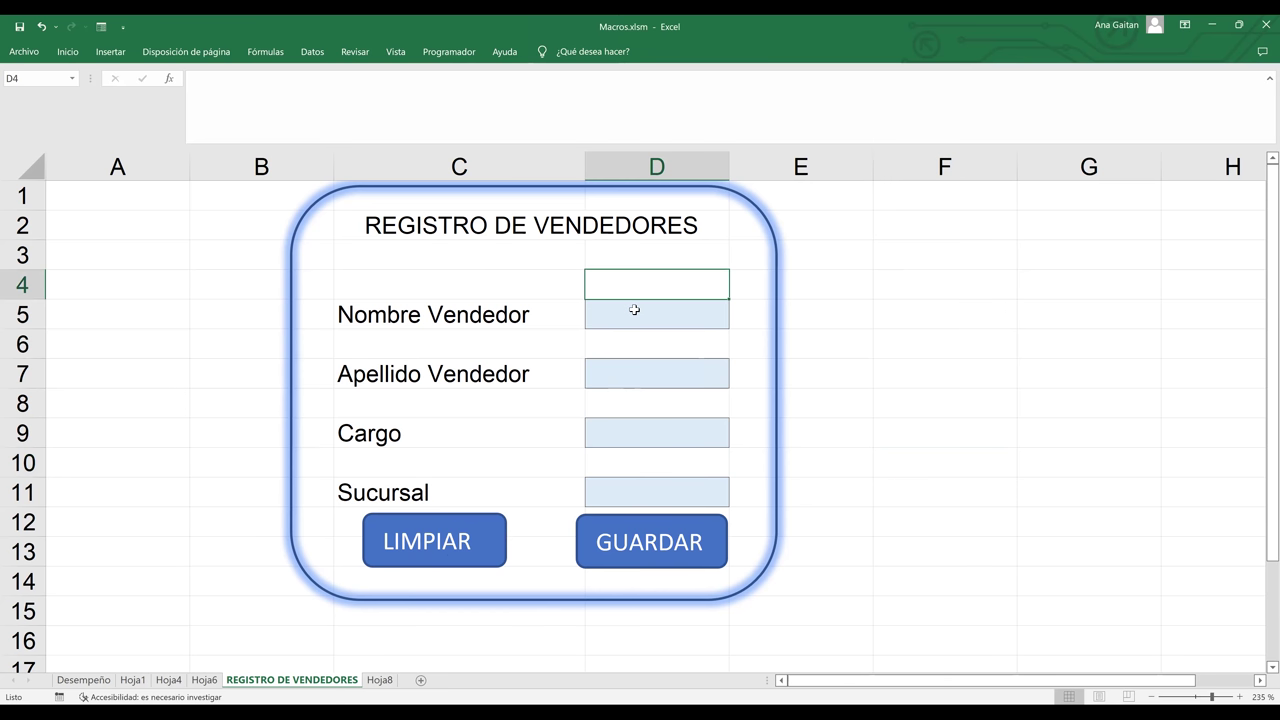
click(634, 310)
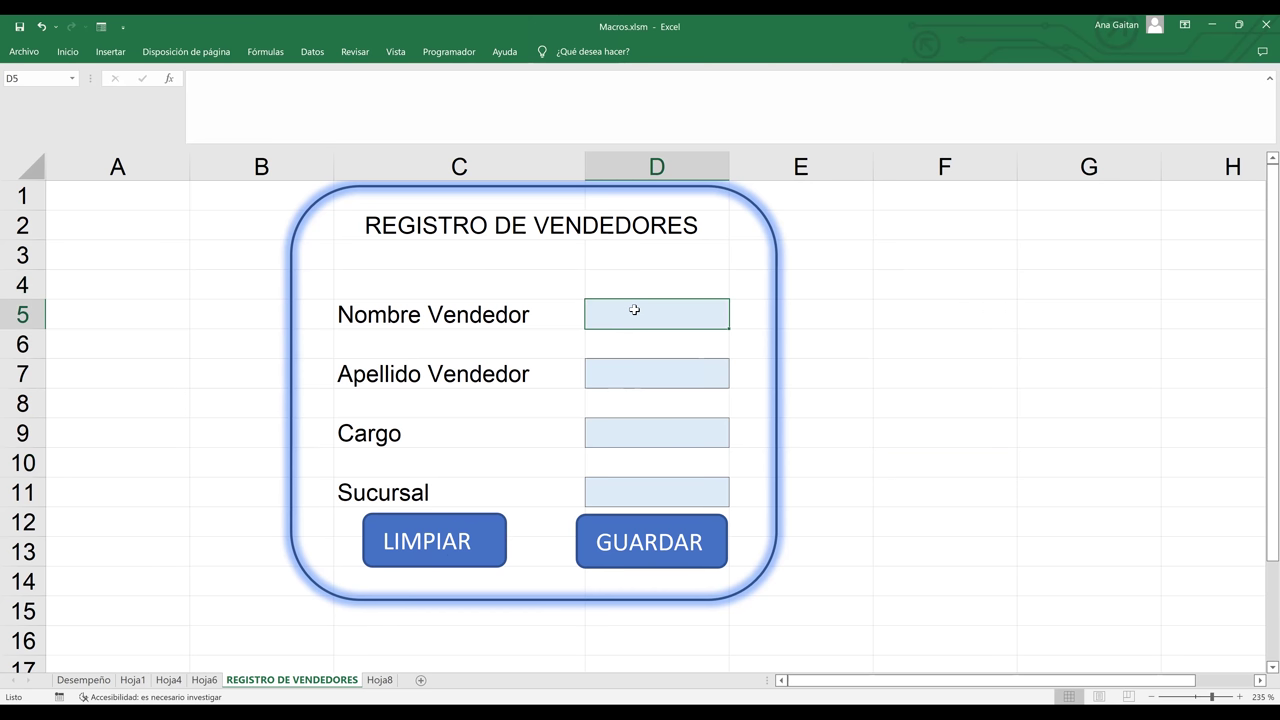
text(exce)
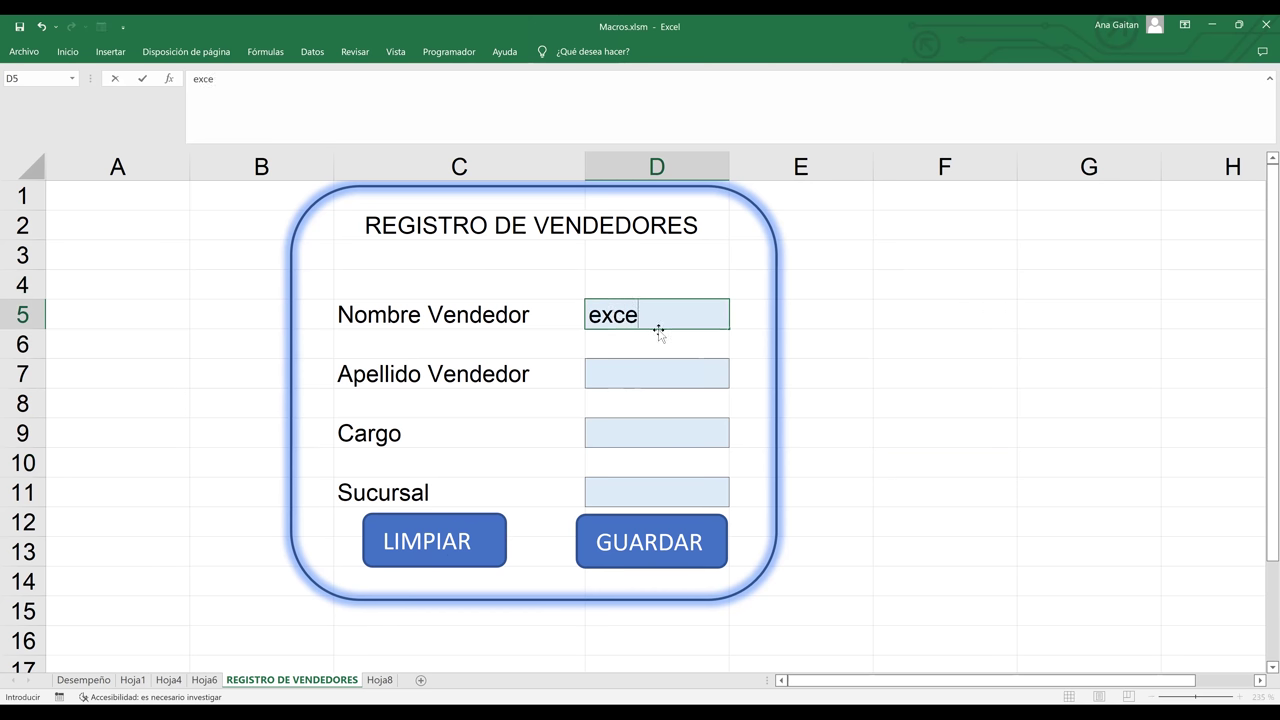
text(l)
click(652, 368)
text(2019)
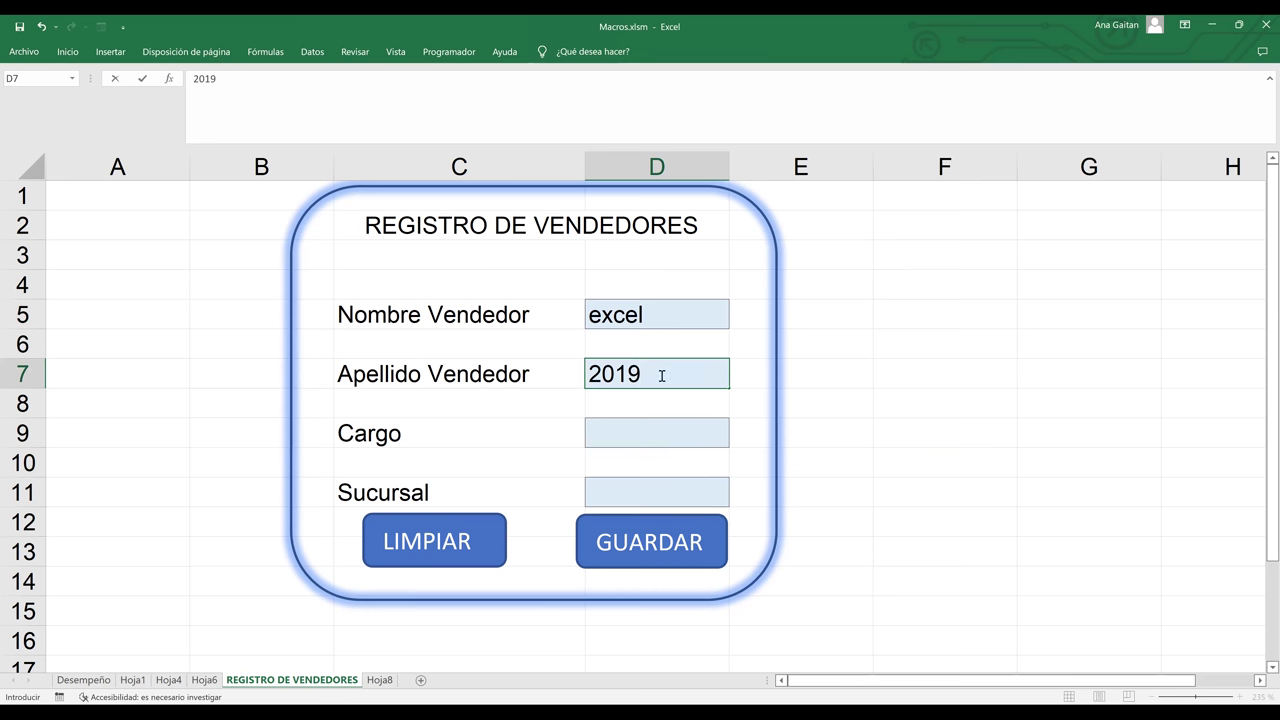
click(654, 432)
text(ofimatica)
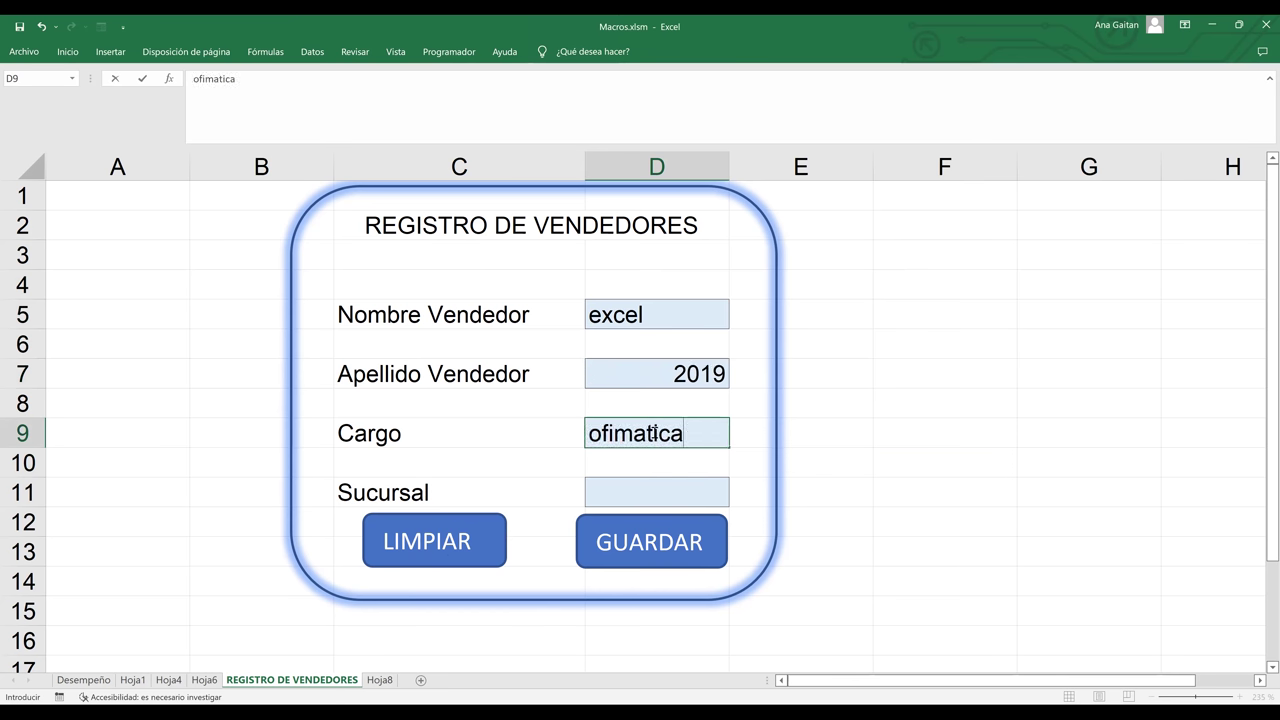
click(654, 500)
text(curso)
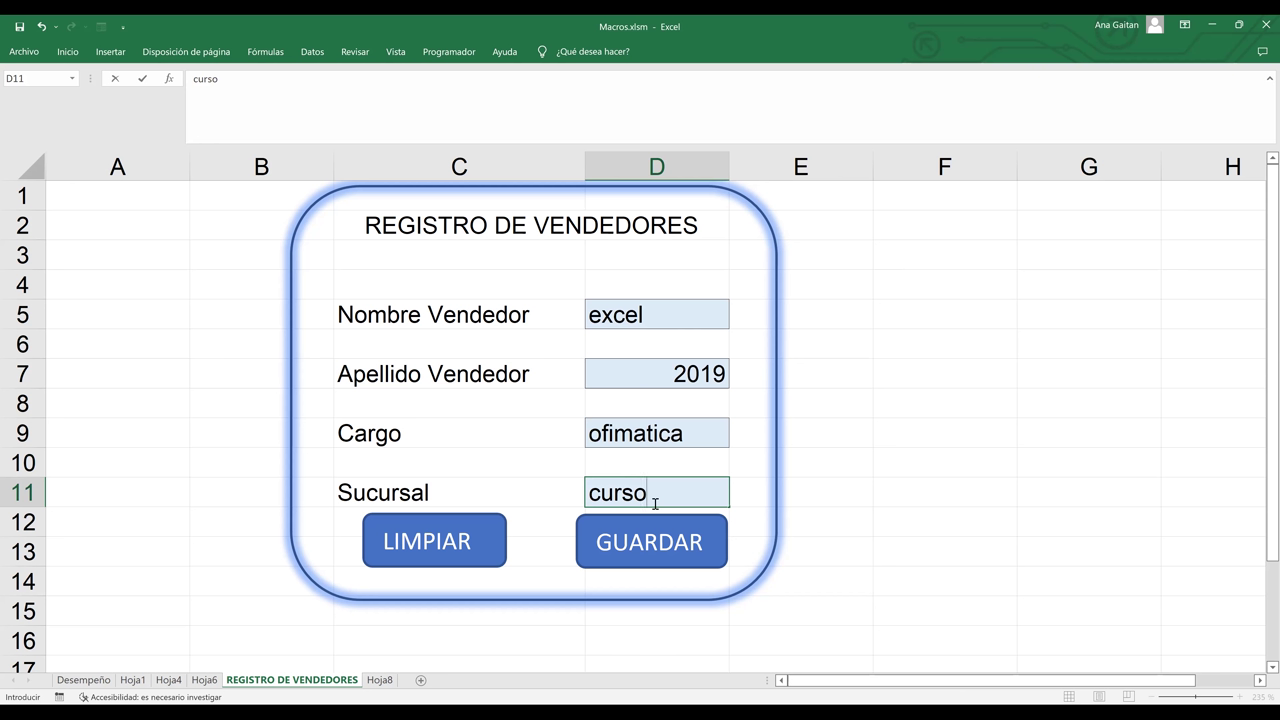
click(448, 557)
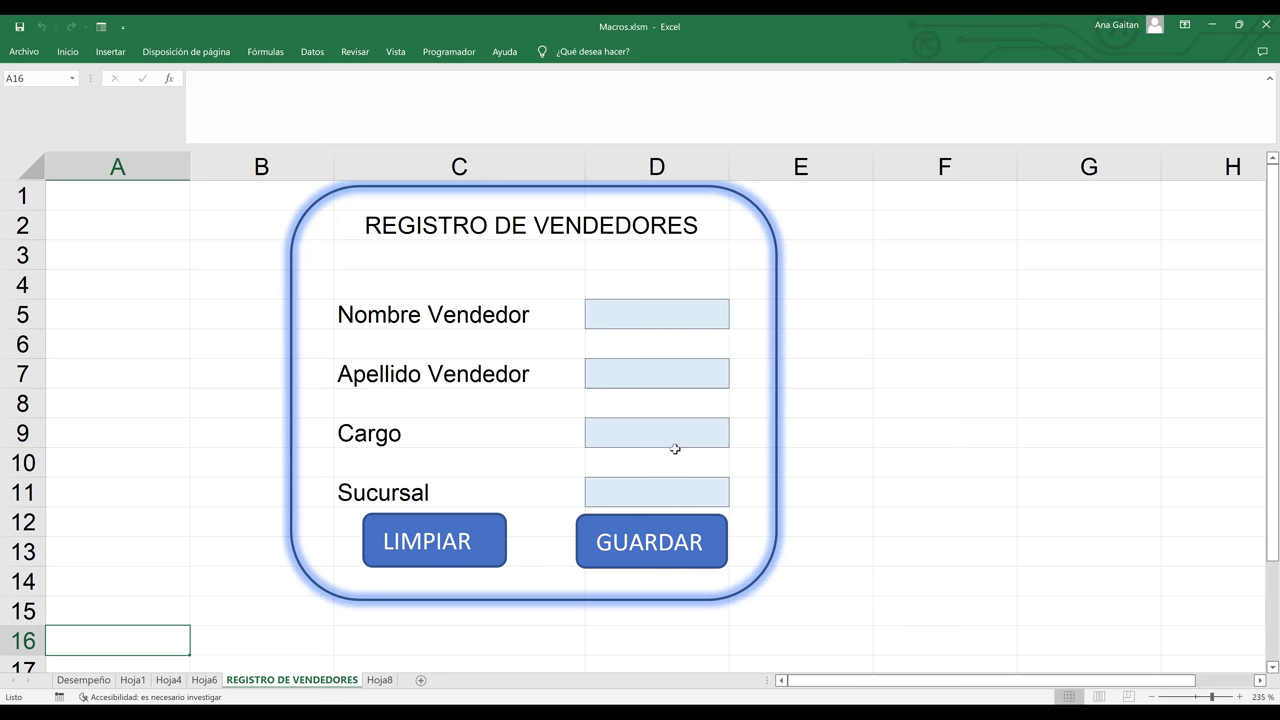
click(871, 364)
click(514, 318)
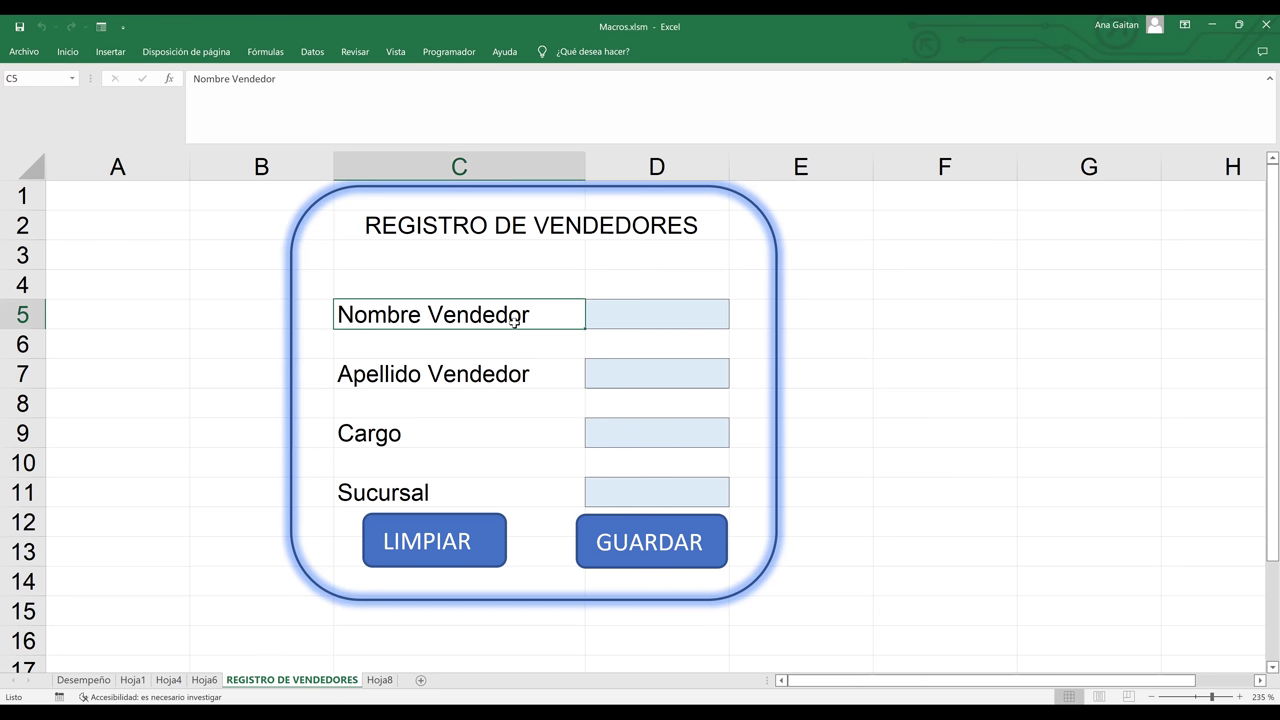
click(645, 322)
click(646, 372)
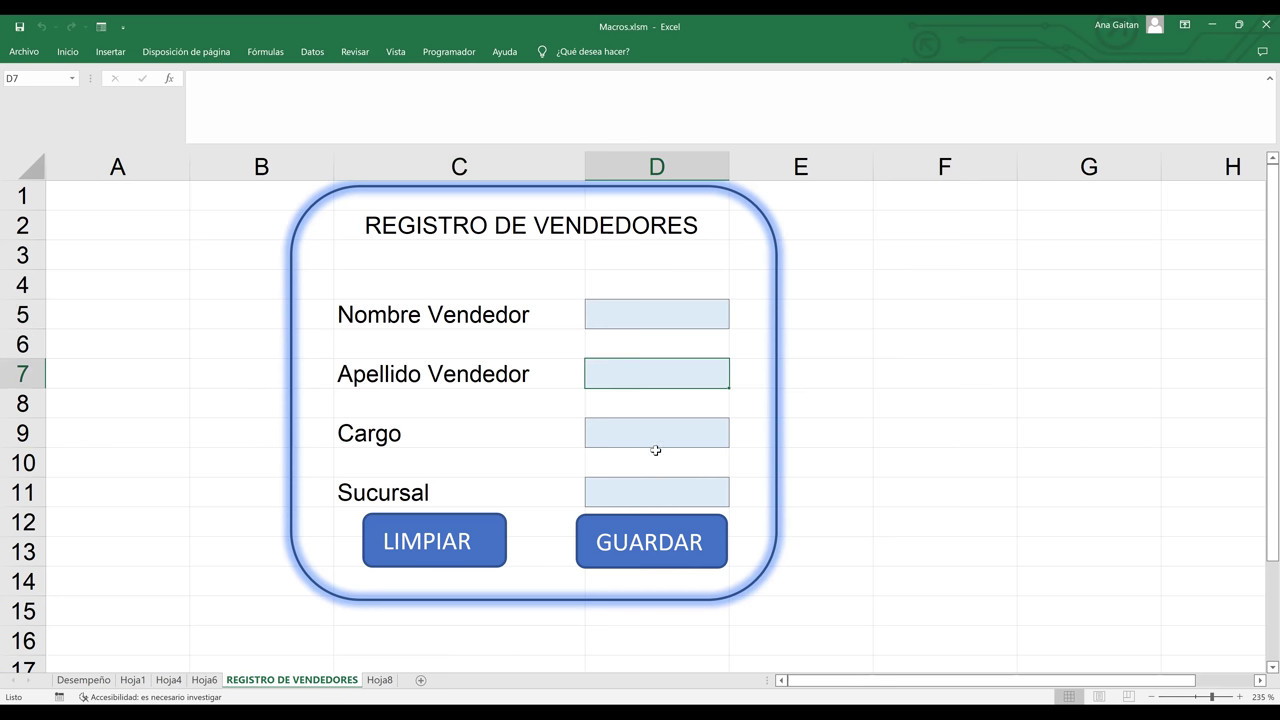
click(655, 440)
click(654, 488)
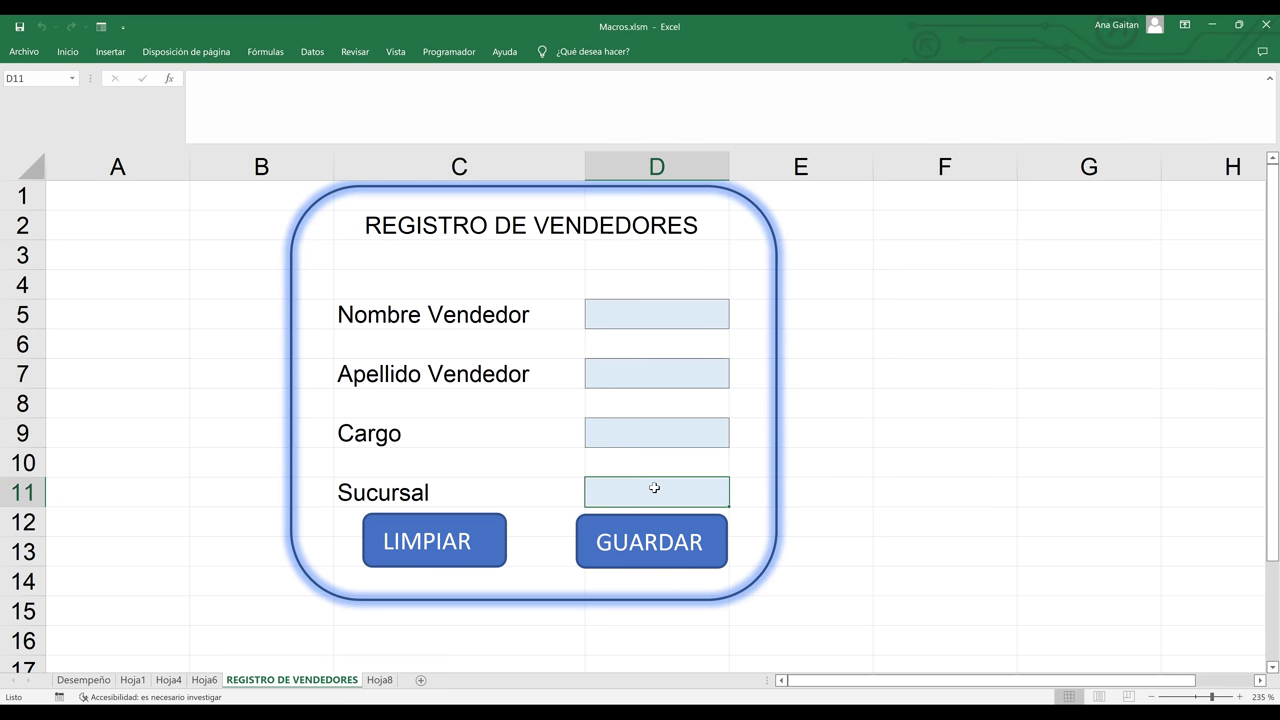
click(471, 490)
click(399, 425)
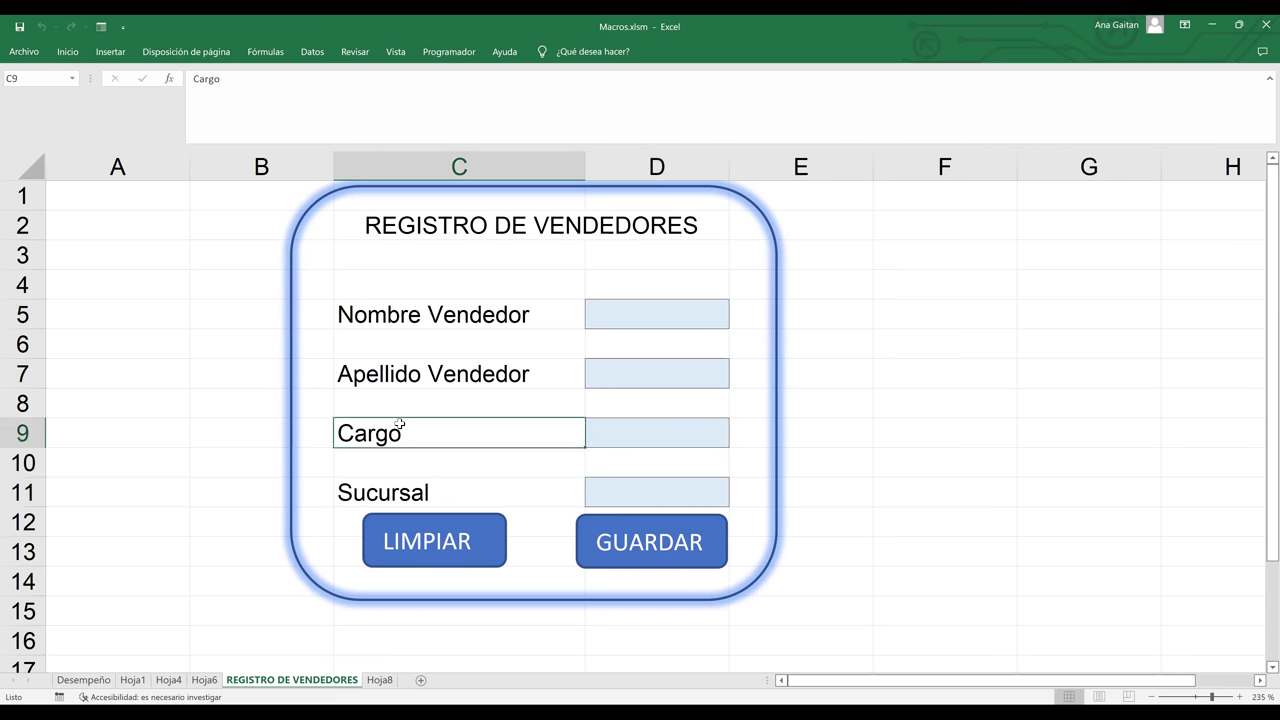
click(412, 377)
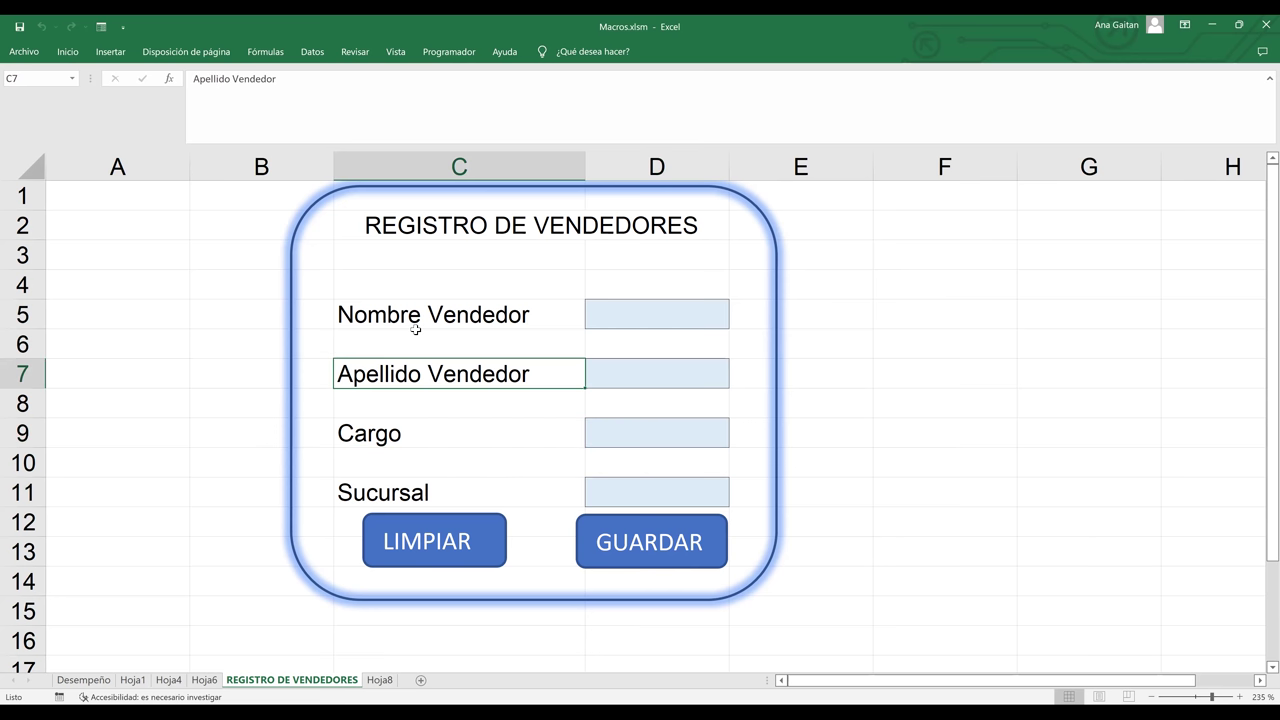
click(415, 334)
click(416, 317)
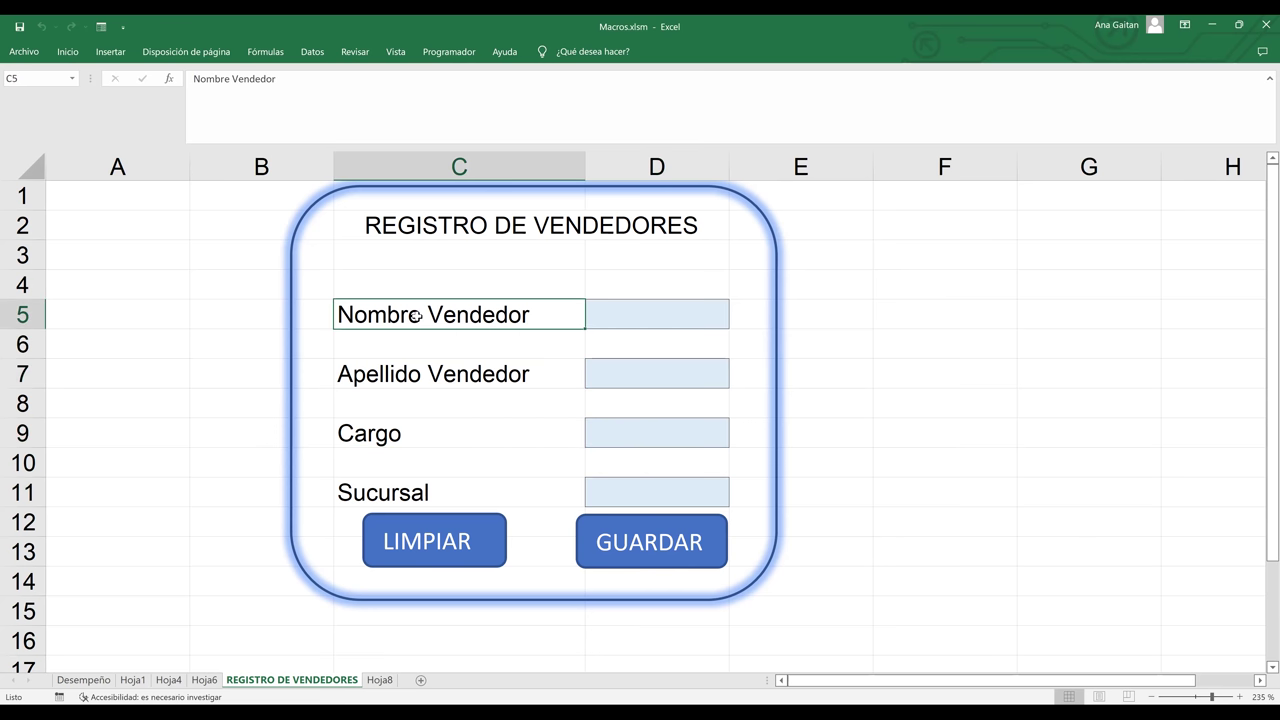
click(393, 226)
click(444, 327)
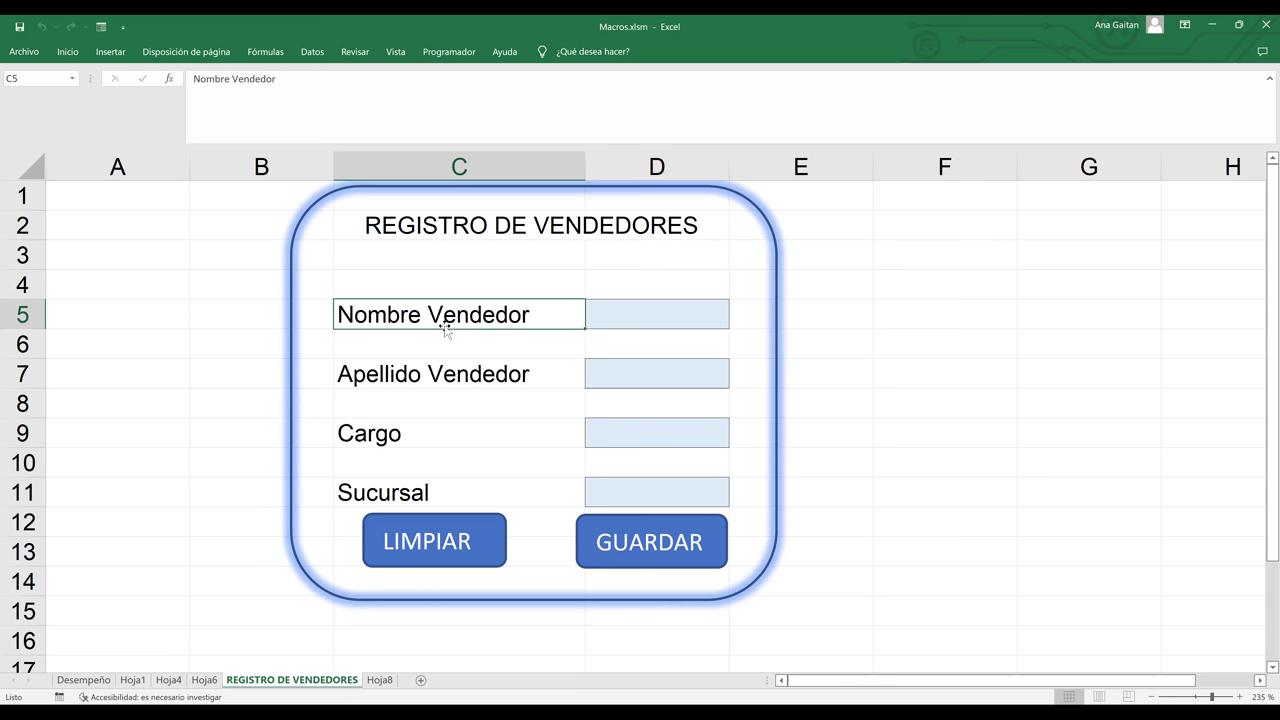
click(430, 380)
click(416, 425)
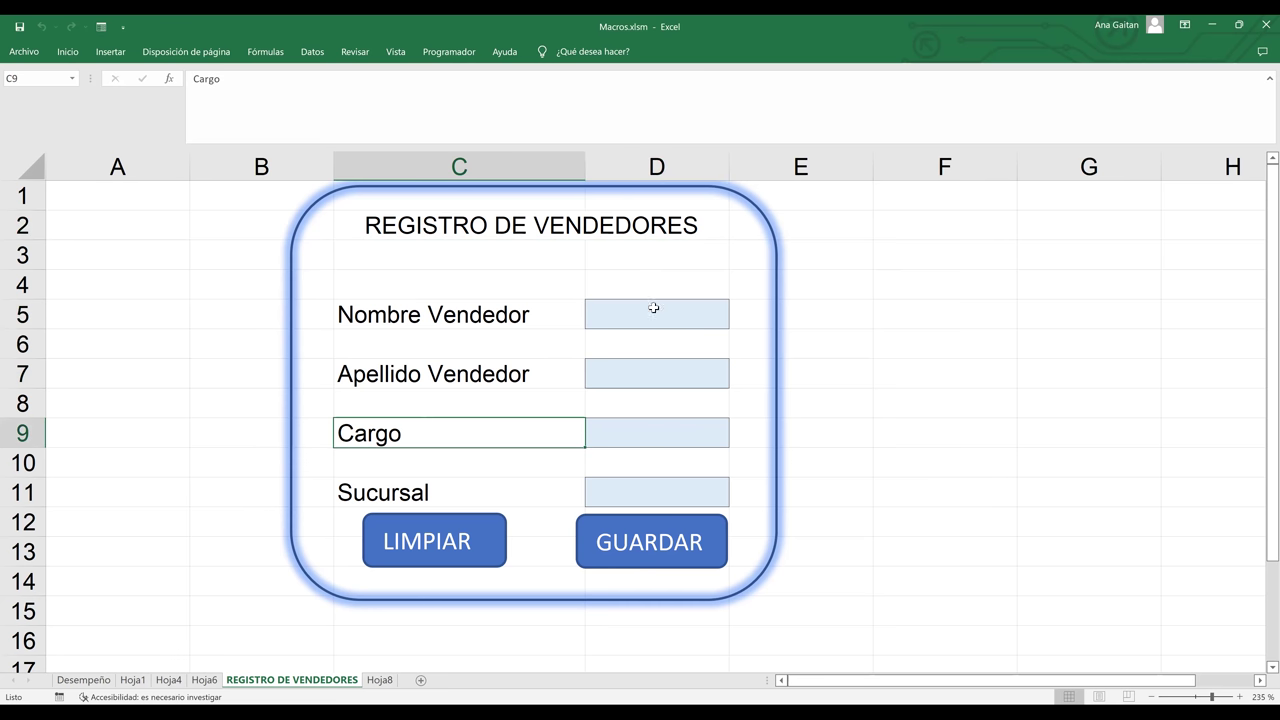
click(653, 308)
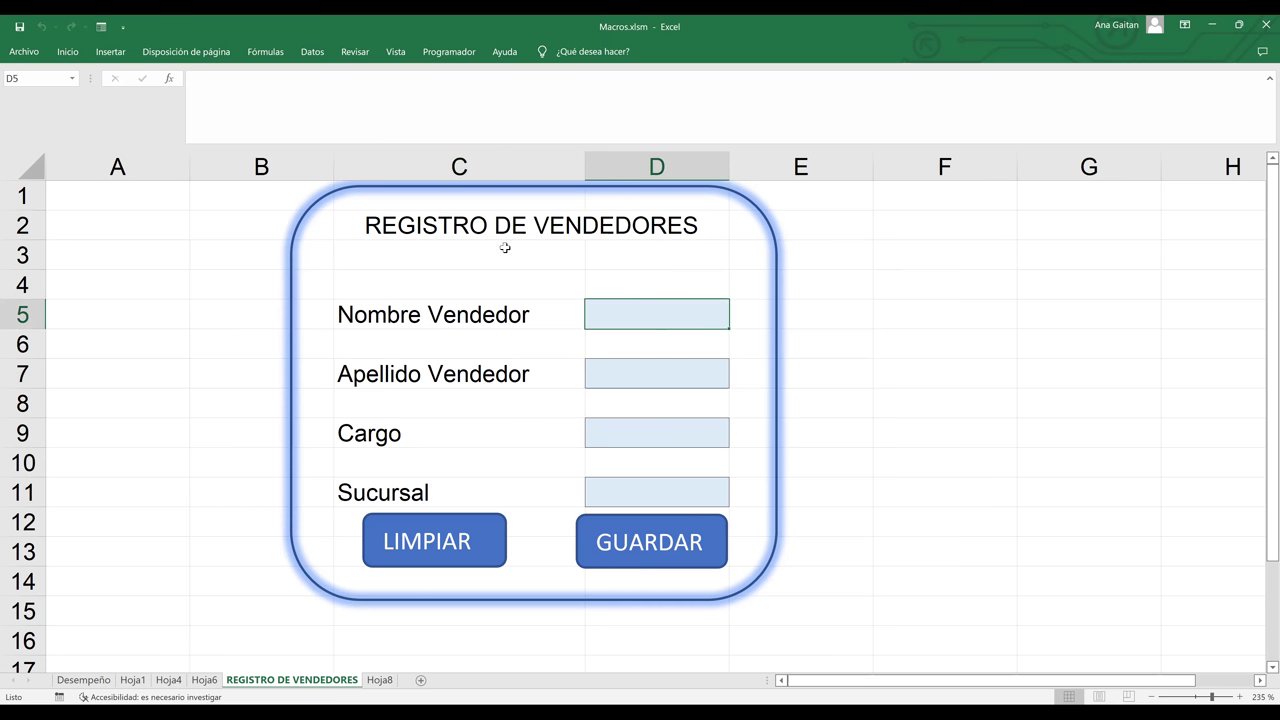
click(380, 680)
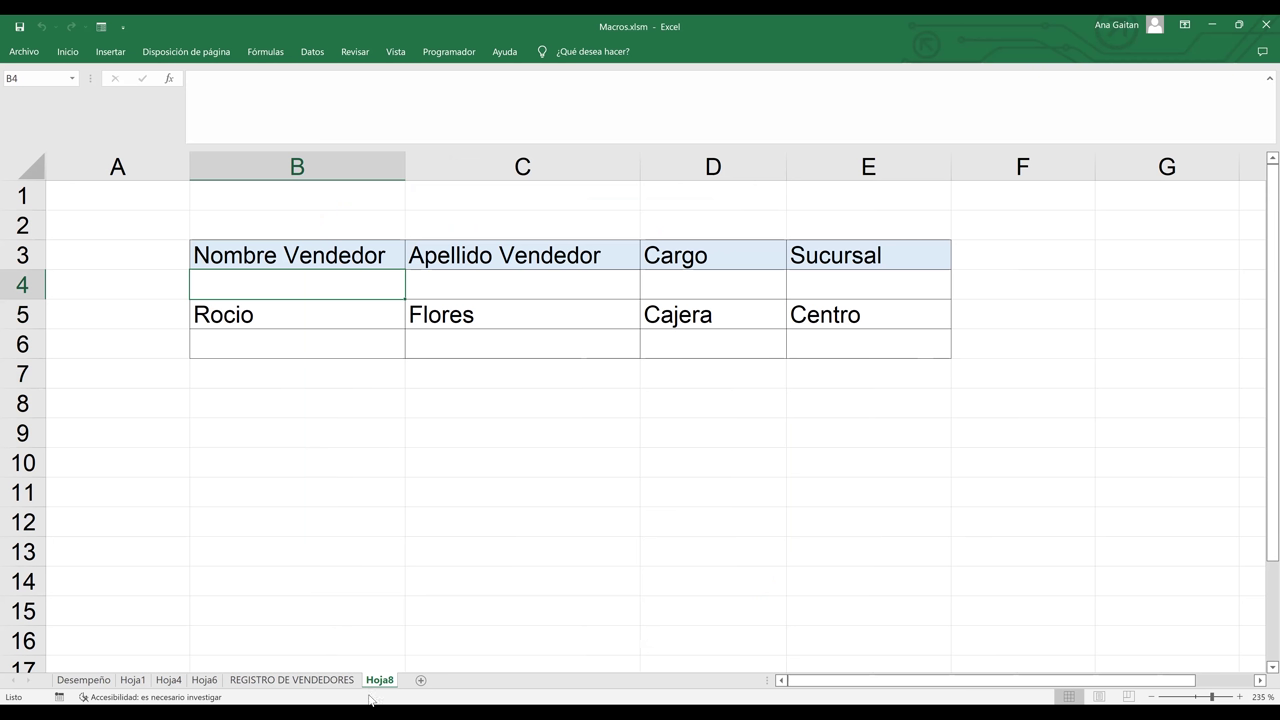
click(316, 681)
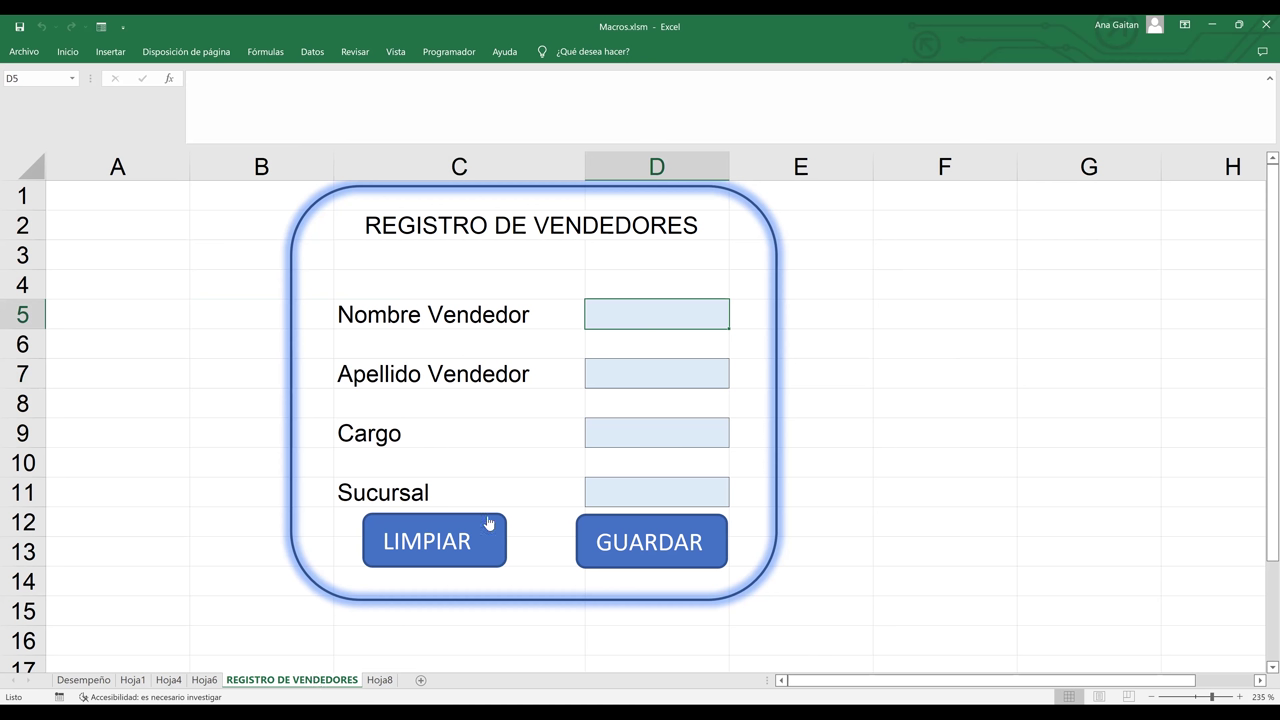
click(1084, 393)
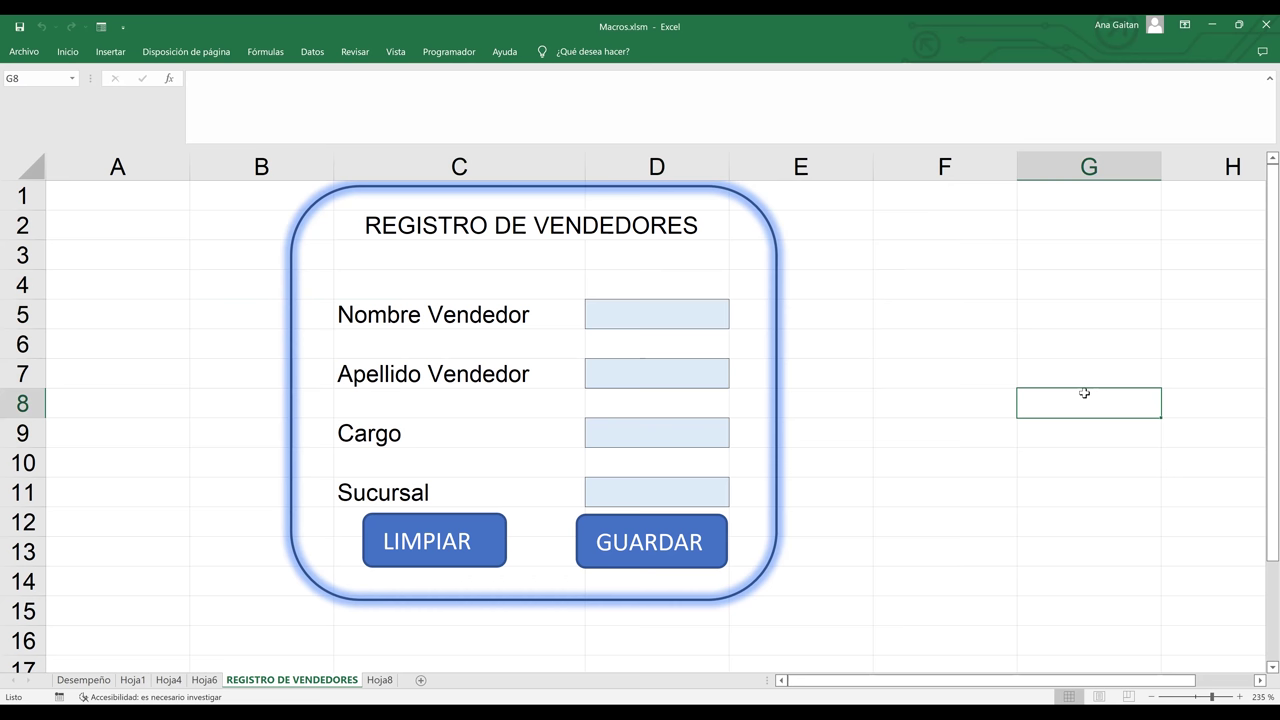
click(914, 508)
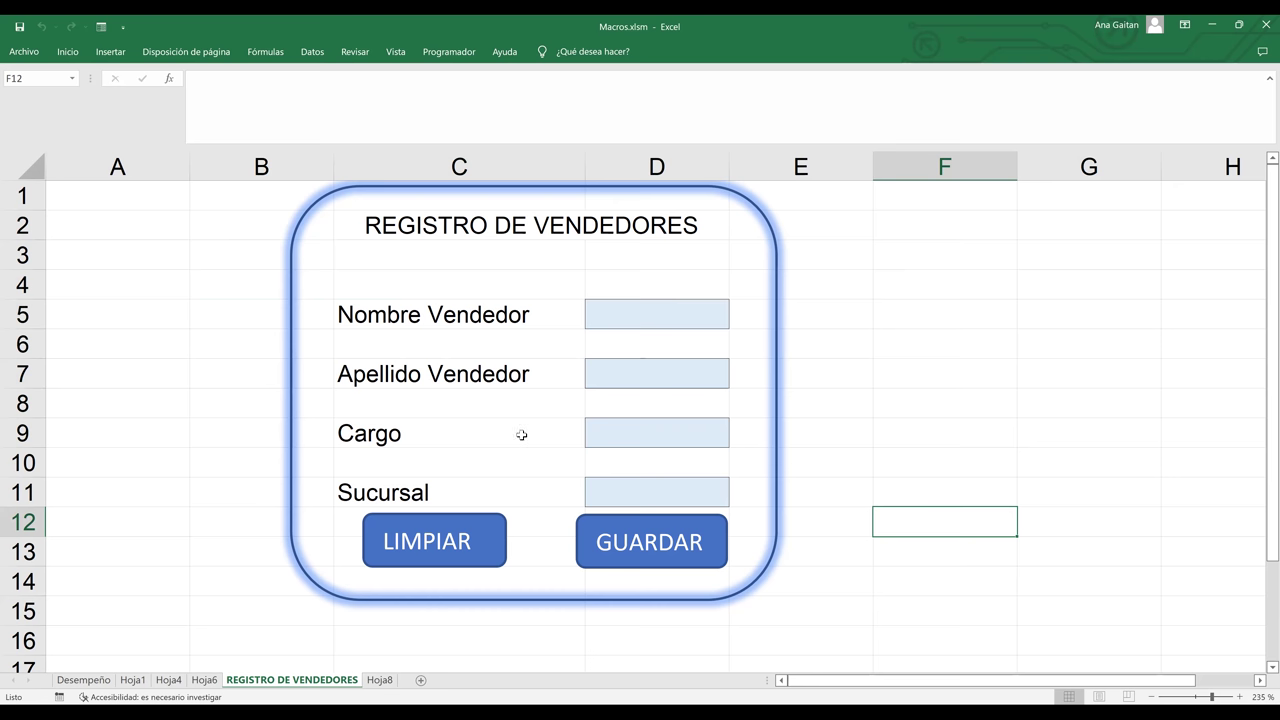
click(379, 680)
click(552, 411)
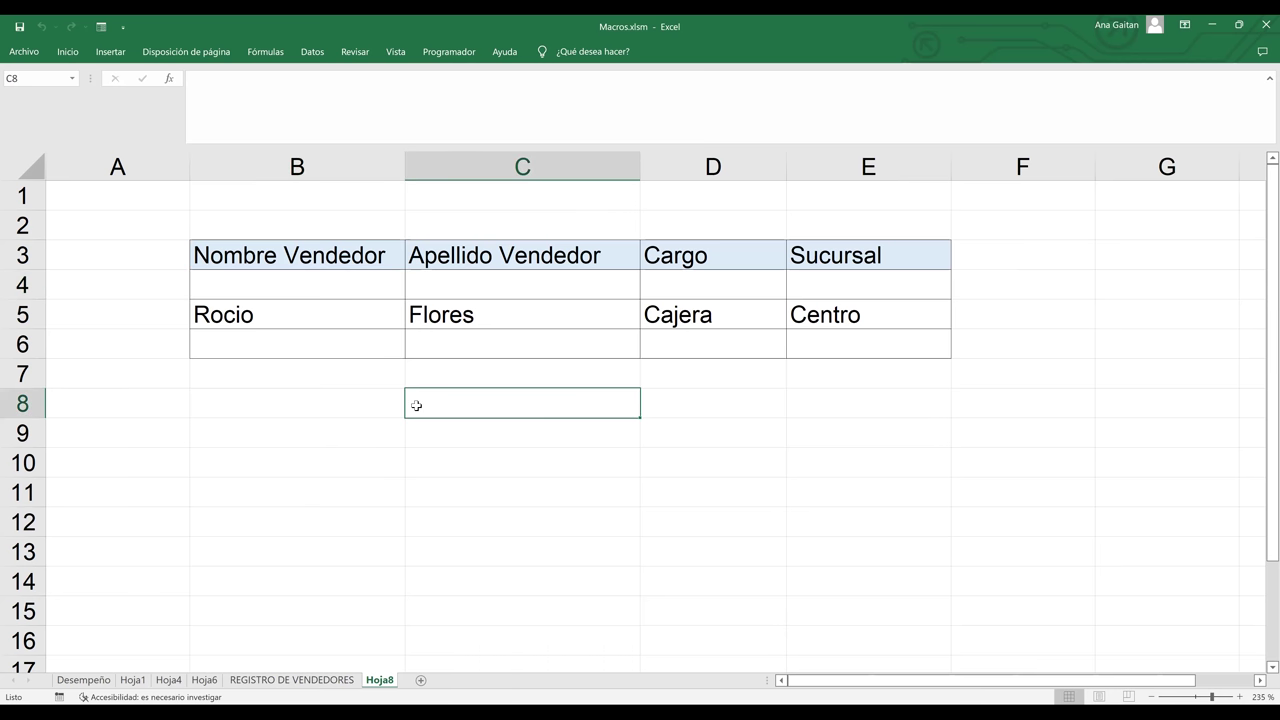
click(285, 353)
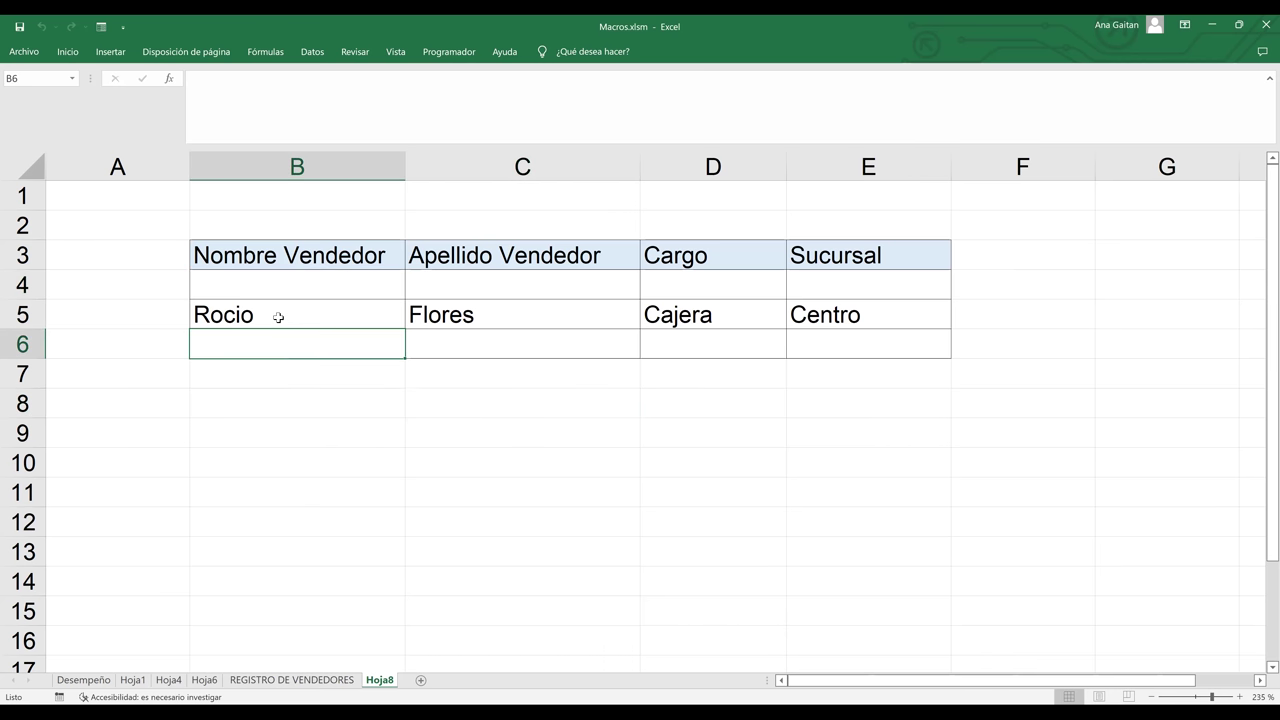
click(280, 317)
click(437, 322)
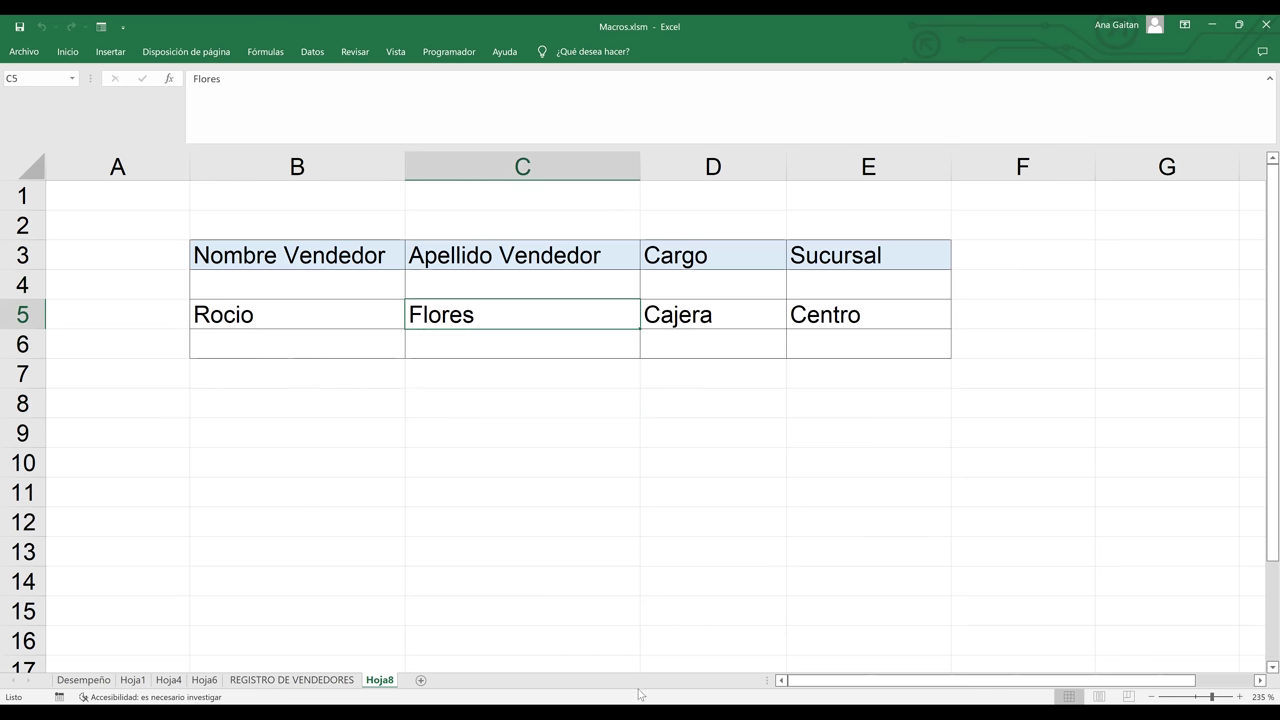
click(305, 683)
click(825, 325)
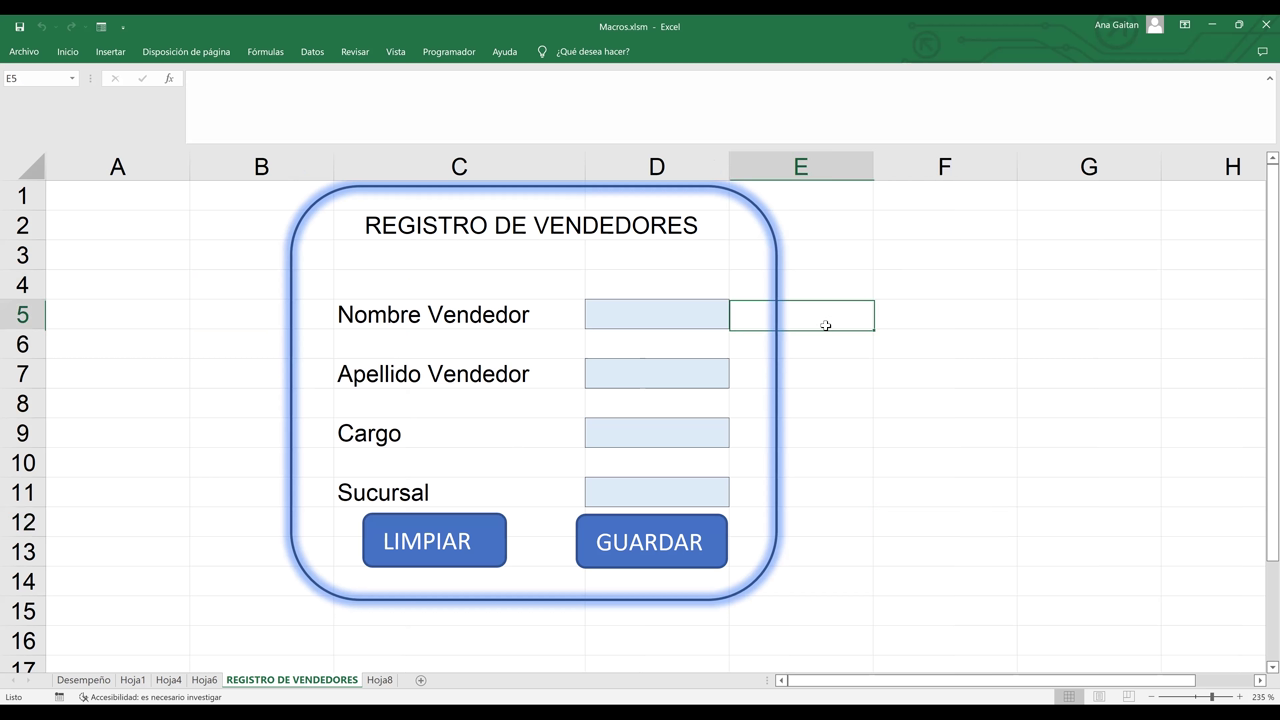
click(977, 381)
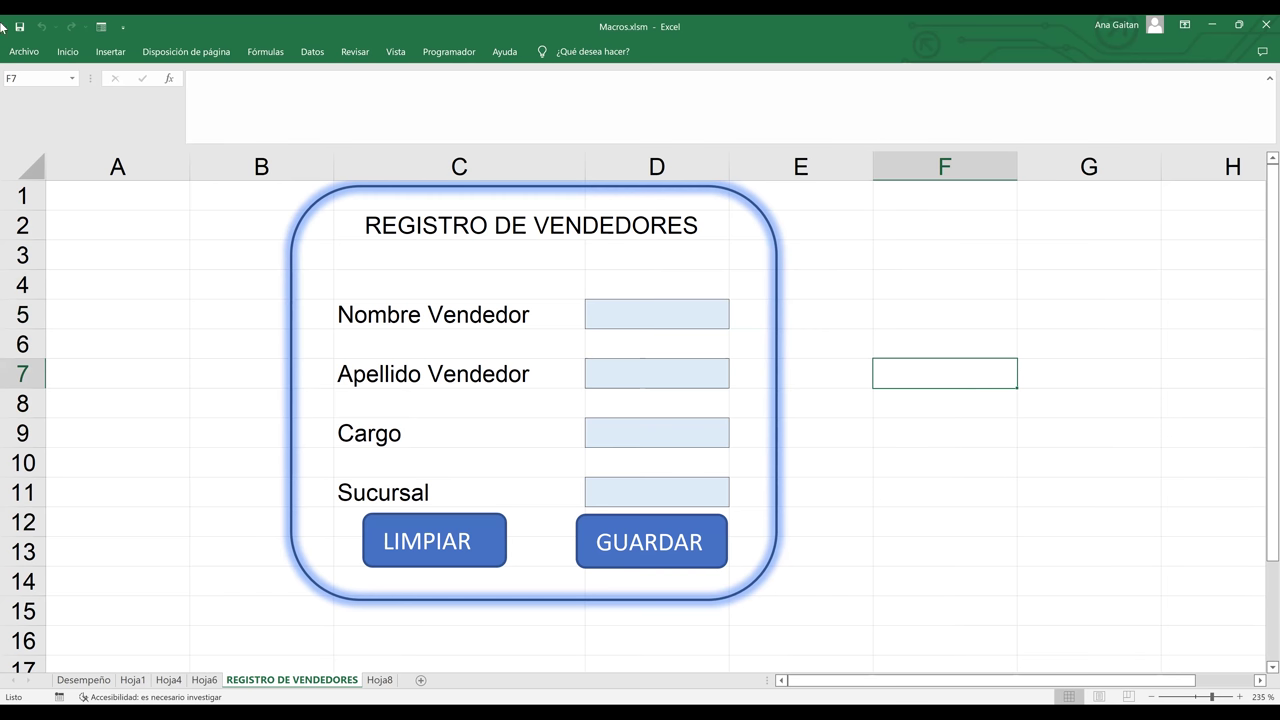
- Save as Macros.xlsm (Libro de Excel habilitado para macros), replacing the existing file
click(26, 52)
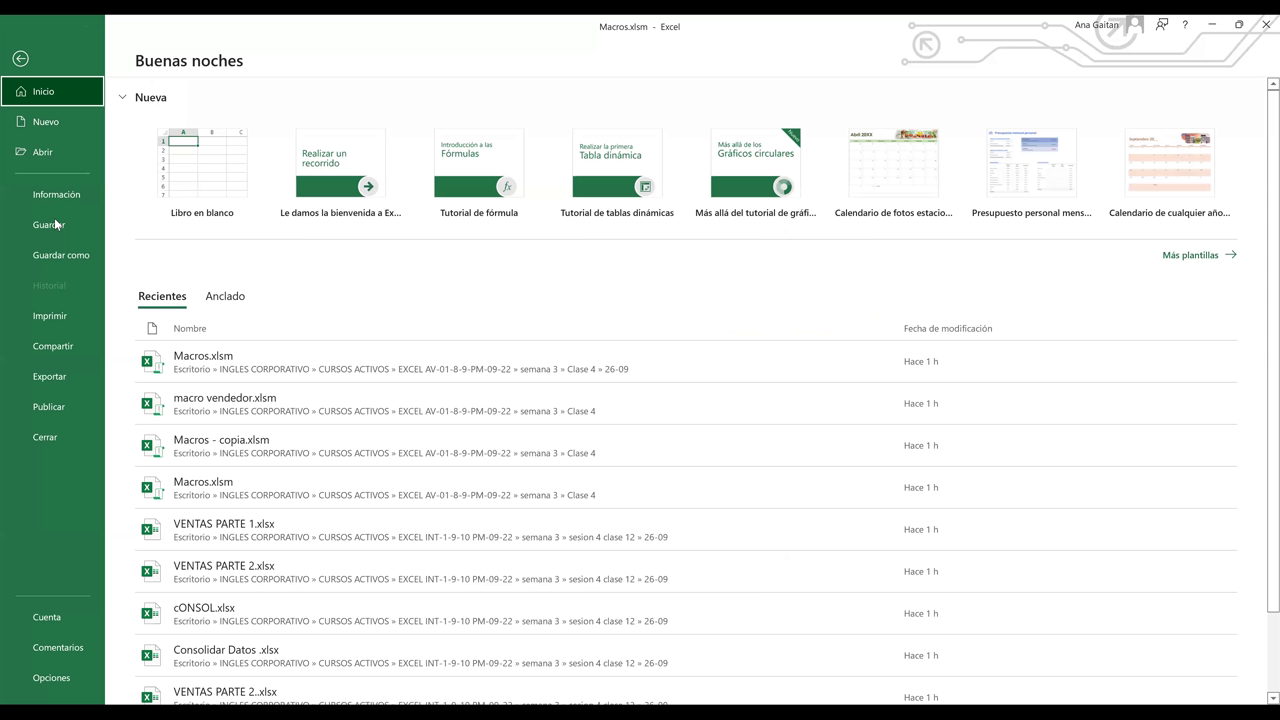
click(59, 257)
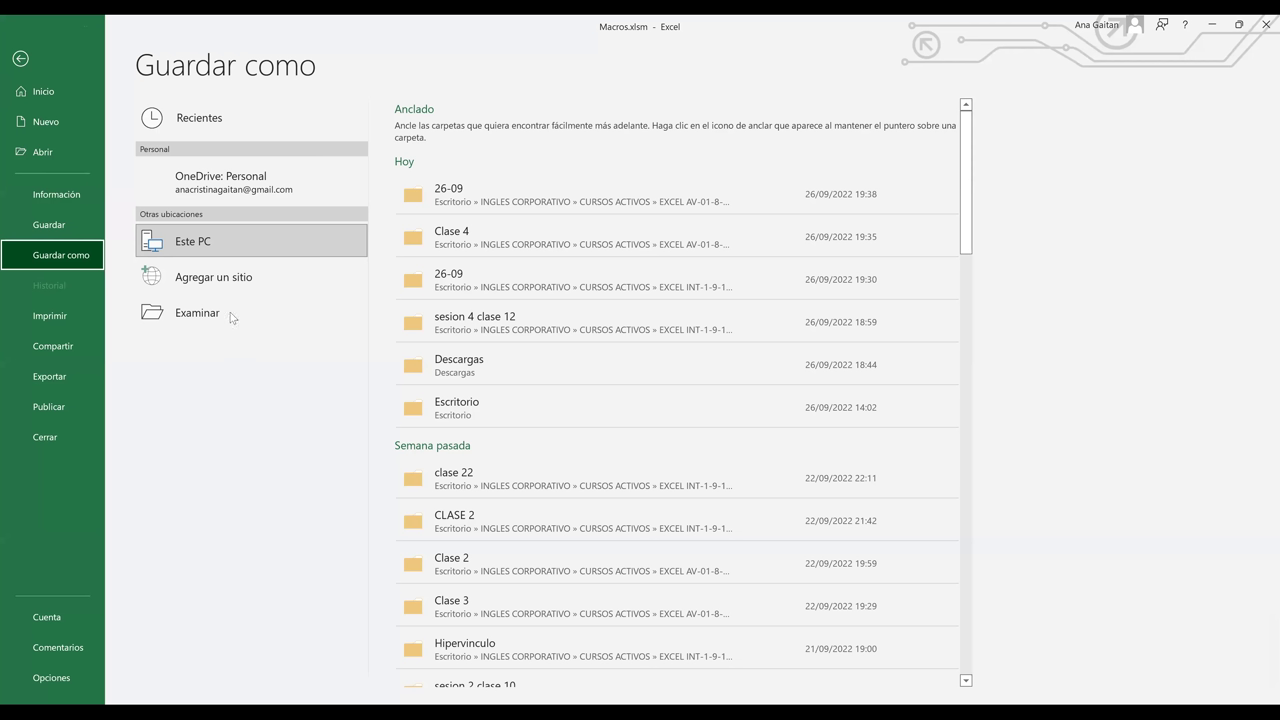
click(231, 317)
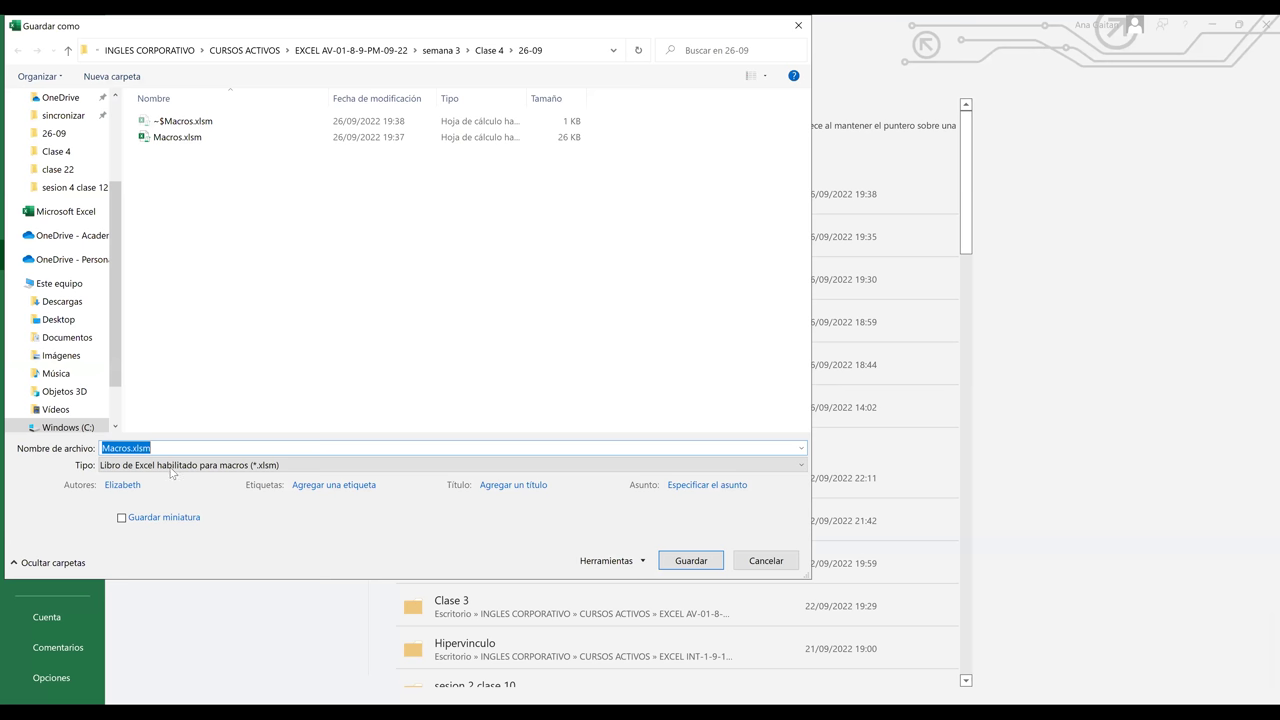
click(172, 465)
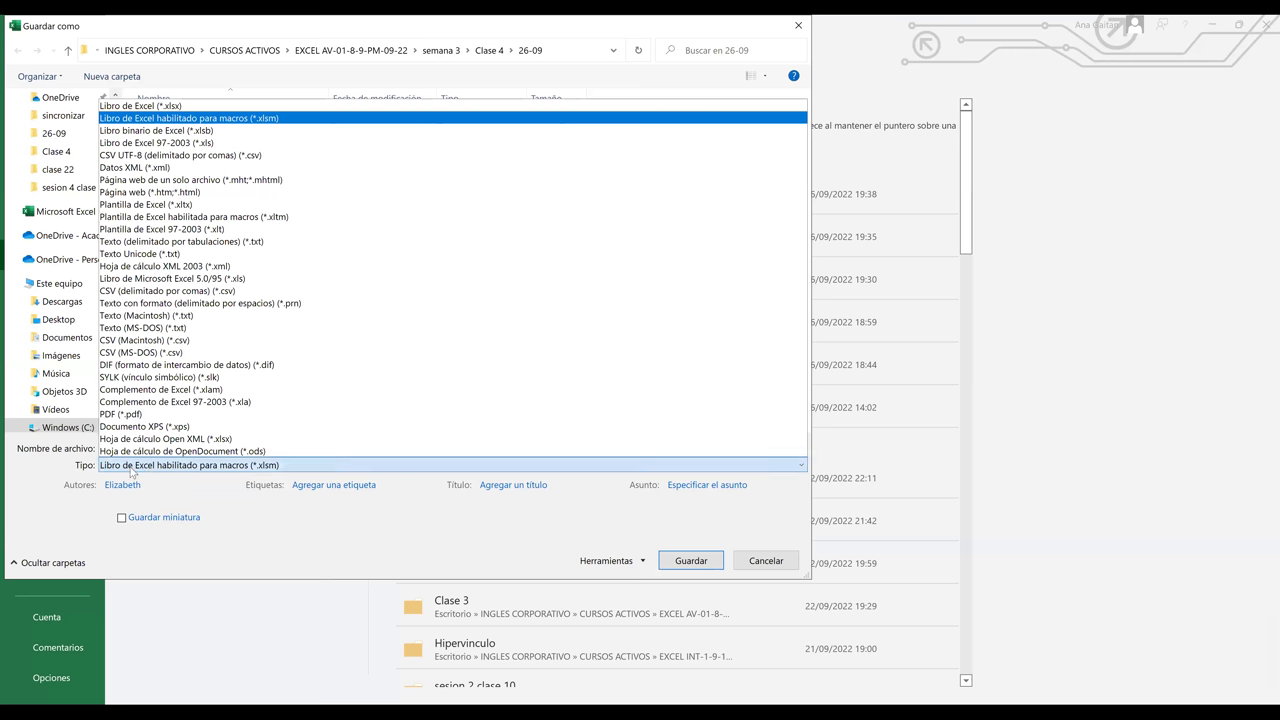
click(245, 470)
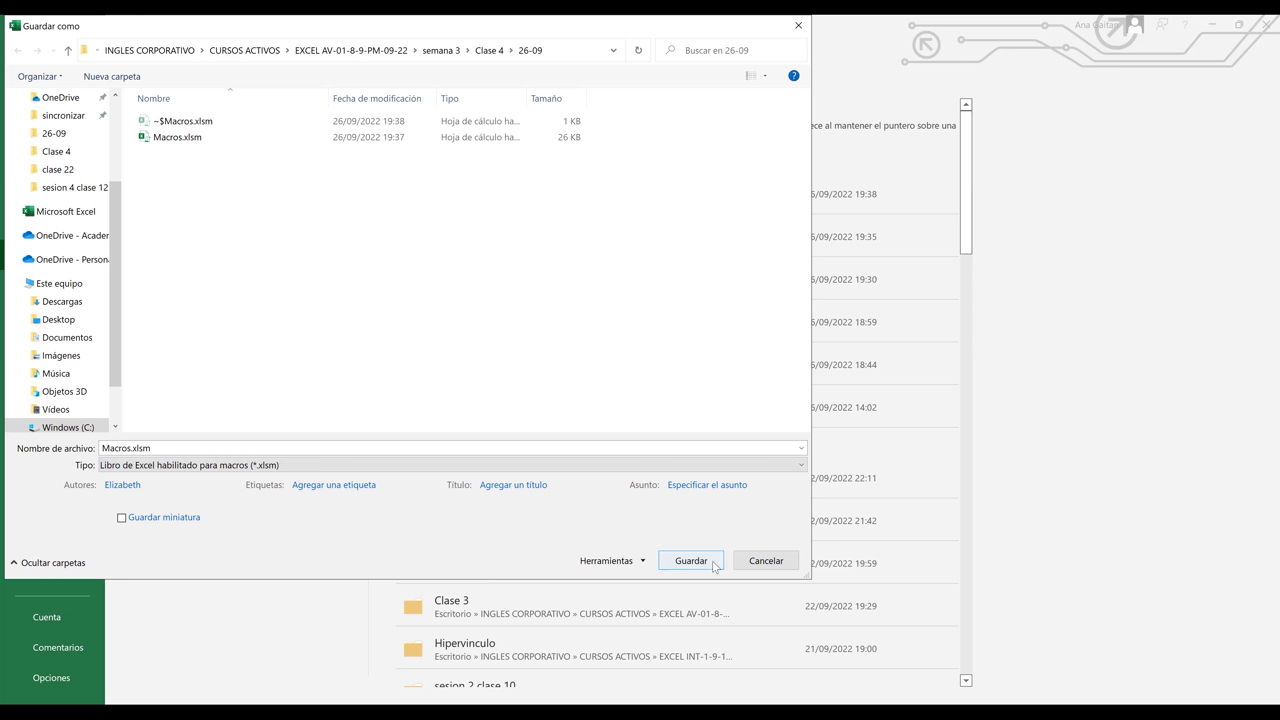
click(143, 448)
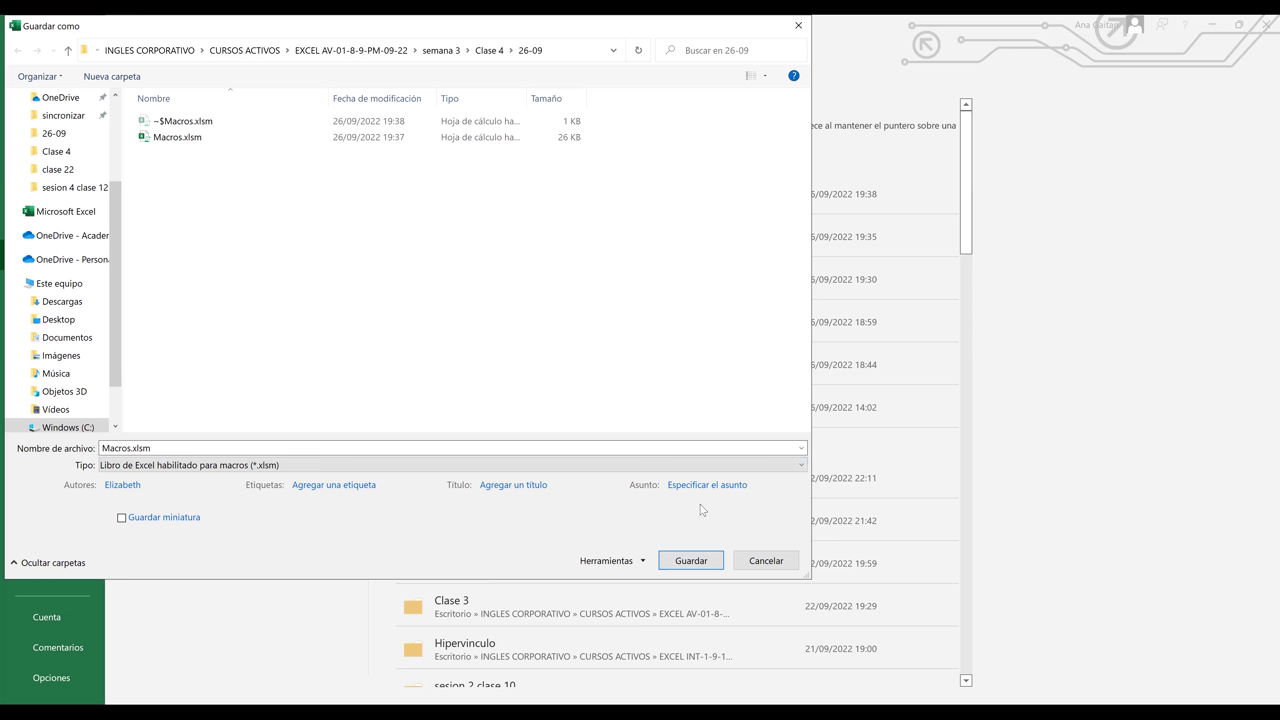
click(691, 561)
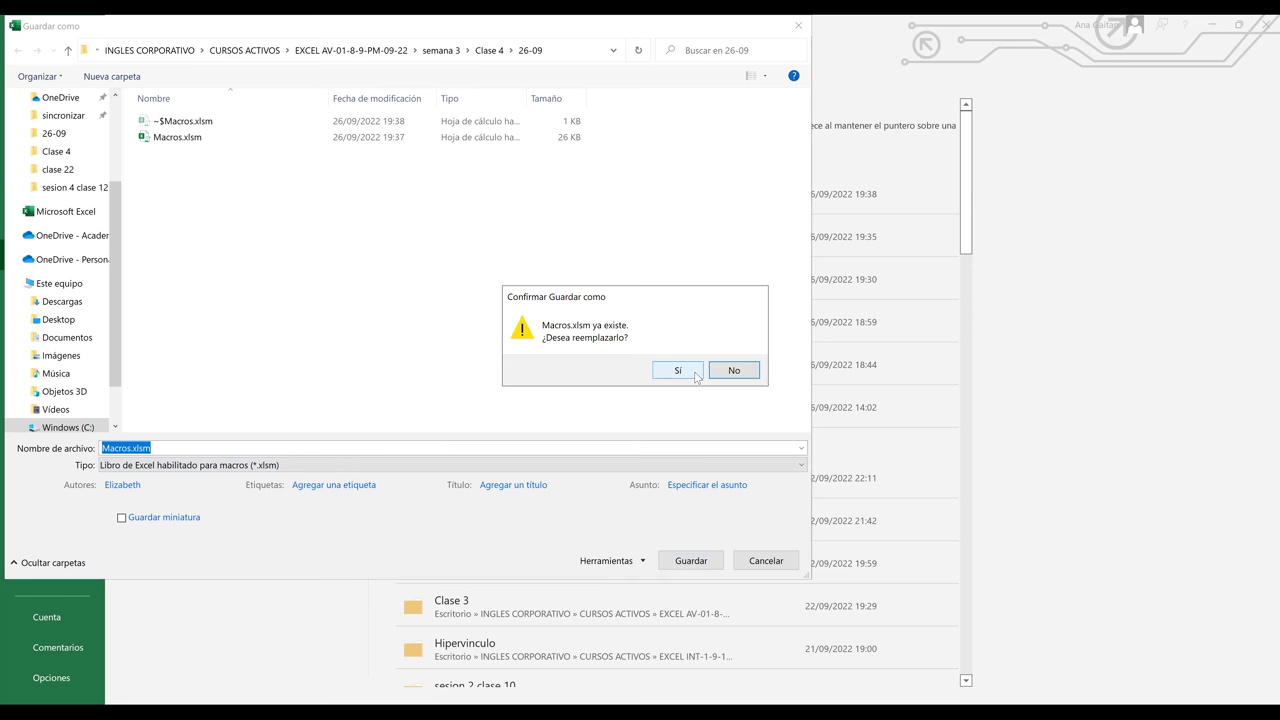
click(696, 376)
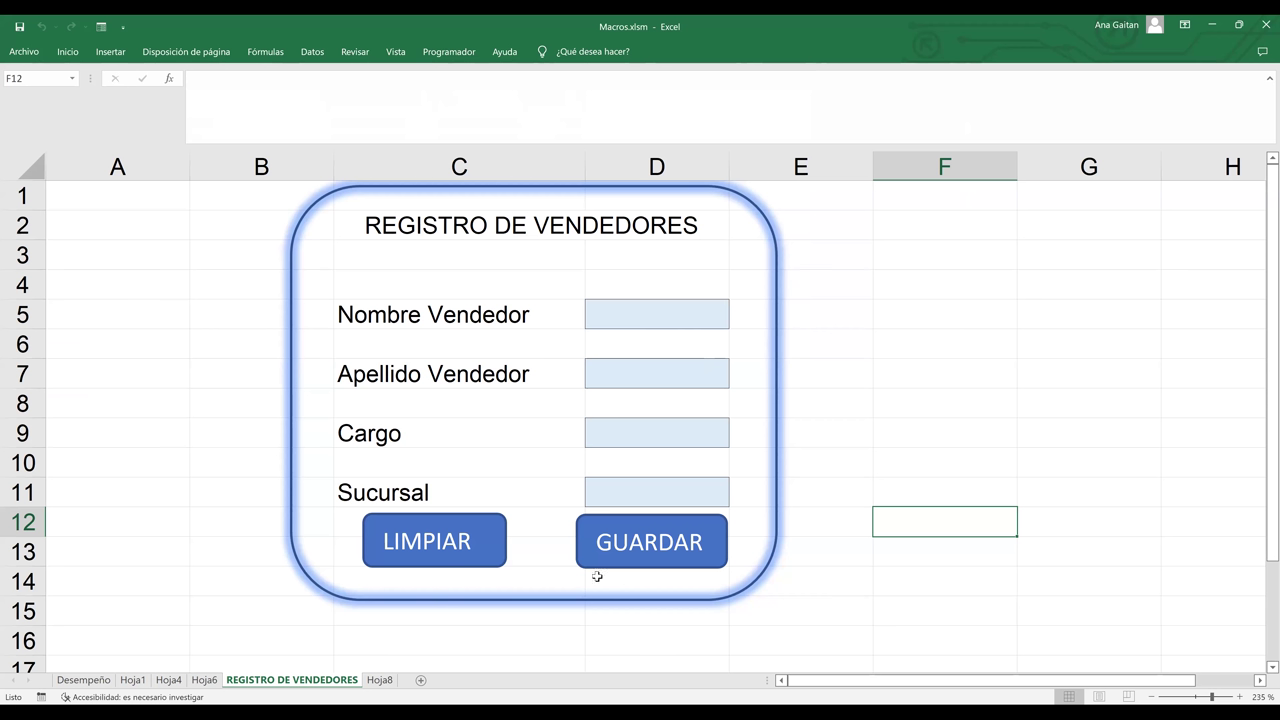
- Show the Hoja8 table with its stored record, then leave Excel
click(380, 680)
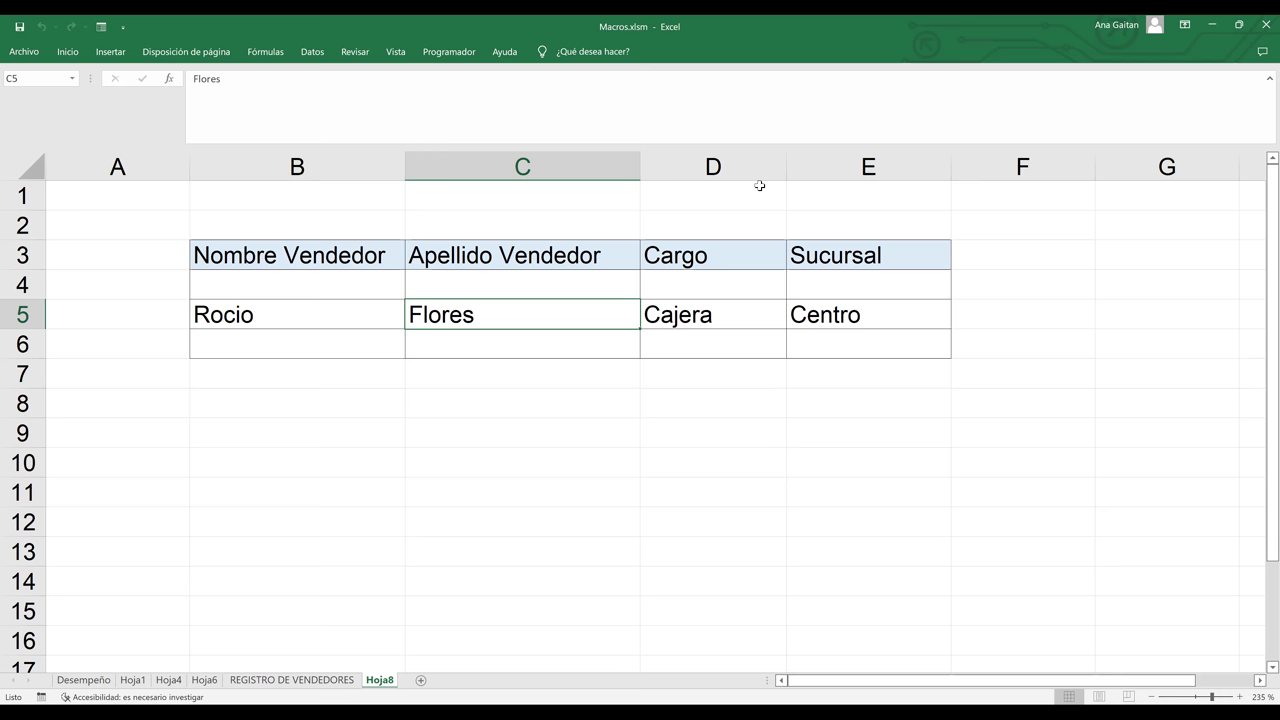
key(alt+F11)
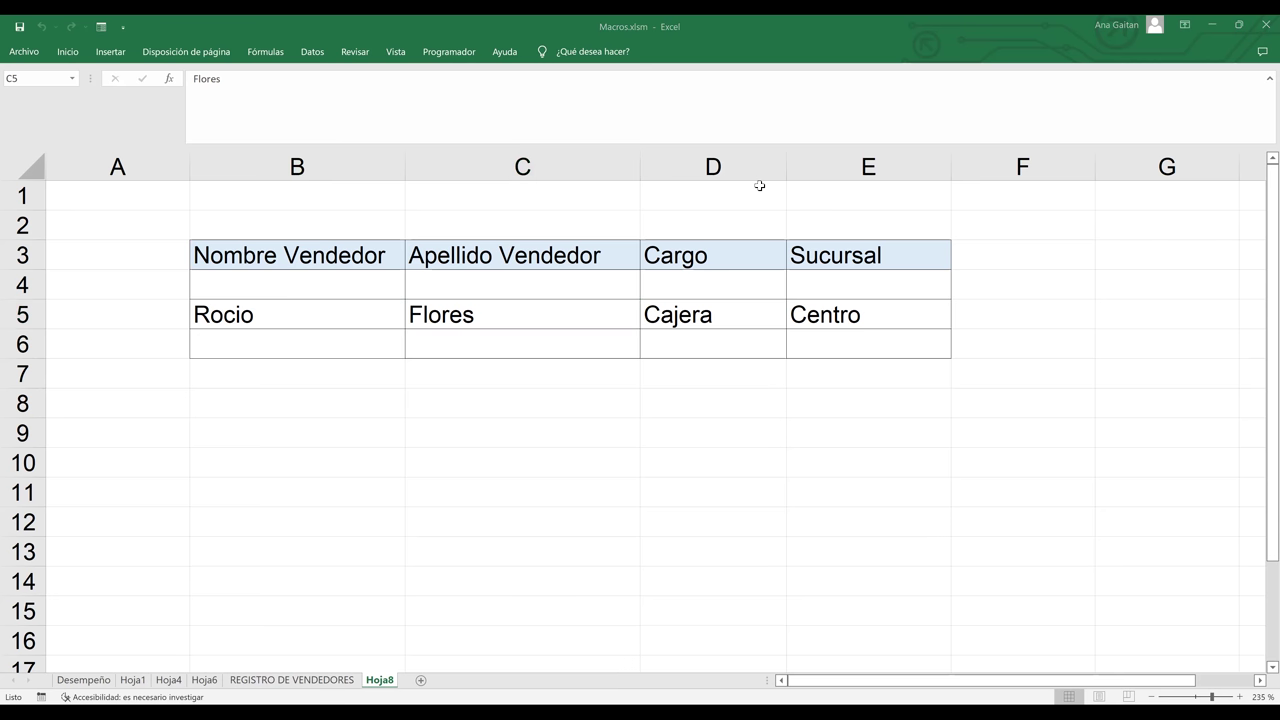